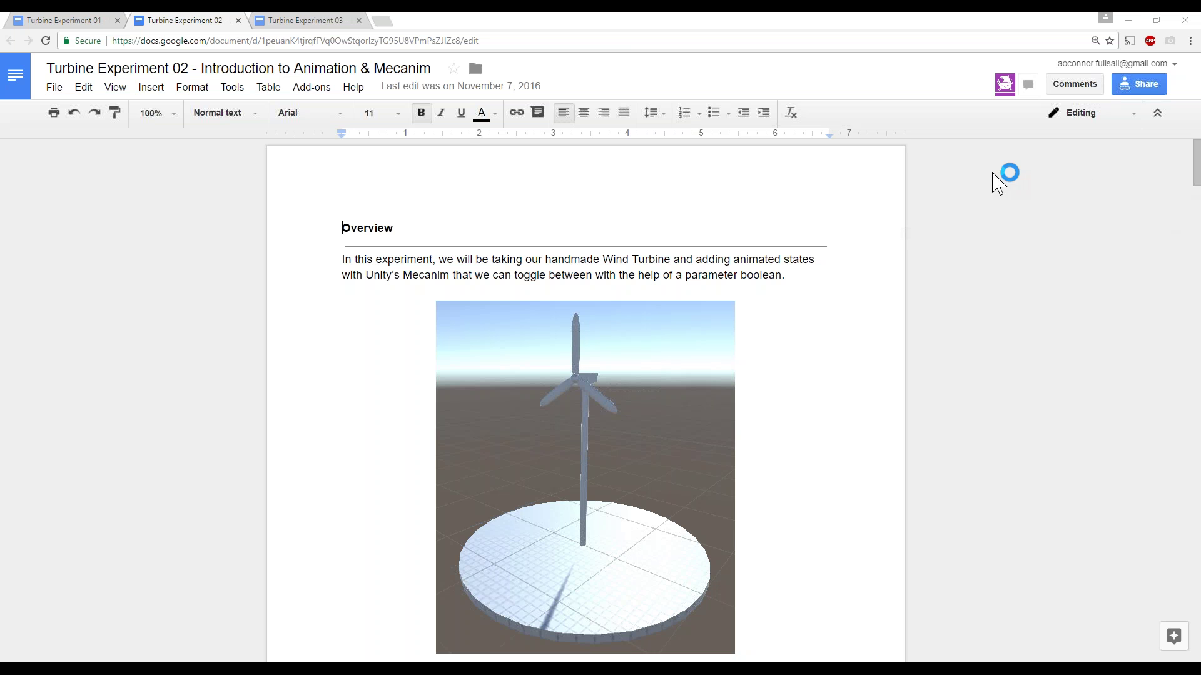
Switch to Perforce P4V and expand the project's Assets/Scenes/IND229 folder in the depot
left_click(1128, 20)
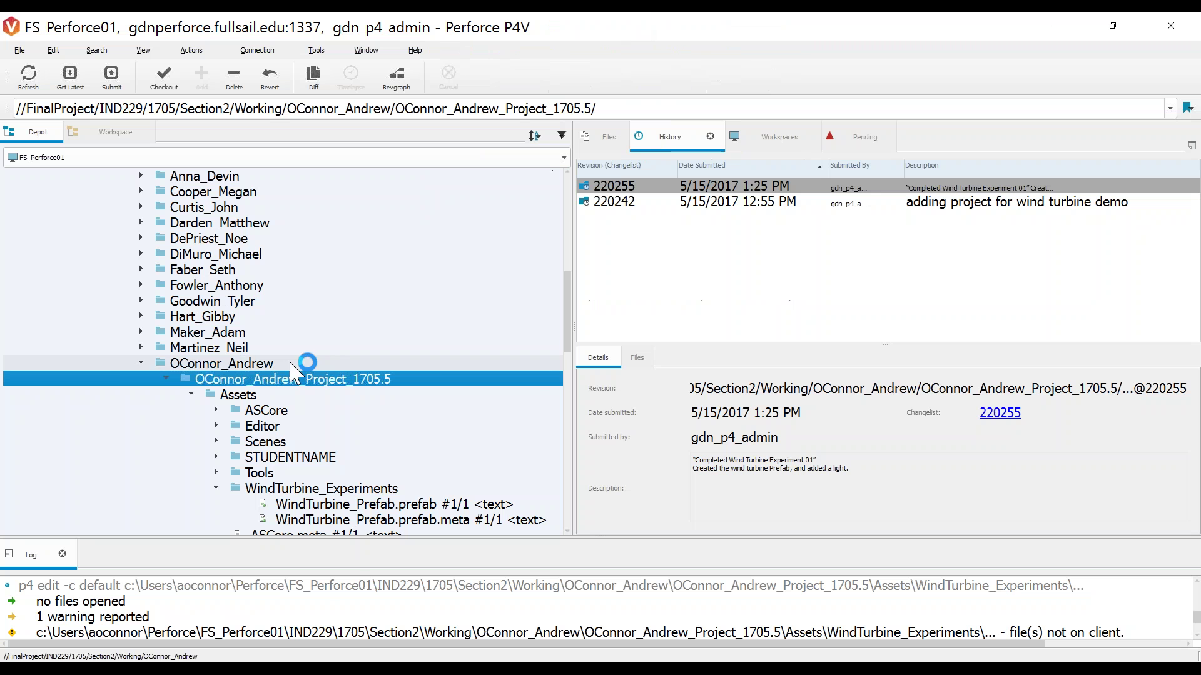
scroll(261, 383, "down", 2)
left_click(216, 395)
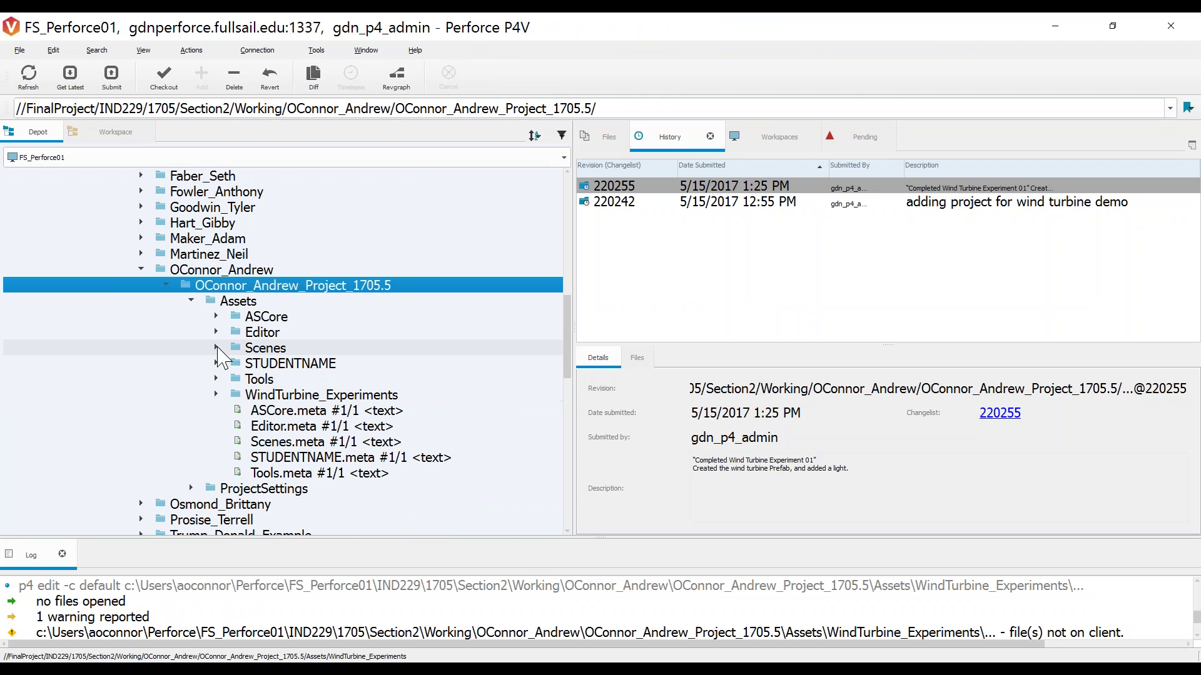
left_click(215, 348)
scroll(332, 331, "down", 2)
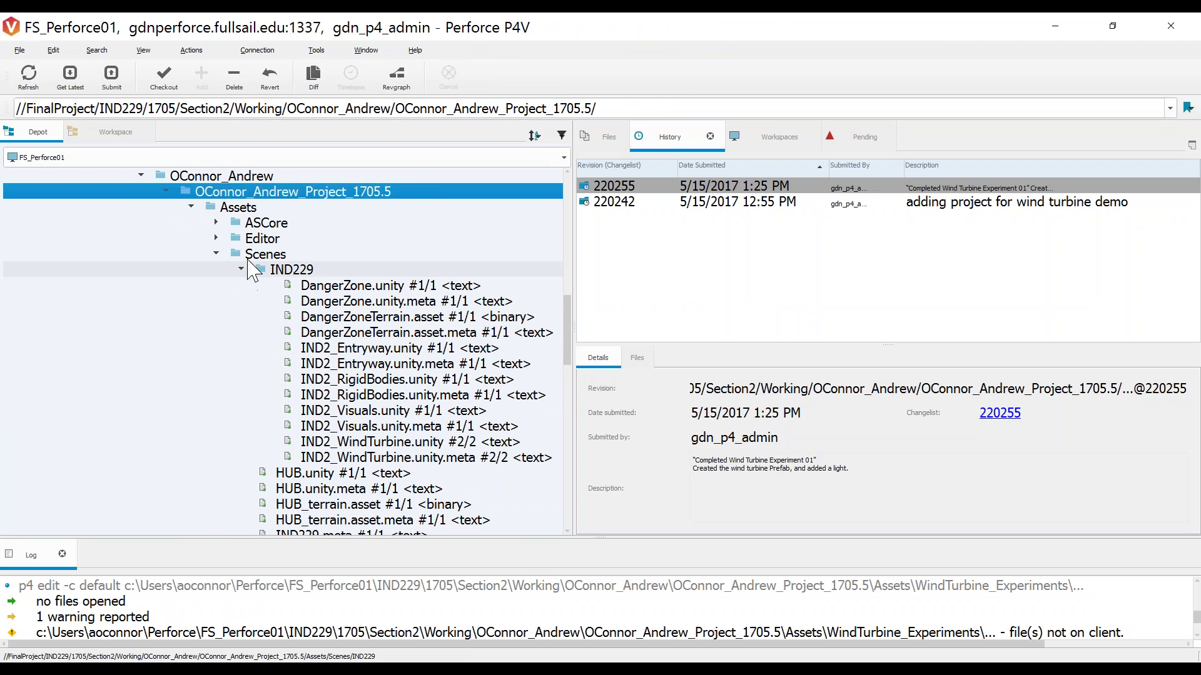
left_click(263, 254)
left_click(217, 254)
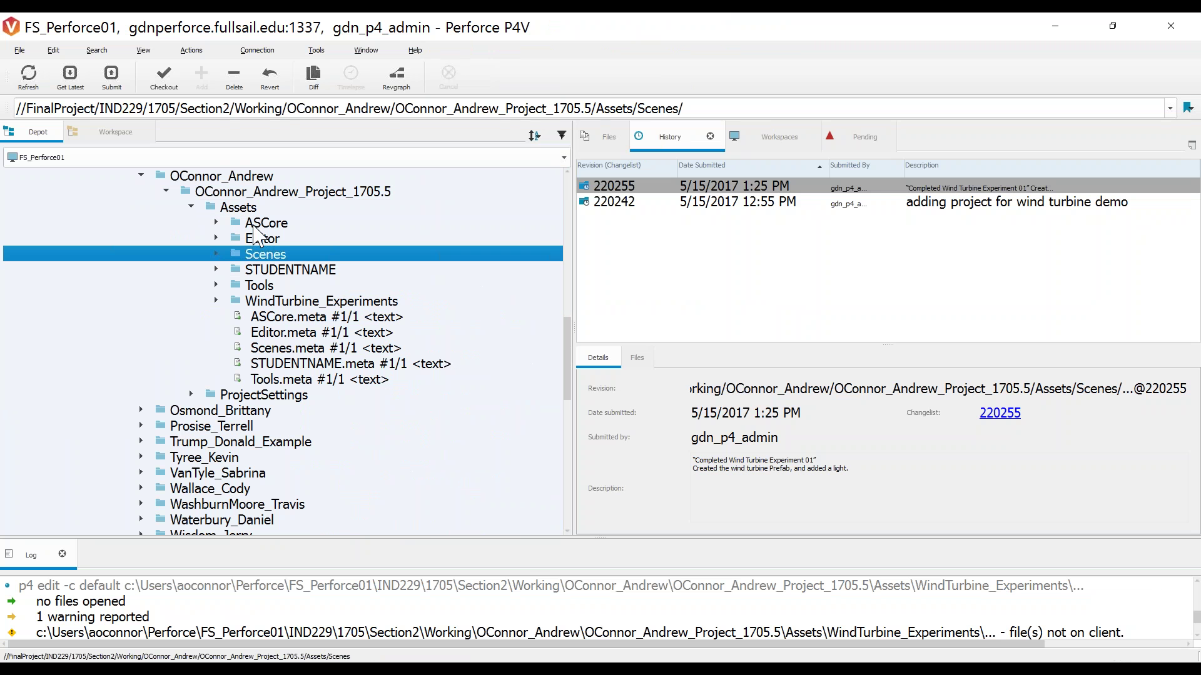
left_click(216, 254)
left_click(241, 270)
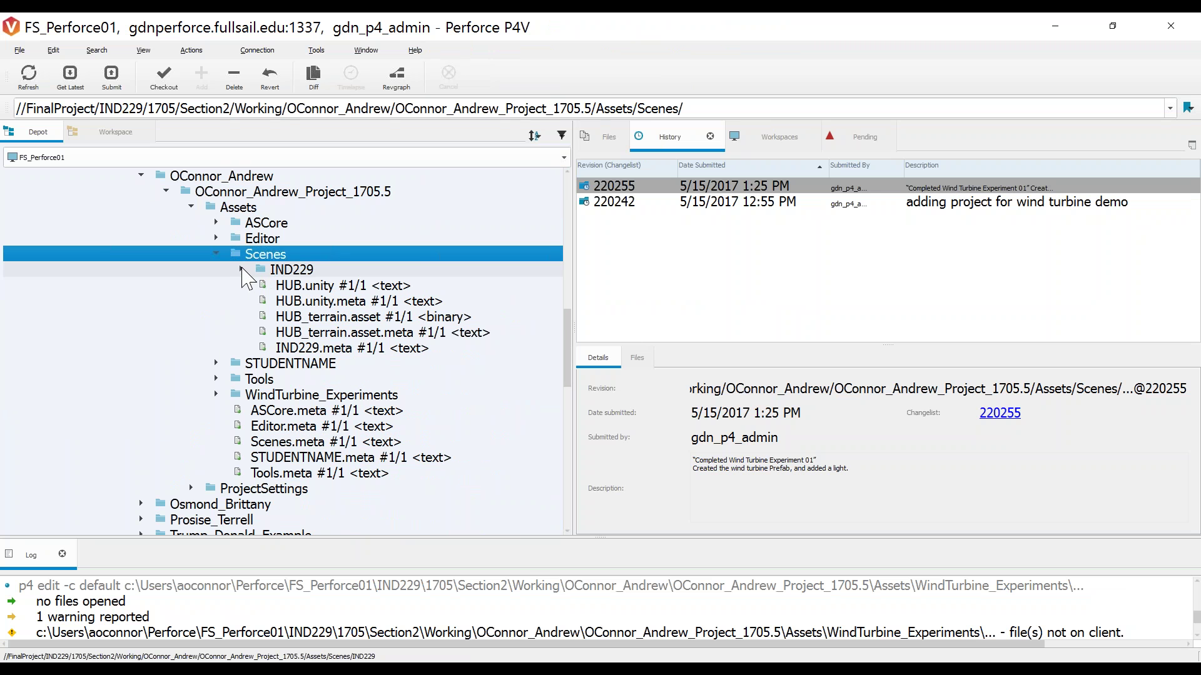
left_click(241, 269)
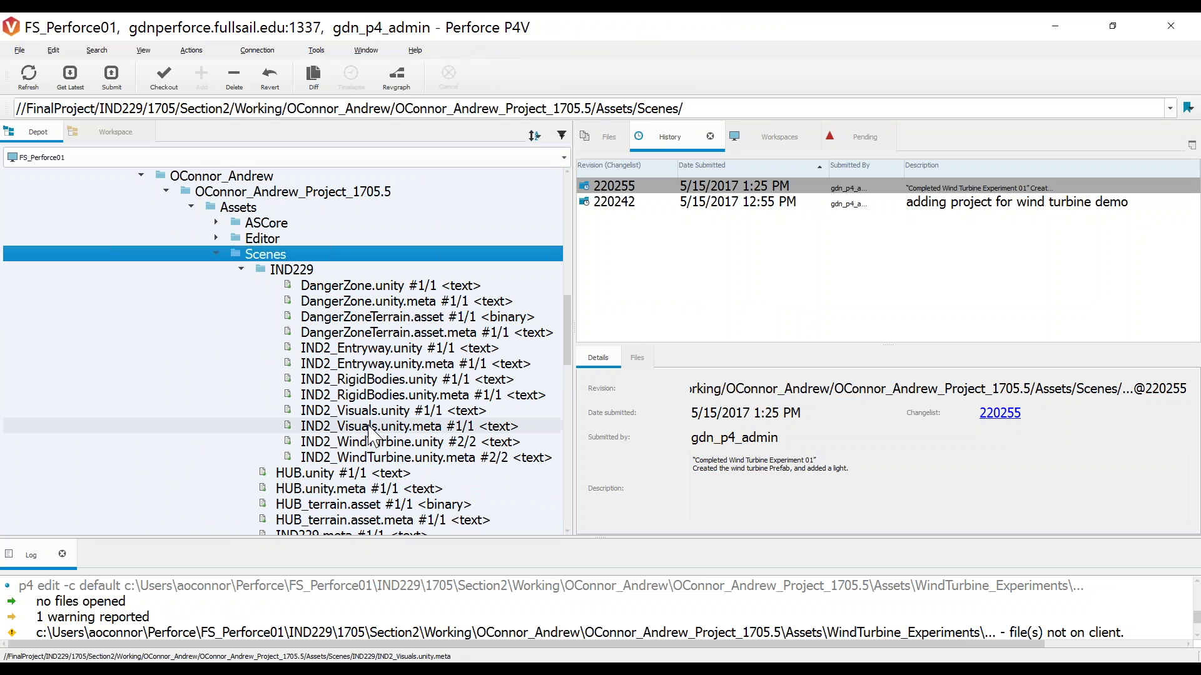
Check out IND2_WindTurbine.unity and IND2_WindTurbine.unity.meta to the default pending changelist
left_click(363, 442)
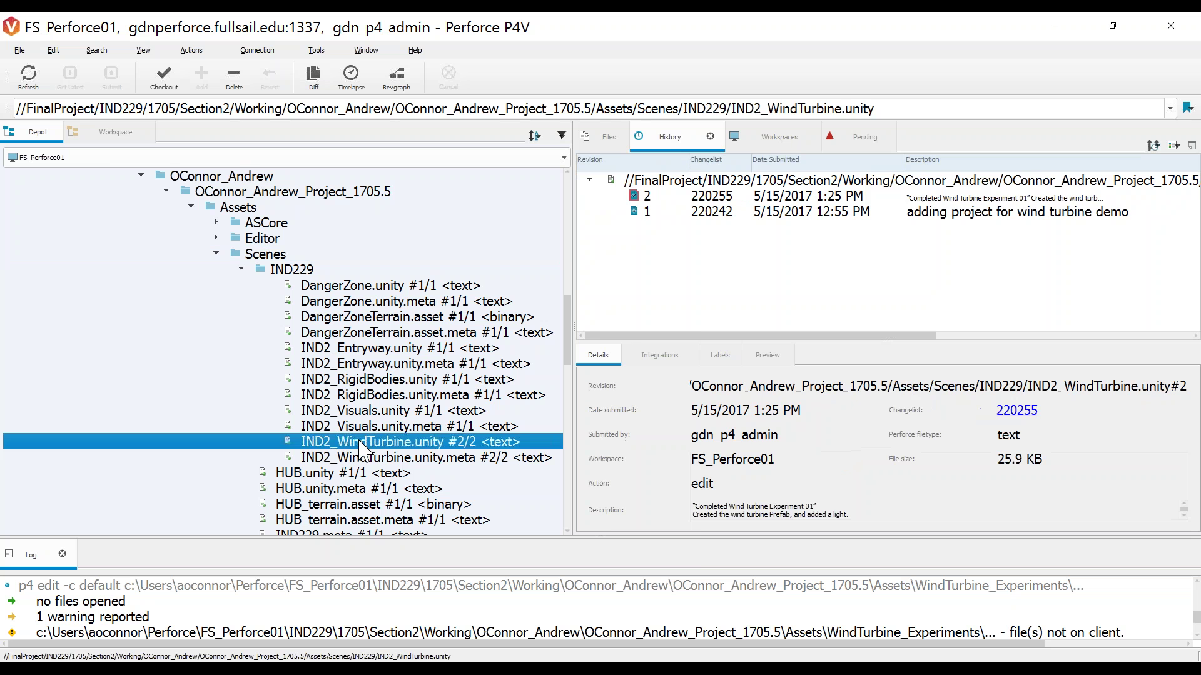
left_click(367, 459, "shift")
right_click(368, 459)
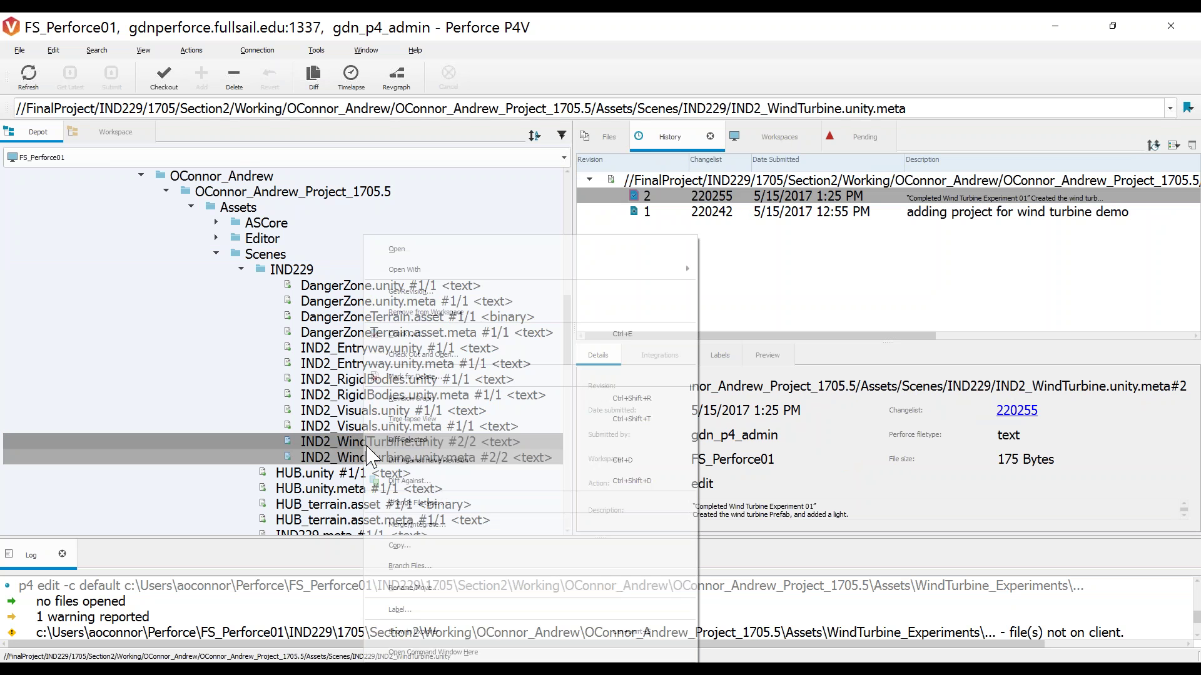
left_click(461, 336)
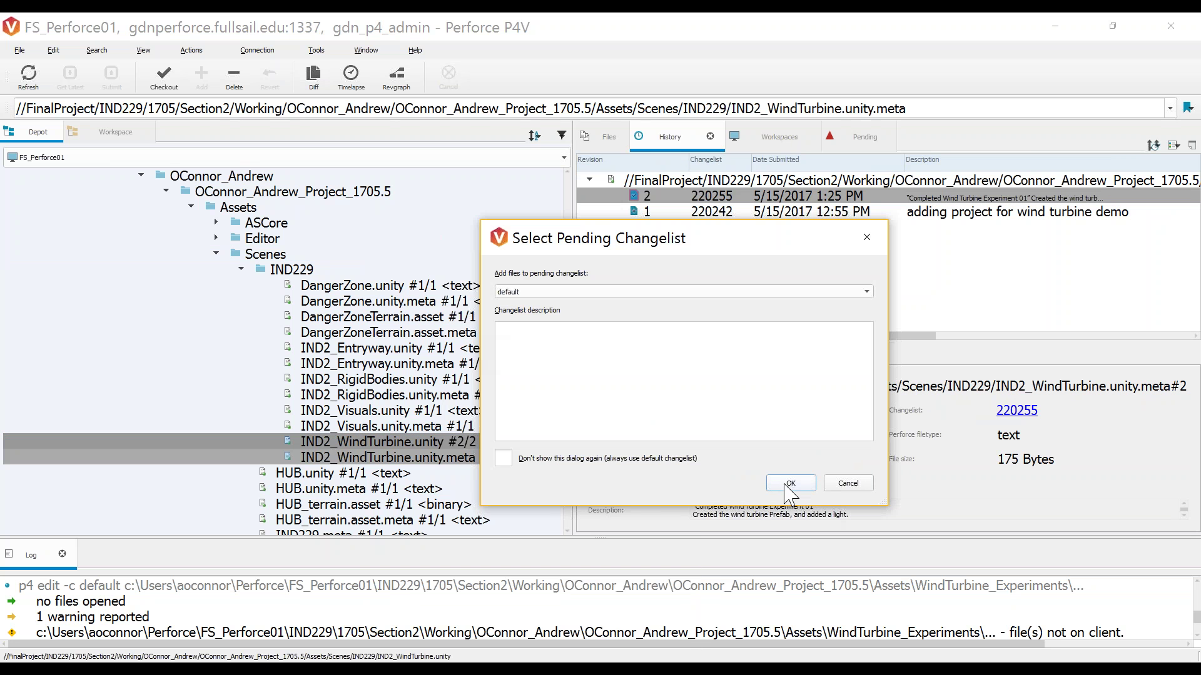
left_click(789, 484)
Check out the whole WindTurbine_Experiments folder, including the wind turbine prefab and its meta file, to the default changelist
scroll(439, 415, "down", 5)
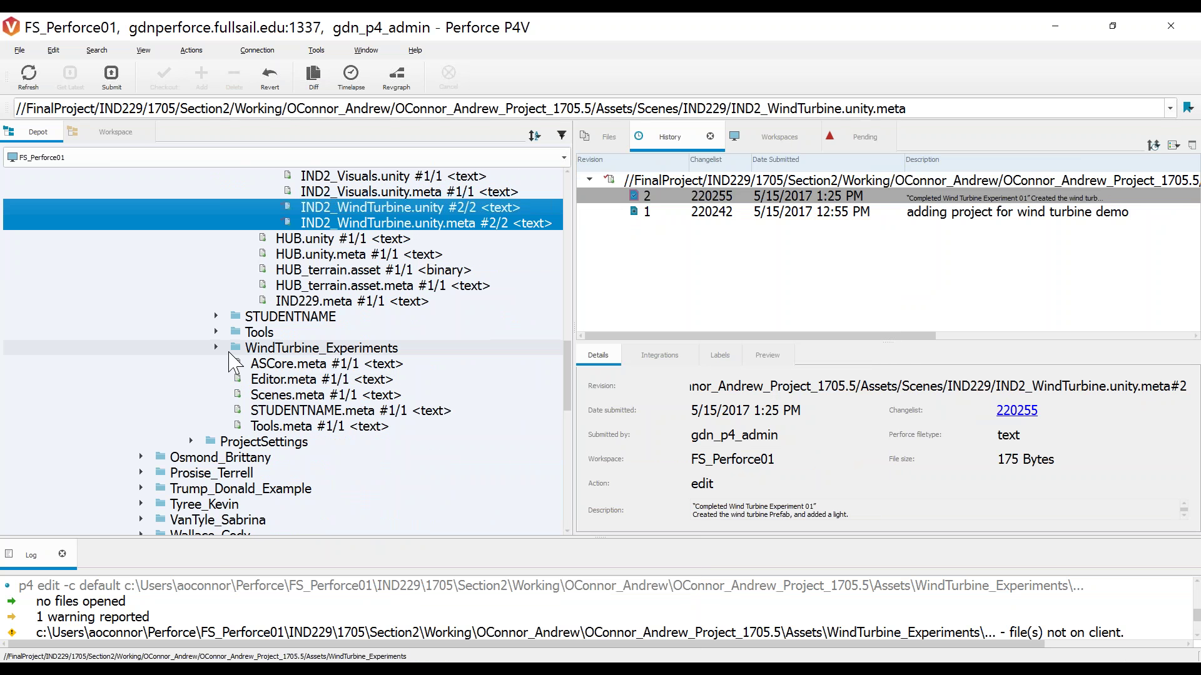
left_click(215, 348)
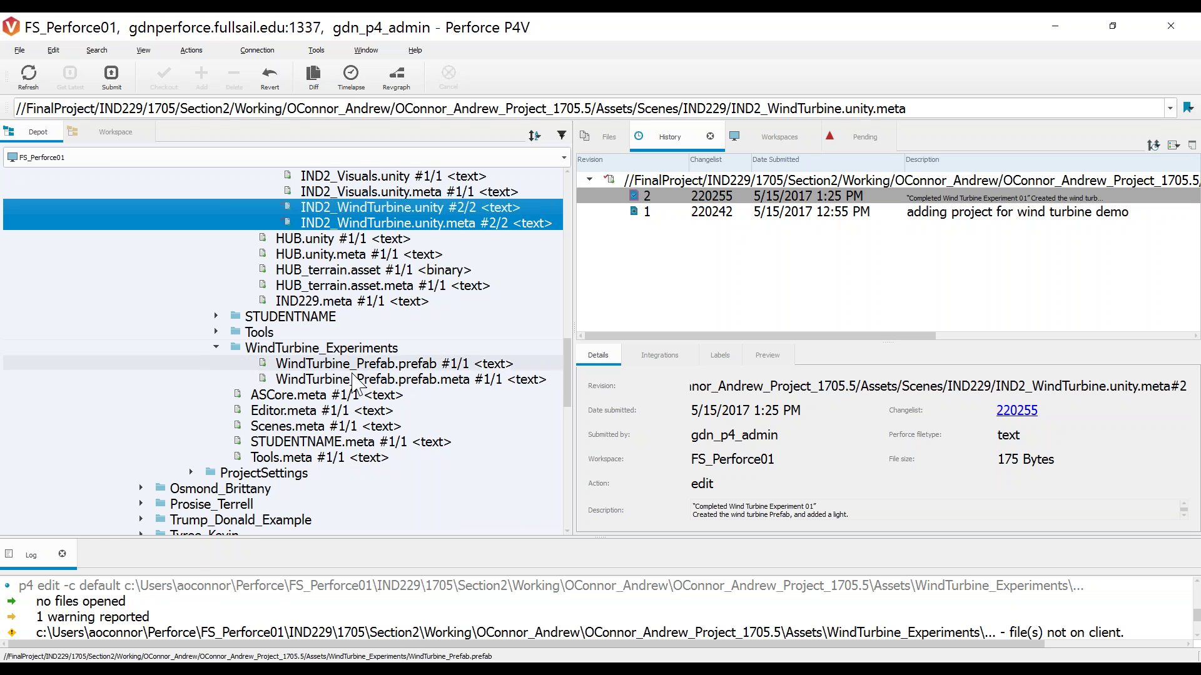
scroll(358, 361, "up", 1)
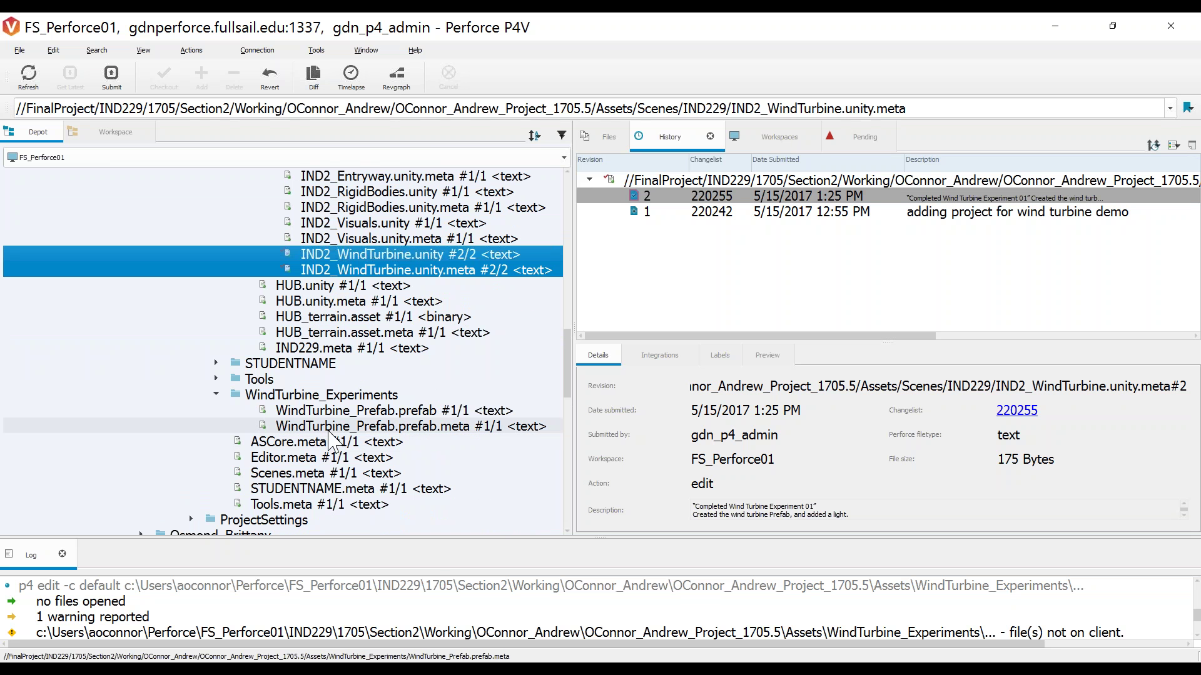
scroll(315, 428, "up", 2)
scroll(310, 427, "down", 2)
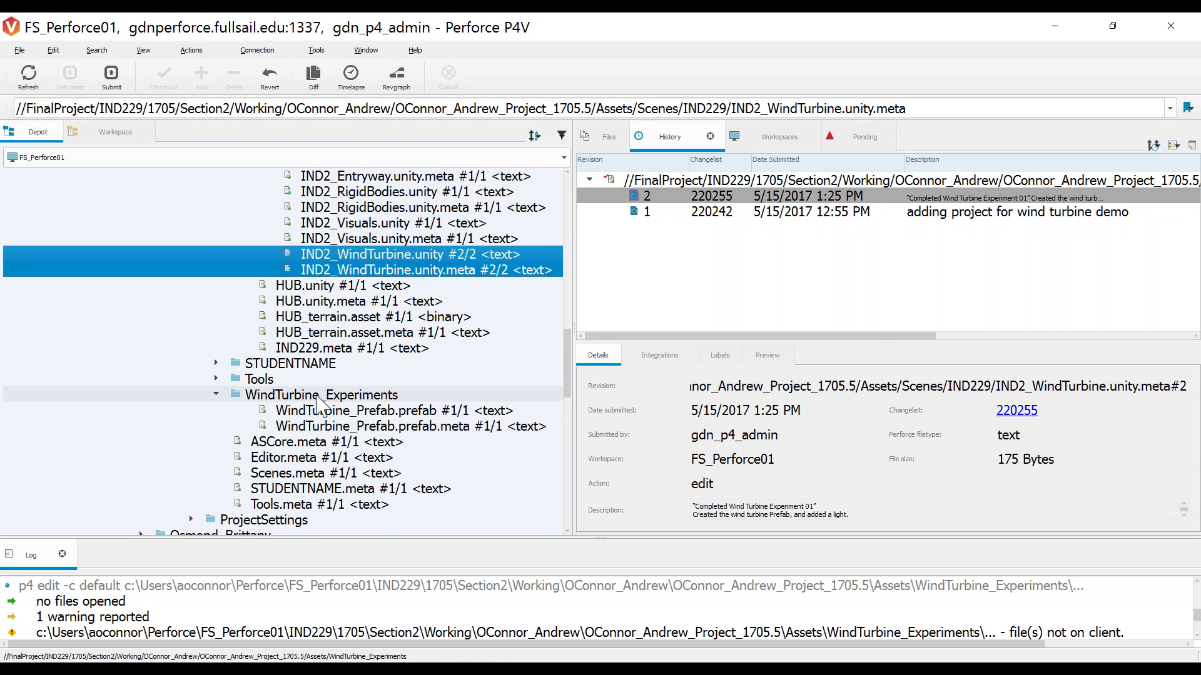
left_click(308, 399)
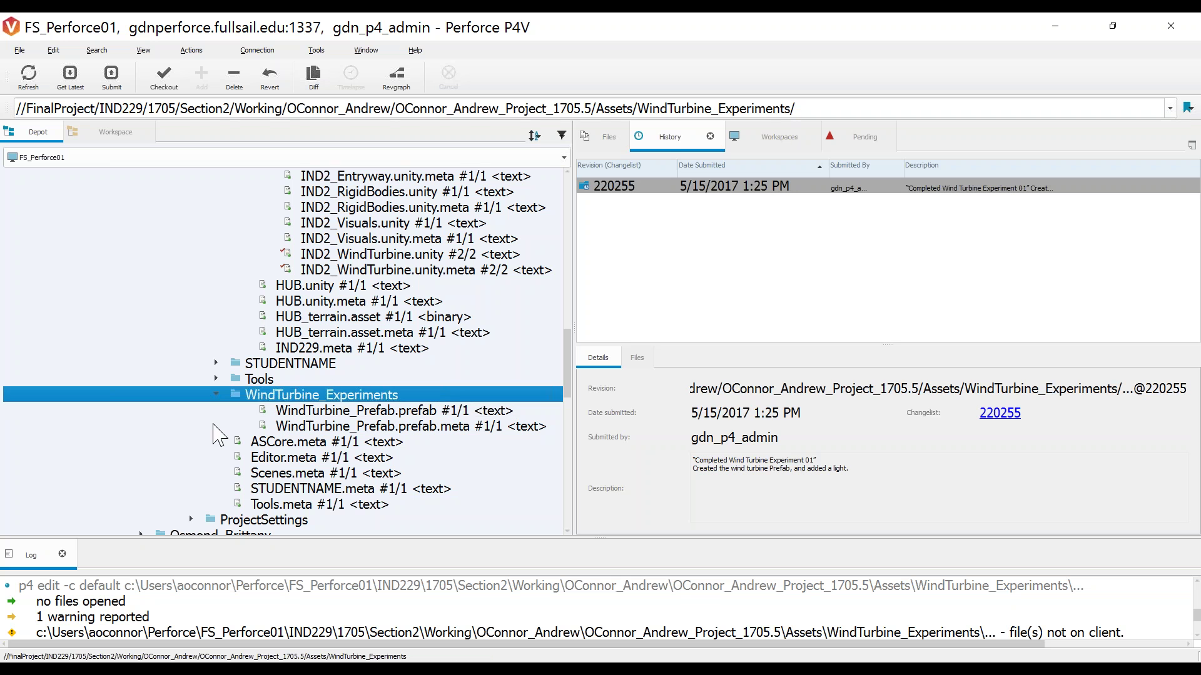
right_click(312, 403)
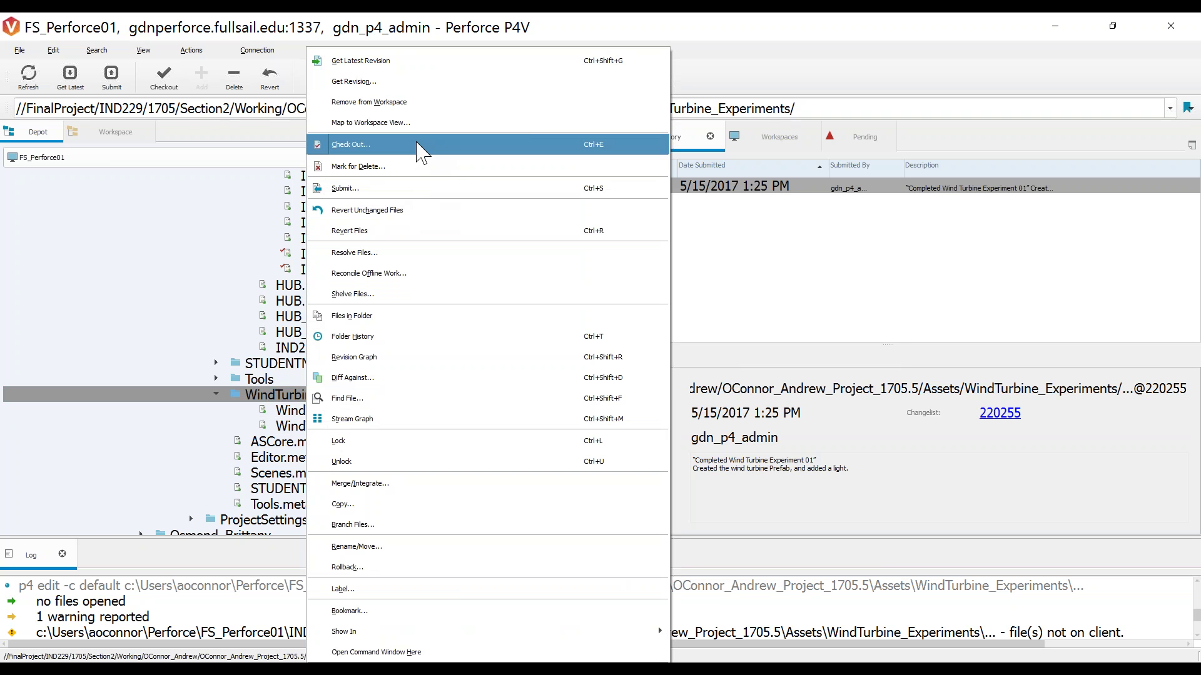
left_click(420, 151)
left_click(796, 485)
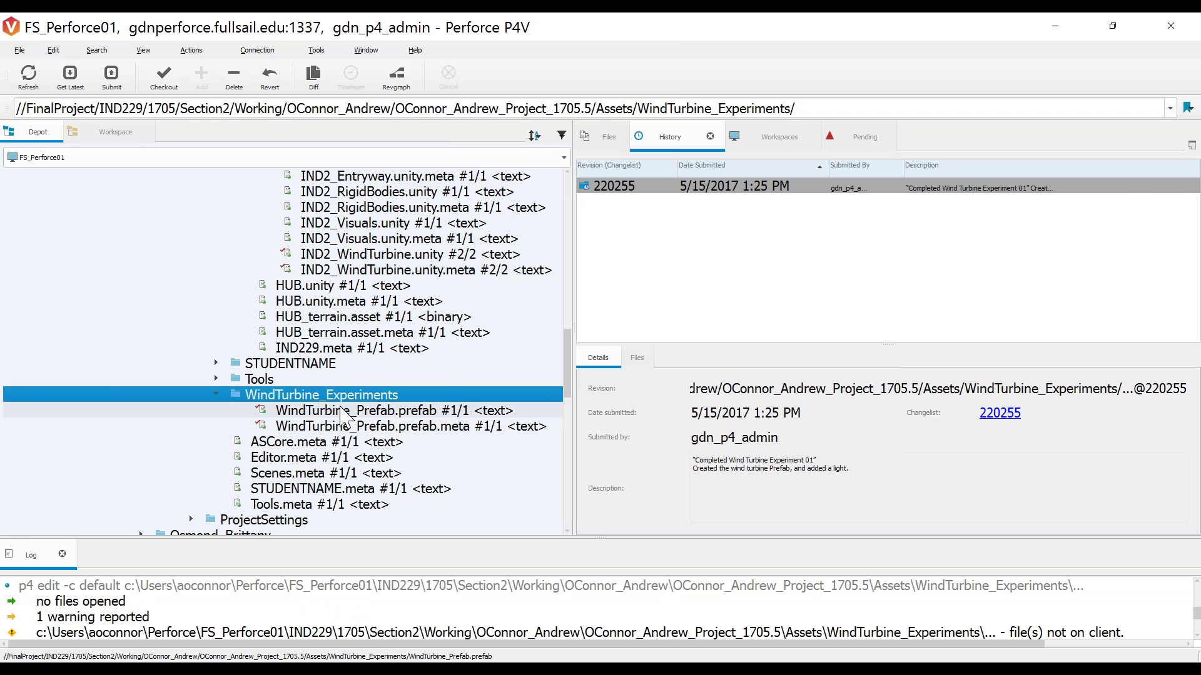
Examine the full paths of the checked-out files in the default pending changelist
left_click(863, 137)
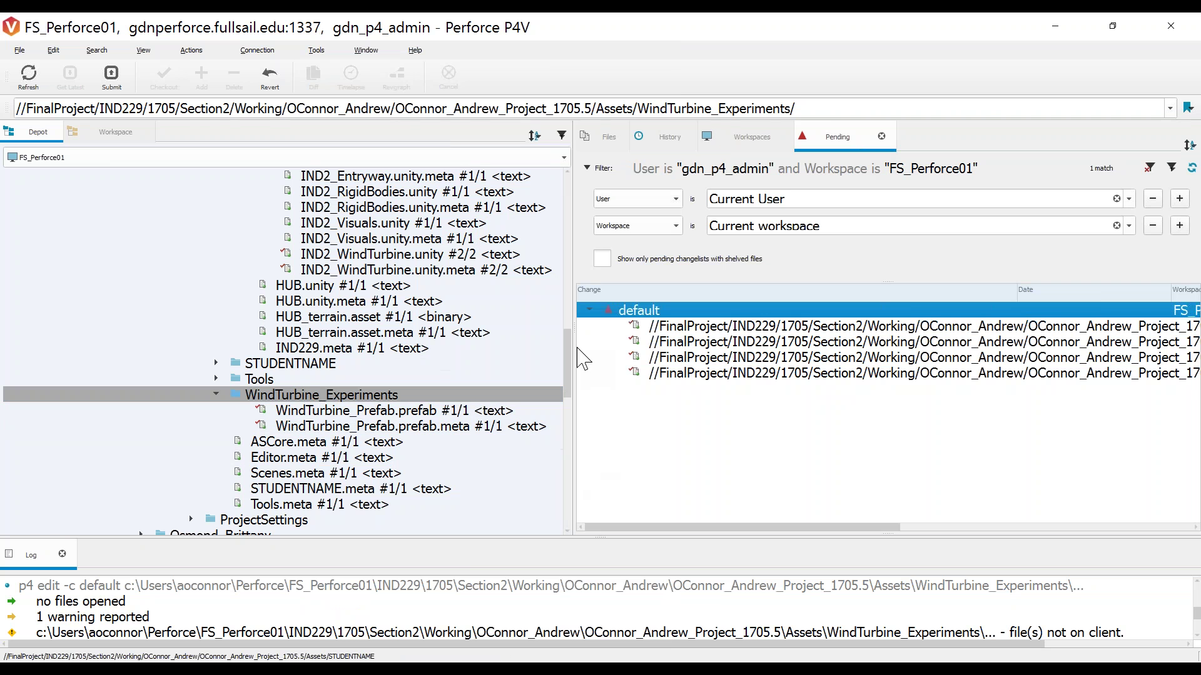
left_click_drag(583, 358, 224, 310)
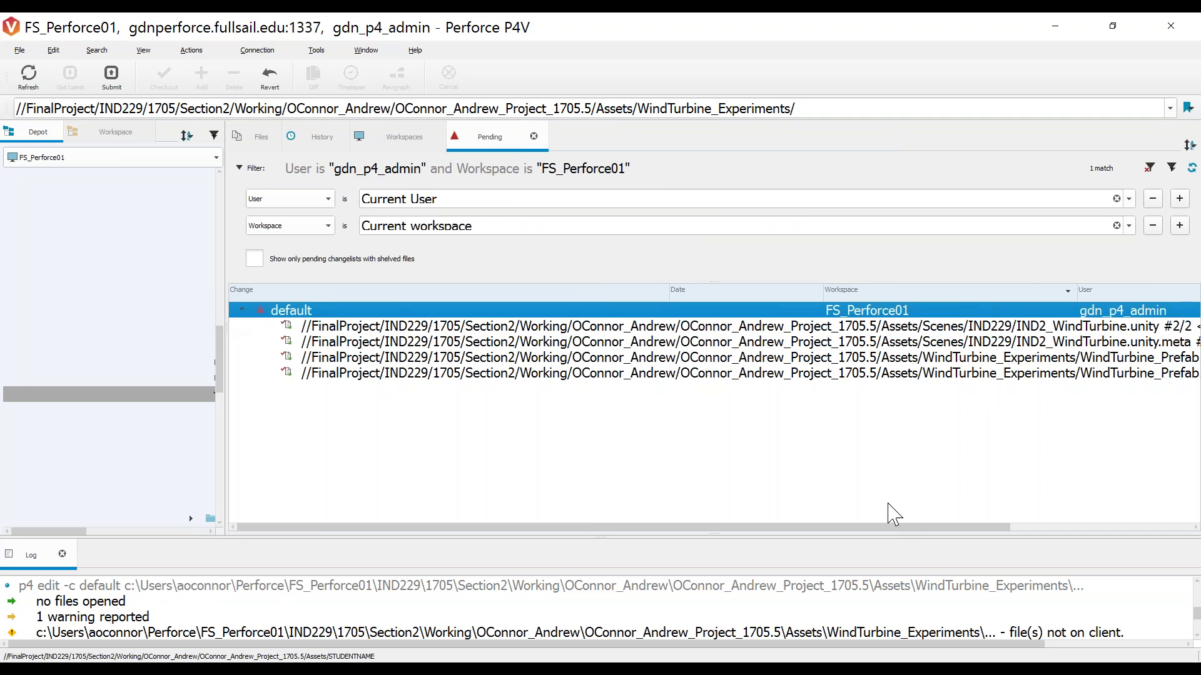
left_click_drag(905, 525, 1062, 448)
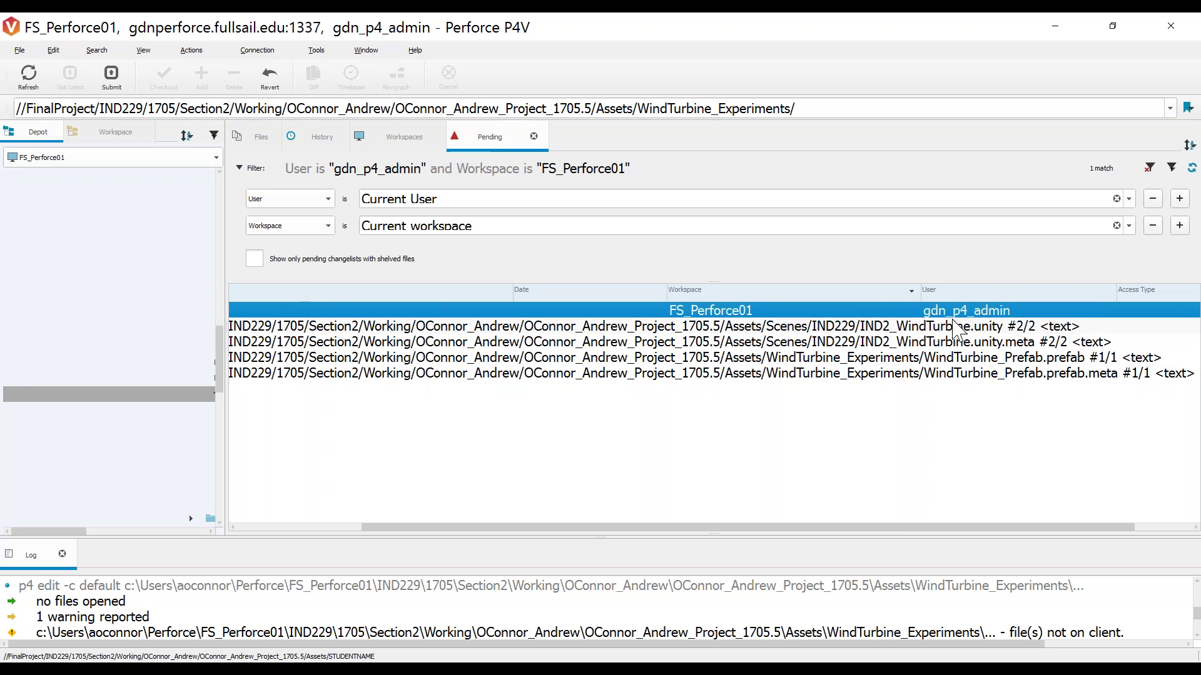
left_click_drag(897, 529, 721, 538)
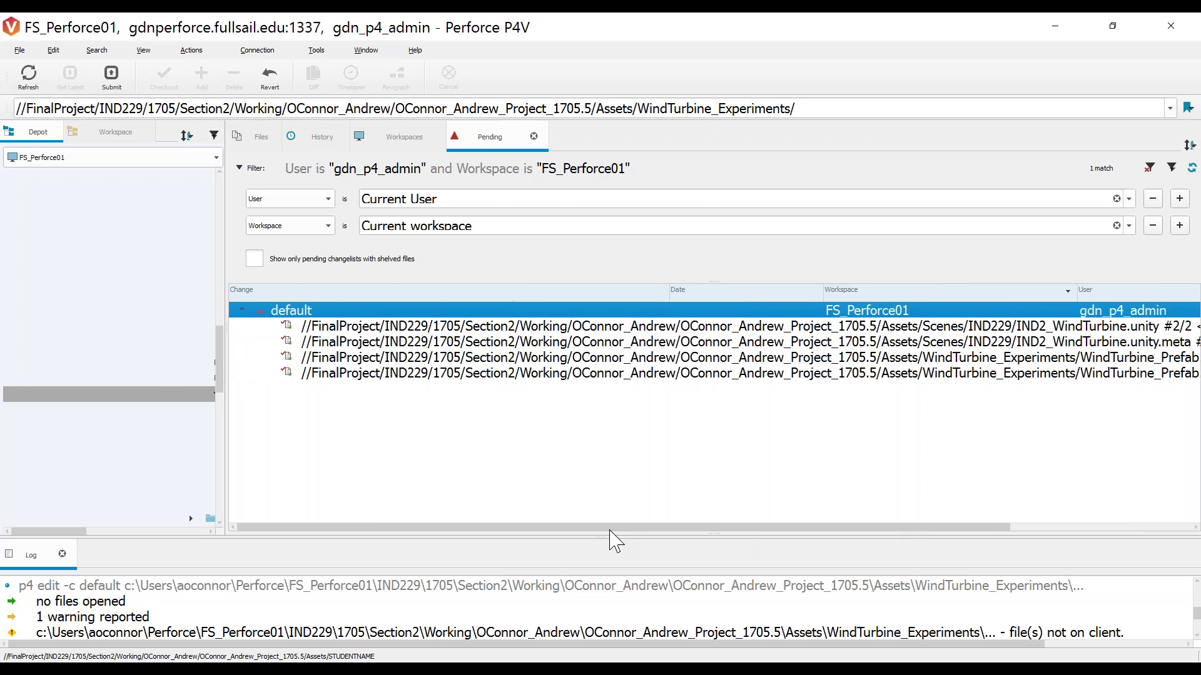
left_click_drag(226, 330, 751, 348)
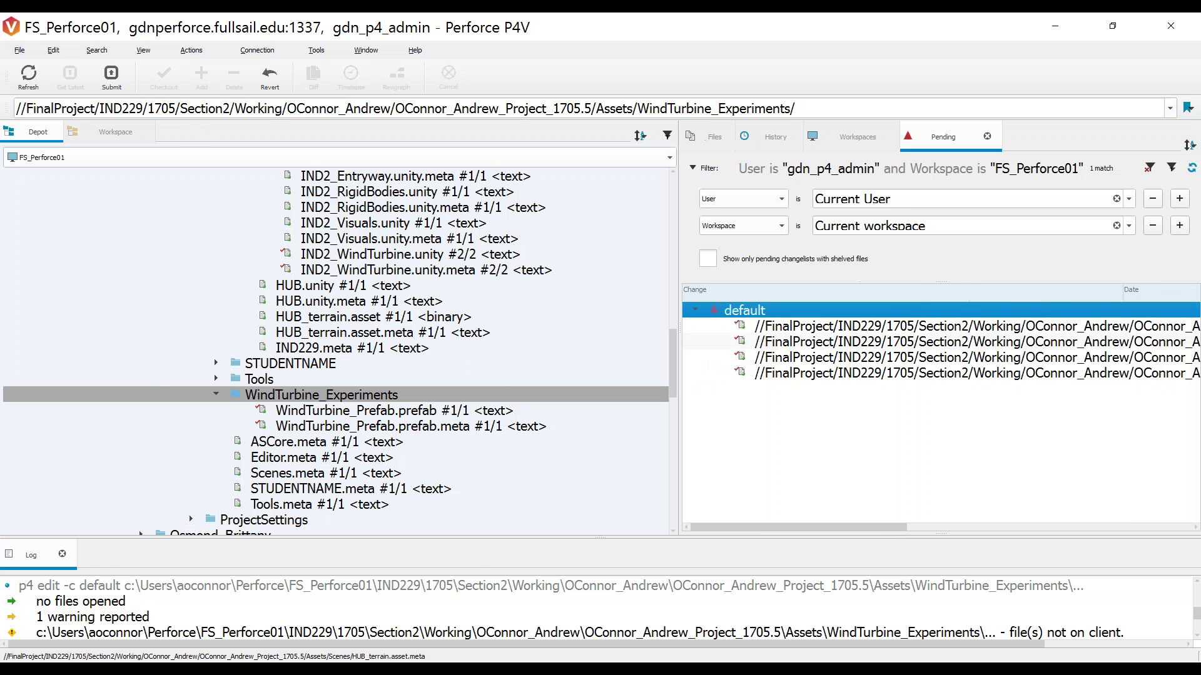
Switch to Unity with the IND2_WindTurbine scene and view the wind turbine from an angle
left_click(1057, 35)
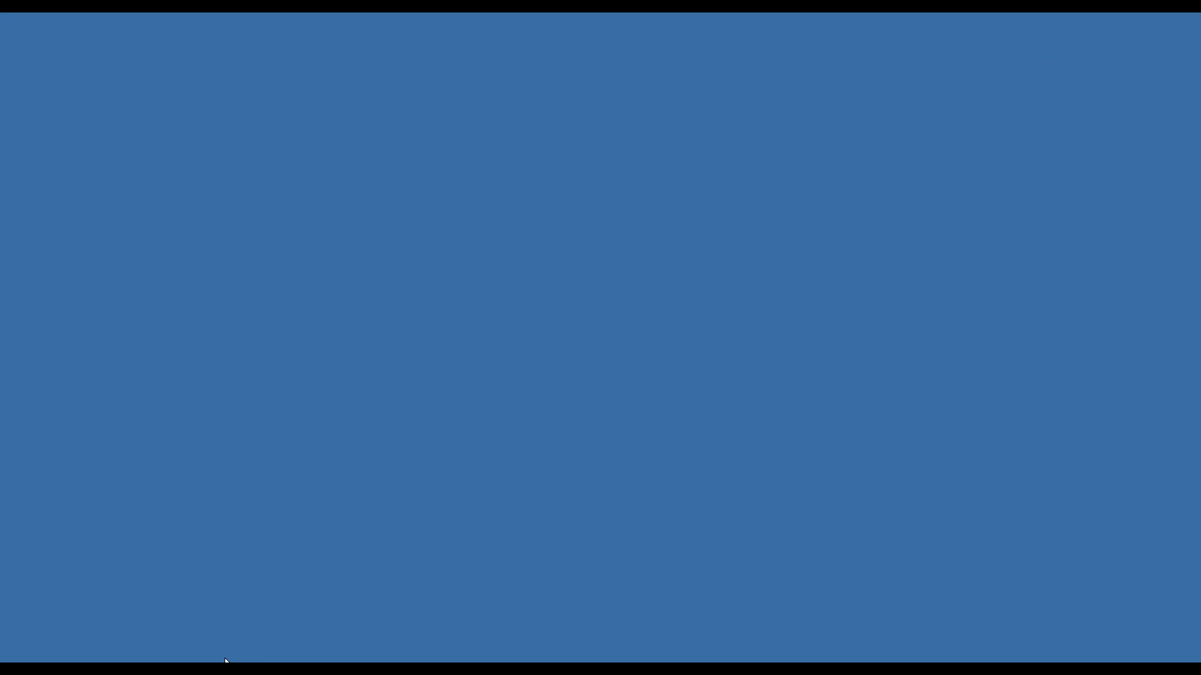
left_click(226, 661)
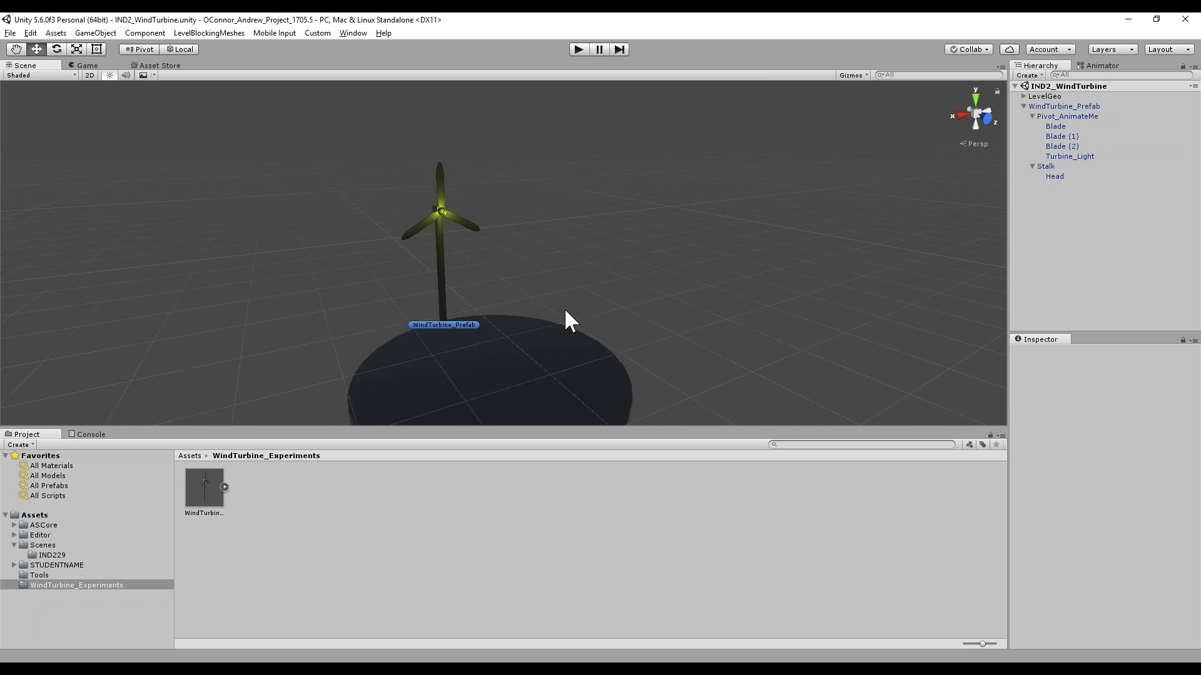
left_click_drag(567, 306, 643, 250, "alt")
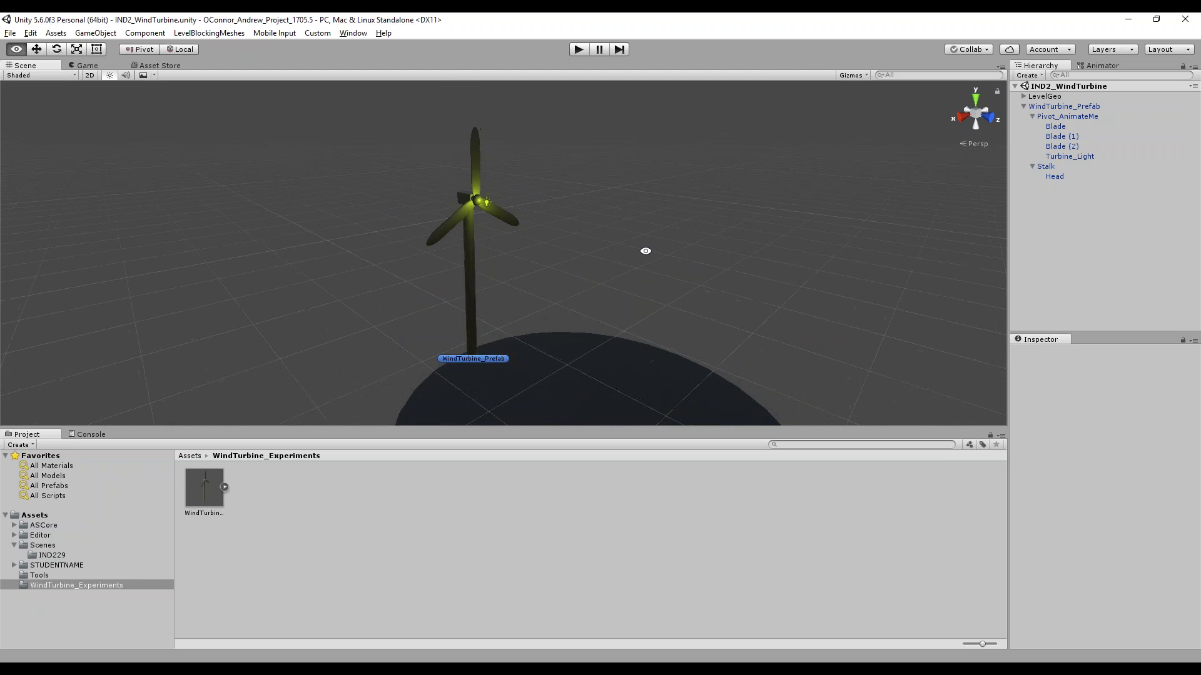
Try rotating Pivot_AnimateMe with the Rotate tool, undo the rotation and clear the selection
left_click(1107, 116)
key("e")
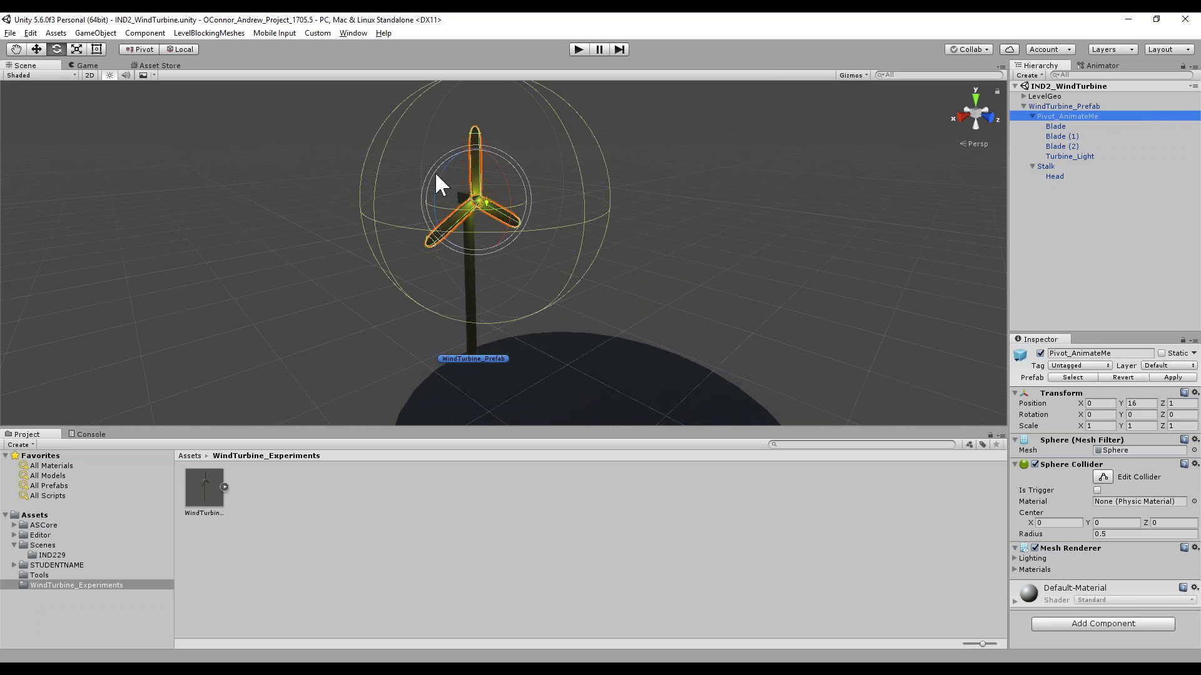
left_click_drag(398, 117, 657, 148, "alt")
key("ctrl+z")
left_click_drag(770, 194, 775, 235, "alt")
left_click(776, 234)
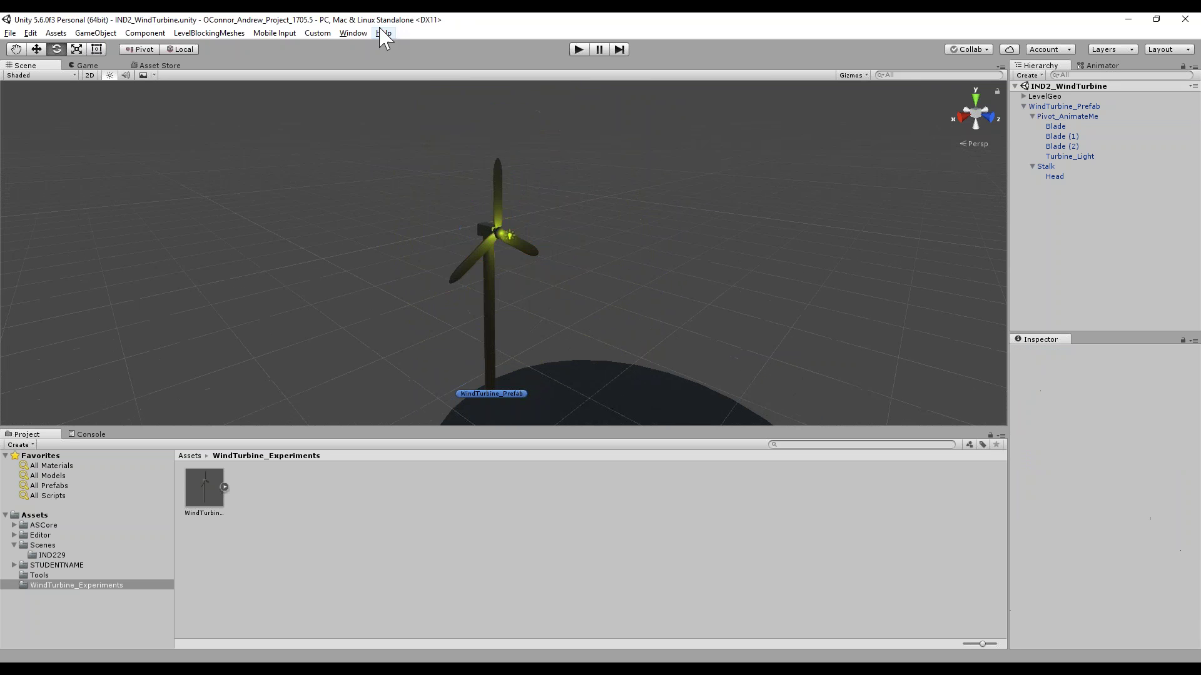
Open the Animation window and place it over the scene view
left_click(353, 32)
mouse_move(384, 32)
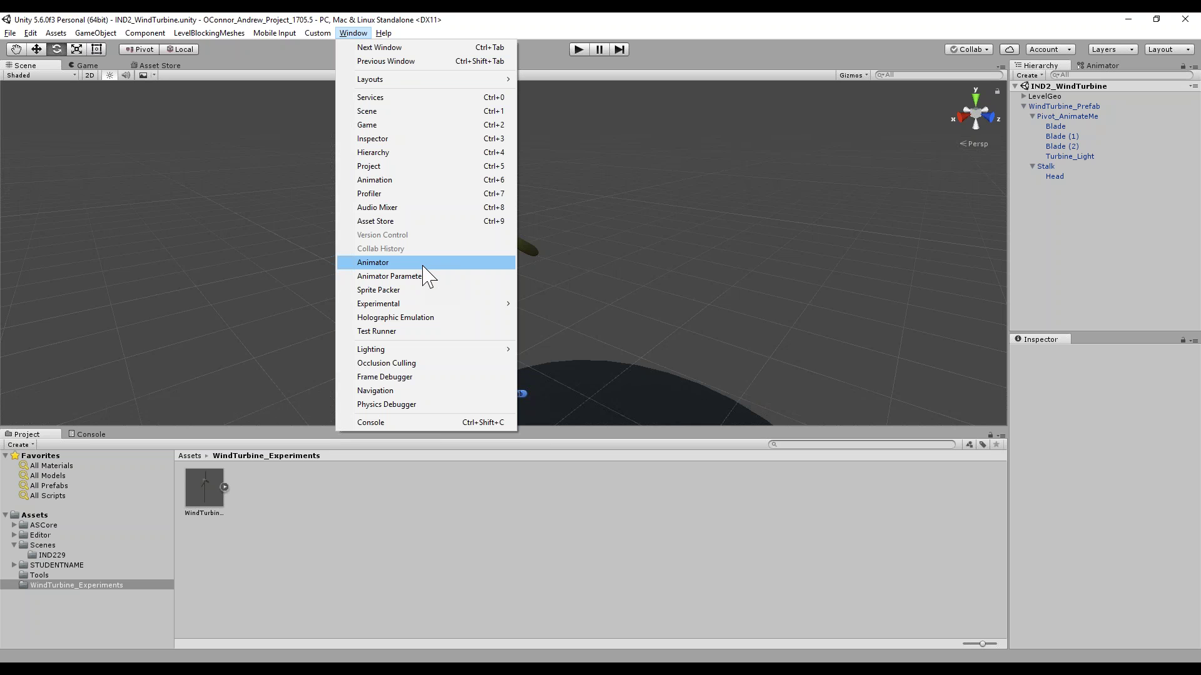
left_click(392, 182)
left_click_drag(421, 212, 466, 206)
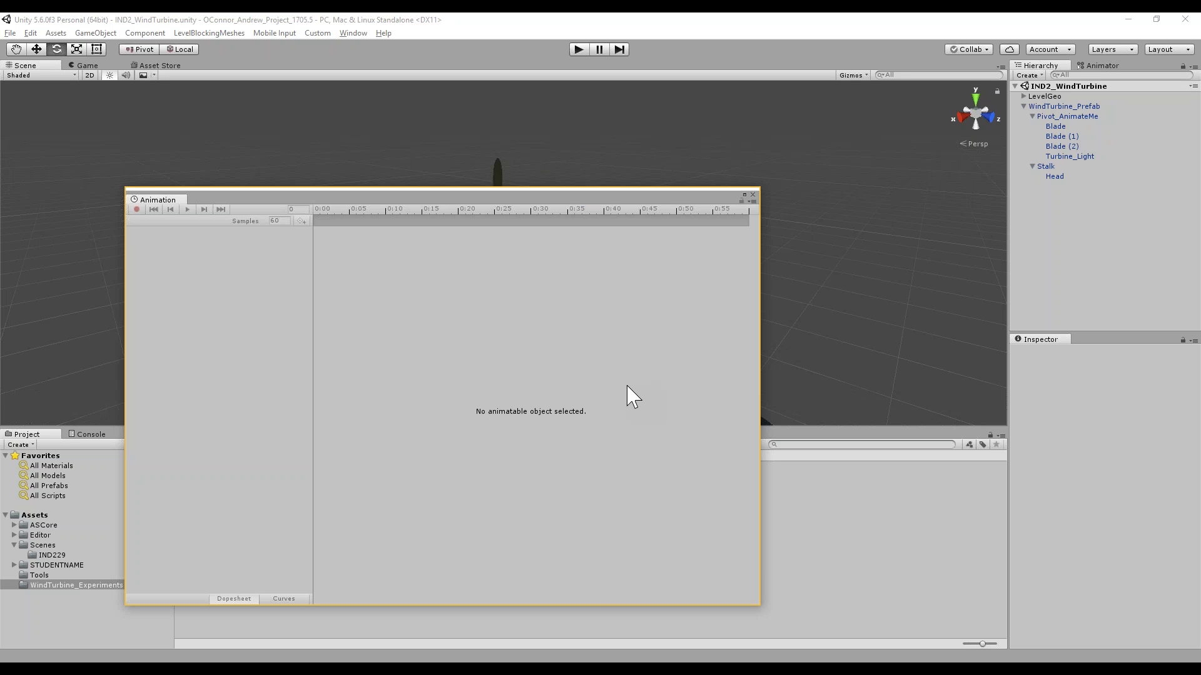
Go through the wind turbine's objects in the hierarchy and select Pivot_AnimateMe as the object to animate
left_click(1049, 166)
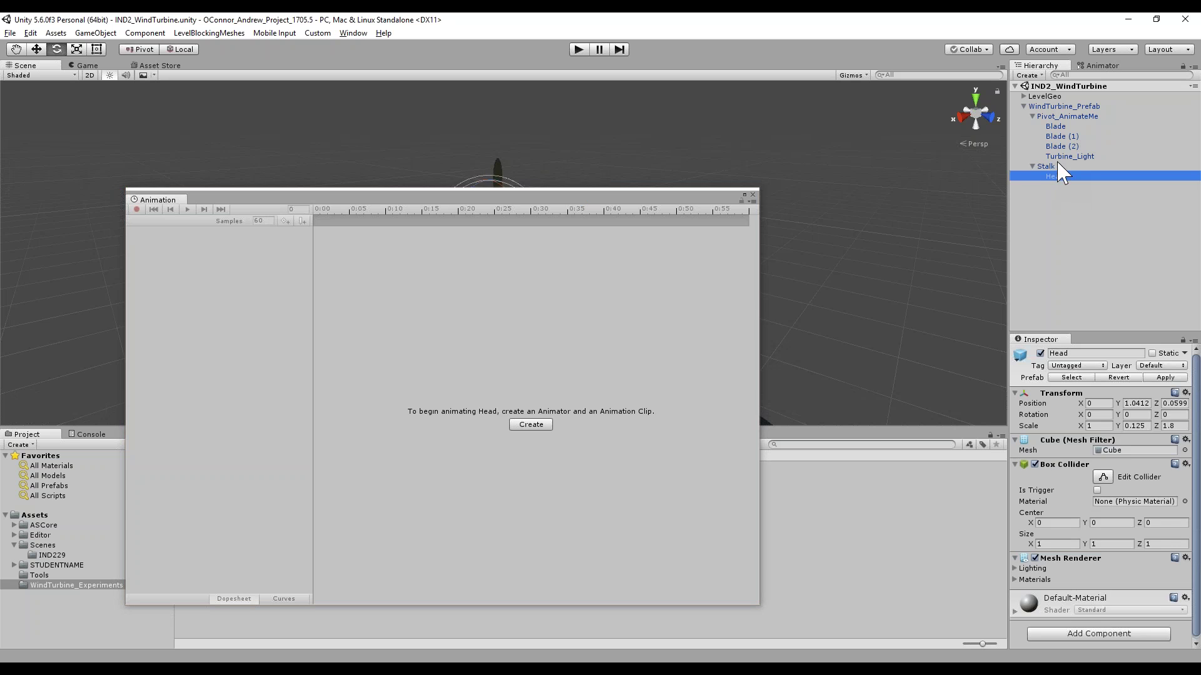
key("Up")
key("Up")
key("Up")
key("Up")
key("Up")
key("Up")
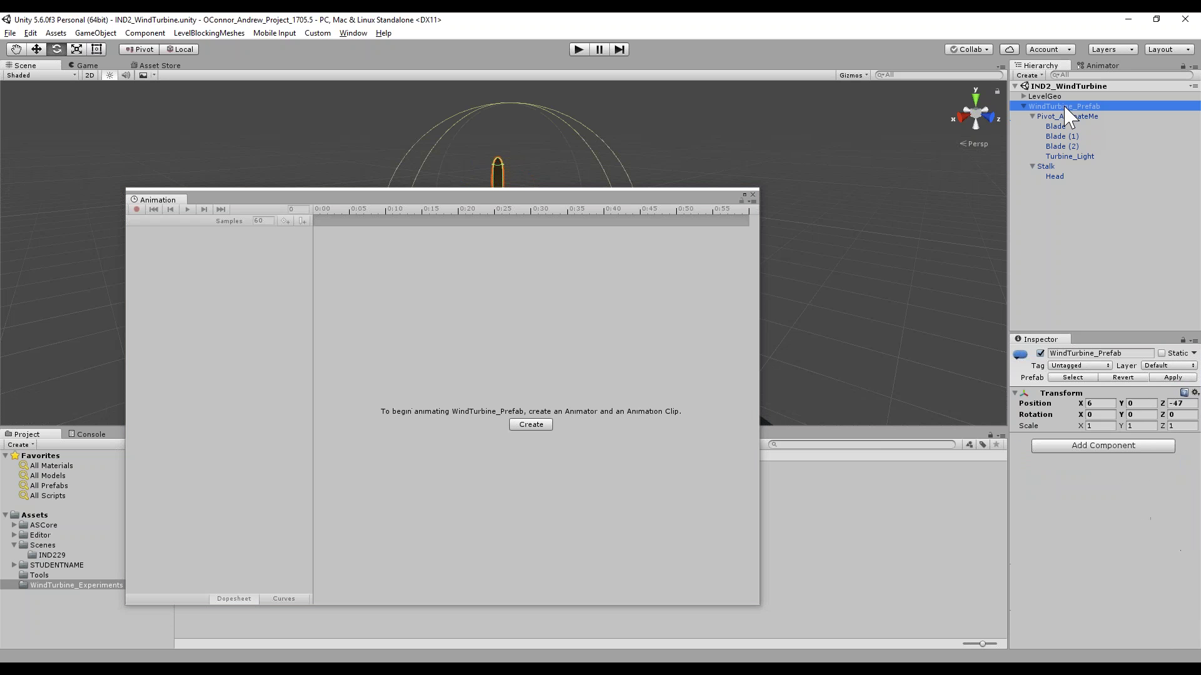
key("Down")
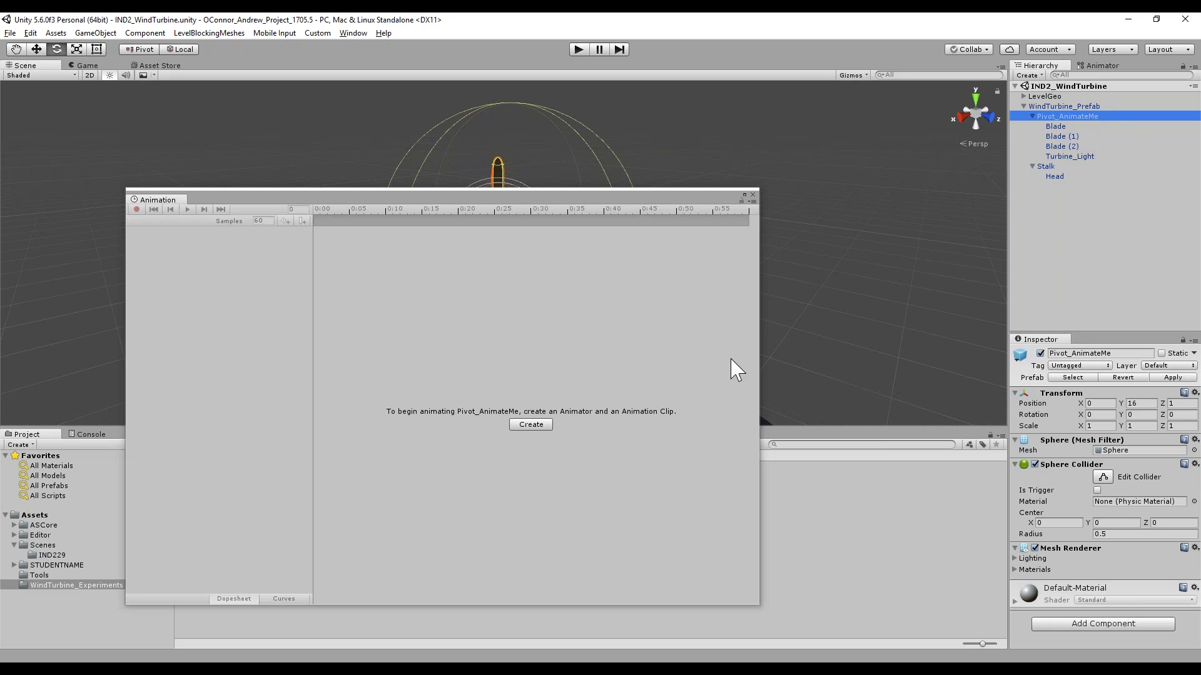
Create an animation clip named Idle for Pivot_AnimateMe in WindTurbine_Experiments, and move the Animation window clear of the project assets
left_click(530, 424)
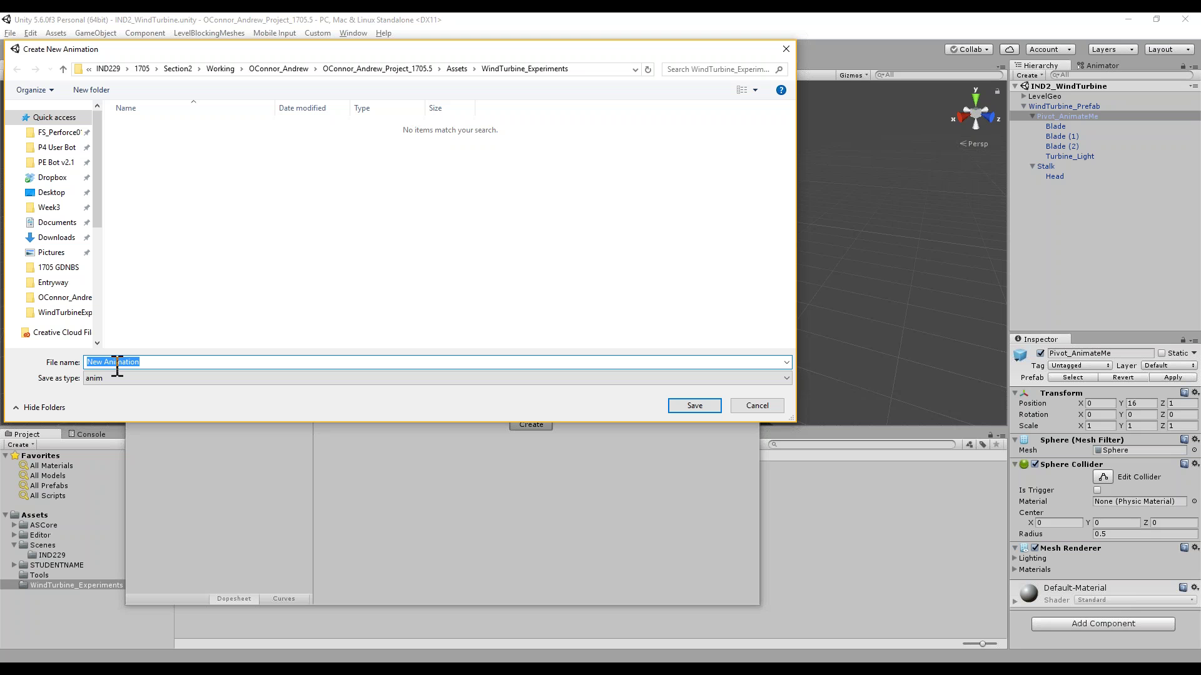
type("Idle")
left_click(691, 407)
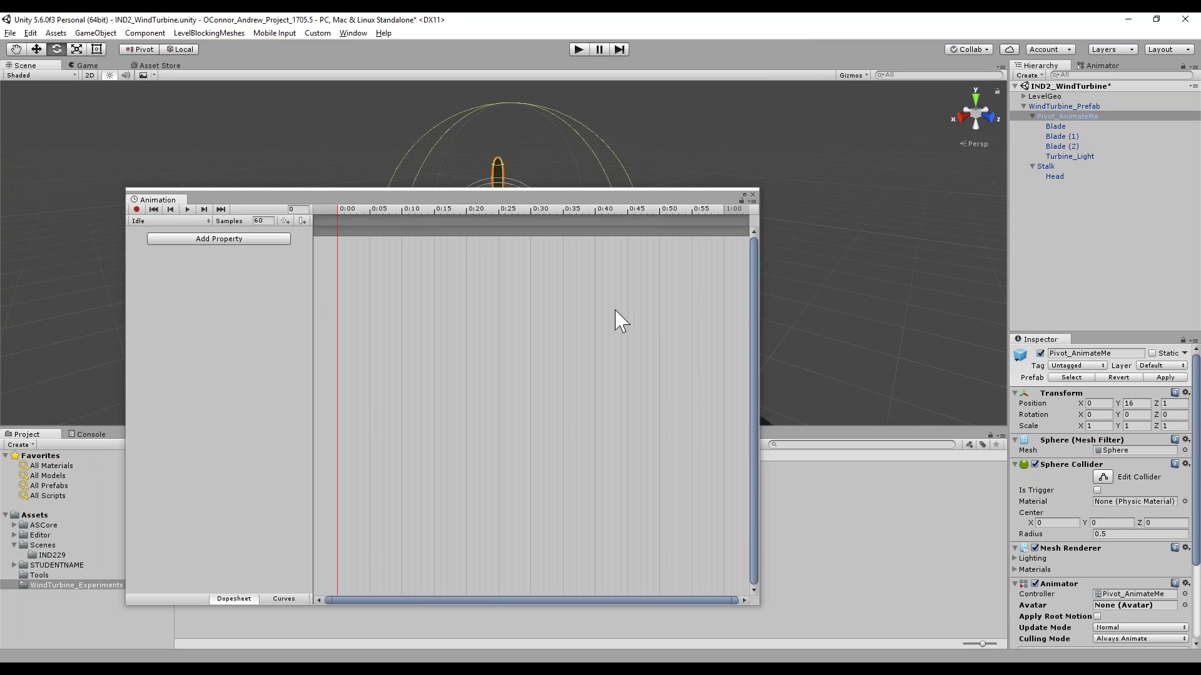
left_click_drag(513, 193, 632, 144)
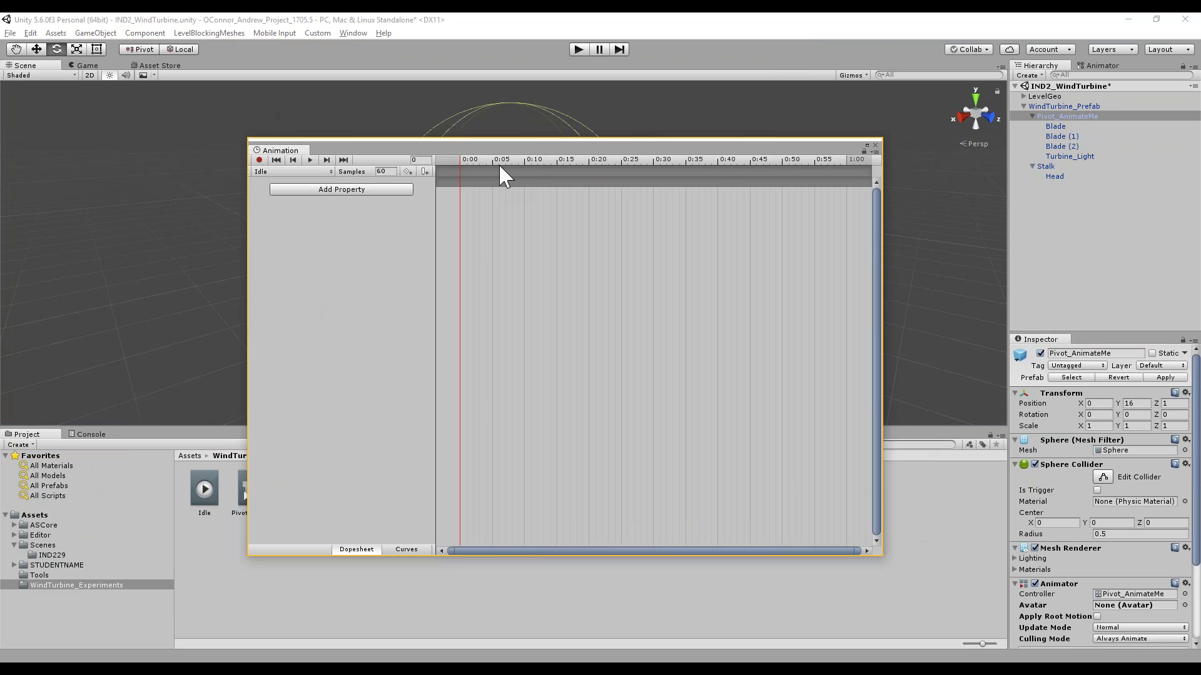
left_click_drag(533, 142, 682, 99)
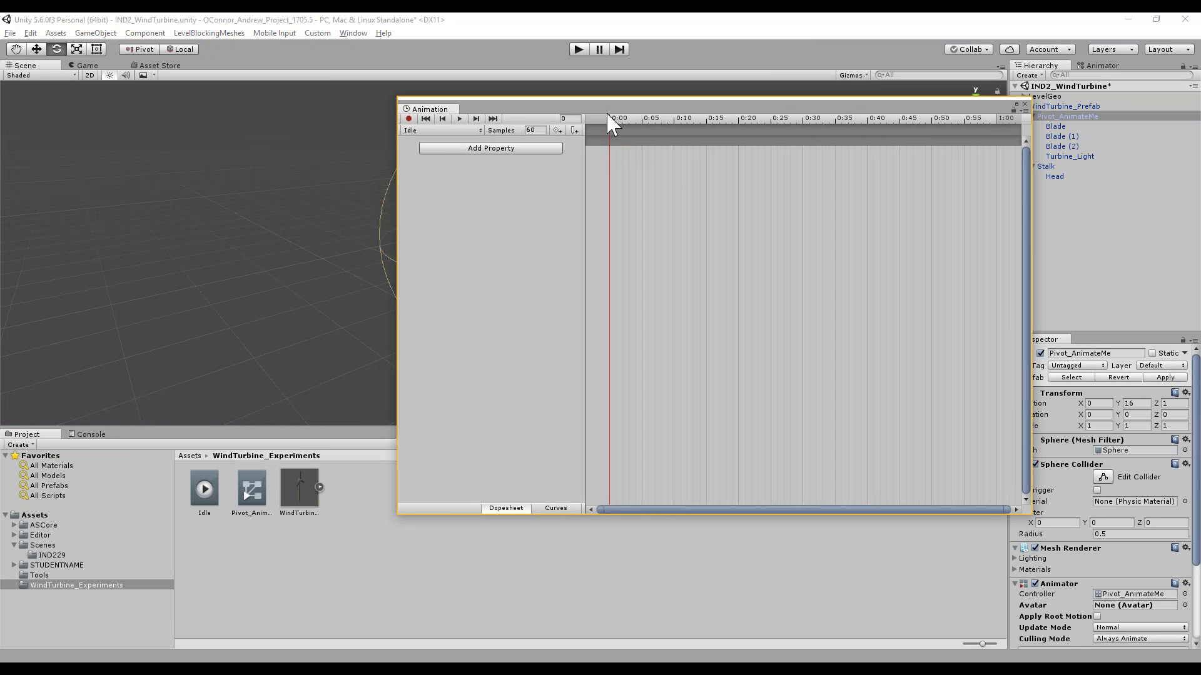
Select the Idle clip asset to view its settings, and keep the Animation window clear of the project assets
left_click_drag(602, 113, 565, 113)
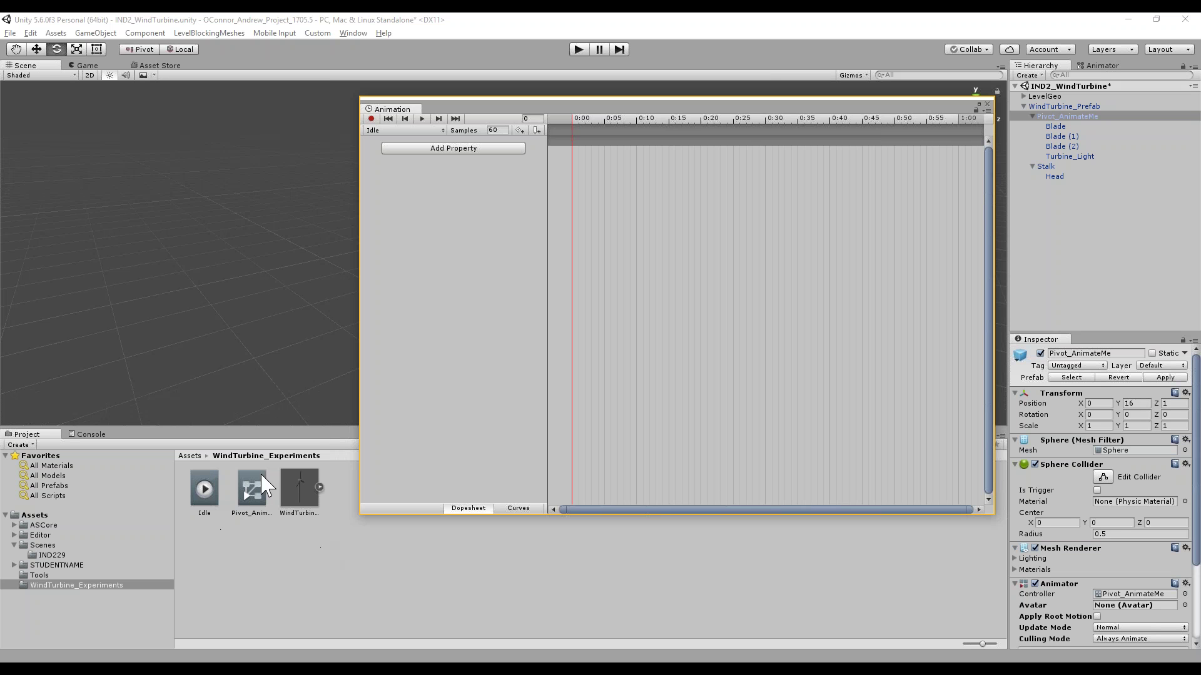
left_click(207, 493)
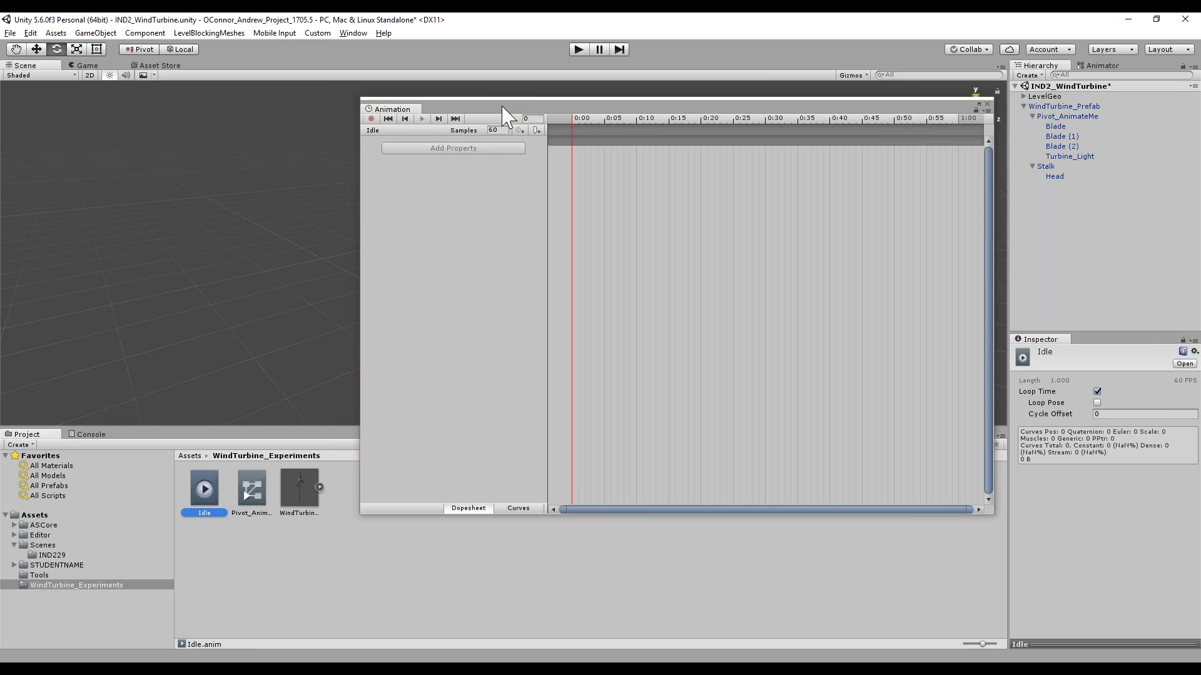
left_click_drag(502, 108, 401, 102)
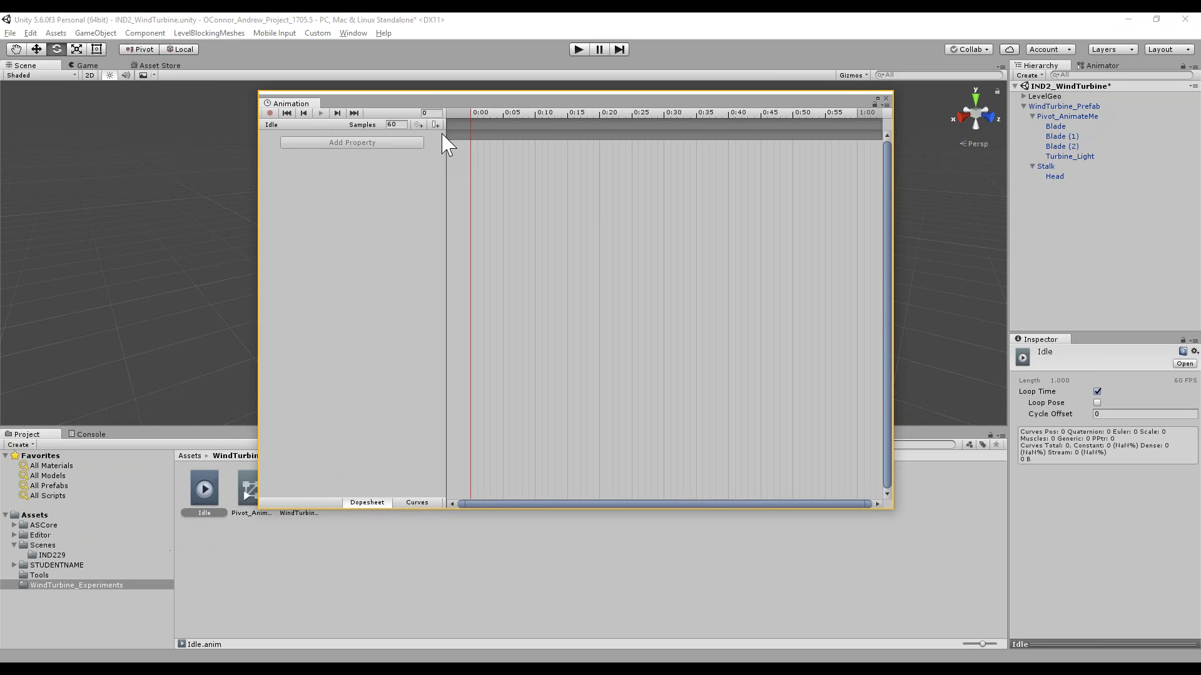
left_click_drag(482, 105, 535, 102)
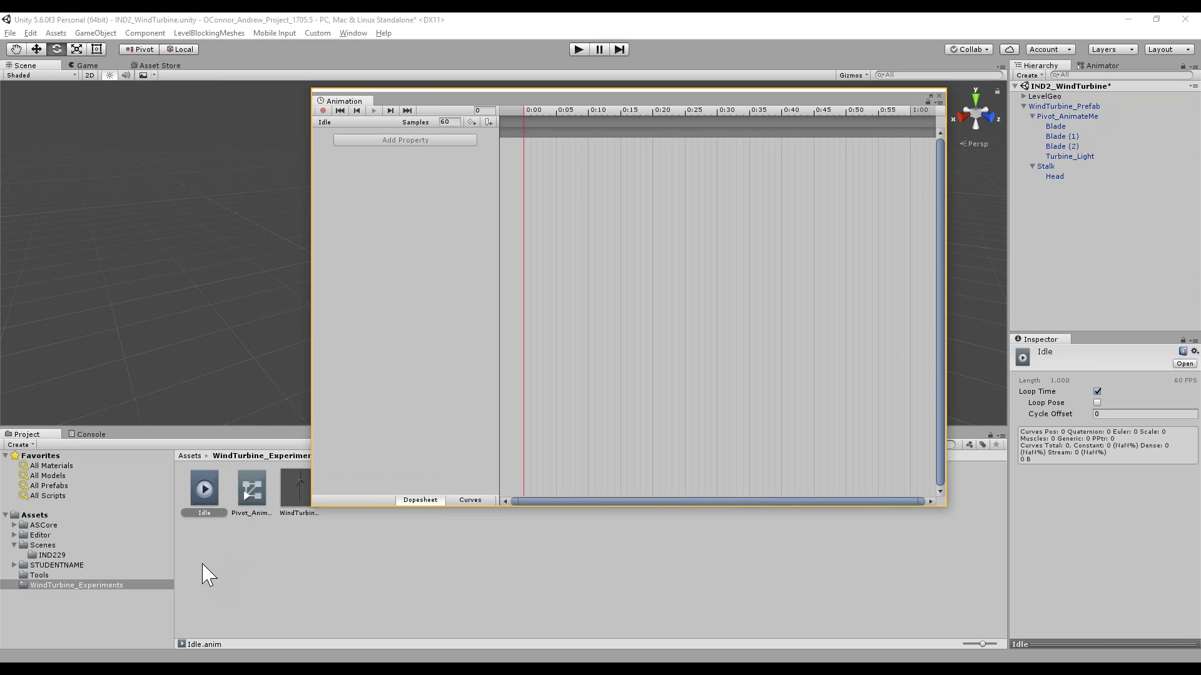
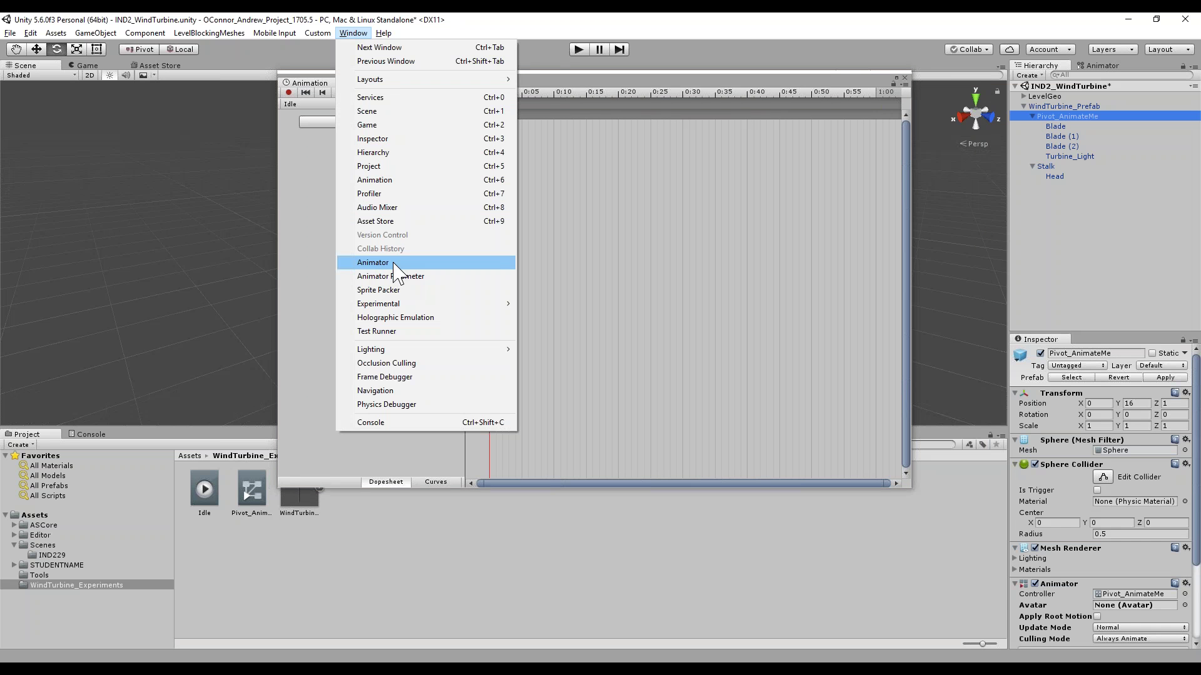
Inspect the Pivot_AnimateMe controller asset and its assignment in the Animator component of the Pivot_AnimateMe object
left_click(253, 507)
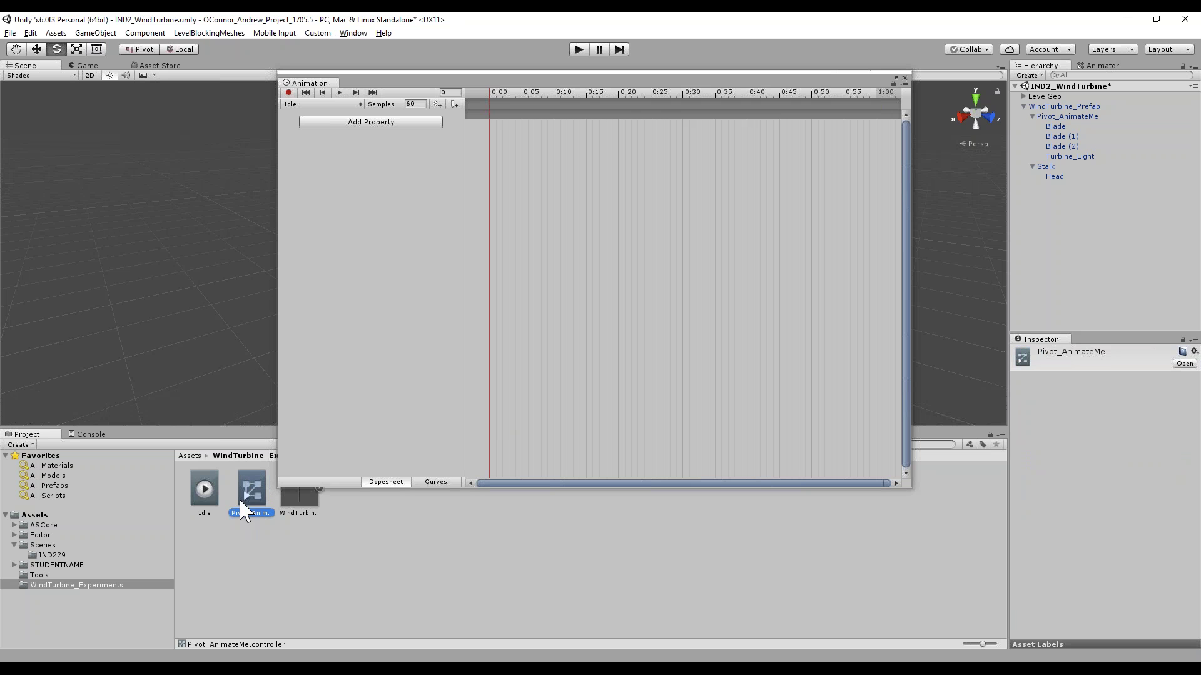
left_click(1067, 117)
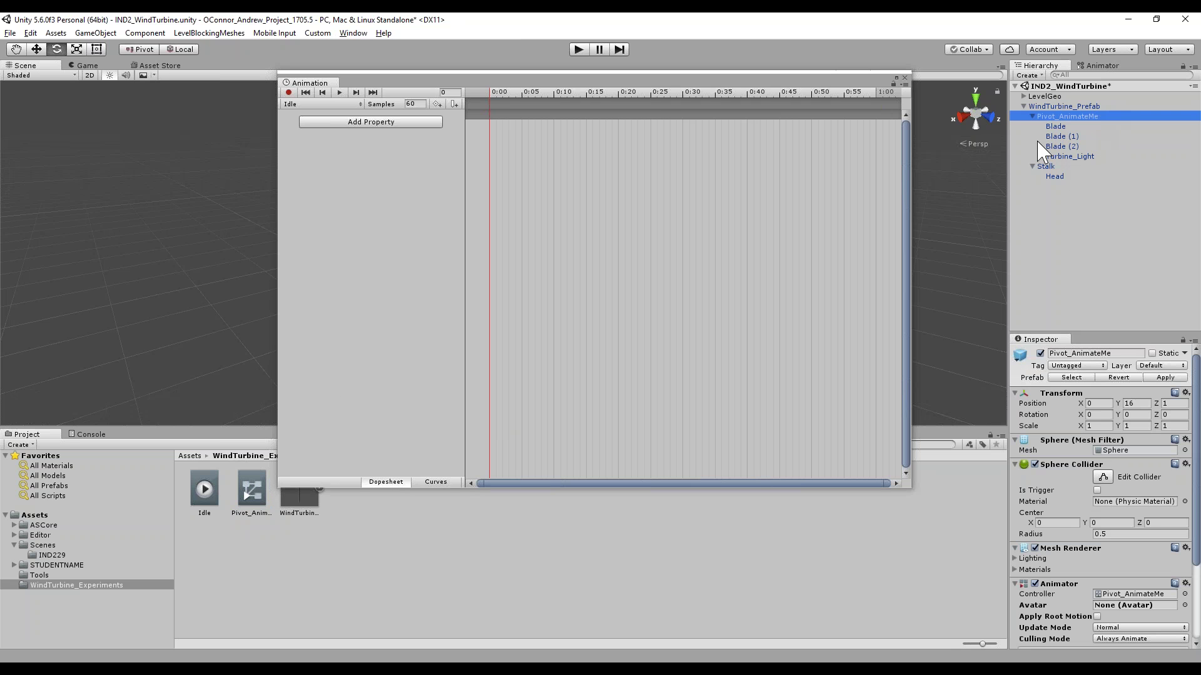
scroll(1079, 463, "down", 3)
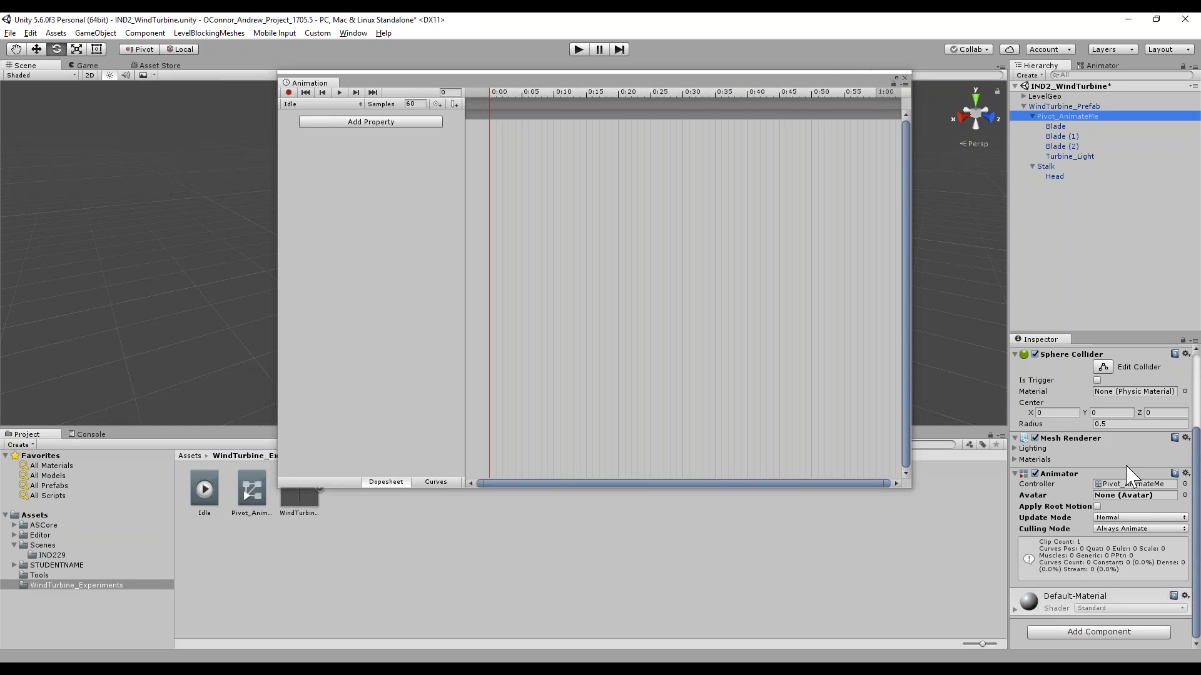
left_click(1117, 485)
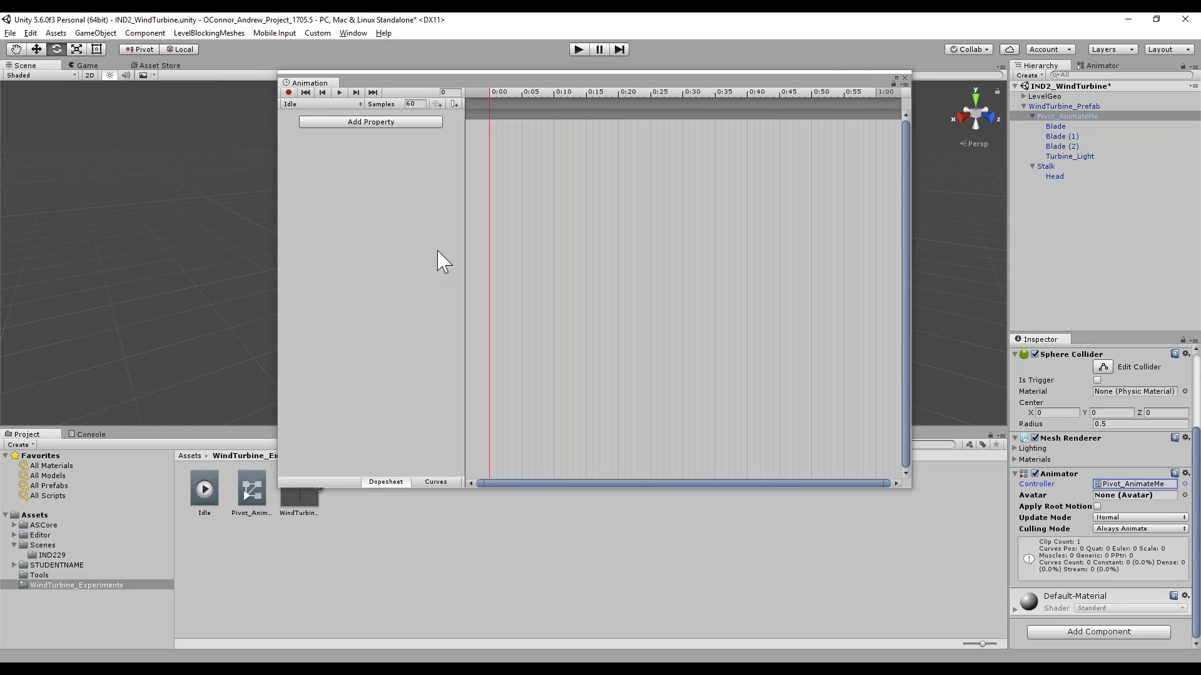
Move the Animation window below the turbine's blades and scrub back and forth through the Idle clip's timeline
left_click_drag(530, 80, 622, 132)
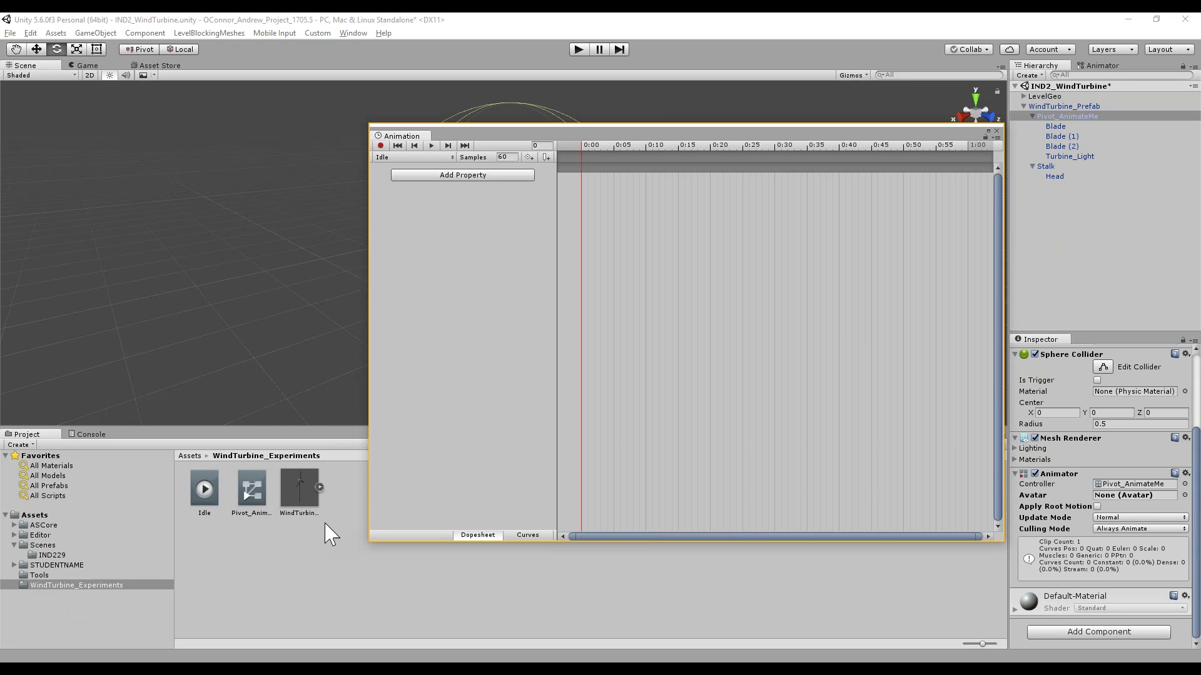
left_click_drag(524, 134, 381, 215)
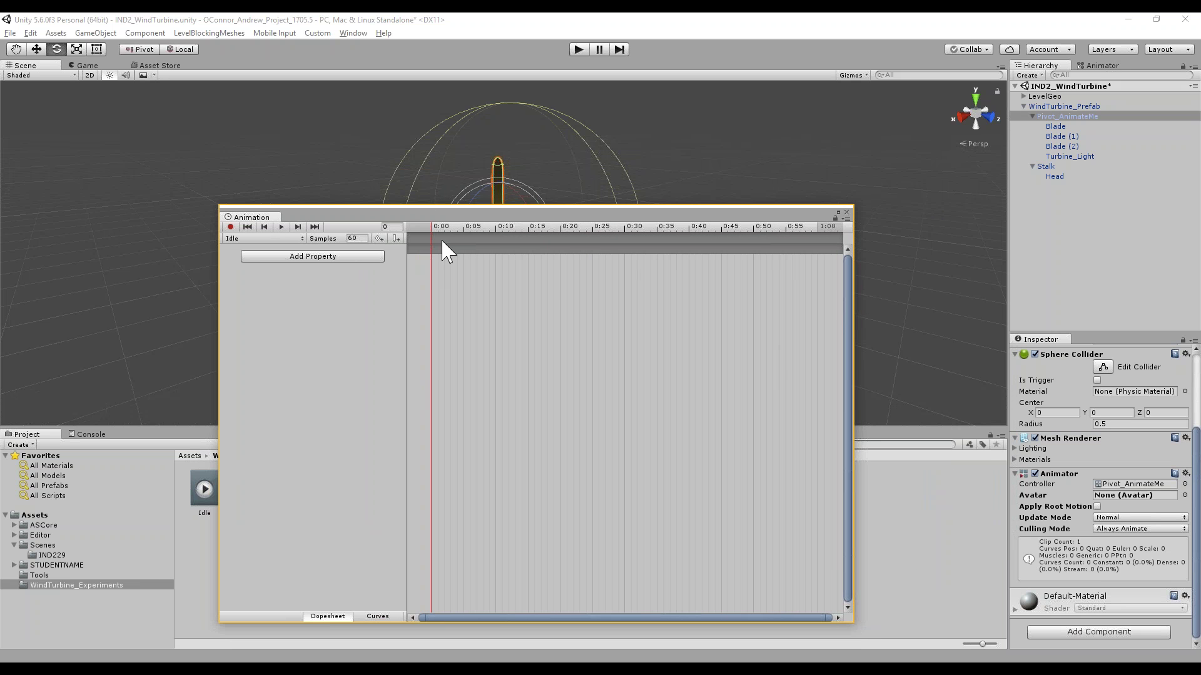
mouse_move(453, 230)
left_mouse_down()
mouse_move(800, 232)
mouse_move(415, 227)
mouse_move(805, 226)
mouse_move(385, 250)
mouse_move(577, 225)
mouse_move(748, 219)
mouse_move(813, 235)
mouse_move(395, 246)
mouse_move(497, 236)
mouse_move(433, 227)
left_mouse_up()
left_click_drag(431, 229, 510, 227)
left_click_drag(509, 275, 555, 281)
left_click_drag(518, 316, 632, 373)
left_click_drag(509, 229, 470, 228)
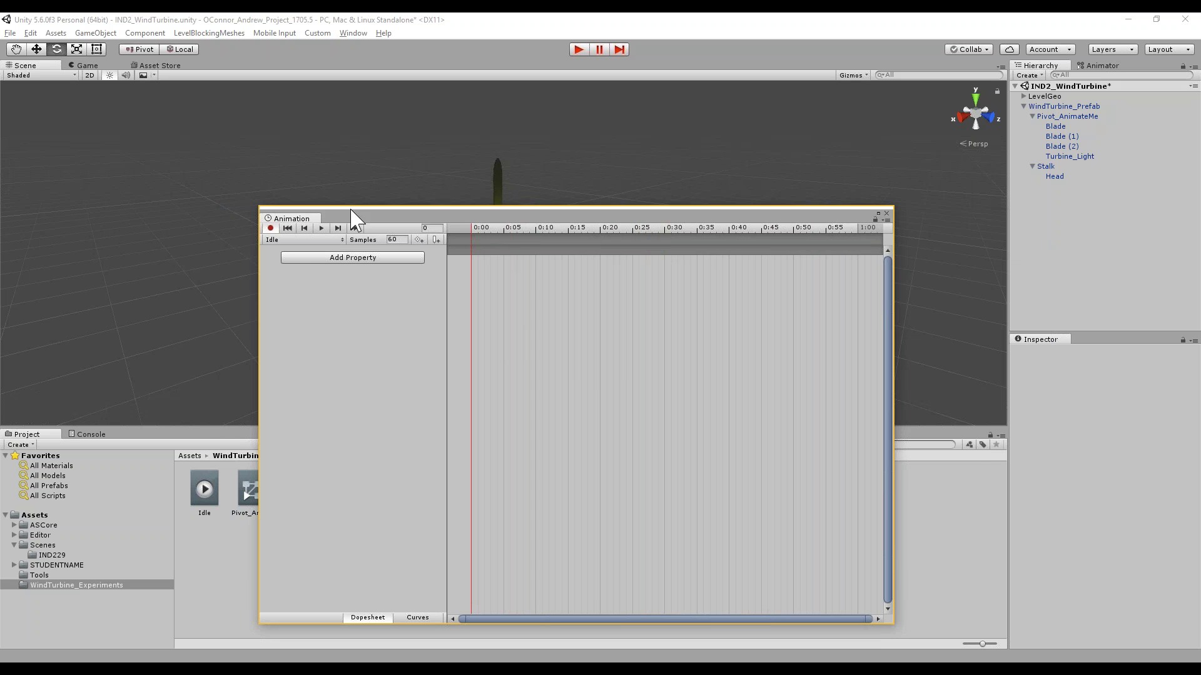
Turn off the Animation window's recording mode and widen the Hierarchy and Inspector area next to the scene view
left_click_drag(369, 216, 436, 251)
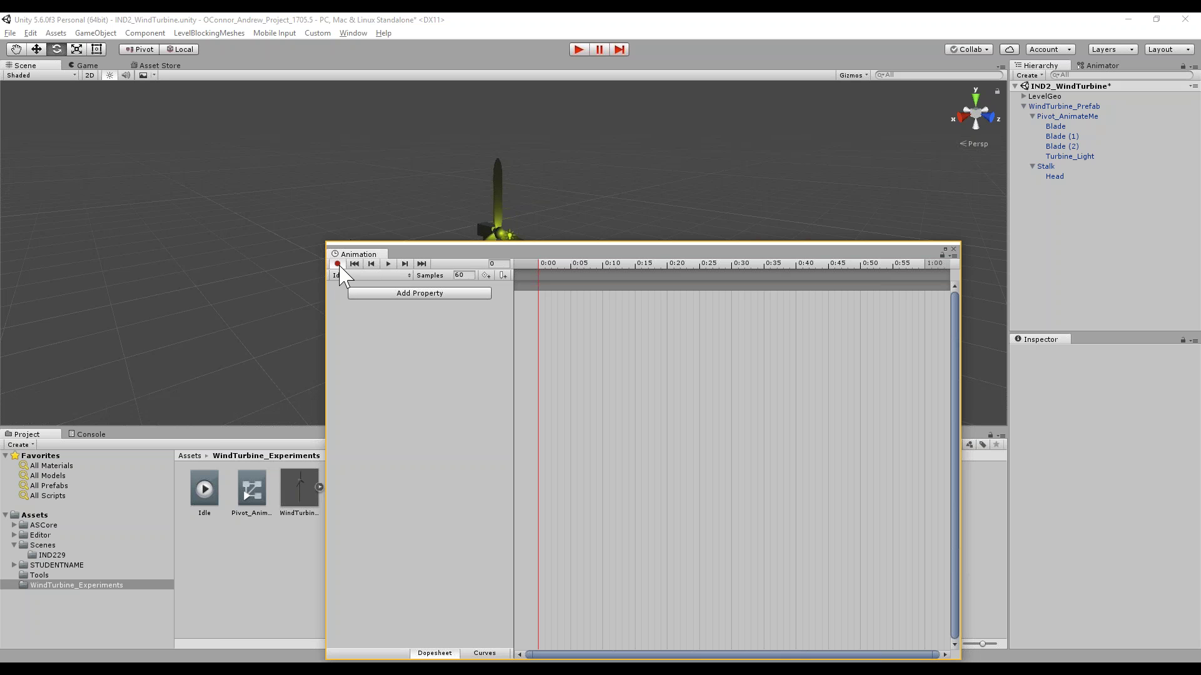
left_click(337, 264)
left_click_drag(503, 250, 614, 286)
left_click_drag(650, 246, 958, 114)
left_click_drag(1009, 144, 613, 168)
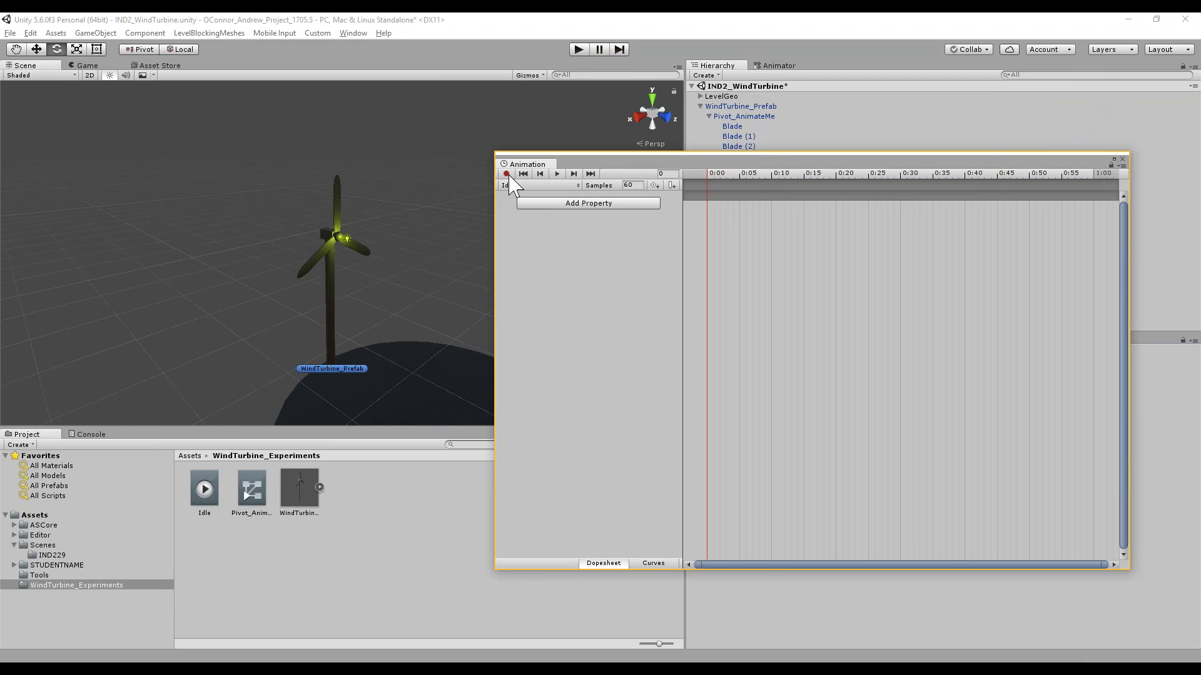
Play the Idle clip in the Animation window and set the current frame to 30
left_click(507, 175)
left_click(557, 173)
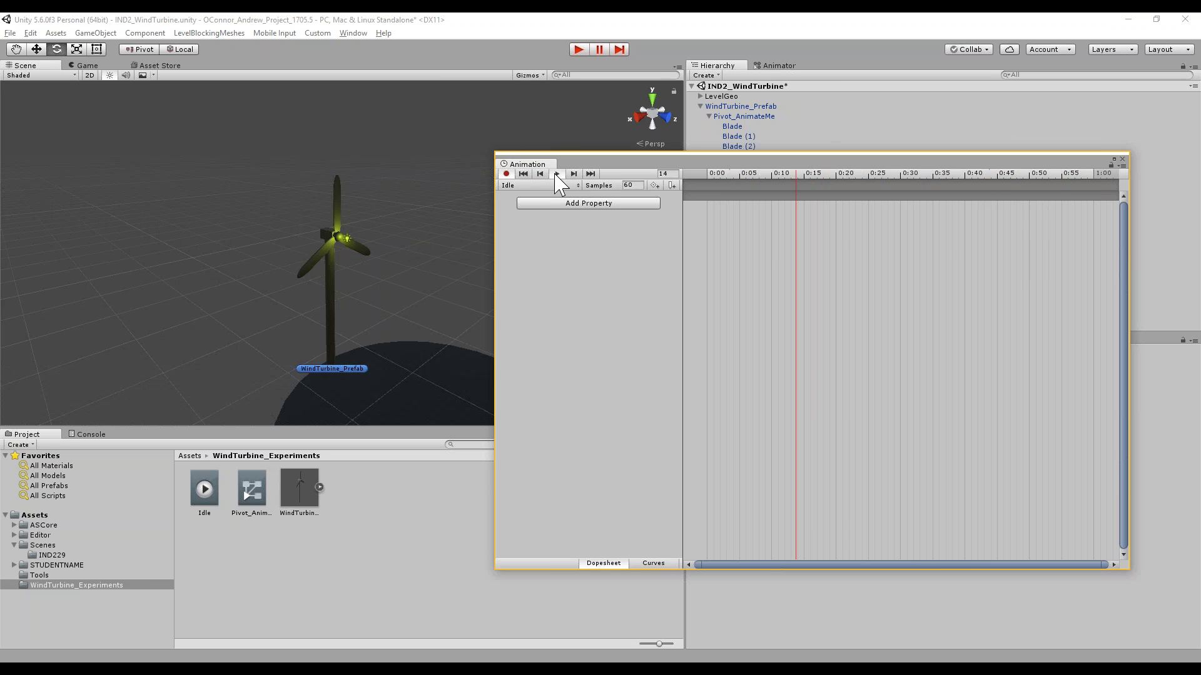
left_click(670, 174)
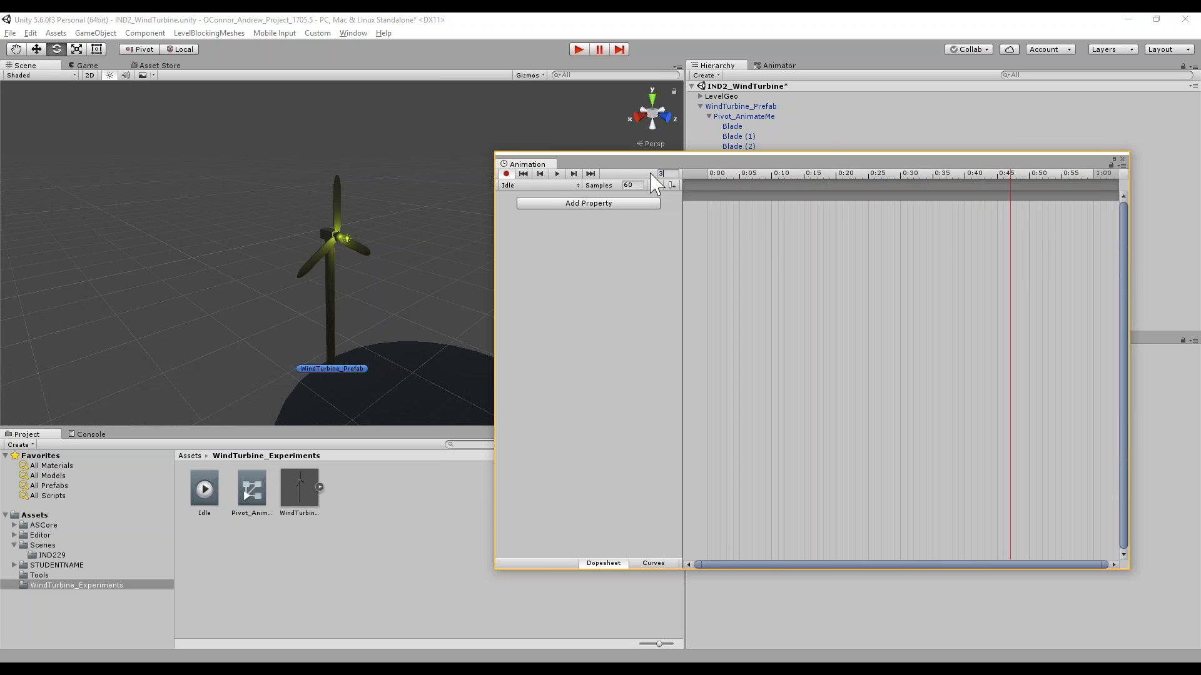
left_click(733, 228)
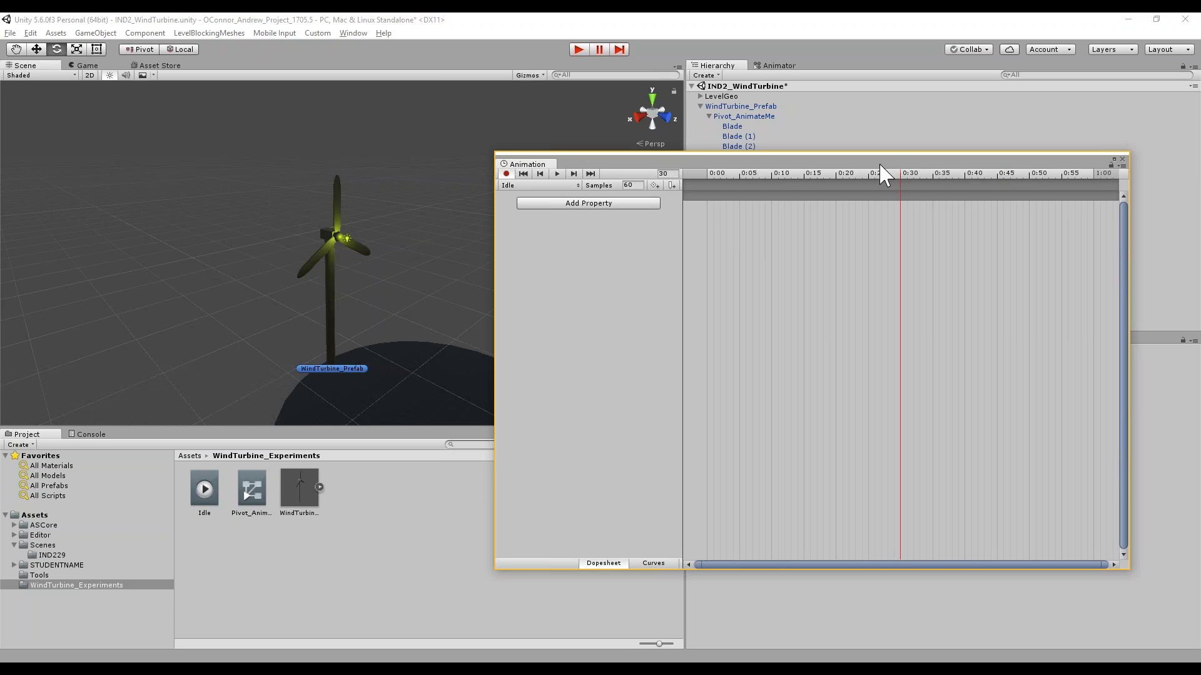
left_click_drag(882, 164, 865, 169)
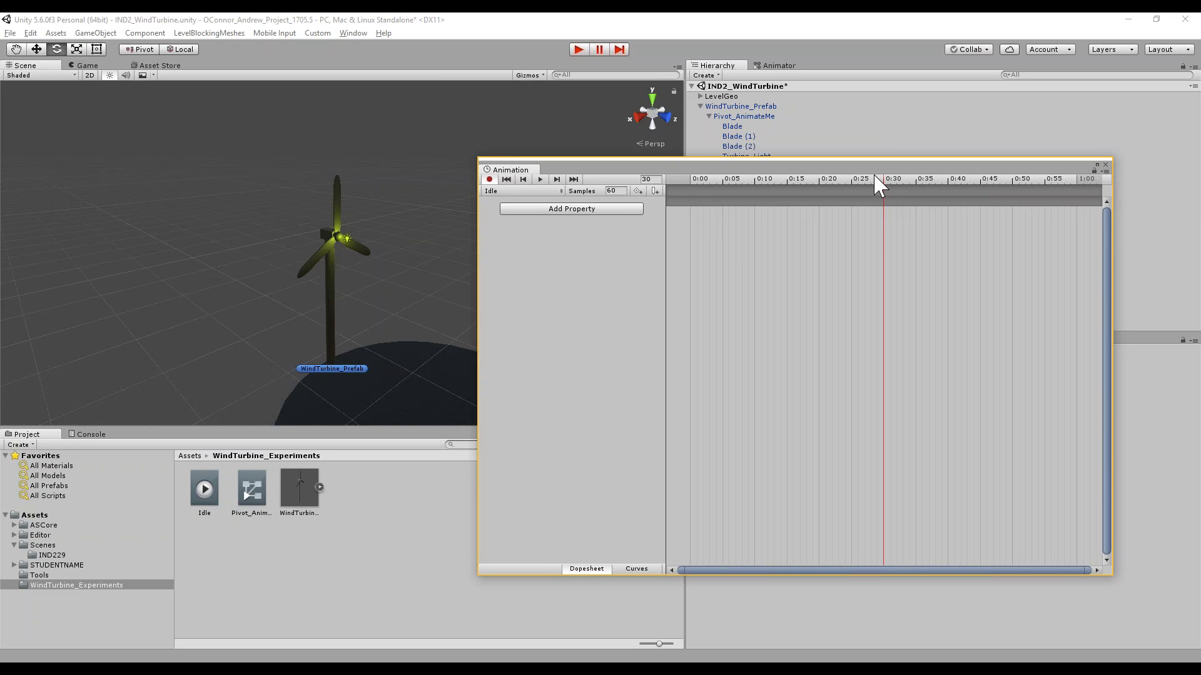
Set the current frame back to 0, then check the sample rate and the clip list, keeping Idle active
left_click(655, 178)
key("BackSpace")
type("0")
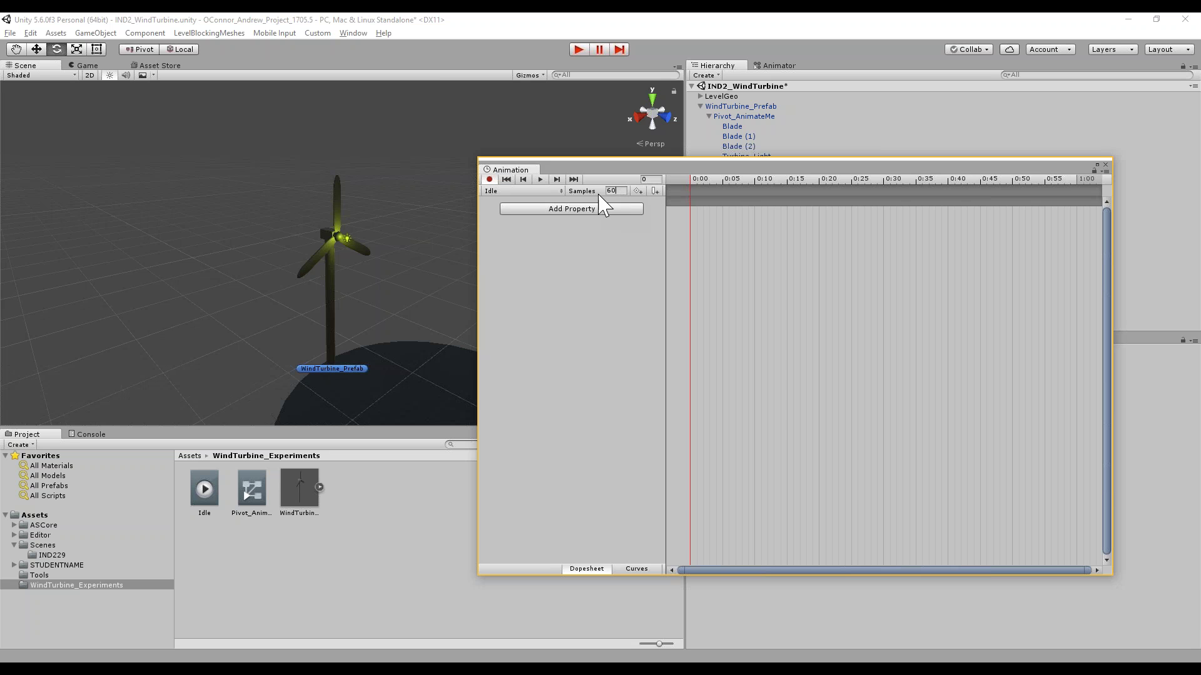
left_click(606, 191)
left_click(523, 190)
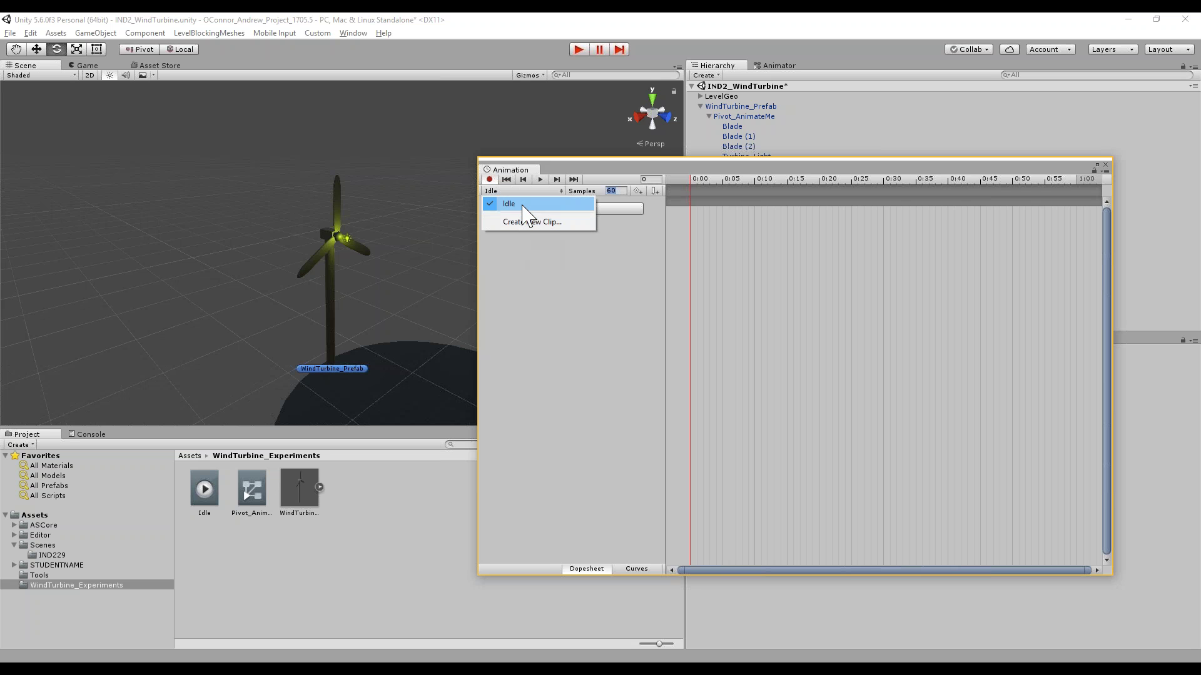
left_click(525, 205)
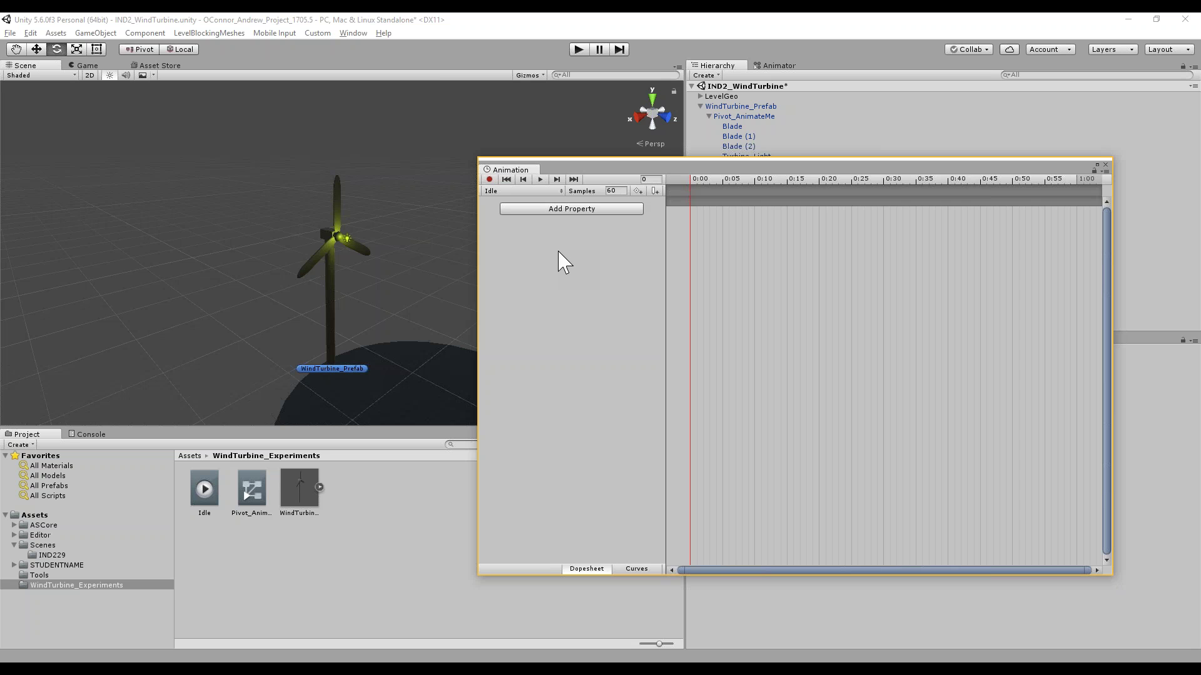
Narrow the Animation window, place it beside the turbine and list the Transform properties available for the Idle clip
left_click_drag(595, 166, 543, 154)
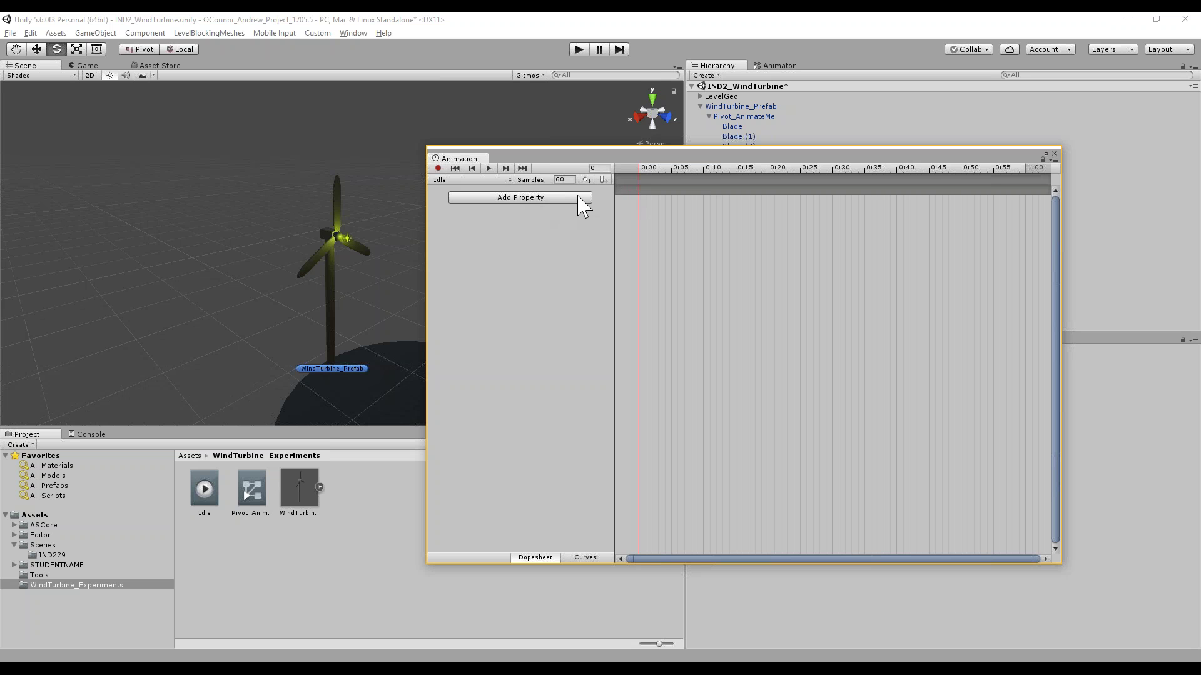
left_click(516, 197)
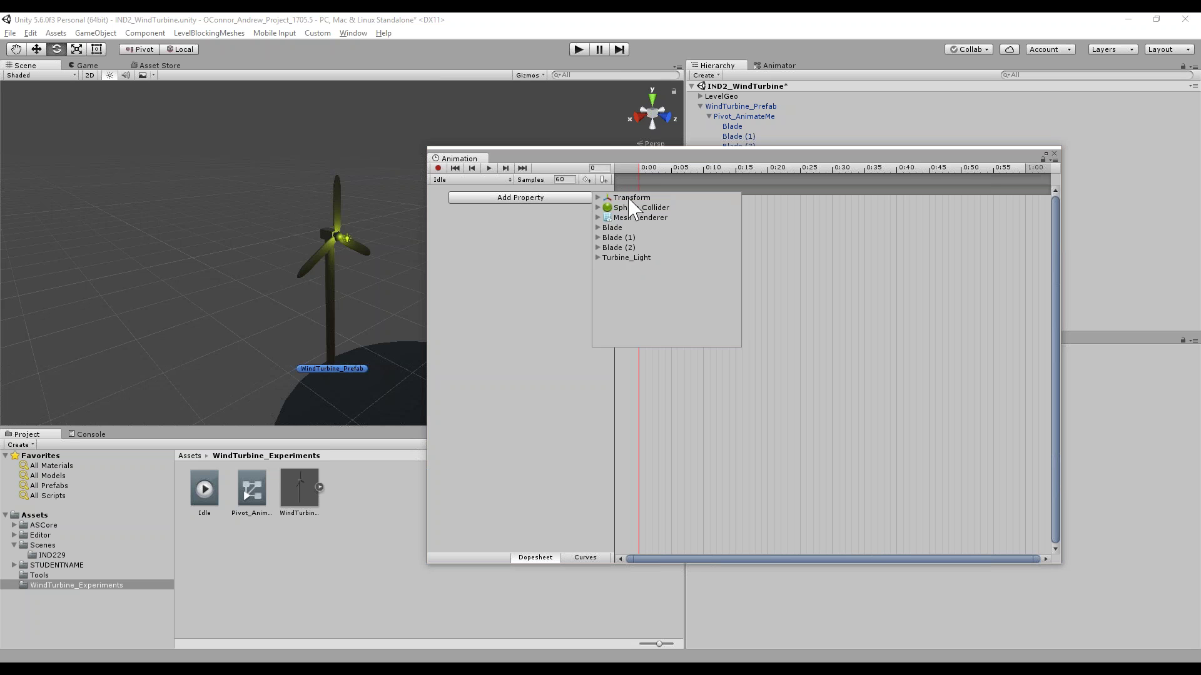
left_click_drag(629, 159, 338, 220)
left_click_drag(773, 307, 668, 307)
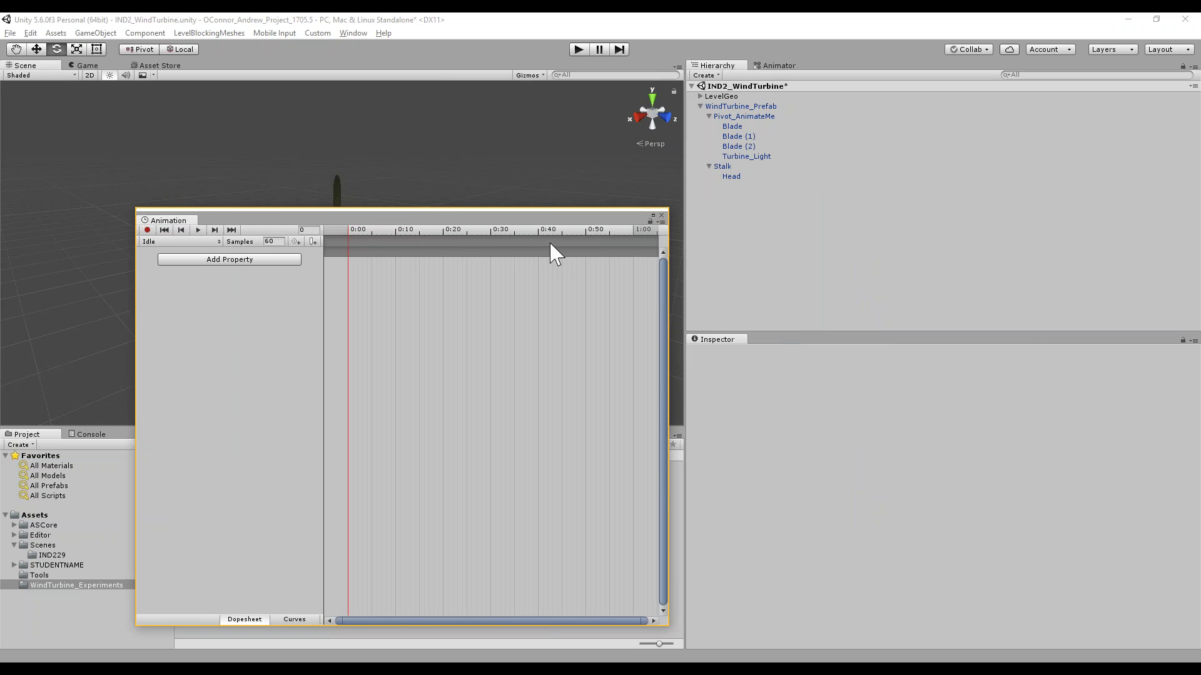
left_click_drag(507, 224, 915, 223)
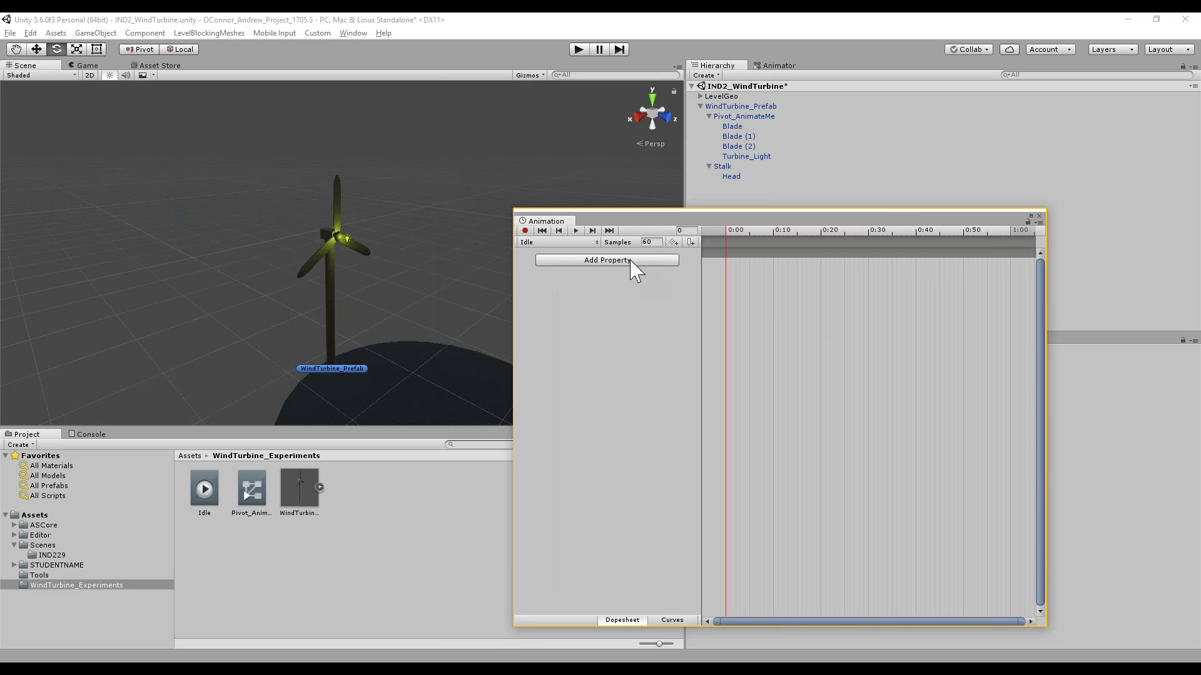
left_click(633, 263)
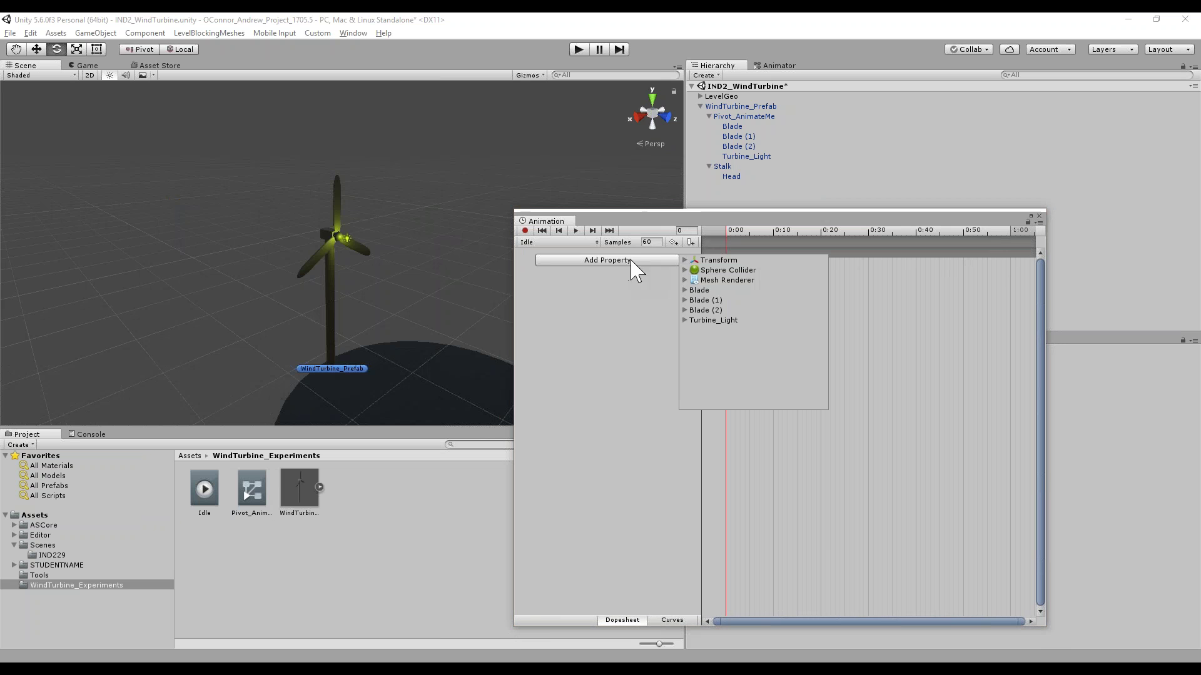
left_click(686, 260)
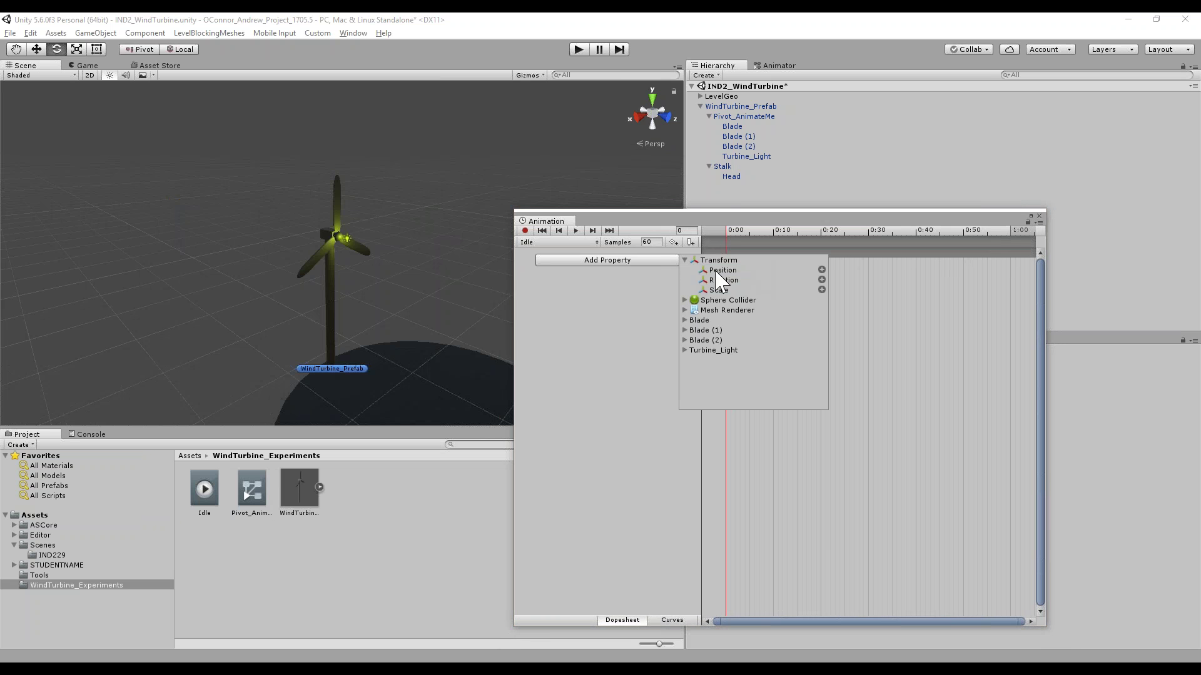
Select Pivot_AnimateMe, move the Animation window off the Inspector and make the Inspector taller to show all the object's components
left_click_drag(743, 224, 606, 260)
left_click(759, 116)
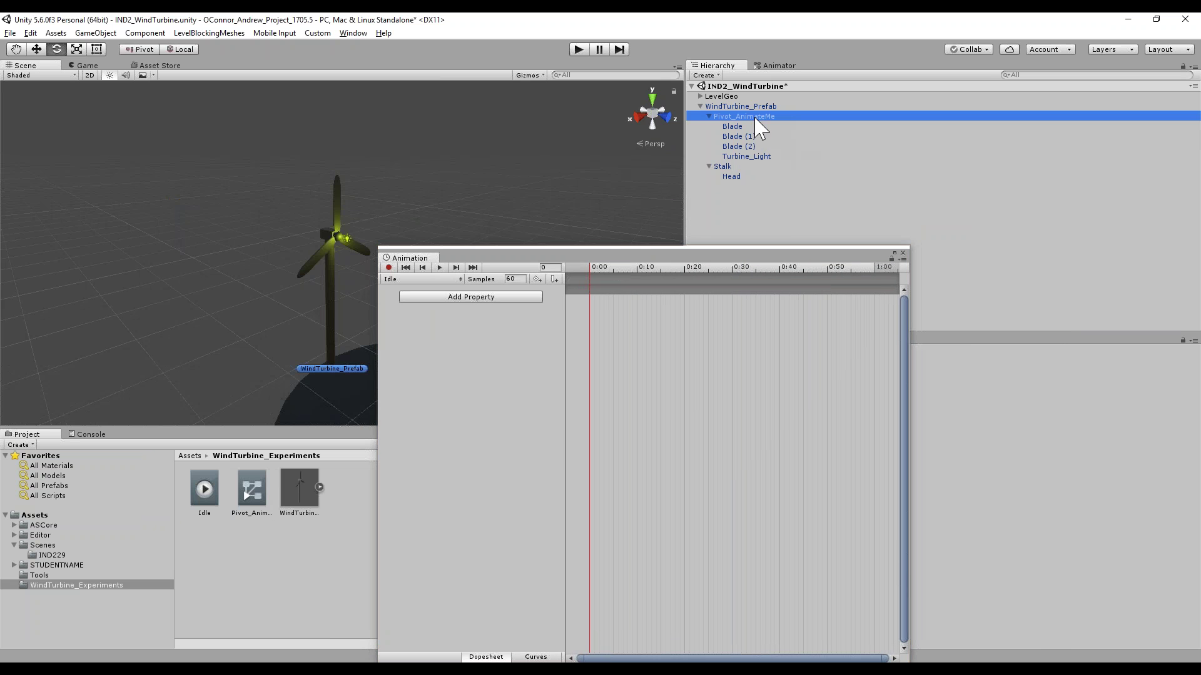
left_click_drag(776, 259, 445, 325)
left_click_drag(820, 332, 858, 186)
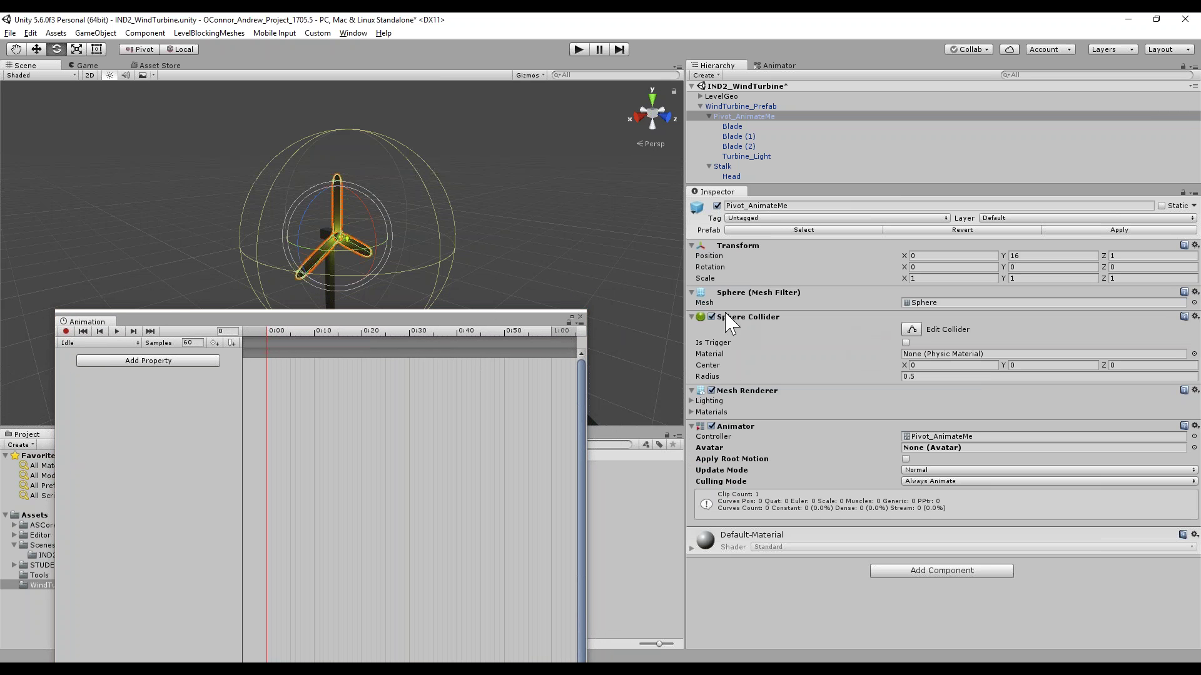
Try adding the Sphere Collider's Radius as an animated property of the Idle clip, and undo the addition
left_click(130, 361)
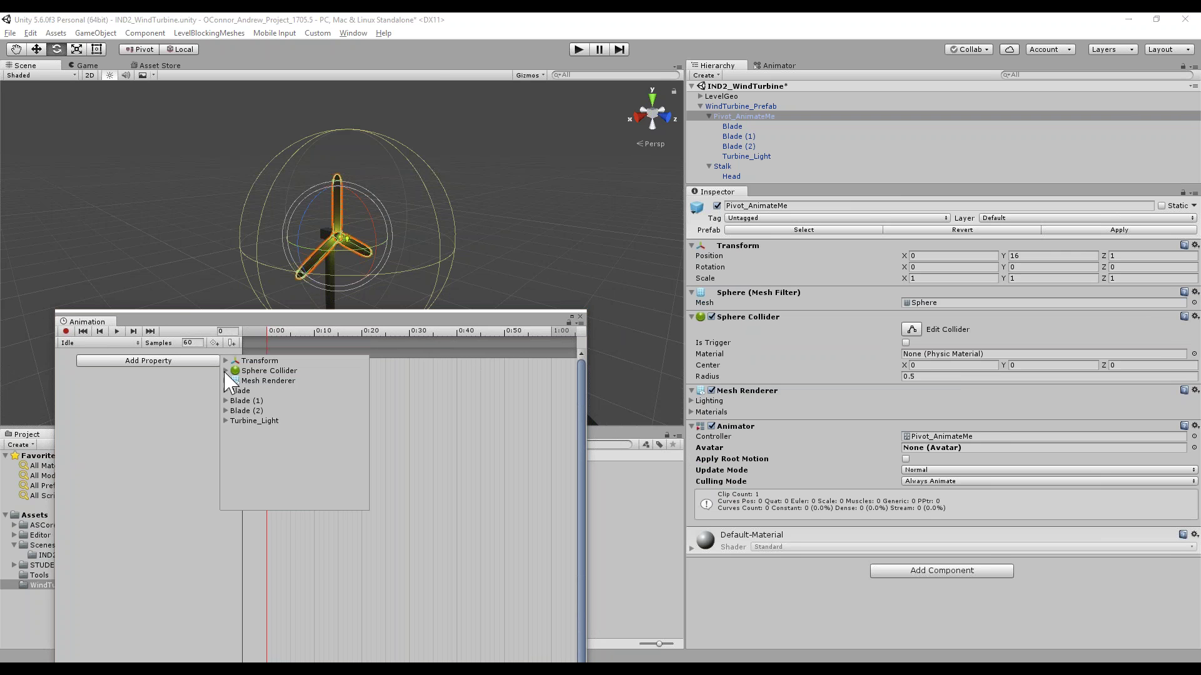
left_click(270, 362)
left_click(226, 371)
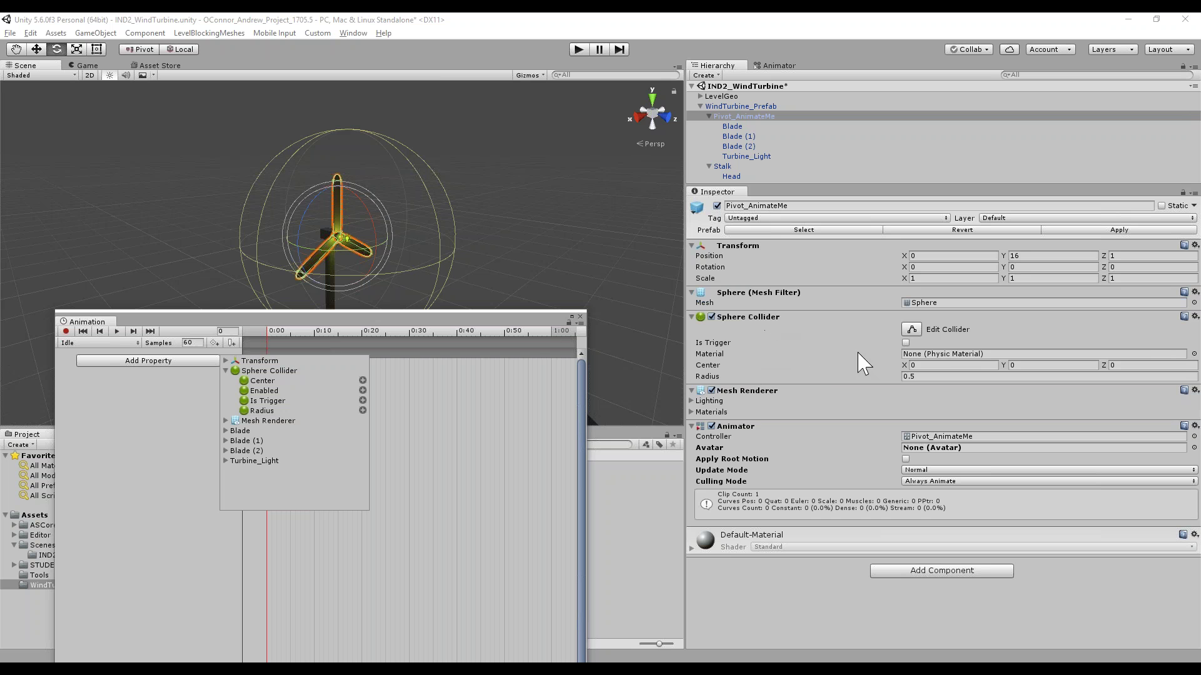
left_click(363, 410)
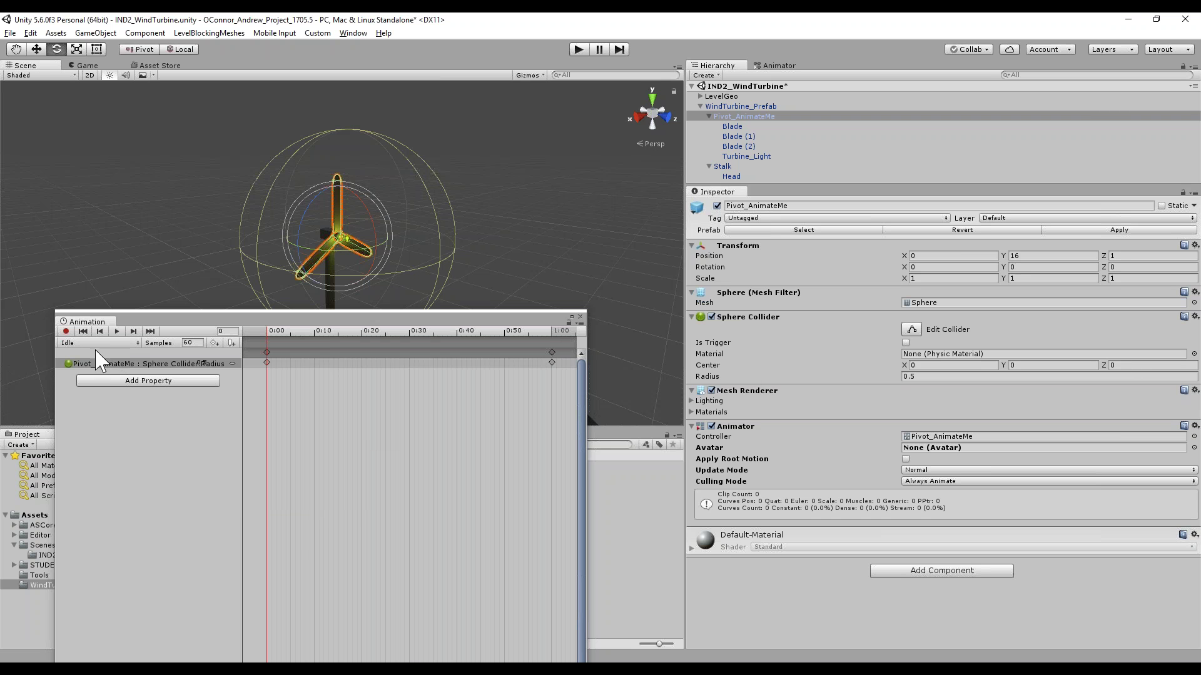
key("ctrl+z")
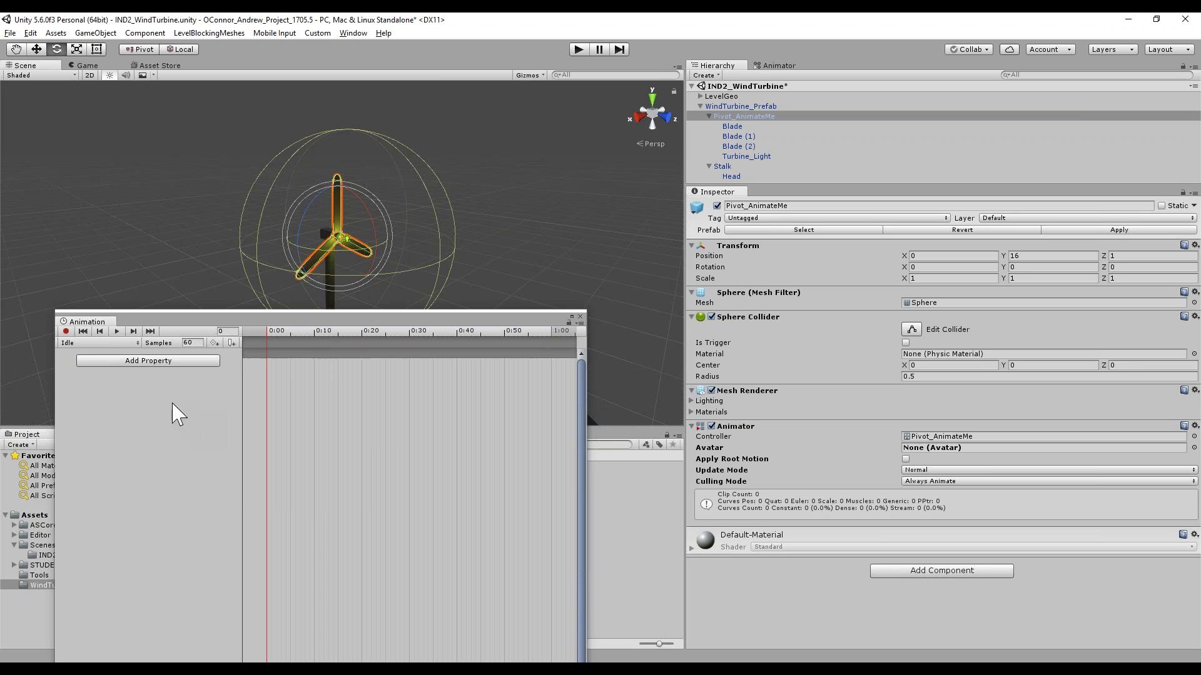
Examine the Mesh Renderer properties that can be animated in the Idle clip, then close the property list without adding any
left_click(174, 363)
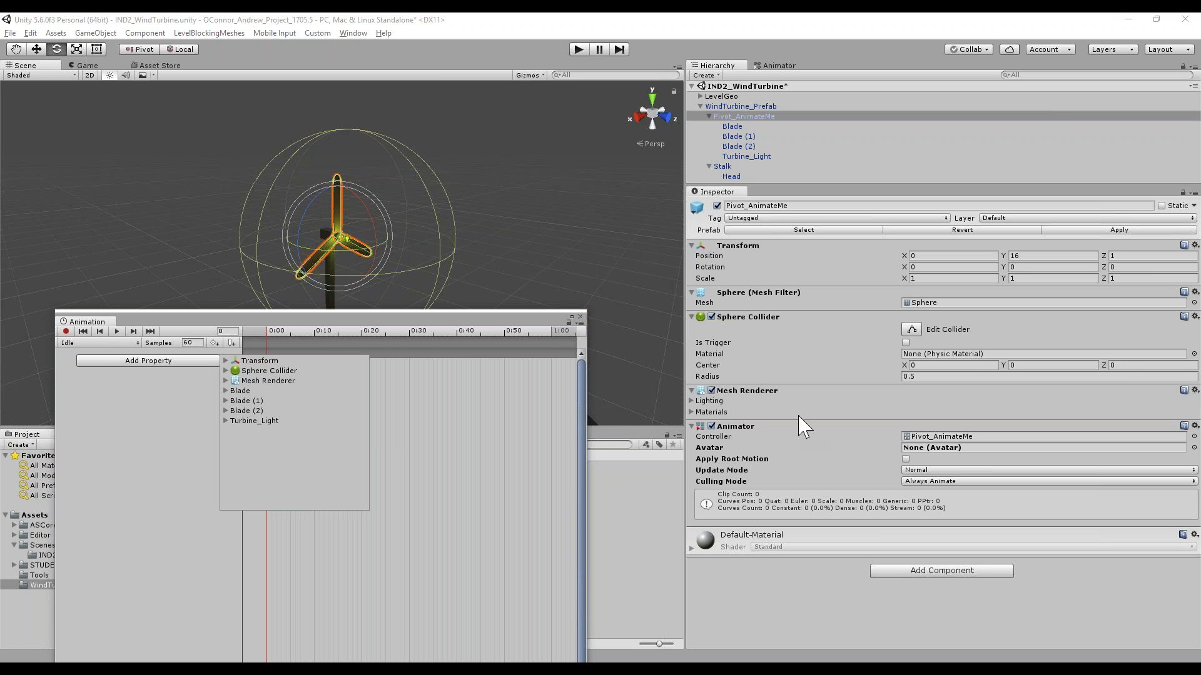
left_click(226, 381)
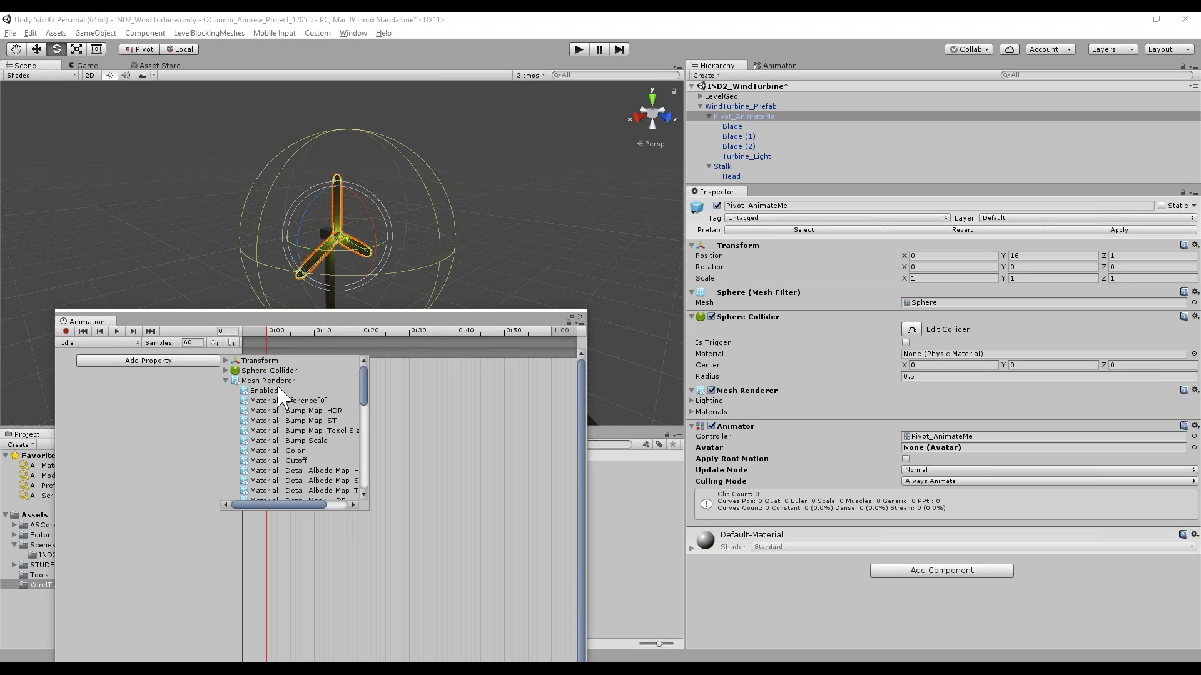
scroll(318, 429, "down", 2)
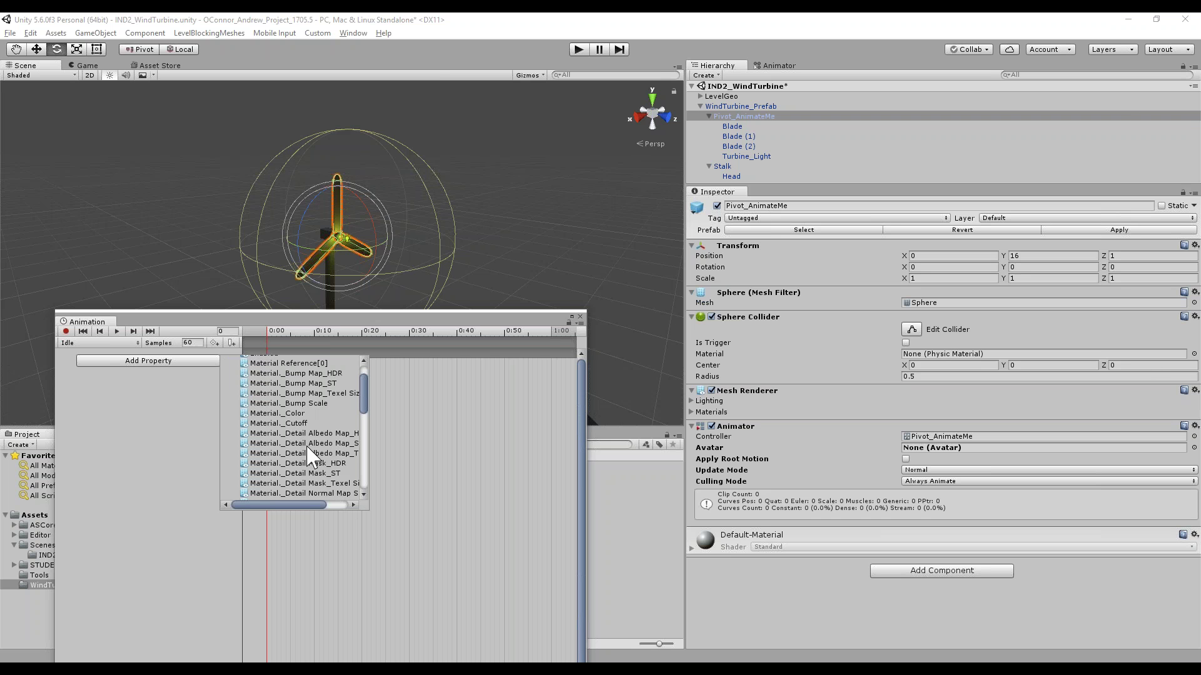
scroll(307, 496, "down", 3)
scroll(306, 496, "down", 6)
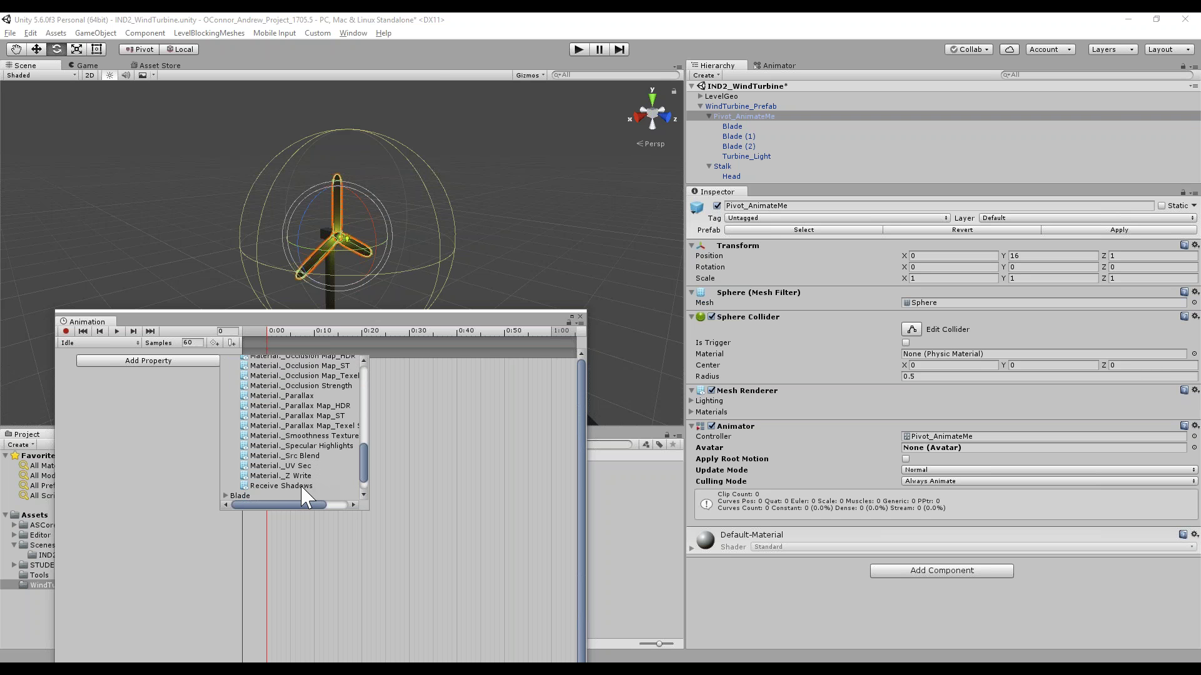
mouse_move(307, 506)
left_mouse_down()
mouse_move(343, 507)
mouse_move(295, 509)
left_mouse_up()
scroll(327, 501, "up", 5)
scroll(262, 438, "up", 4)
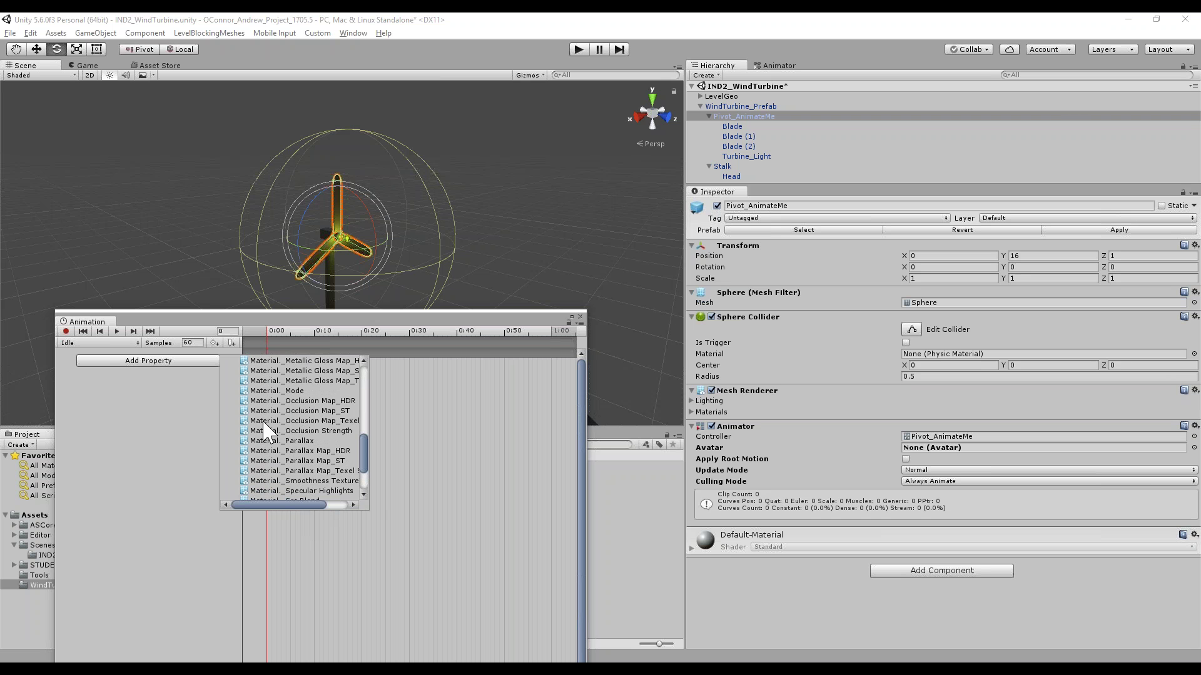
scroll(257, 432, "up", 1)
left_click(225, 381)
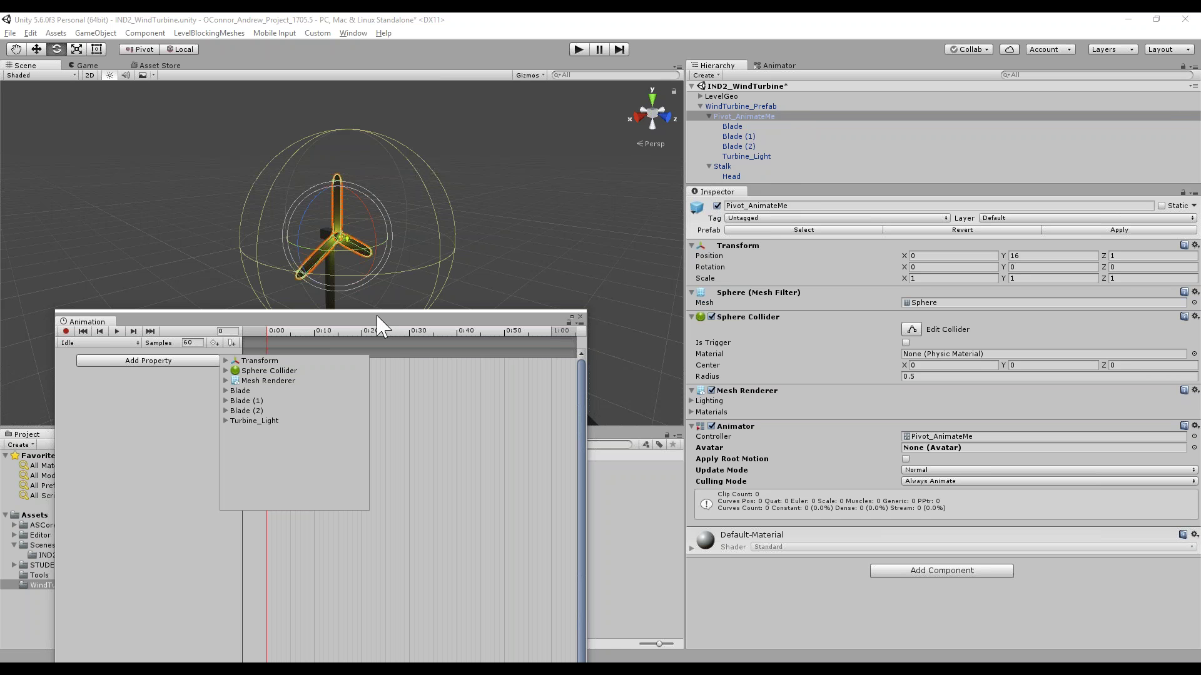
mouse_move(382, 322)
left_mouse_down()
mouse_move(403, 323)
mouse_move(392, 325)
left_mouse_up()
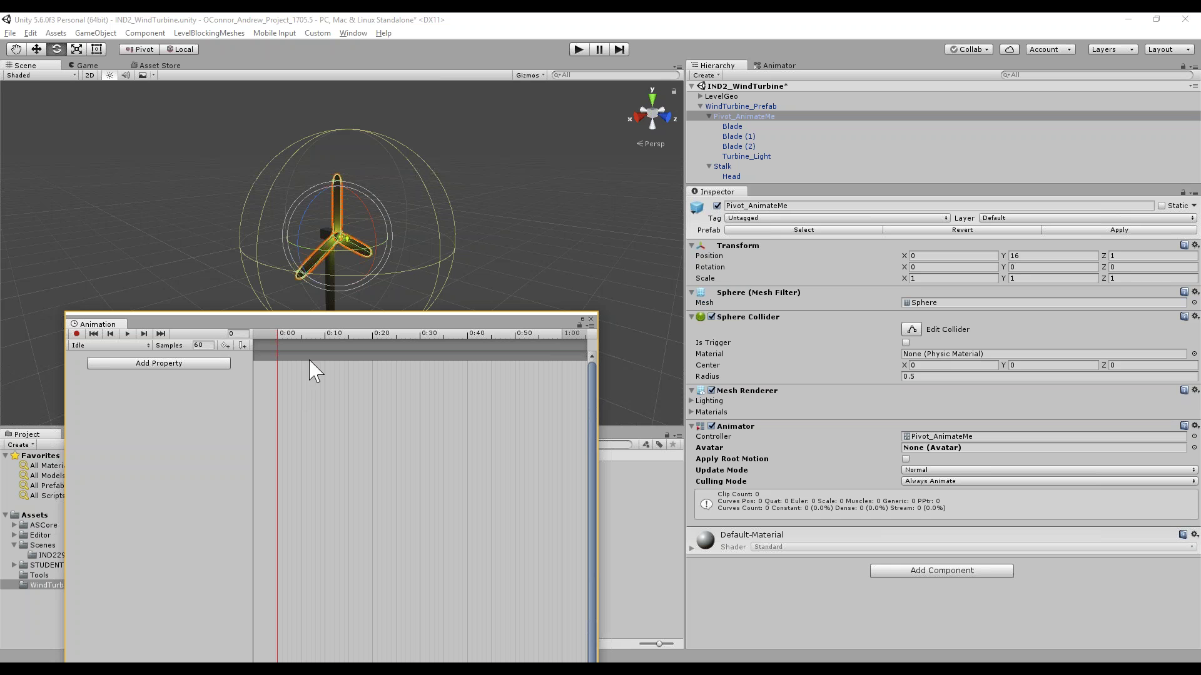
Add the Transform's Rotation of Pivot_AnimateMe as an animated property of the Idle clip
left_click(124, 368)
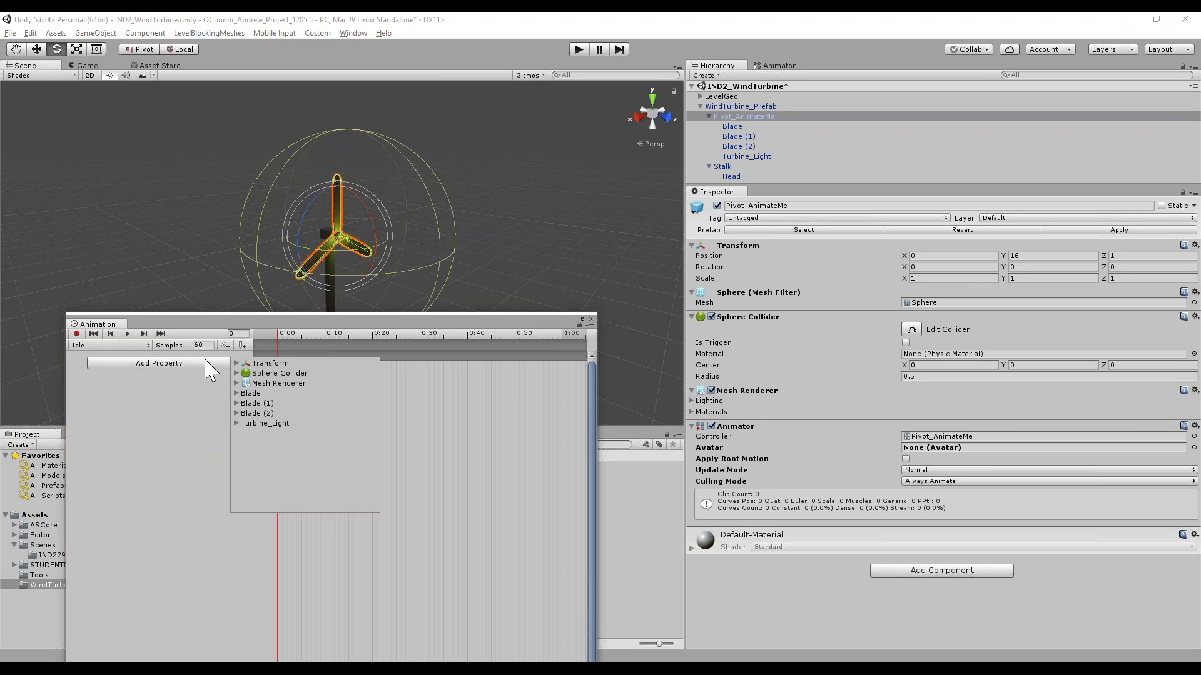
left_click(236, 364)
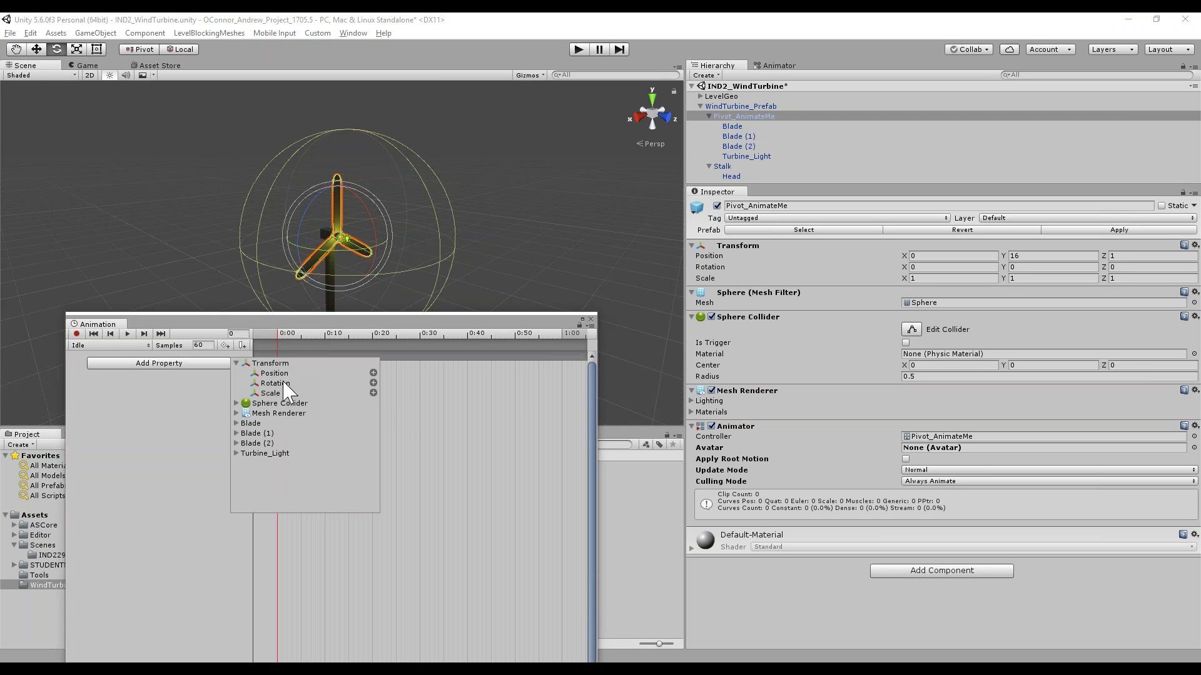
left_click(373, 384)
left_click_drag(373, 321, 405, 311)
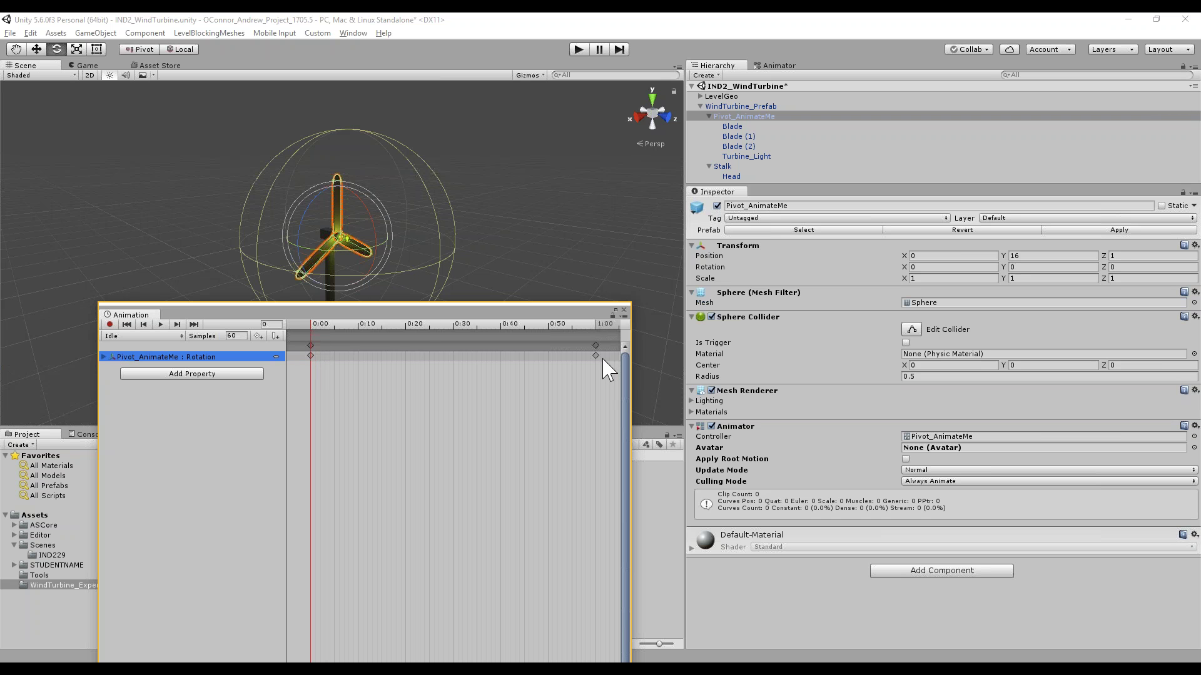
Shorten the Animation window and move it clear of the turbine so its whole timeline fits on screen
left_click_drag(538, 316, 580, 253)
left_click_drag(474, 653, 496, 534)
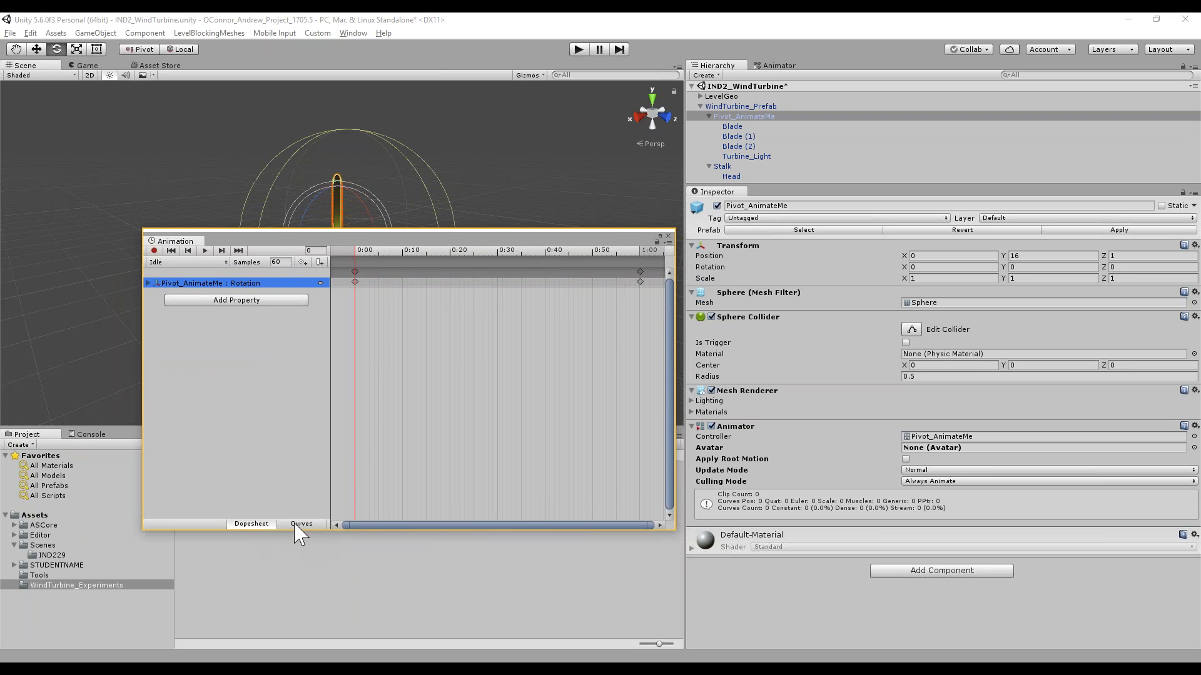
left_click_drag(407, 247, 636, 308)
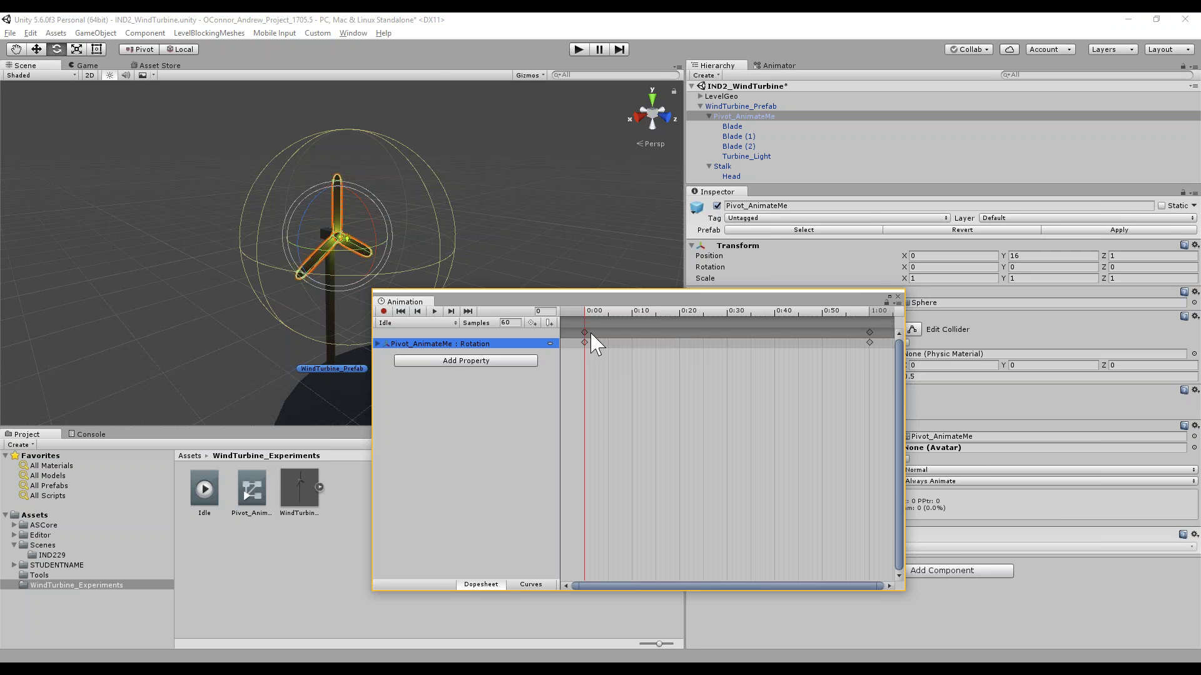
Move the Rotation end keyframes to 0:30 and preview the Idle clip
left_click_drag(870, 332, 728, 339)
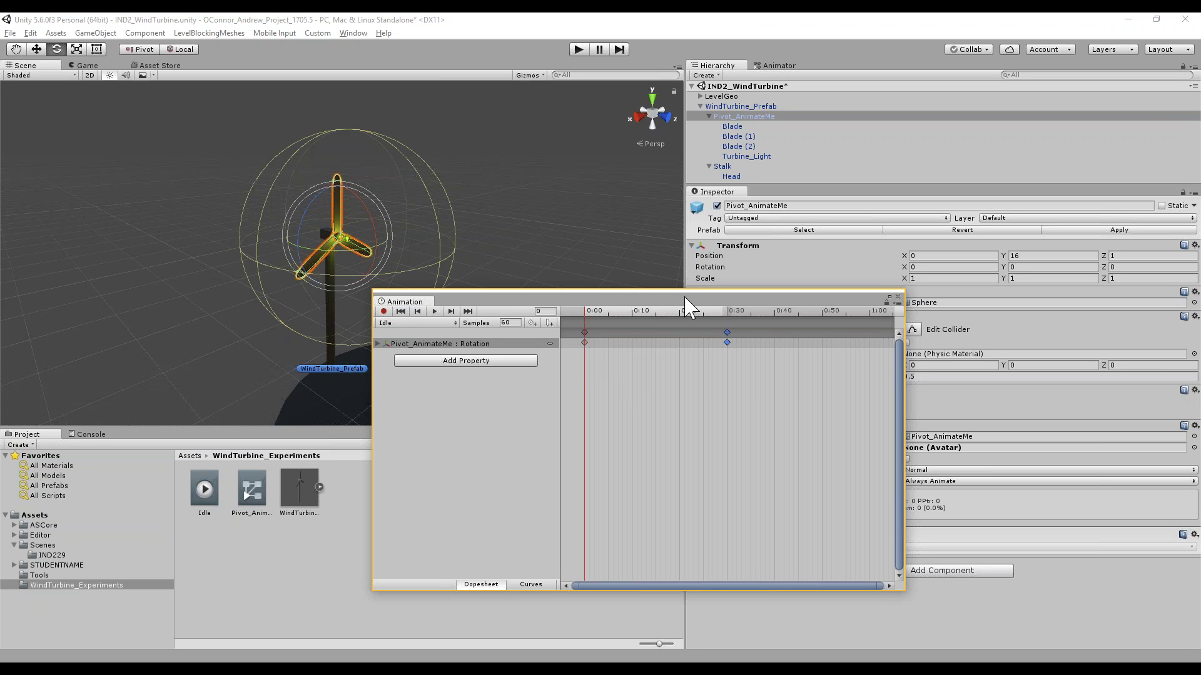
left_click_drag(680, 300, 672, 327)
left_click(429, 341)
left_click(181, 353)
Reselect Pivot_AnimateMe and move the Animation window below the turbine, off its Transform values
left_click_drag(561, 326, 488, 327)
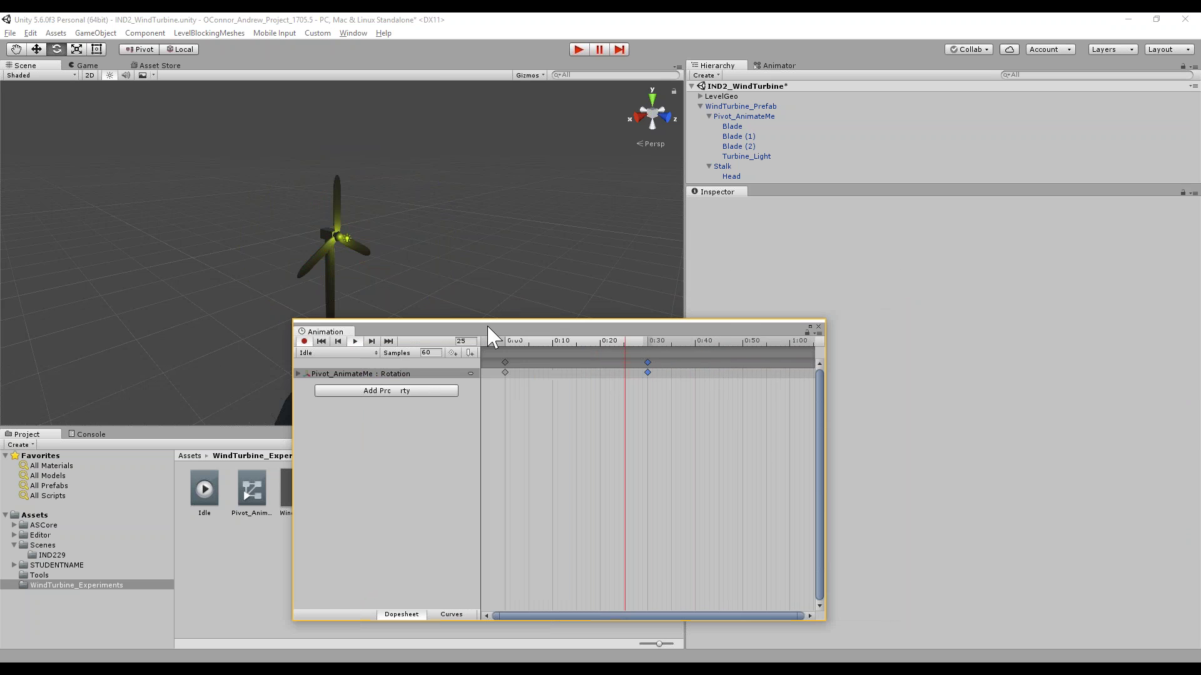
left_click(744, 117)
left_click_drag(601, 327, 508, 345)
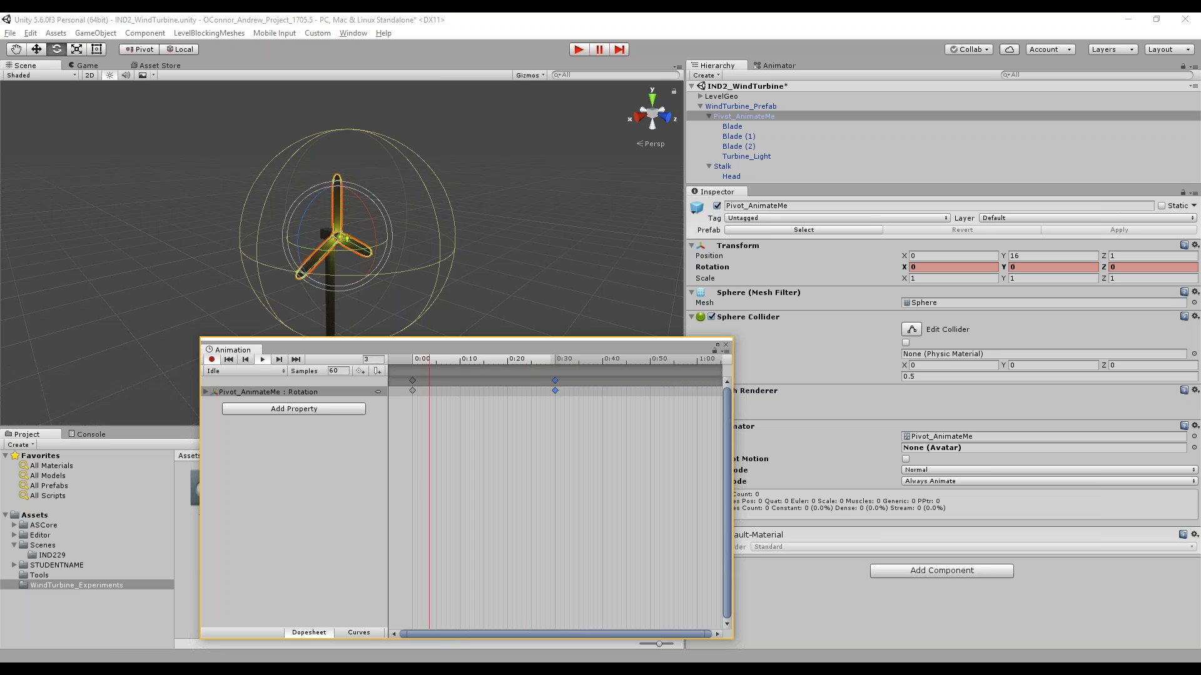
left_click_drag(259, 351, 250, 347)
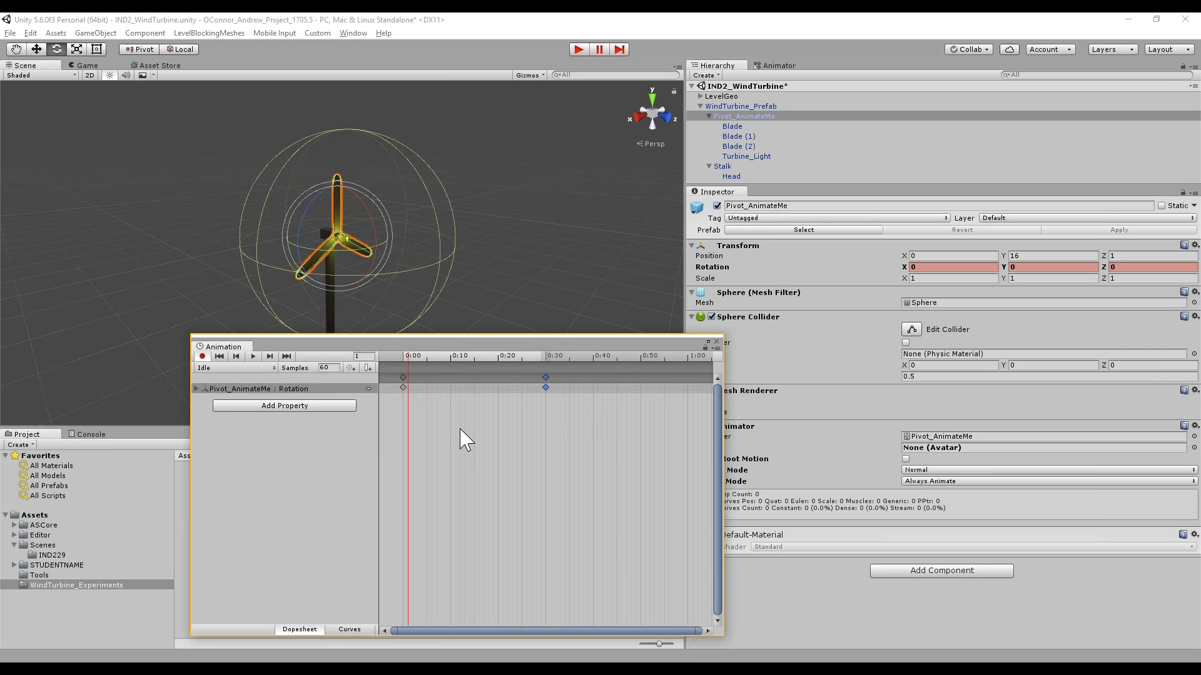
Play the Idle clip from frame 0 and examine its Rotation.z curve, framed to the clip's full length
left_click(405, 355)
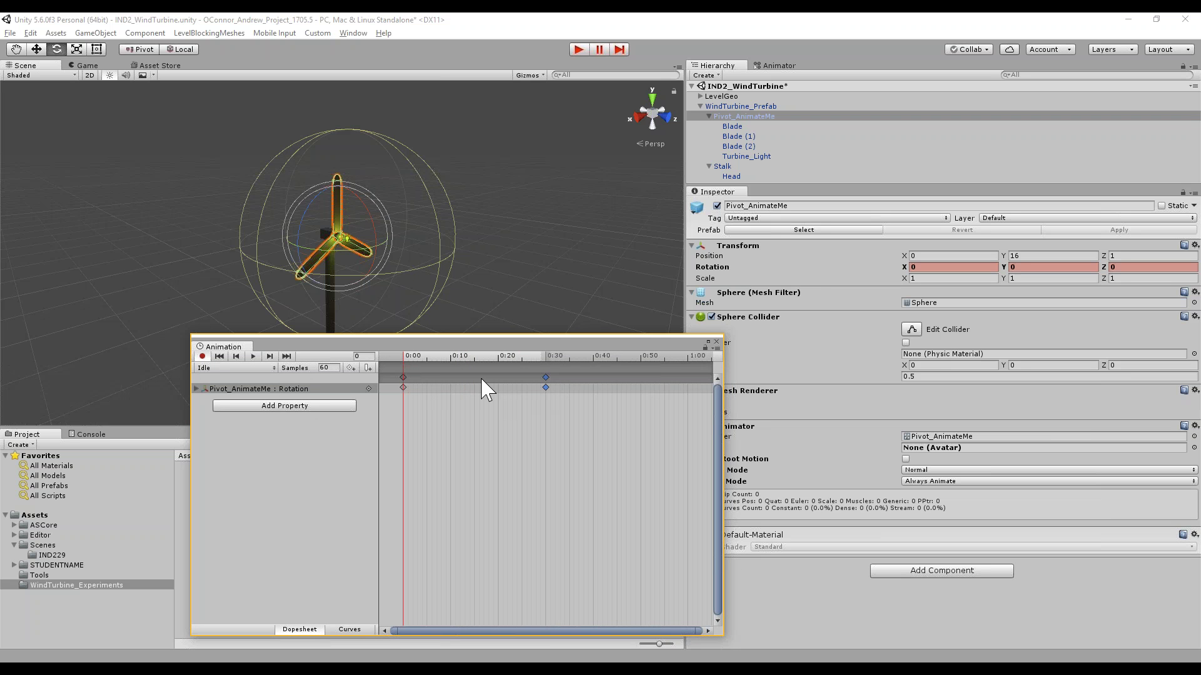
left_click(253, 357)
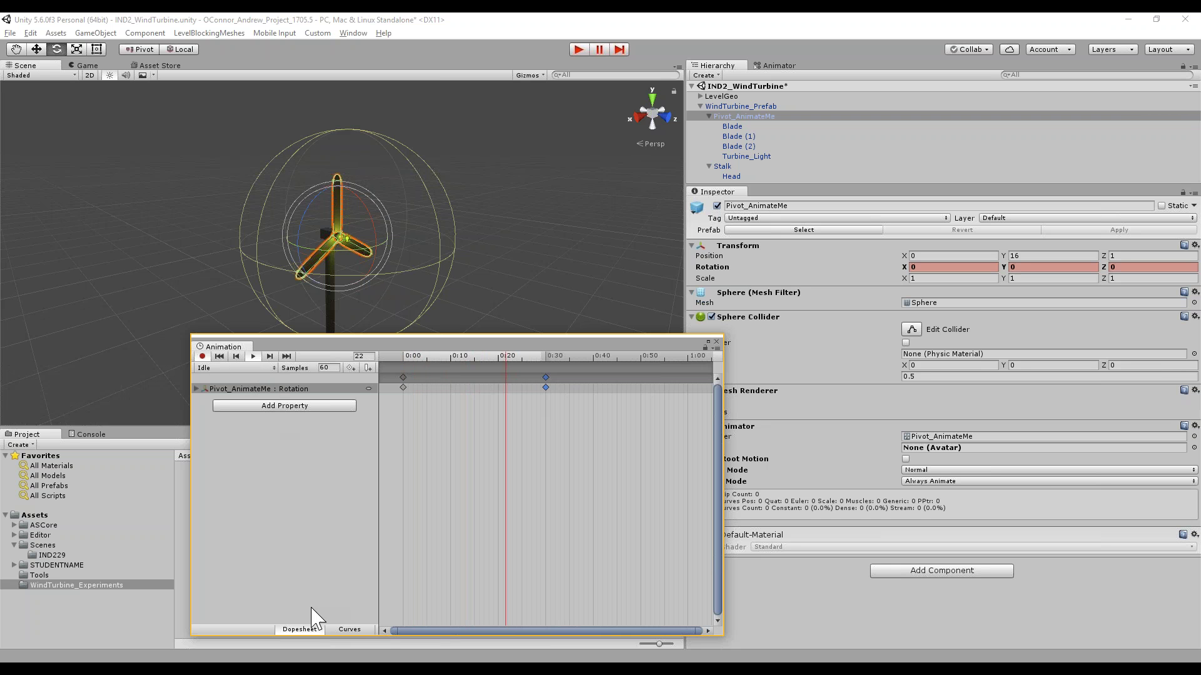
left_click(342, 631)
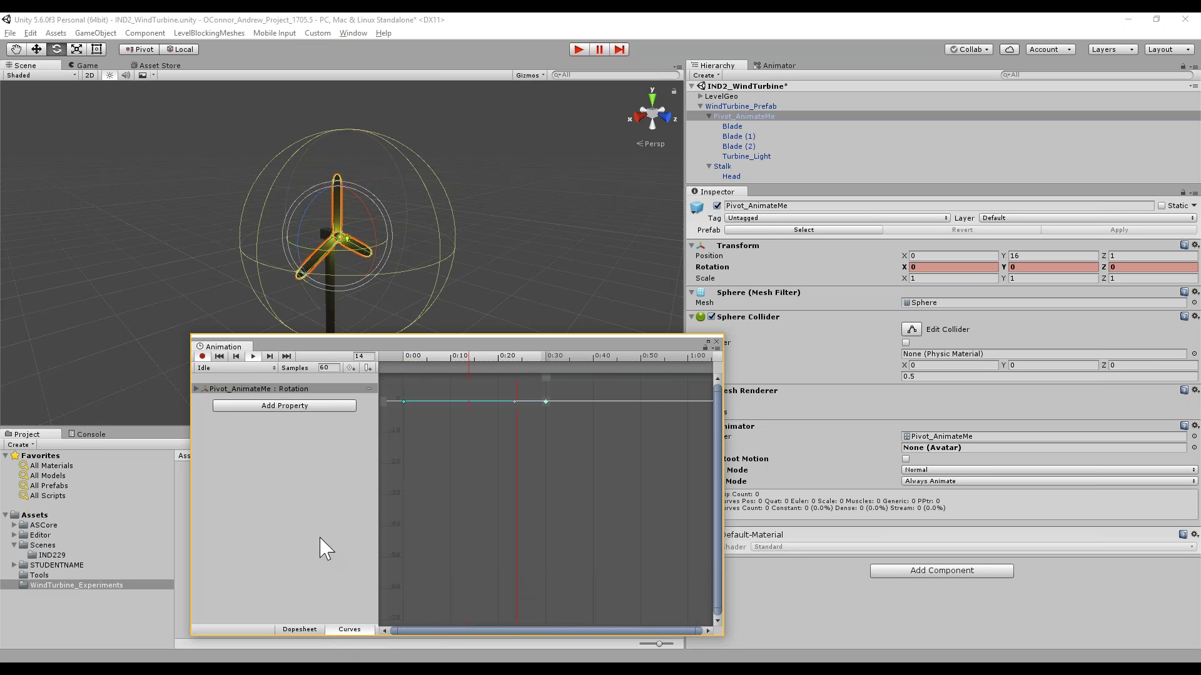
left_click(196, 389)
left_click(257, 418)
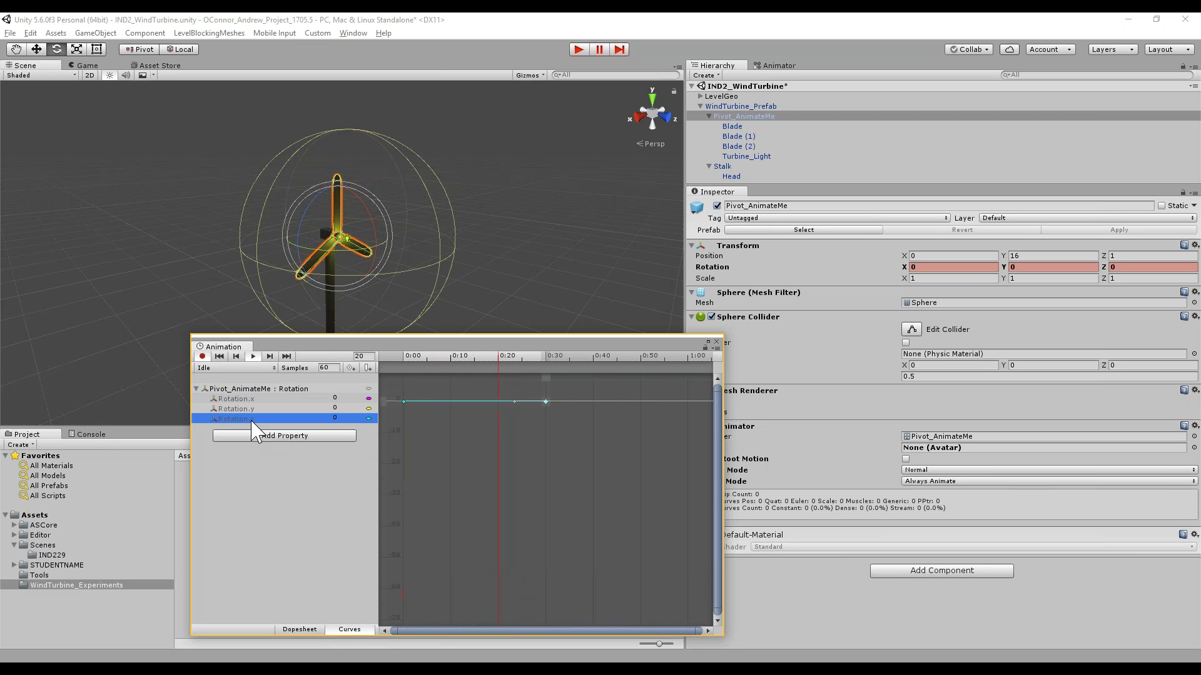
left_click(497, 483)
key("f")
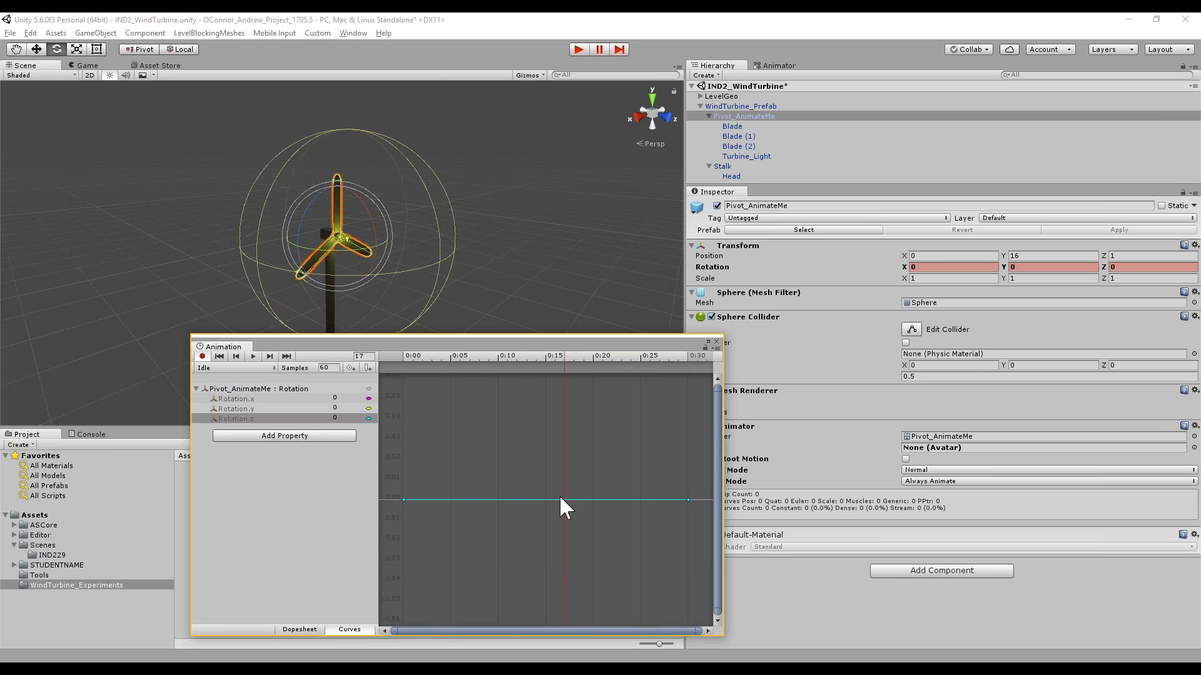
Enlarge the Animation window and reposition it so the turbine blades and the Transform's rotation values stay uncovered
left_click_drag(666, 346, 692, 272)
left_click_drag(750, 561, 809, 606)
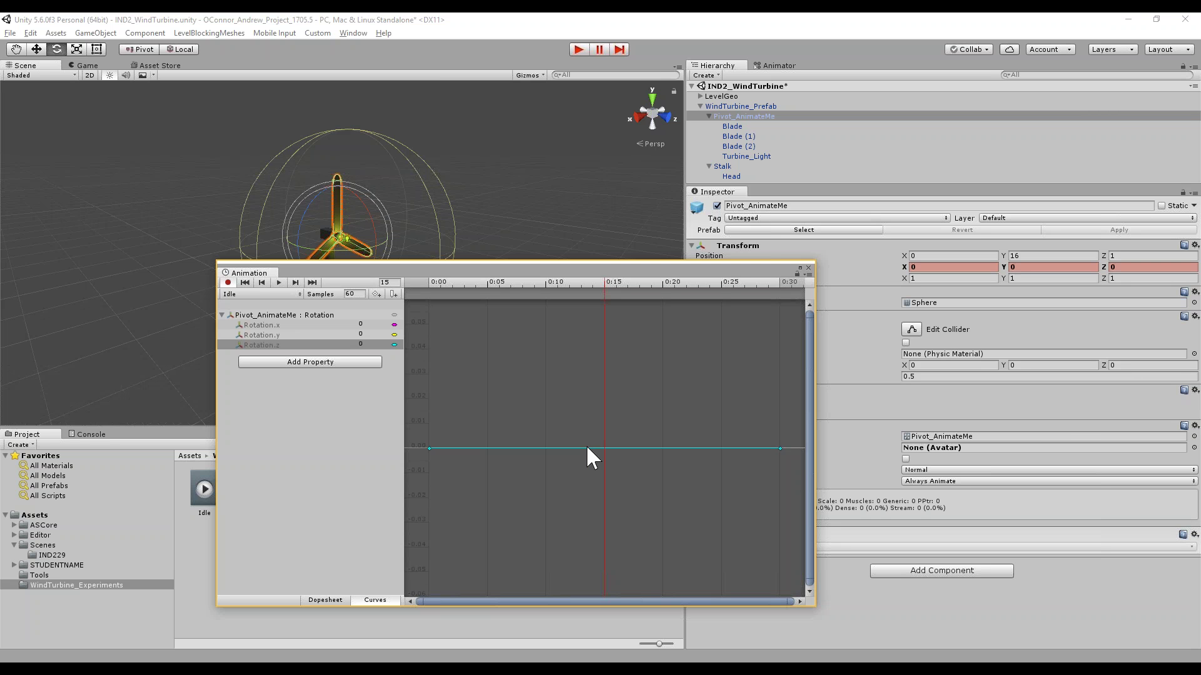
left_click_drag(576, 276, 593, 313)
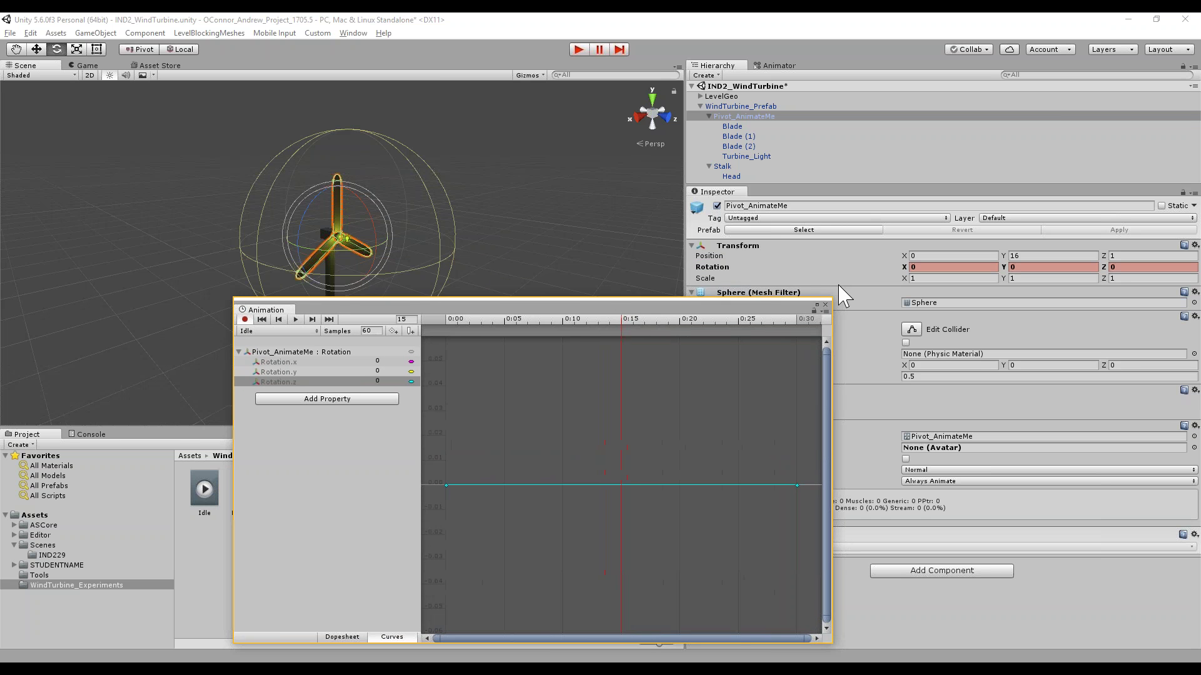
left_click_drag(775, 309, 776, 297)
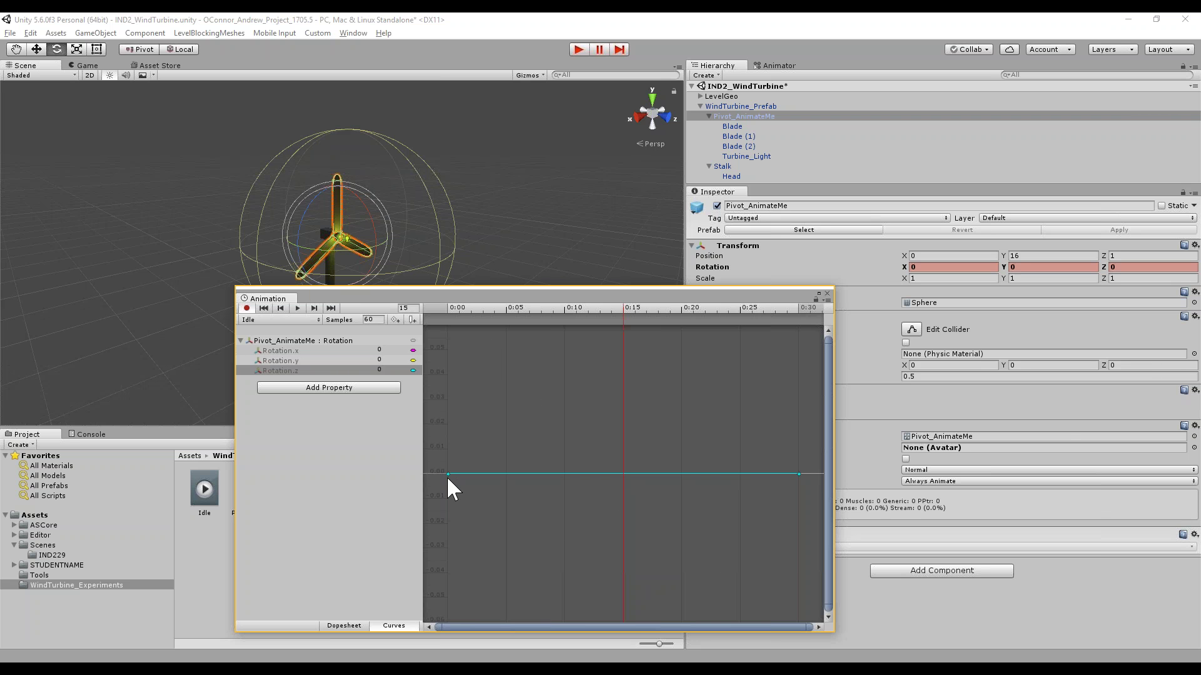
left_click_drag(438, 297, 389, 292)
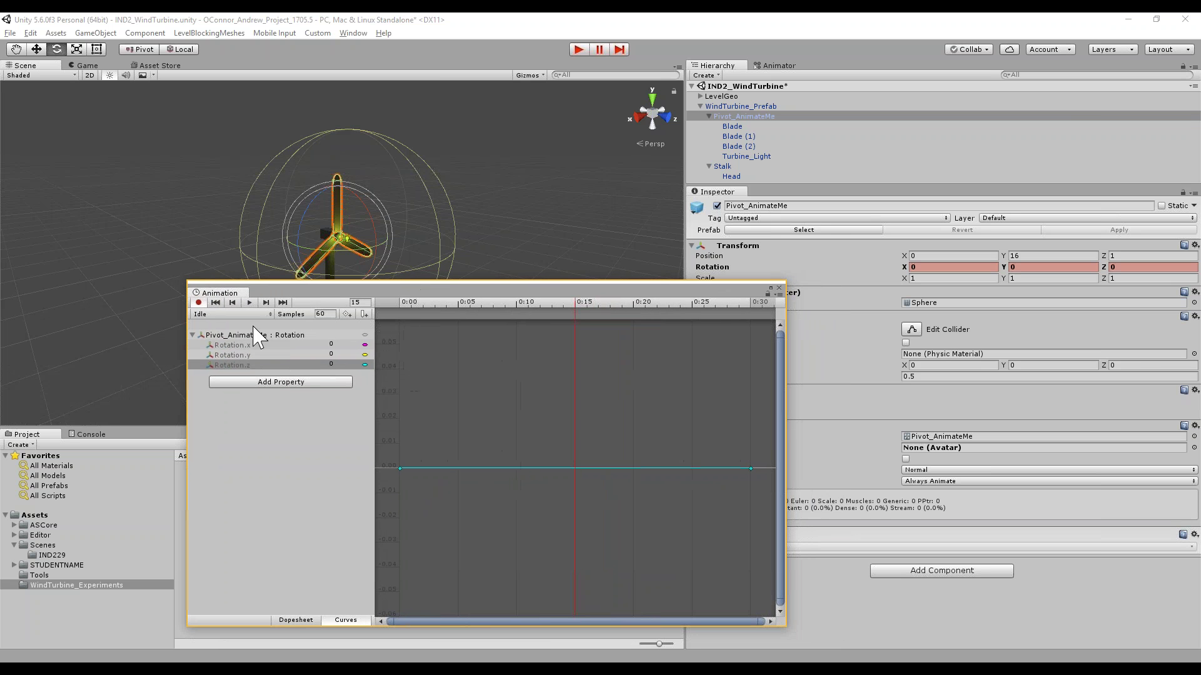
Return to the Dopesheet view and delete all Rotation keyframes at 0:30 of the Idle clip
left_click(294, 619)
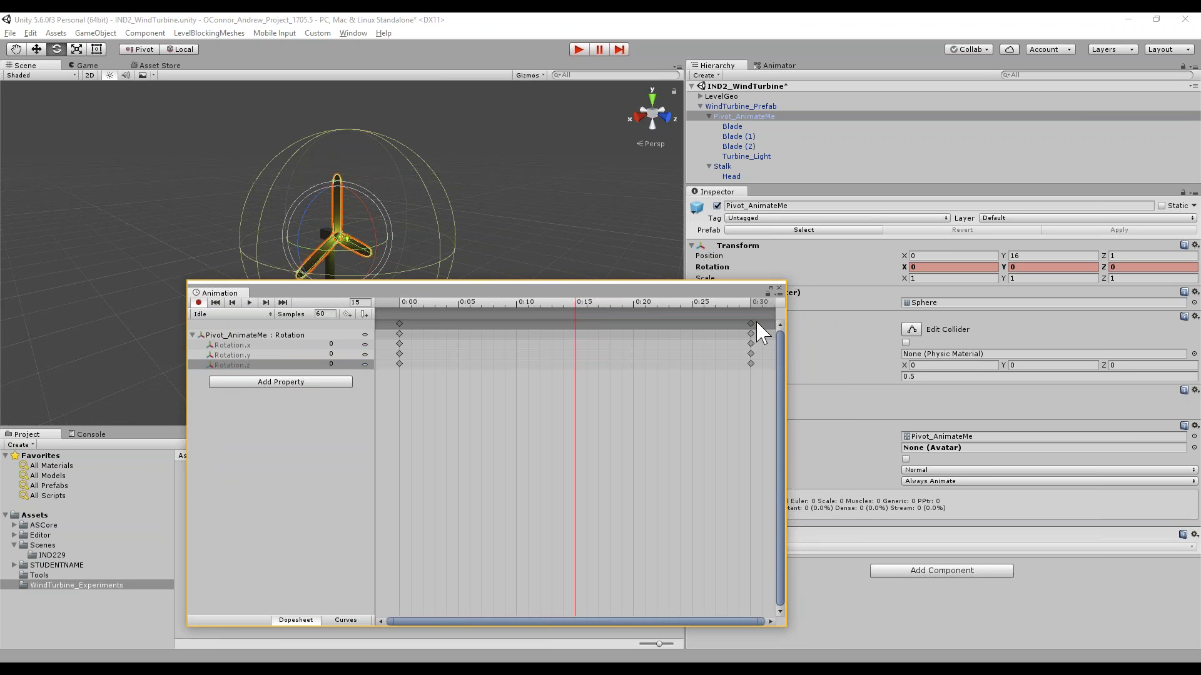
left_click(753, 323)
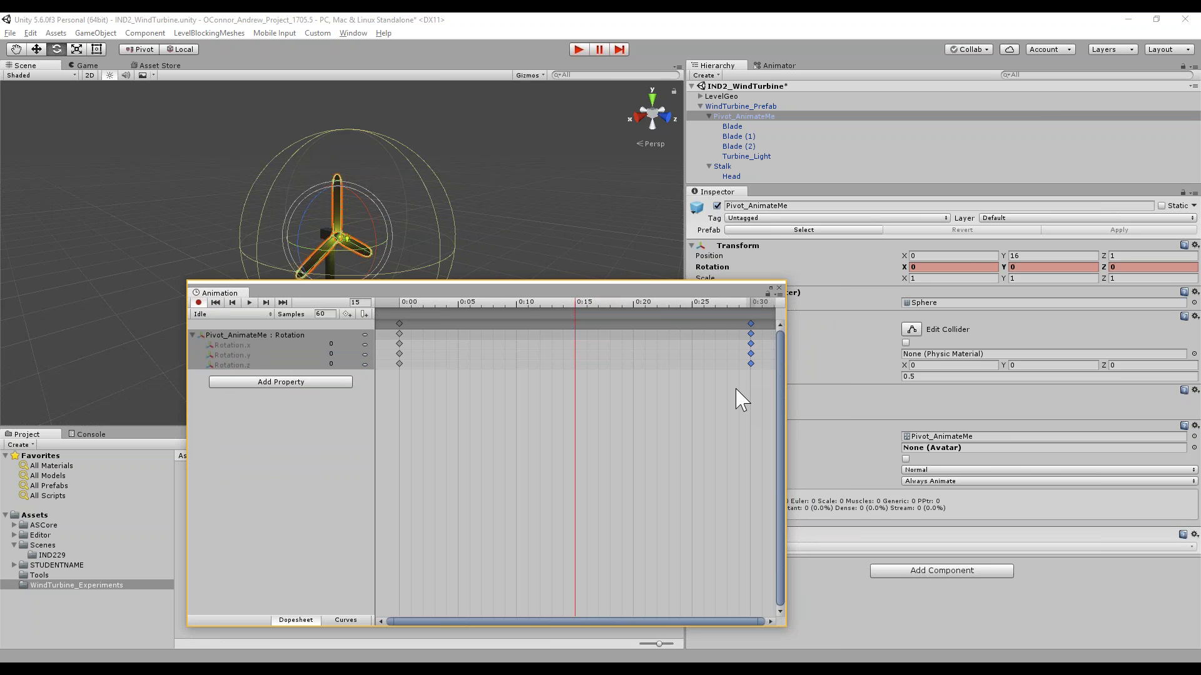
key("Delete")
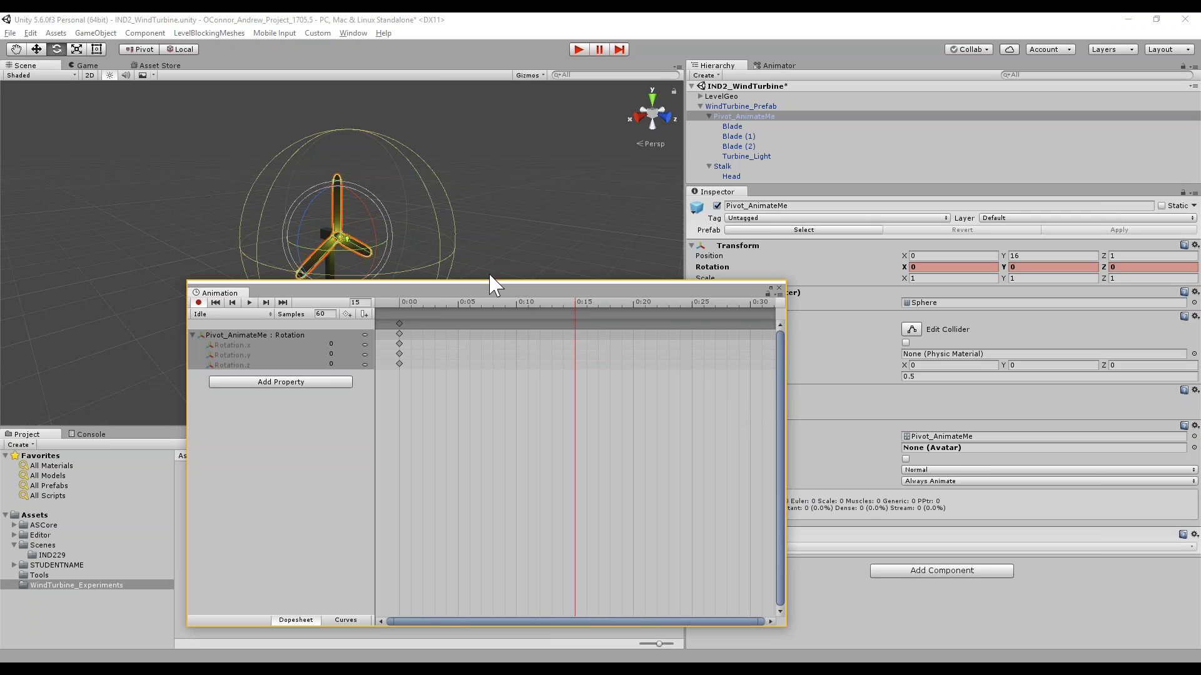
left_click_drag(487, 289, 485, 290)
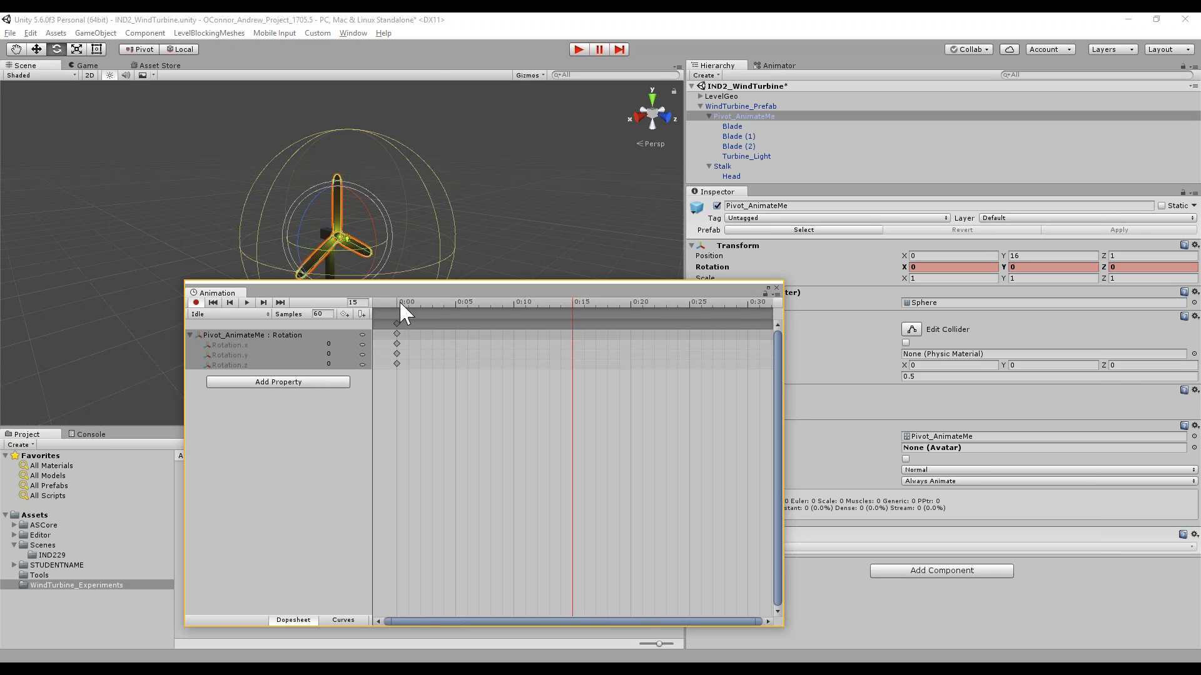
Add the Light Intensity of Turbine_Light as an animated property of the Idle clip
left_click(270, 383)
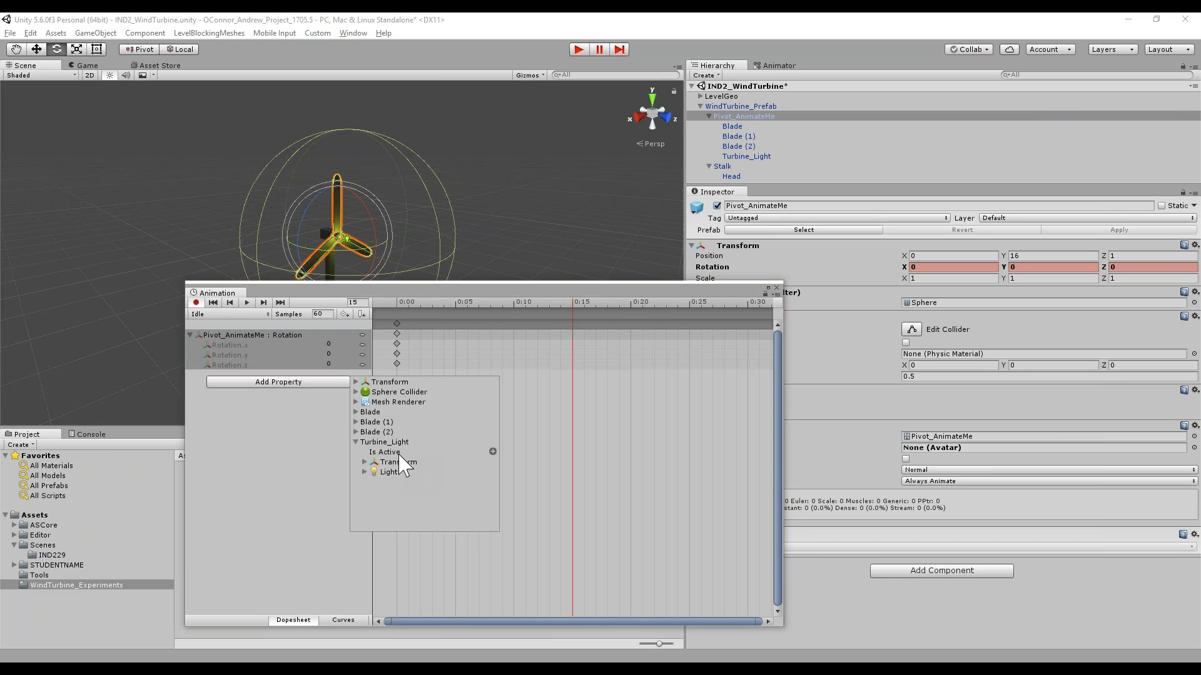
left_click(365, 462)
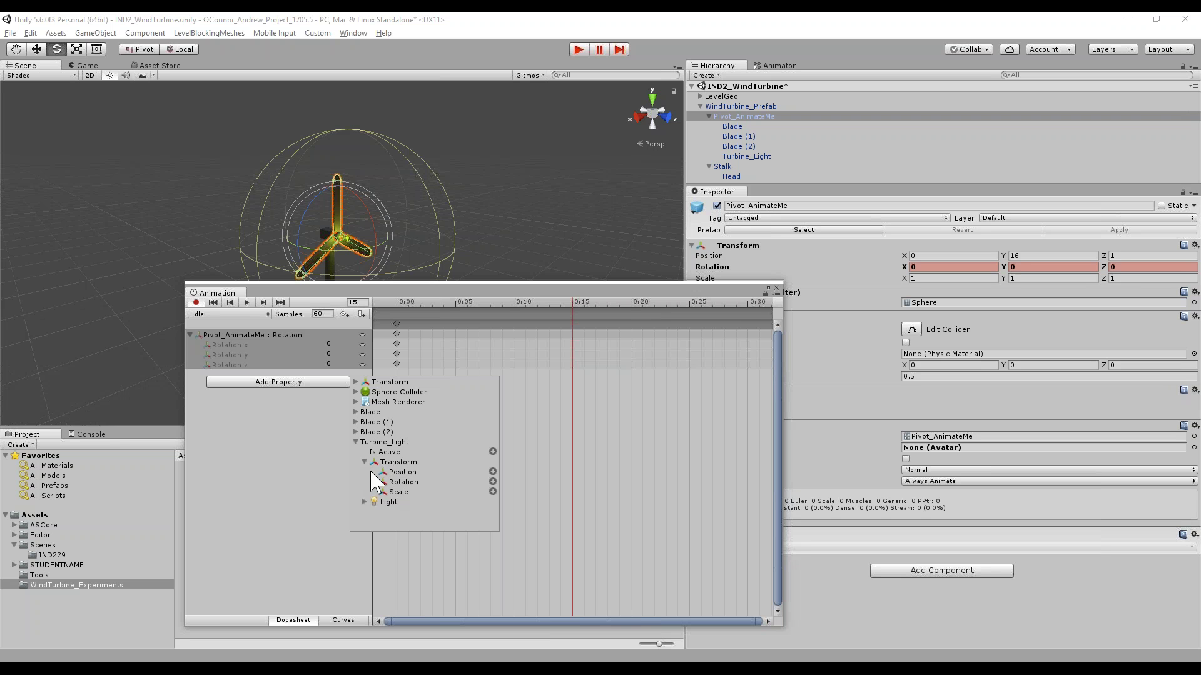
left_click(364, 462)
left_click(365, 472)
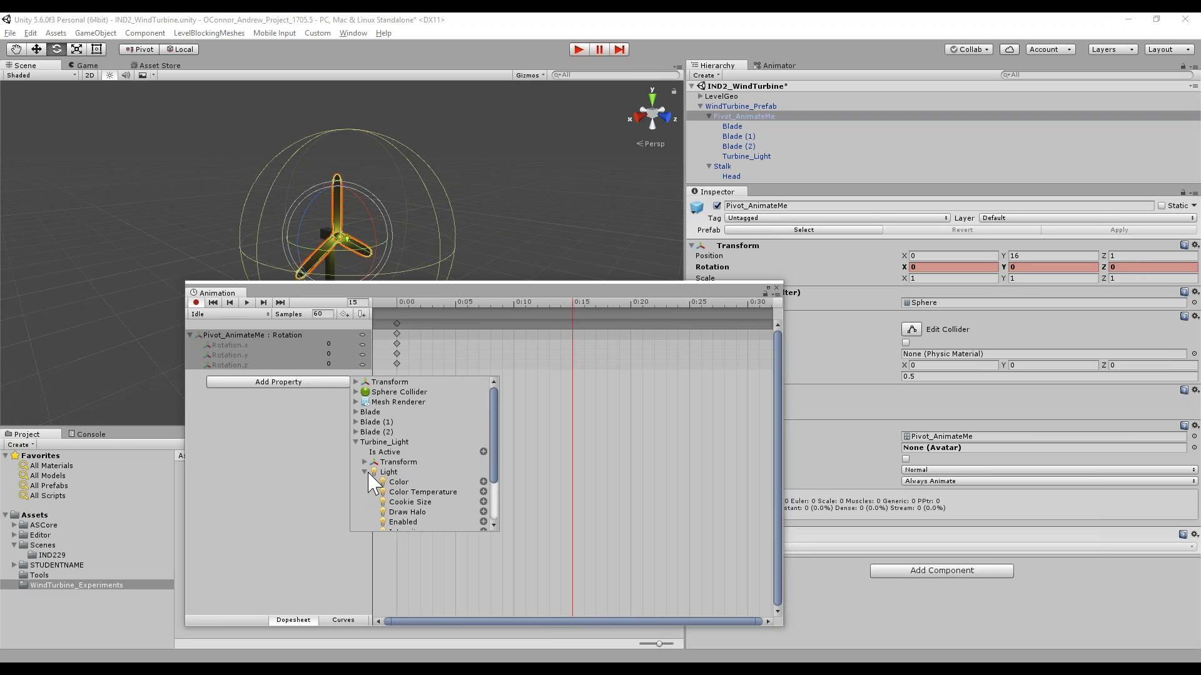
scroll(431, 497, "down", 2)
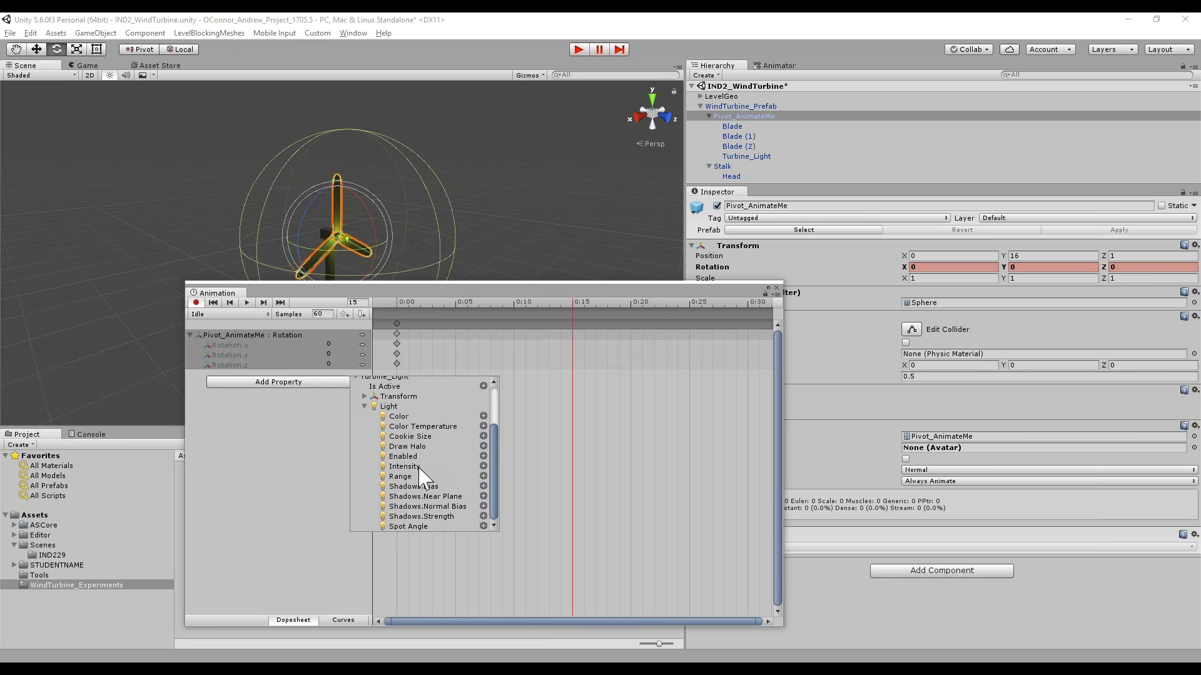
left_click(484, 466)
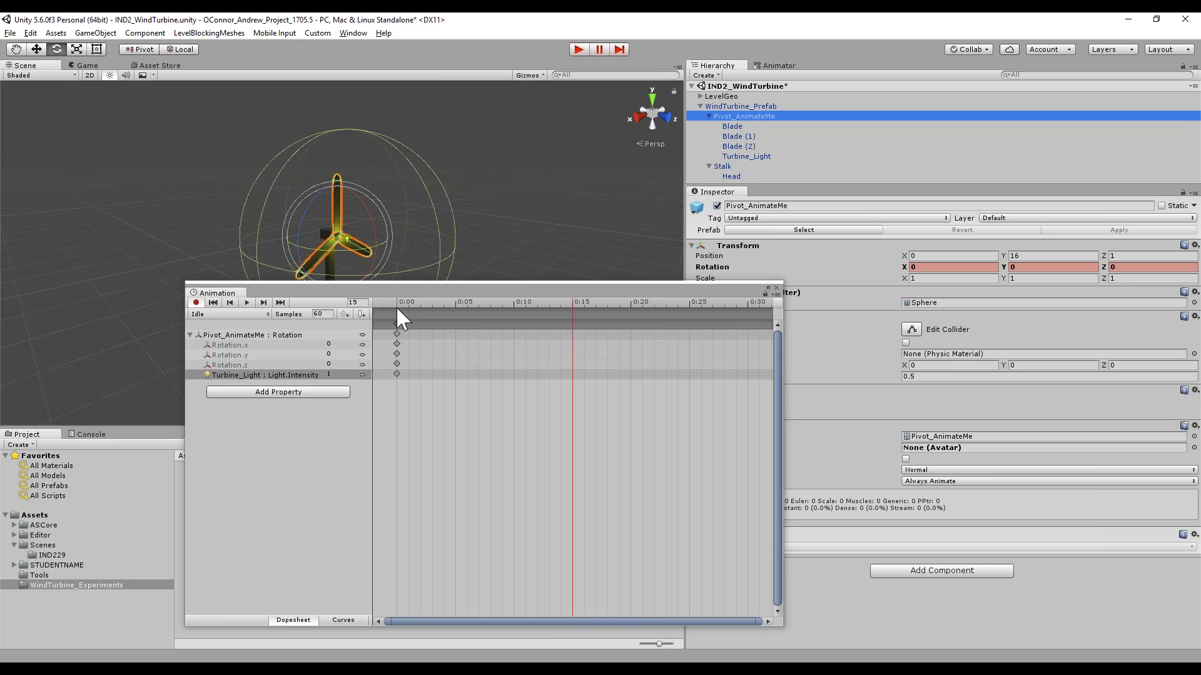
left_click_drag(545, 293, 537, 300)
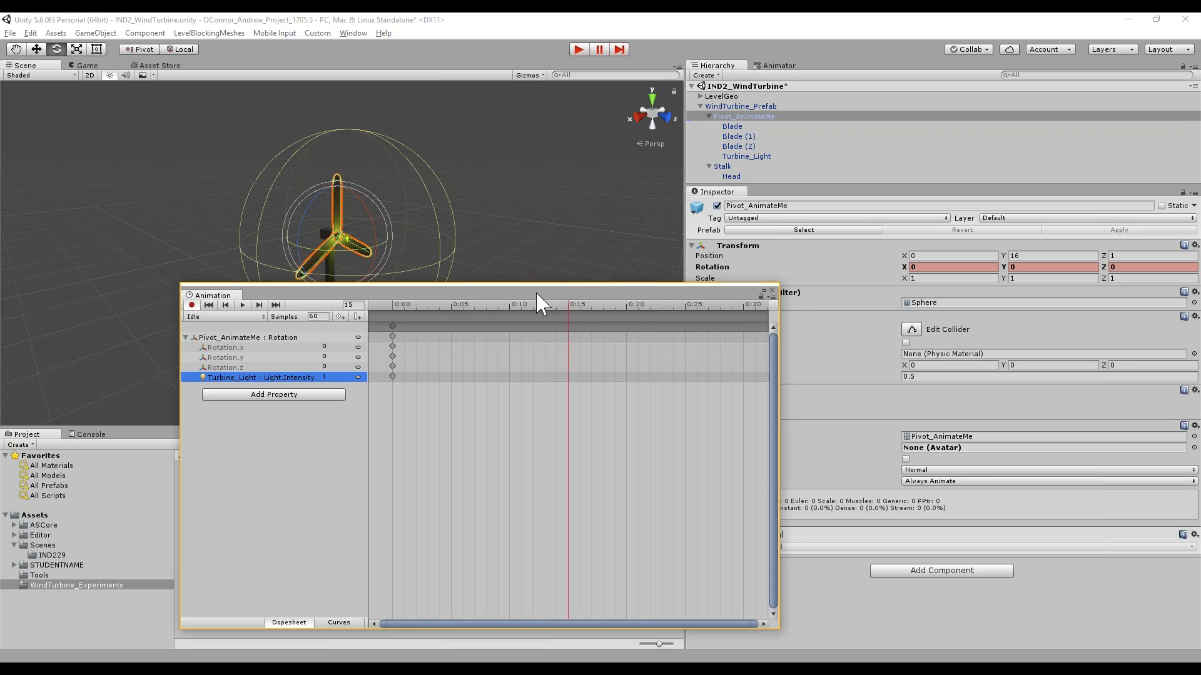
Select Turbine_Light and create a new animation clip named Spinning in the WindTurbine_Experiments folder
left_click(744, 157)
left_click_drag(649, 311, 773, 289)
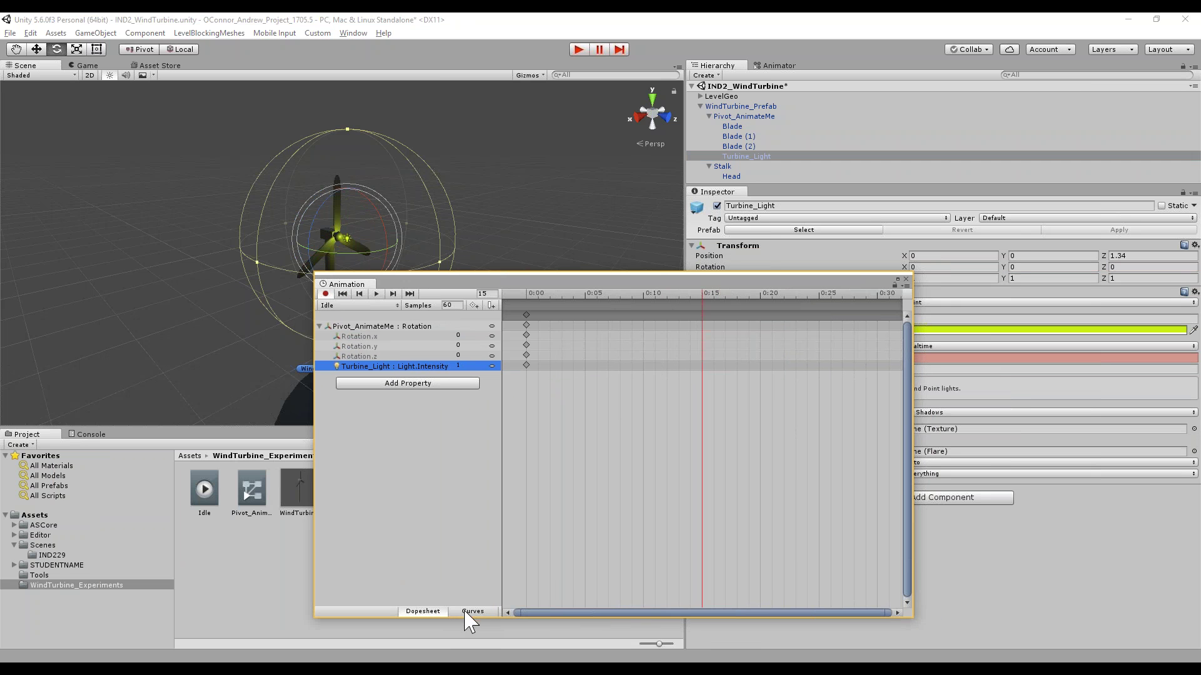
left_click(396, 305)
left_click(394, 339)
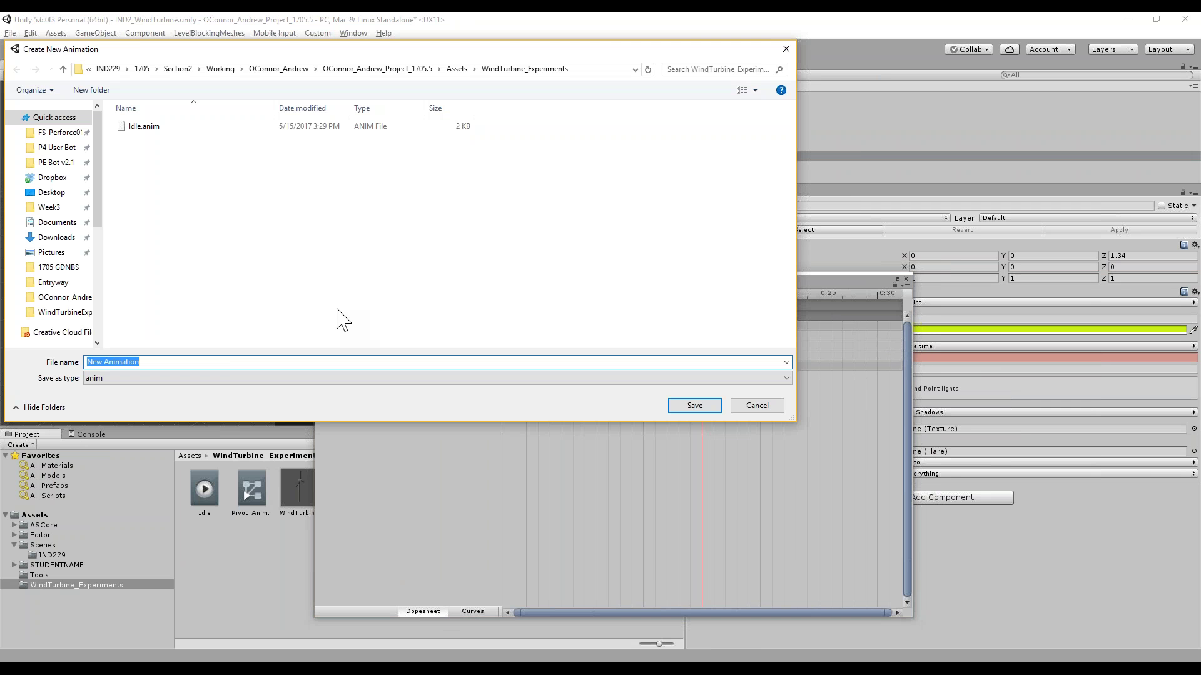
type("Spinning")
left_click(694, 405)
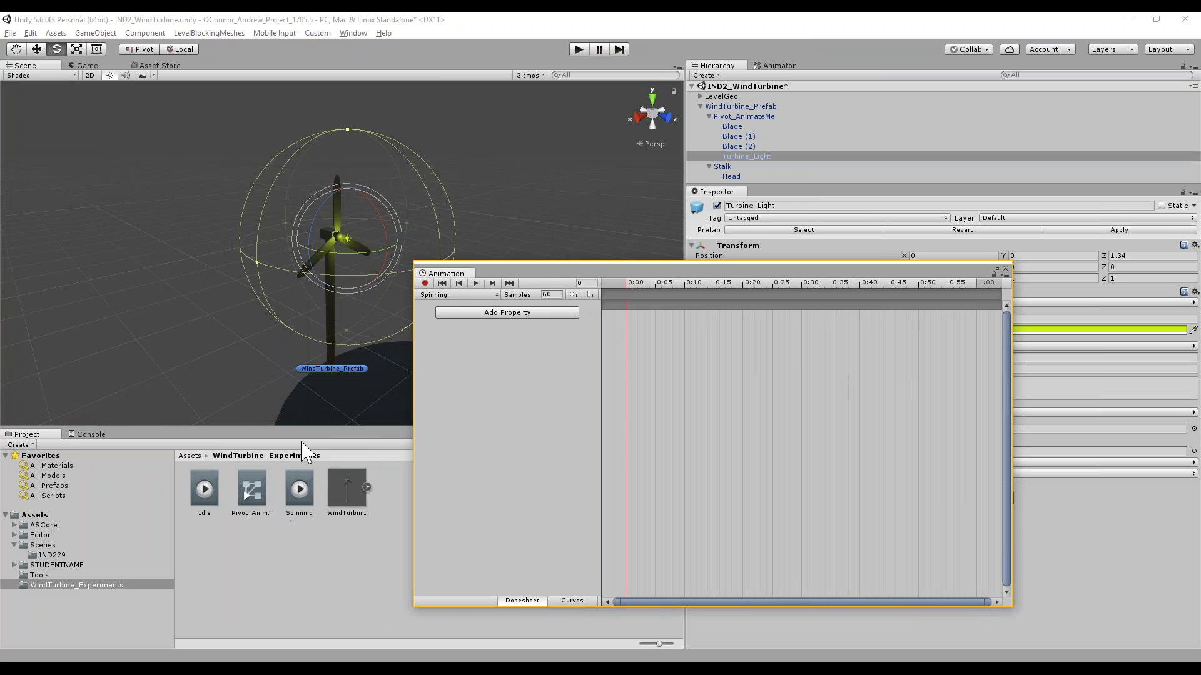
Add the Transform Rotation of Pivot_AnimateMe as an animated property of the Spinning clip
left_click_drag(526, 271, 397, 293)
left_click(356, 337)
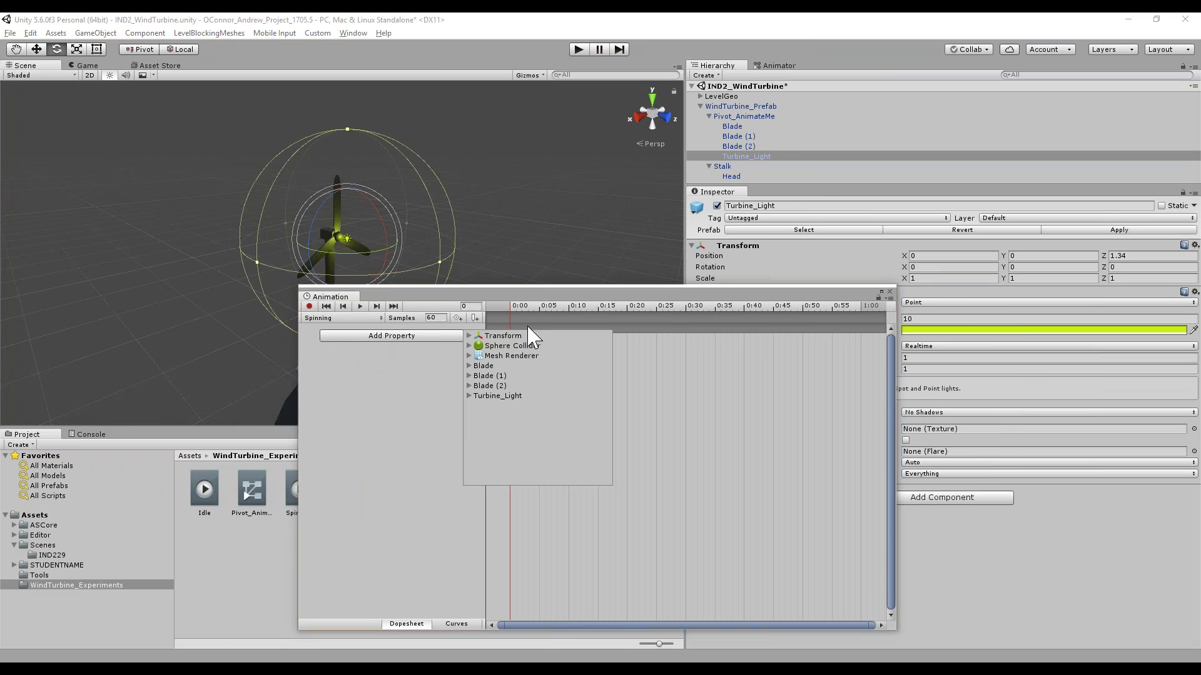
left_click(470, 335)
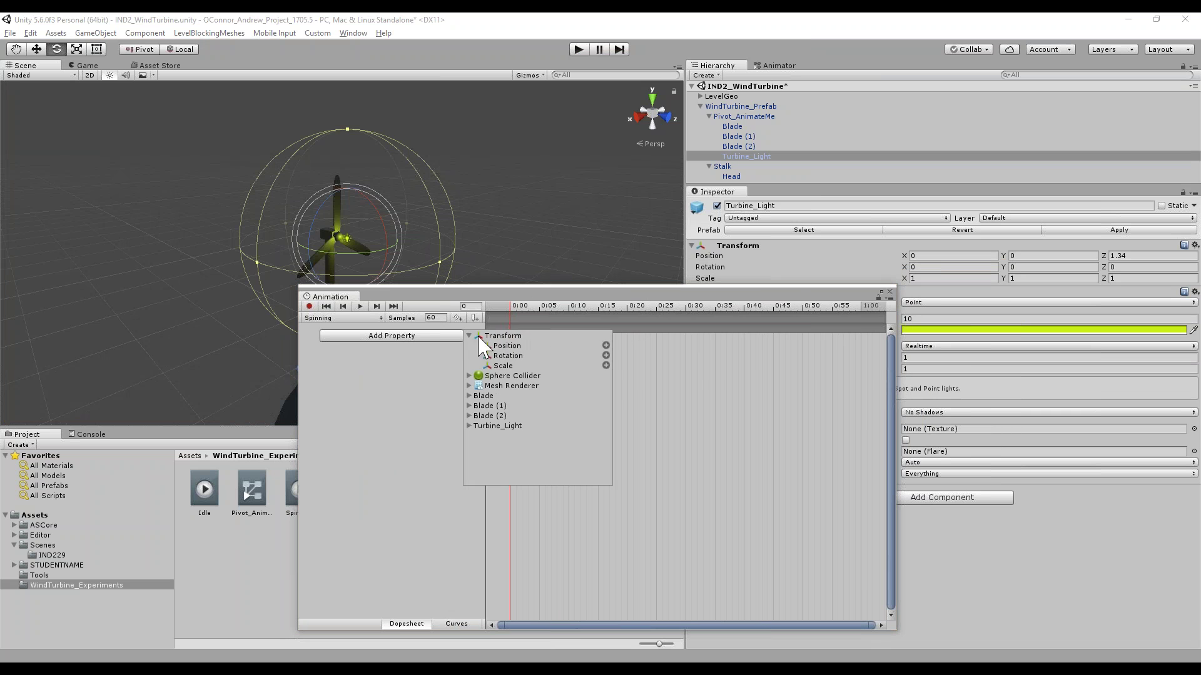
left_click(605, 356)
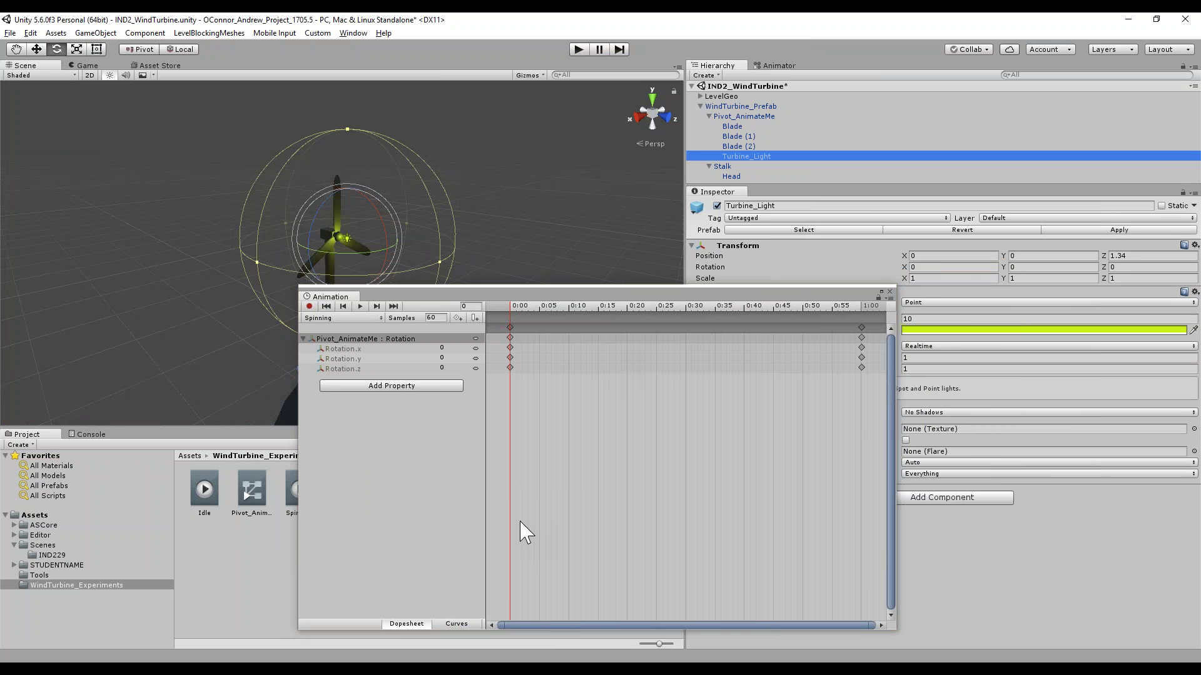
Add the Light Intensity of Turbine_Light as an animated property of the Spinning clip
left_click(365, 387)
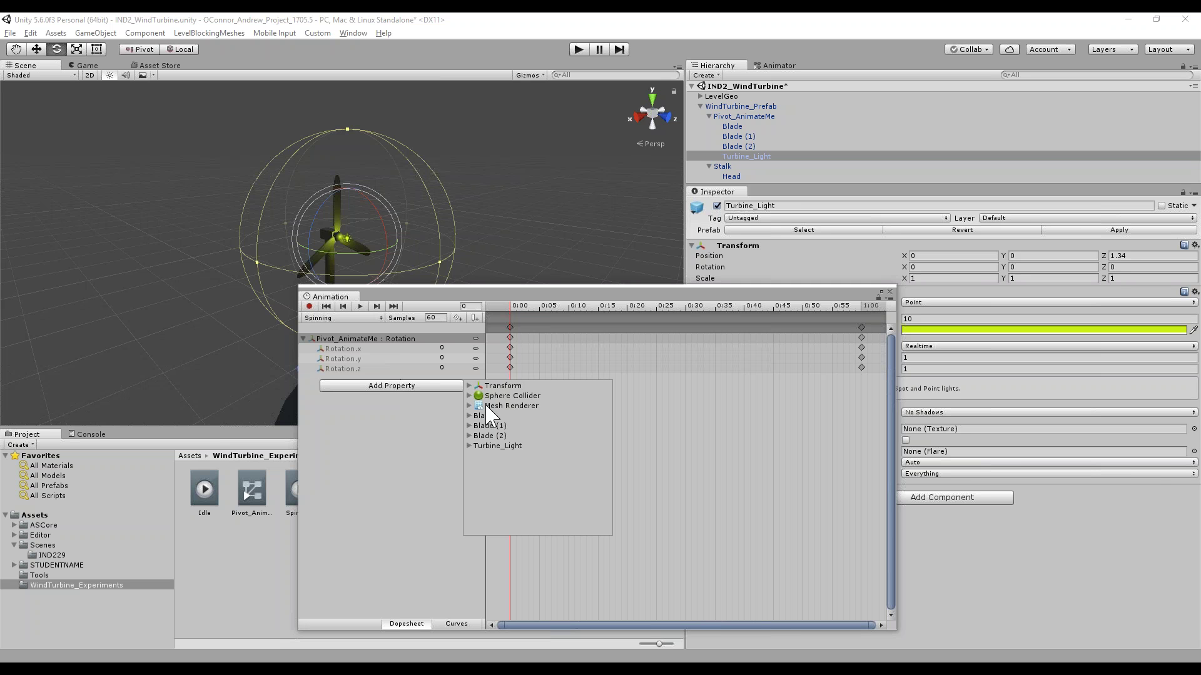
left_click(469, 386)
left_click(469, 386)
left_click(469, 446)
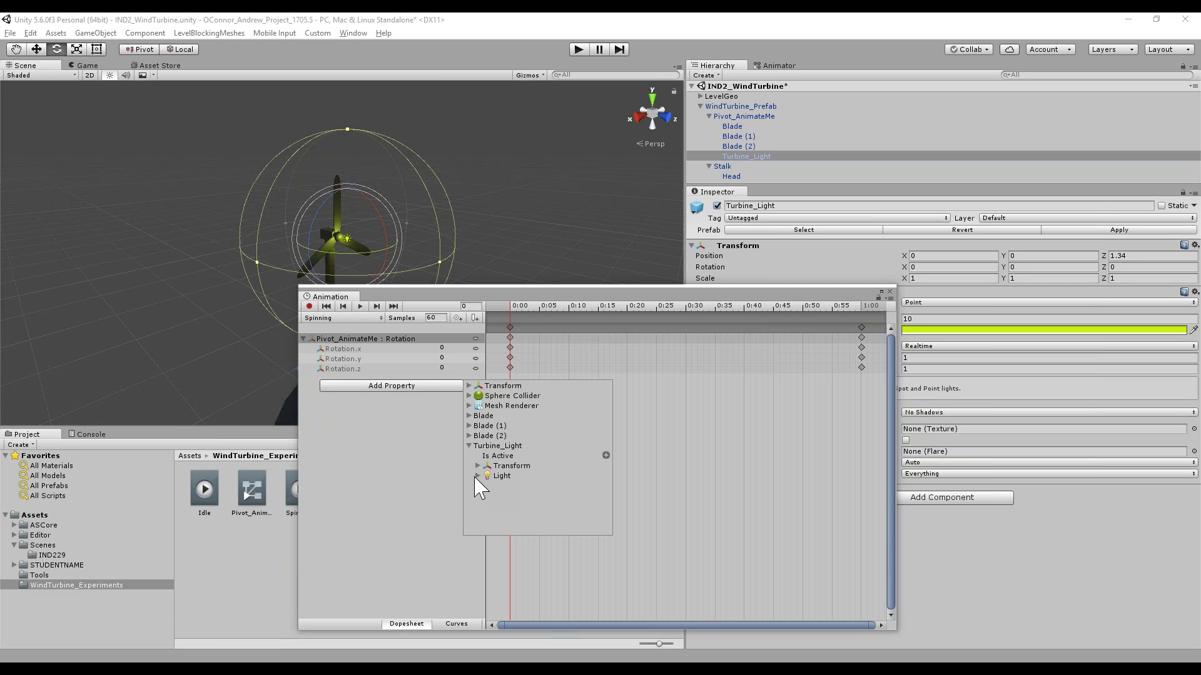
left_click(478, 476)
scroll(556, 505, "down", 3)
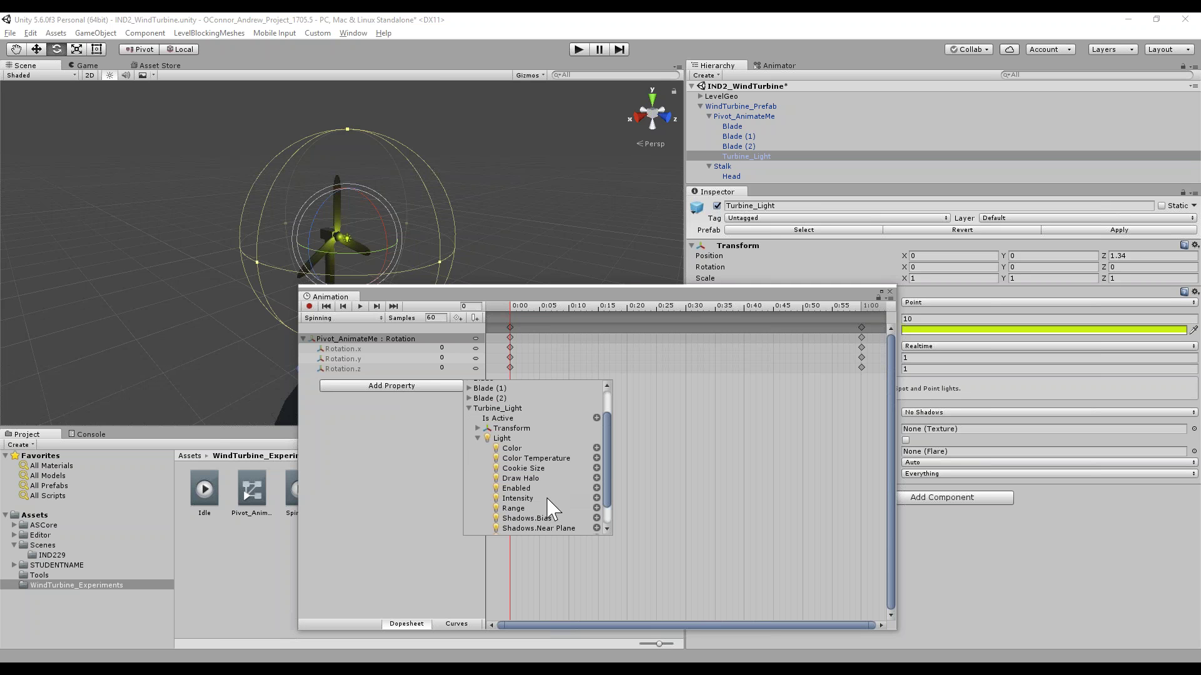
left_click(596, 499)
mouse_move(665, 296)
left_mouse_down()
mouse_move(533, 332)
mouse_move(448, 379)
mouse_move(713, 322)
mouse_move(657, 294)
left_mouse_up()
Remove the Turbine_Light Light Intensity property from both the Spinning clip and the Idle clip
right_click(417, 369)
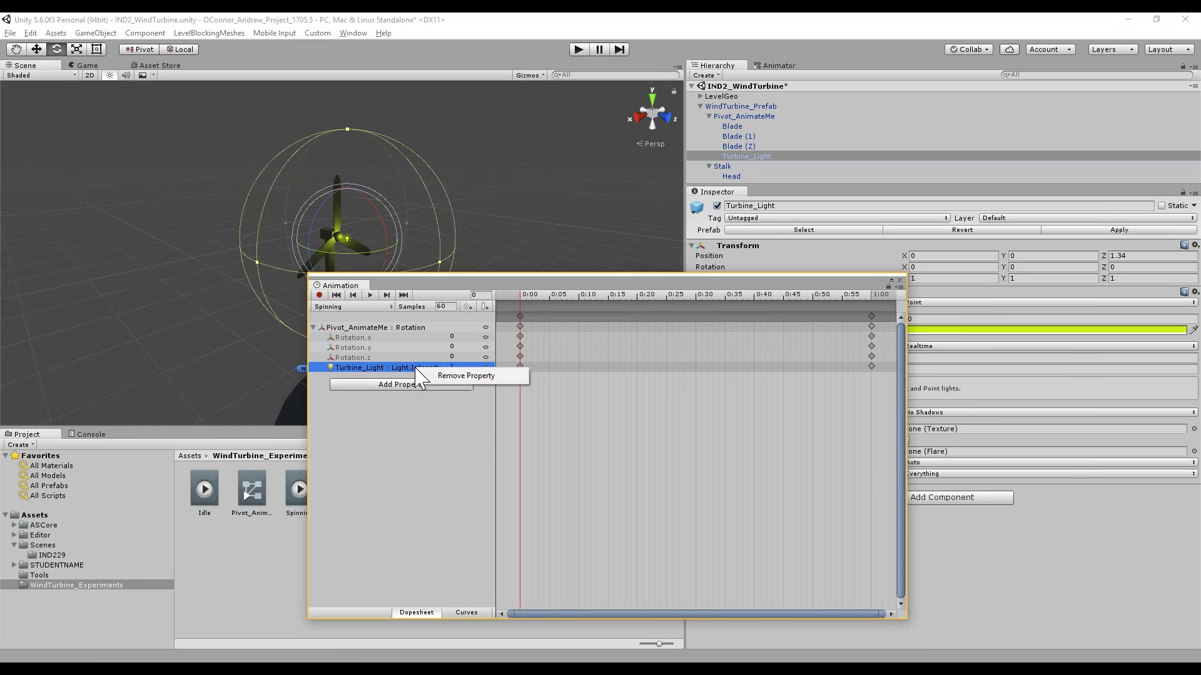
left_click(445, 375)
left_click(363, 306)
left_click(354, 316)
right_click(408, 368)
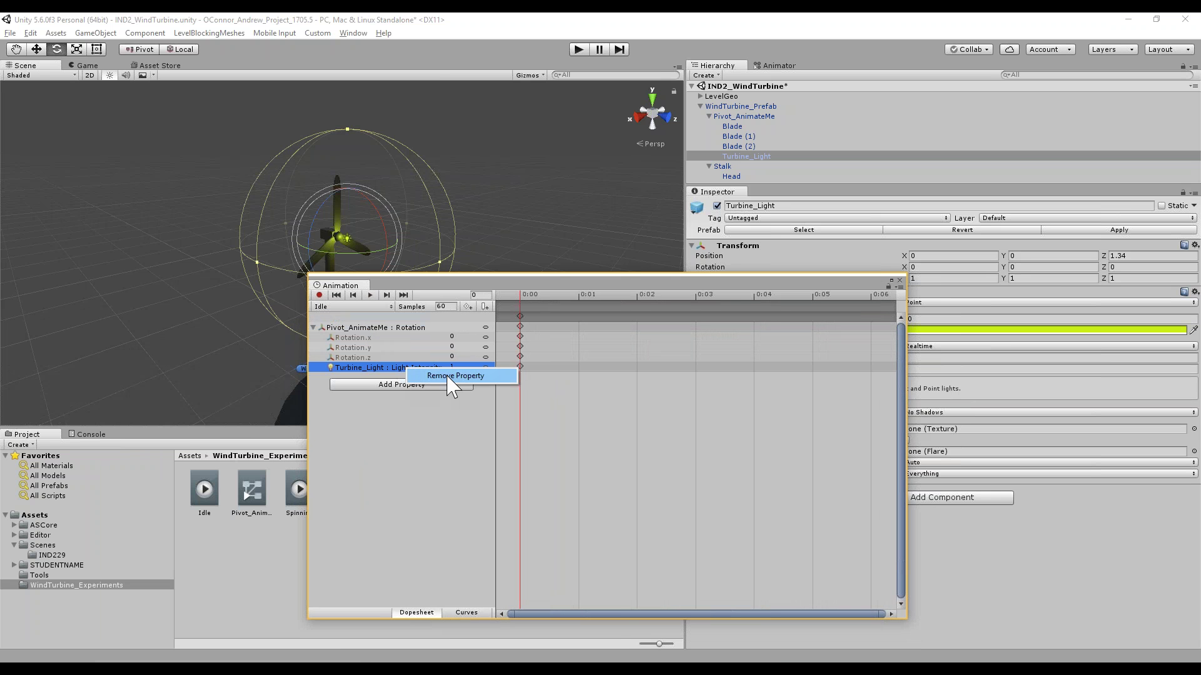
left_click(447, 376)
Add the Light Range of Turbine_Light as an animated property of the Idle clip
left_click(420, 376)
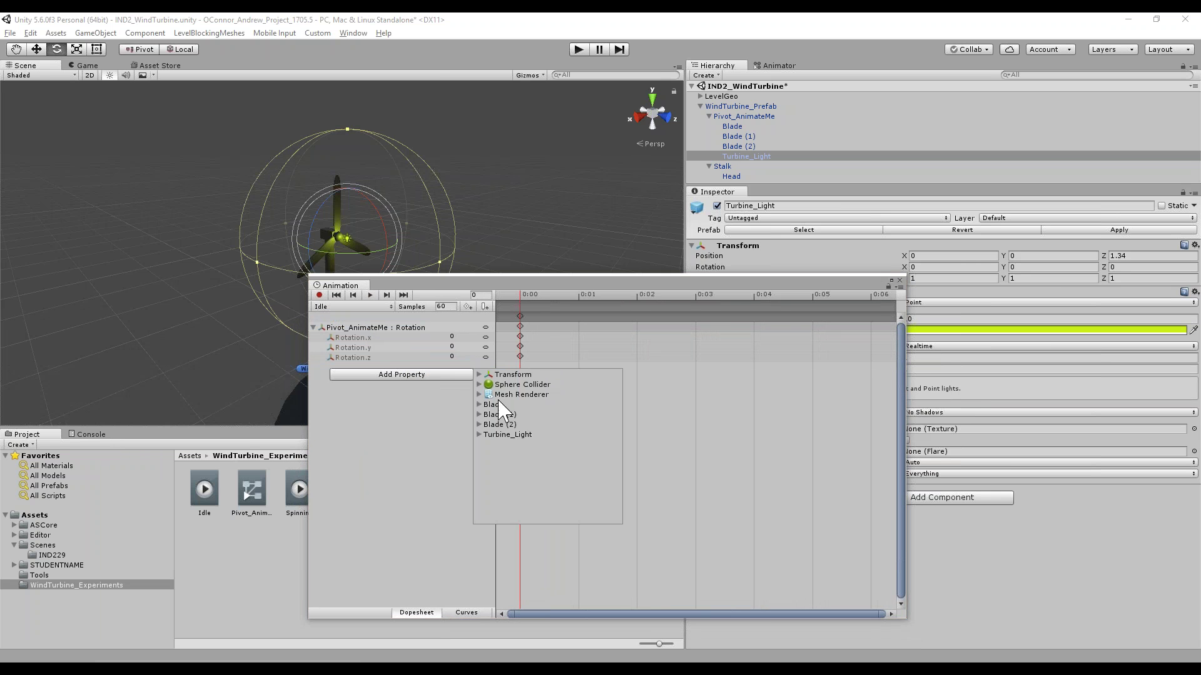
left_click(479, 435)
left_click(489, 465)
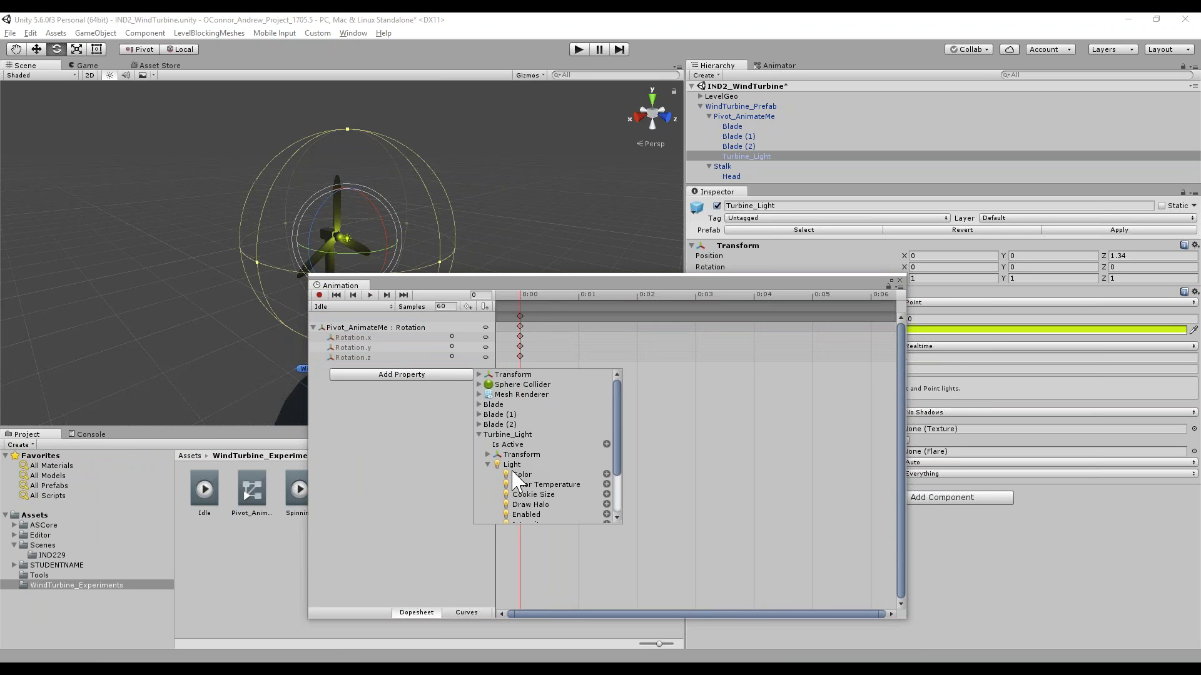
scroll(566, 501, "down", 3)
left_click(606, 495)
Uncover Turbine_Light's Light settings by moving the Animation window and try adjusting the light's Range
left_click_drag(543, 292, 452, 418)
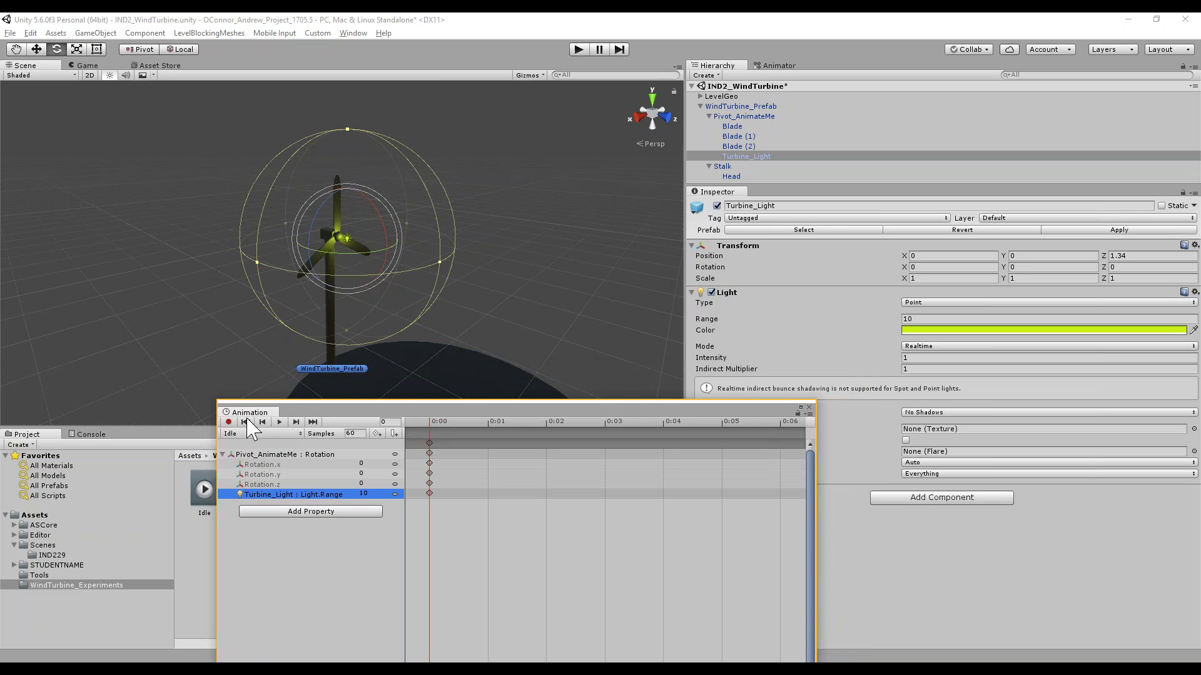
left_click_drag(898, 321, 871, 325)
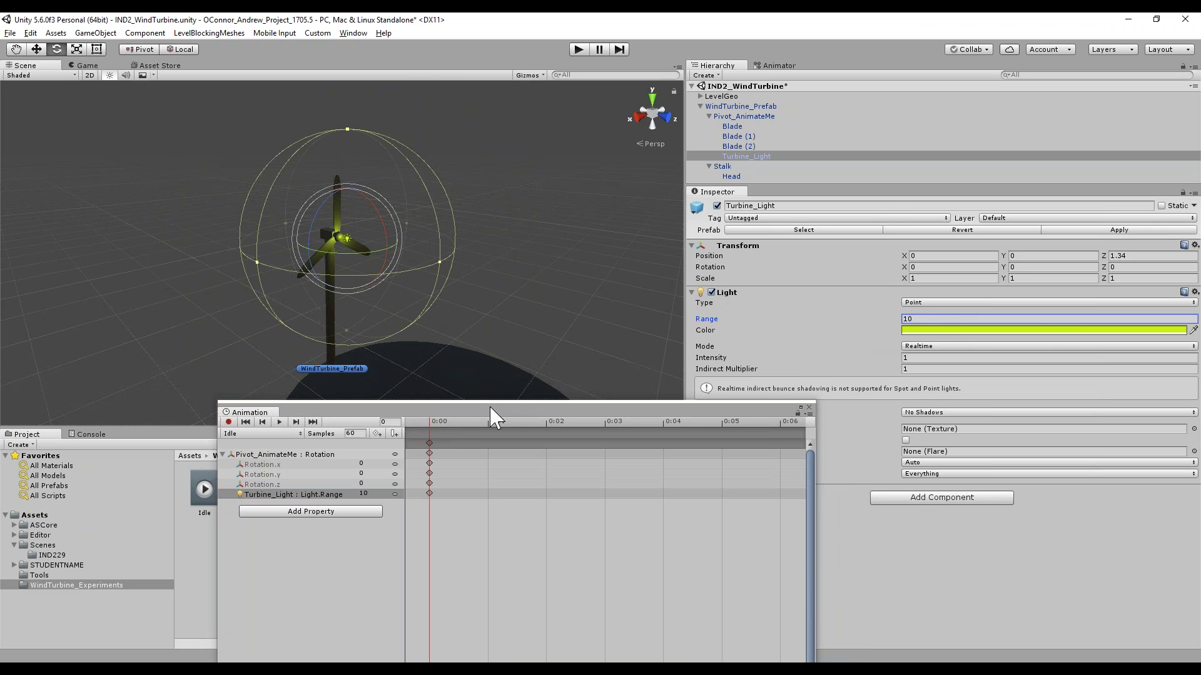
left_click_drag(493, 415, 576, 147)
Switch to the Spinning clip in the Dopesheet view and reposition the Animation window below the turbine's hub
left_click(460, 466)
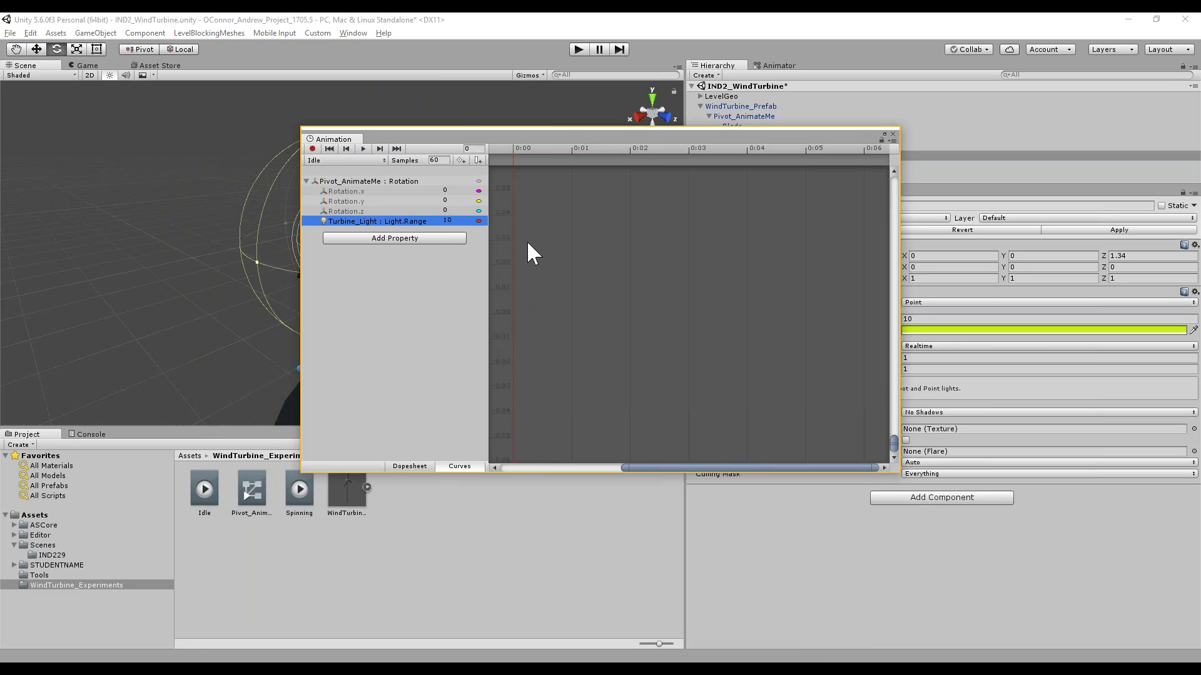
left_click(346, 161)
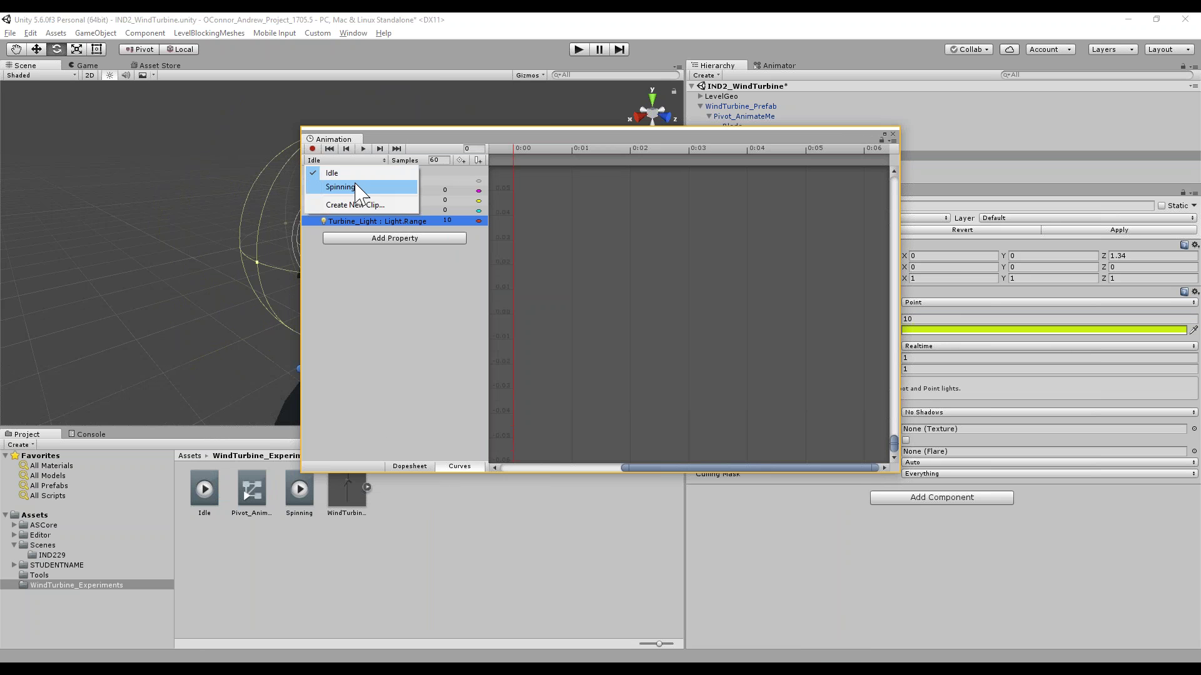
left_click(344, 185)
left_click(413, 467)
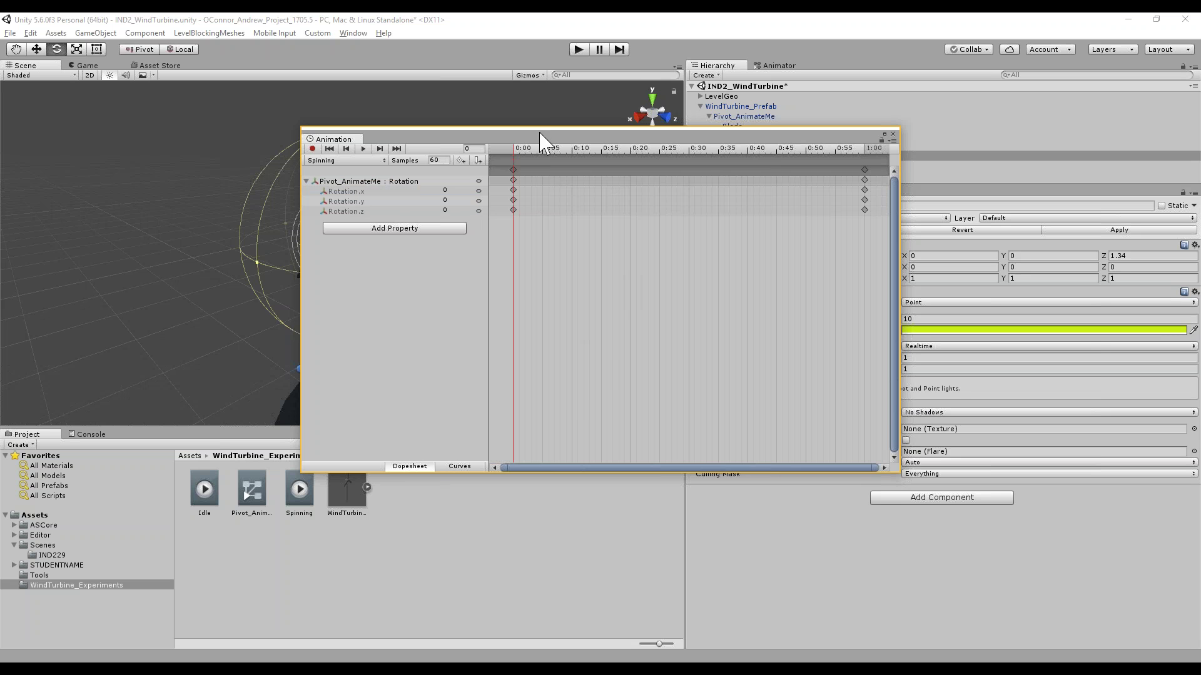
left_click_drag(538, 135, 528, 266)
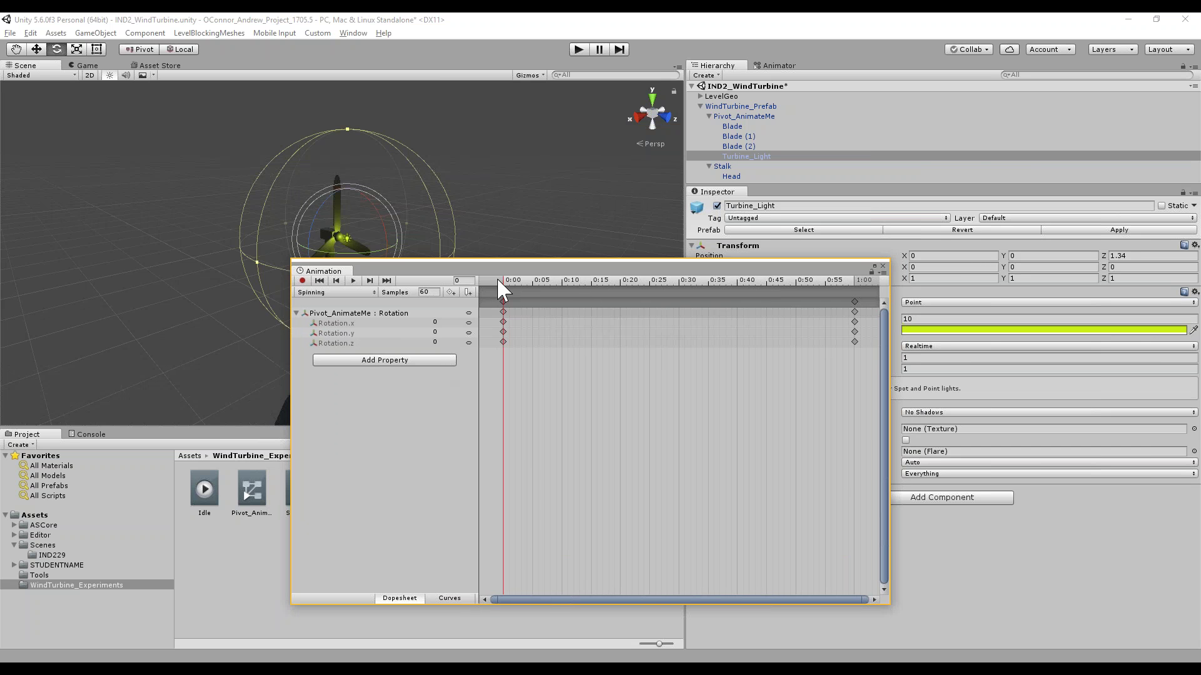
Move the playhead to frame 60 of the Spinning clip and try rotating Turbine_Light about its Z axis by about -36 degrees
mouse_move(504, 278)
left_mouse_down()
mouse_move(530, 280)
mouse_move(504, 278)
left_mouse_up()
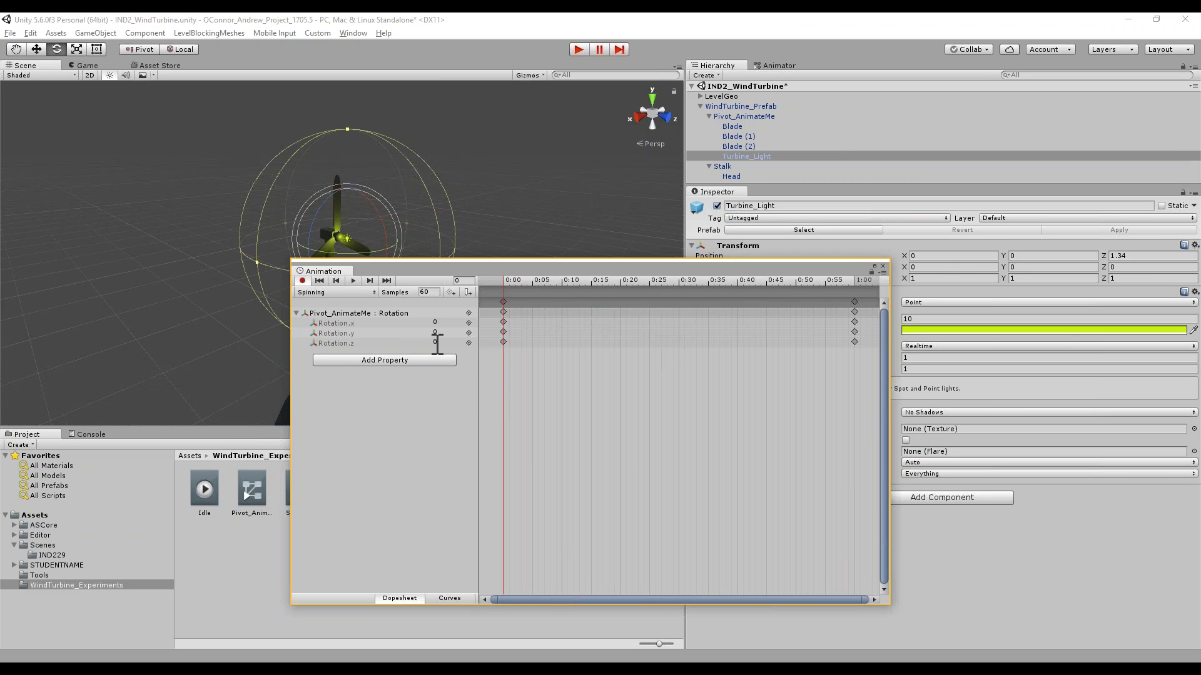
left_click_drag(511, 279, 854, 281)
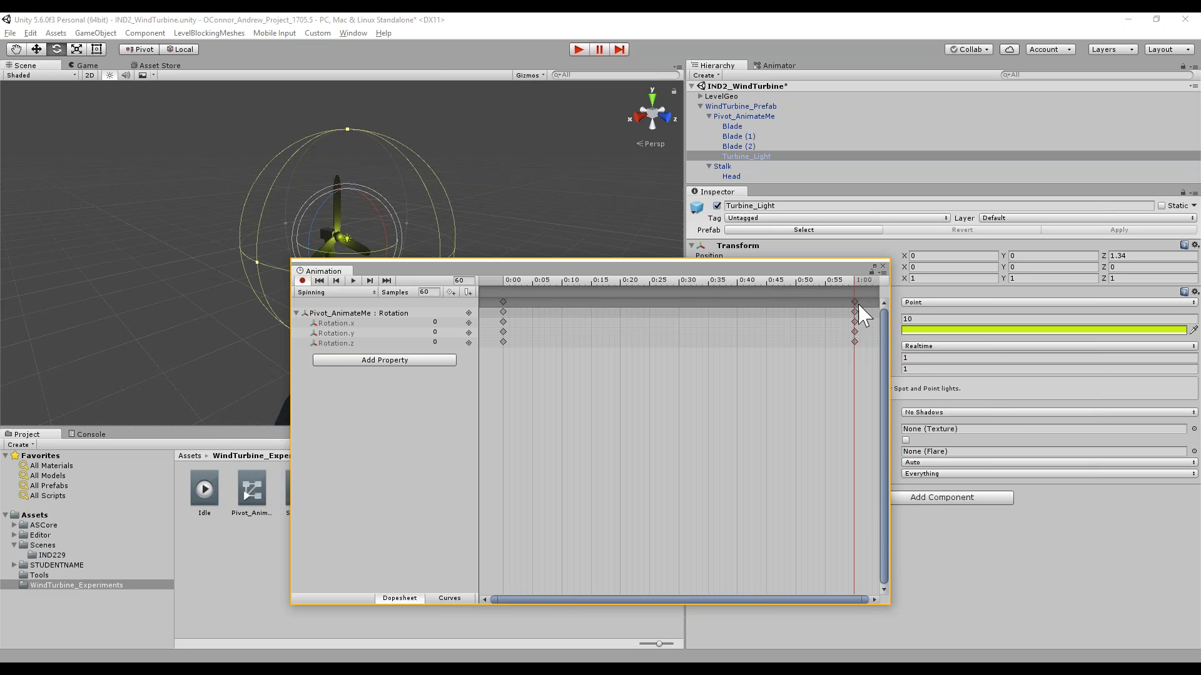
left_click_drag(692, 272, 806, 256)
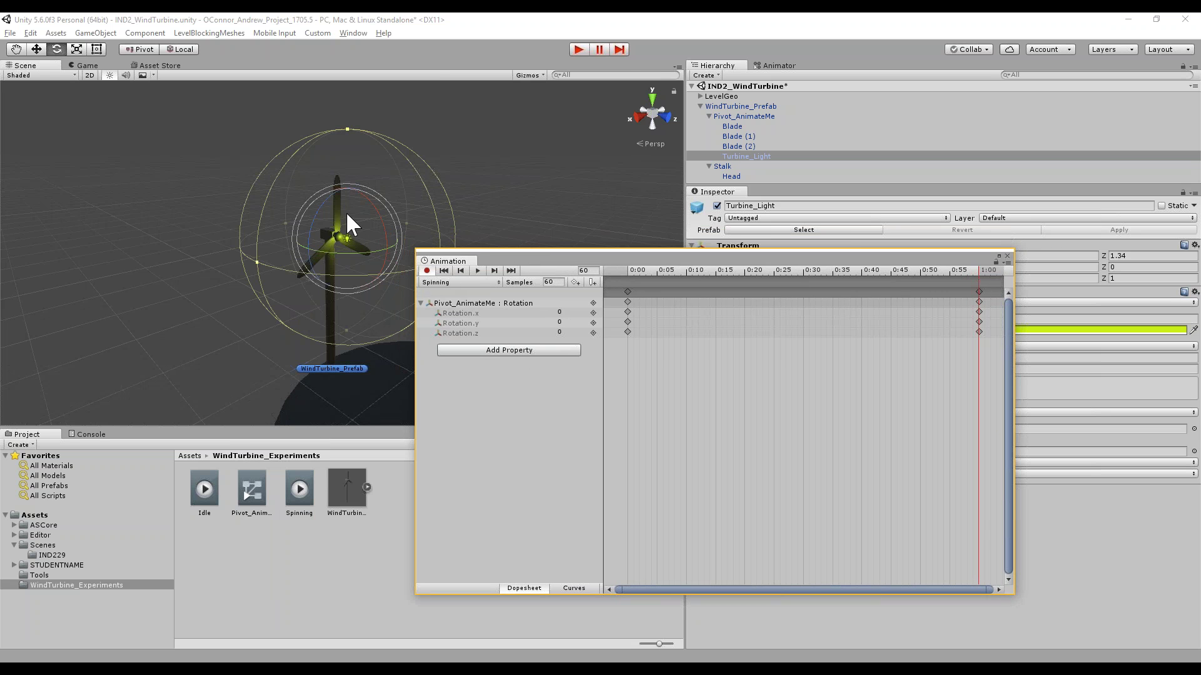
left_click_drag(321, 205, 296, 257)
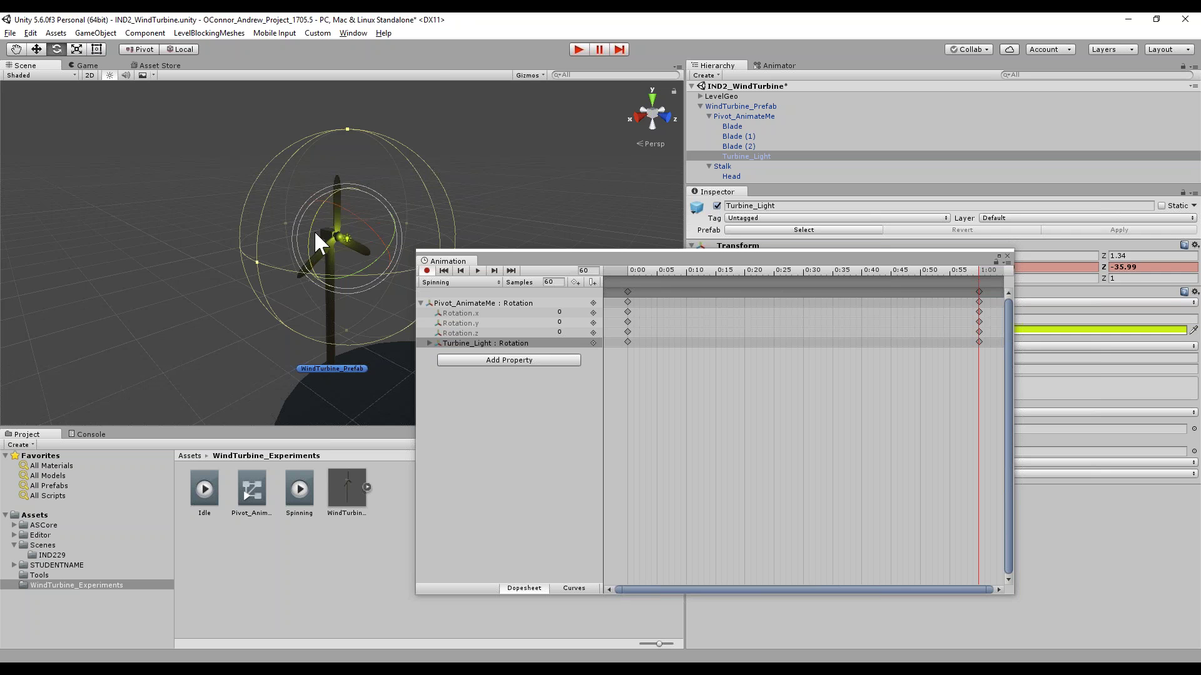
key("ctrl+z")
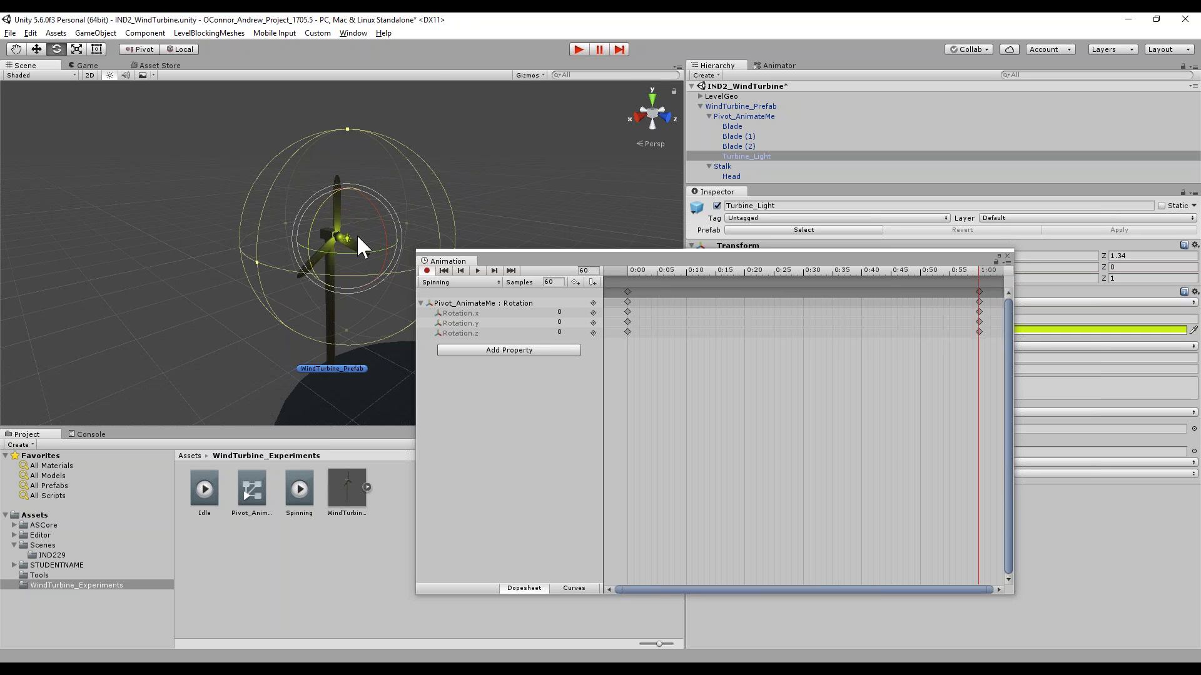
Select Pivot_AnimateMe and set its Rotation.z to 360 at frame 60 of the Spinning clip
left_click(747, 116)
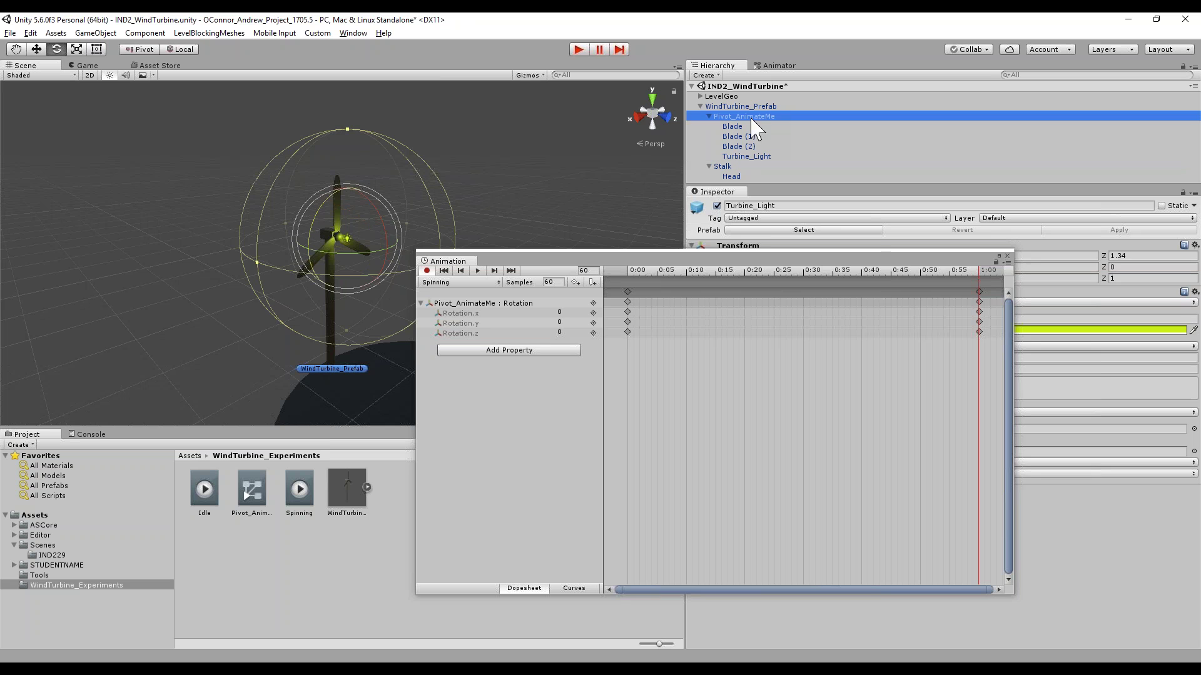
left_click_drag(313, 197, 303, 229)
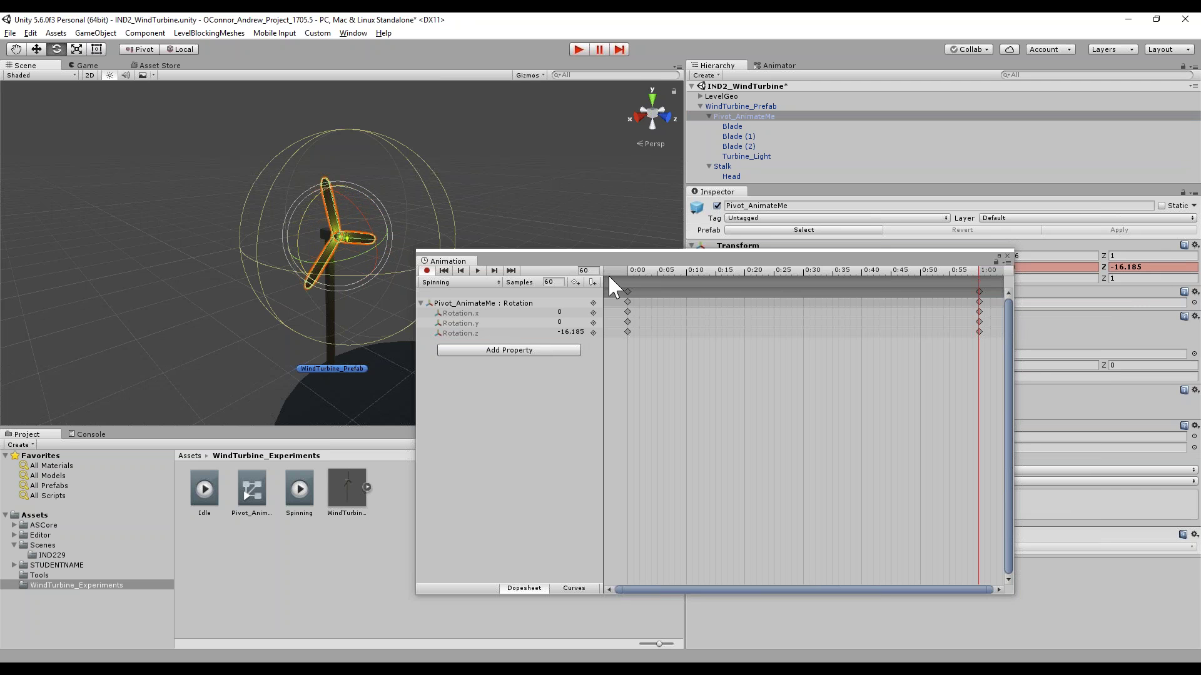
left_click(571, 331)
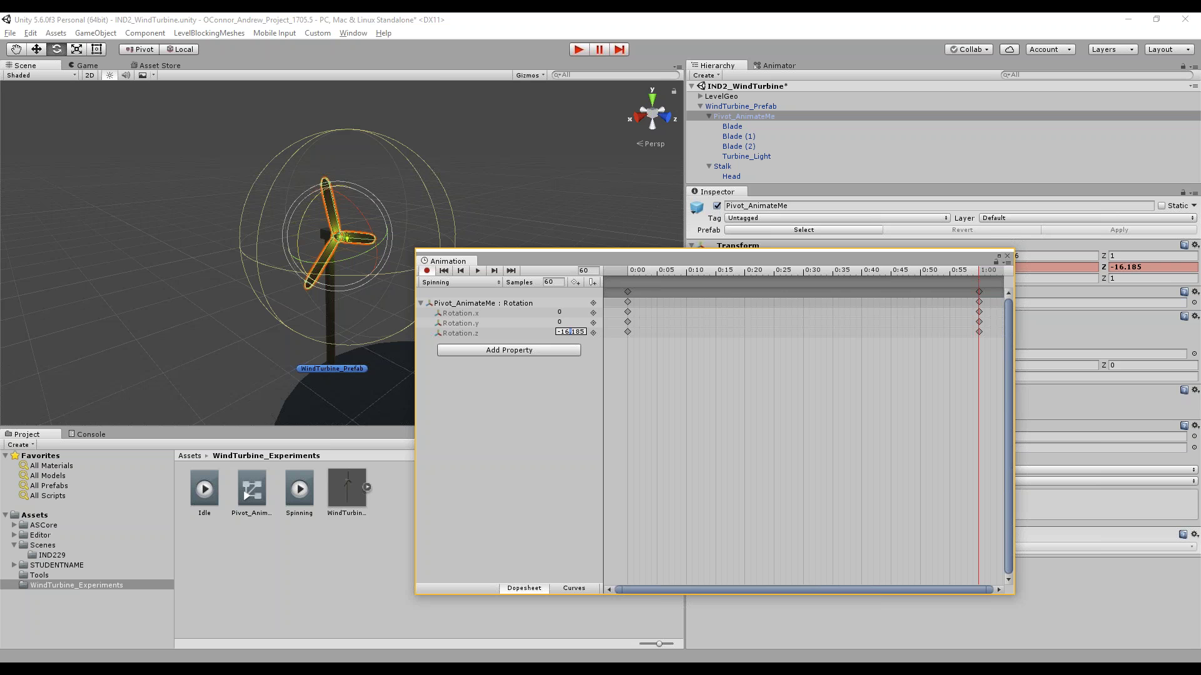
type("360")
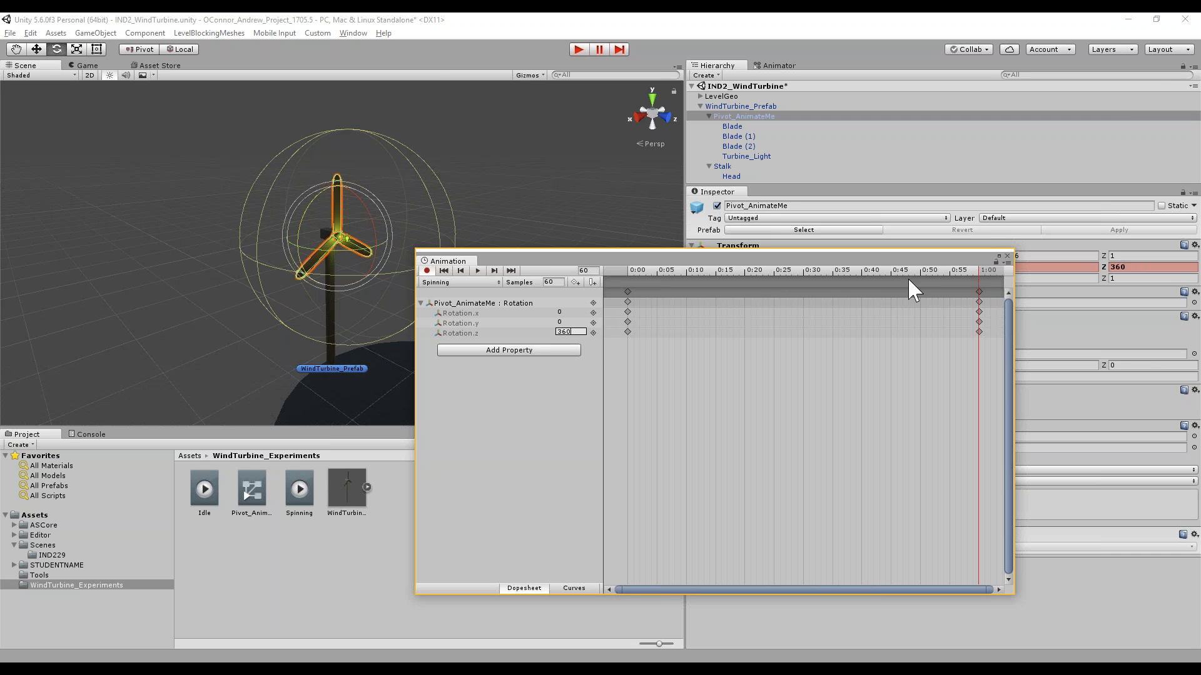
key("Return")
Scrub through the Spinning clip, play it from frame 0 and examine the blades' rotation with nothing selected
left_click_drag(660, 272, 974, 313)
mouse_move(623, 290)
left_mouse_down()
mouse_move(633, 268)
mouse_move(623, 270)
left_mouse_up()
left_click(478, 271)
left_click(574, 163)
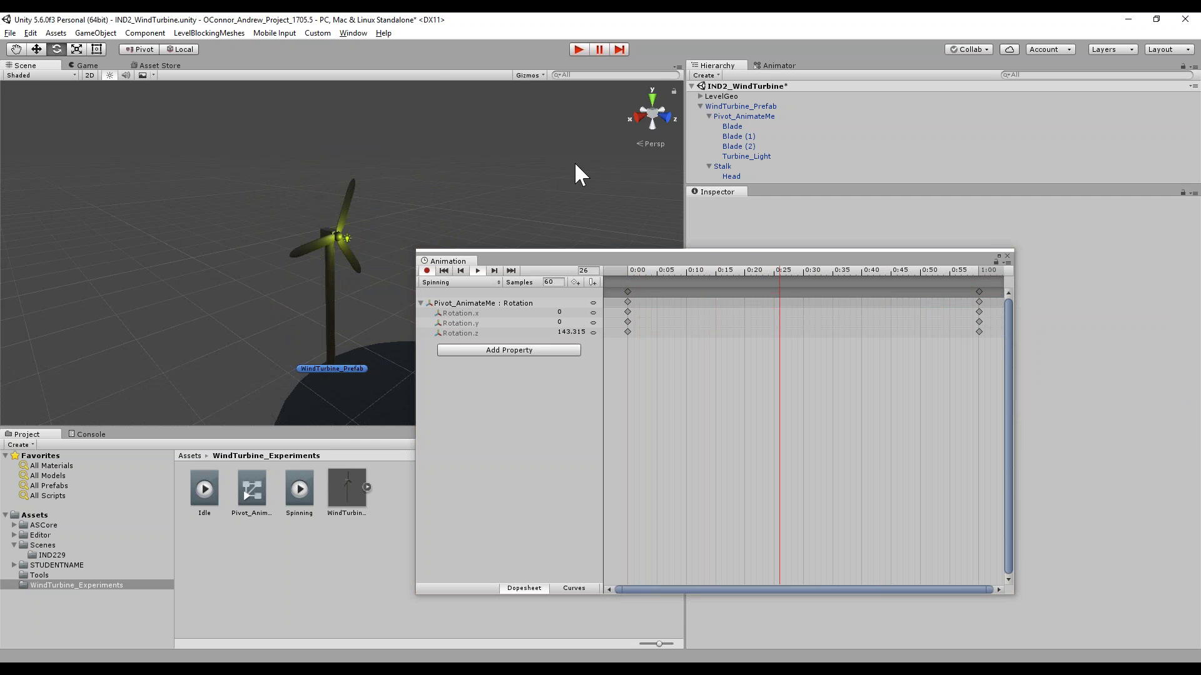
scroll(450, 177, "up", 3)
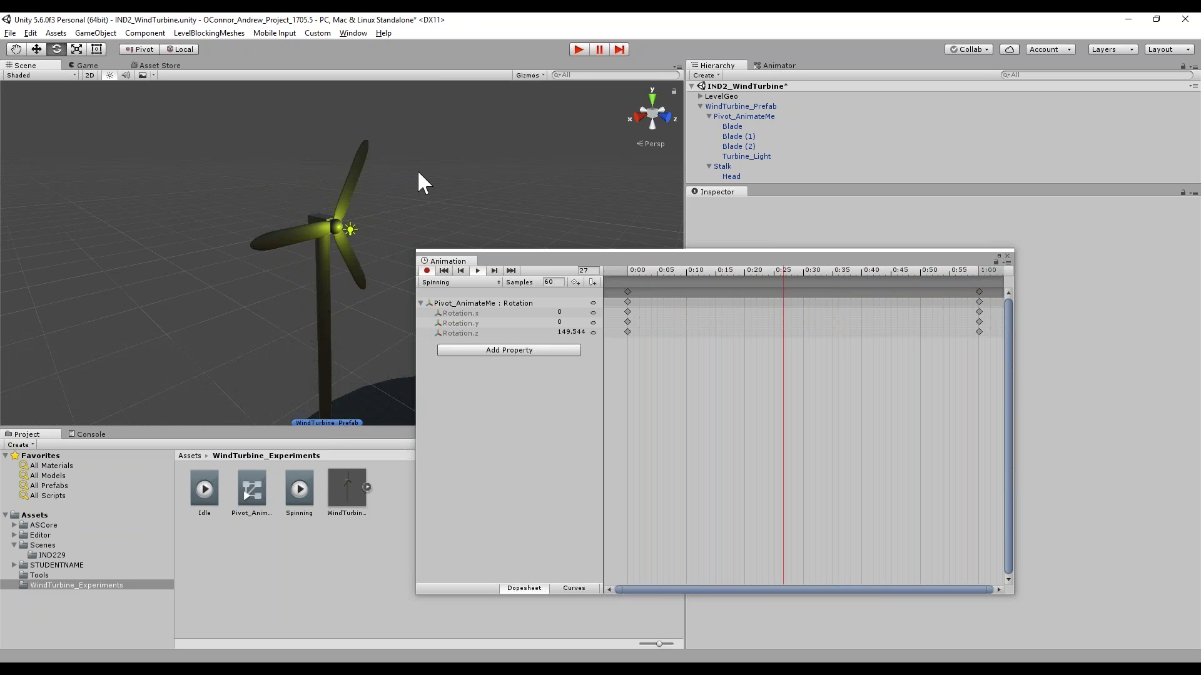
Examine the Spinning clip's Rotation.z curve during playback, framed to its full extent, then stop the playback
left_click_drag(561, 256, 582, 176)
left_click(594, 509)
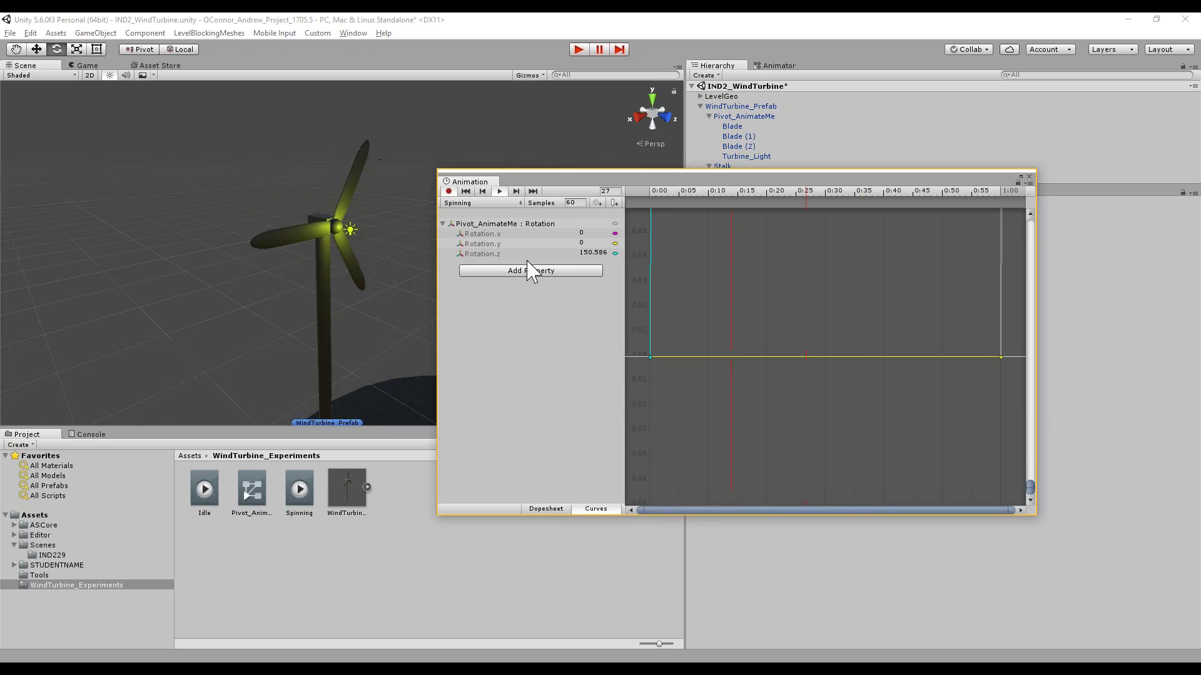
left_click(501, 253)
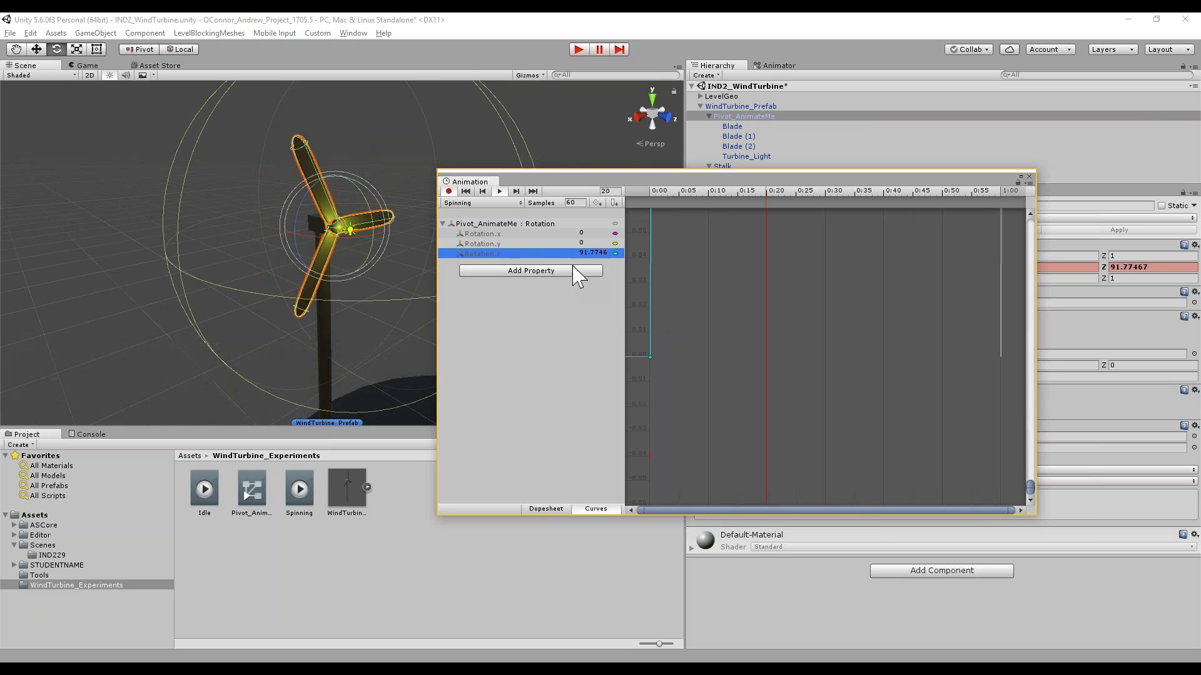
key("f")
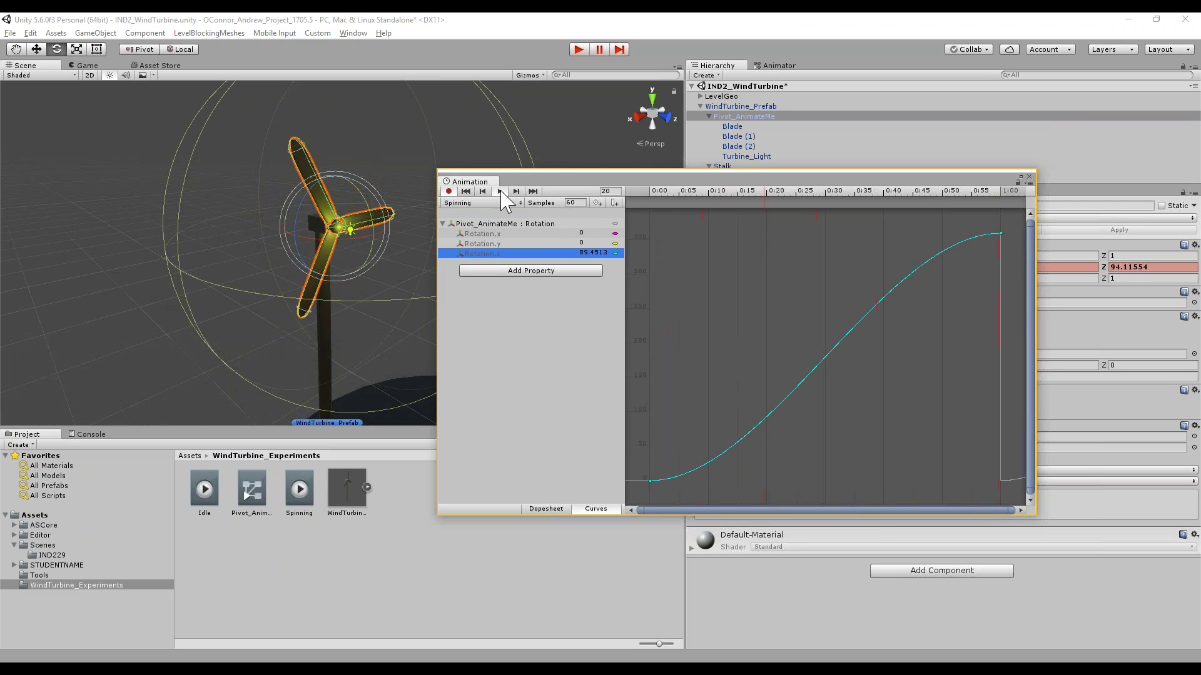
left_click_drag(551, 177, 510, 121)
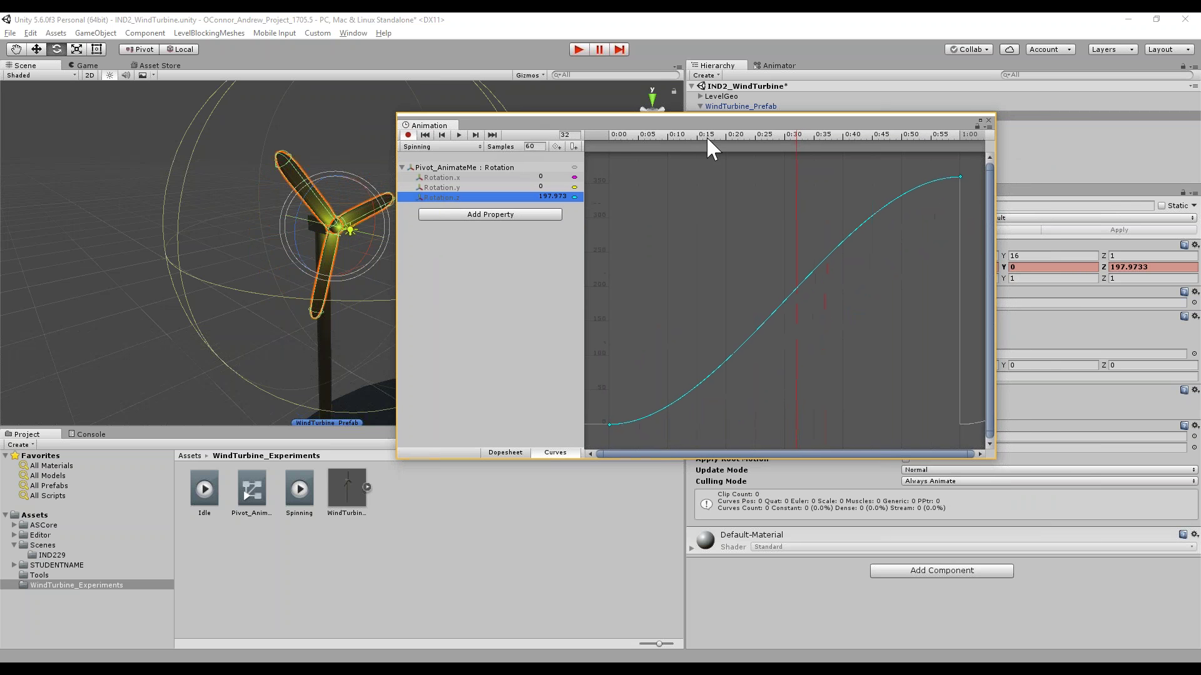
key("space")
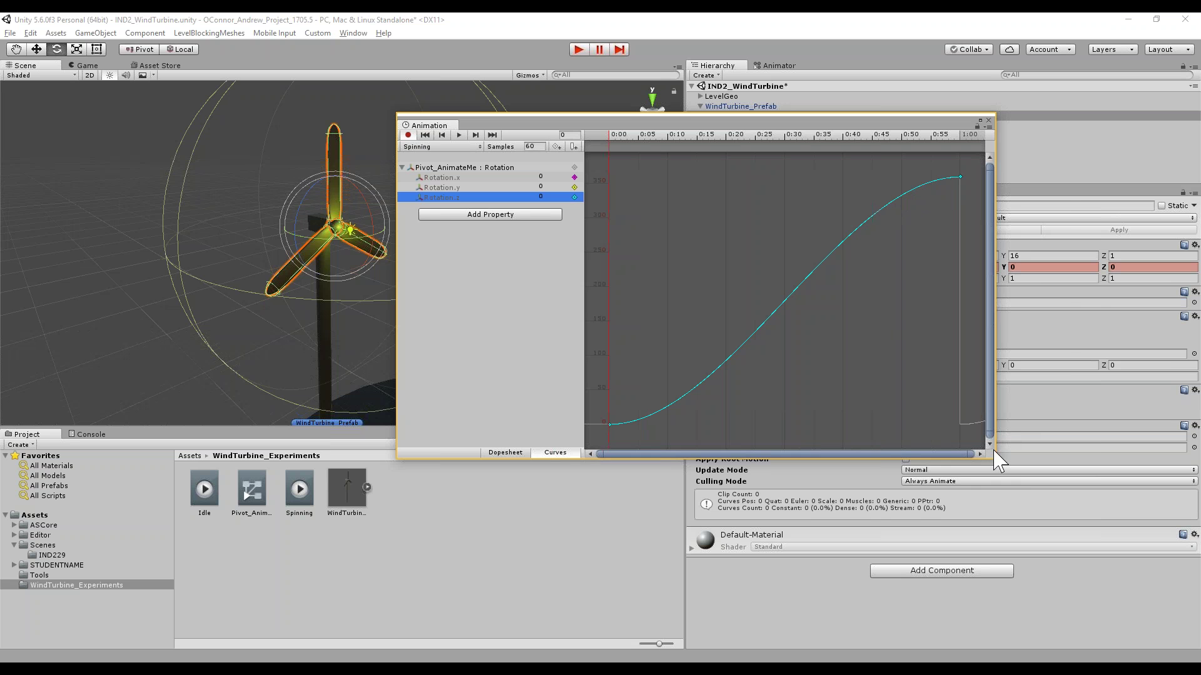
Enlarge and reposition the Animation window, play the Spinning clip and return the playhead to frame 0
left_click_drag(996, 460, 1093, 502)
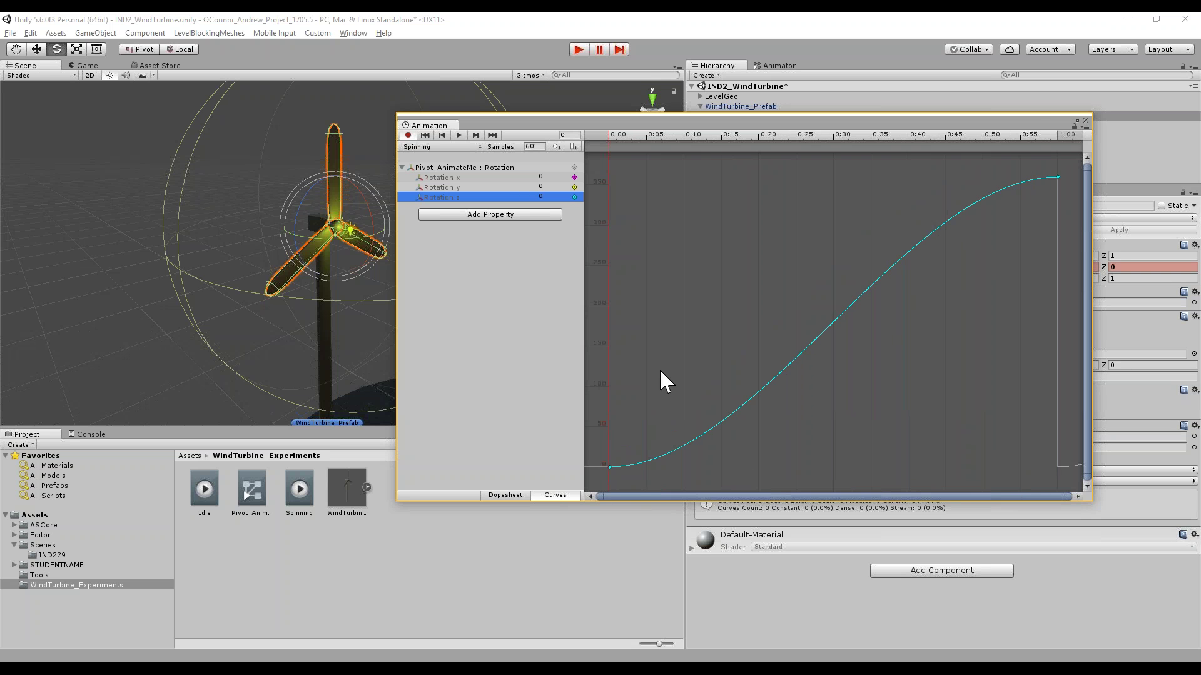
left_click_drag(741, 120, 768, 102)
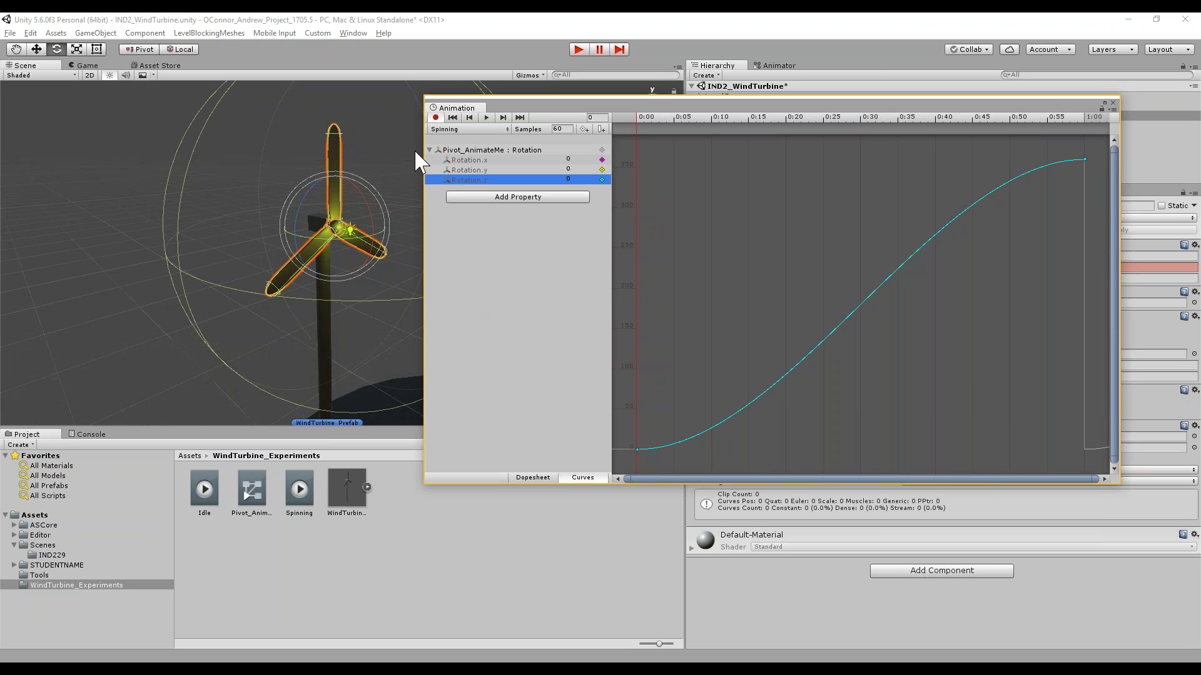
left_click(486, 117)
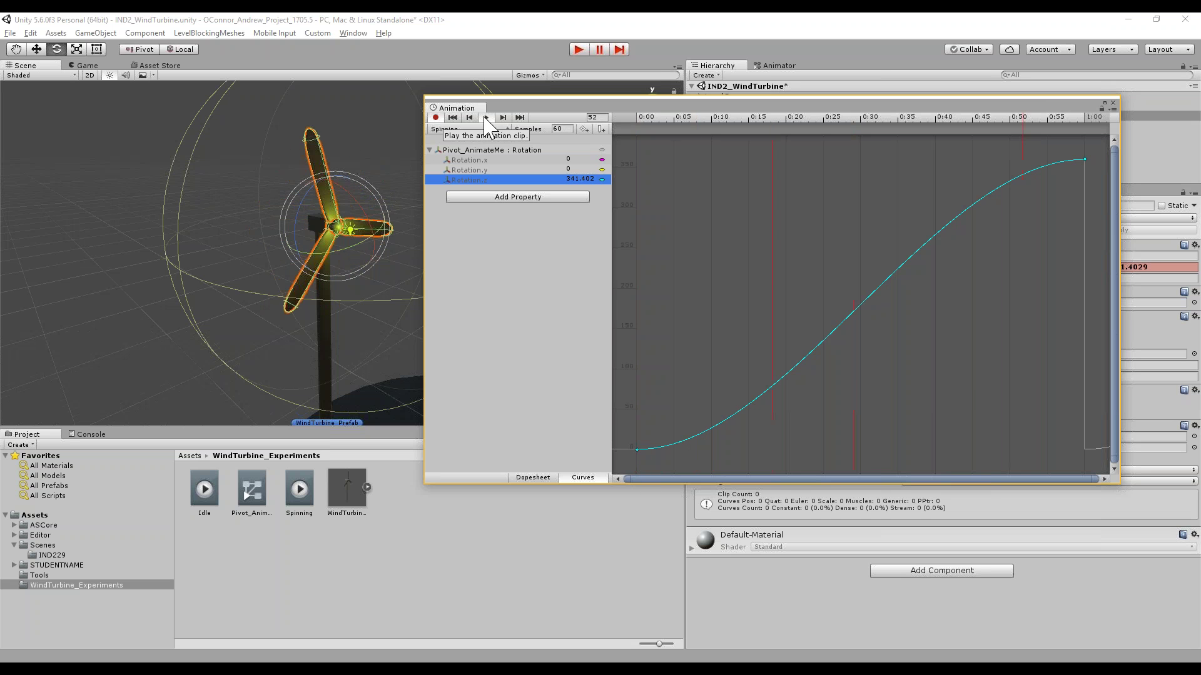
left_click(648, 116)
left_click_drag(649, 114, 625, 137)
left_click_drag(538, 108, 514, 110)
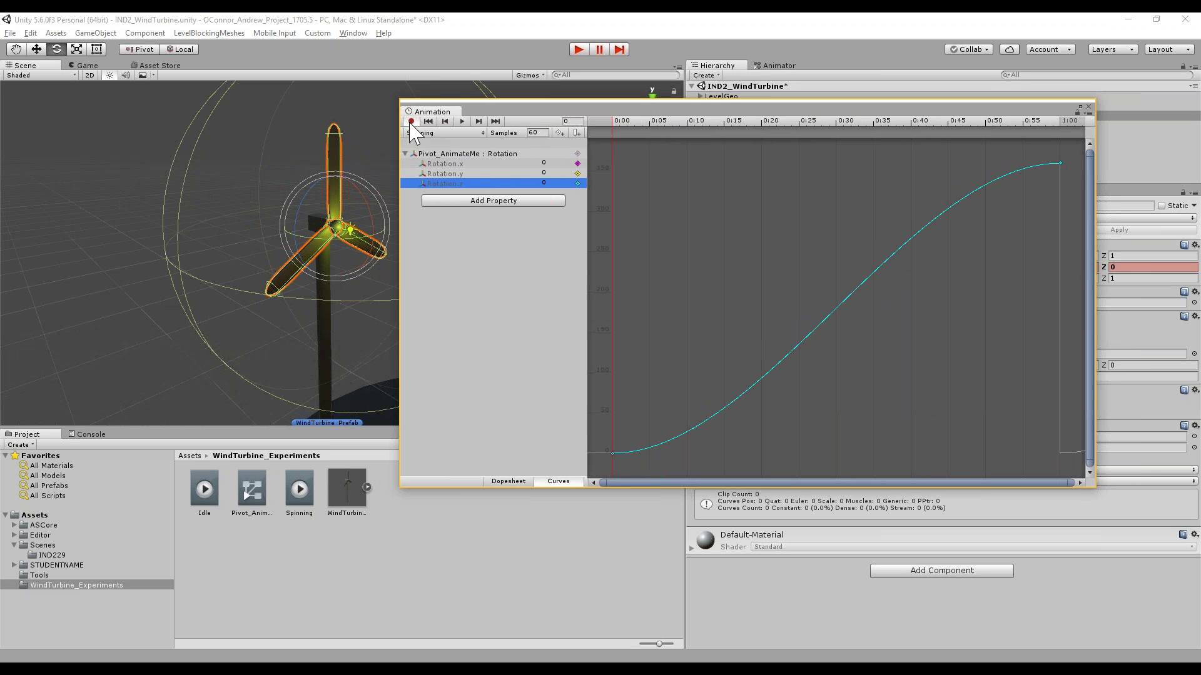
Try the Auto and Flat tangent modes on the Rotation.z curve's first key and adjust its tangent handle
right_click(612, 453)
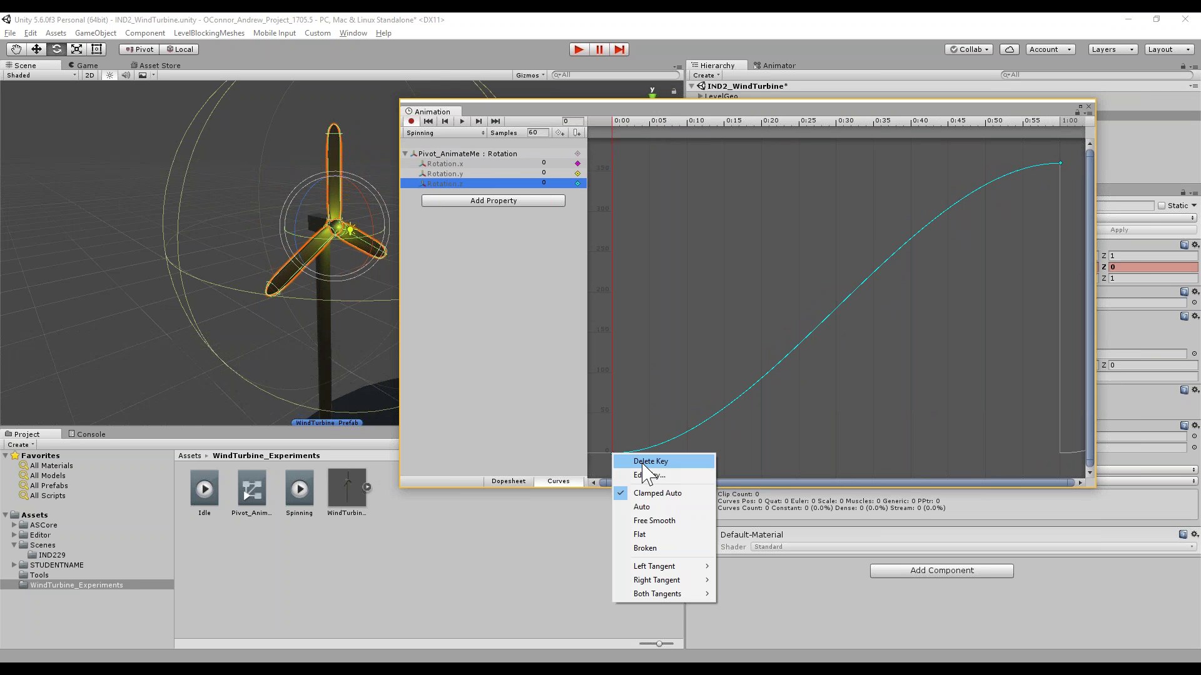
left_click(653, 508)
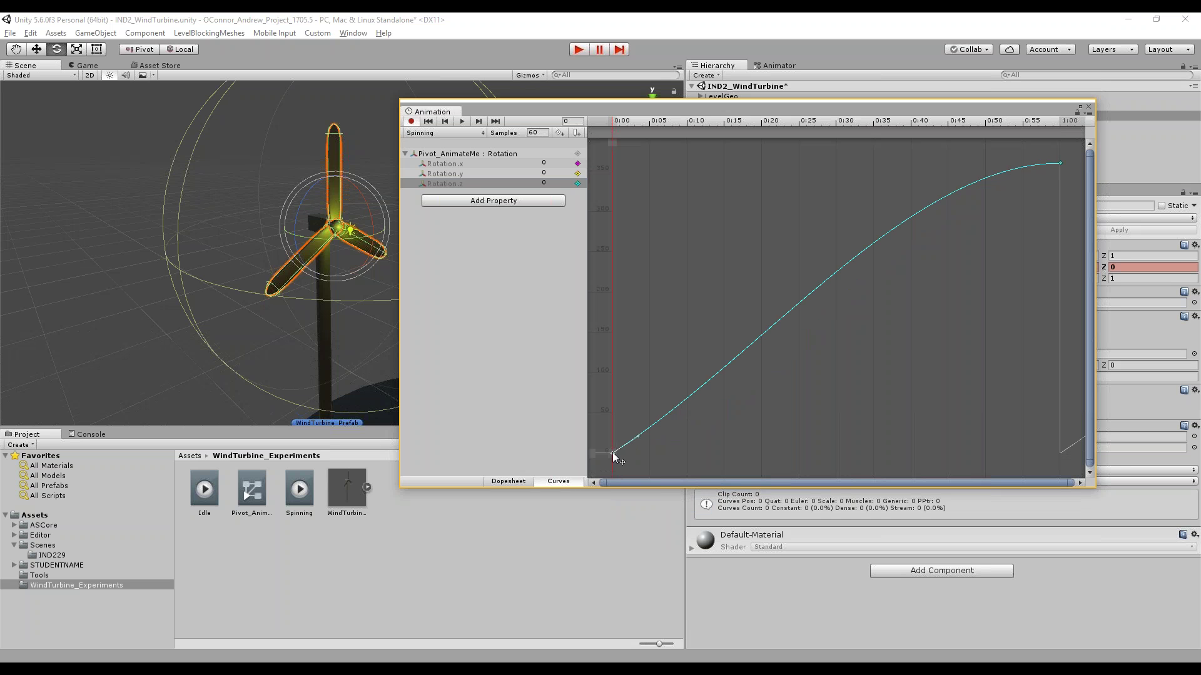
right_click(613, 452)
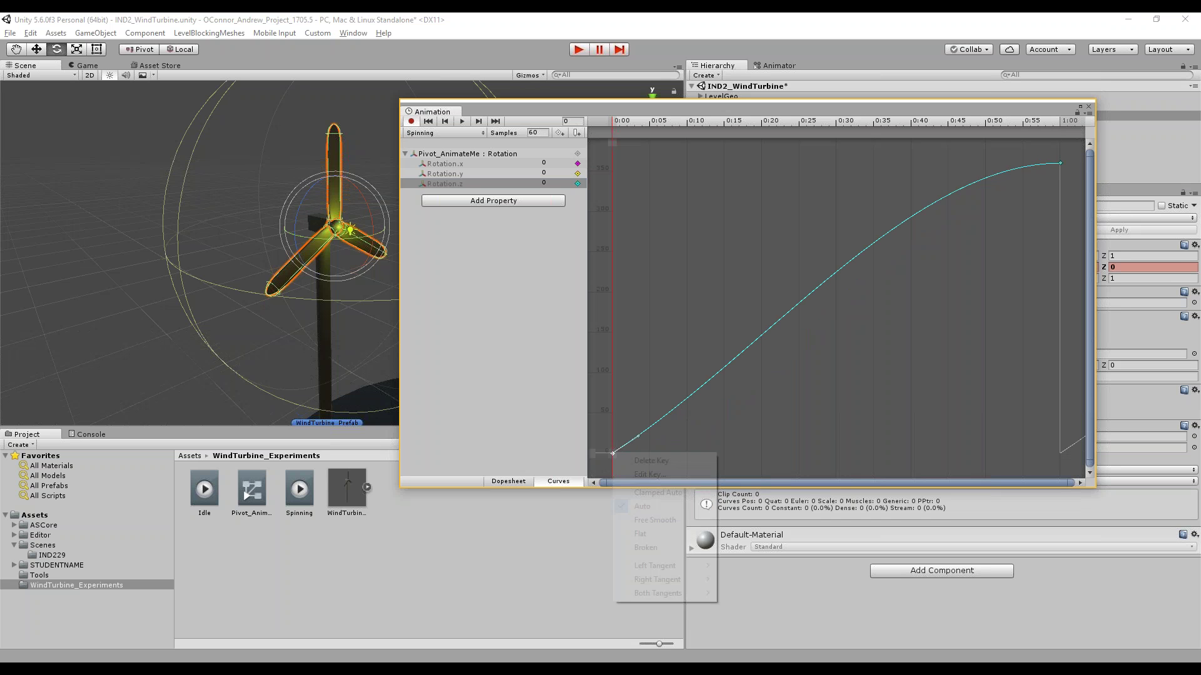
left_click(663, 533)
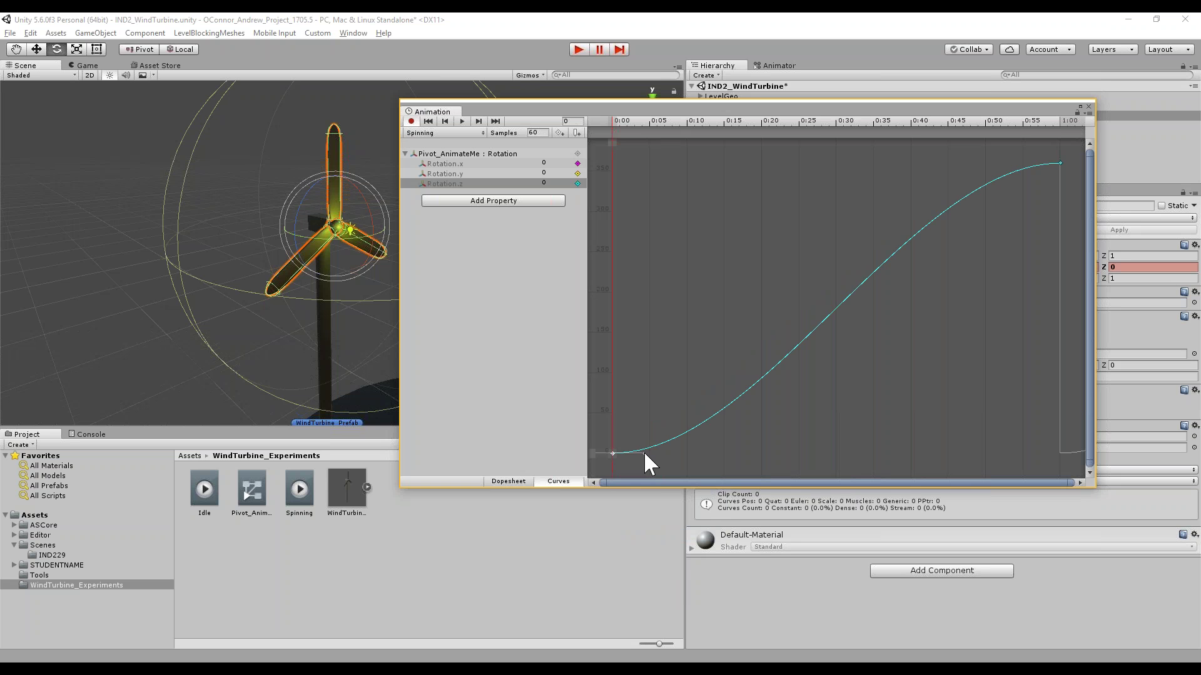
mouse_move(643, 451)
left_mouse_down()
mouse_move(654, 454)
mouse_move(643, 455)
left_mouse_up()
right_click(613, 453)
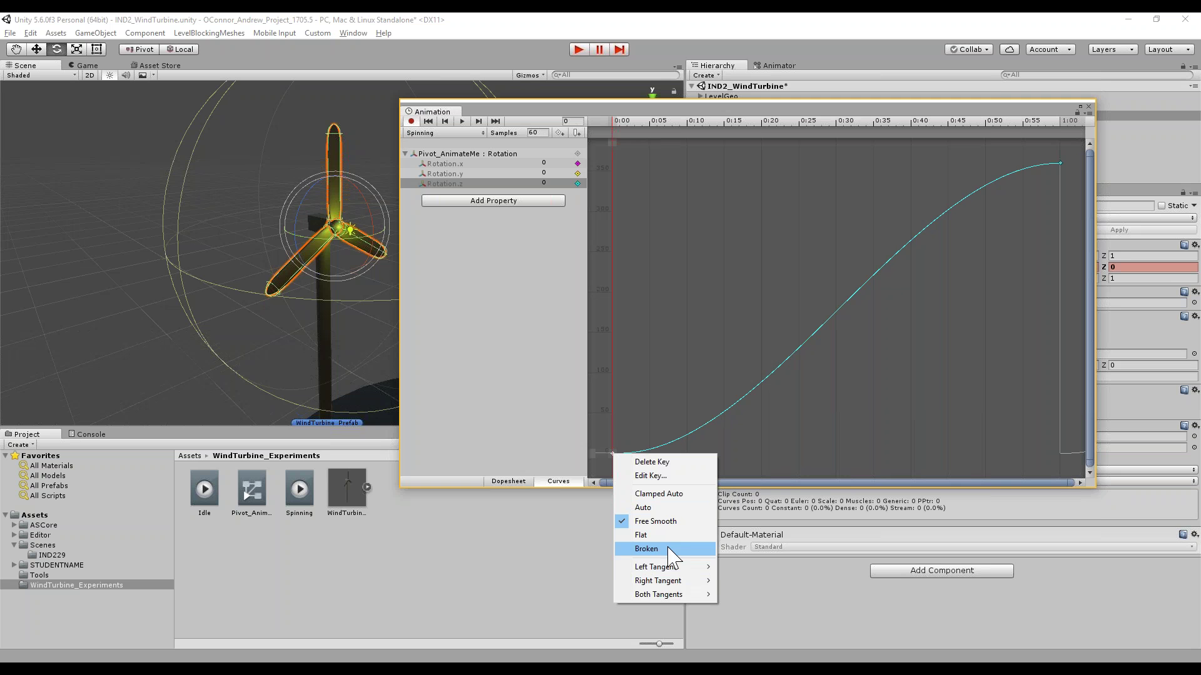
Add a key at frame 30 of the Rotation.z curve and try reshaping it with Broken tangents
right_click(836, 310)
left_click(863, 320)
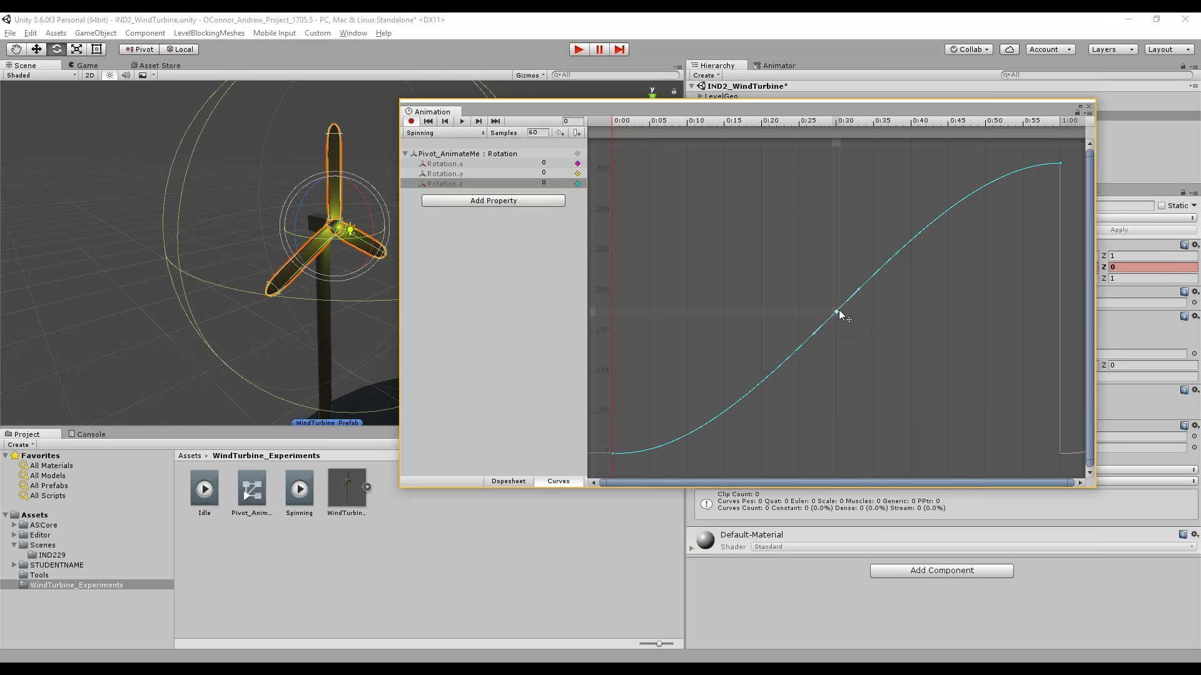
right_click(836, 311)
left_click(870, 405)
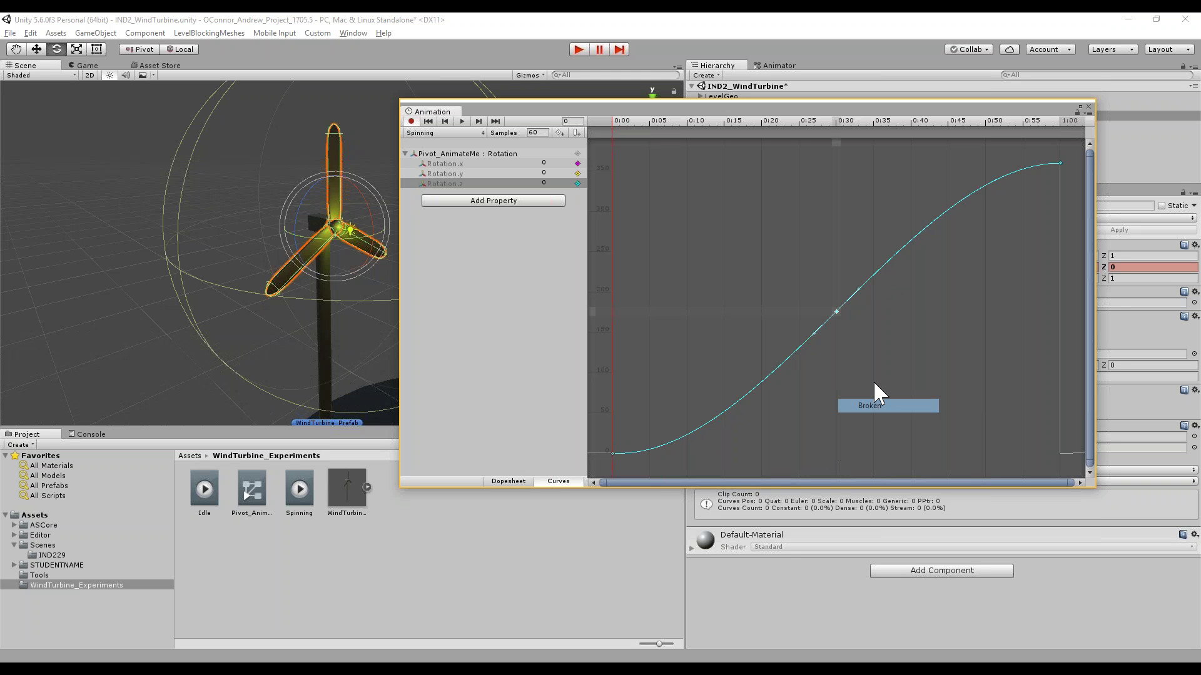
mouse_move(858, 289)
left_mouse_down()
mouse_move(860, 332)
mouse_move(810, 318)
mouse_move(825, 337)
mouse_move(853, 334)
mouse_move(822, 331)
mouse_move(818, 319)
mouse_move(825, 300)
mouse_move(848, 314)
mouse_move(843, 296)
left_mouse_up()
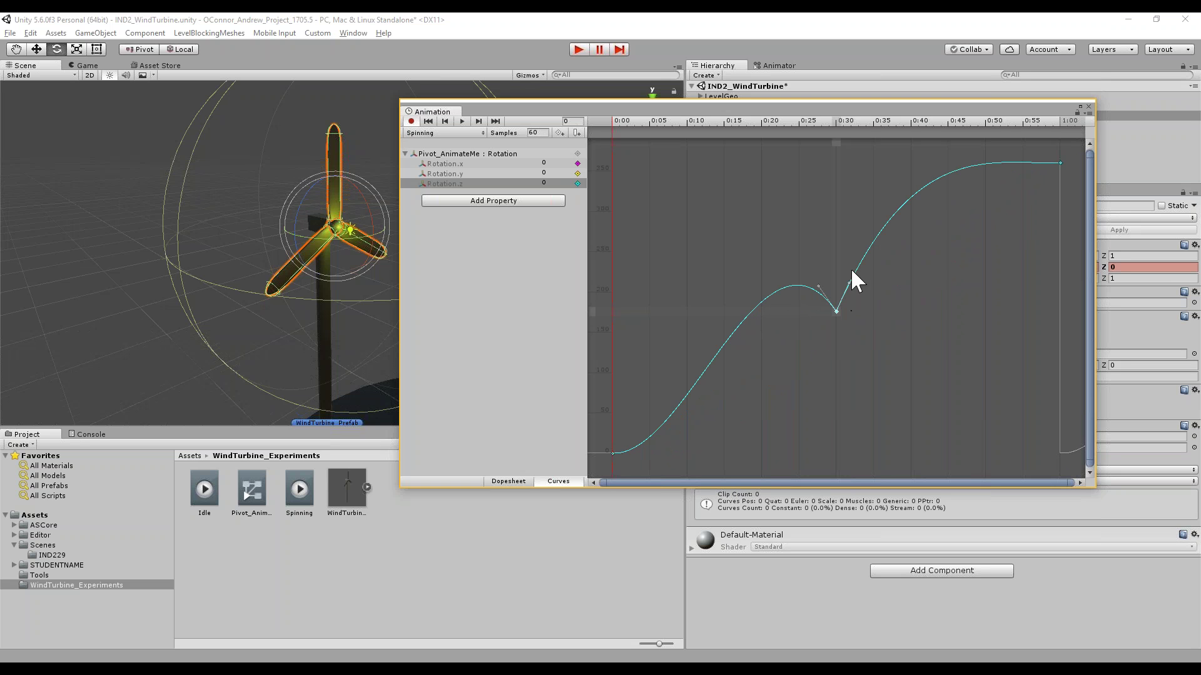
left_click_drag(850, 281, 811, 301)
Set the Rotation.z key at frame 30 to Auto tangents, and delete that key
right_click(836, 311)
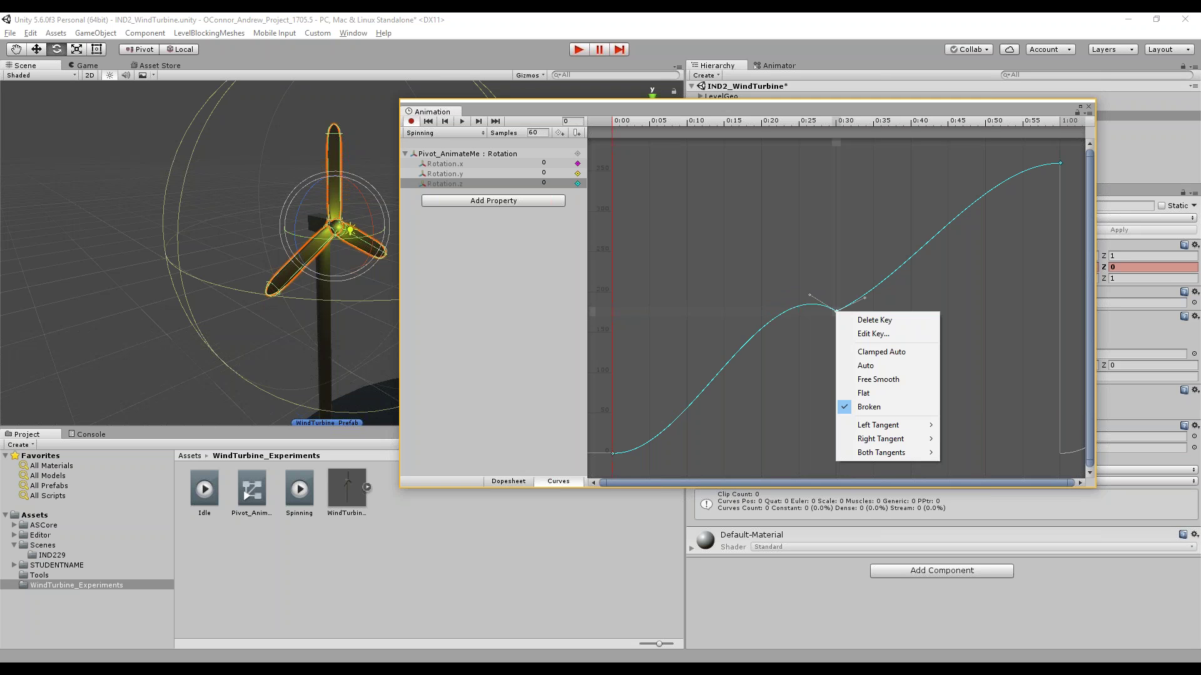
left_click(876, 366)
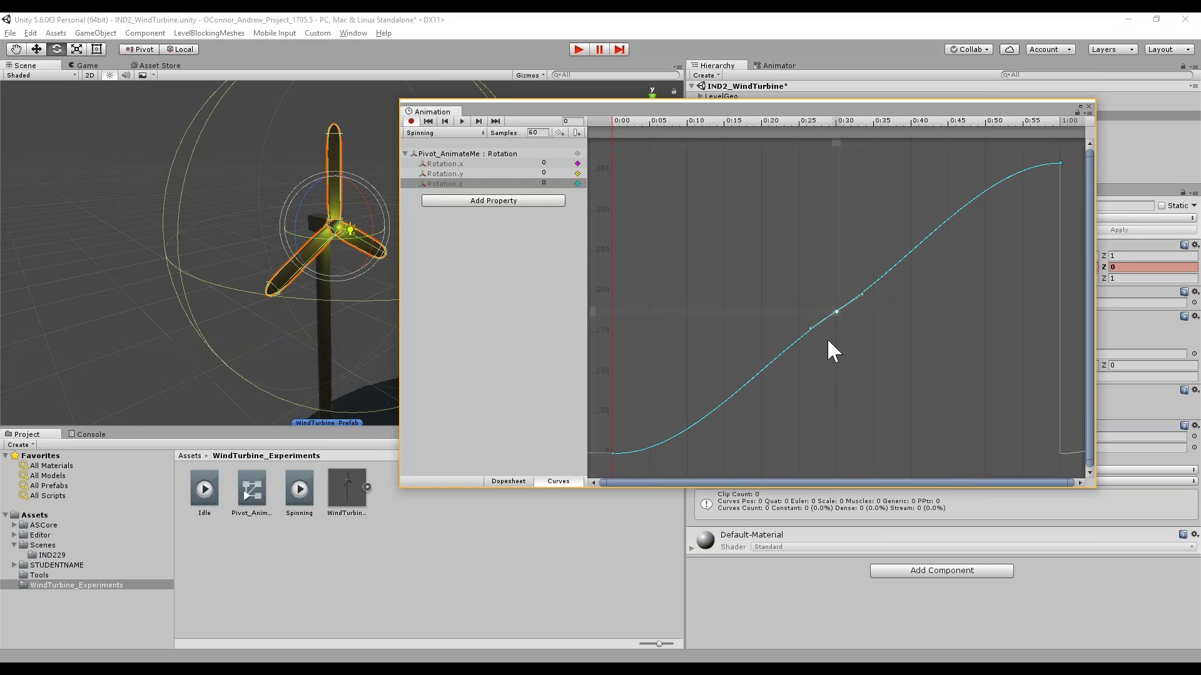
key("Delete")
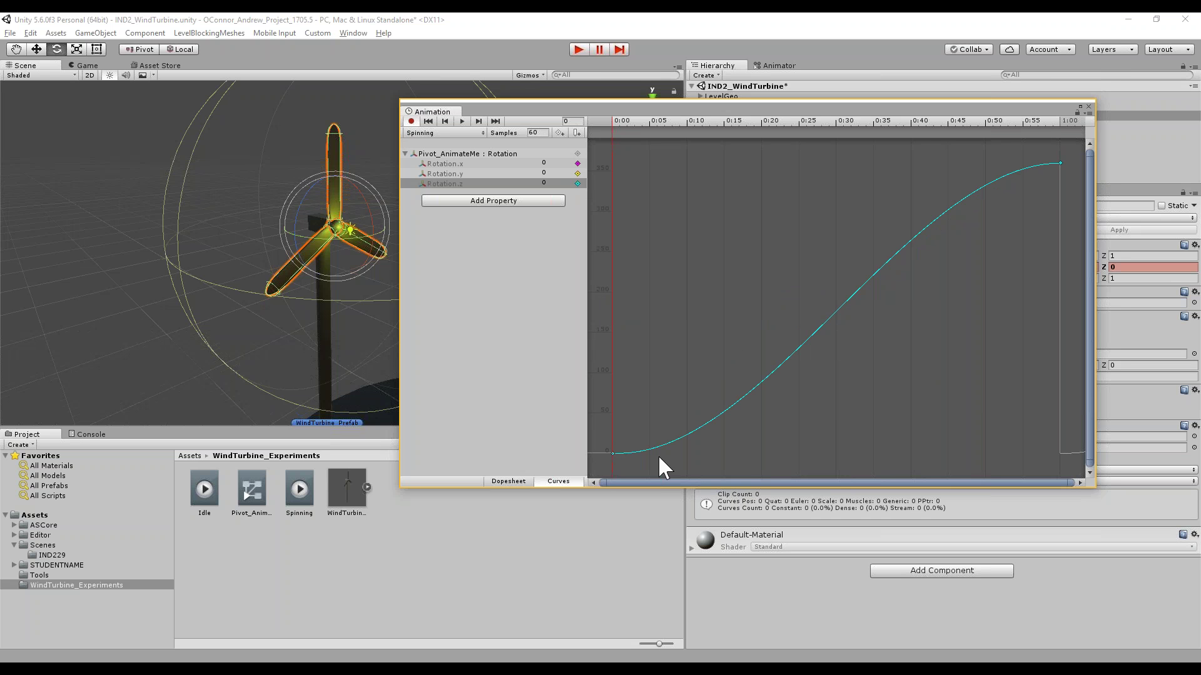
Set the Rotation.z keys at frames 0 and 60 to Auto tangents to make the curve linear
right_click(612, 451)
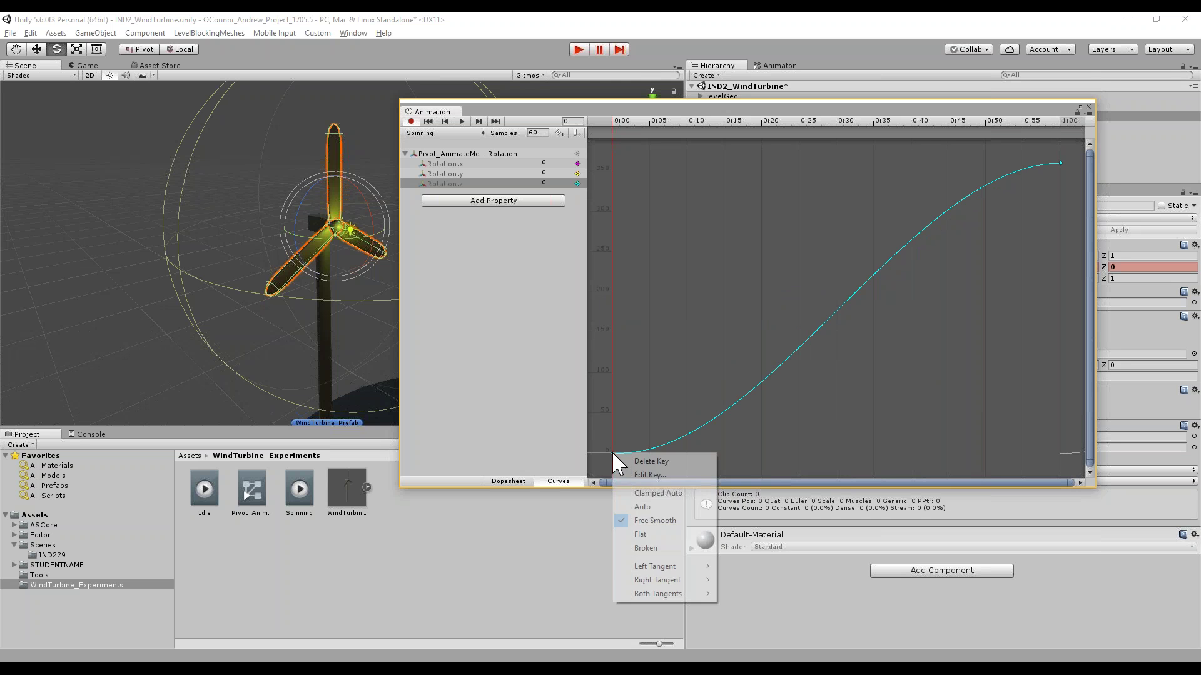
left_click(665, 507)
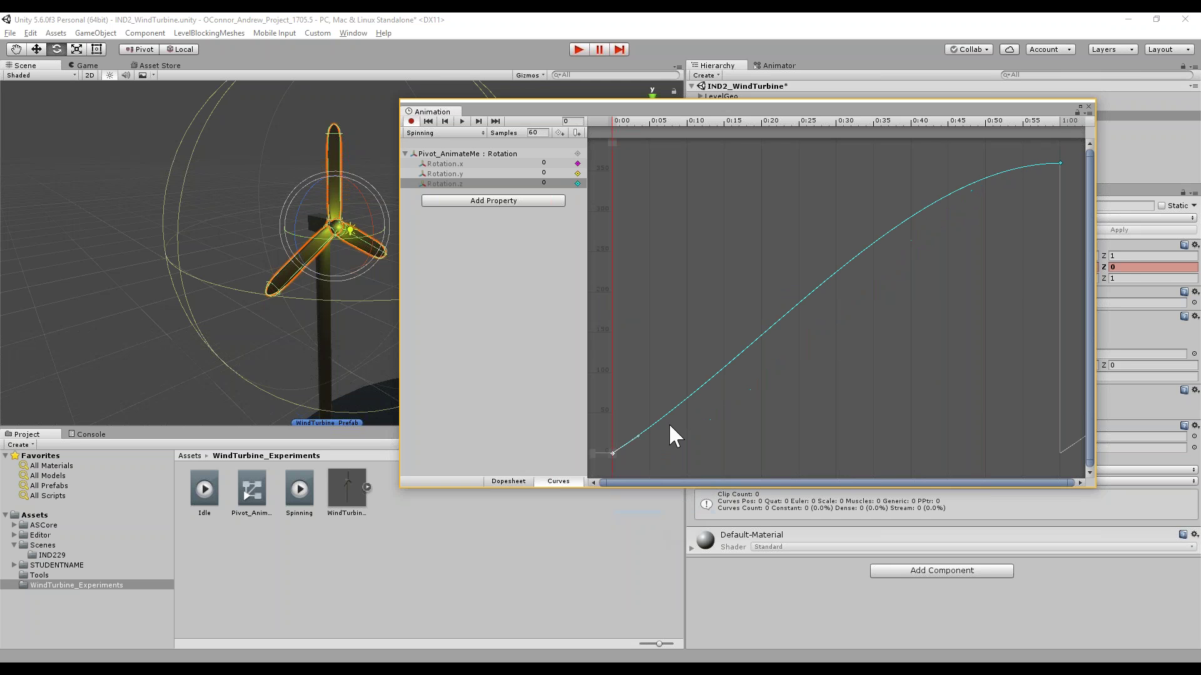
right_click(1060, 161)
left_click(1089, 217)
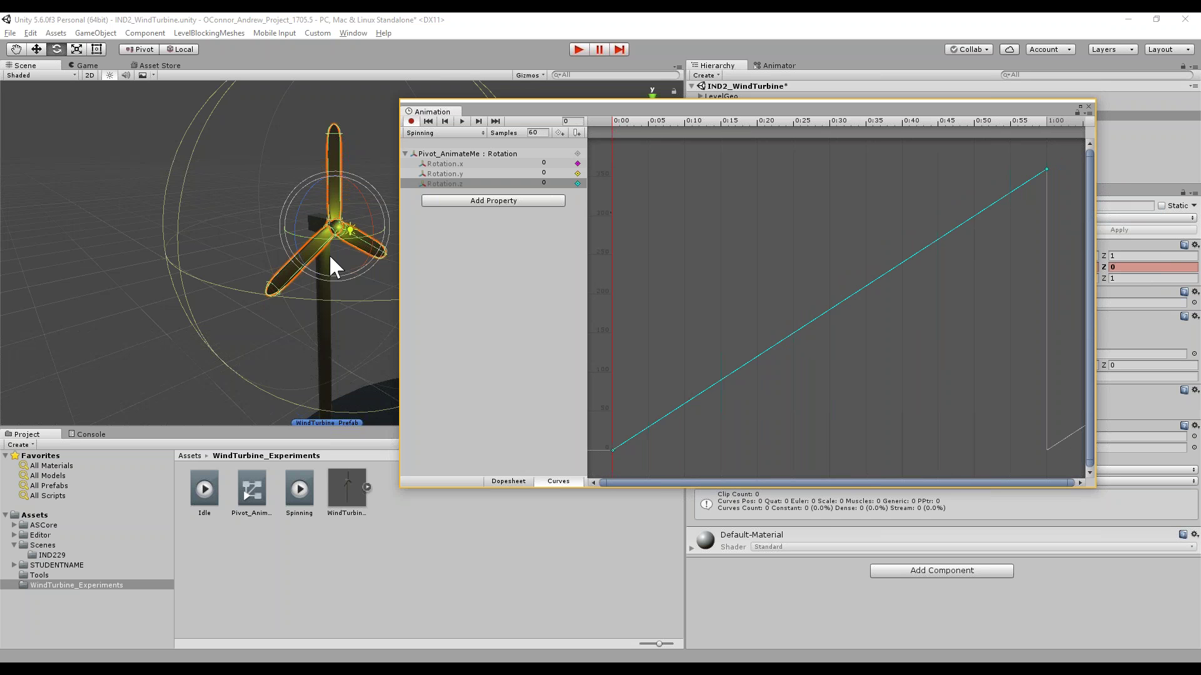
Play the Spinning clip with nothing selected, examine the blades' rotation and return the playhead to frame 0
left_click_drag(599, 113, 649, 127)
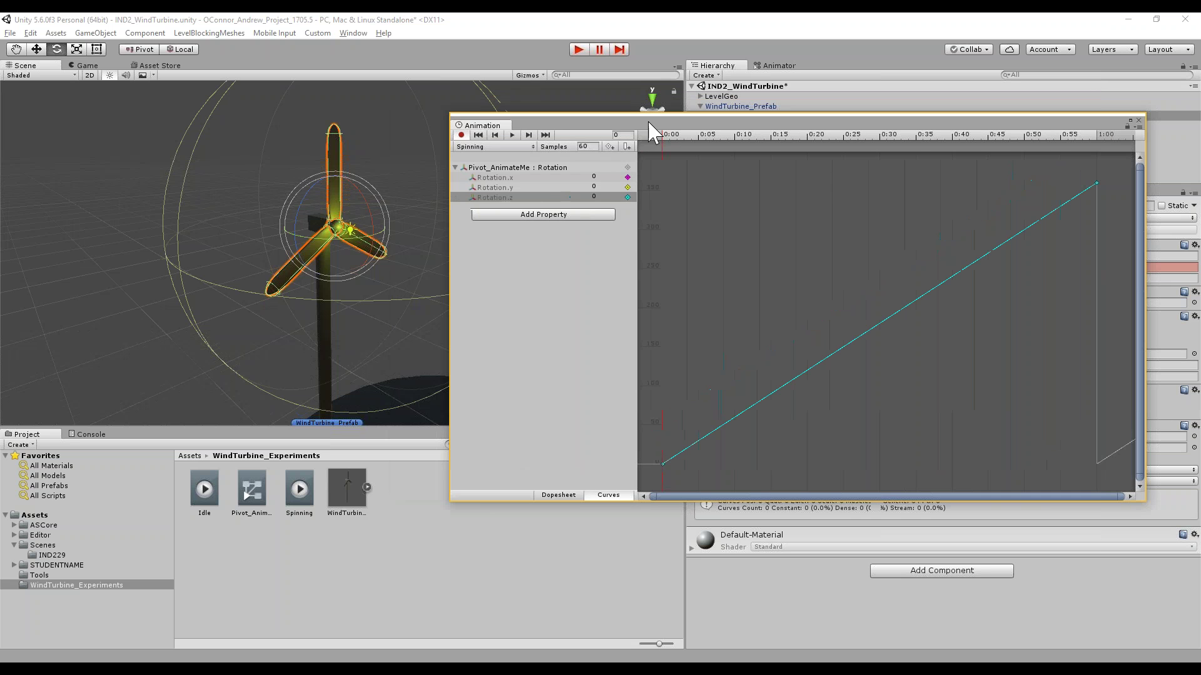
left_click(512, 135)
left_click(91, 306)
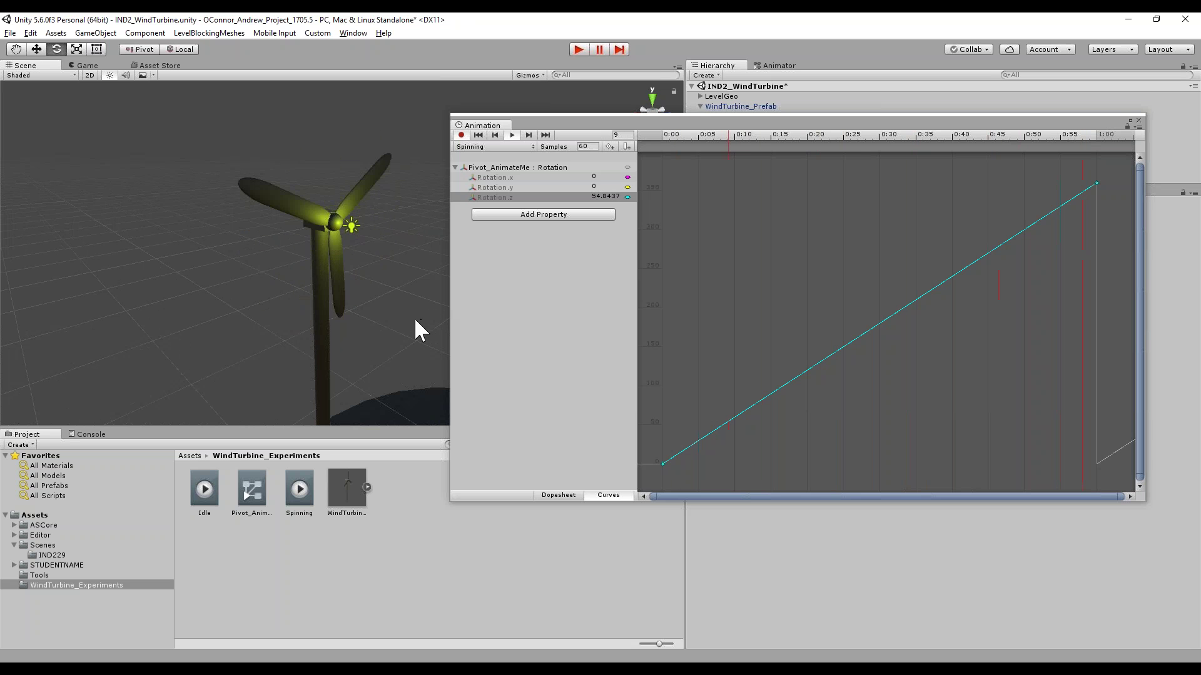
middle_click_drag(400, 318, 367, 318)
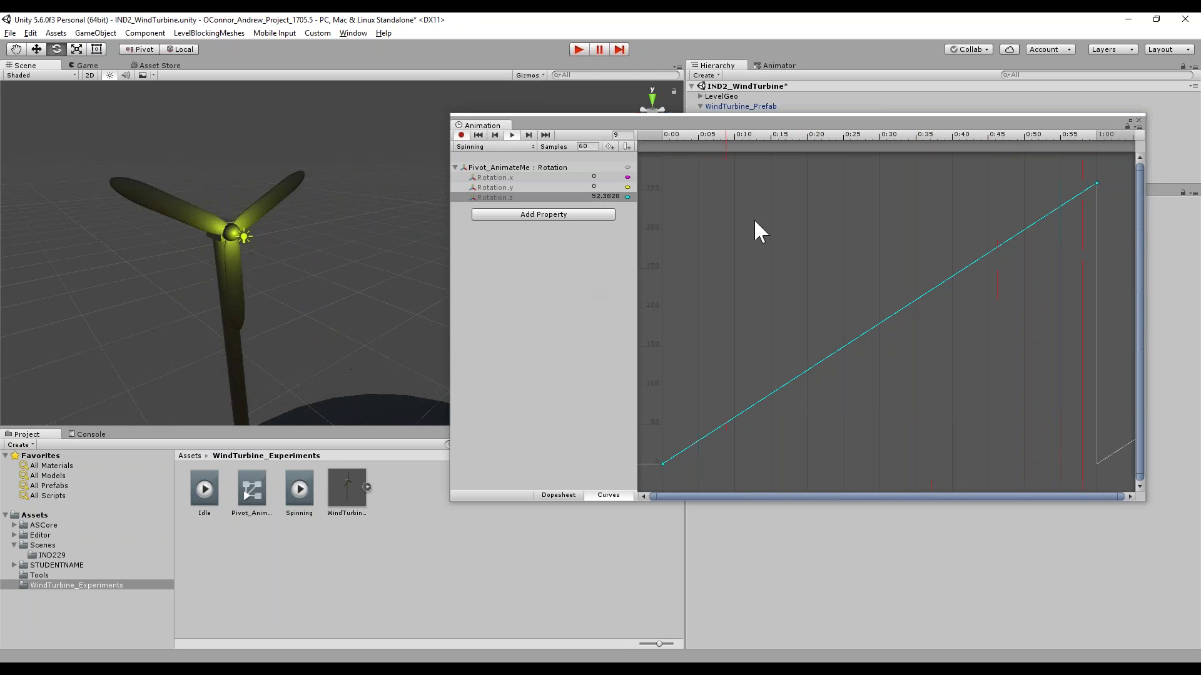
left_click(779, 136)
left_click_drag(707, 134, 664, 135)
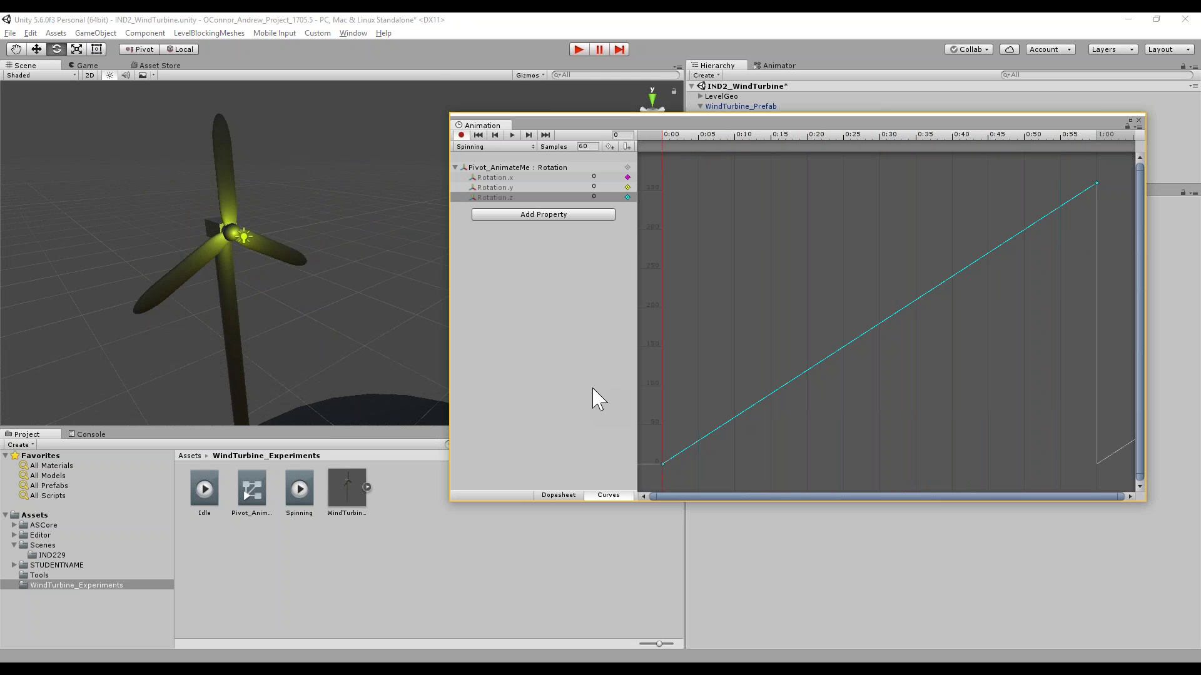
Add Turbine_Light's Light Range property to the Spinning clip
left_click(508, 215)
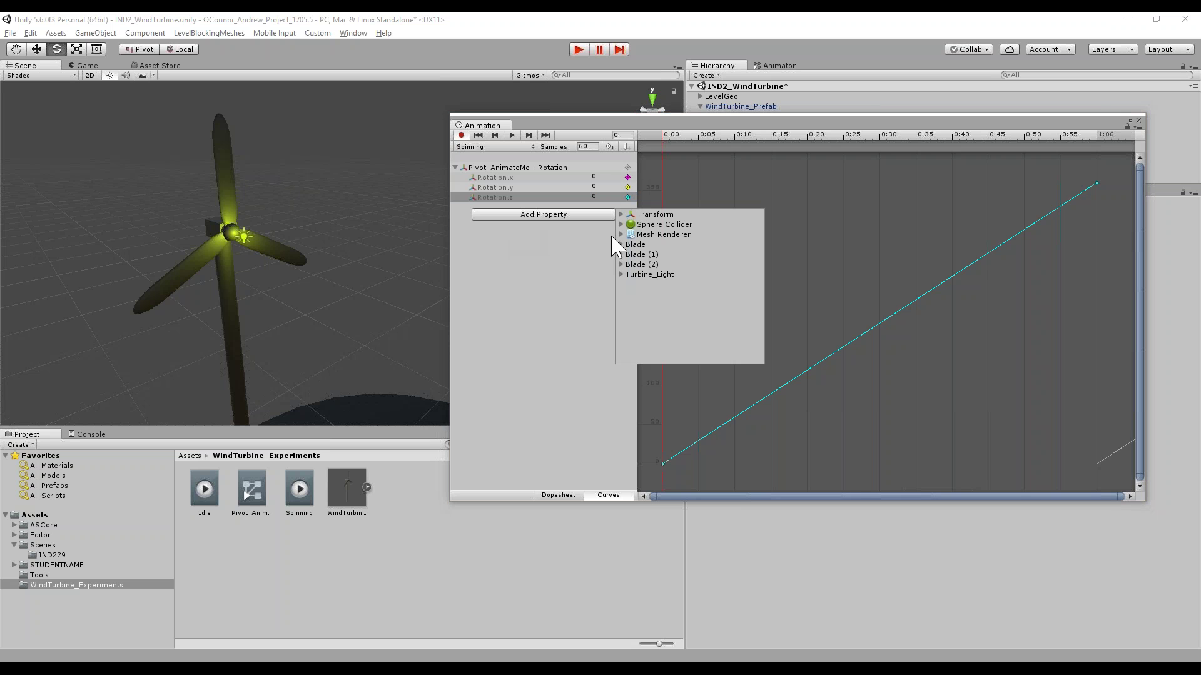
left_click(621, 275)
left_click(630, 304)
scroll(675, 331, "down", 1)
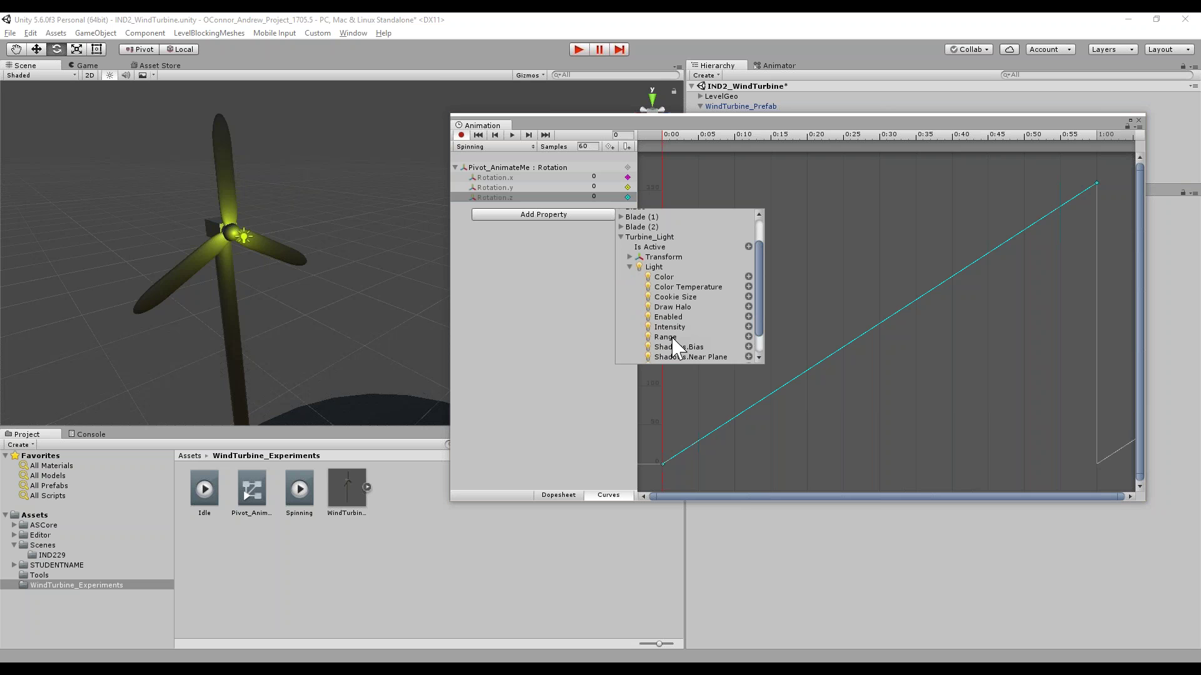
left_click(749, 337)
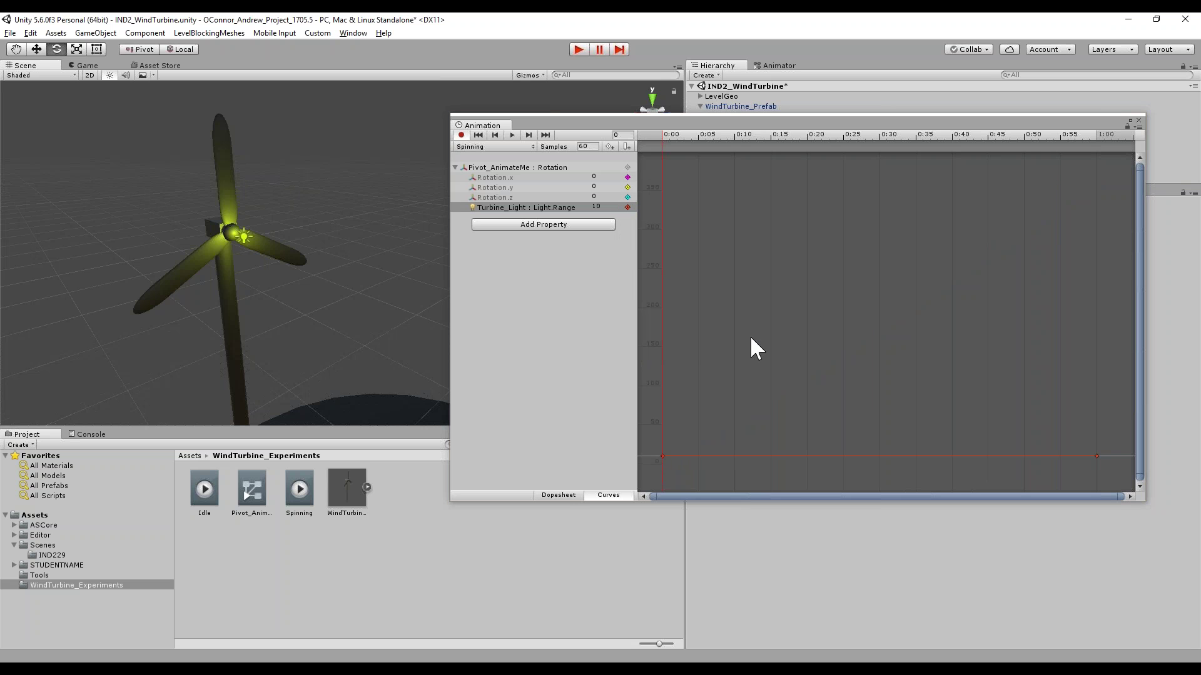
Compare the Spinning clip's dopesheet keys with its Rotation.z curve, ending on the dopesheet
left_click(563, 495)
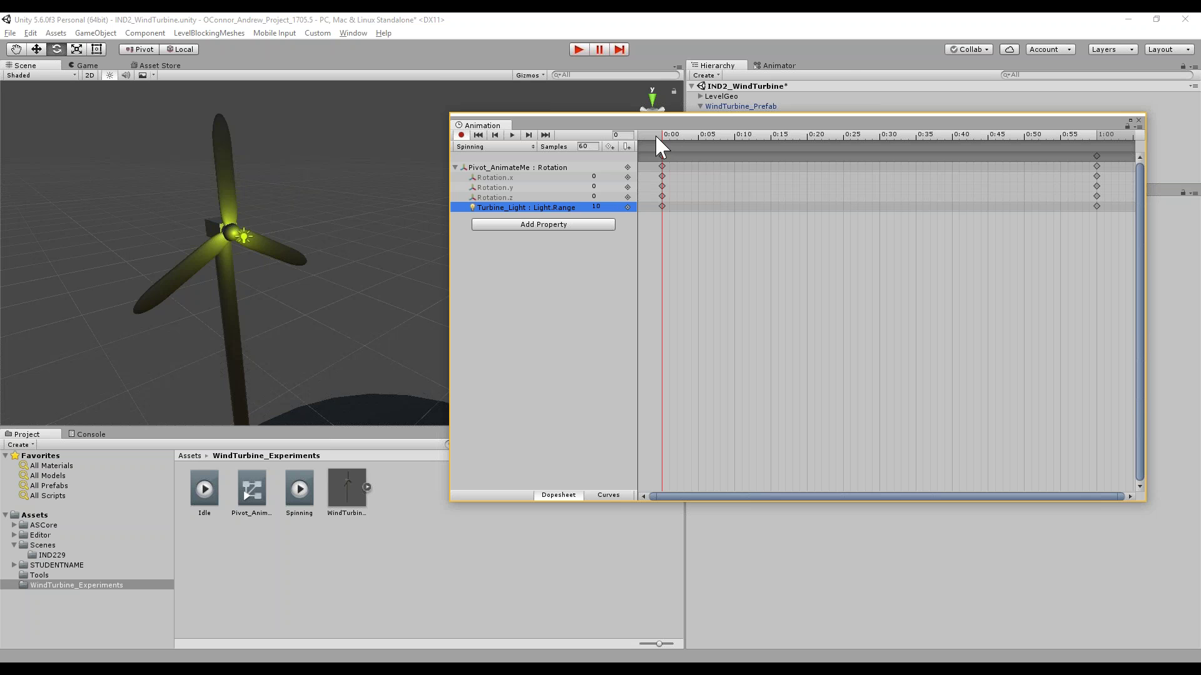
left_click(607, 495)
left_click(500, 197)
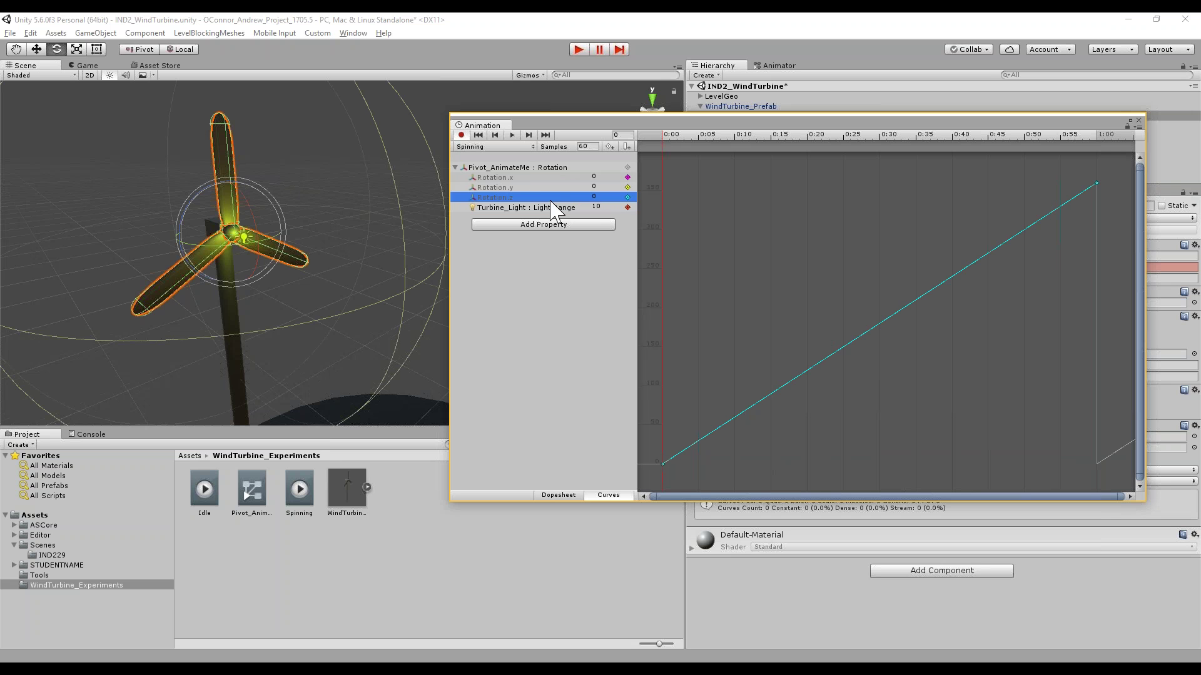
left_click(558, 496)
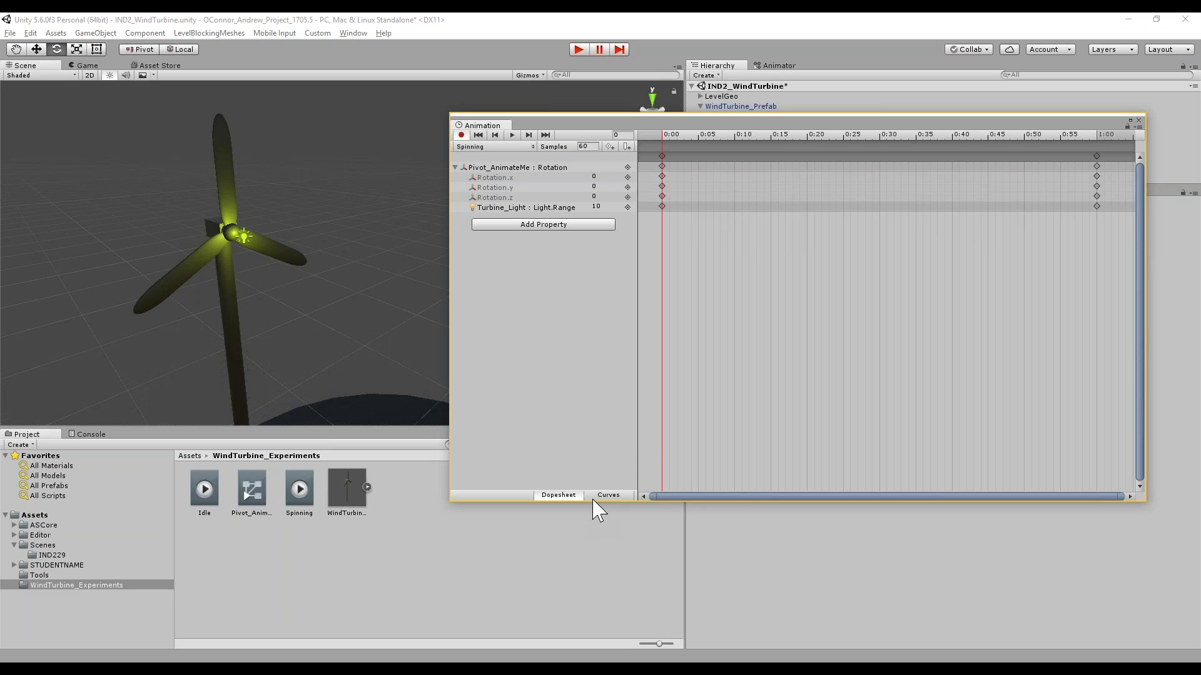
Set Turbine_Light's Light.Range to 15 at frame 30 of the Spinning clip, and preview the clip
left_click_drag(666, 140, 881, 133)
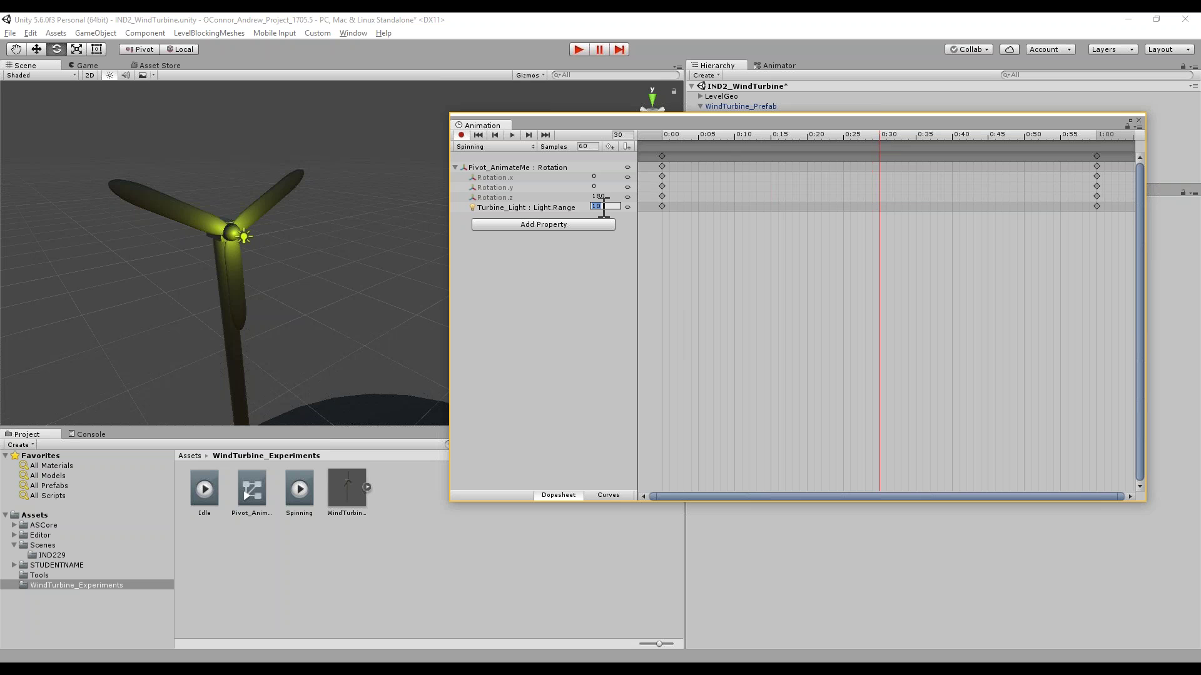
type("15")
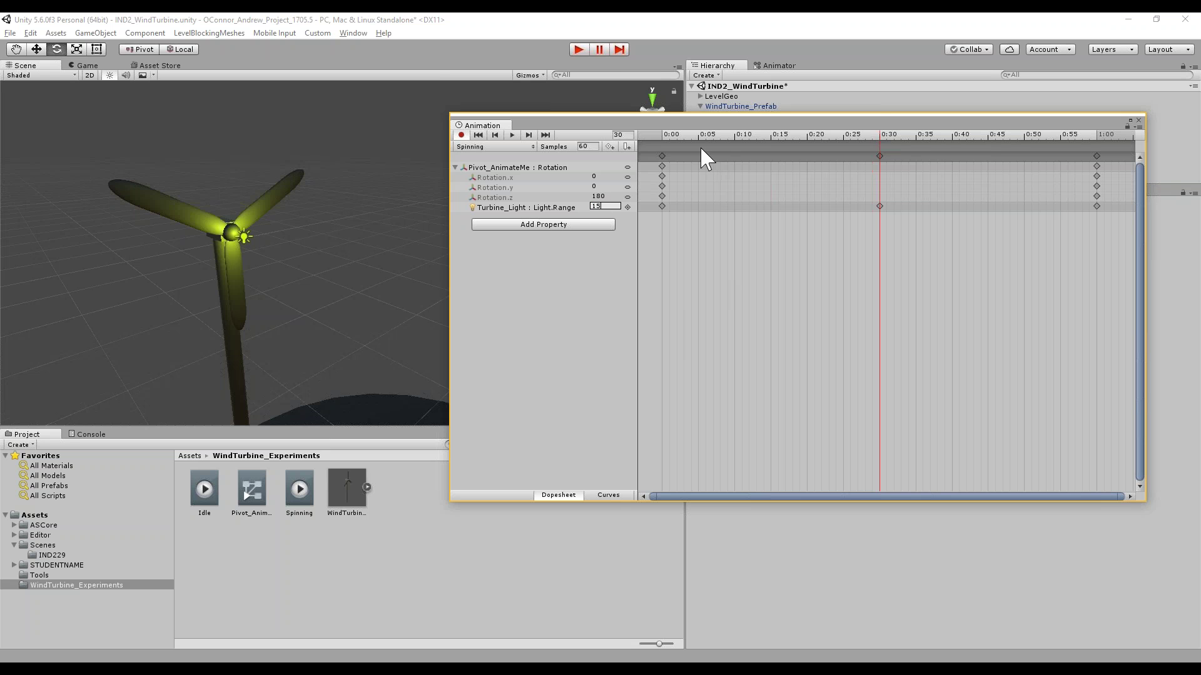
left_click_drag(694, 136, 1102, 167)
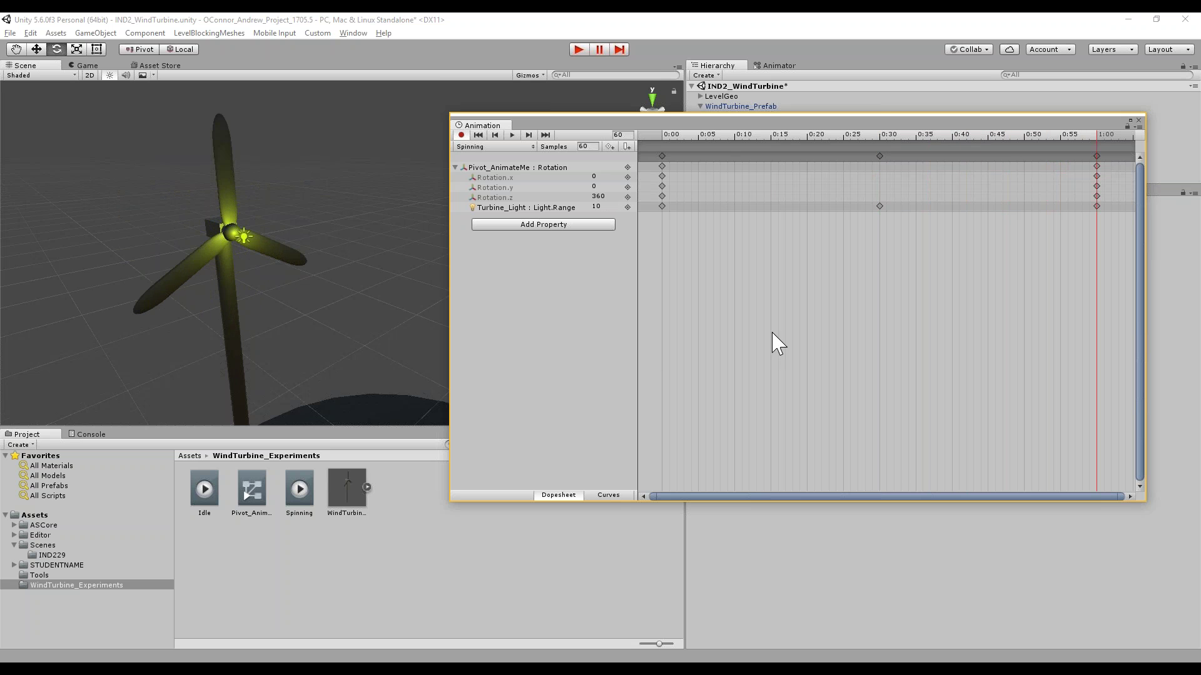
left_click(514, 136)
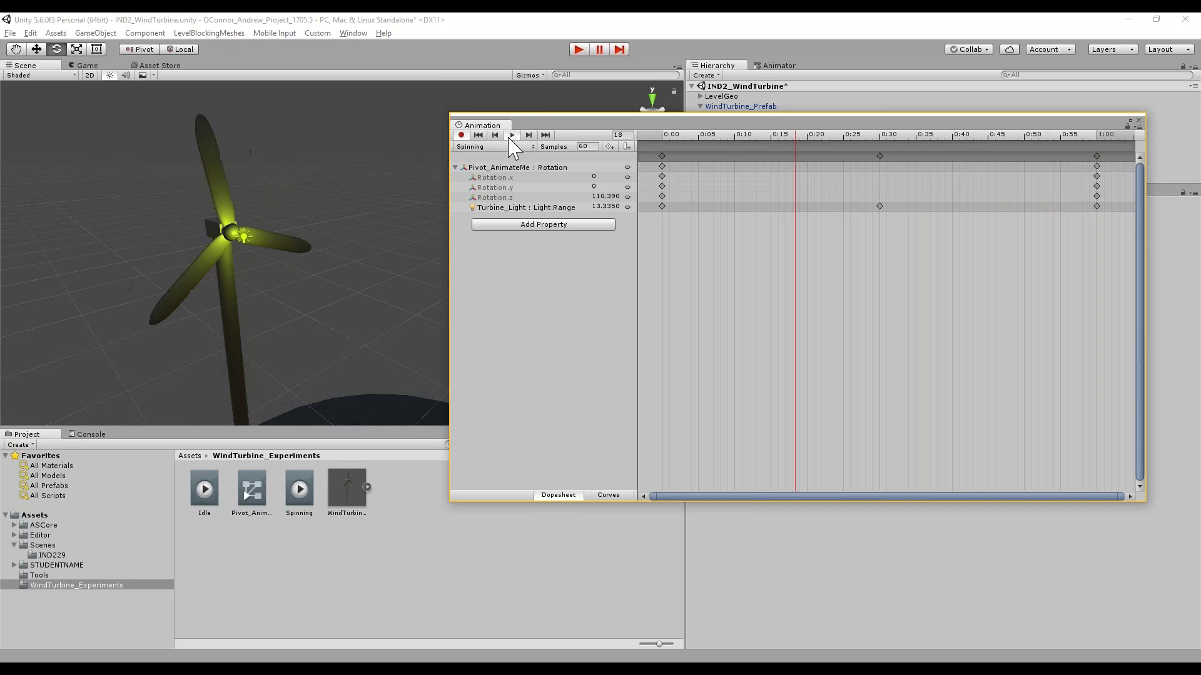
scroll(350, 243, "down", 3)
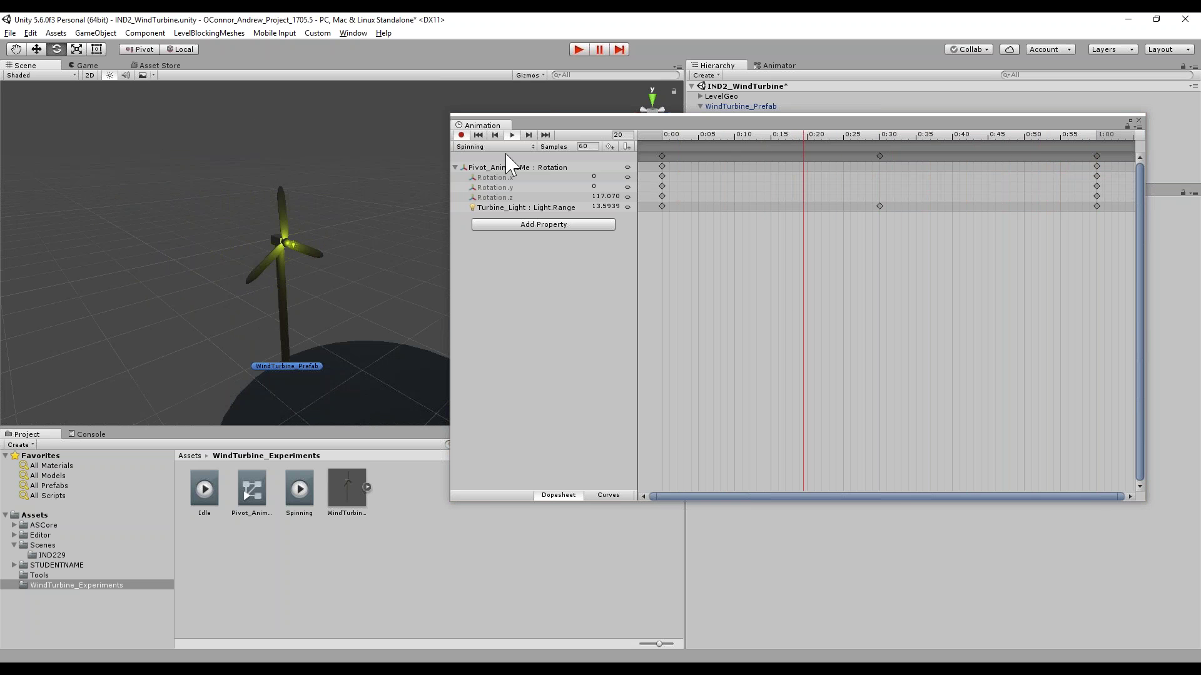
Set Turbine_Light's Light.Range to 20 at frame 30 and preview the Spinning clip from frame 0
left_click(726, 135)
left_click_drag(719, 136, 880, 135)
left_click(604, 206)
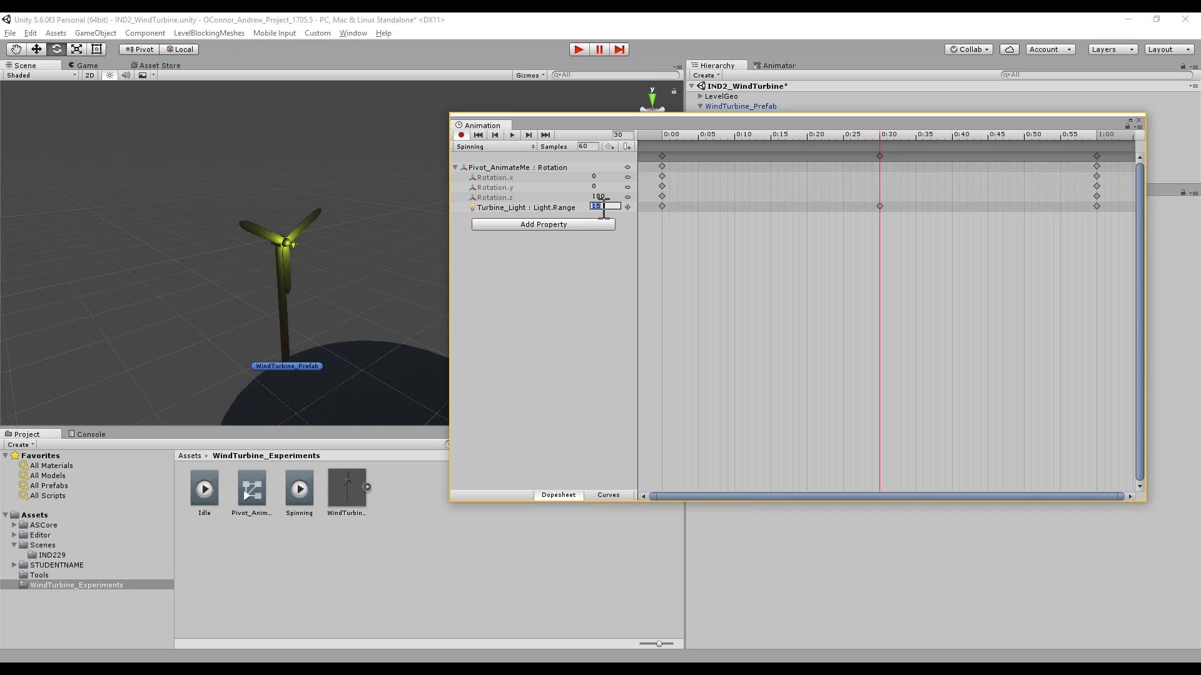
type("20")
left_click(372, 178)
left_click(662, 133)
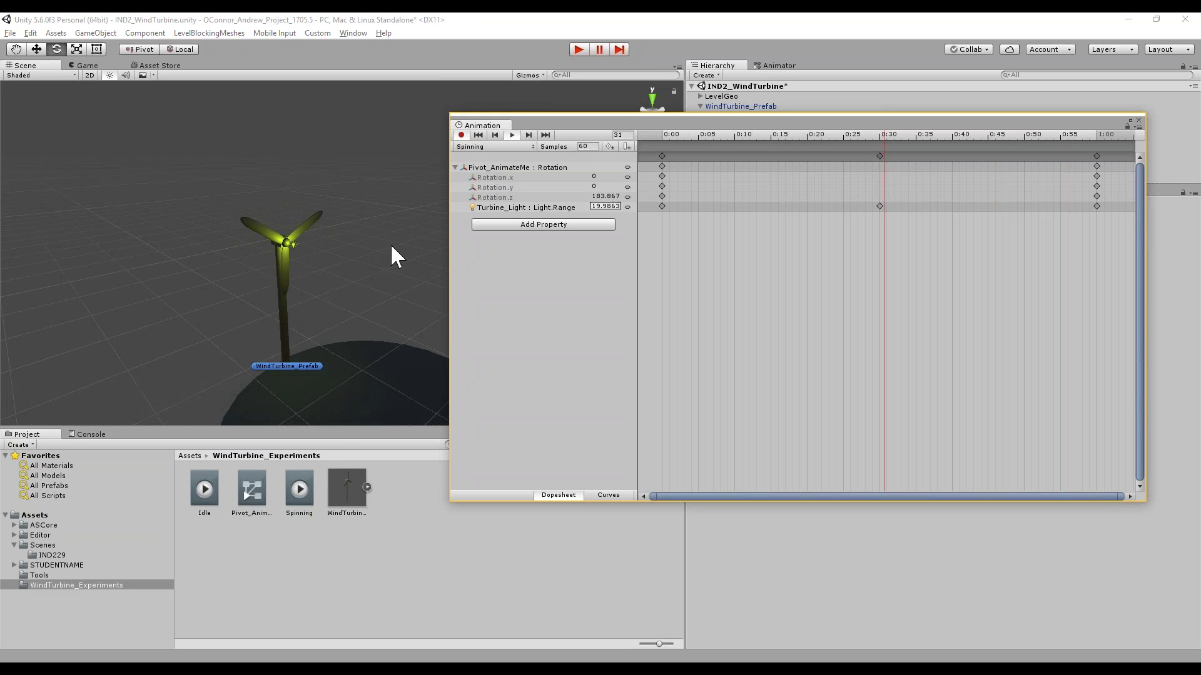
Replay the Spinning clip from frame 0 while viewing the turbine up close
left_click_drag(392, 244, 334, 310, "alt")
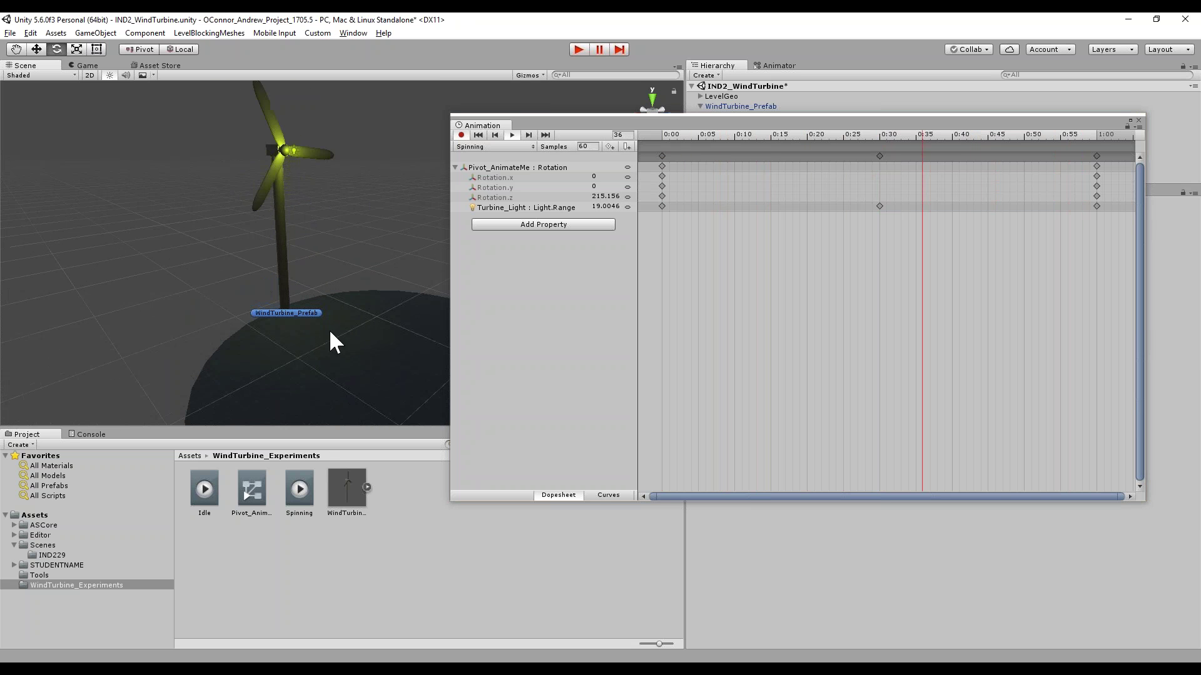
left_click(478, 135)
key("space")
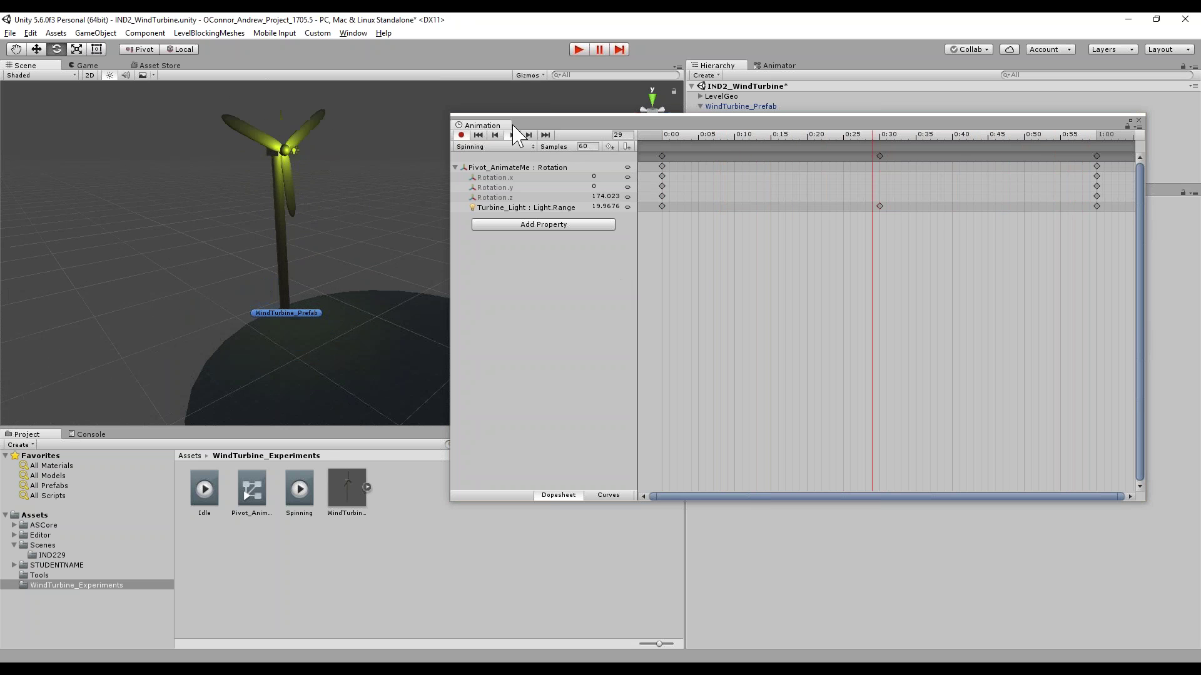
Examine Turbine_Light's Light.Range animation curve in the Spinning clip, framed to fit
left_click(594, 496)
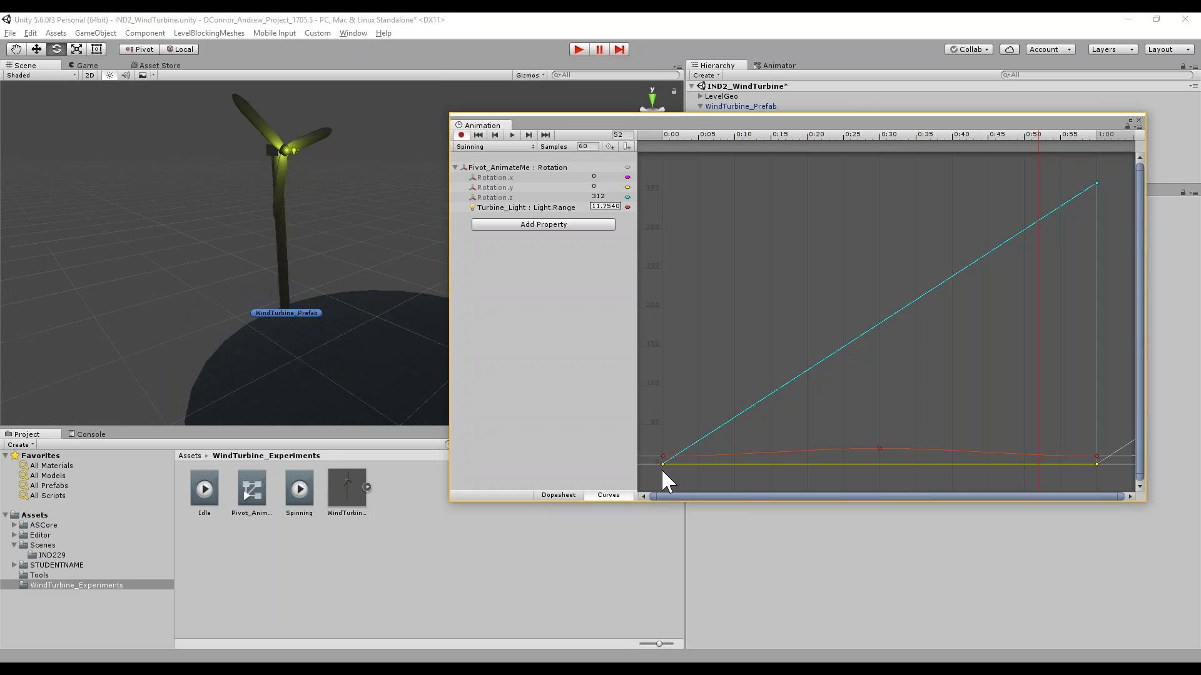
left_click(531, 208)
key("f")
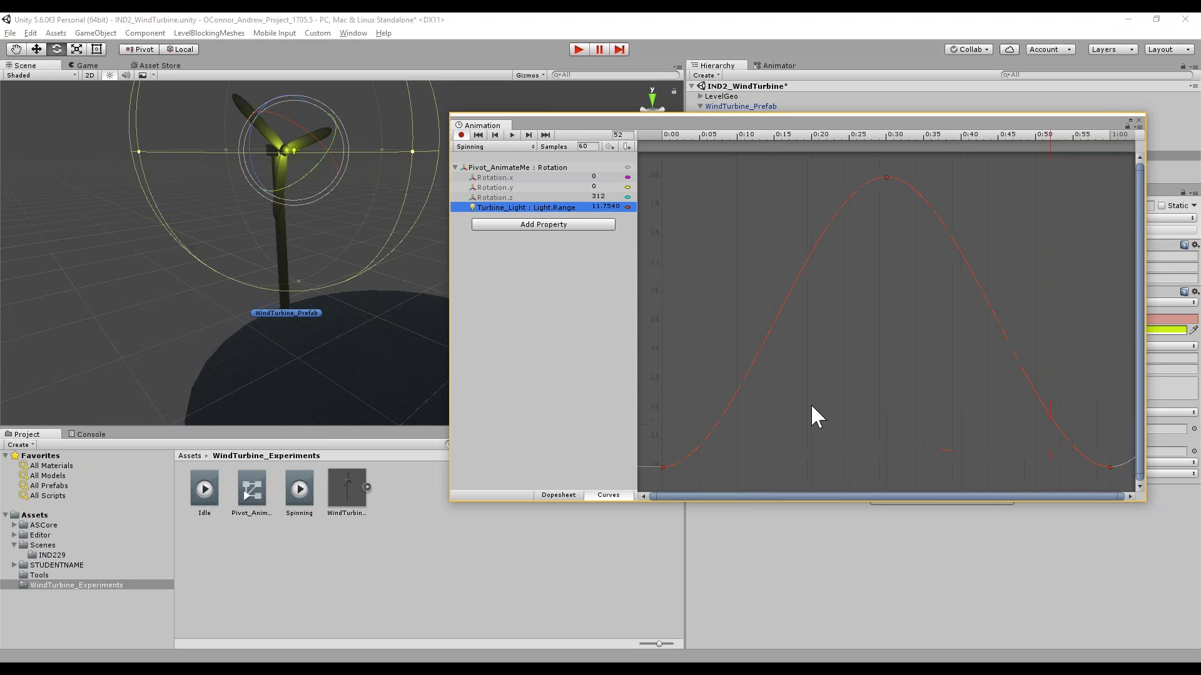
left_click(823, 357)
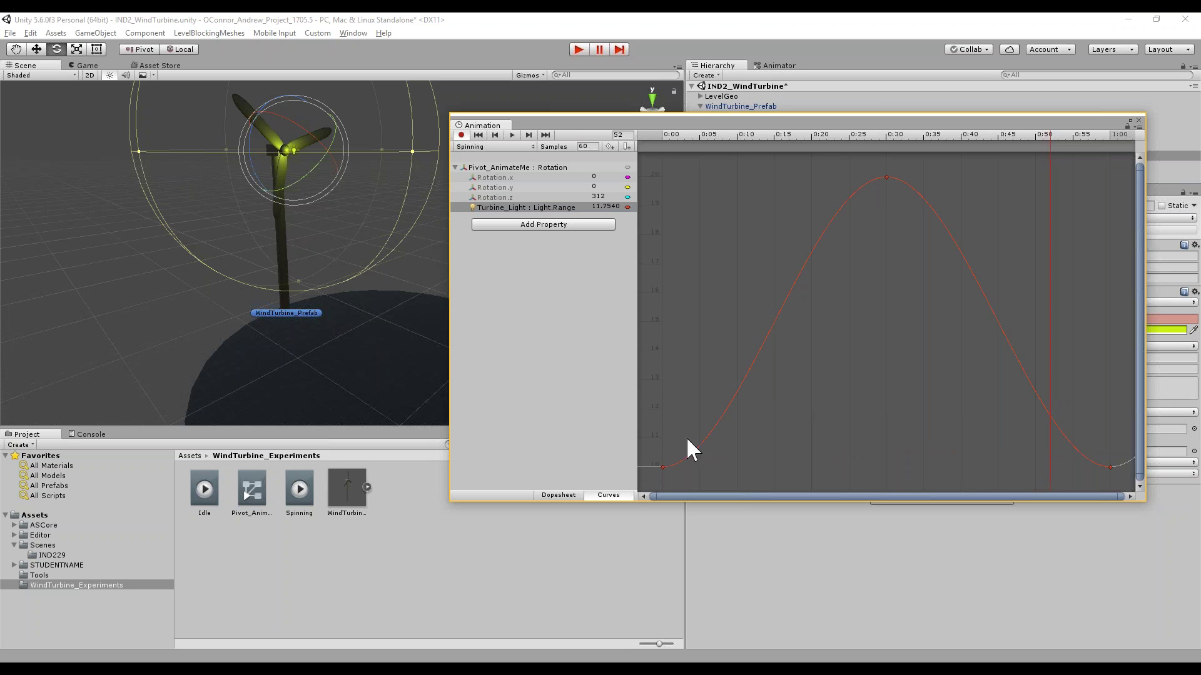
Set Turbine_Light's Light.Range to 7 at frames 0 and 60 of the Spinning clip
left_click_drag(693, 127, 637, 186)
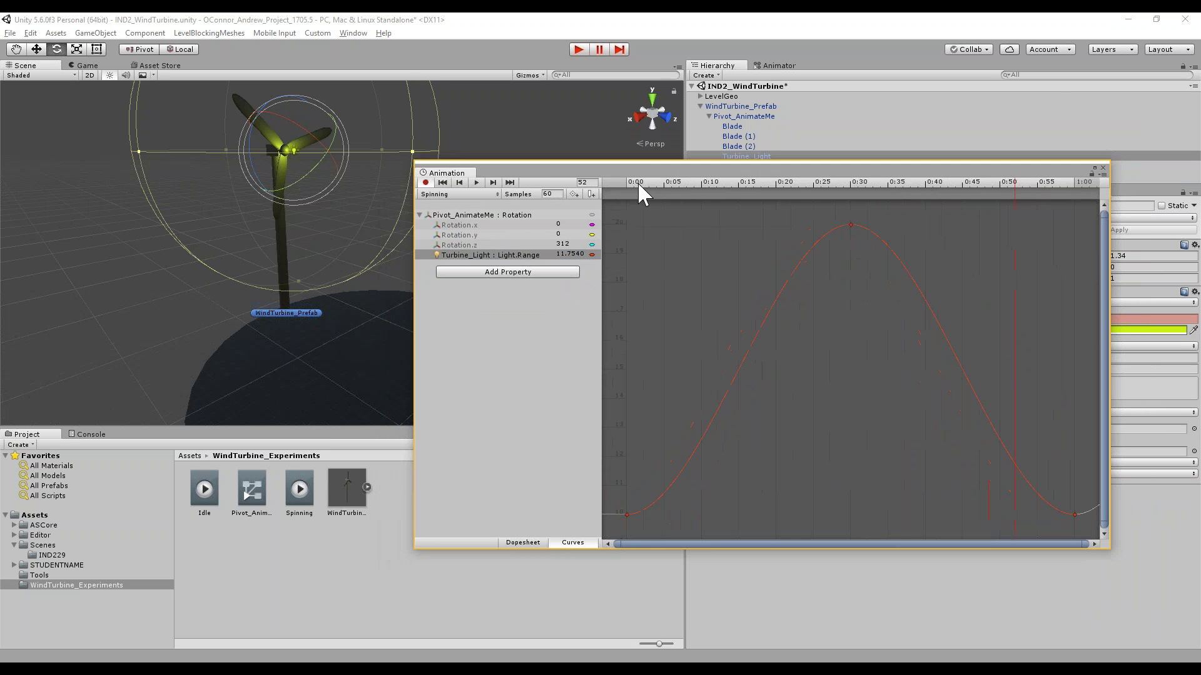
left_click(626, 184)
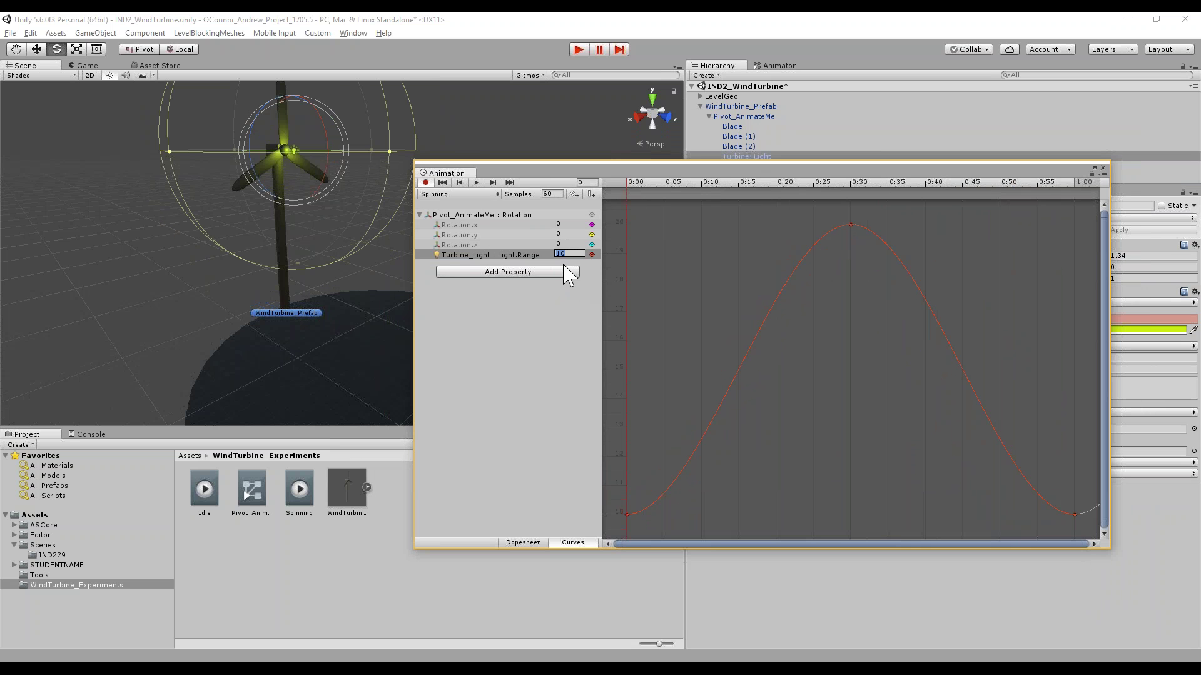
left_click_drag(1015, 182, 1071, 182)
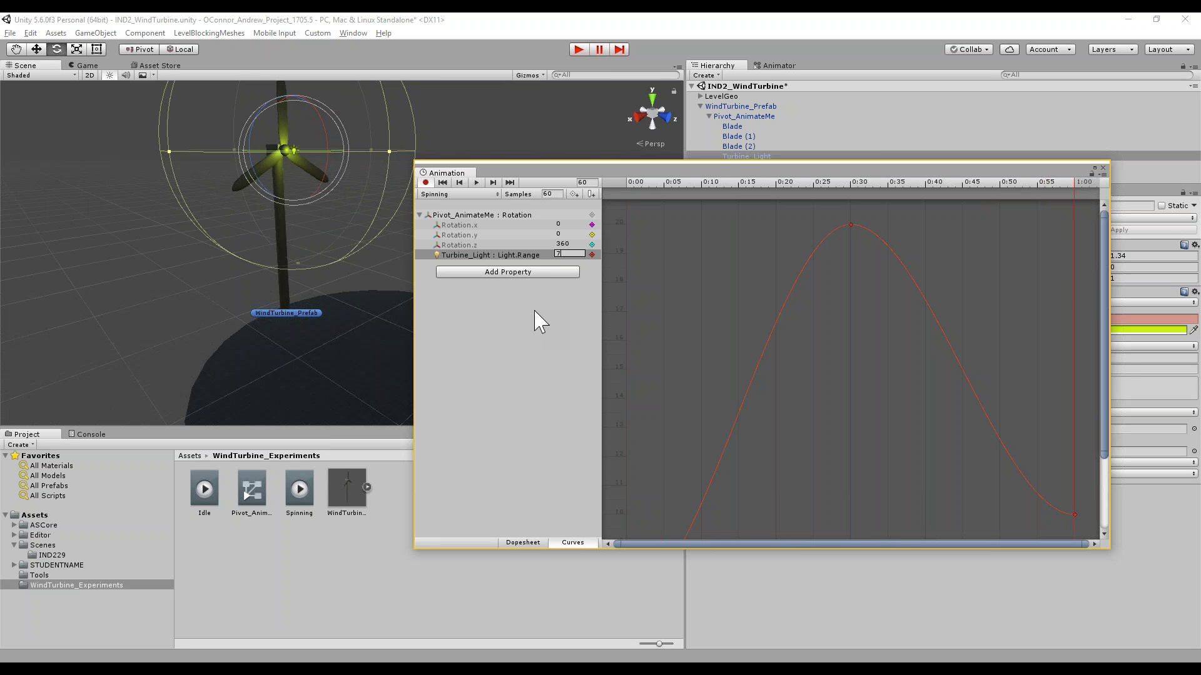
left_click(569, 254)
type("7")
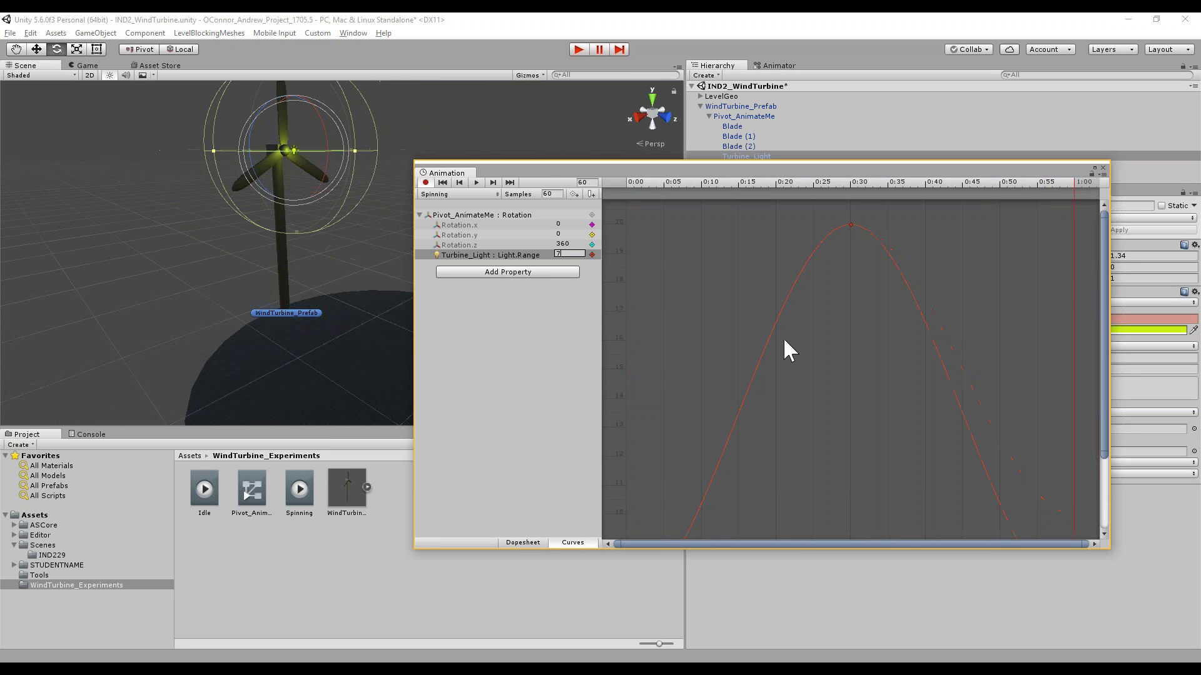
left_click_drag(639, 182, 618, 202)
left_click_drag(774, 174, 512, 240)
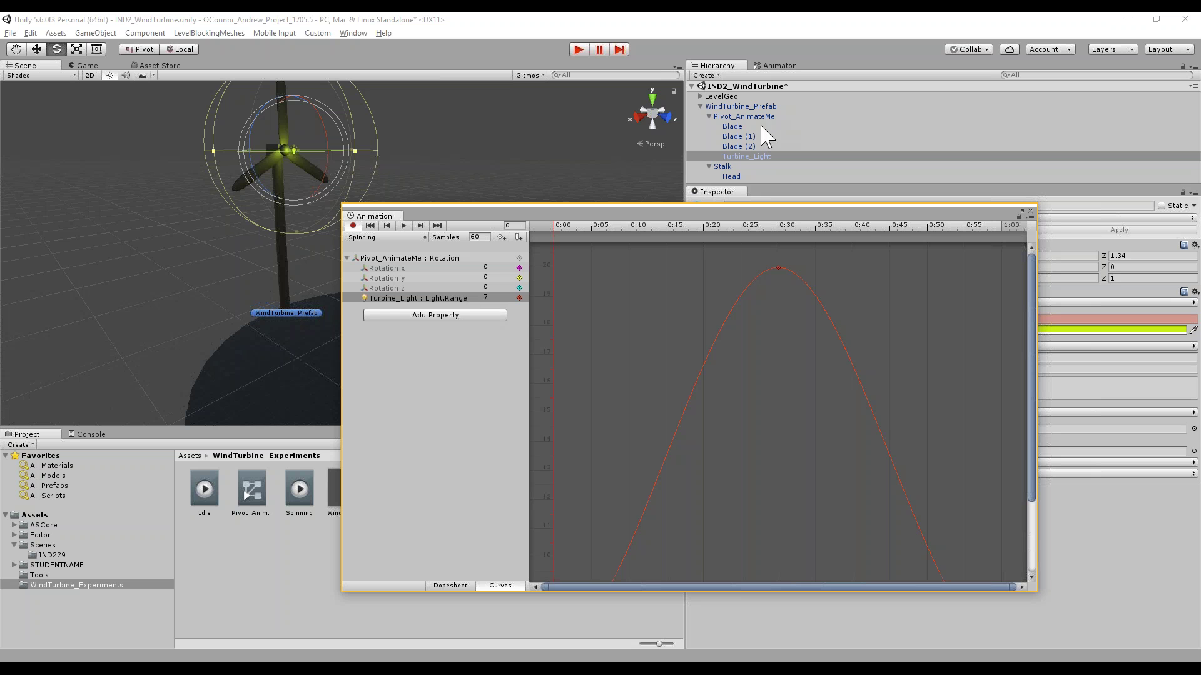
Show the dopesheet, preview the Spinning clip with the dimmer light range, and return to frame 0
left_click(451, 587)
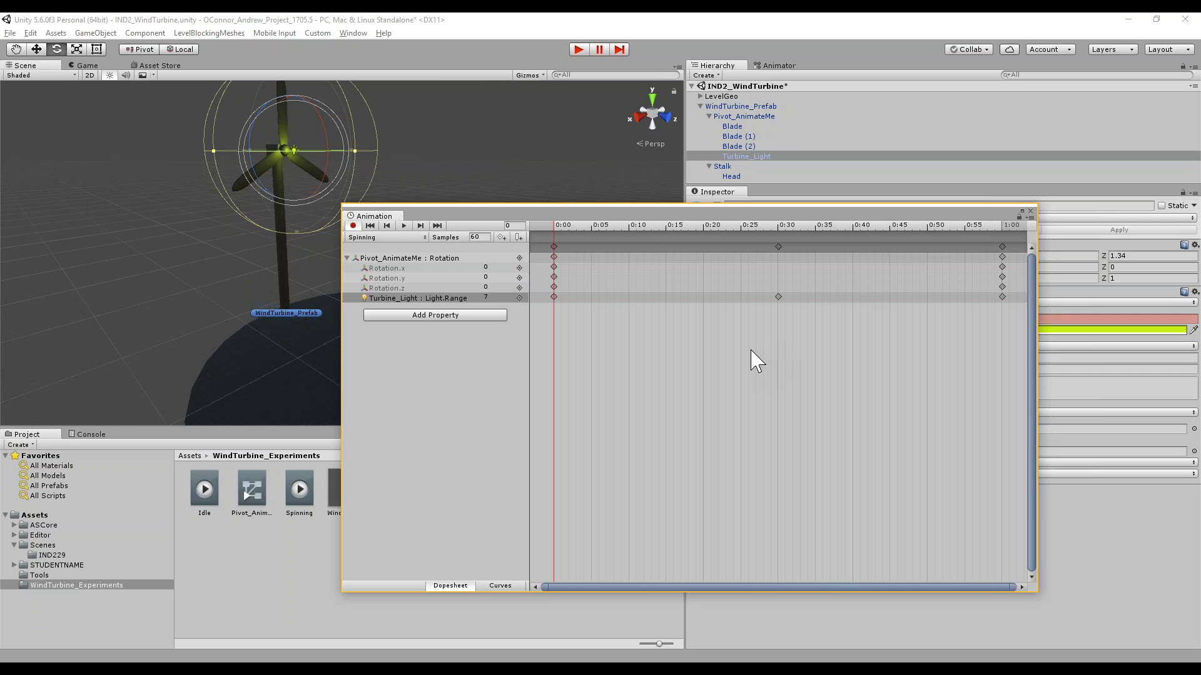
left_click(404, 225)
left_click(403, 226)
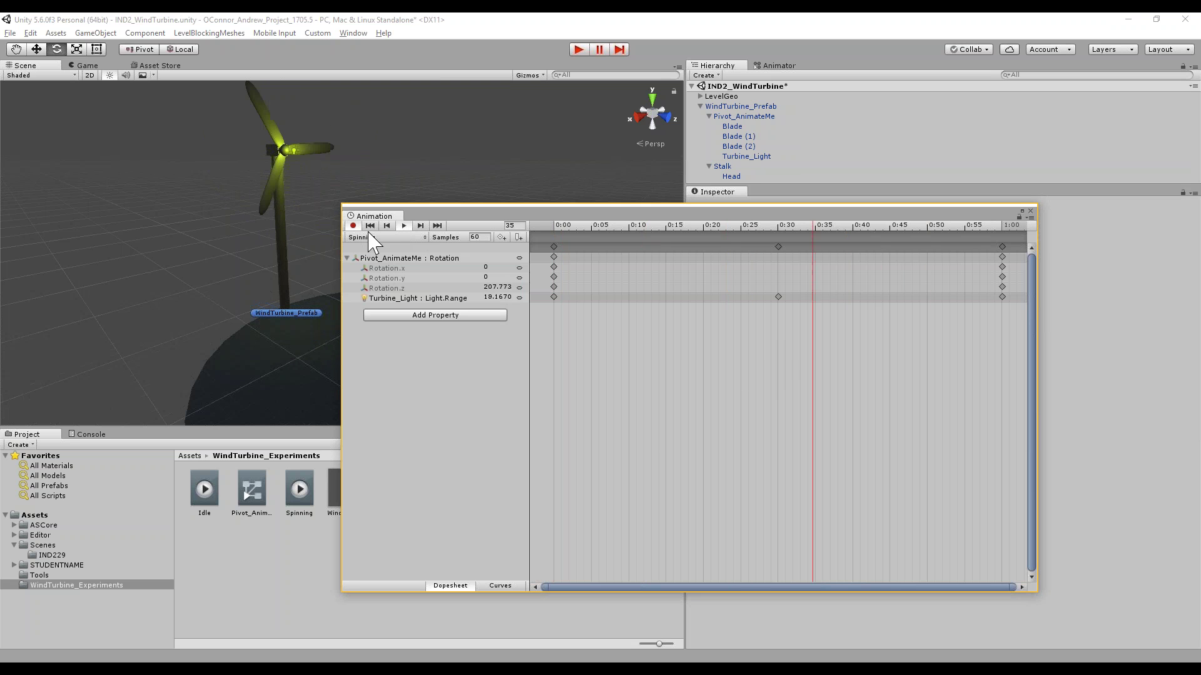
left_click(404, 227)
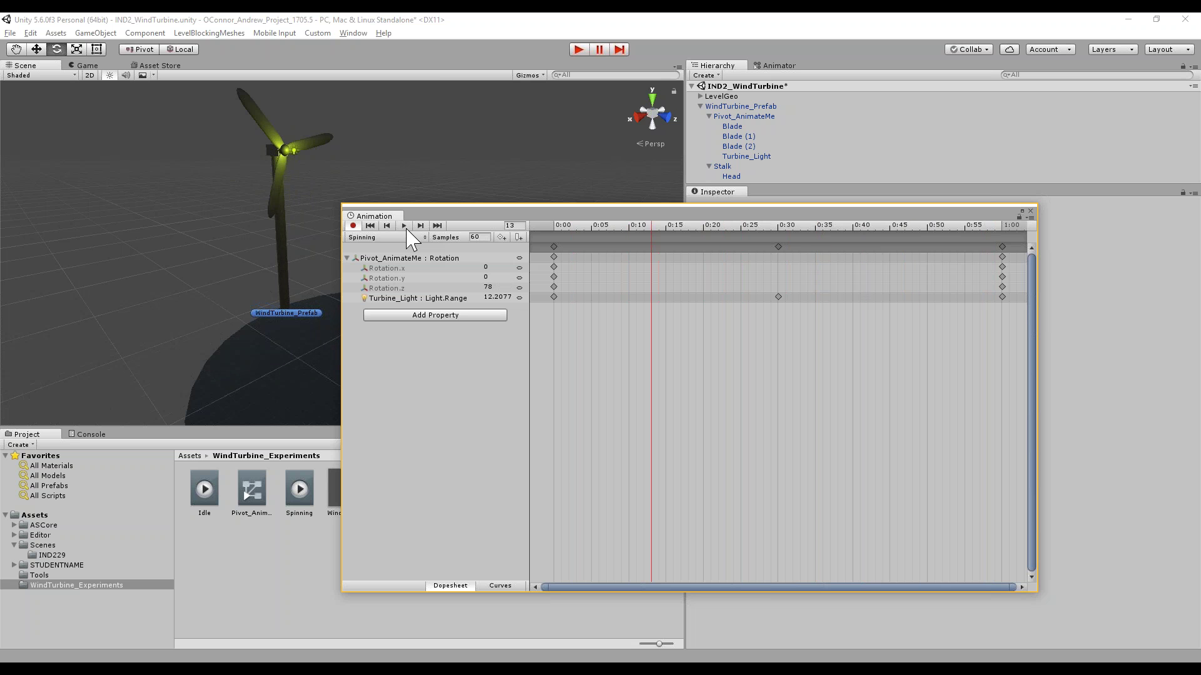
left_click(548, 226)
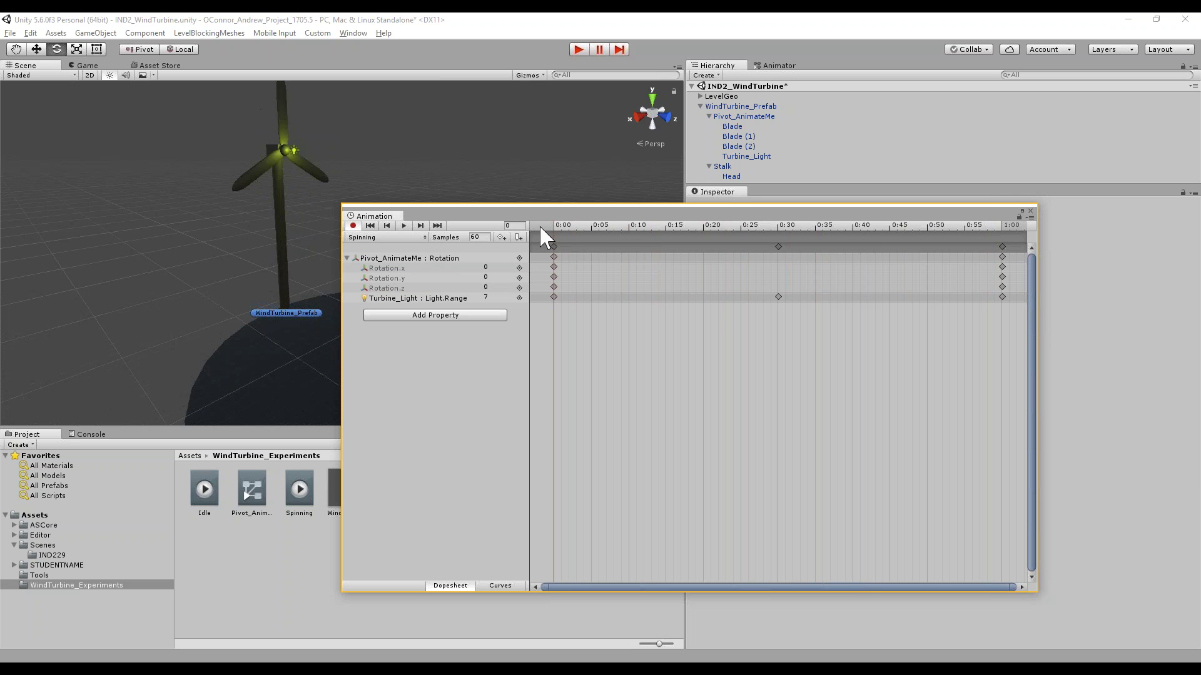
Set Turbine_Light's Light.Range to 7 in the Idle clip, and switch back to the Spinning clip
left_click(374, 246)
left_click(375, 238)
left_click(394, 248)
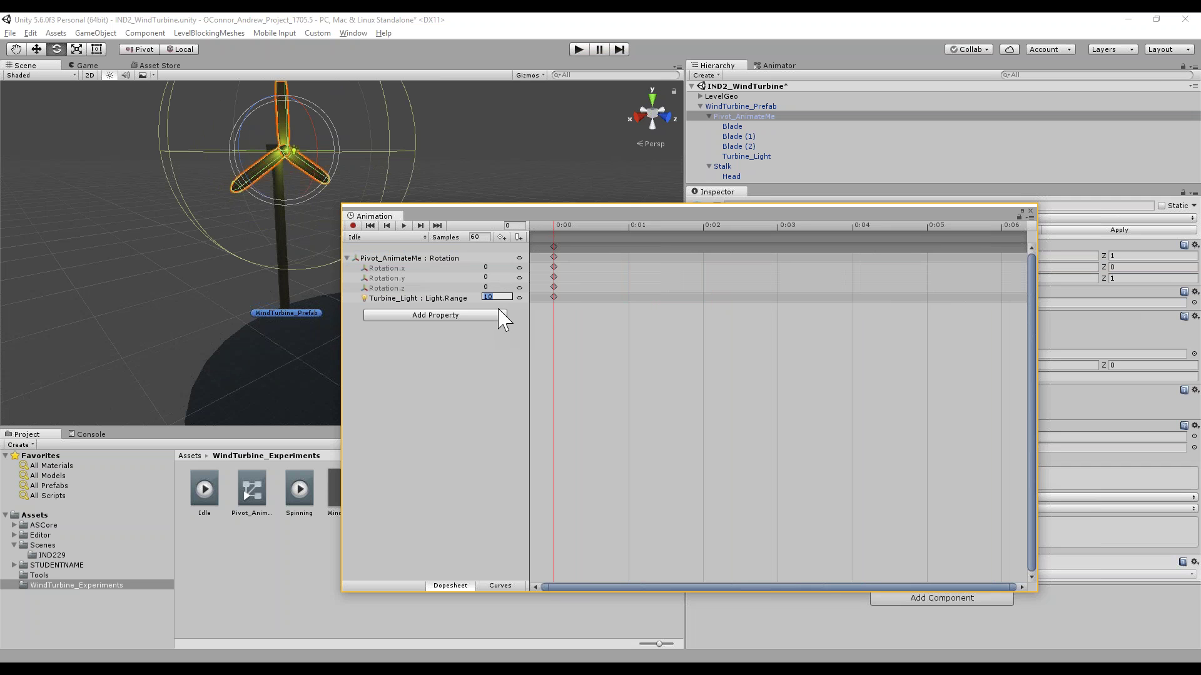
type("7")
key("Return")
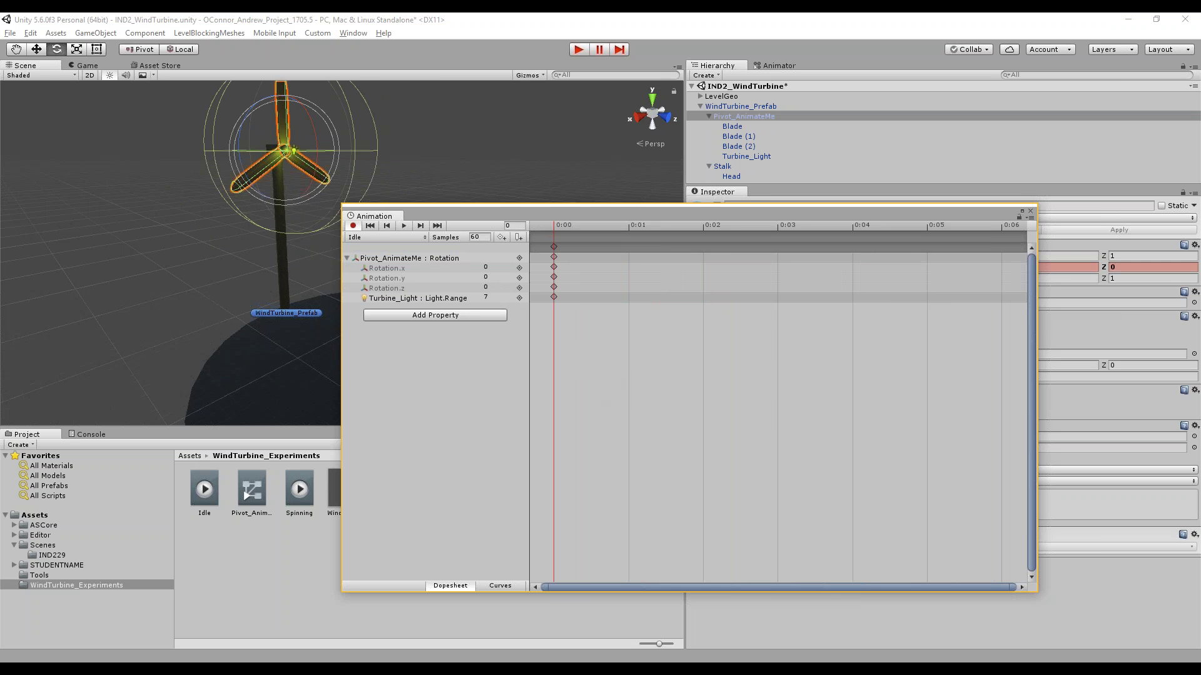
left_click(400, 239)
left_click(400, 259)
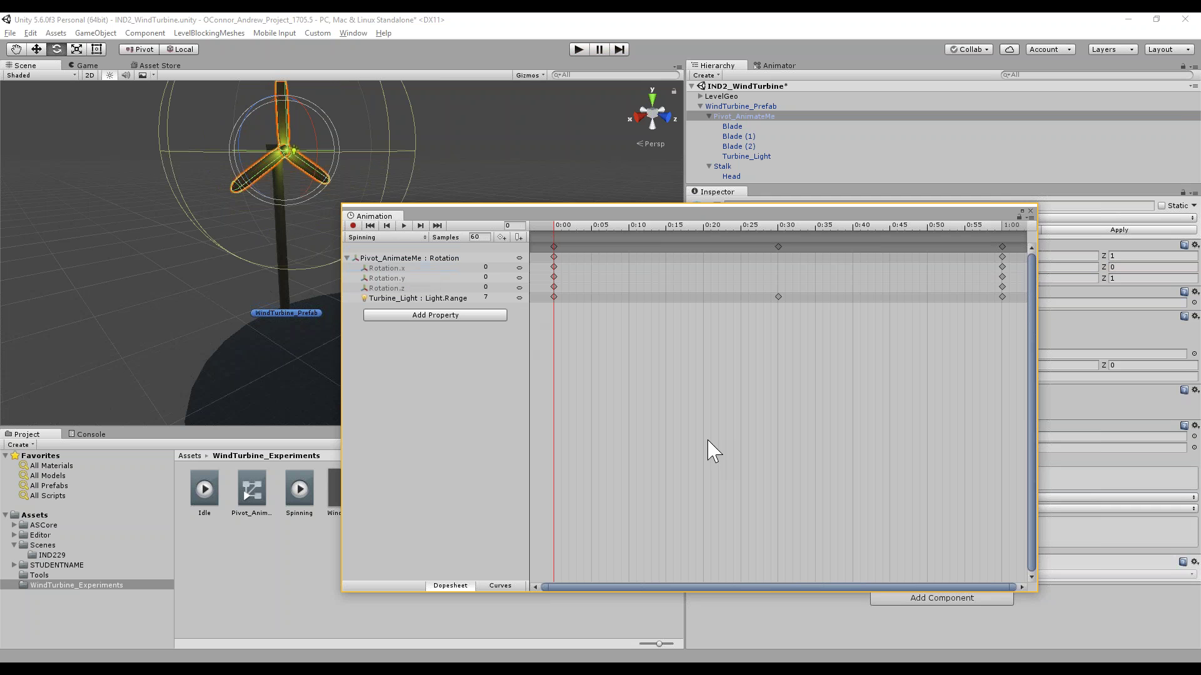
Move all of the Spinning clip's keys at frame 60 to frame 30
left_click_drag(478, 213, 551, 204)
left_click_drag(334, 236, 320, 235, "alt")
scroll(832, 429, "down", 3)
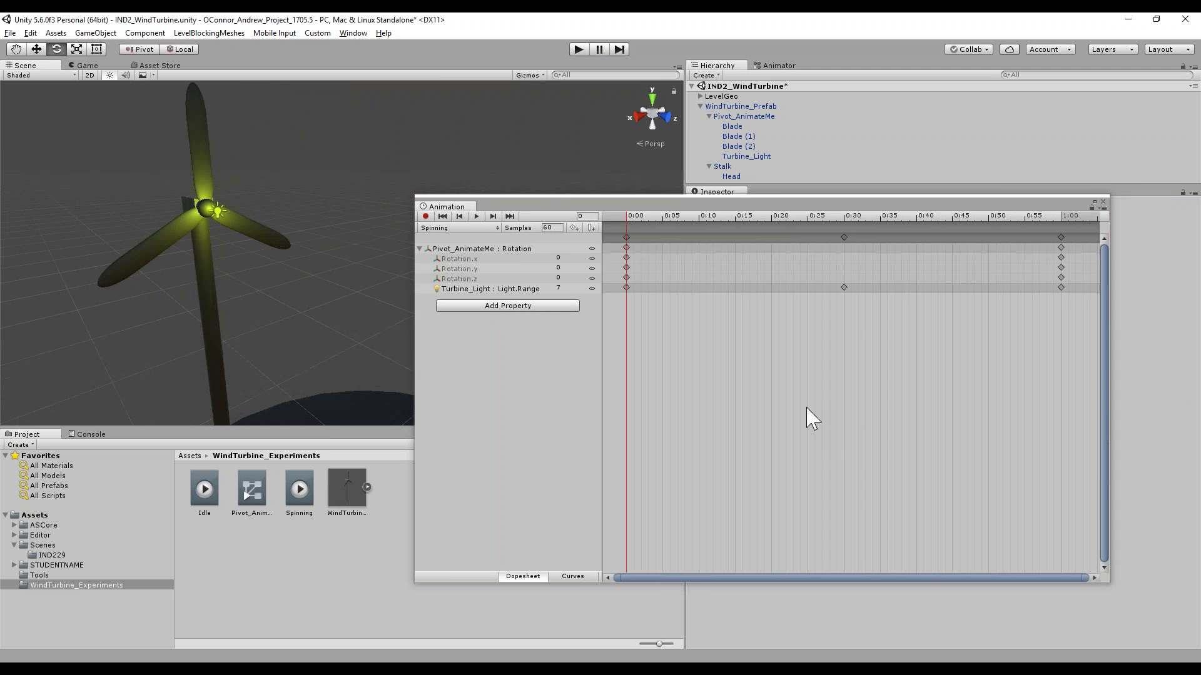
left_click_drag(722, 204, 620, 265)
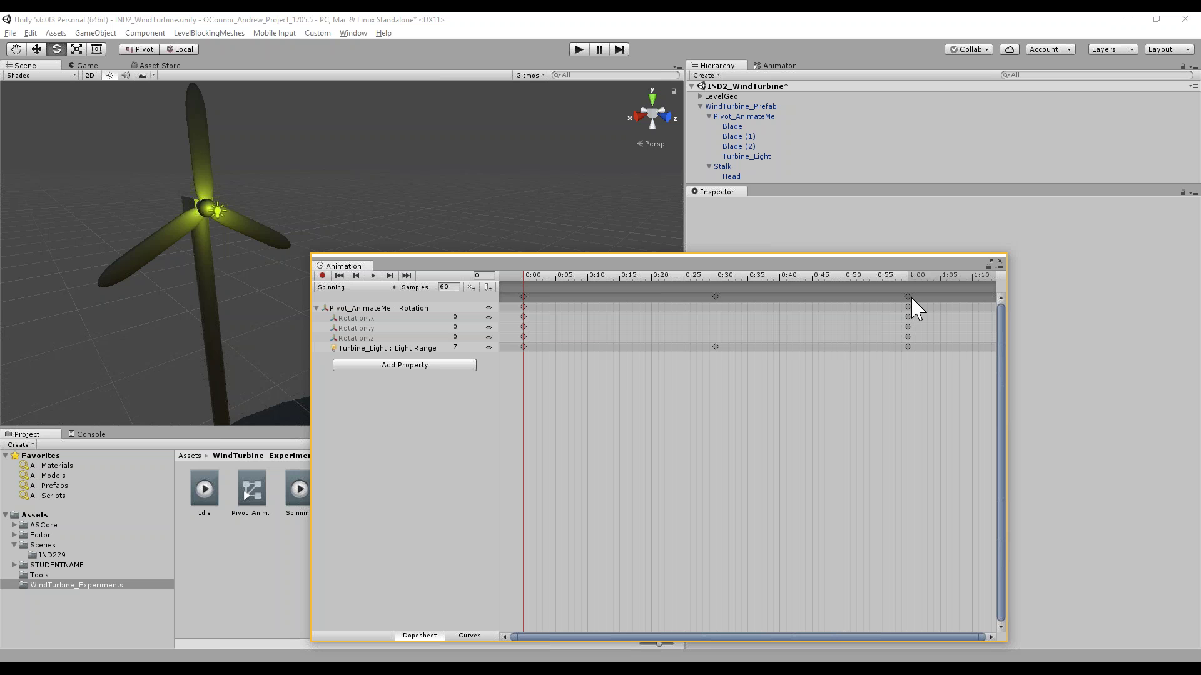
scroll(822, 379, "down", 4)
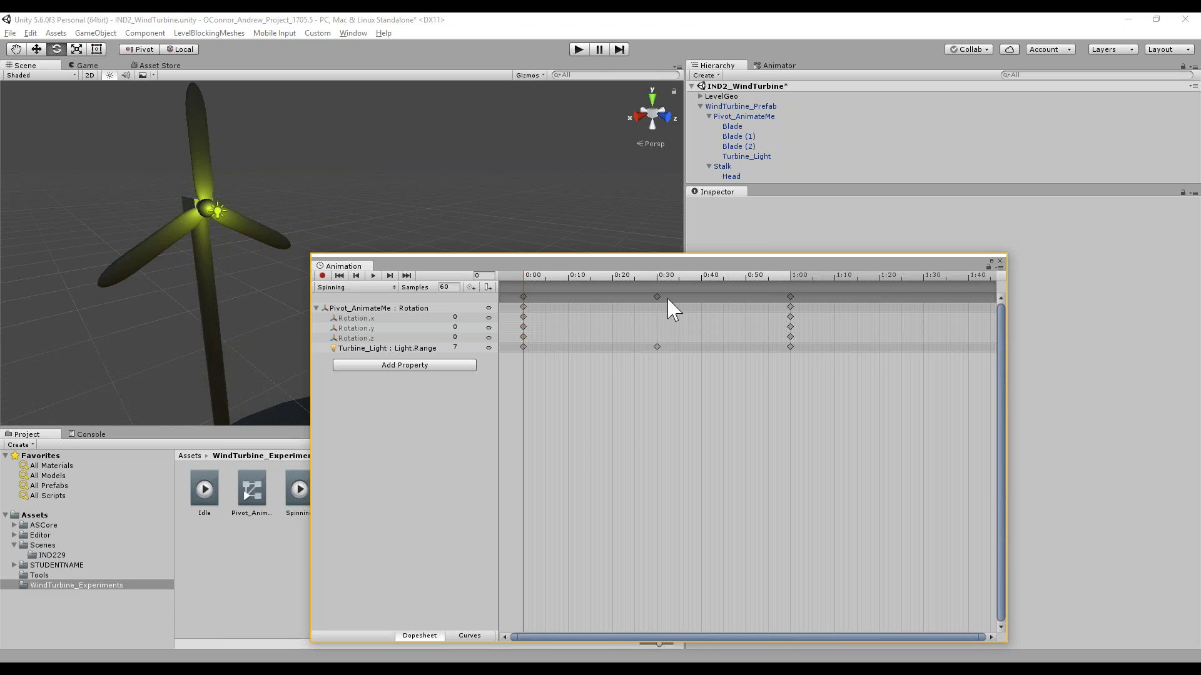
left_click(790, 297)
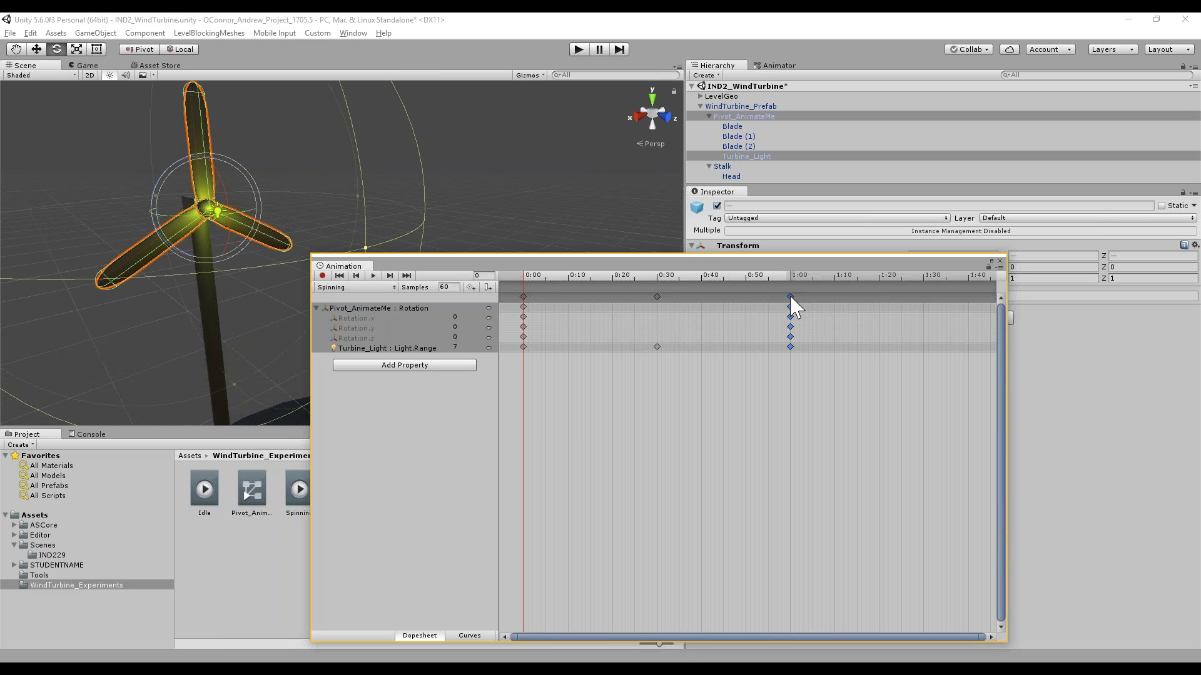
left_click_drag(791, 299, 657, 305)
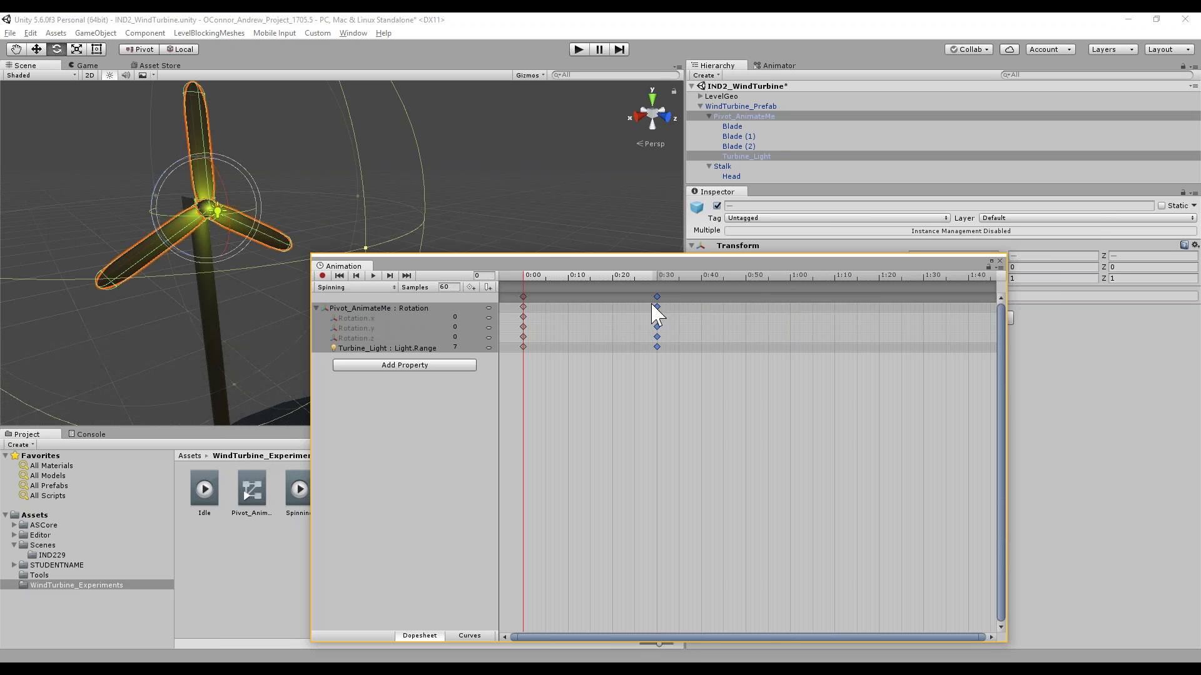
Deactivate the Turbine_Light object and keep the whole turbine in view beside the Animation window
left_click(404, 349)
left_click_drag(750, 263, 745, 288)
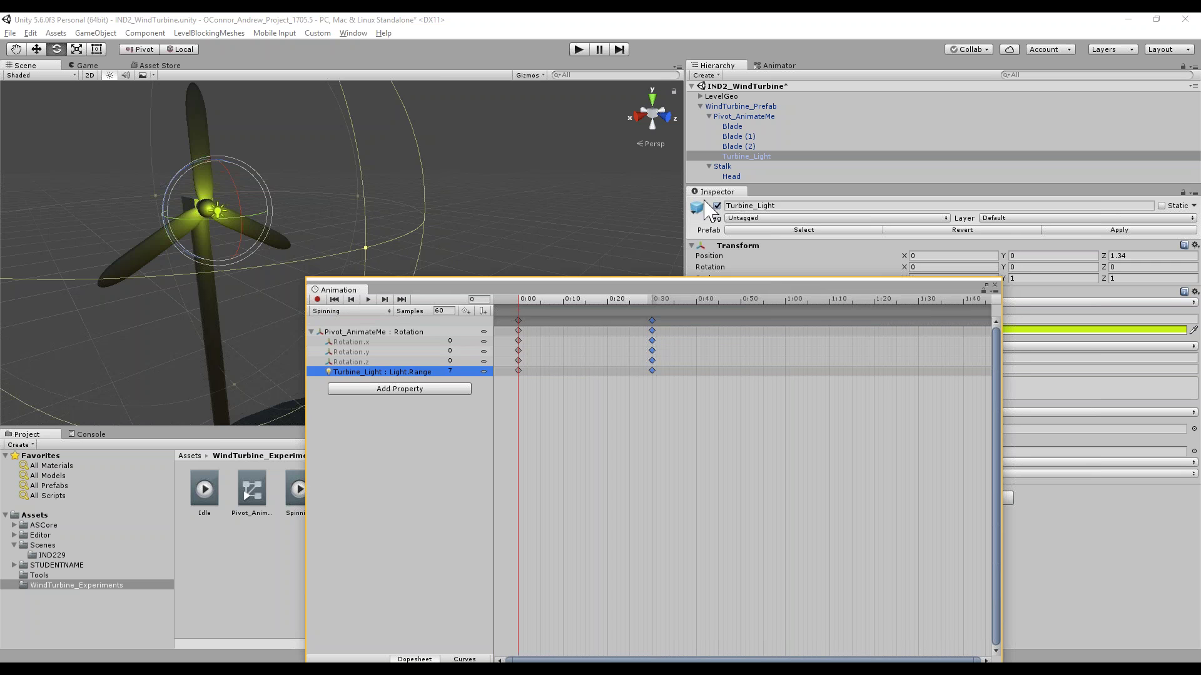
left_click(717, 206)
left_click(464, 231)
middle_click_drag(253, 116, 344, 183)
left_click_drag(500, 290, 591, 234)
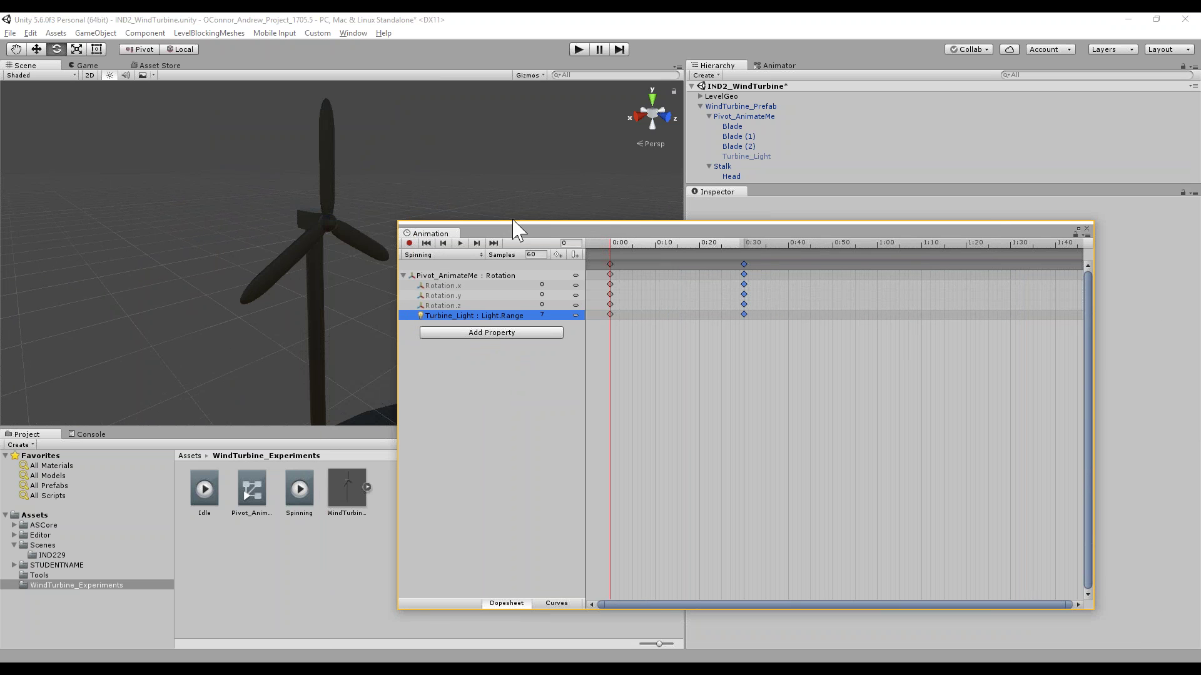
Preview the shortened Spinning clip, and undo the light deactivation and the key move to frame 30
left_click(599, 243)
left_click_drag(605, 242, 600, 267)
left_click(459, 244)
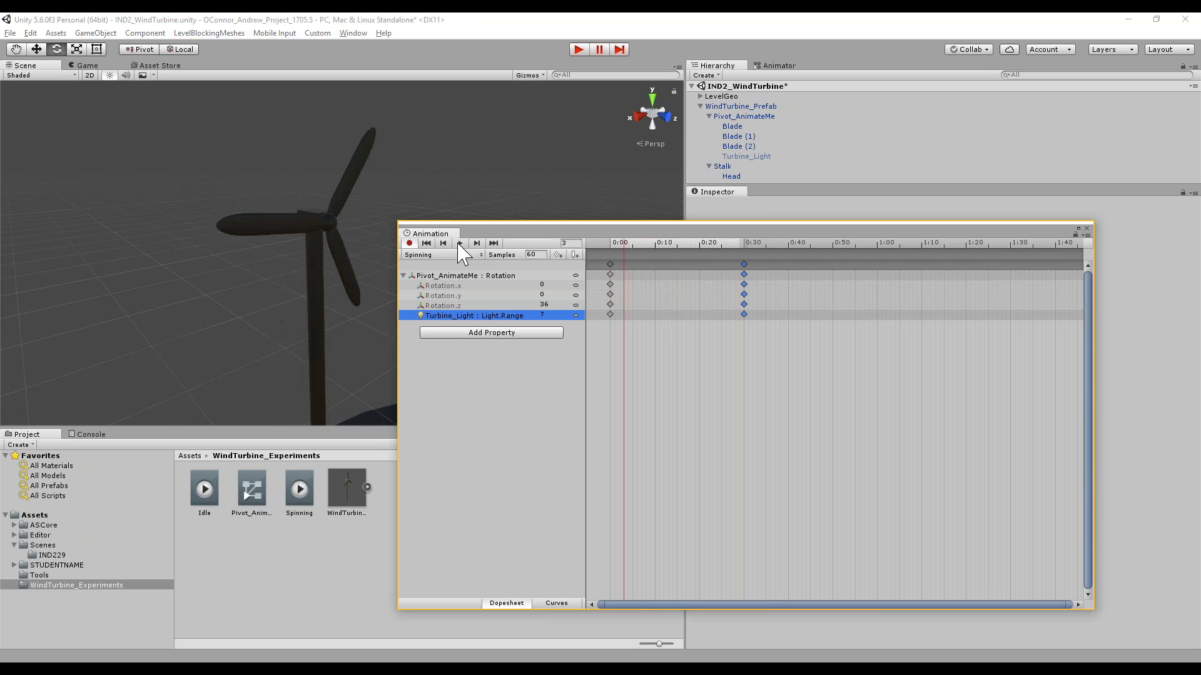
key("ctrl+z")
key("ctrl+z")
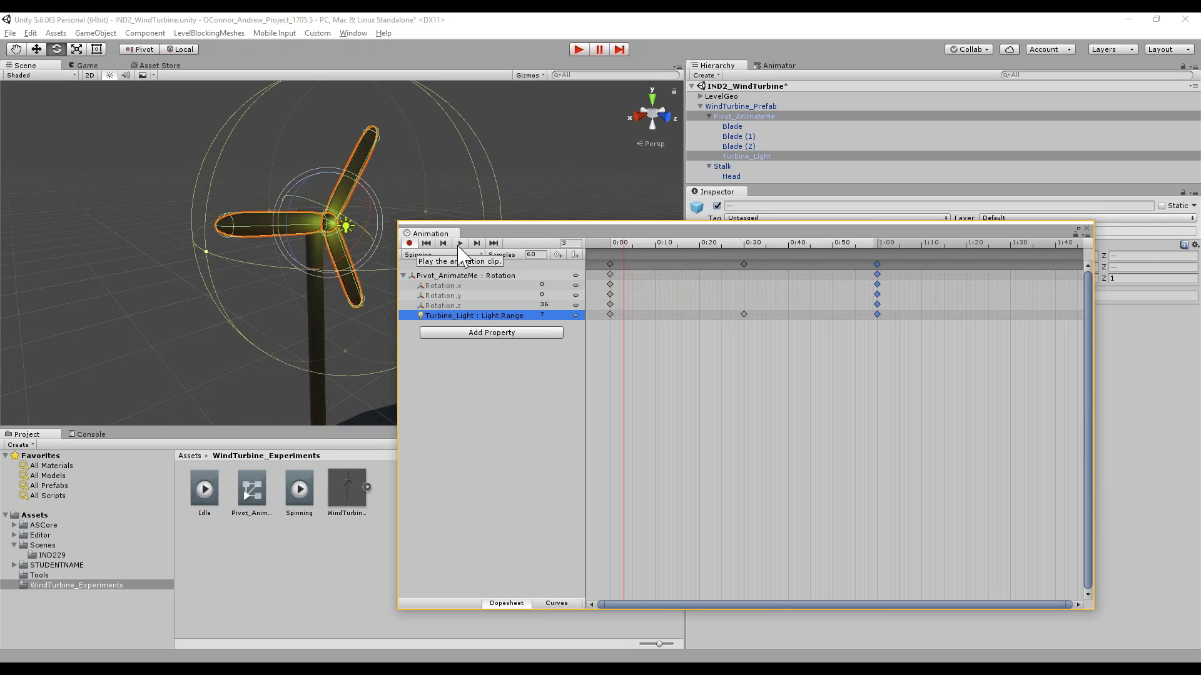
Set Pivot_AnimateMe's Rotation.z to 720 at frame 60 of the Spinning clip
left_click_drag(805, 230, 807, 279)
left_click_drag(637, 288, 889, 292)
left_click(632, 383)
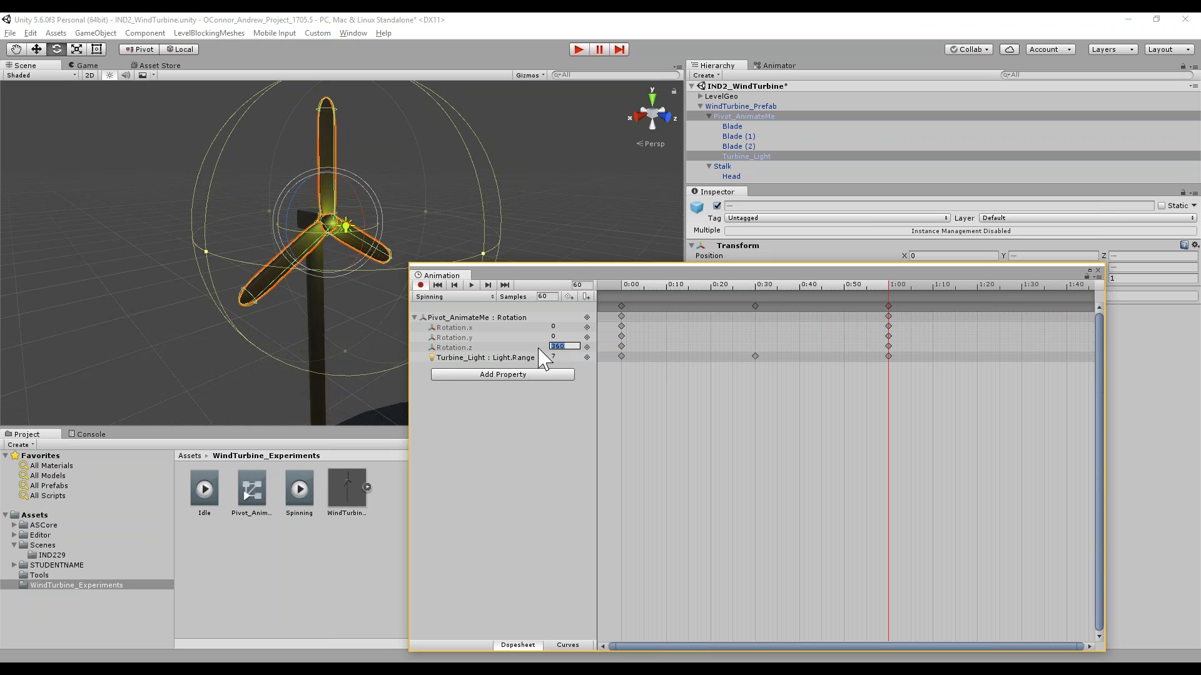
type("720")
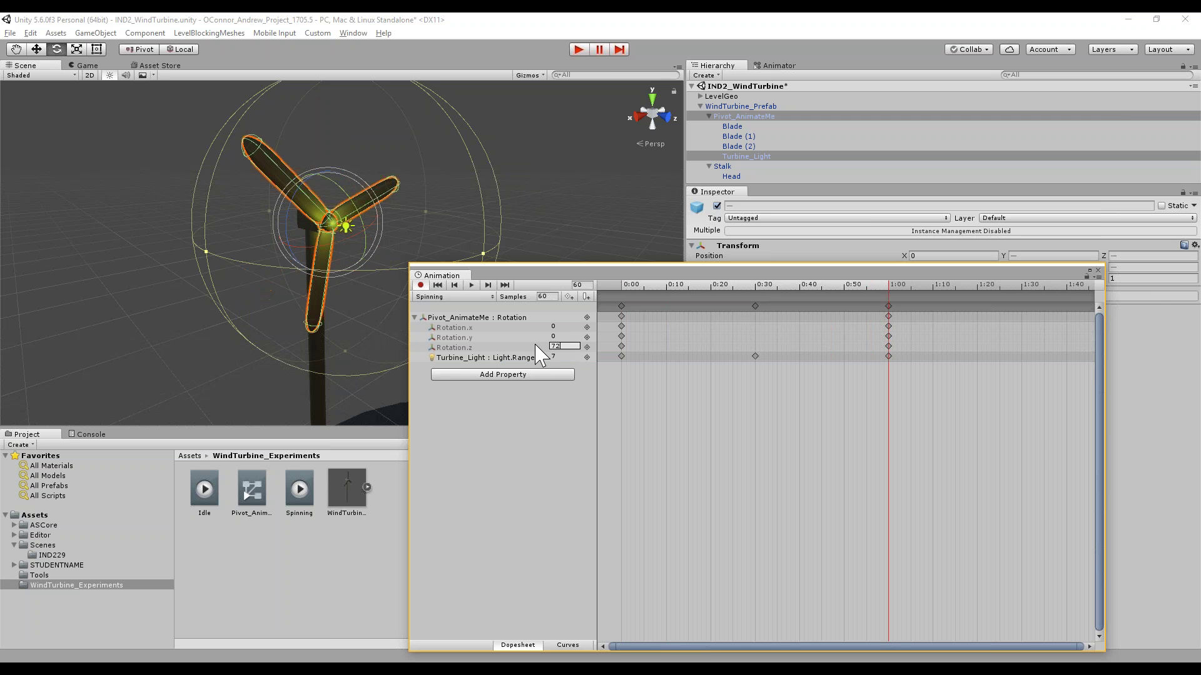
left_click(561, 238)
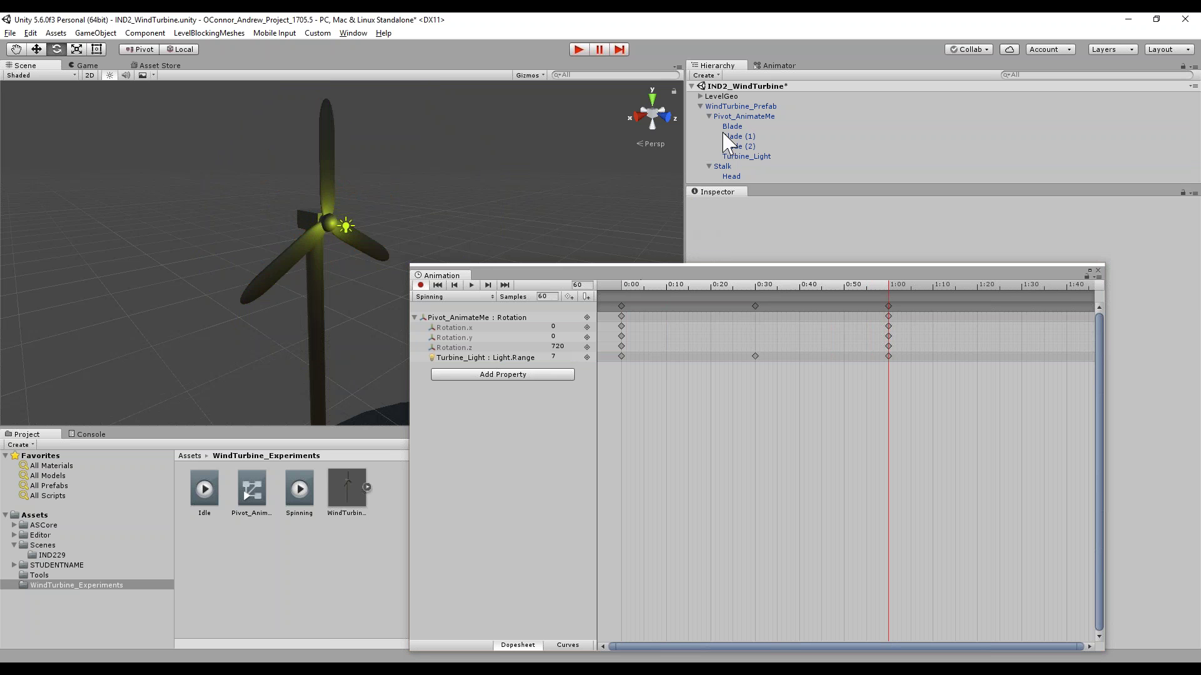
Deactivate Turbine_Light at frame 60 with the clip preview active, and play the Spinning clip
left_click(743, 156)
left_click(718, 206)
left_click(587, 212)
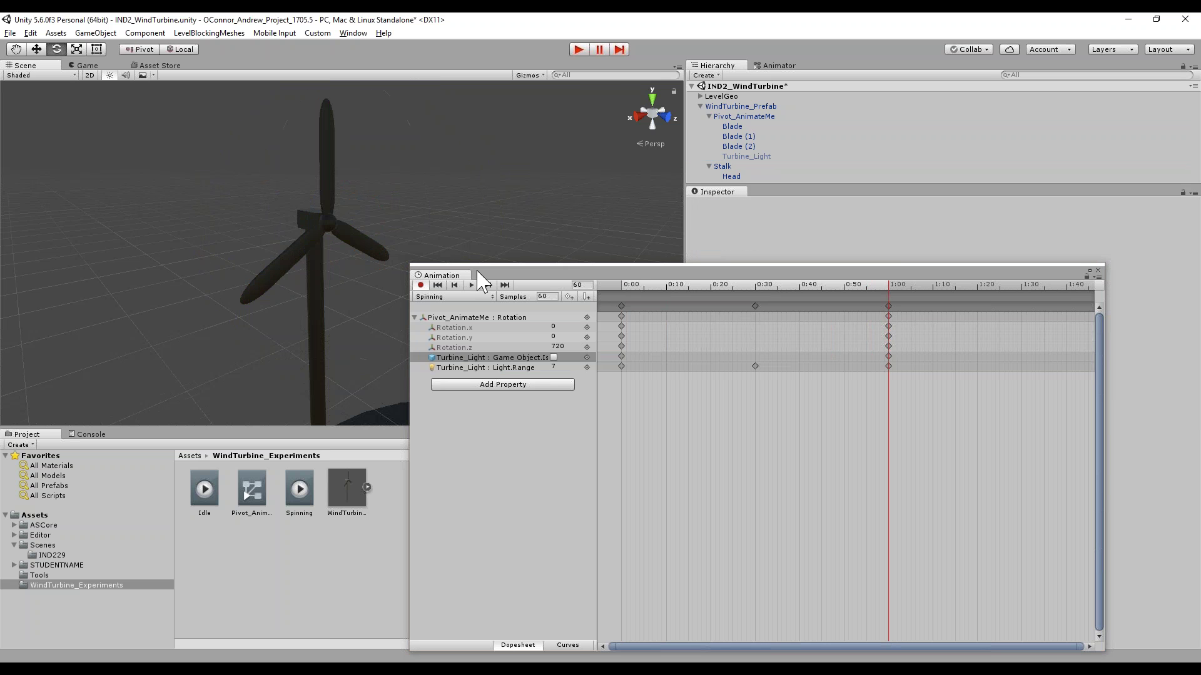
left_click(472, 286)
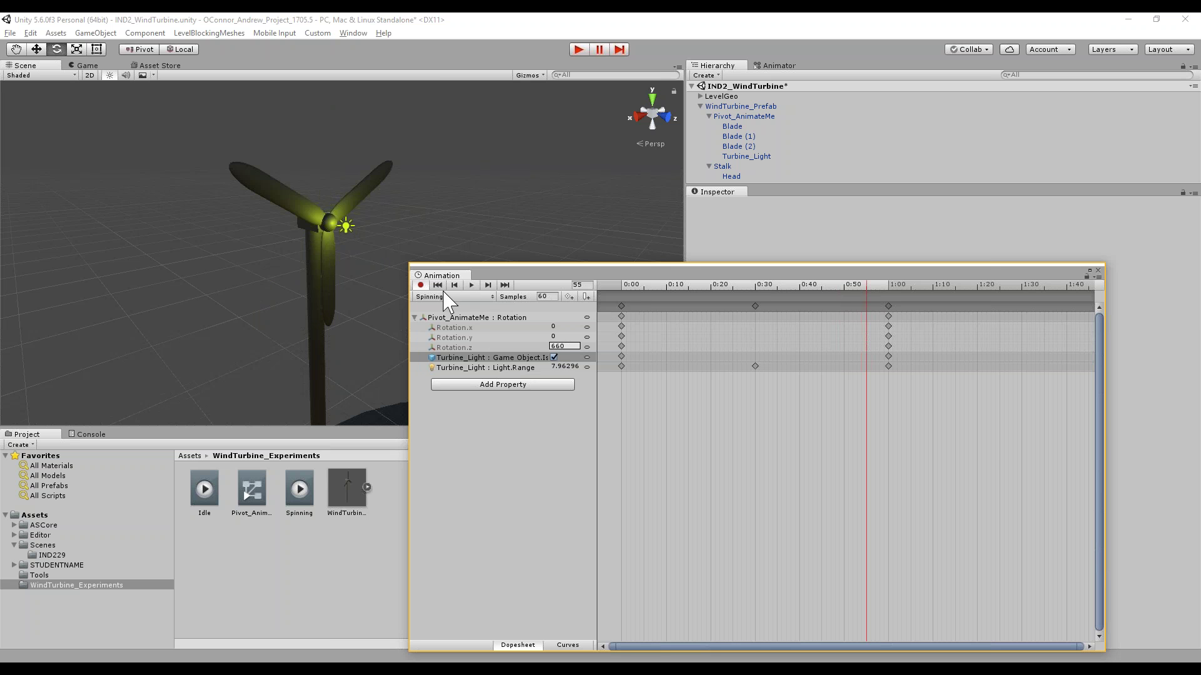
Stop the clip preview and remove Turbine_Light's Is Active property from the Spinning clip
left_click(422, 286)
right_click(504, 359)
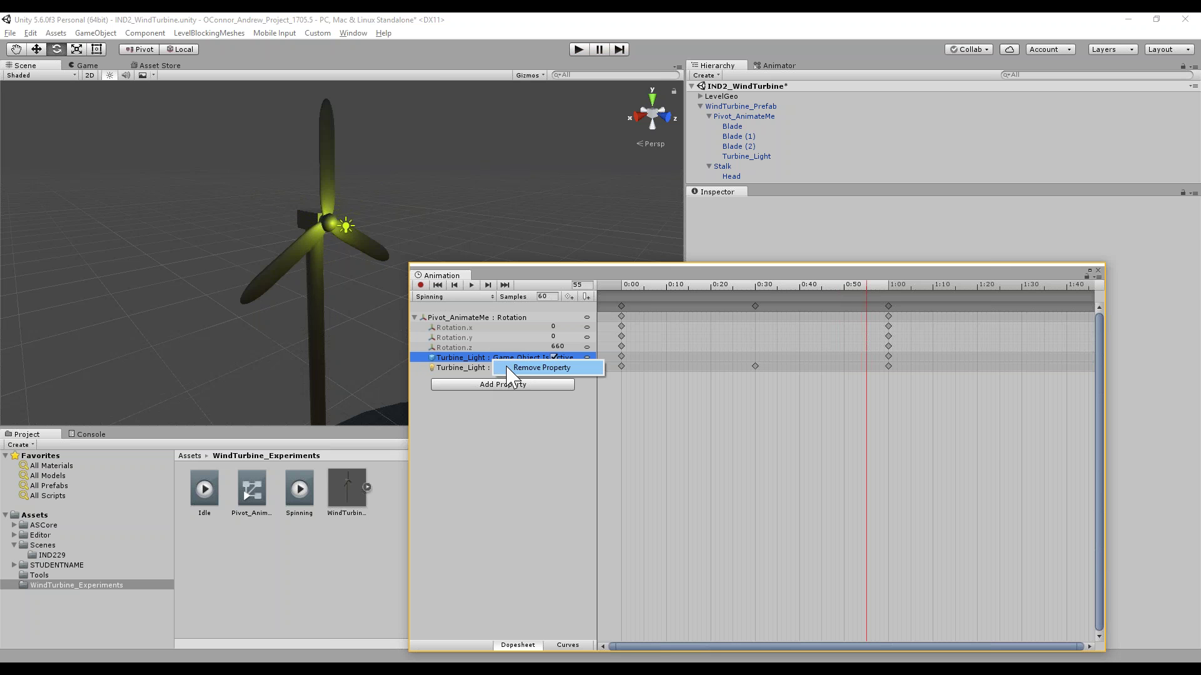
left_click(509, 368)
Return to frame 0, turn off the clip preview, and deactivate the Turbine_Light object
left_click(622, 287)
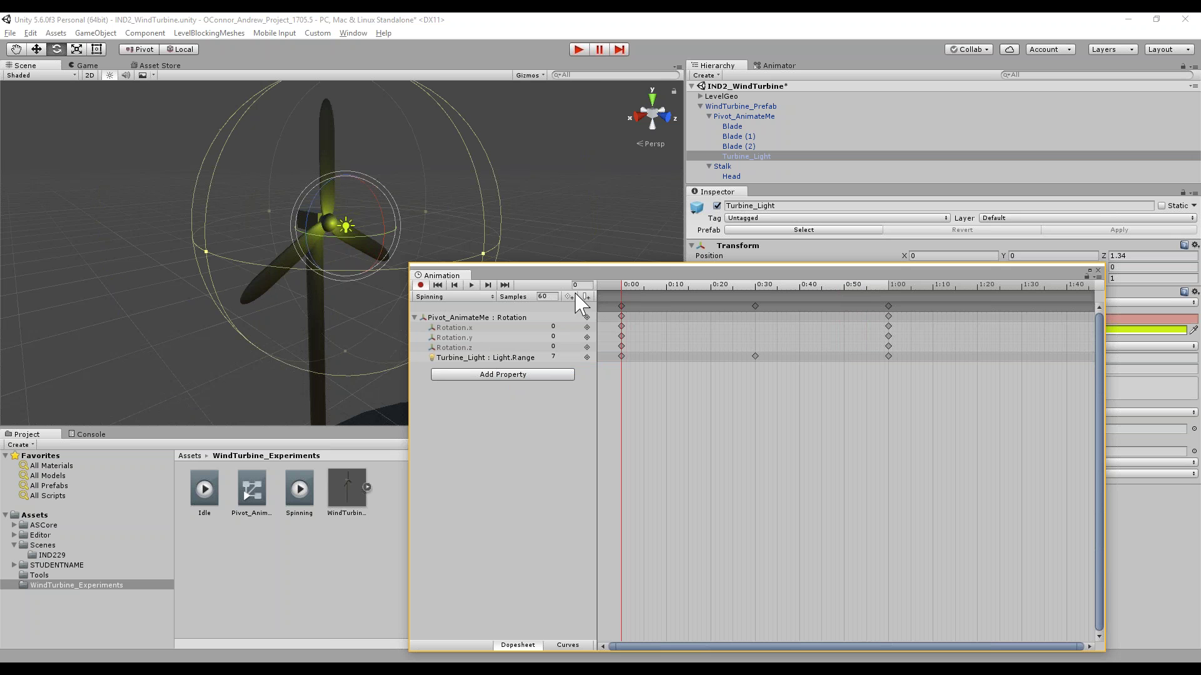
left_click(420, 285)
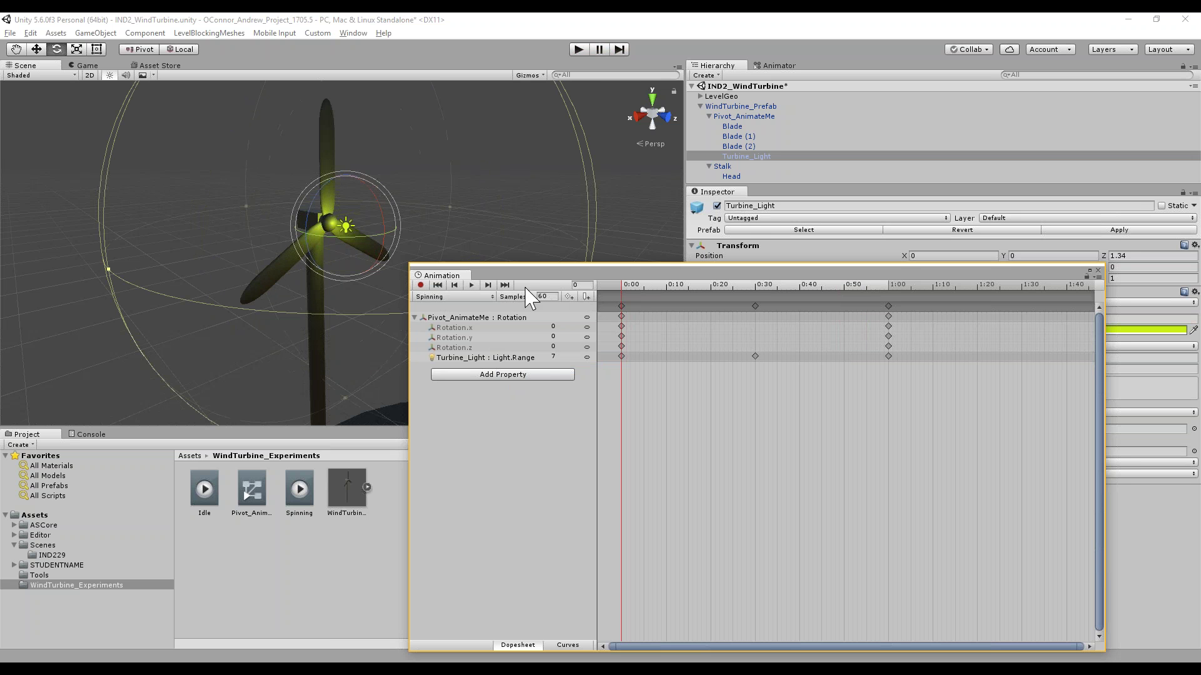
left_click(718, 206)
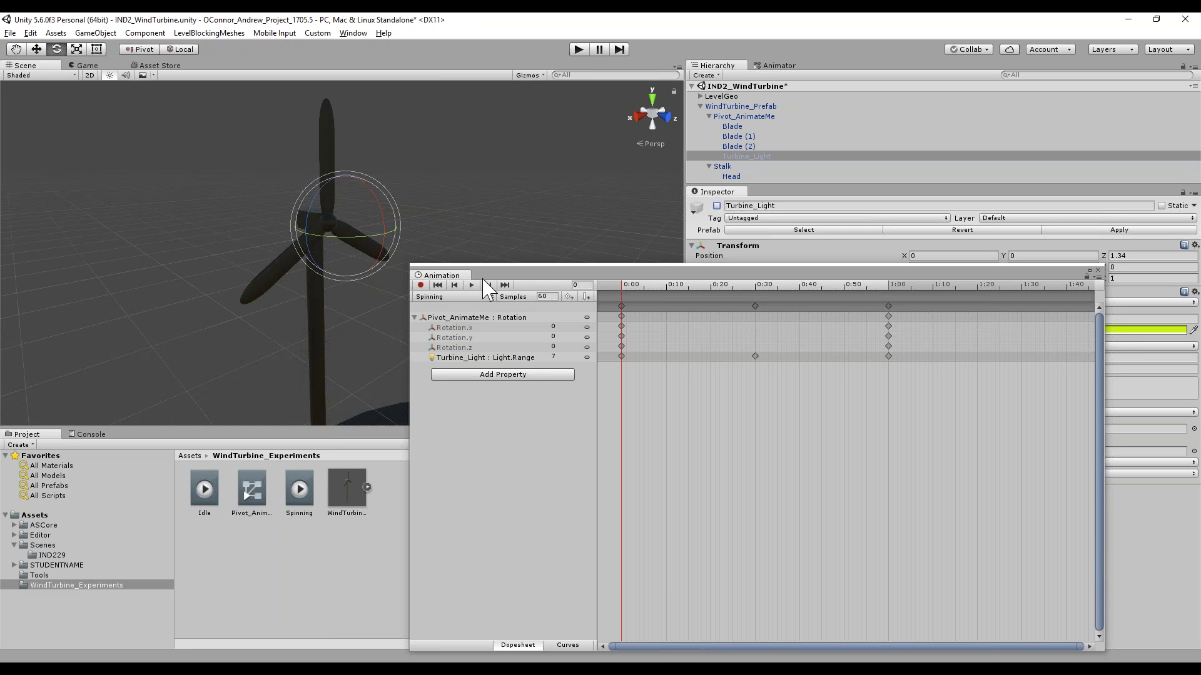
Play the Spinning clip to review the blade speed, and scrub to its middle
left_click_drag(492, 280, 490, 283)
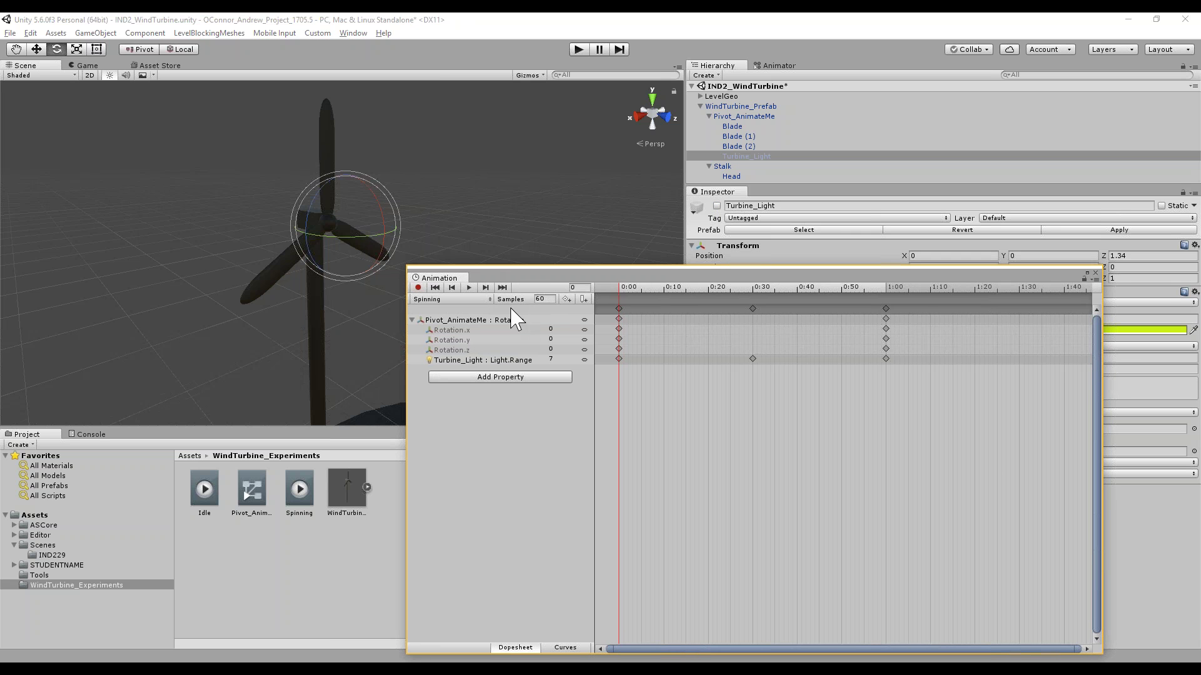
left_click(469, 288)
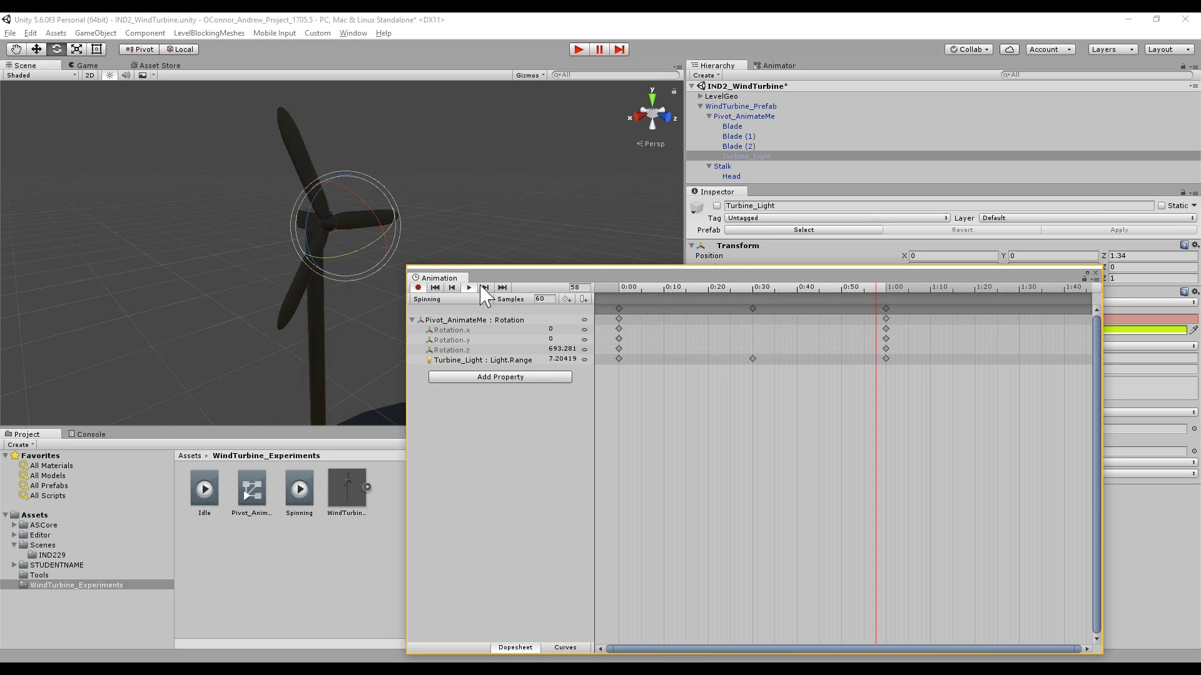
left_click(746, 291)
left_click(742, 157)
left_click(807, 335)
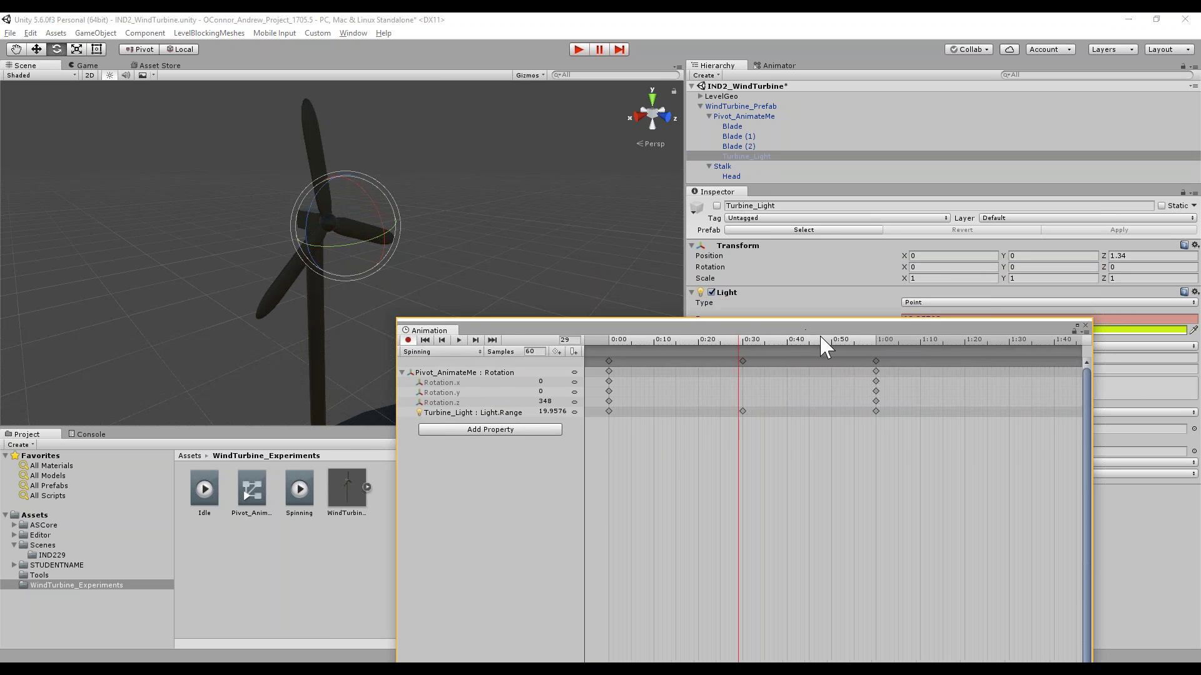
left_click_drag(783, 338, 801, 314)
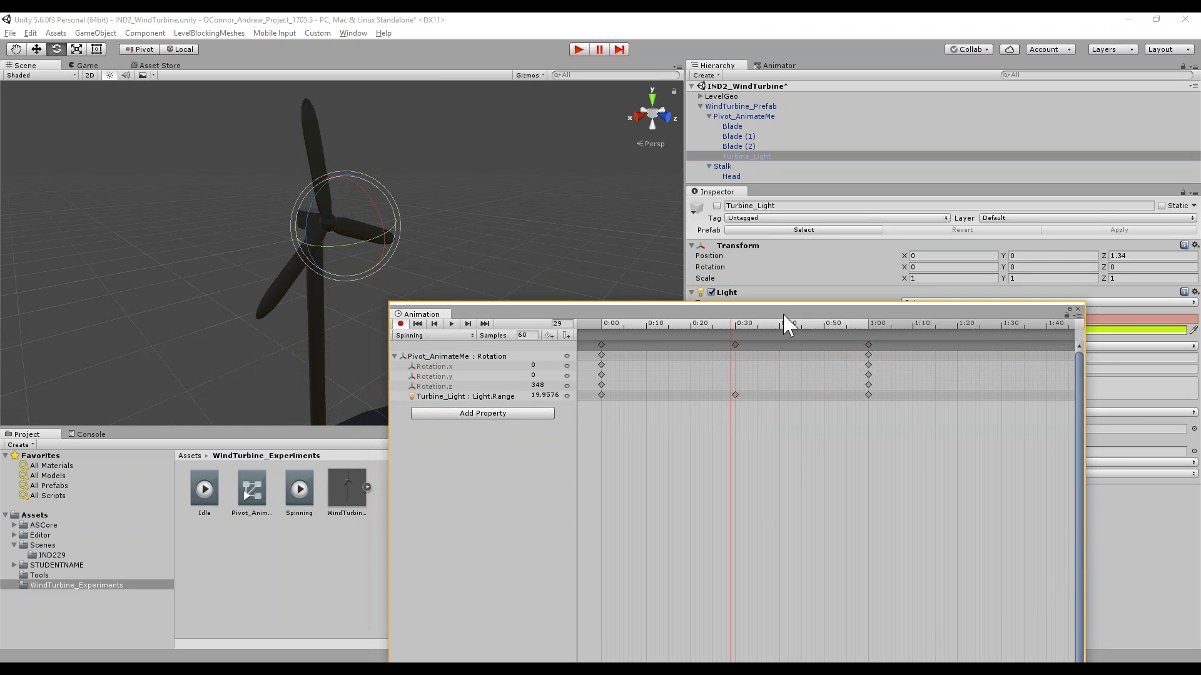
Set Pivot_AnimateMe's Rotation.z to 360 at frame 60 of the Spinning clip
left_click(867, 322)
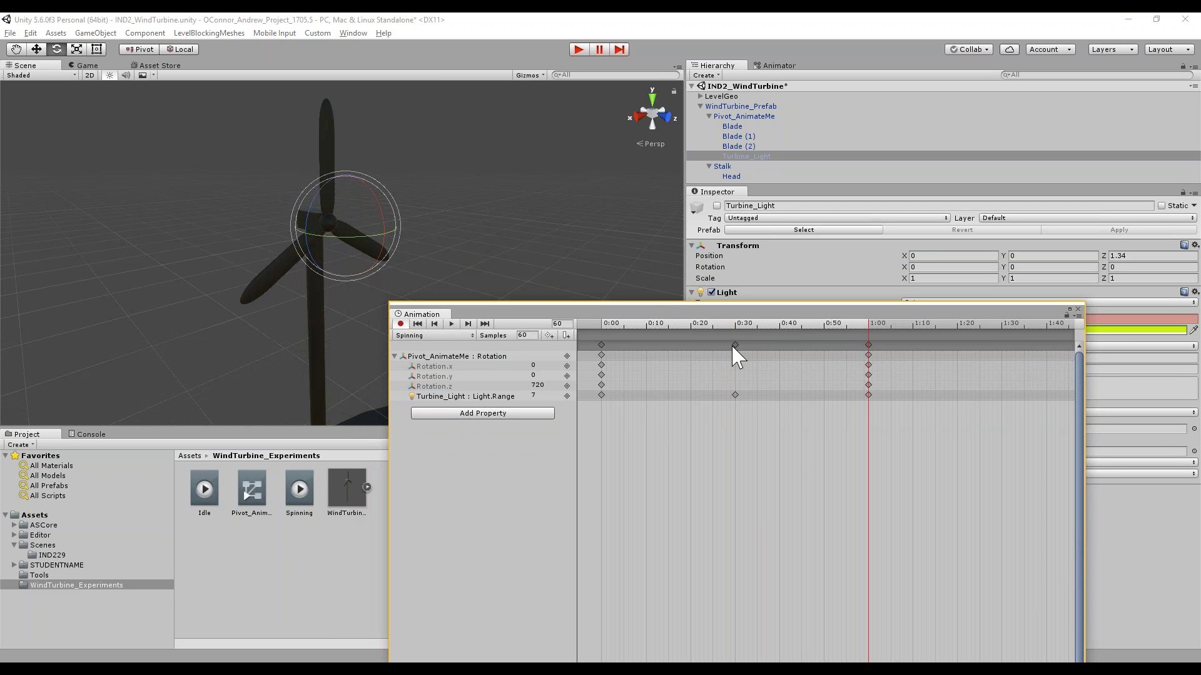
type("360")
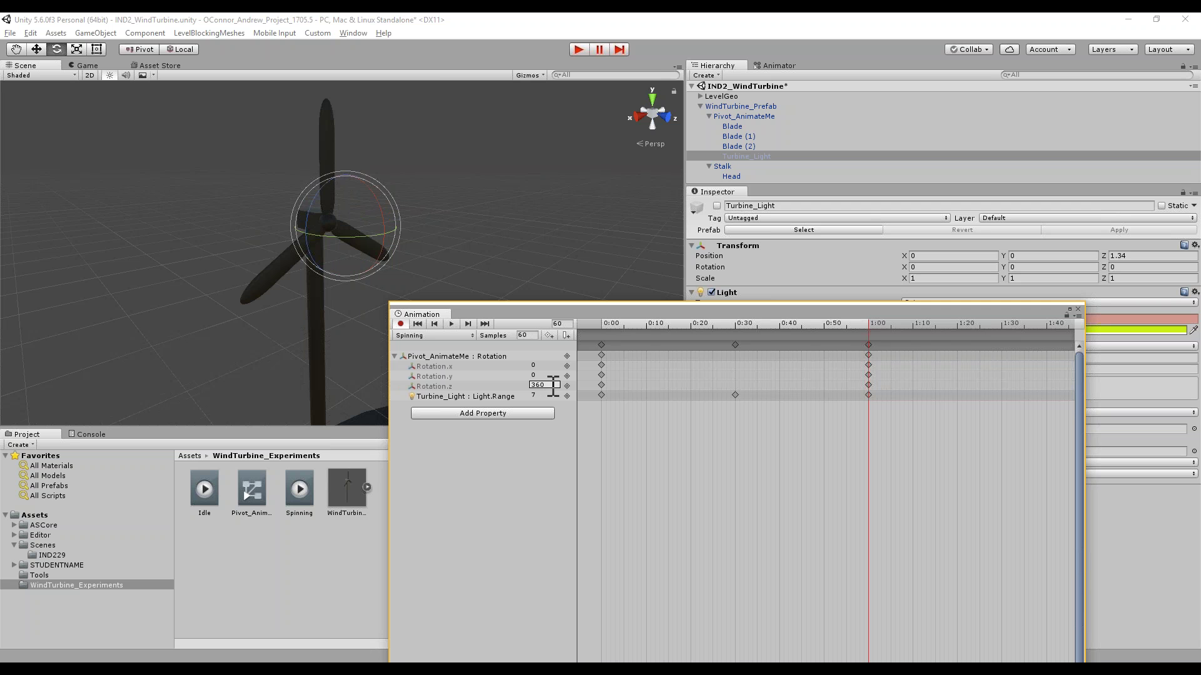
Move the Spinning clip's closing keyframes to 2:00 and play the clip from frame 0
scroll(842, 403, "down", 5)
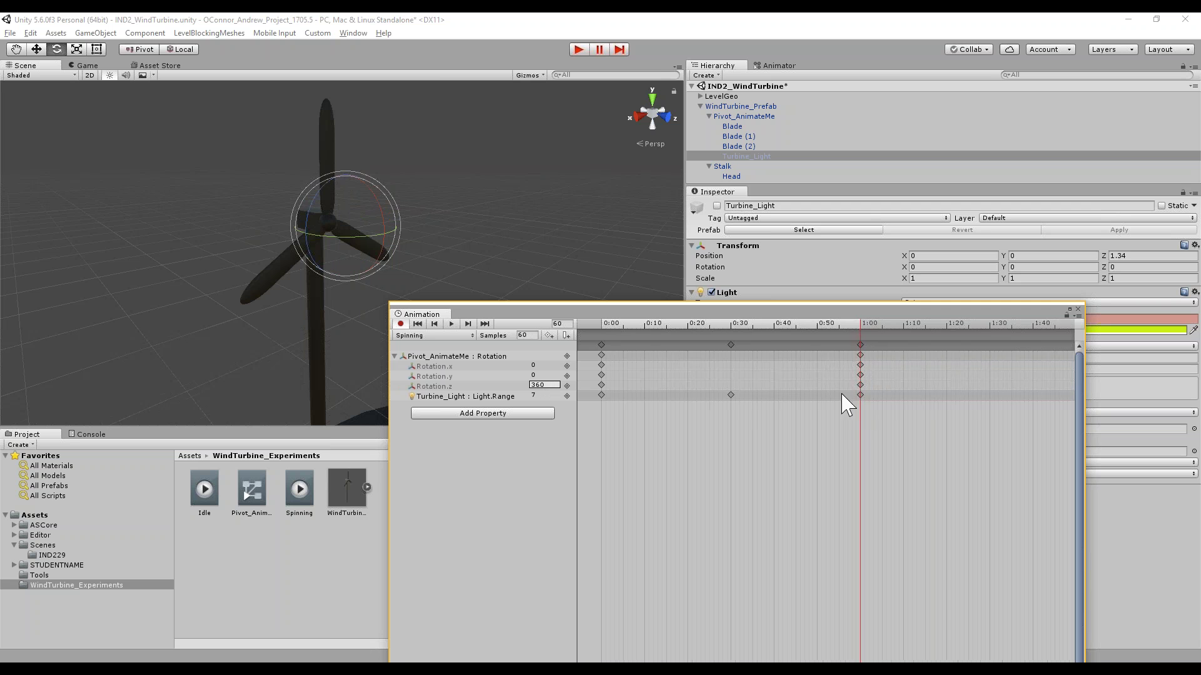
left_click_drag(783, 349, 961, 354)
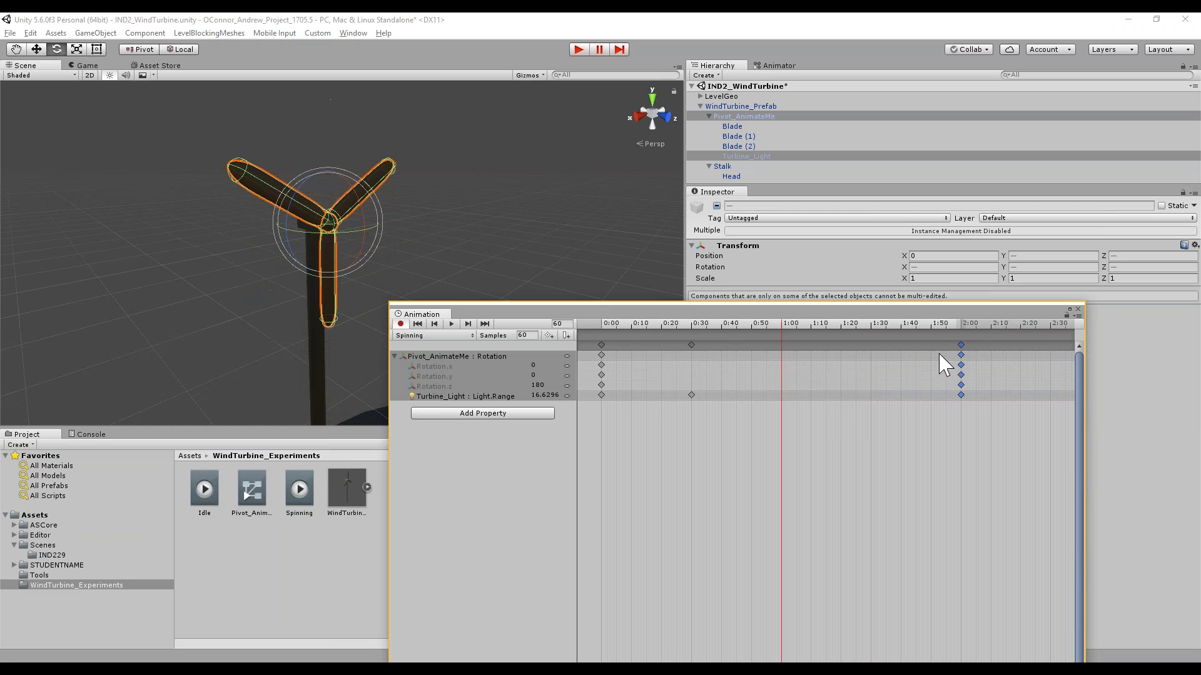
left_click_drag(622, 325, 451, 305)
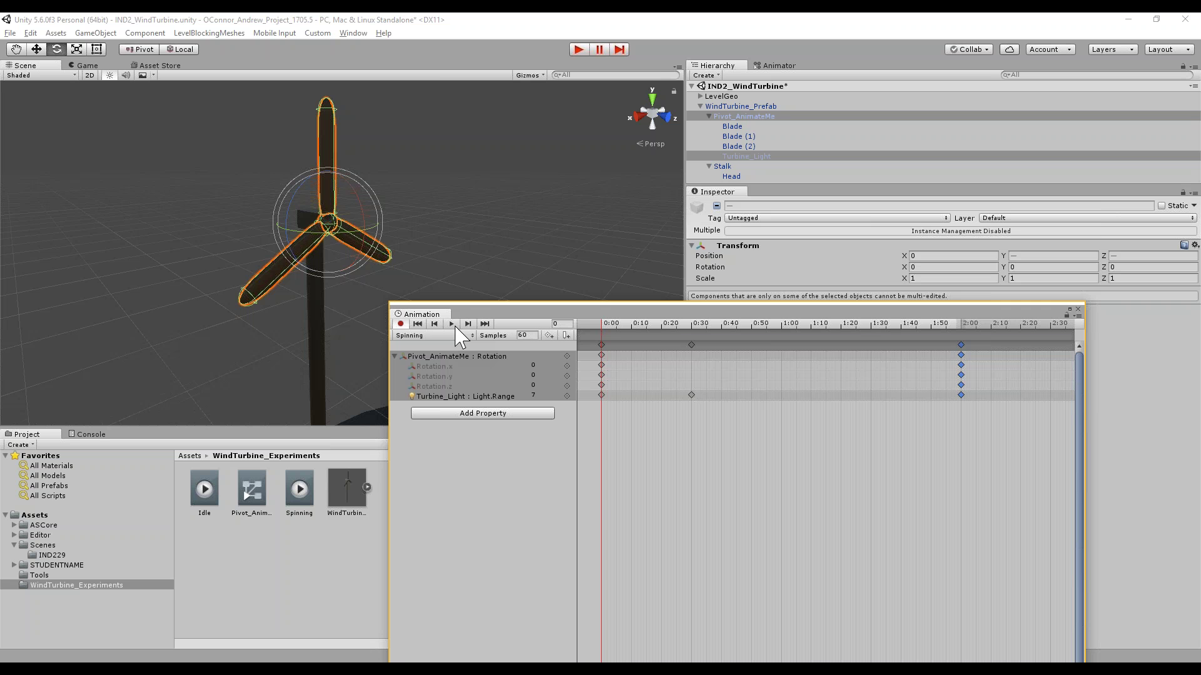
left_click(451, 324)
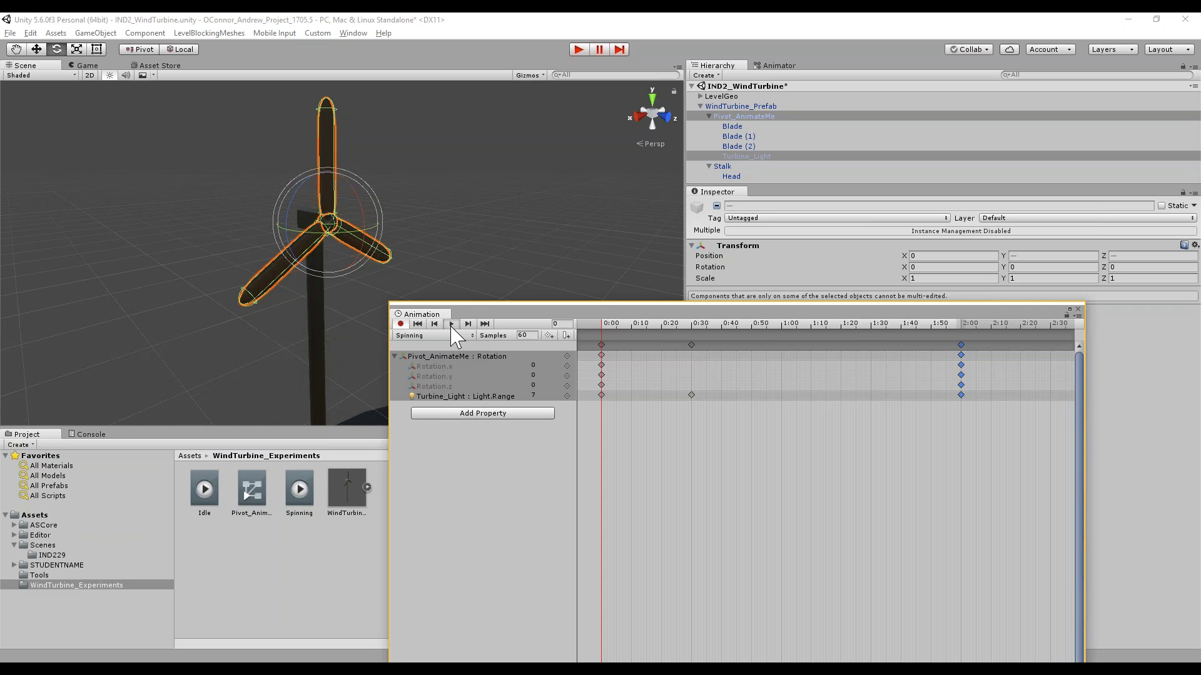
left_click(479, 278)
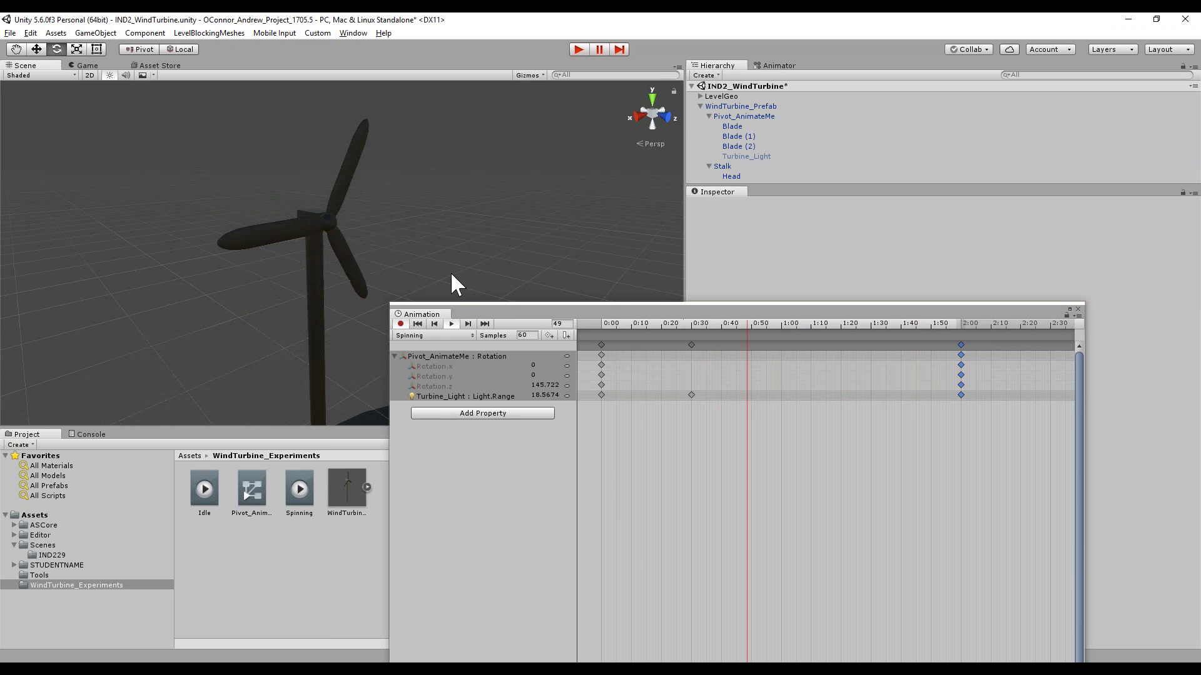
Return the Spinning clip to frame 0 and move Turbine_Light's middle Light.Range keyframe to 1:00
left_click_drag(490, 304, 529, 110)
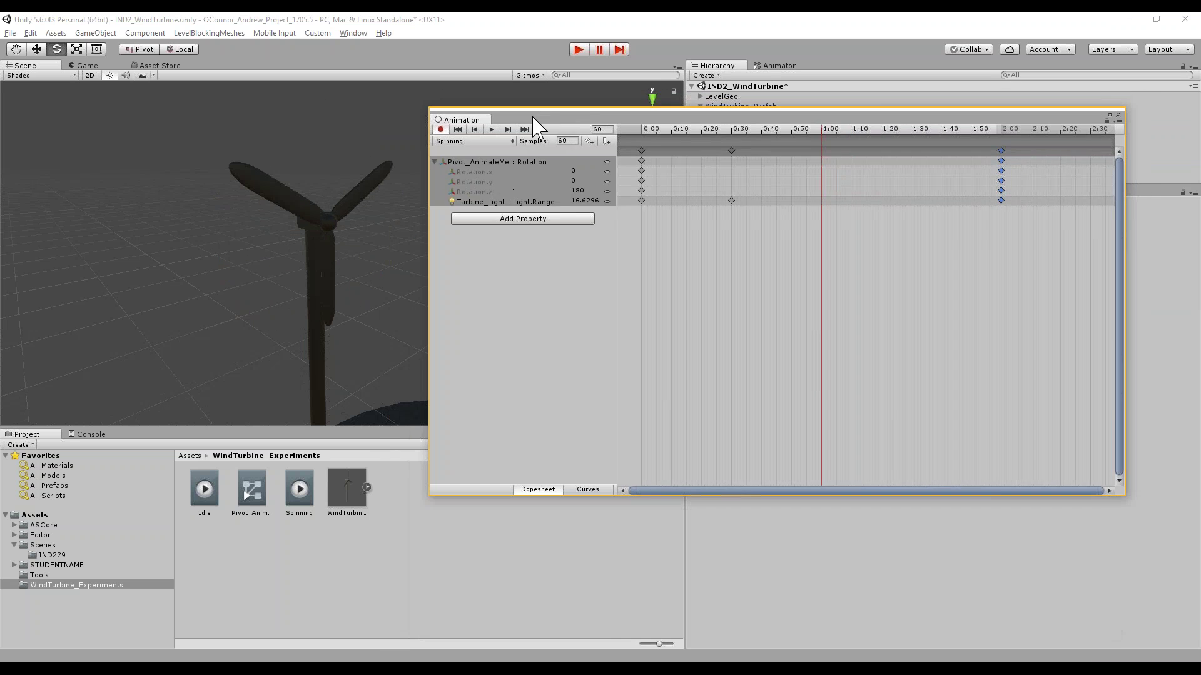
left_click(652, 127)
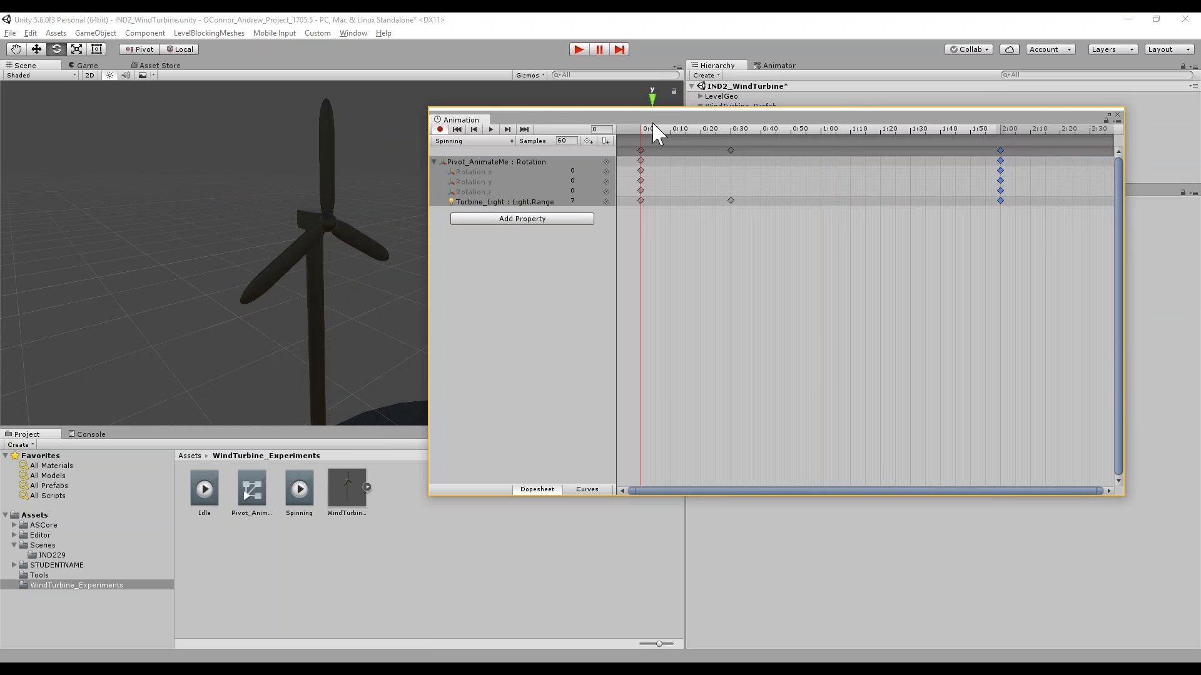
left_click_drag(658, 126, 590, 233)
left_click(699, 384)
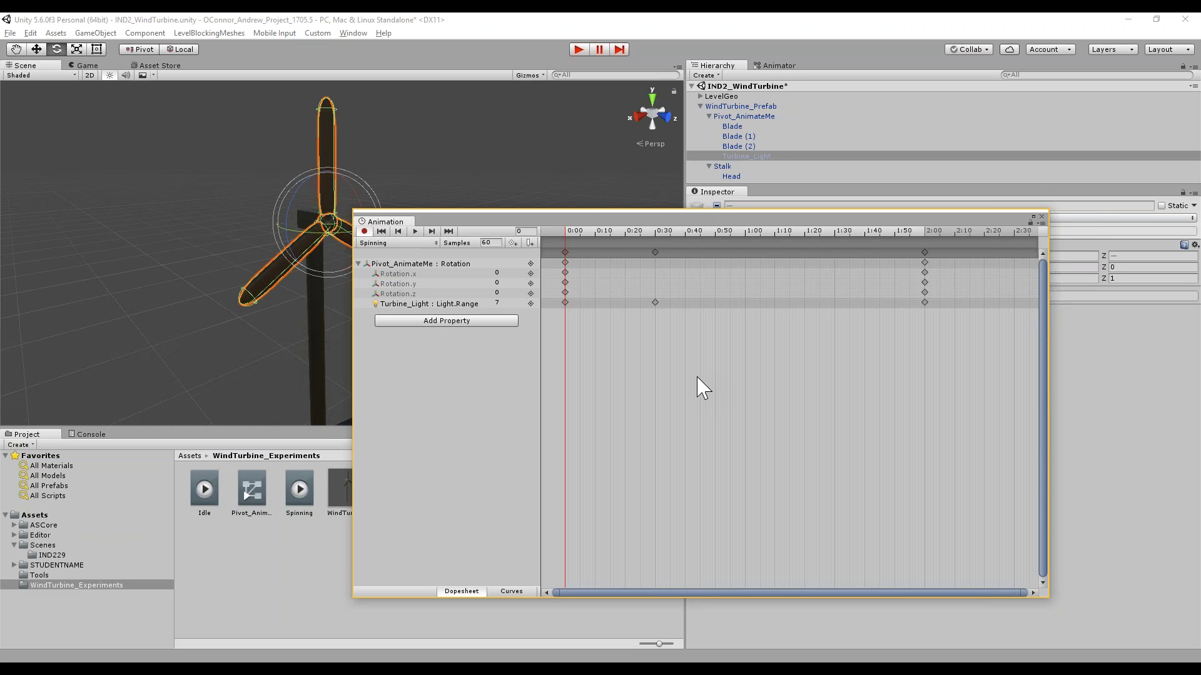
left_click_drag(745, 254, 925, 253)
left_click_drag(657, 253, 745, 258)
left_click_drag(635, 222, 688, 294)
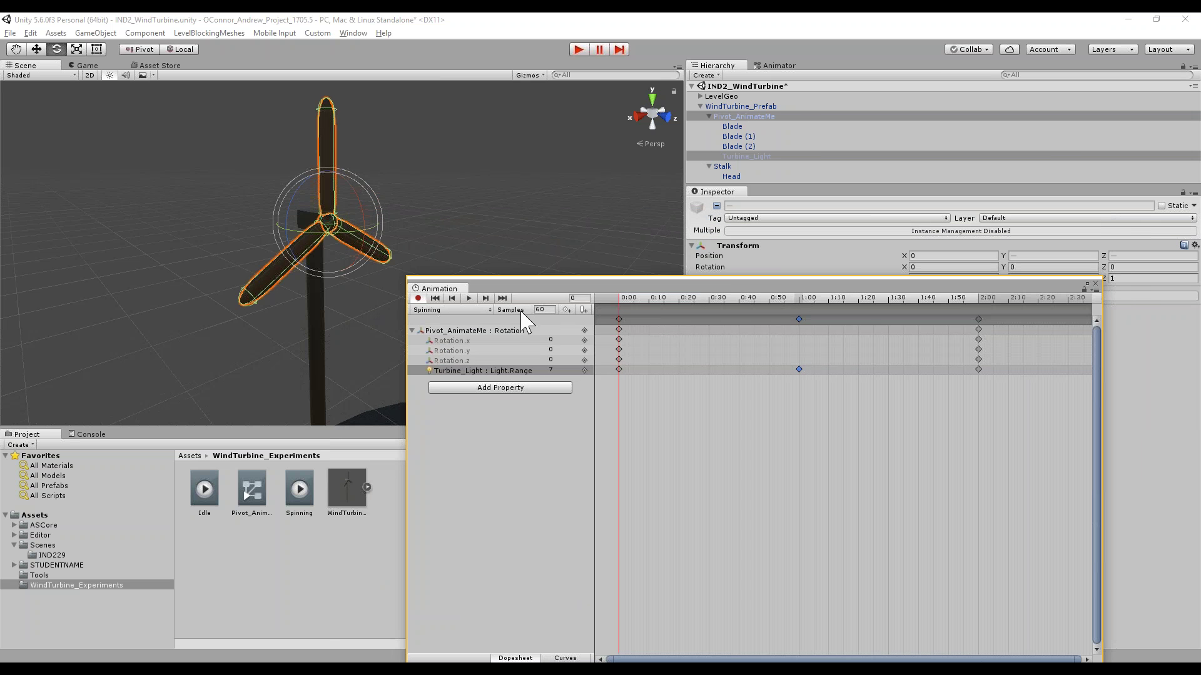
Turn off the clip preview and activate the Turbine_Light object
left_click(418, 299)
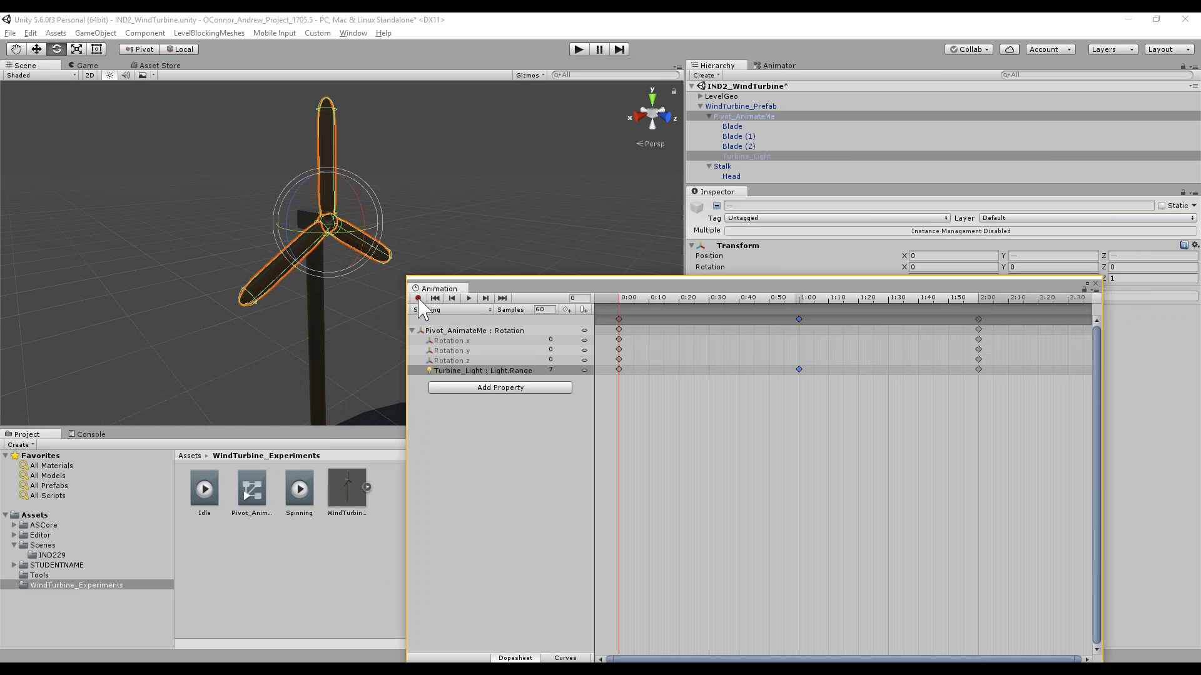
left_click(751, 158)
left_click(717, 206)
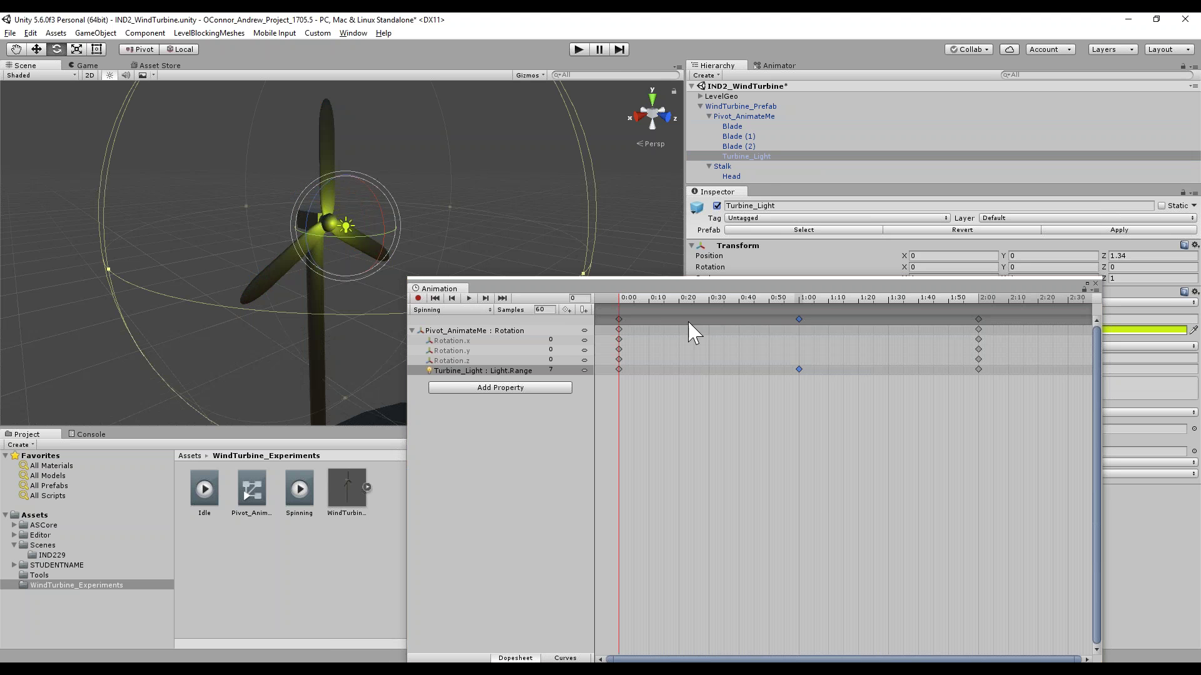
left_click(716, 510)
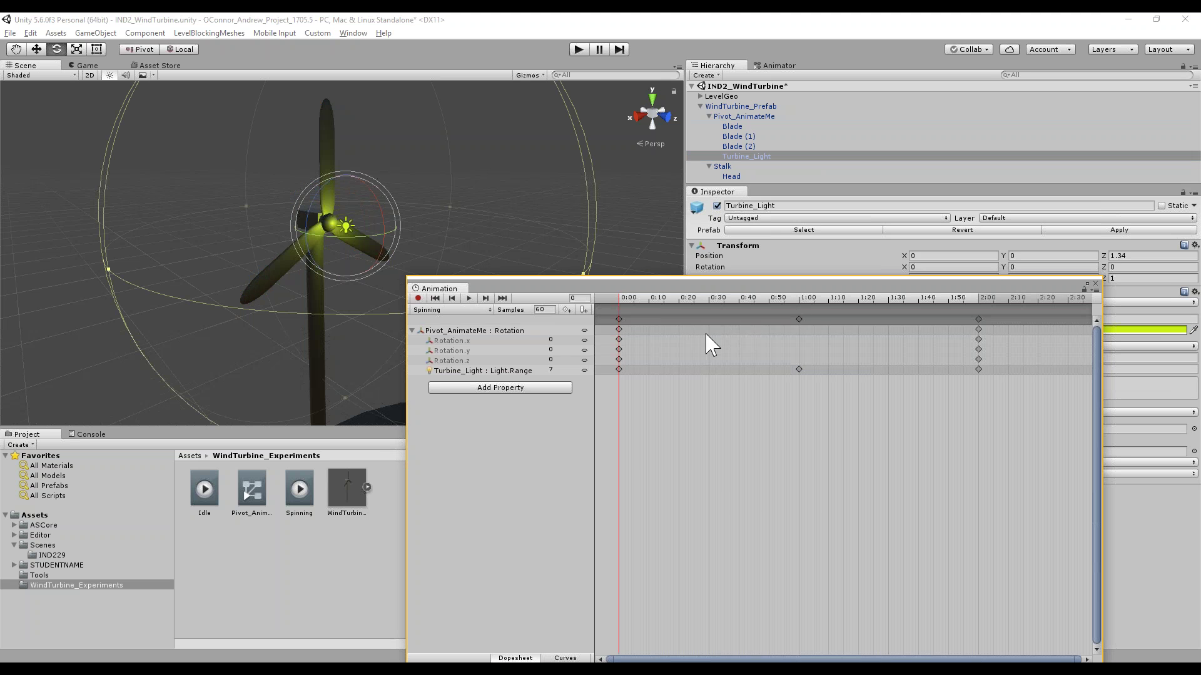
Scrub the Spinning clip from its start to about 2:00 with the light active, and return to frame 0
key("ctrl+p")
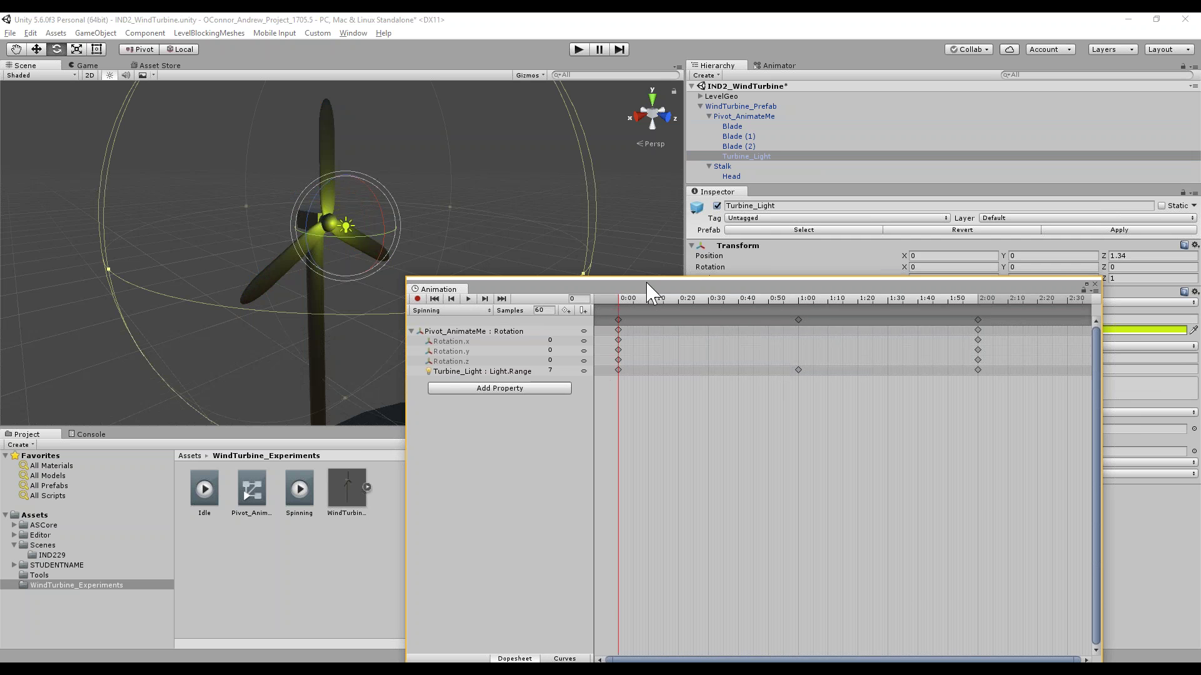
left_click(610, 261)
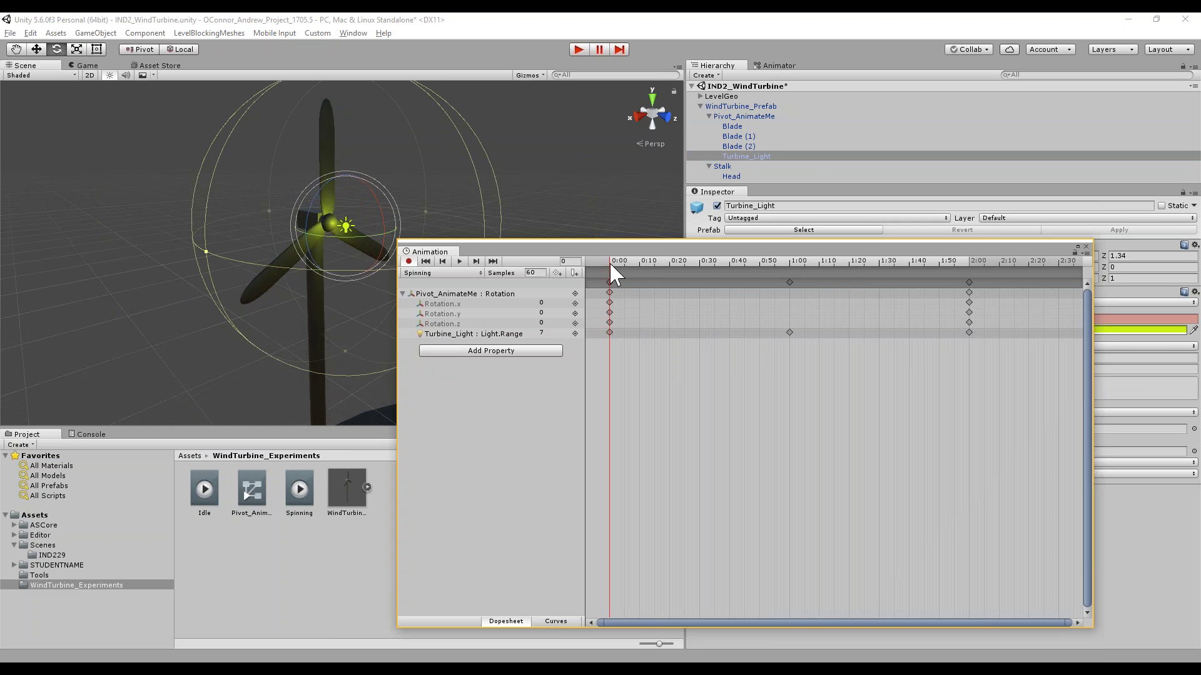
left_click_drag(610, 261, 983, 304)
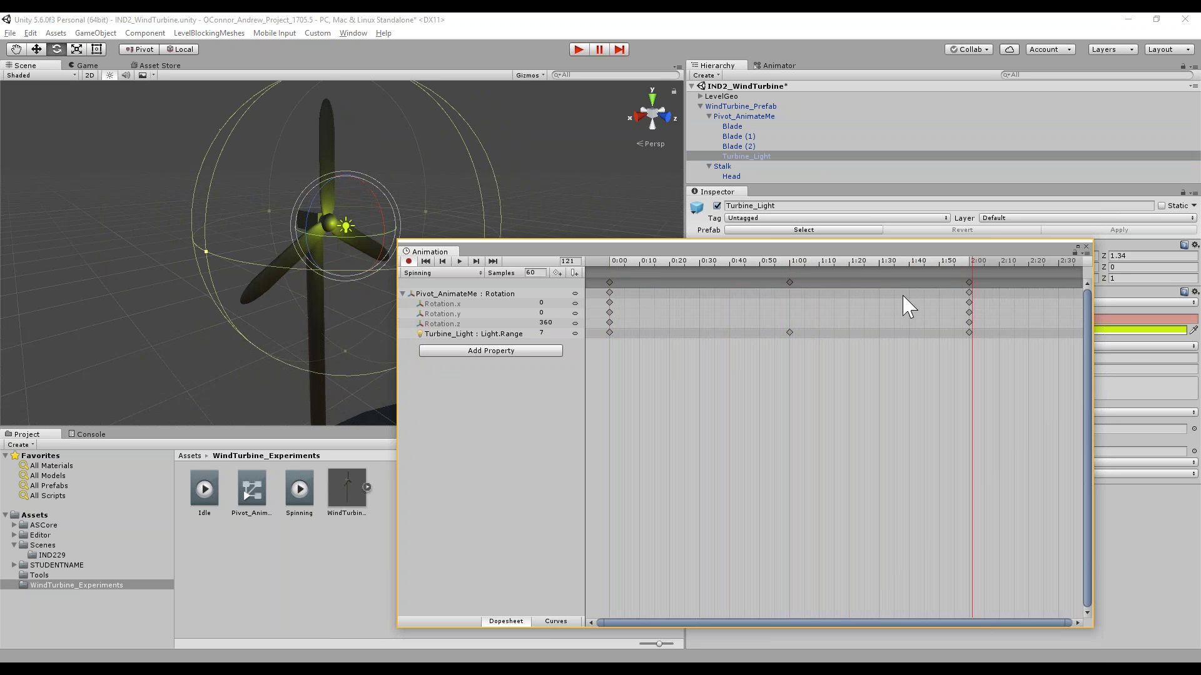
left_click(604, 291)
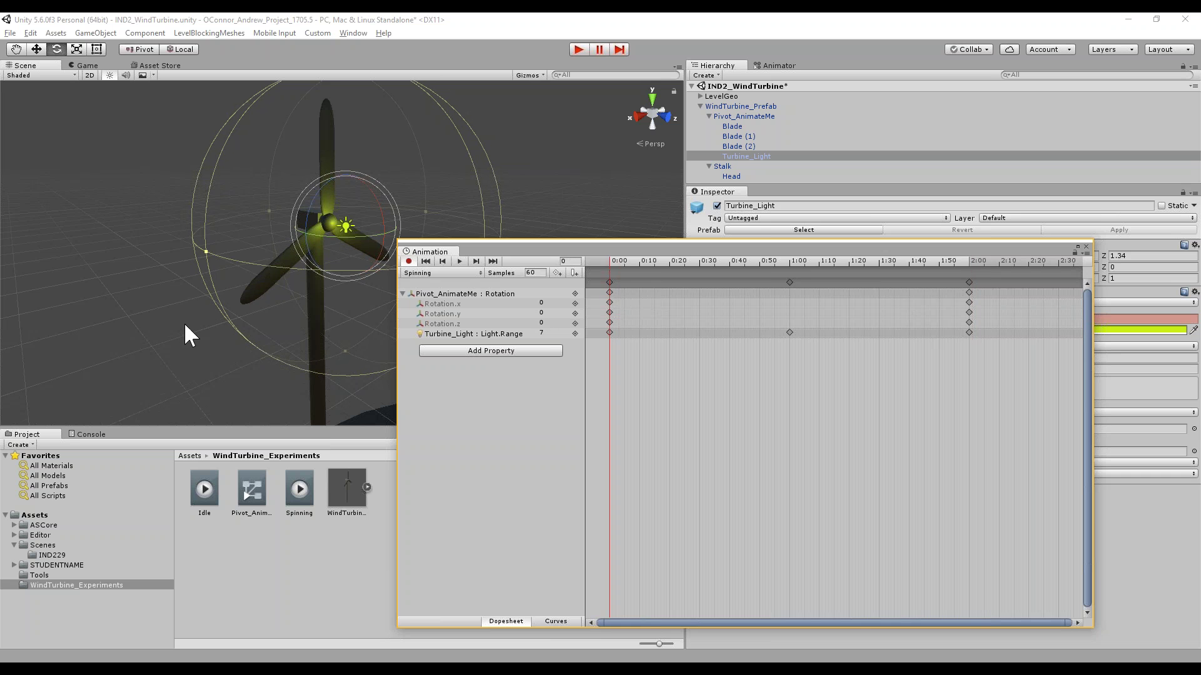
Play the Spinning clip, view the lit turbine from afar and close up, and stop near the clip's start
left_click(138, 346)
left_click(460, 262)
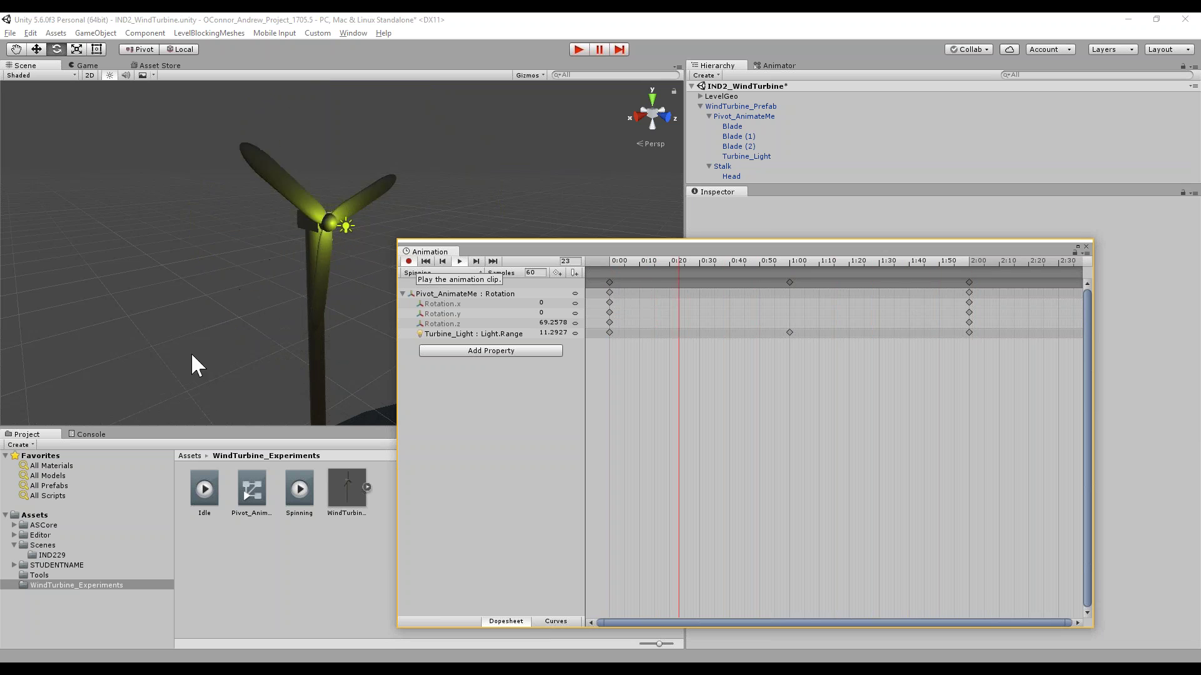
scroll(213, 307, "down", 4)
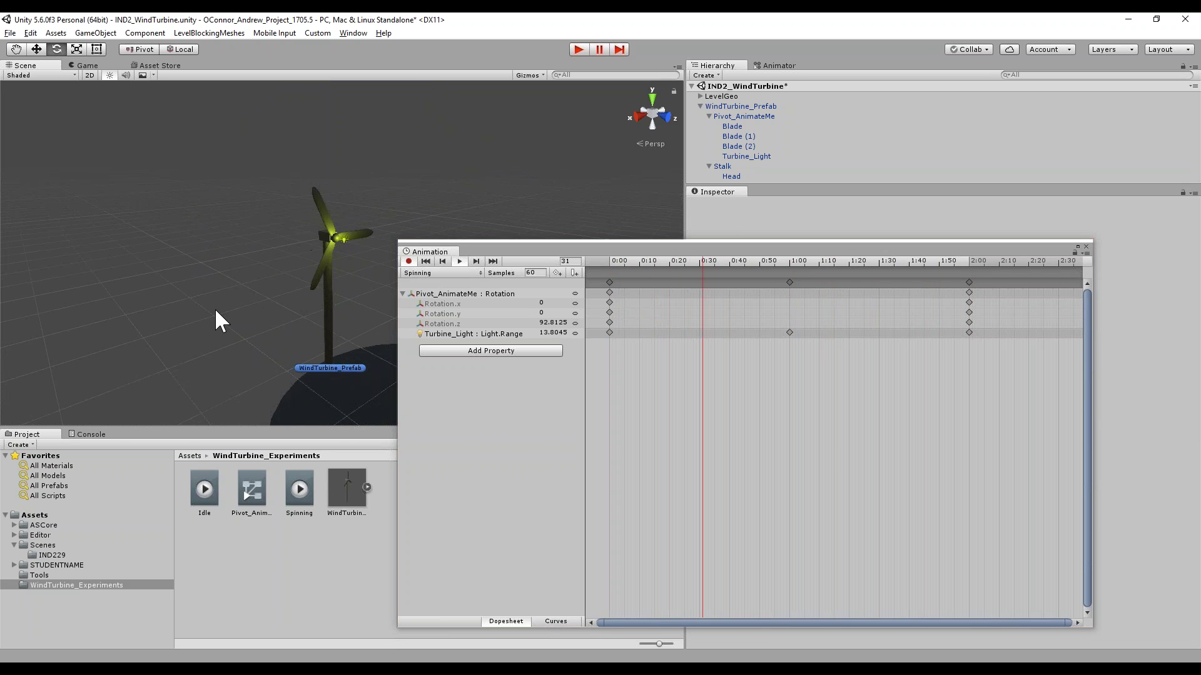
scroll(343, 235, "up", 5)
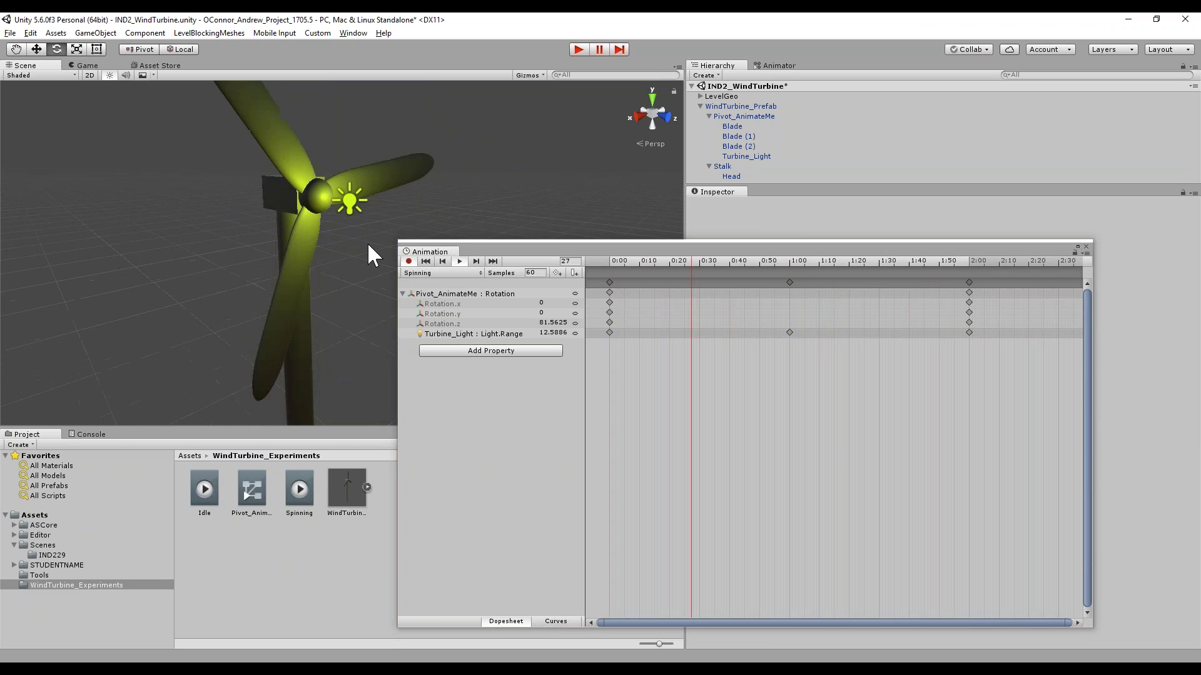
left_click(610, 262)
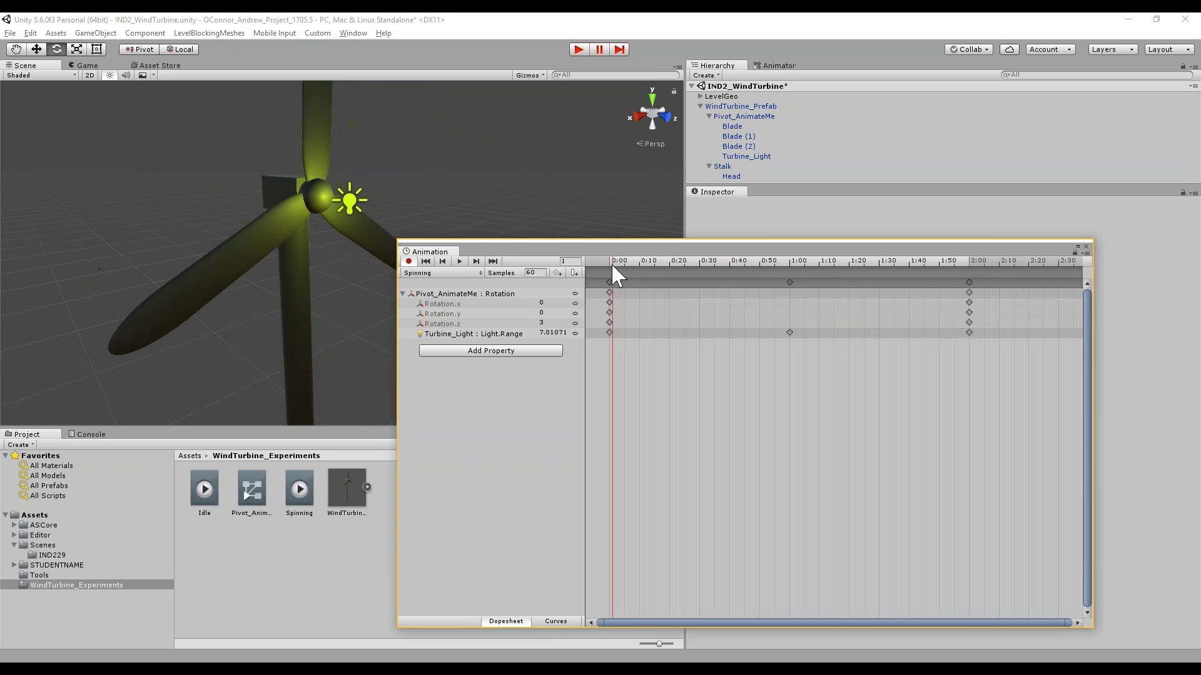
left_click_drag(526, 255, 588, 199)
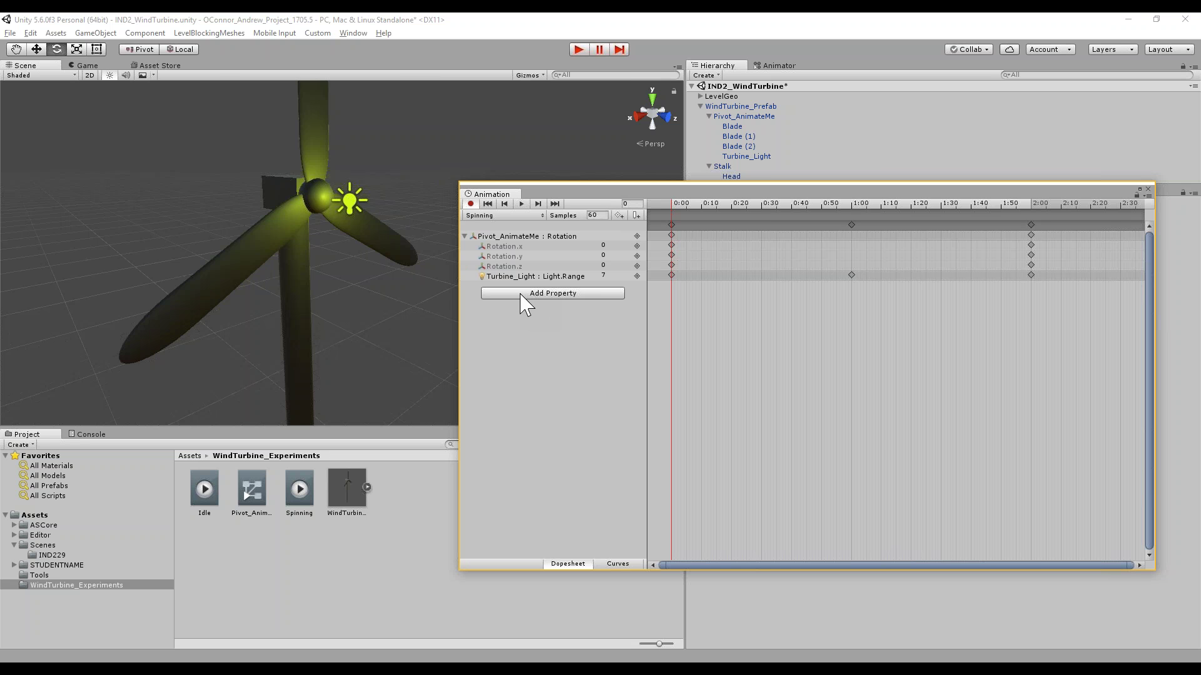
left_click(224, 327)
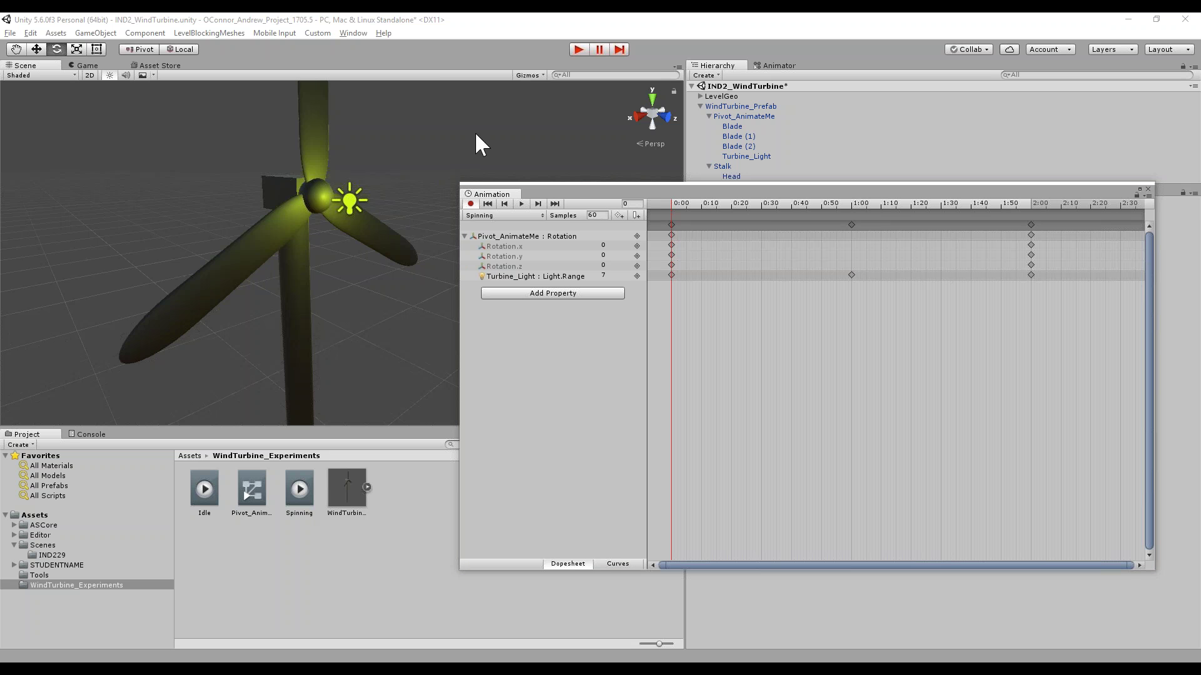
left_click(569, 188)
left_click_drag(568, 188, 537, 209)
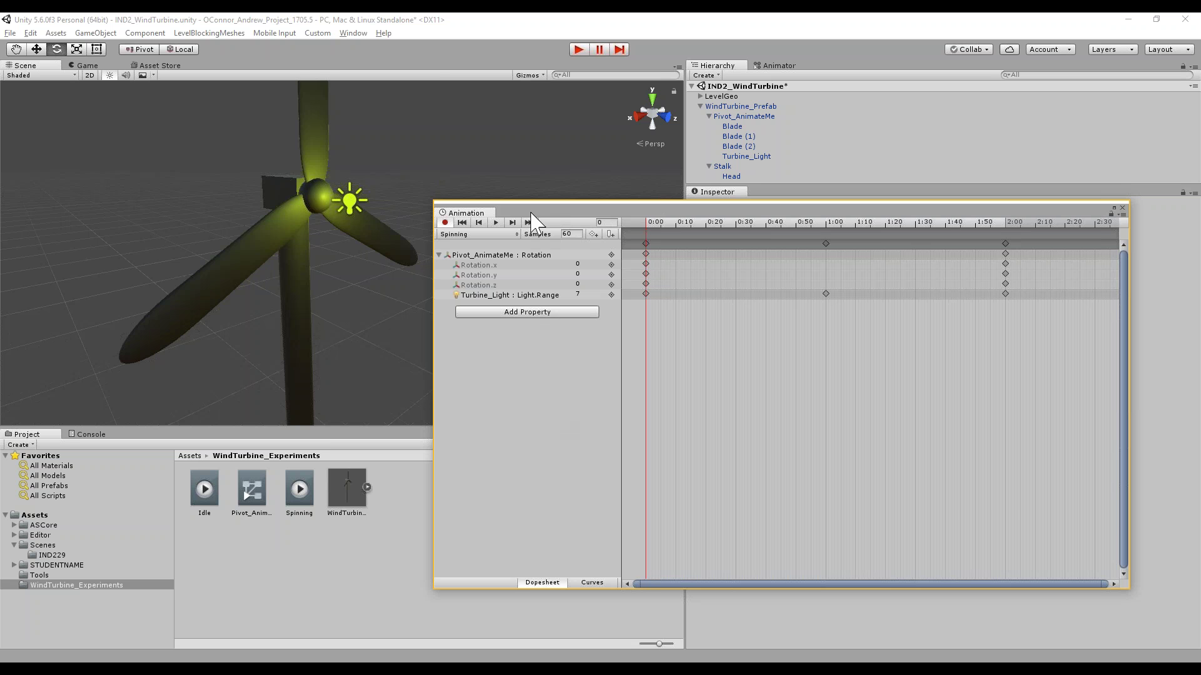
left_click_drag(530, 212, 521, 215)
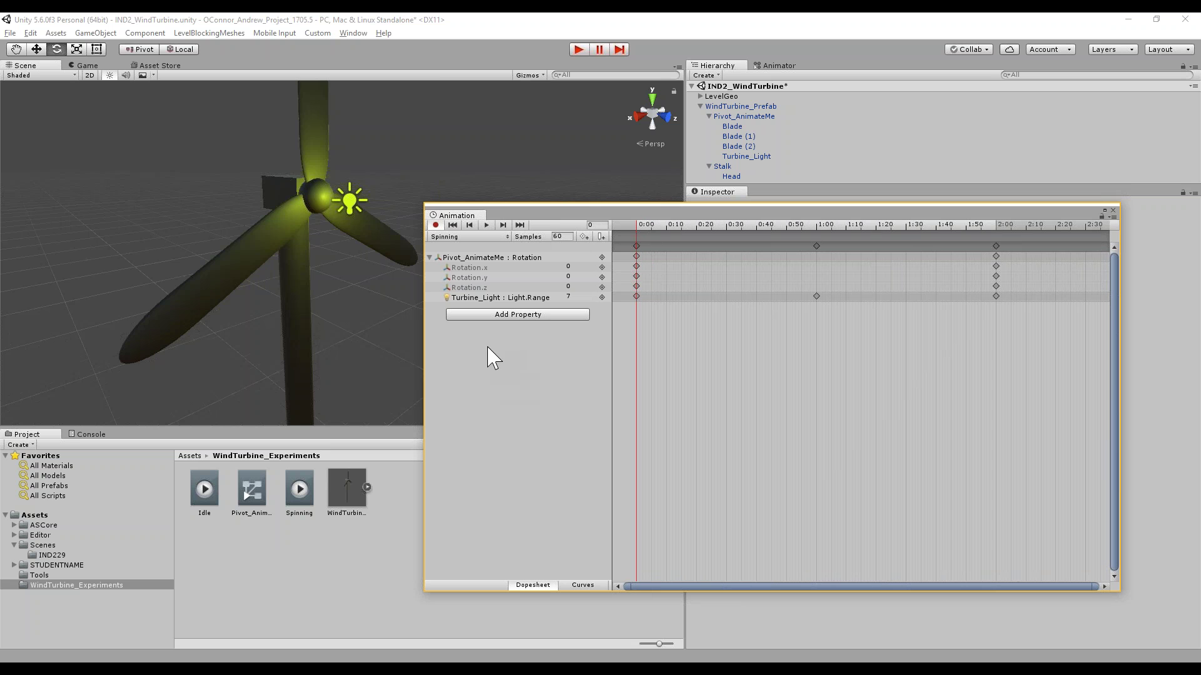
Create a new animation clip named WindUp in the WindTurbine_Experiments folder
left_click(487, 239)
left_click(476, 280)
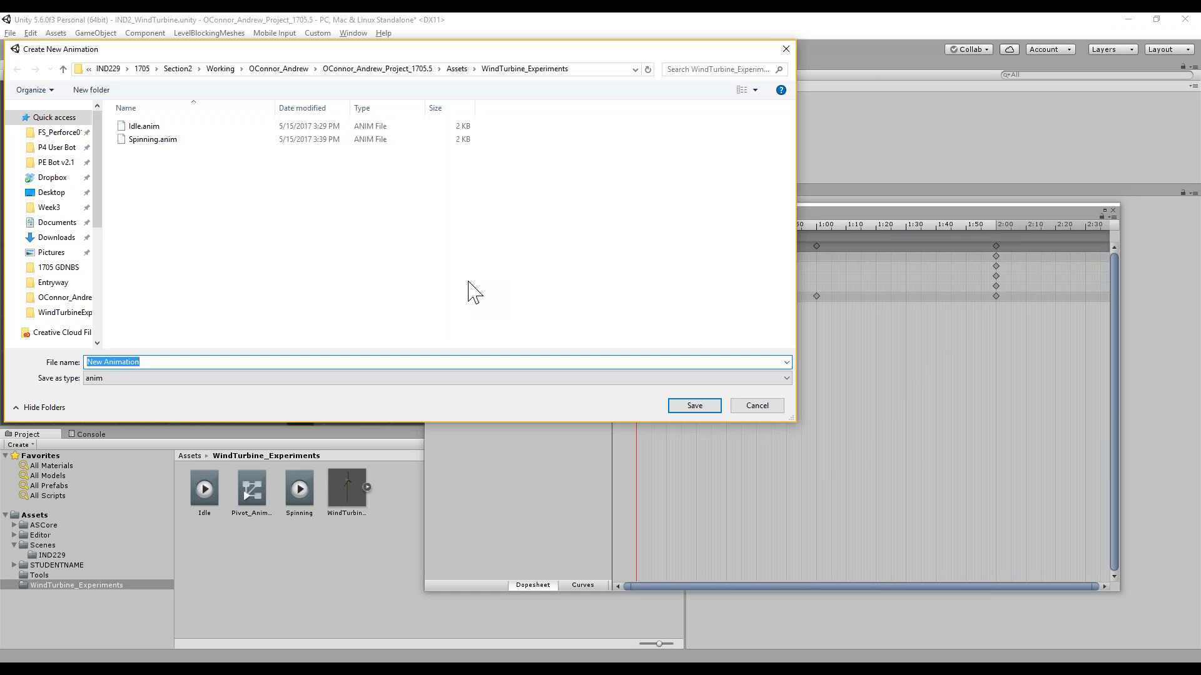
type("WindUp")
left_click(694, 406)
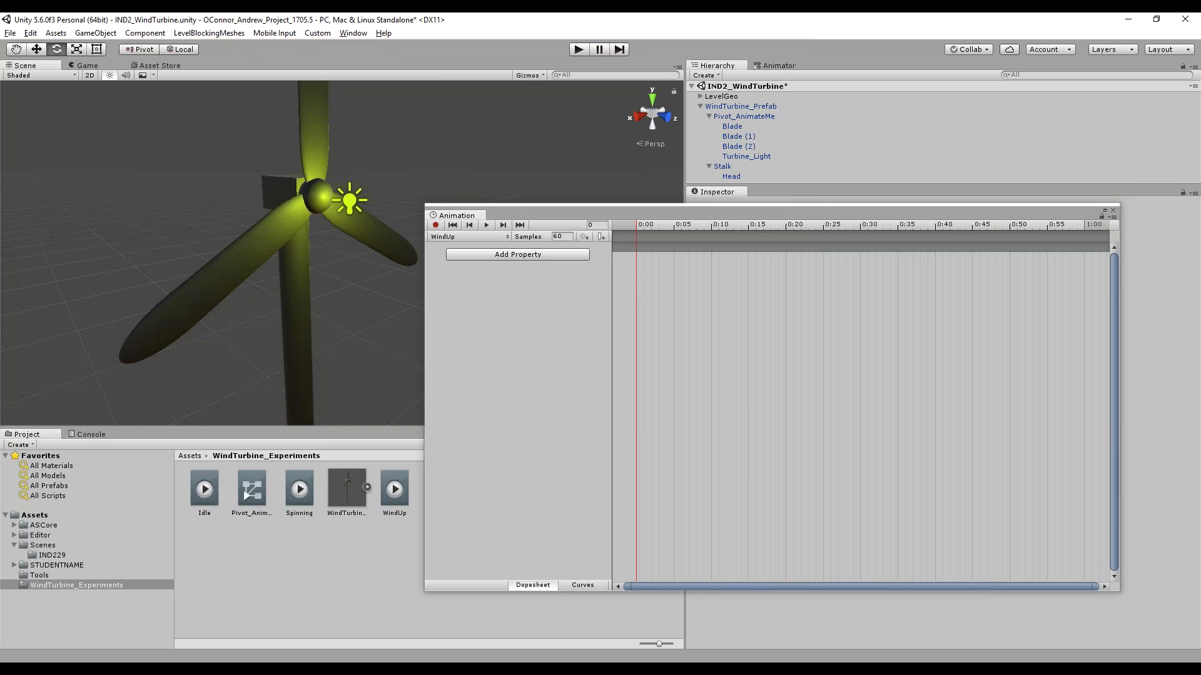
left_click_drag(536, 213, 550, 211)
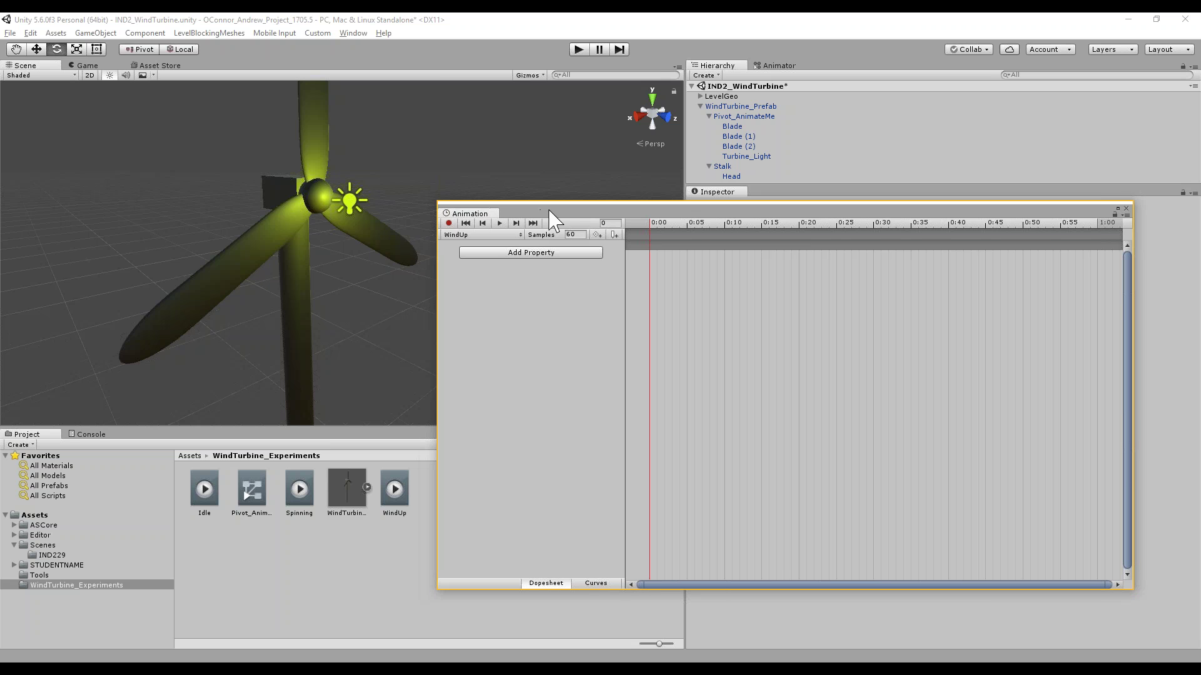
Add Pivot_AnimateMe's Transform Rotation property to the WindUp clip
left_click(543, 253)
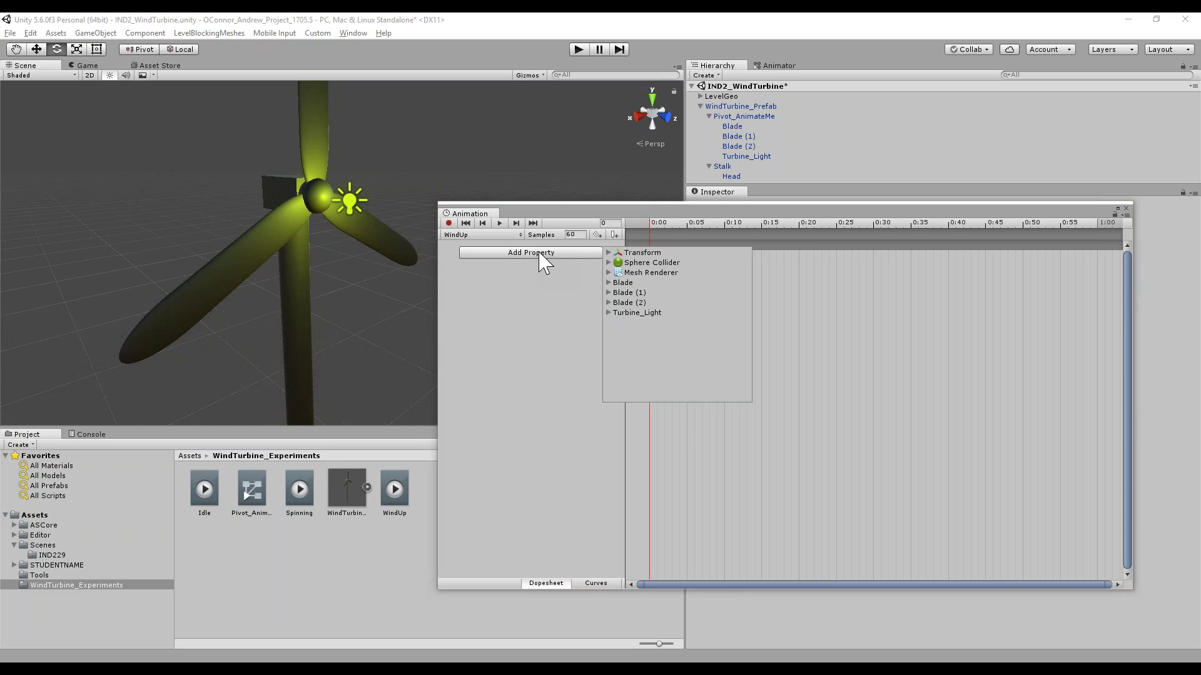
left_click(608, 253)
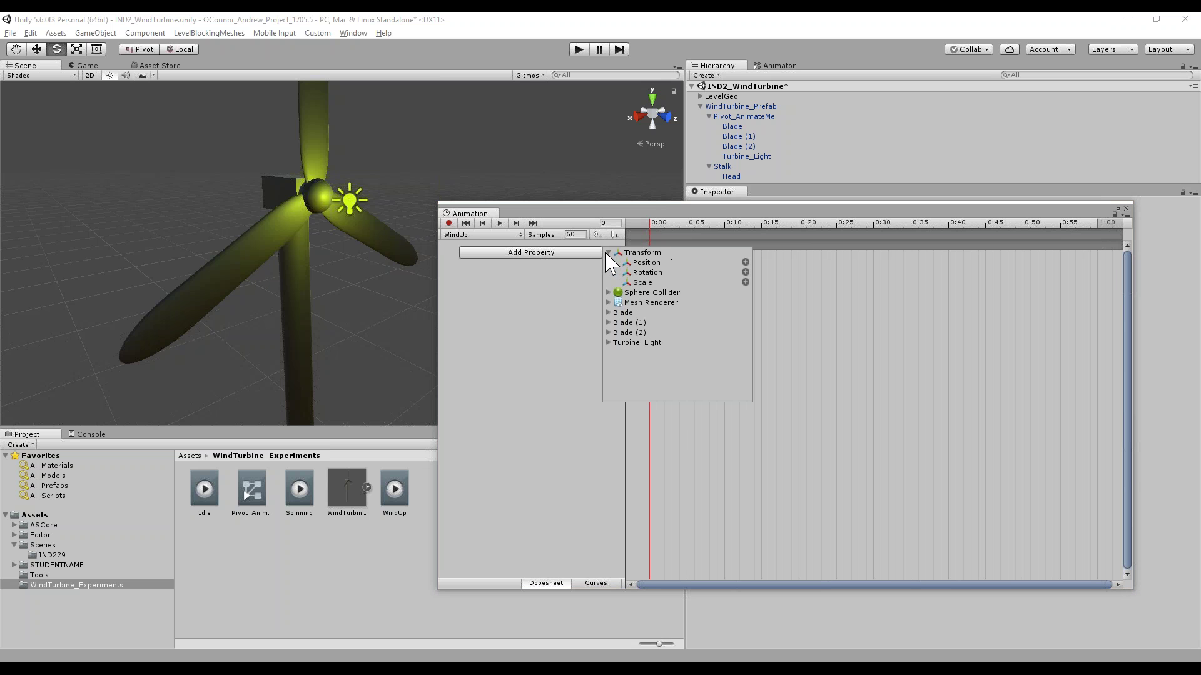
left_click(745, 272)
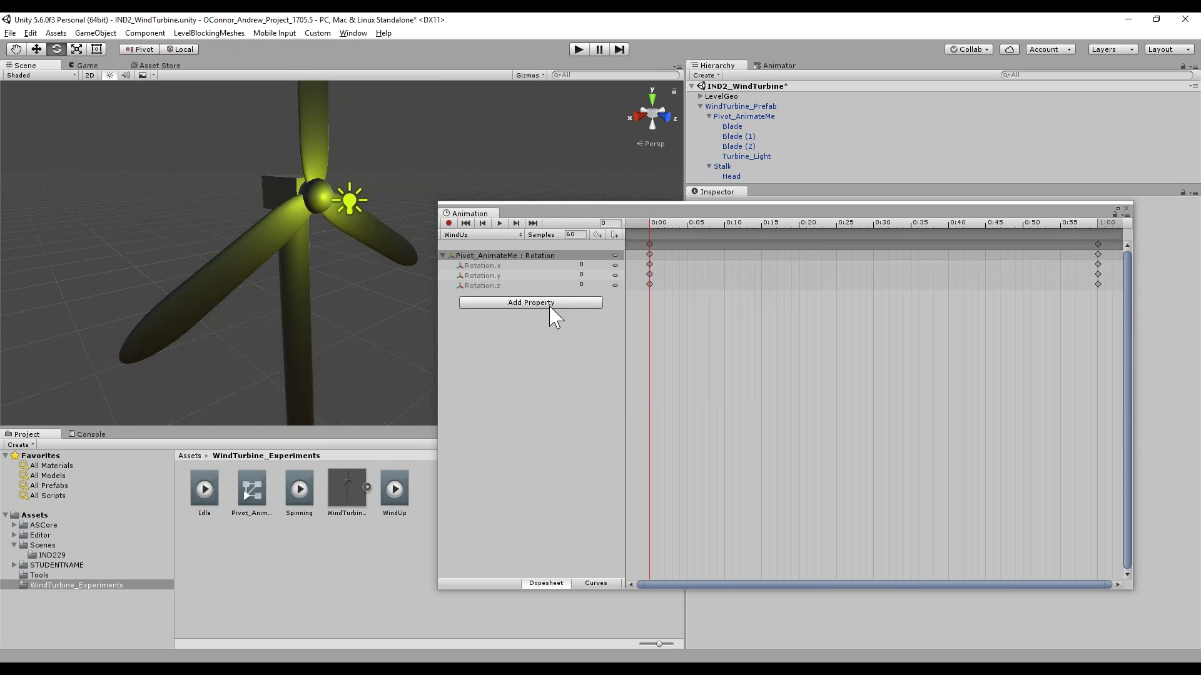
Set Pivot_AnimateMe's Rotation.z to 360 at frame 60 of the WindUp clip
left_click_drag(672, 216, 988, 255)
left_click(481, 315)
type("360")
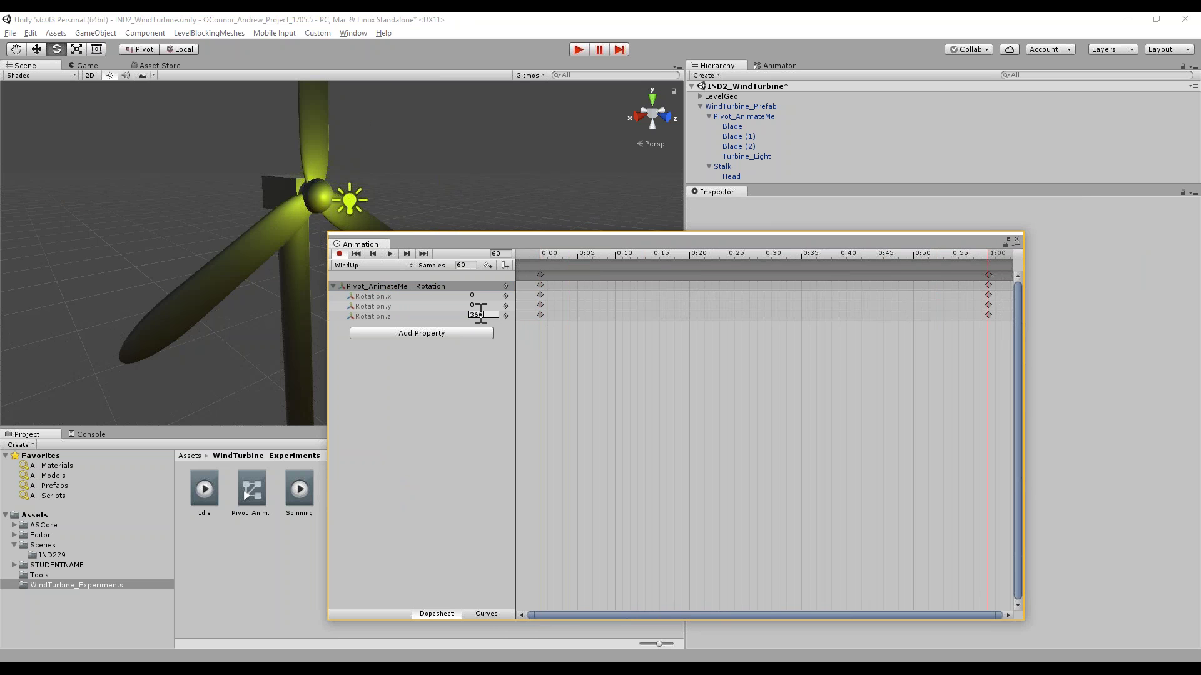
key("Return")
scroll(726, 375, "down", 1)
scroll(692, 413, "down", 3)
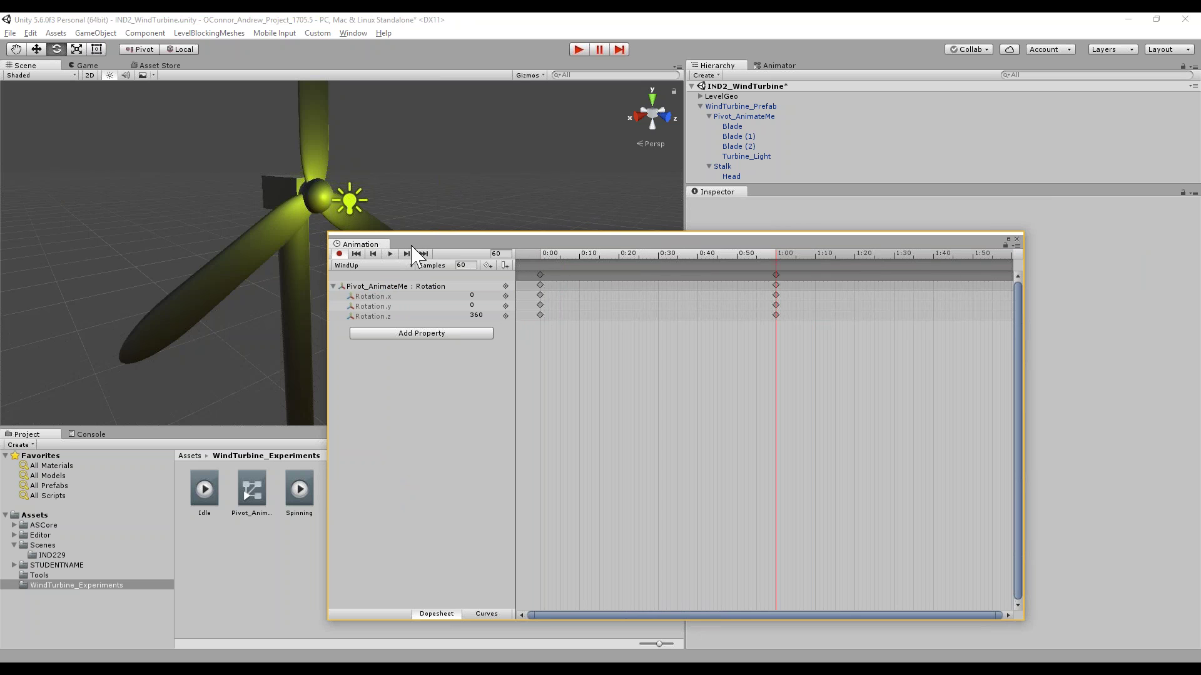
Play the WindUp clip to review its rotation speed, and show a longer span of its timeline
left_click(391, 254)
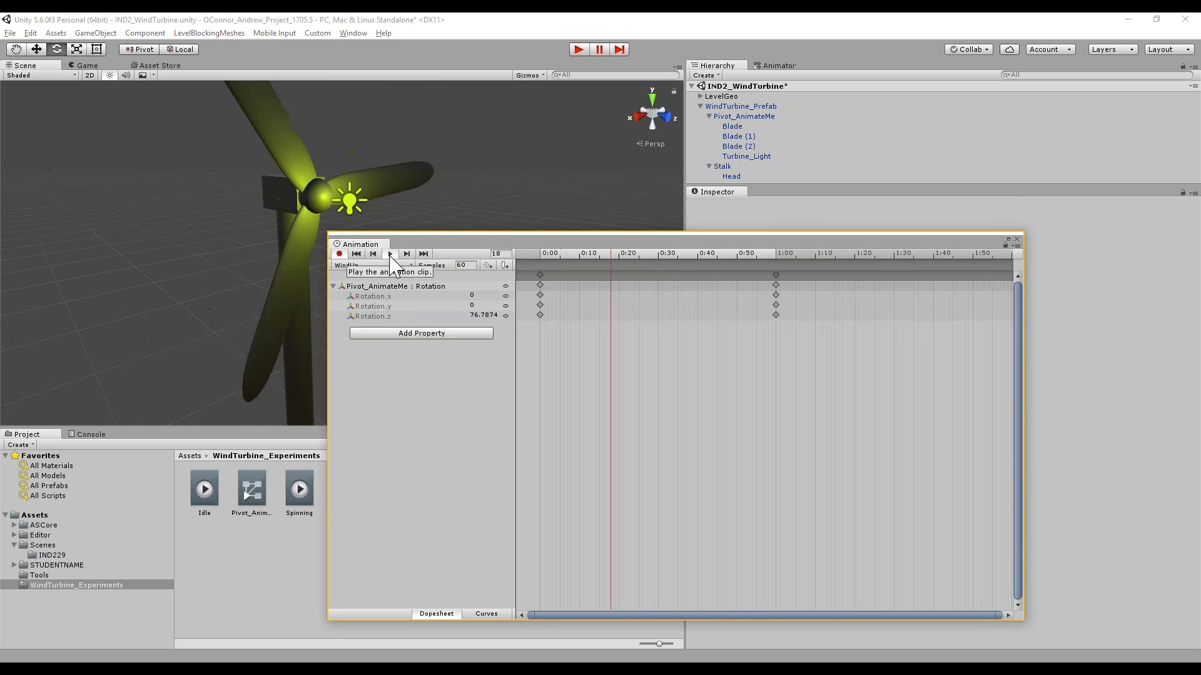
scroll(750, 307, "down", 3)
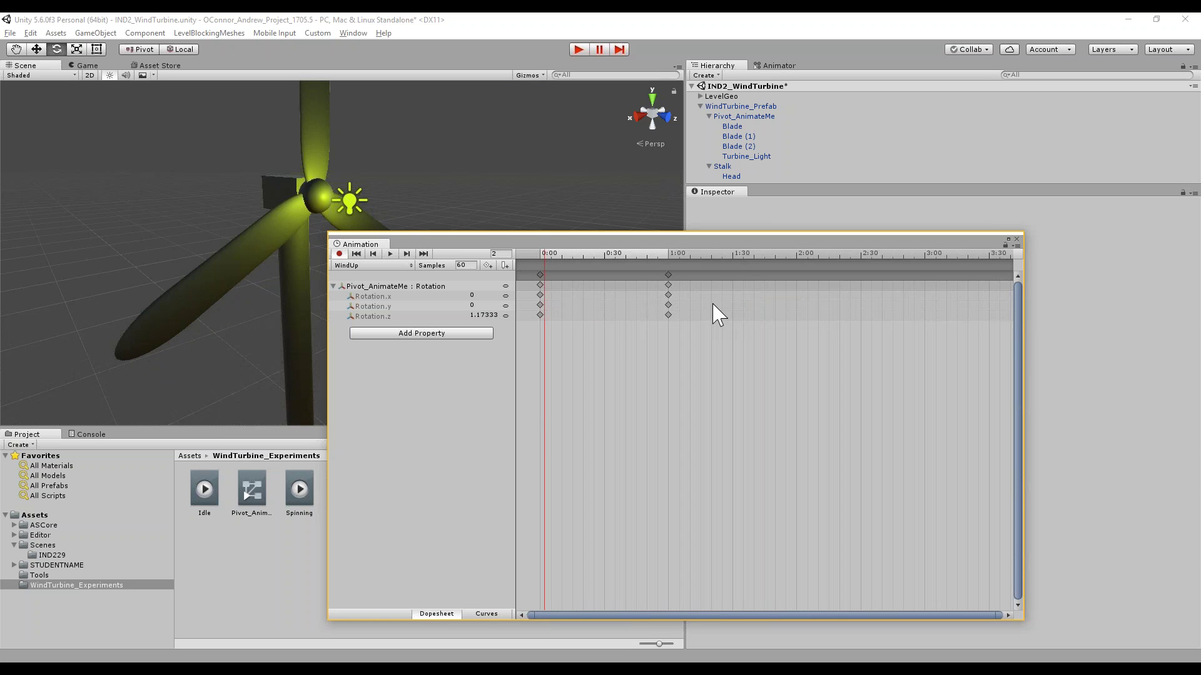
Move the ending rotation keyframes of the WindUp clip to 3:00 and return the playhead to frame 0
left_click_drag(651, 275, 894, 265)
left_click(538, 252)
mouse_move(539, 254)
left_mouse_down()
mouse_move(553, 251)
mouse_move(534, 254)
left_mouse_up()
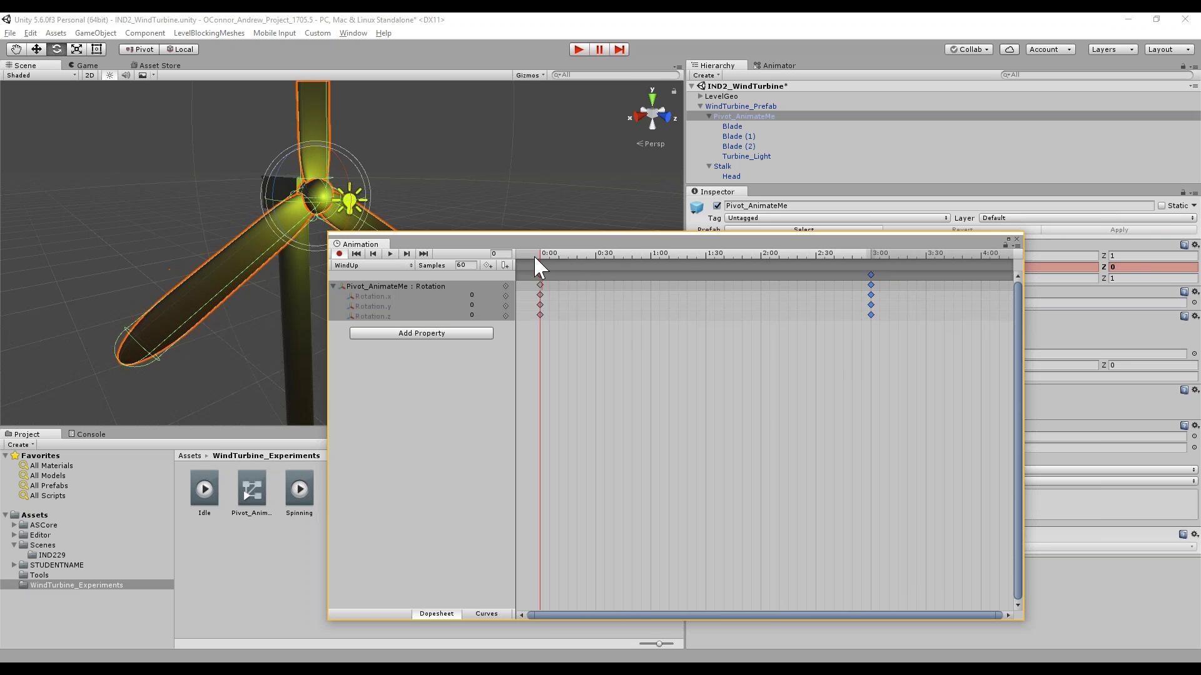
In the curve view, set the Rotation.z end key to Auto and steepen its tangent so the rotation accelerates toward 3:00
left_click(485, 614)
key("f")
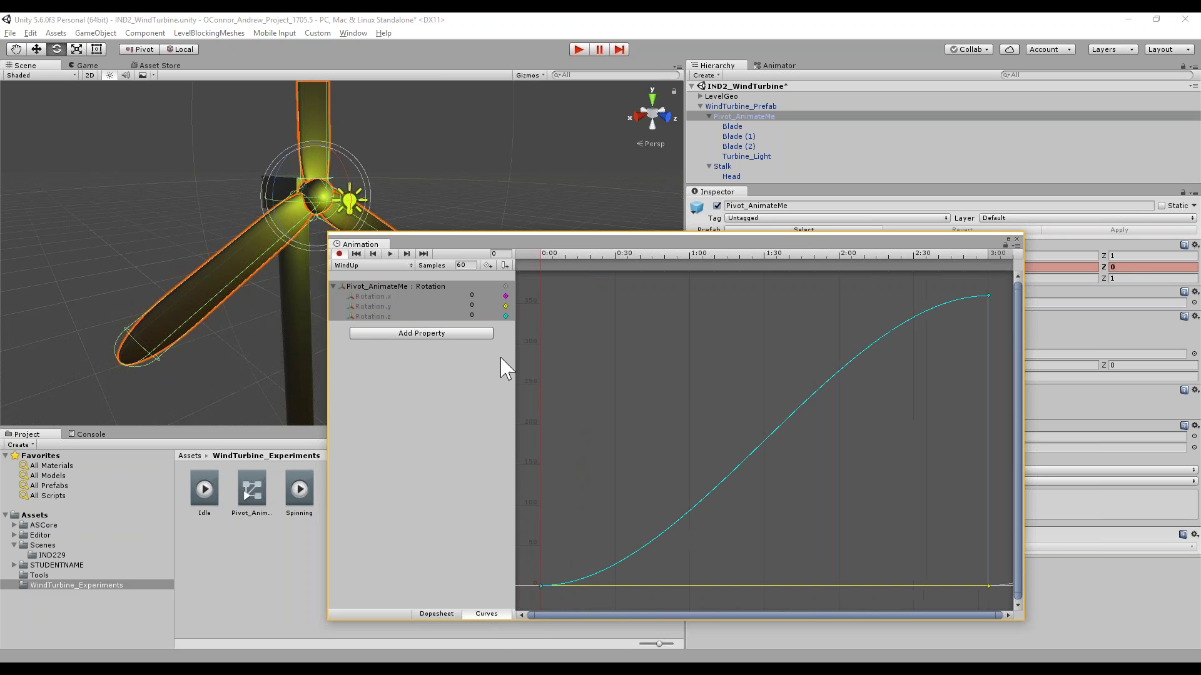
left_click(430, 316)
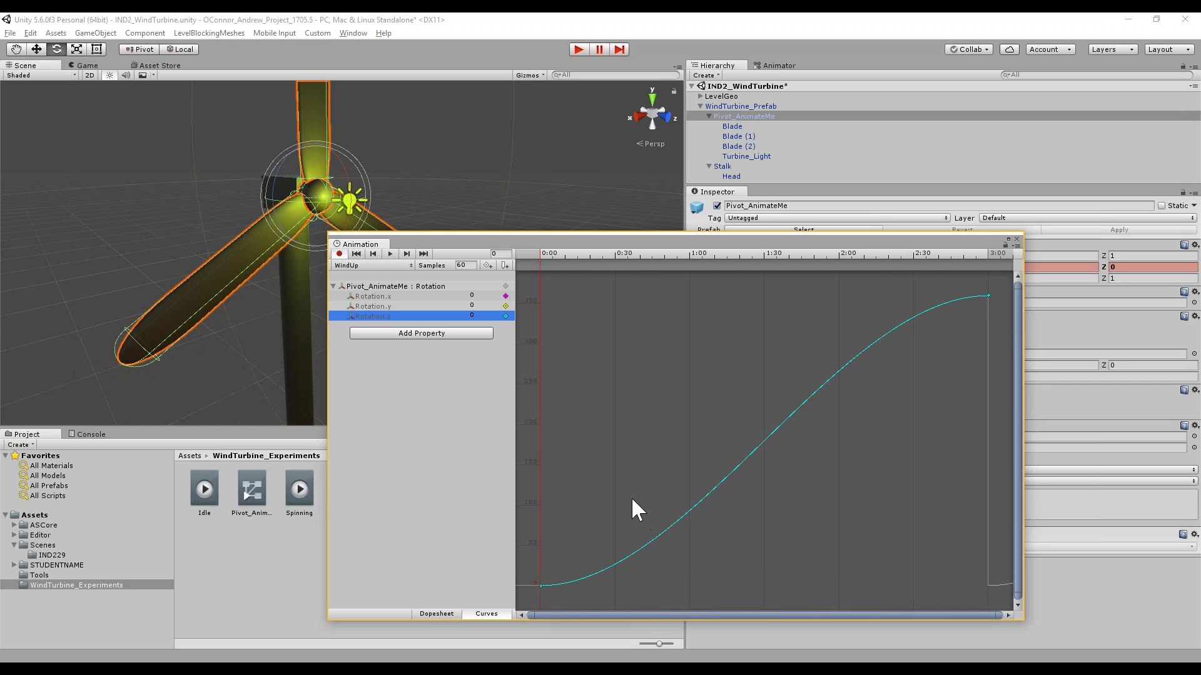
right_click(989, 296)
left_click(1019, 350)
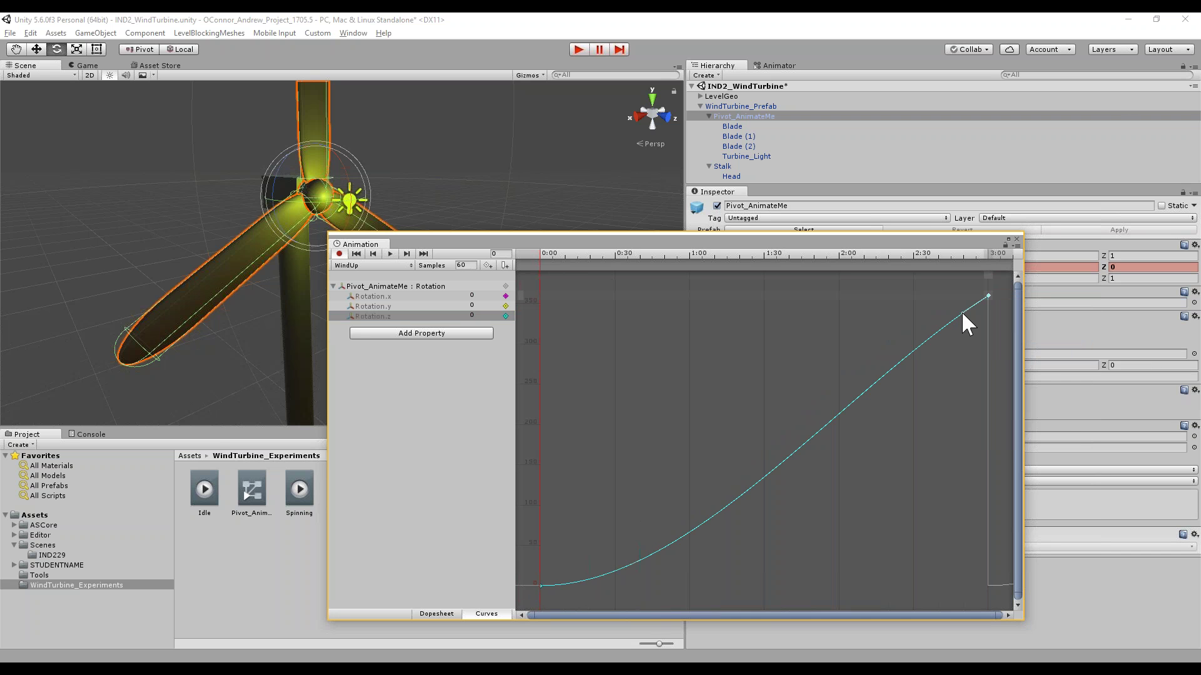
left_click_drag(962, 313, 973, 319)
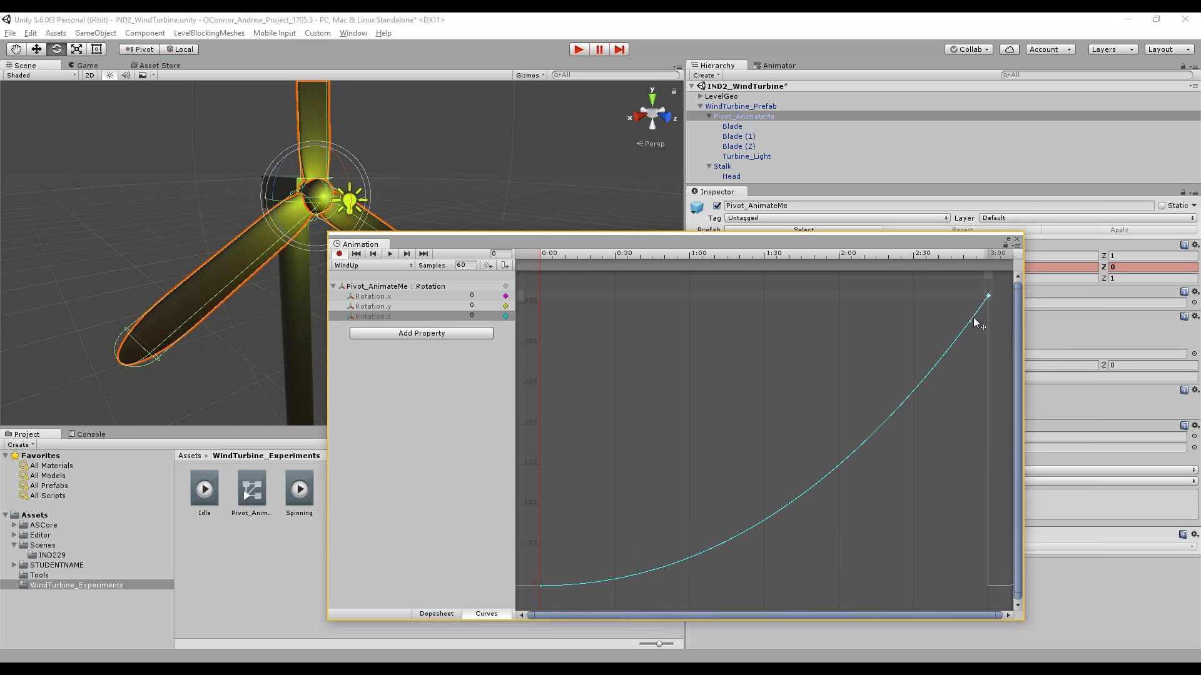
Preview the WindUp animation with the Animation window moved clear of the turbine
left_click_drag(664, 245, 634, 220)
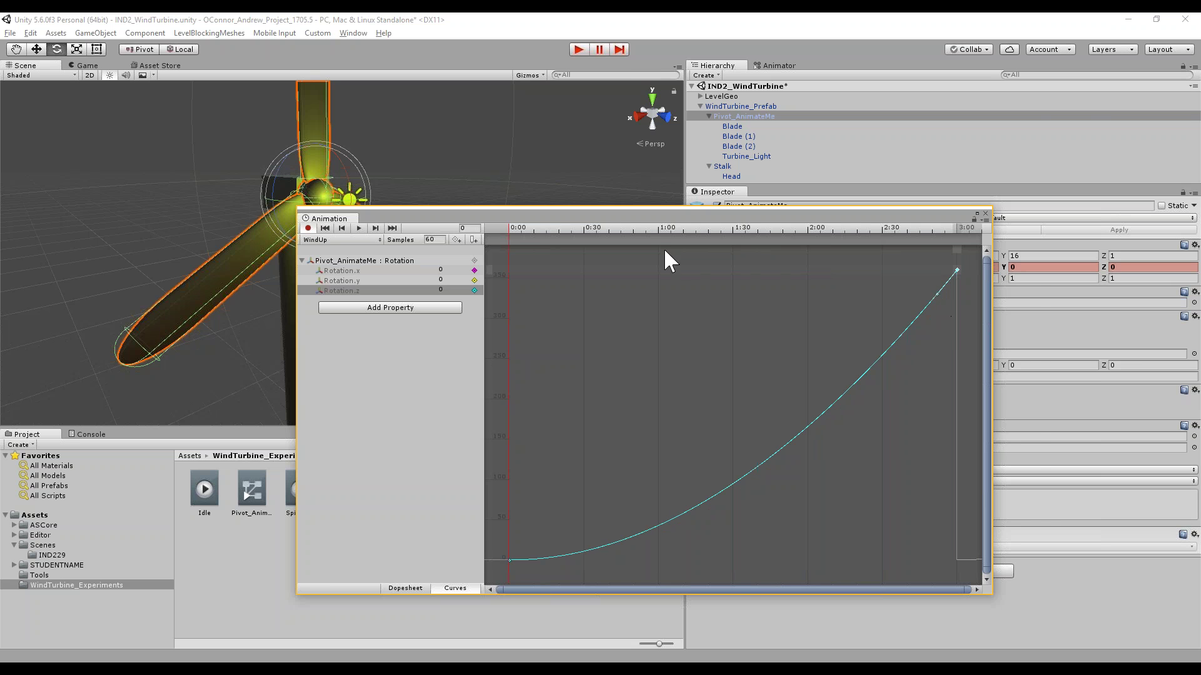
left_click_drag(645, 219, 716, 264)
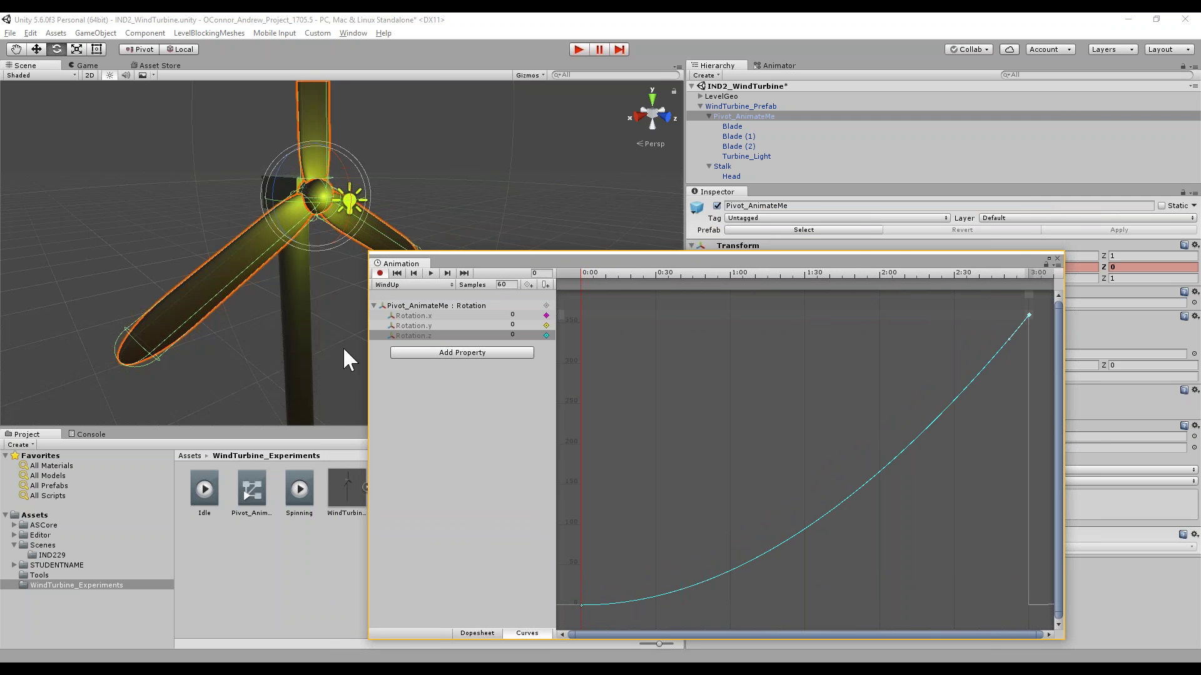
left_click(429, 273)
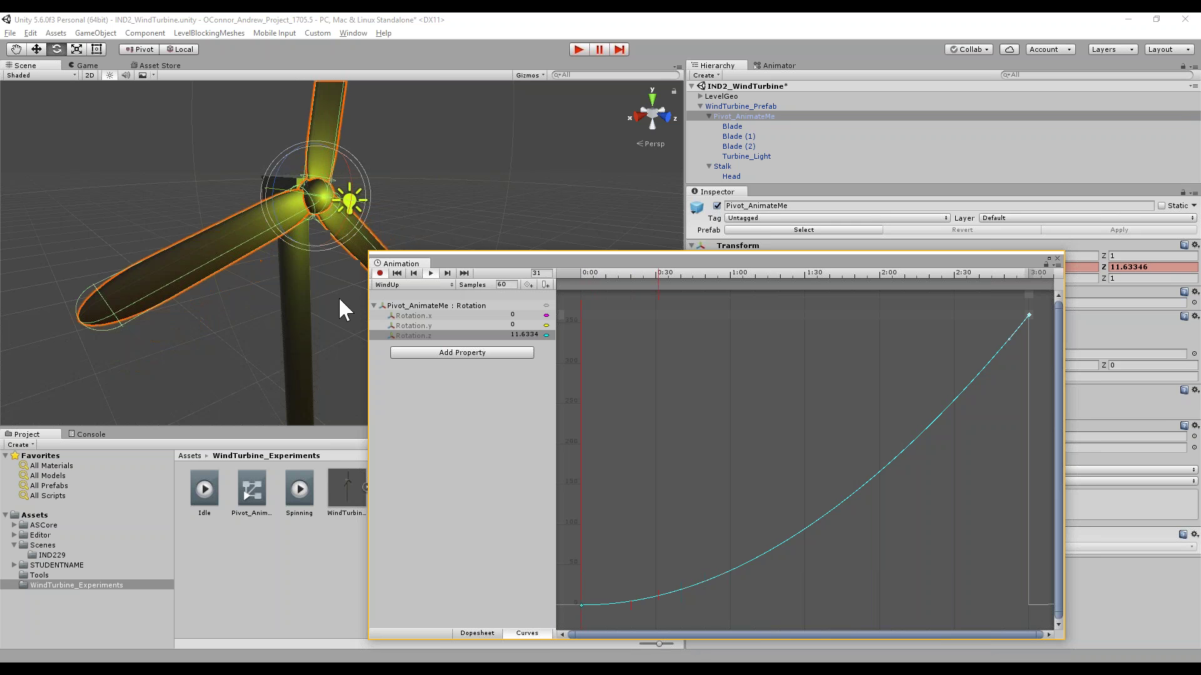
left_click(333, 302)
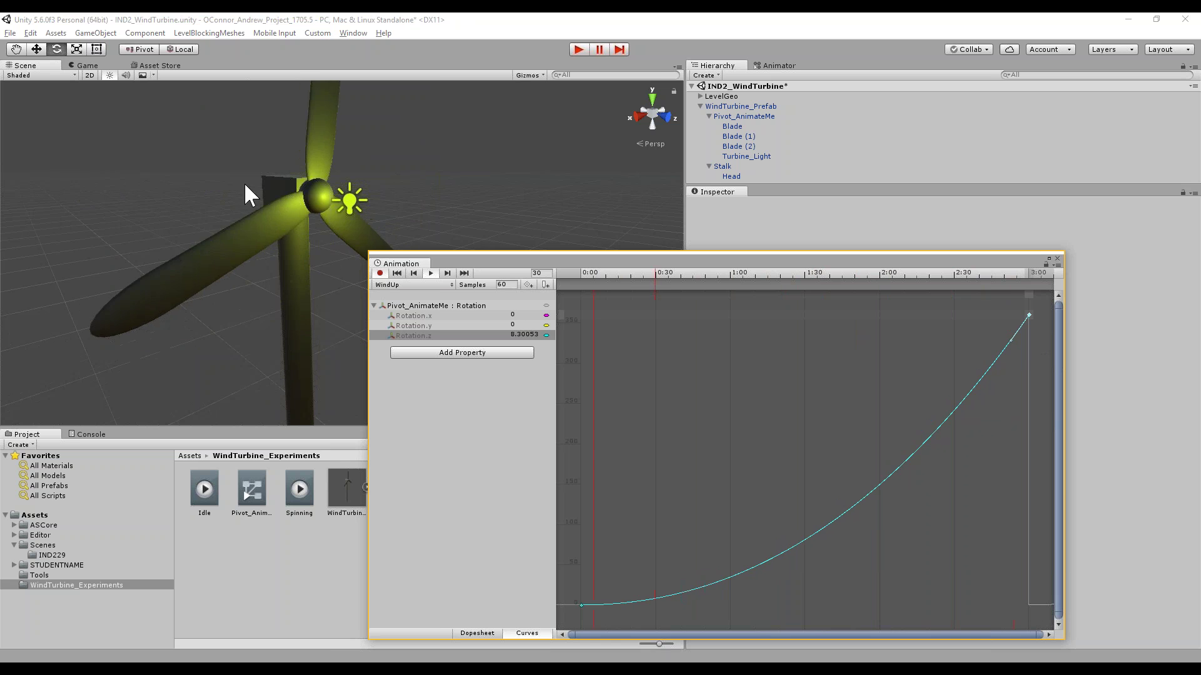
left_click_drag(454, 266, 509, 238)
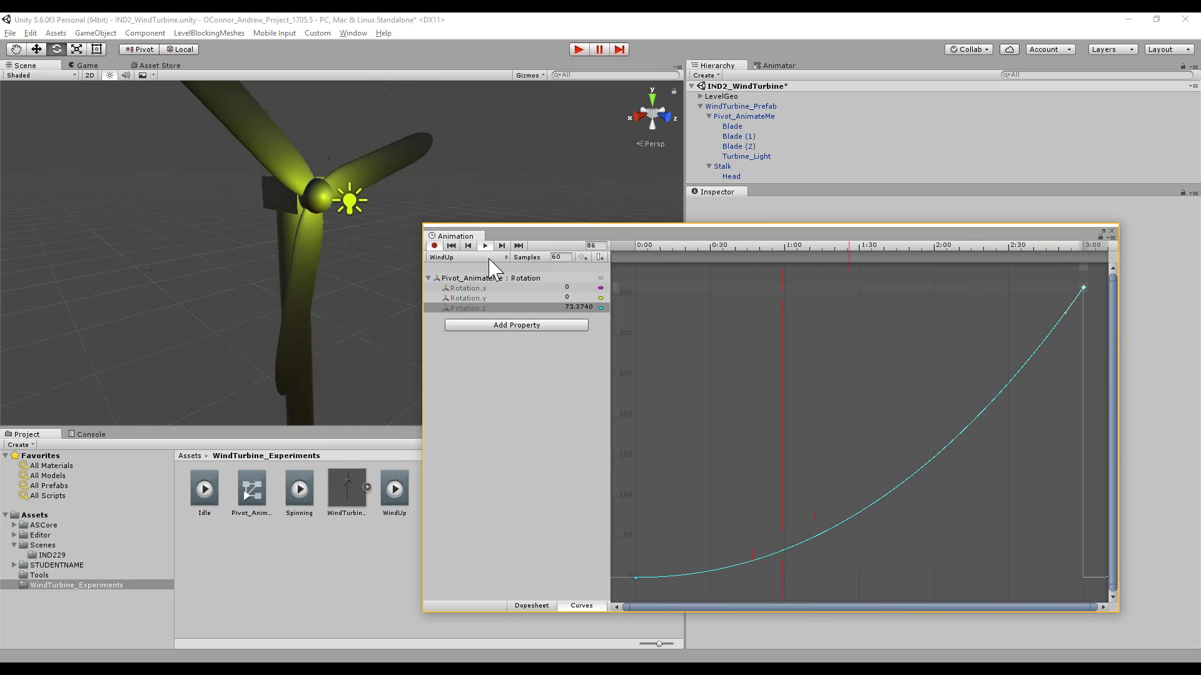
Switch to the Spinning clip, preview it, and return the playhead to the start
left_click(487, 258)
left_click(486, 285)
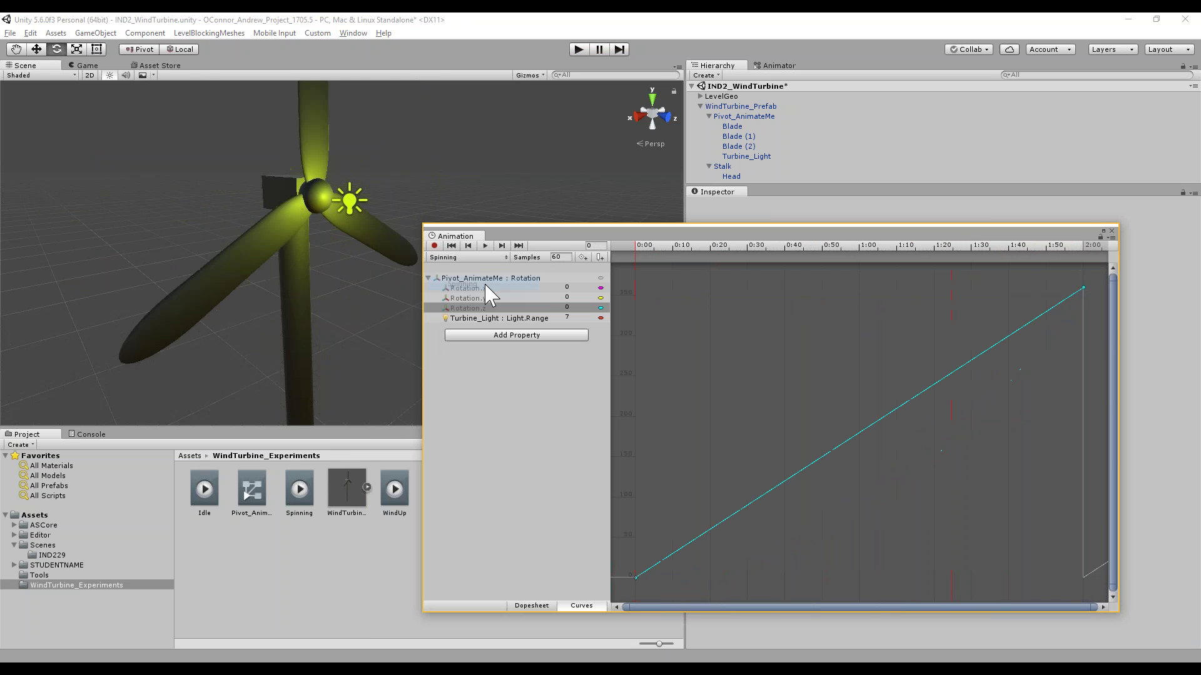
left_click(486, 246)
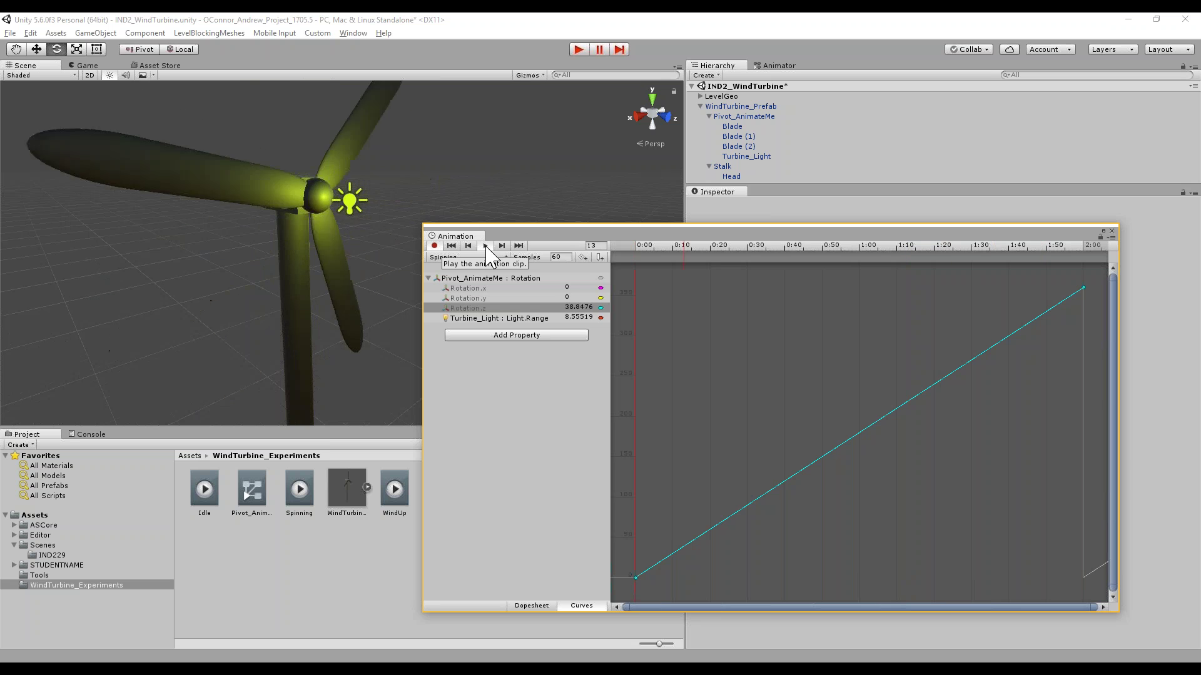
left_click(486, 246)
mouse_move(662, 248)
left_mouse_down()
mouse_move(633, 250)
mouse_move(644, 250)
left_mouse_up()
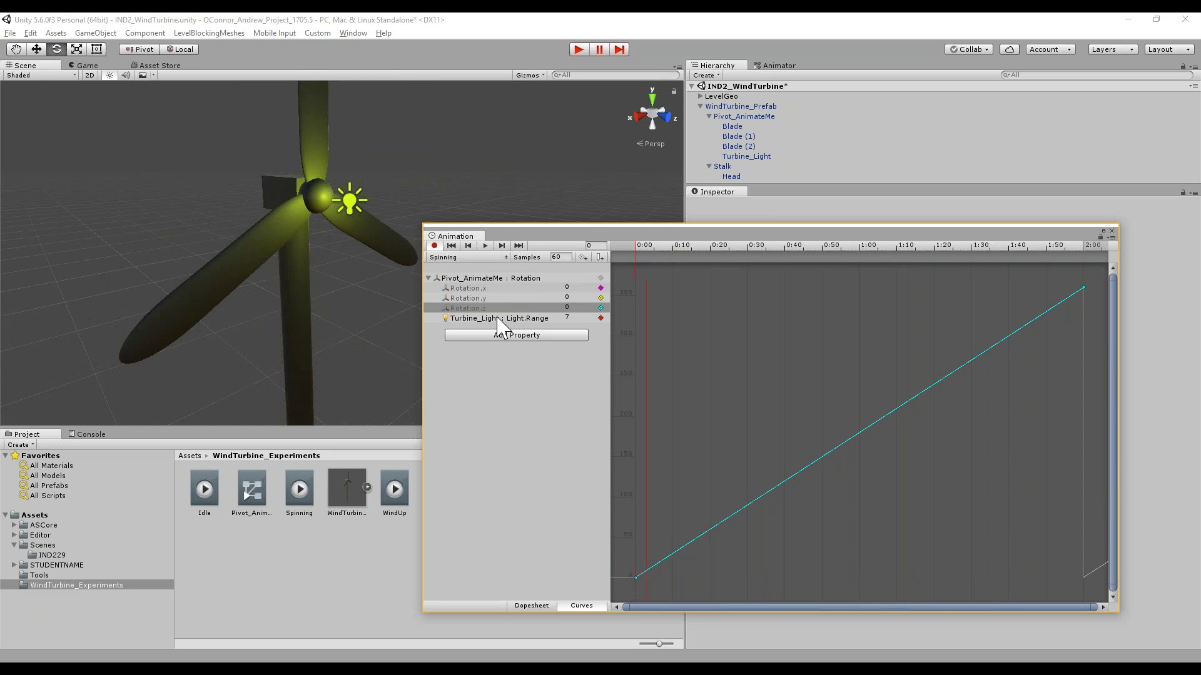
Set the Turbine_Light Light.Range to 4 in the Idle clip
left_click(498, 258)
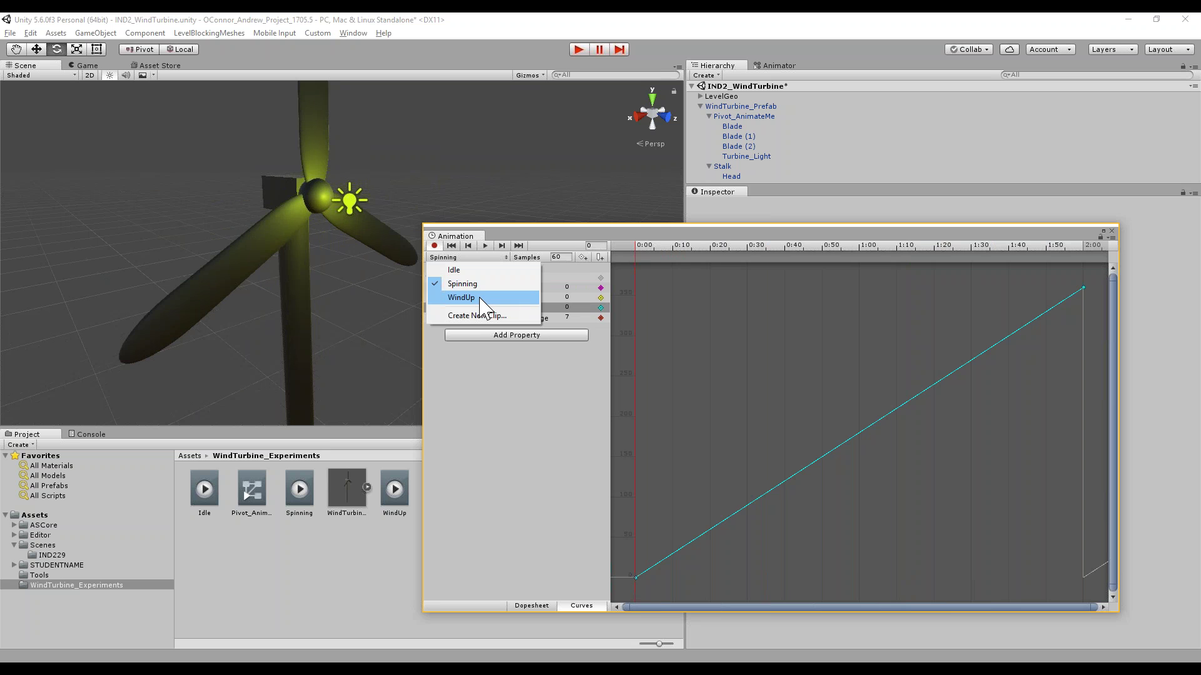
left_click(479, 299)
left_click(477, 258)
left_click(477, 268)
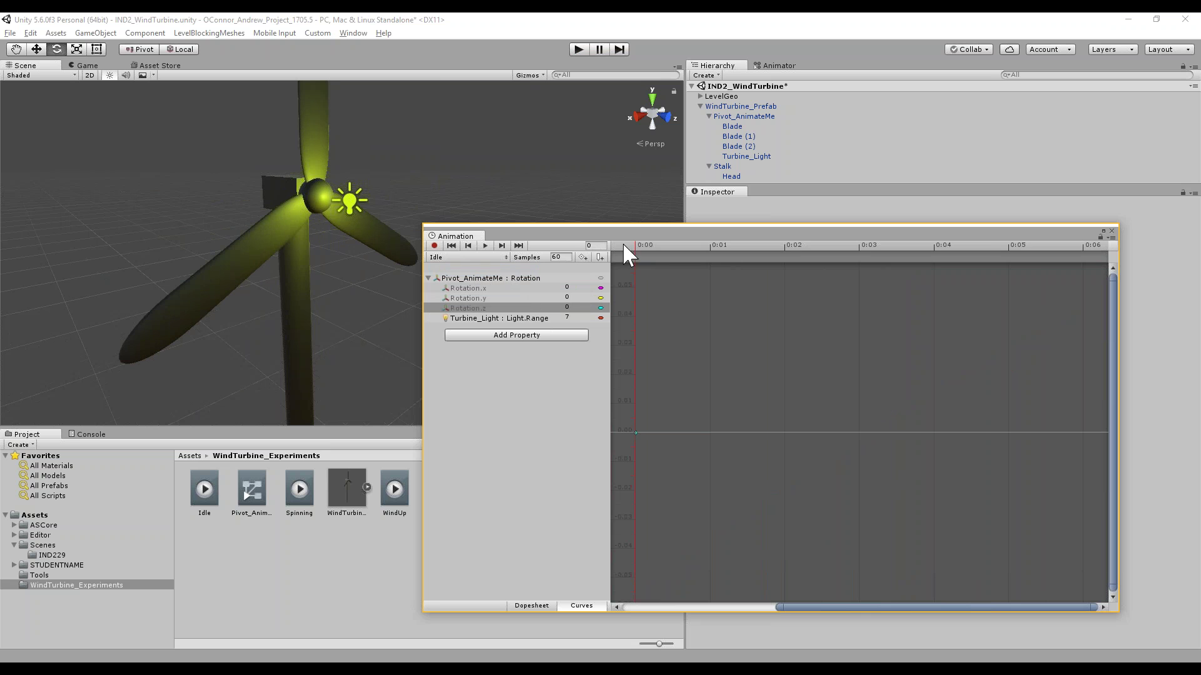
left_click(571, 318)
type("2")
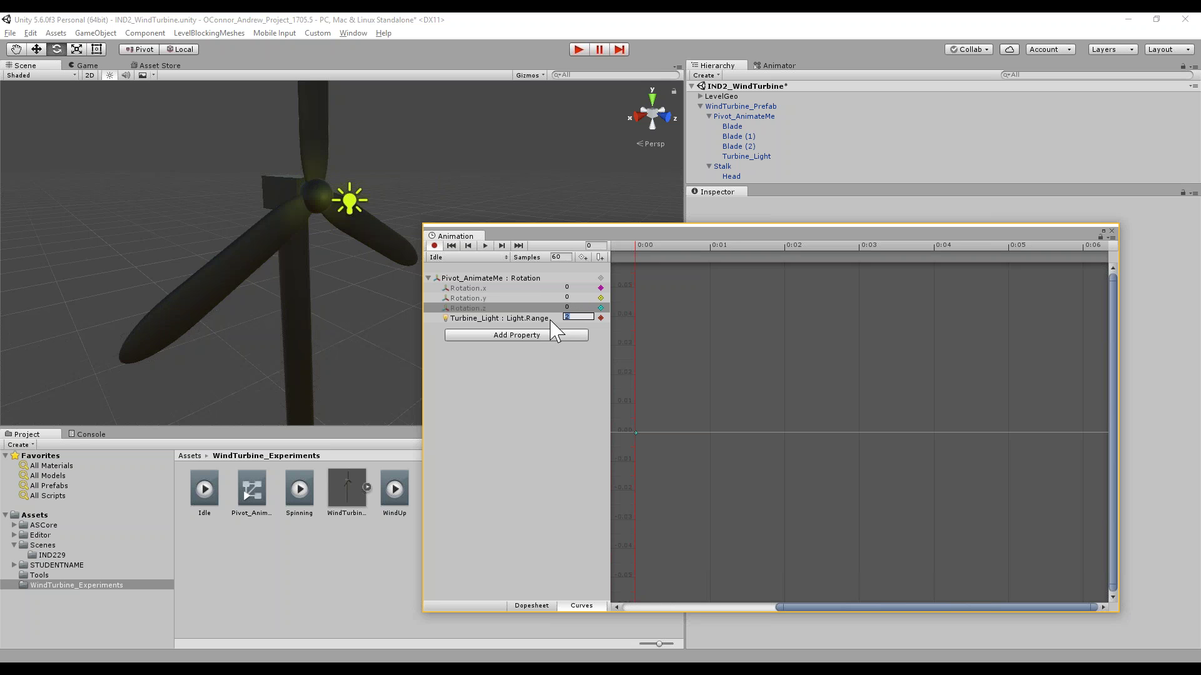
type("4")
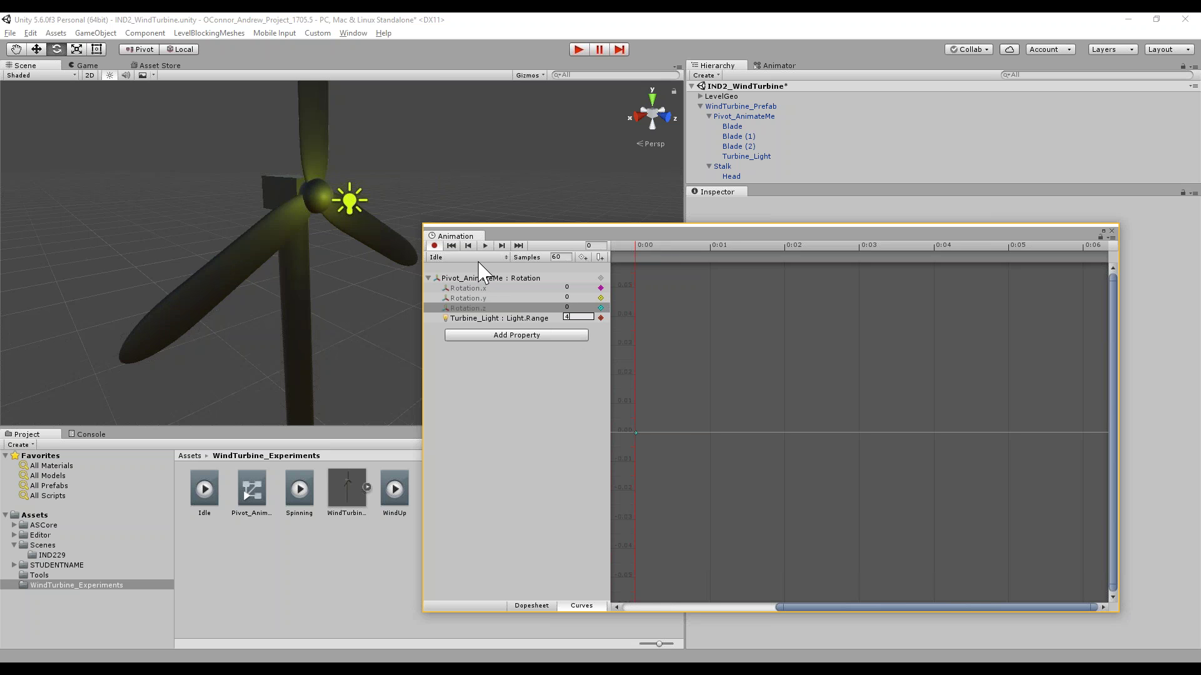
left_click(536, 451)
Add the Turbine_Light's Light Range as an animated property in the WindUp clip
left_click(445, 257)
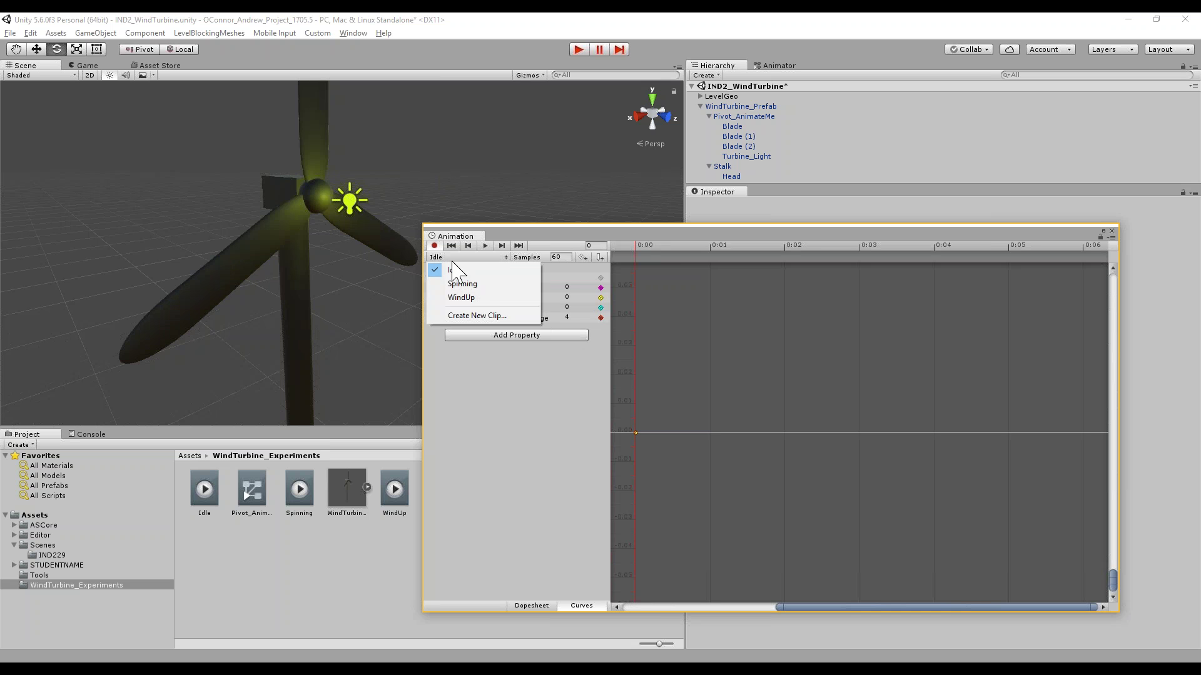
left_click(463, 298)
left_click(517, 325)
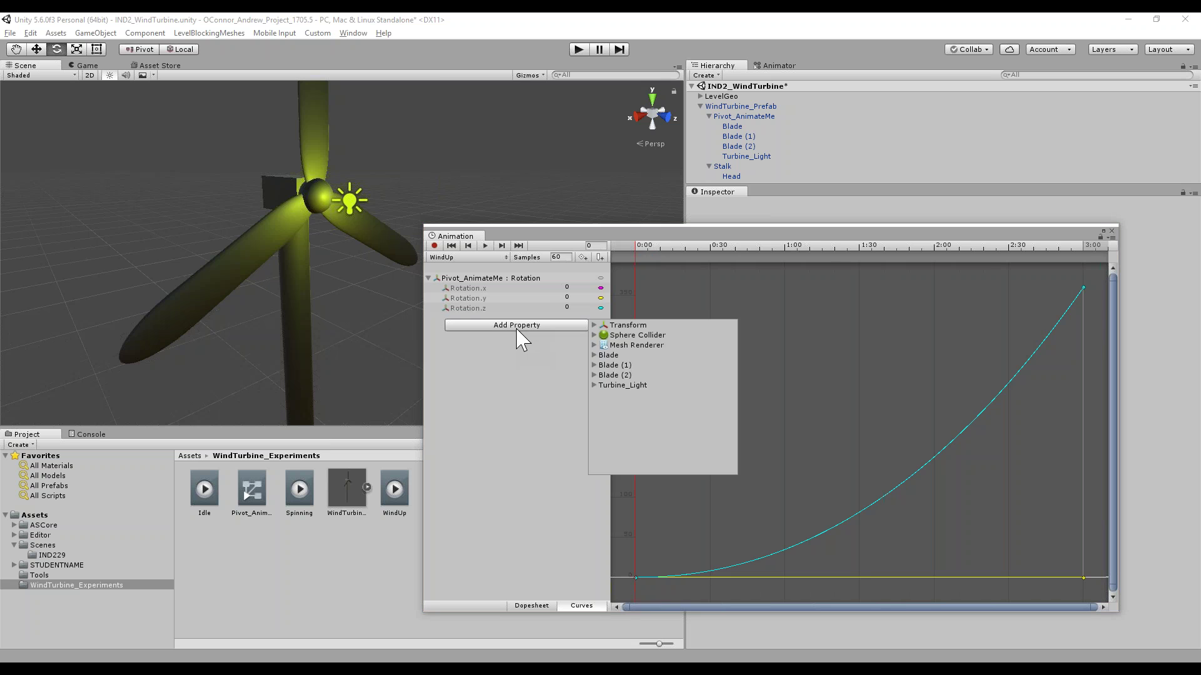
left_click(594, 385)
left_click(603, 415)
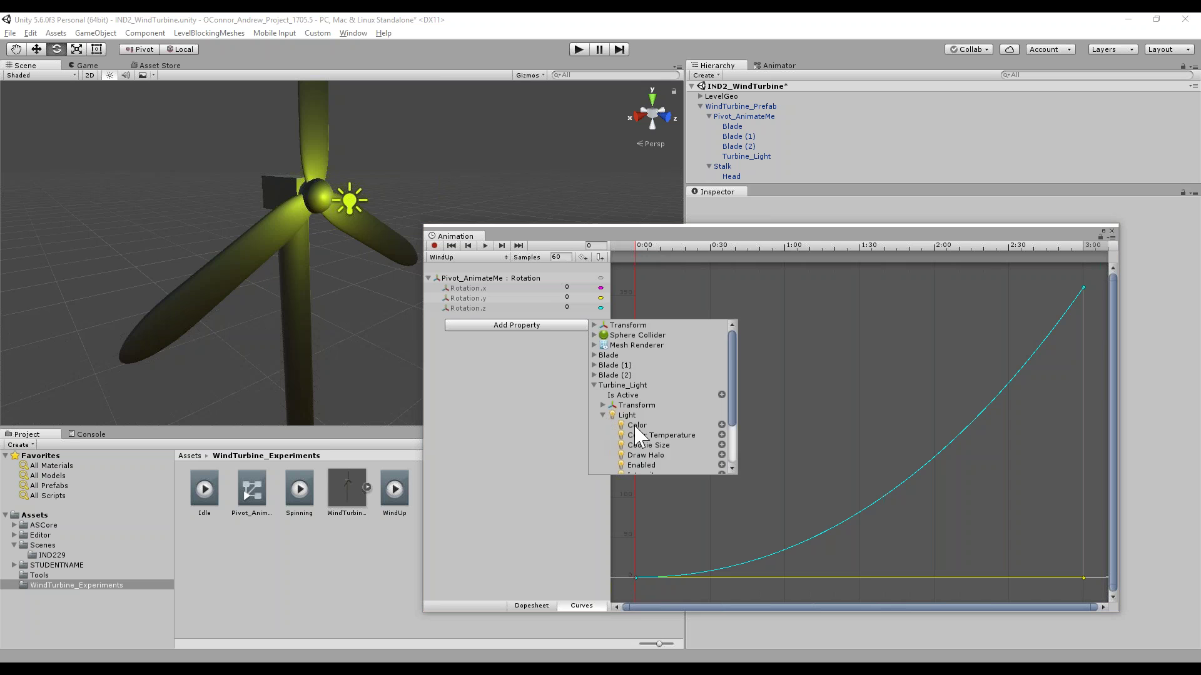
scroll(636, 432, "down", 3)
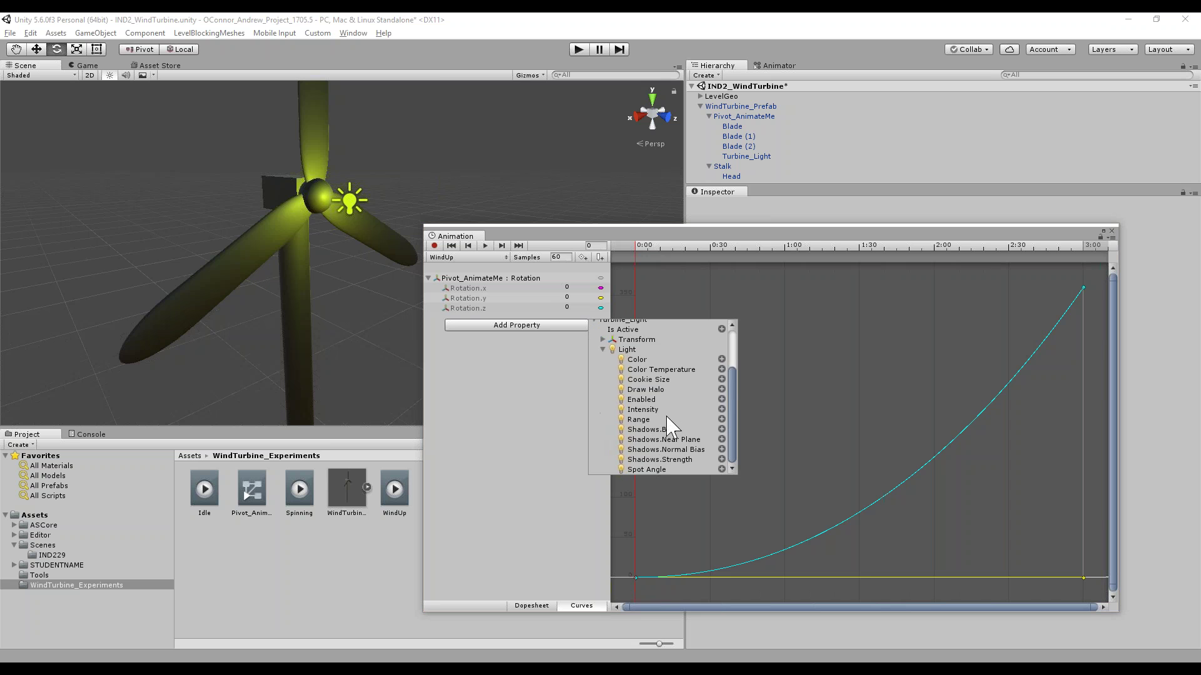
left_click(723, 419)
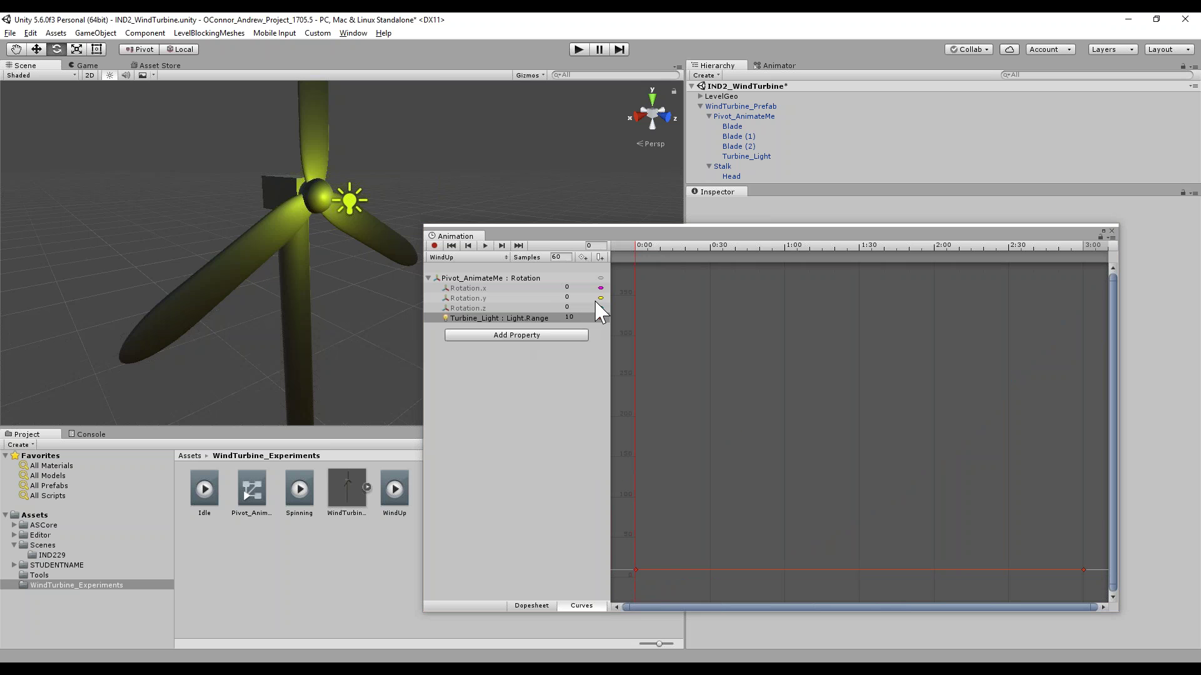
Set the WindUp clip's Turbine_Light range to 4 at frame 0 and 7 at 3:00
left_click(584, 317)
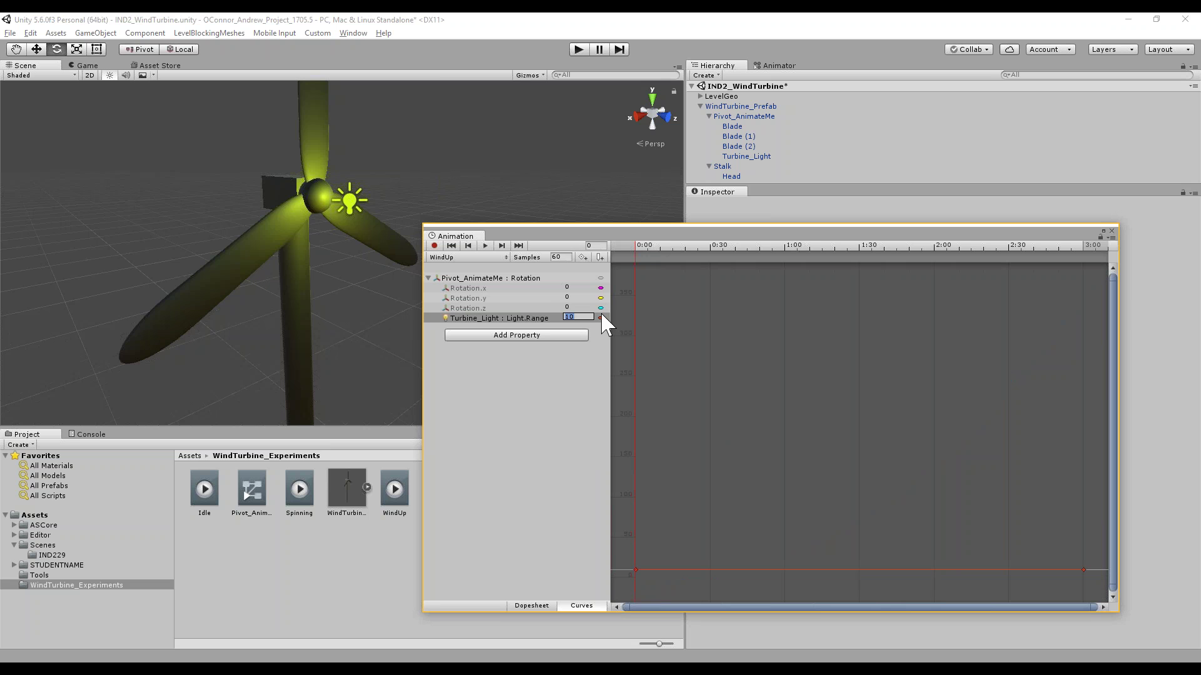
type("4")
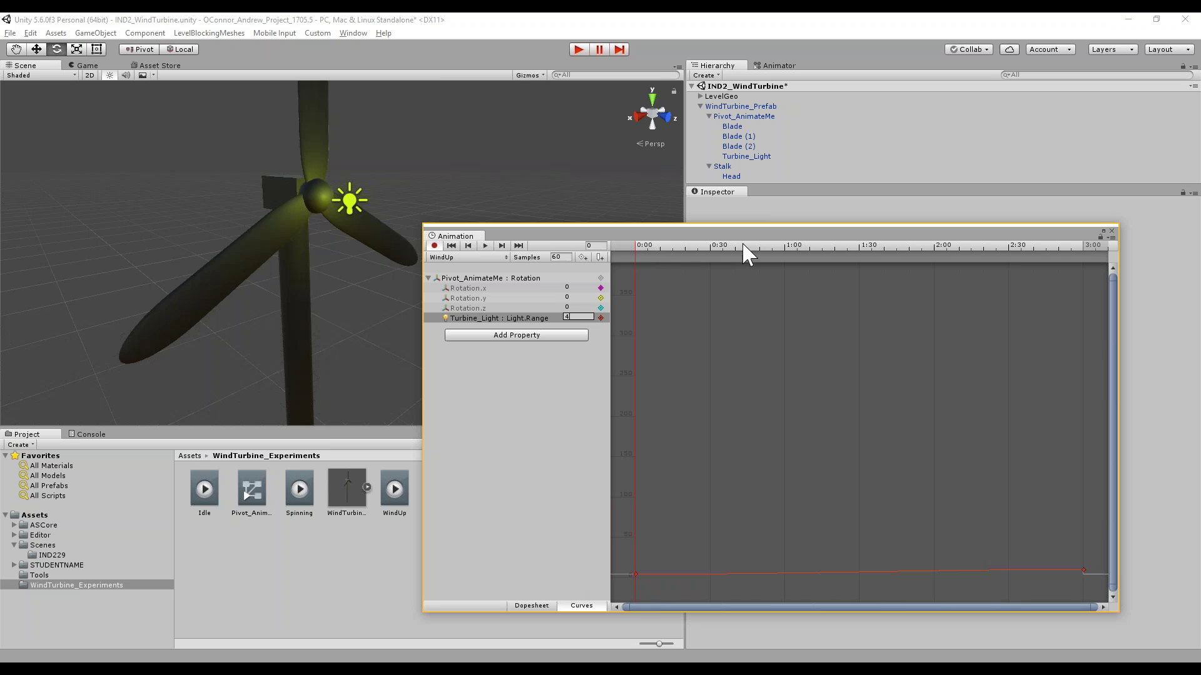
left_click_drag(691, 253, 994, 216)
left_click_drag(898, 249, 1084, 274)
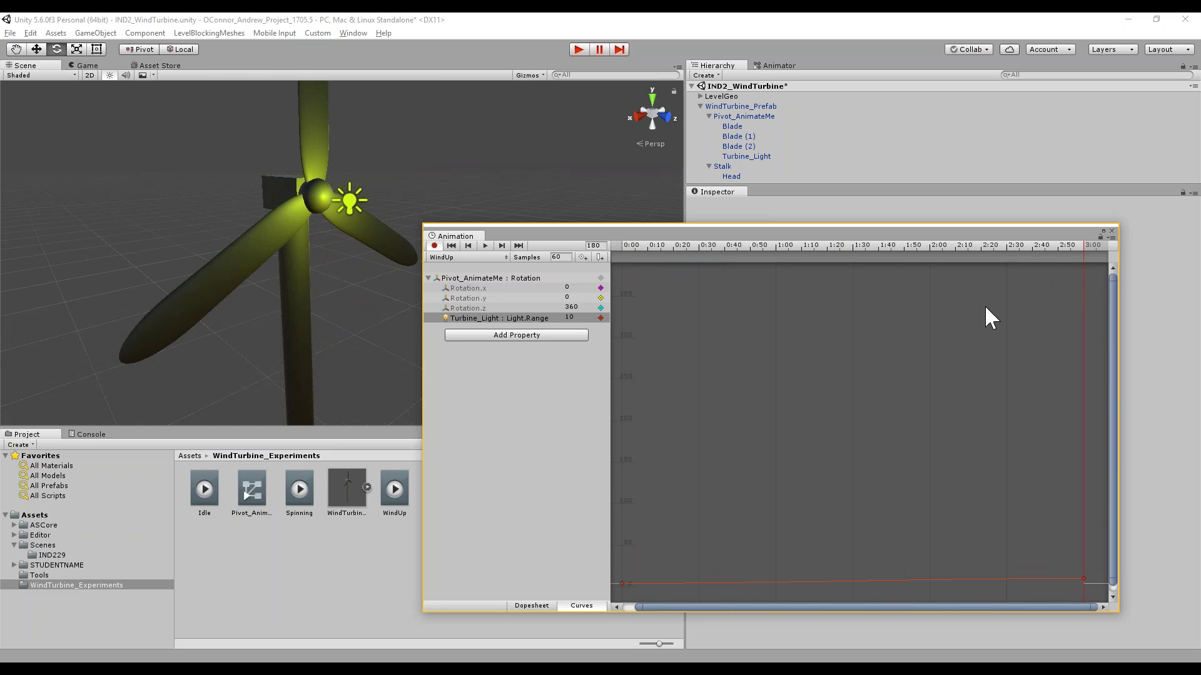
left_click(577, 317)
type("7")
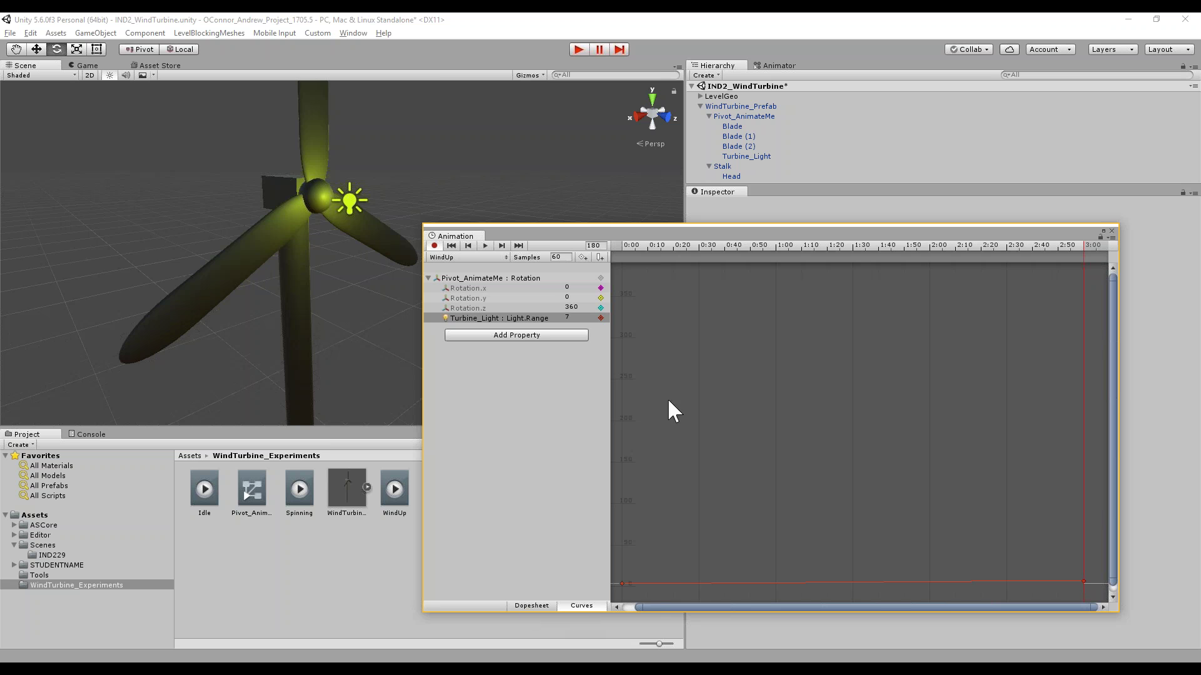
Set the Light.Range curve's end key to Auto and steepen its tangent so the range accelerates toward 3:00
left_click(546, 321)
key("f")
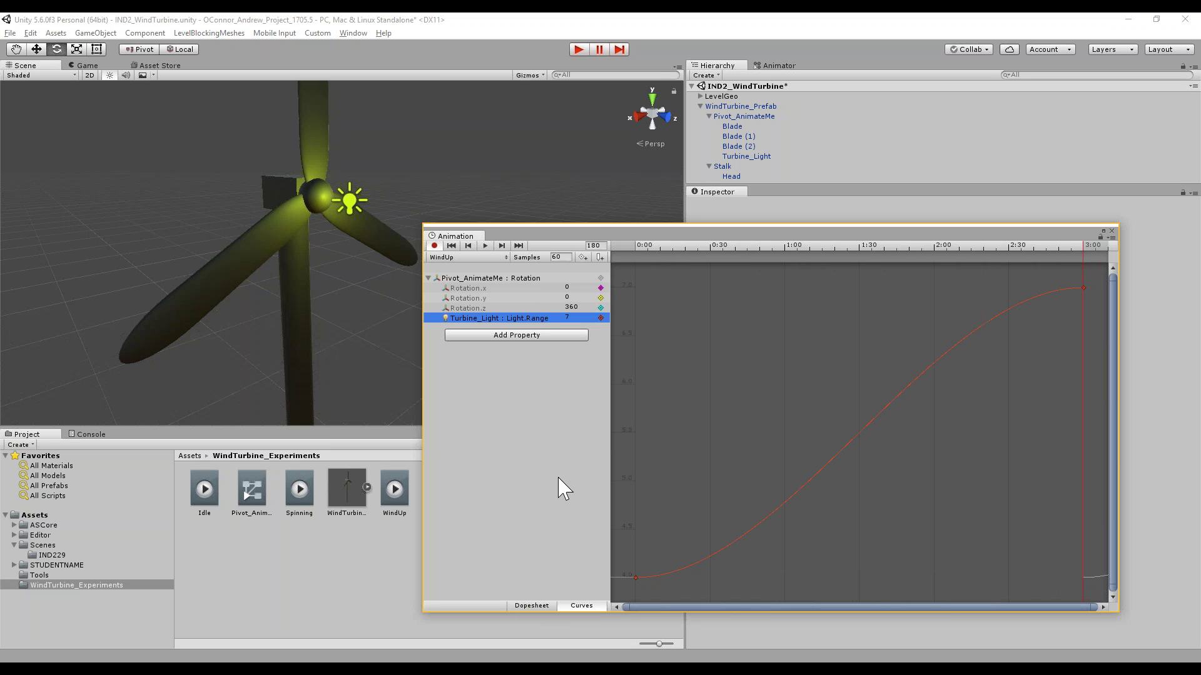
right_click(635, 578)
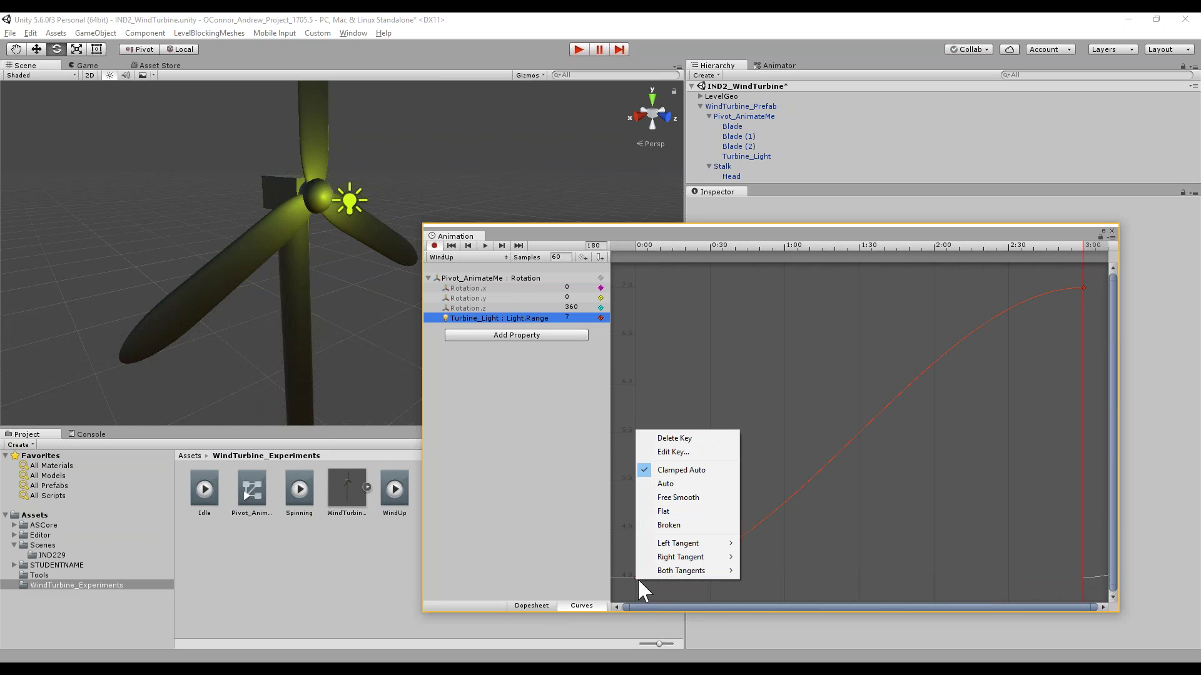
left_click(651, 584)
right_click(1082, 286)
left_click(1111, 341)
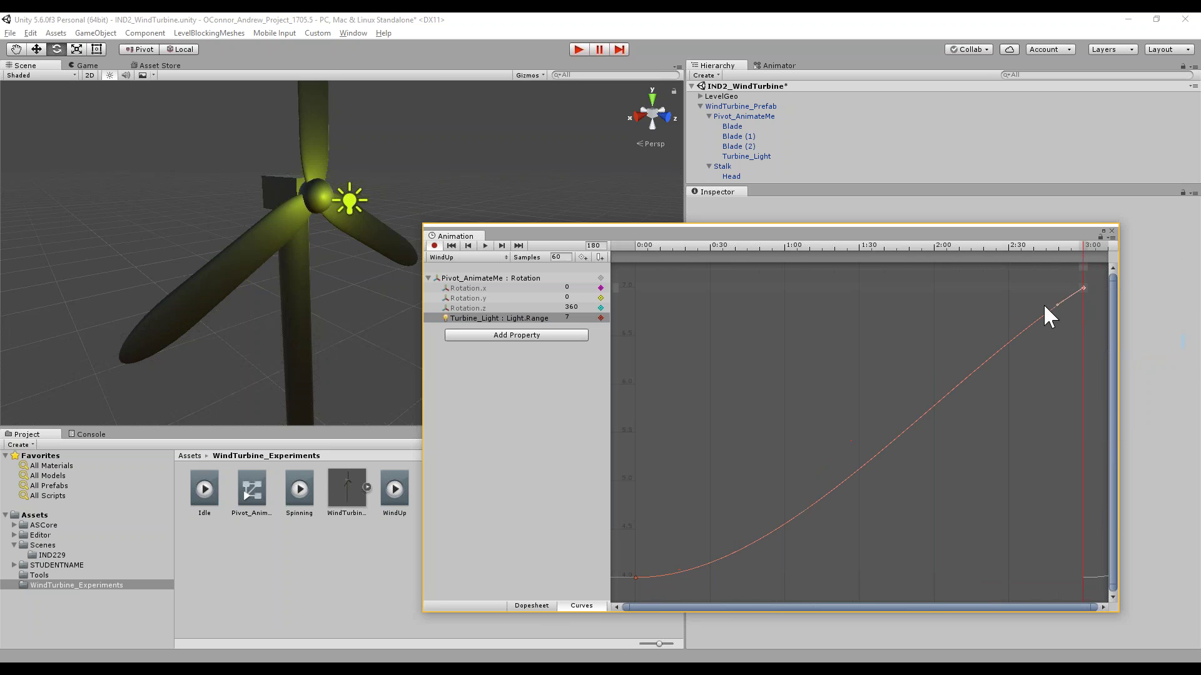
left_click_drag(1058, 303, 1066, 311)
left_click_drag(1066, 310, 1068, 310)
Preview the WindUp clip with its light animation, stop playback, and return the playhead to frame 0
left_click(485, 245)
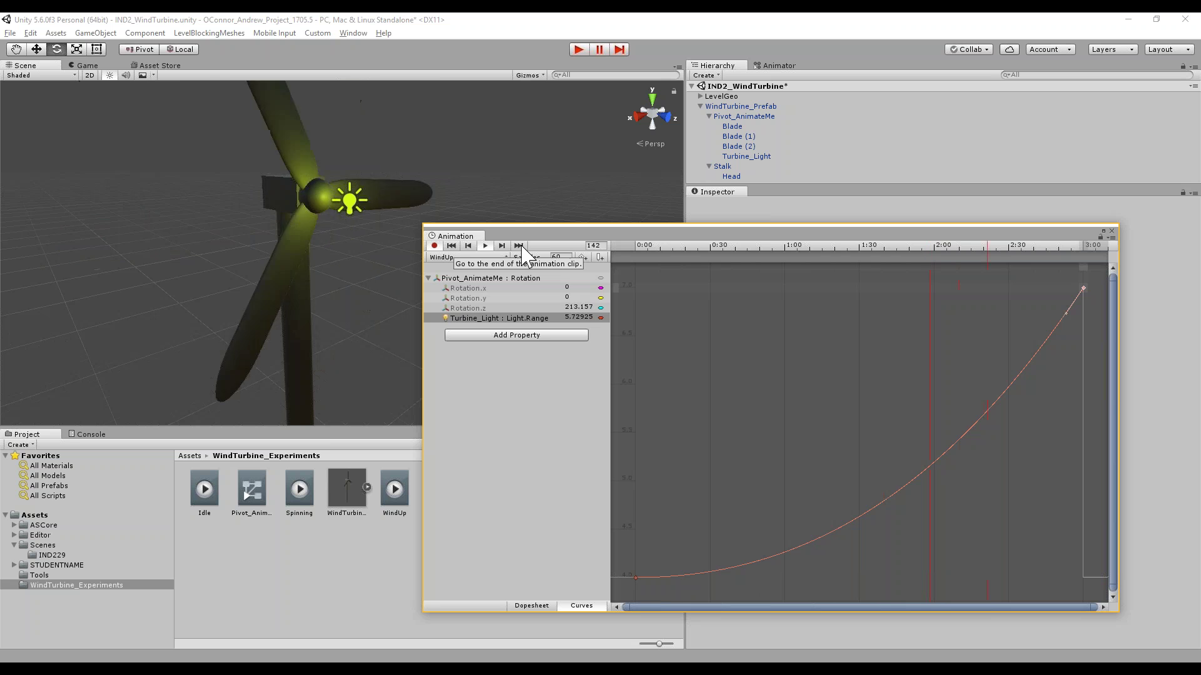
left_click(486, 245)
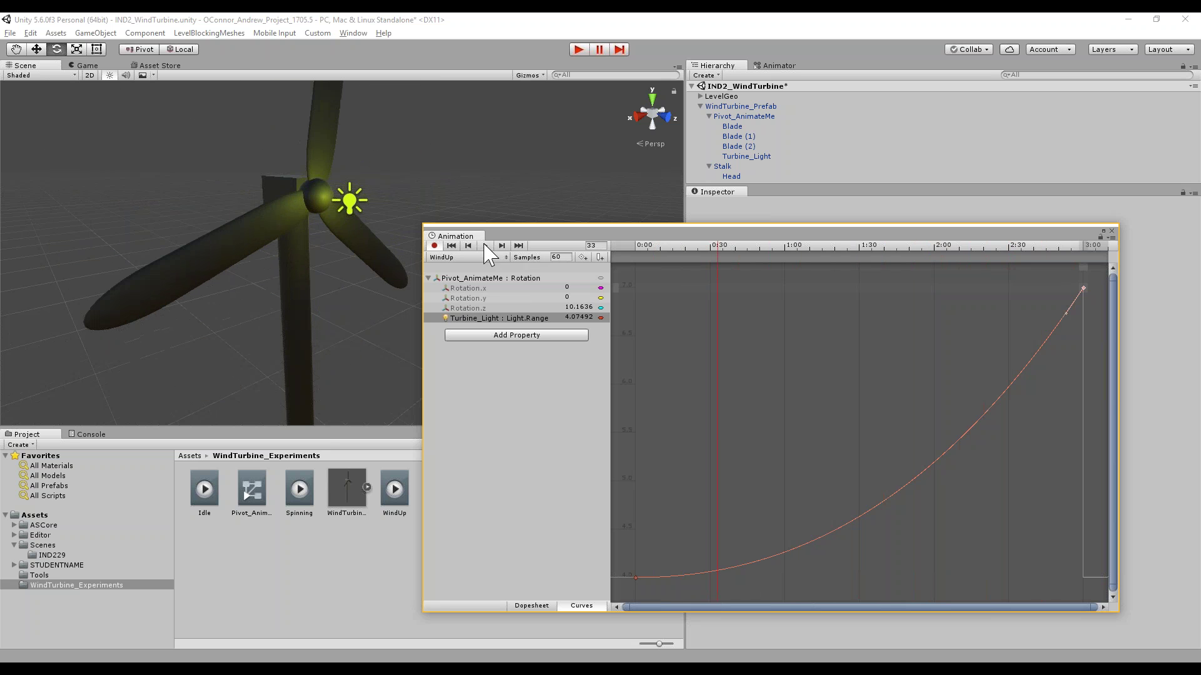
left_click(624, 246)
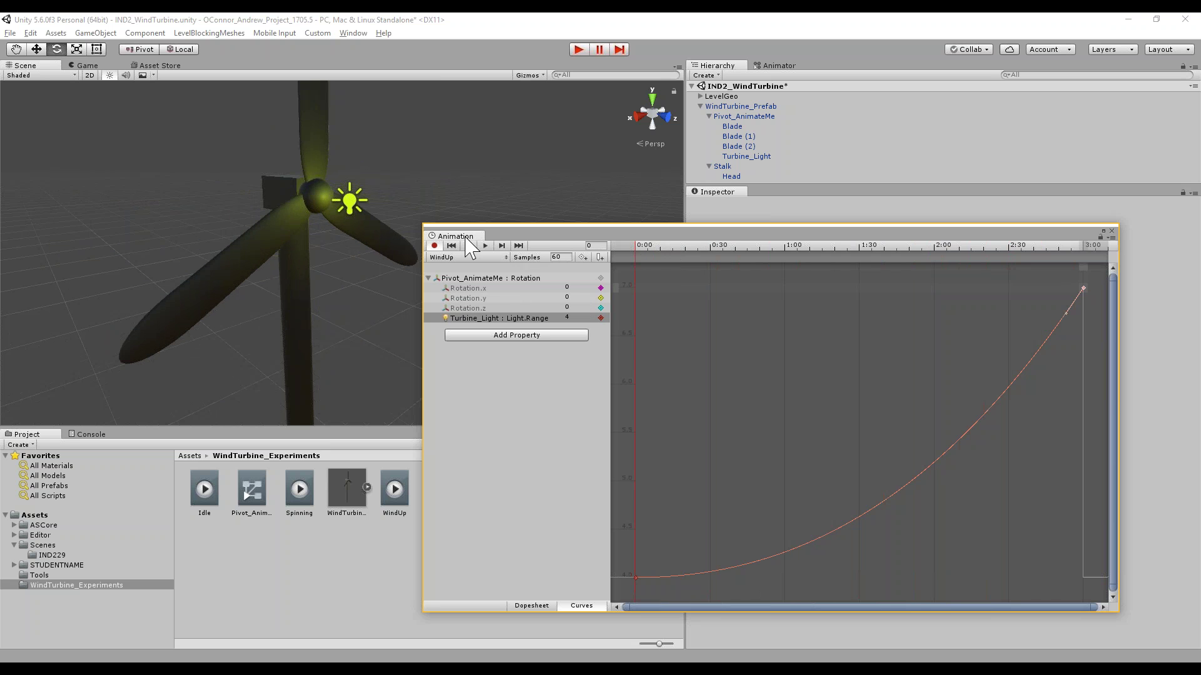
Save the project and move the Animation window out of the way of the main editor
left_click(10, 32)
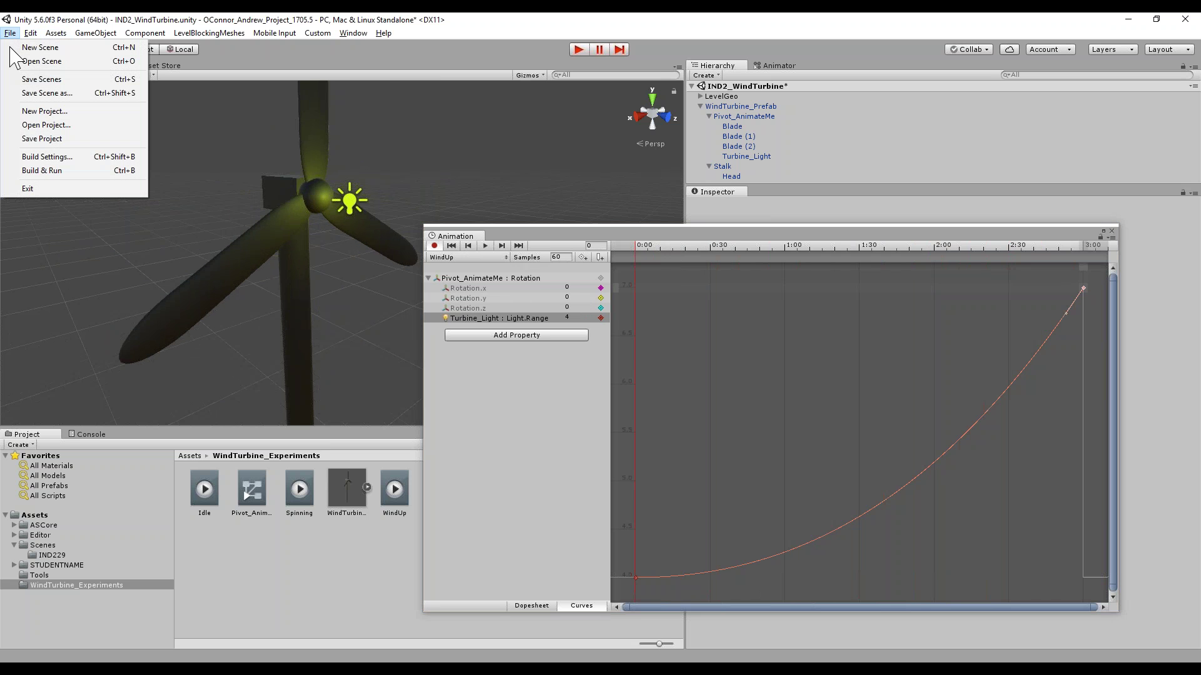
left_click(28, 138)
left_click_drag(494, 235, 613, 233)
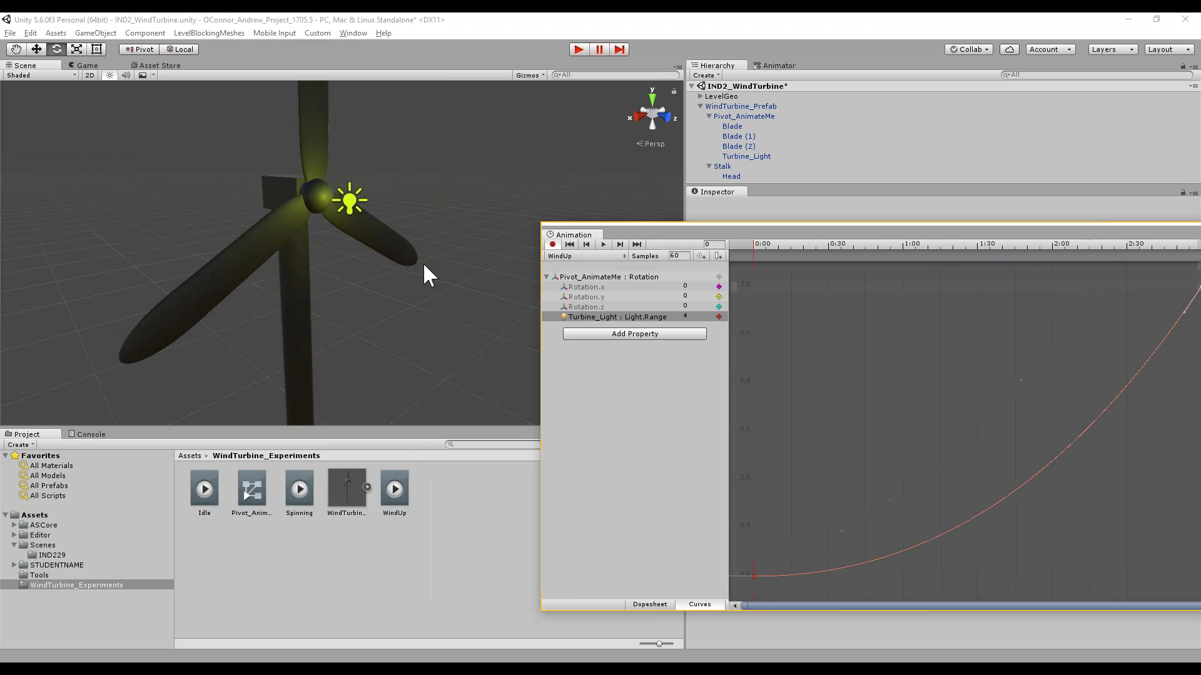
left_click(10, 34)
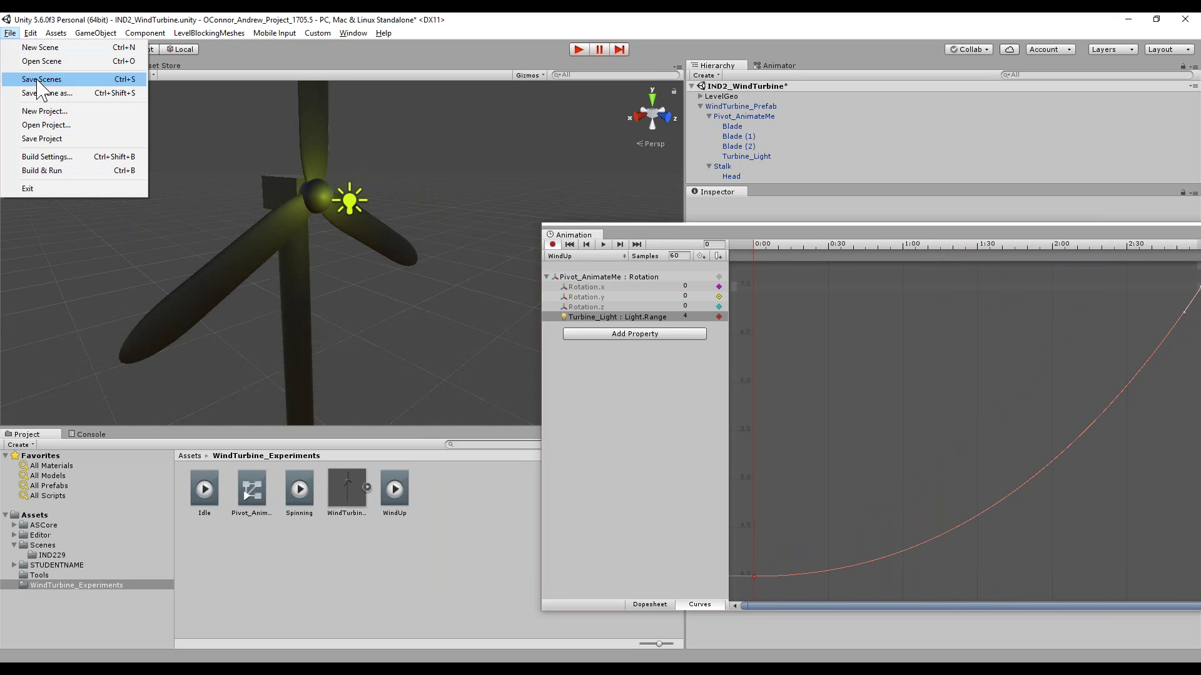
left_click(226, 504)
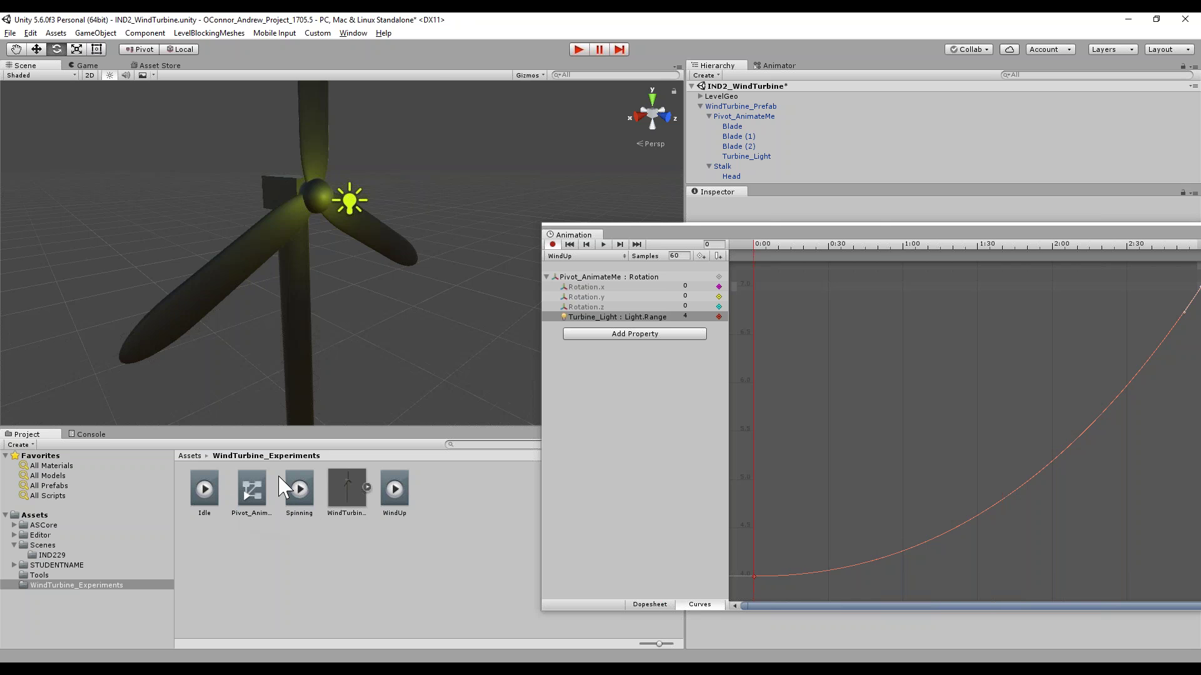
left_click_drag(832, 241, 475, 342)
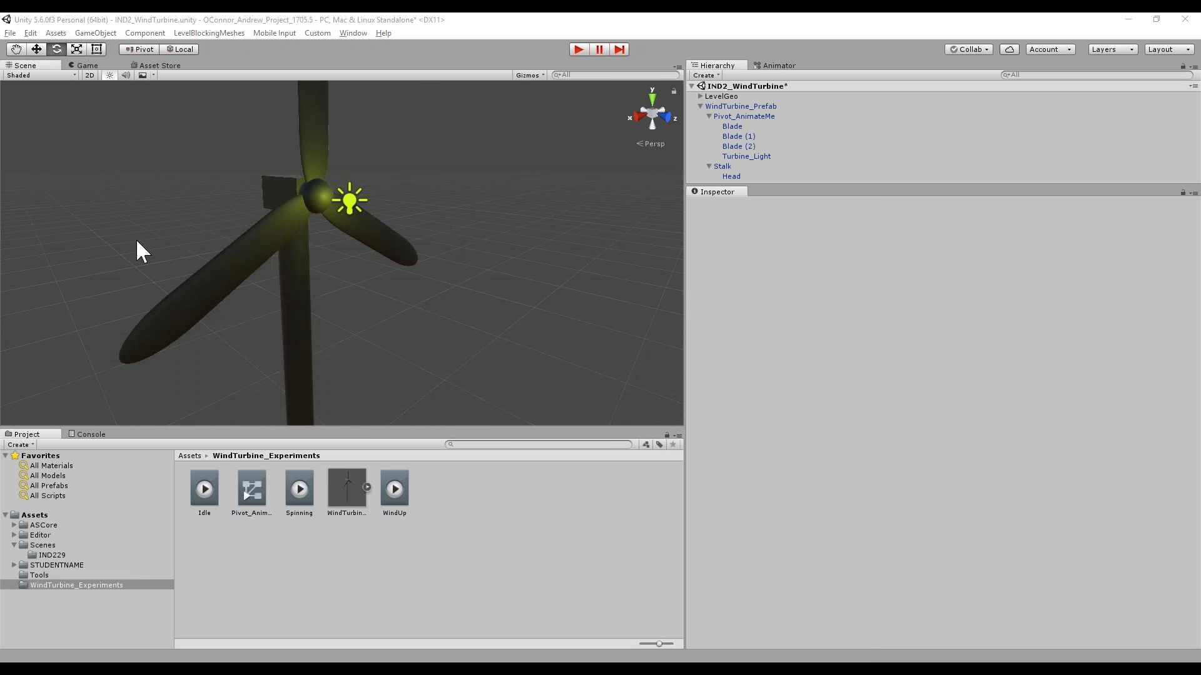
Apply the changes on the scene's WindTurbine_Prefab instance to its source prefab
left_click(765, 117)
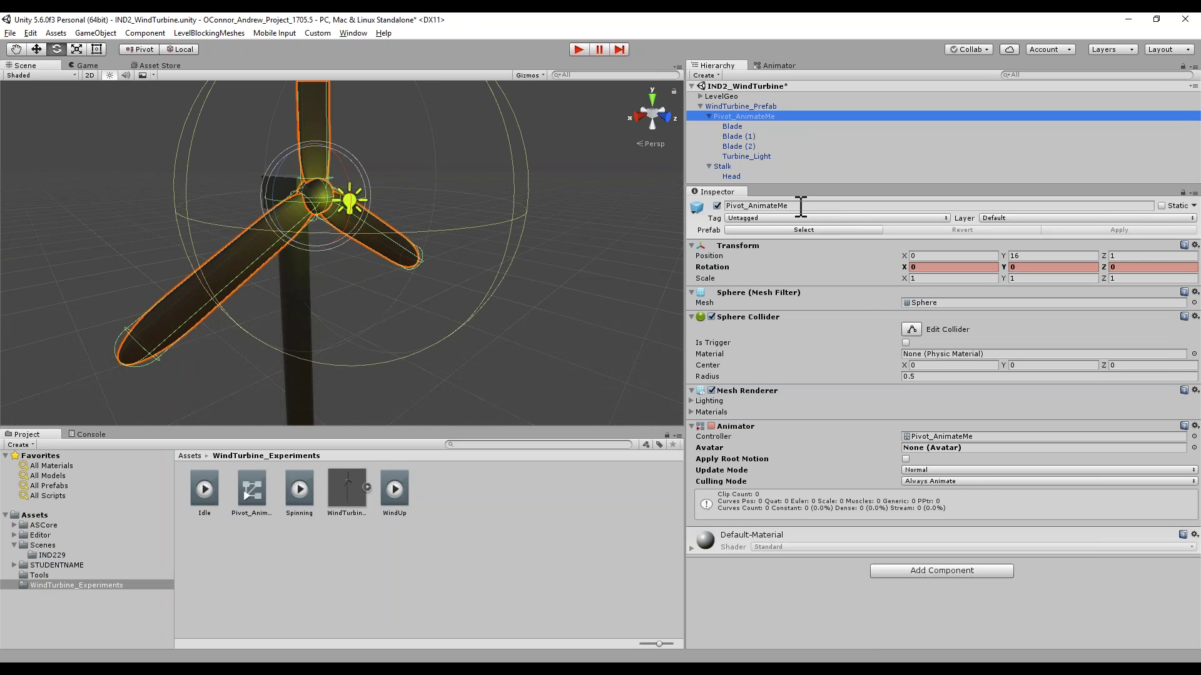
left_click(741, 107)
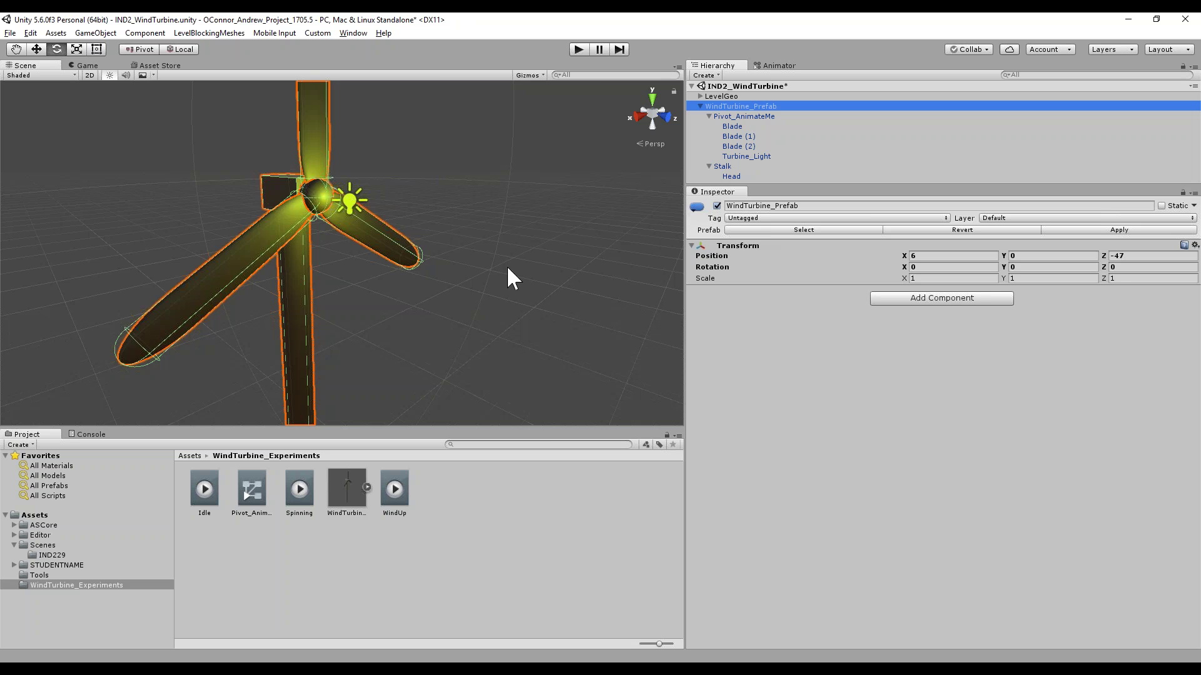
scroll(378, 250, "down", 10)
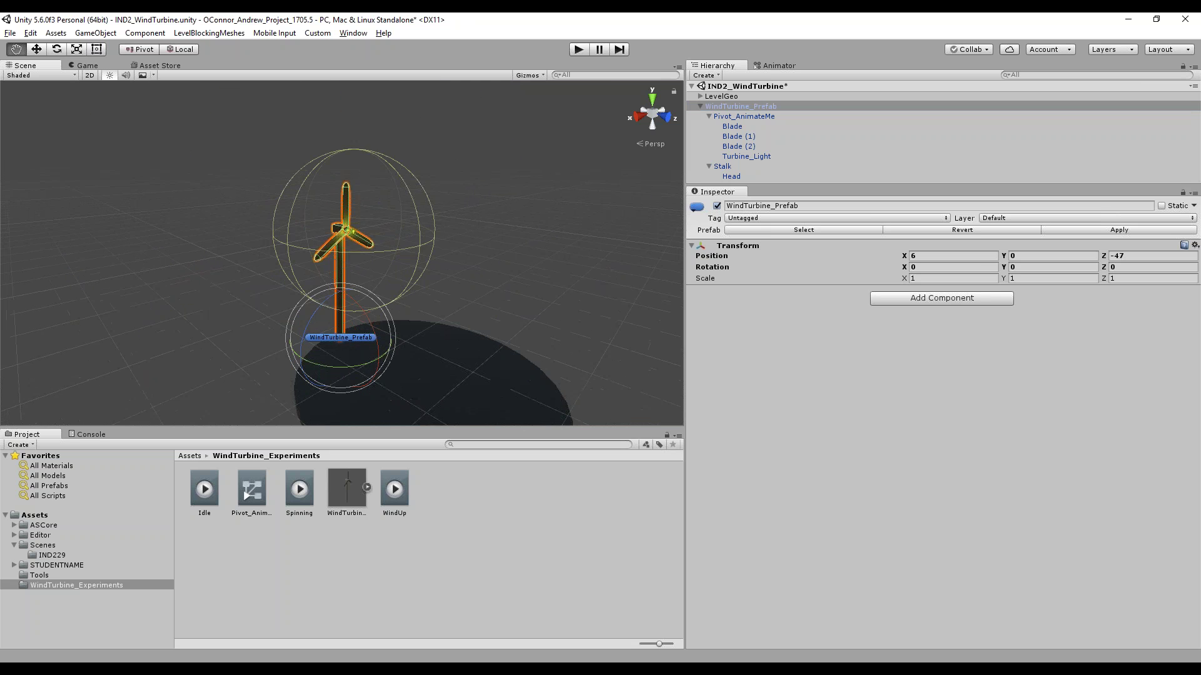
middle_click_drag(396, 324, 406, 313)
left_click(1118, 231)
Place a test copy of WindTurbine_Prefab on the platform beside the existing turbine and inspect its Pivot_AnimateMe object's Animator component
mouse_move(550, 294)
left_mouse_down("alt")
mouse_move(522, 290)
mouse_move(536, 301)
left_mouse_up("alt")
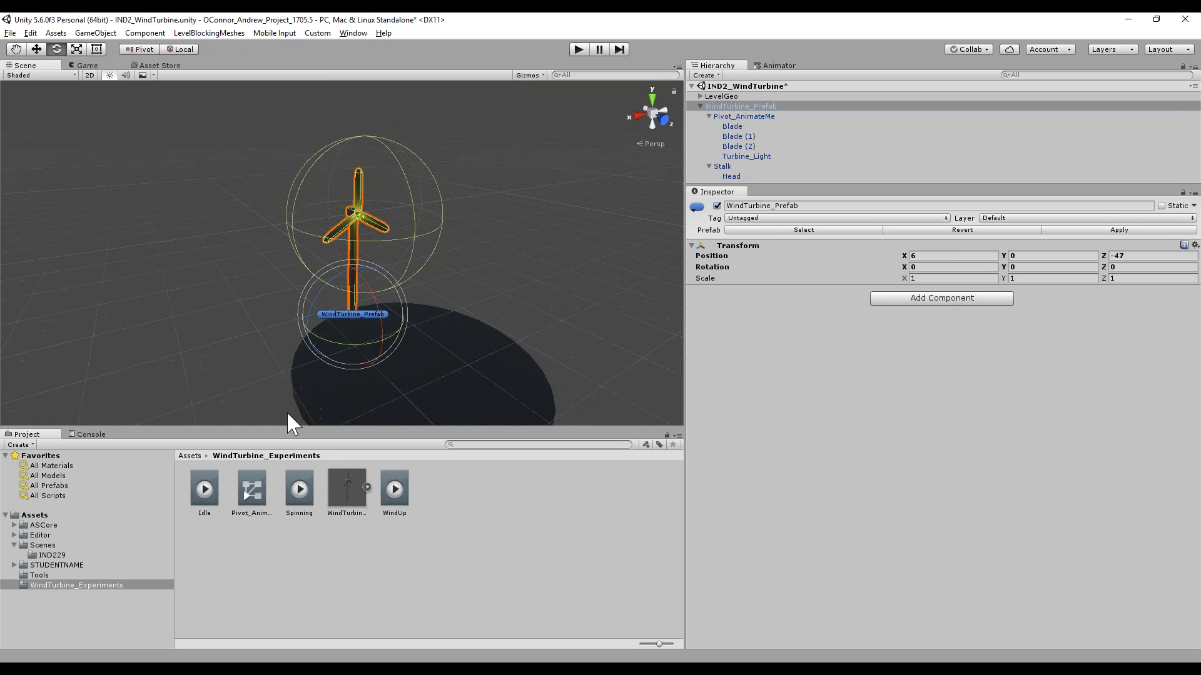
left_click_drag(333, 481, 490, 355)
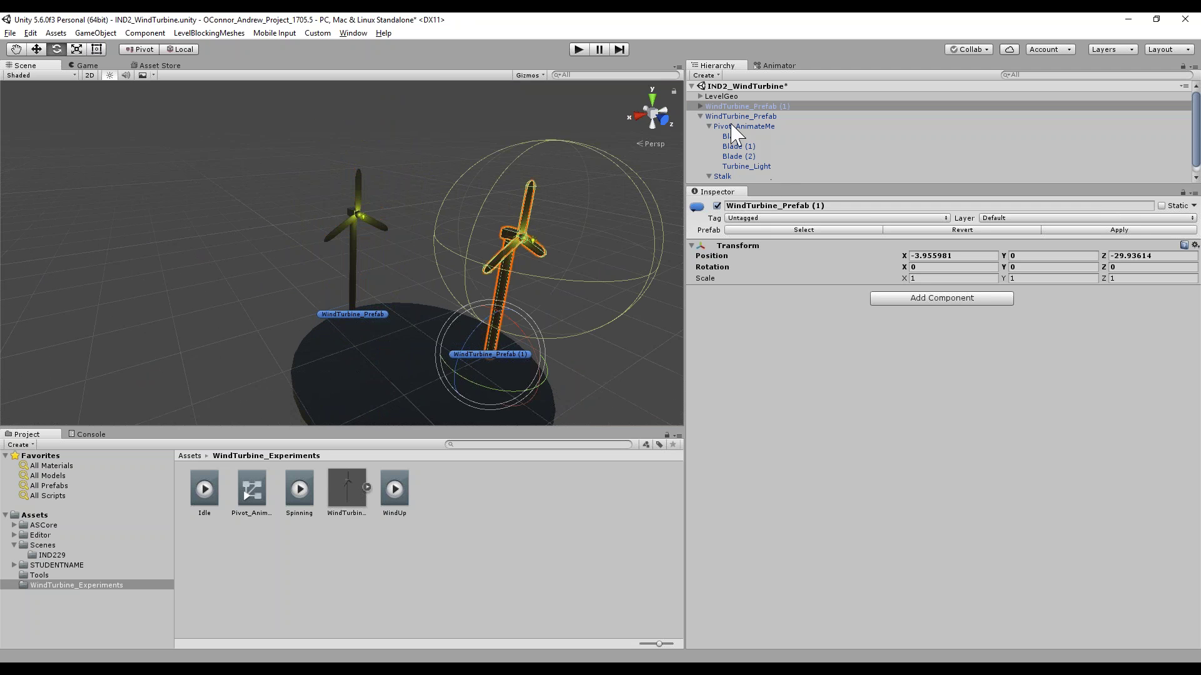
left_click(708, 106)
left_click(701, 106)
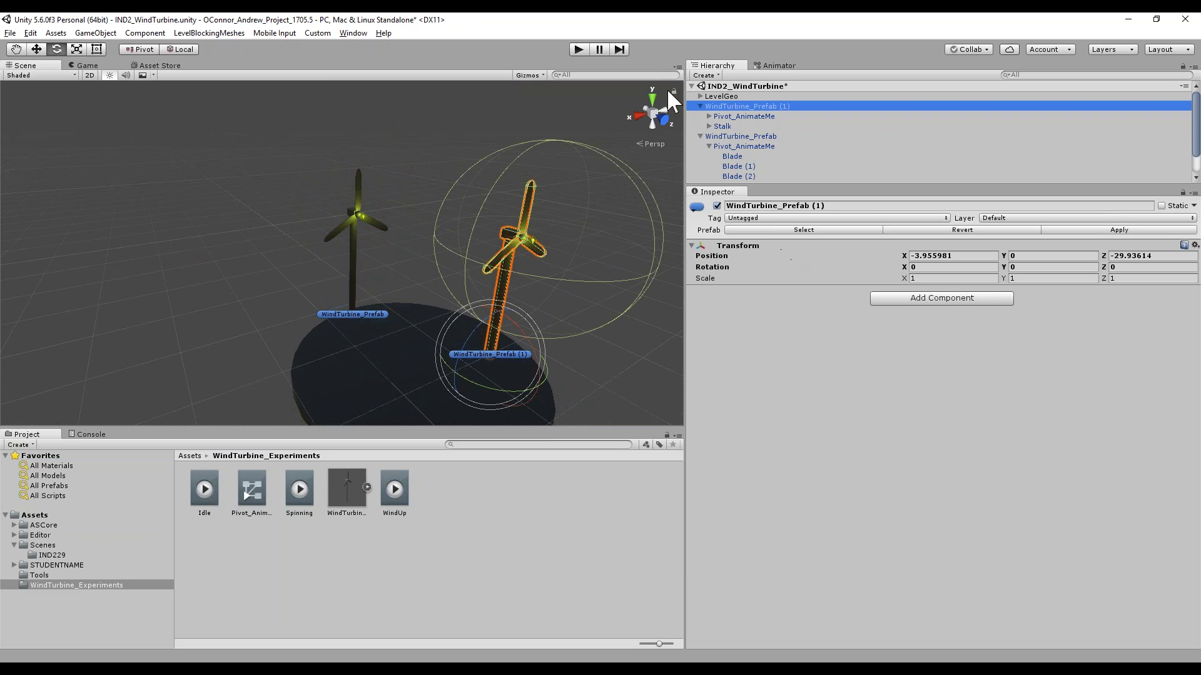
left_click(727, 116)
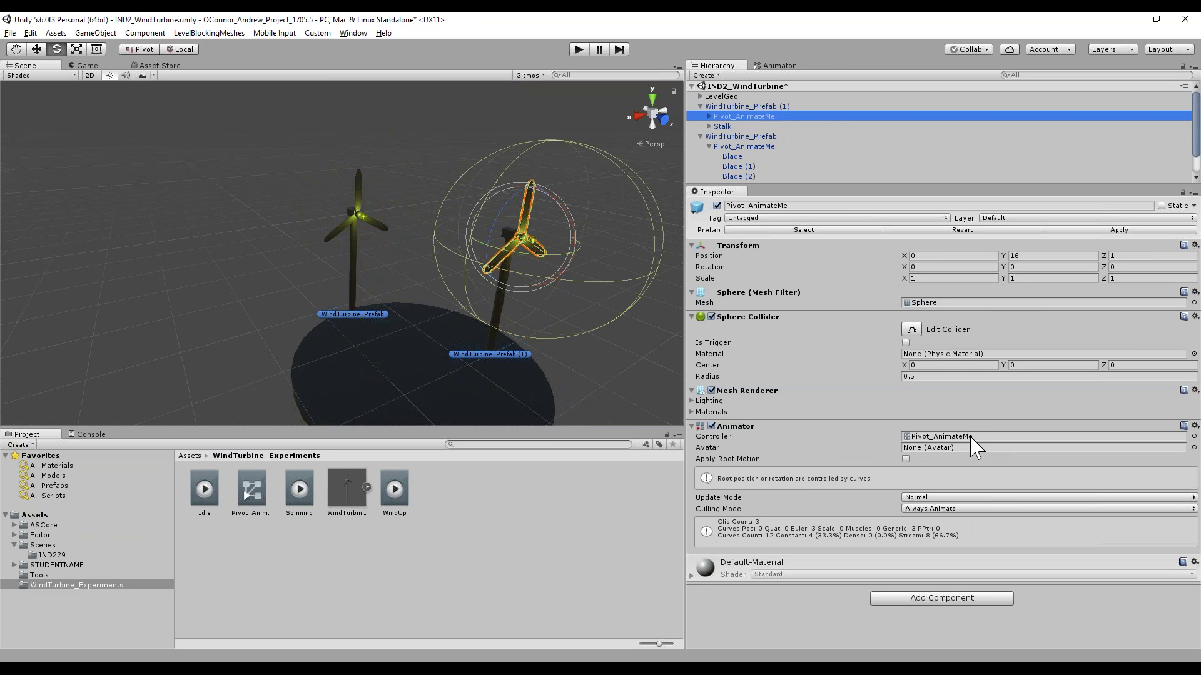
Delete the test copy of the wind turbine, WindTurbine_Prefab (1), from the scene
left_click(757, 107)
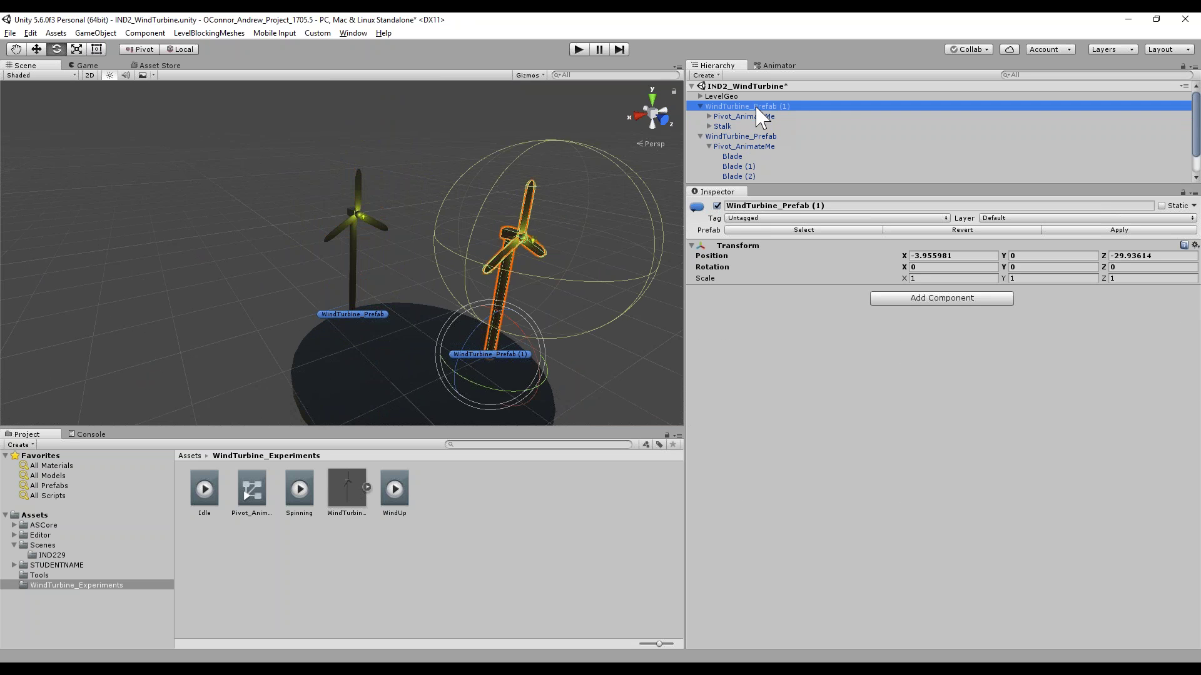
key("Delete")
right_click_drag(334, 309, 366, 295, "alt")
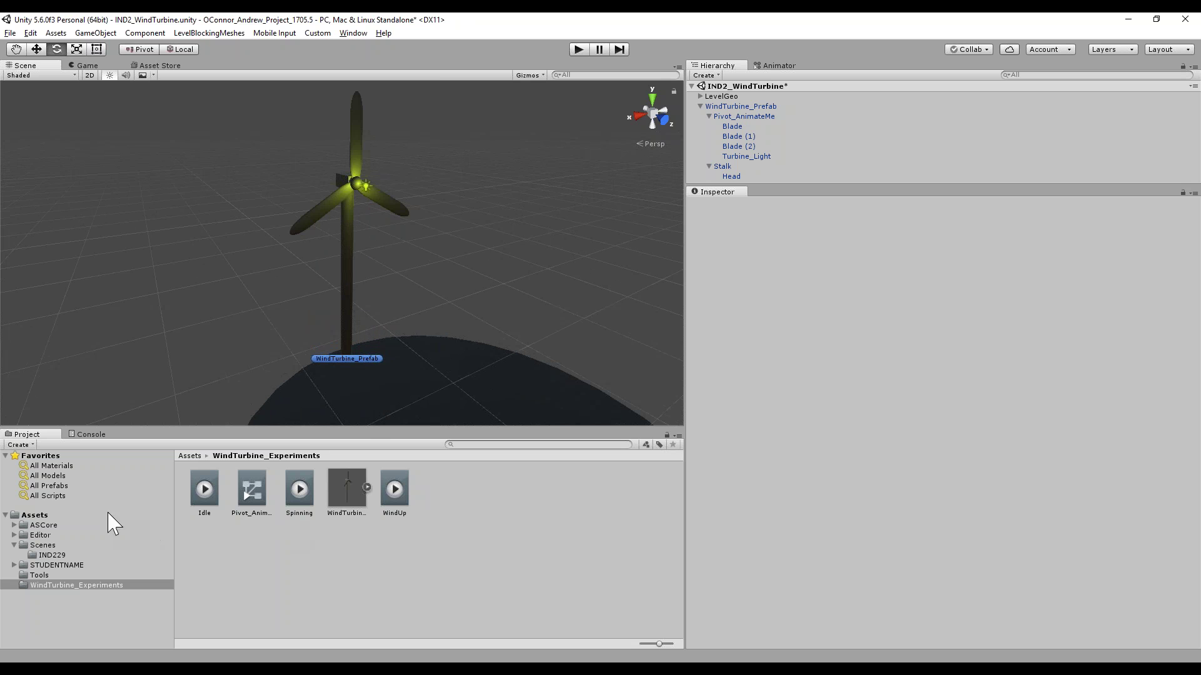
Switch to Perforce P4V and mark the workspace's WindTurbine_Experiments folder for add in the default changelist
key("alt+Tab")
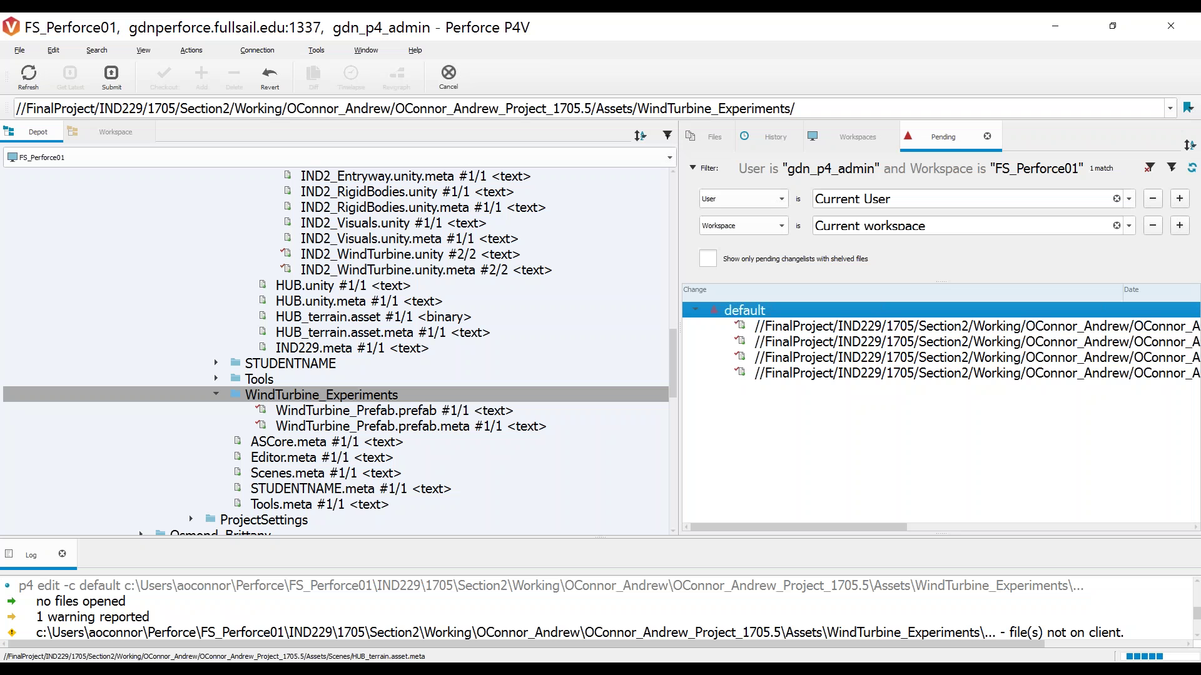
left_click_drag(676, 337, 580, 332)
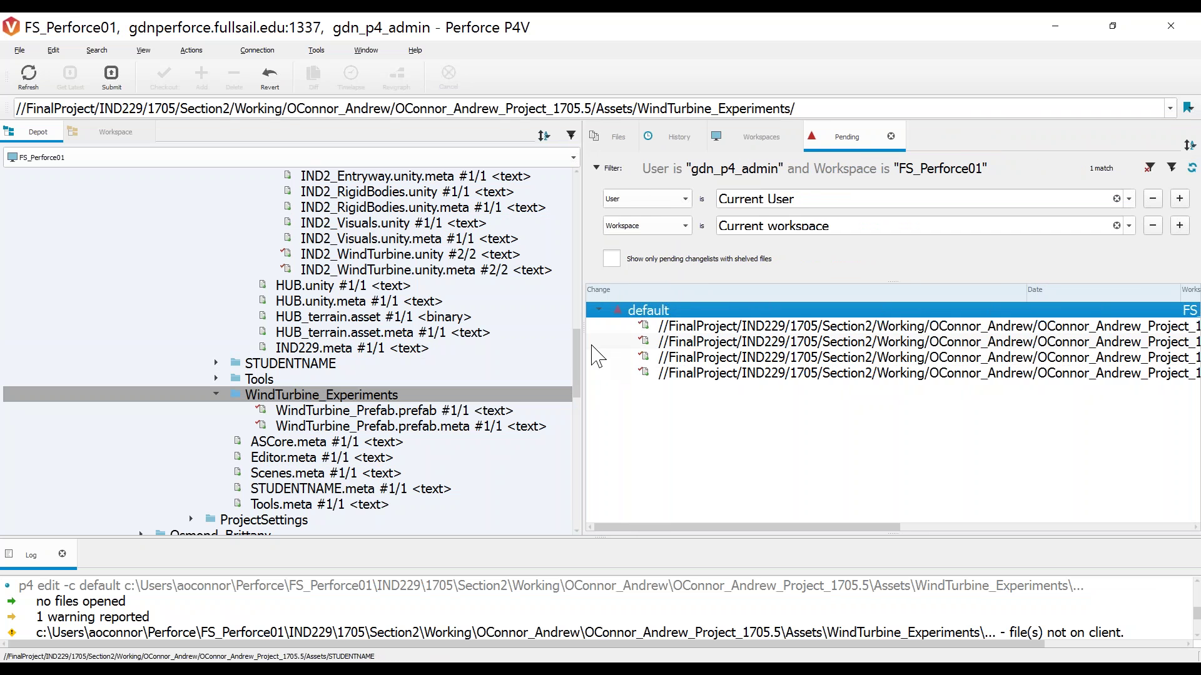
left_click_drag(581, 341, 590, 341)
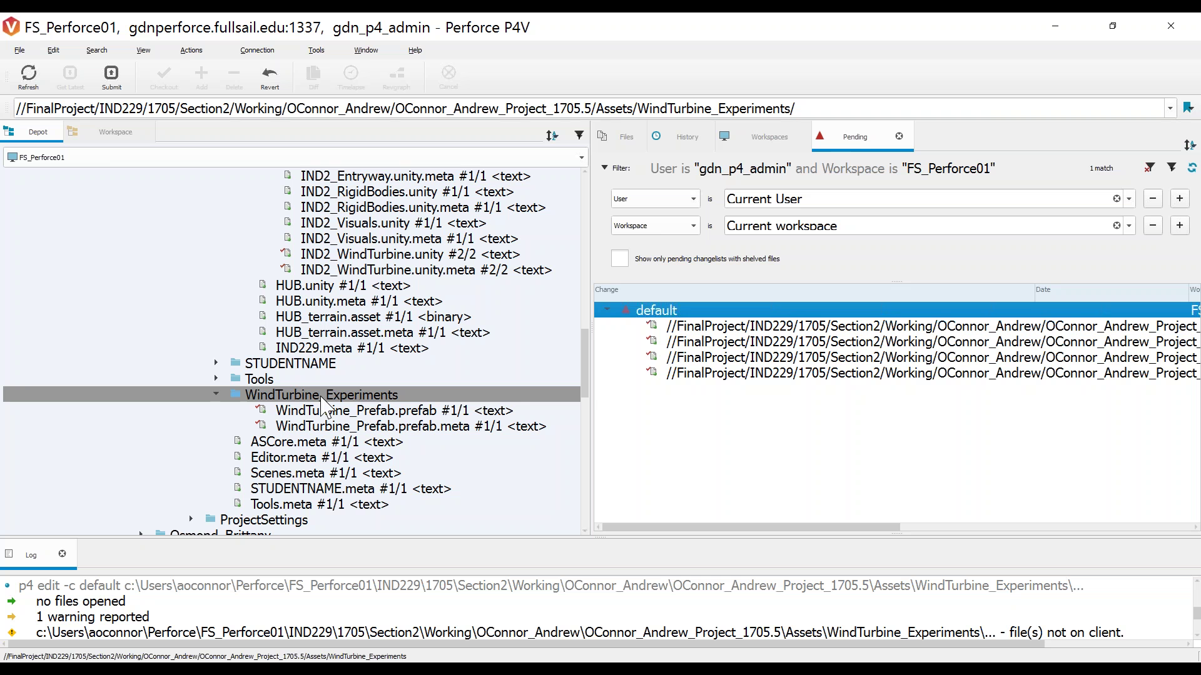
right_click(260, 399)
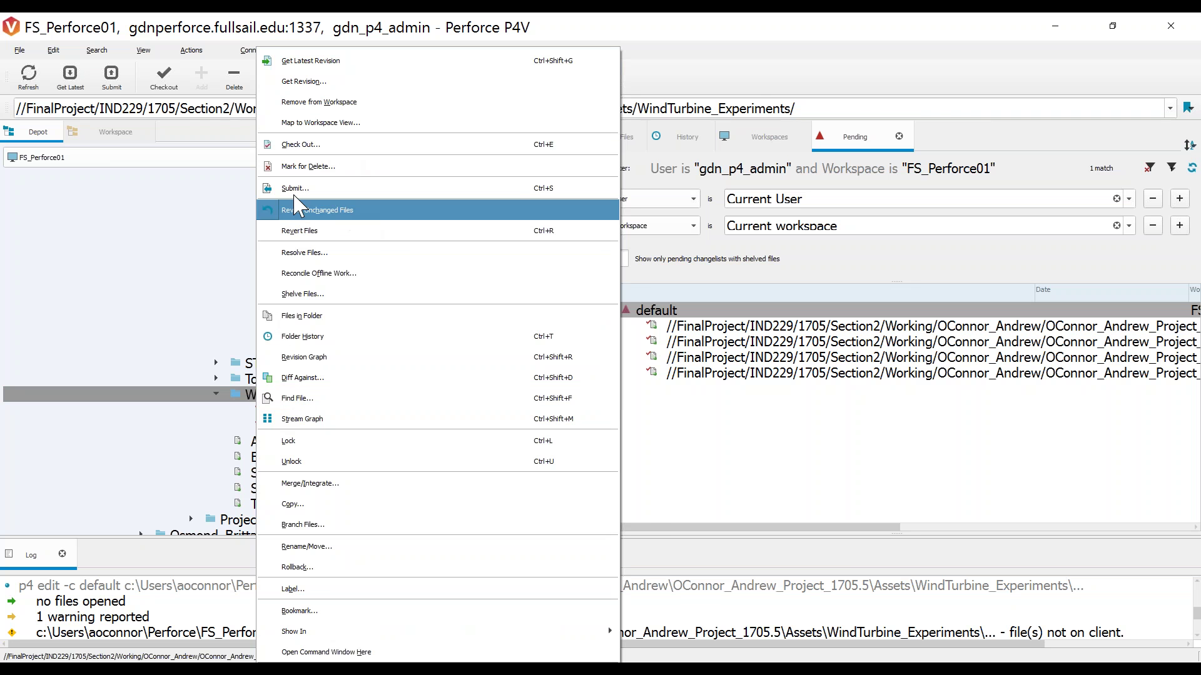
left_click(100, 132)
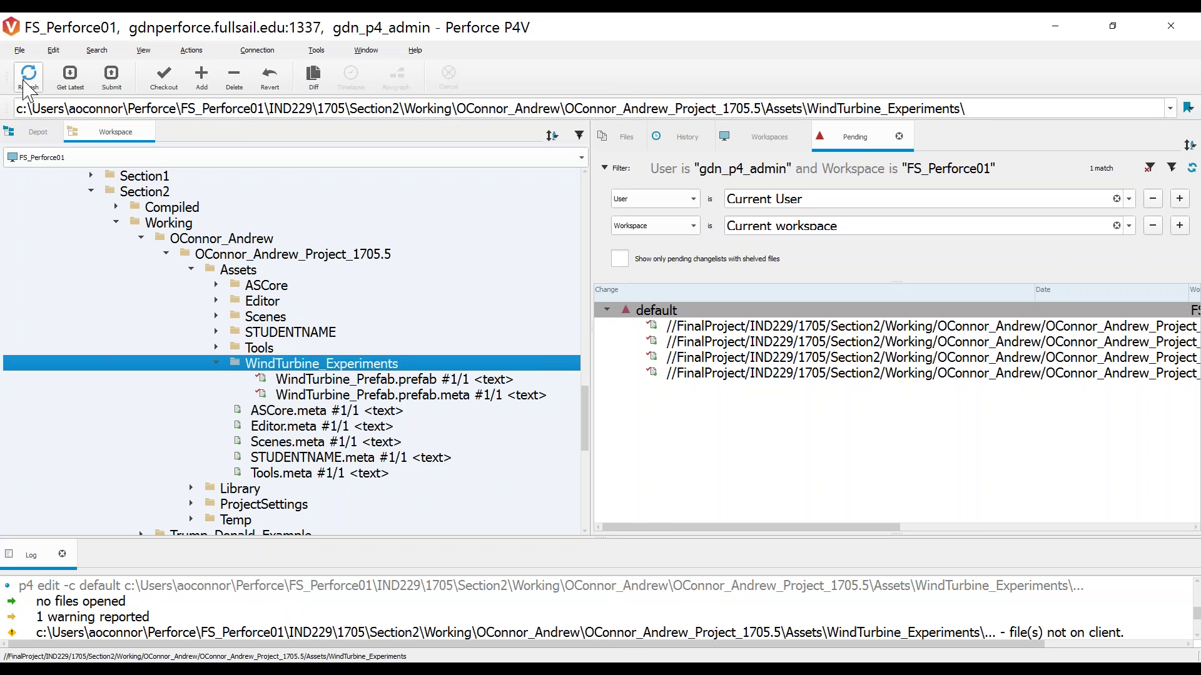
right_click(239, 376)
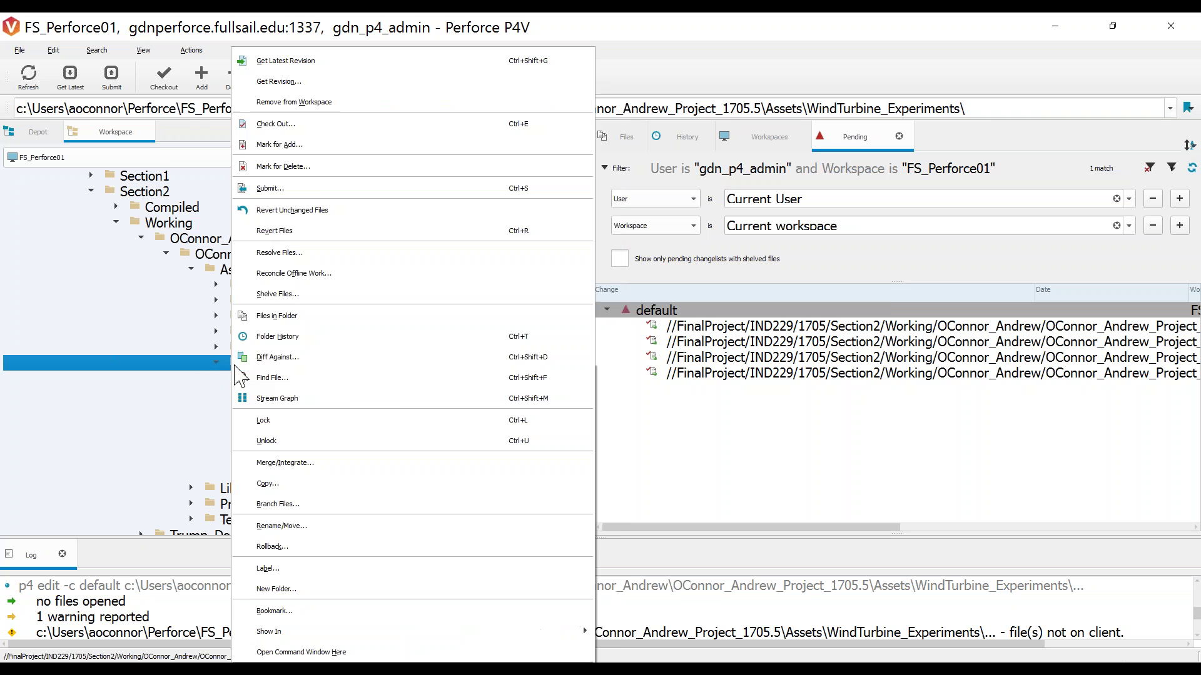
left_click(314, 145)
left_click(790, 484)
scroll(369, 445, "down", 1)
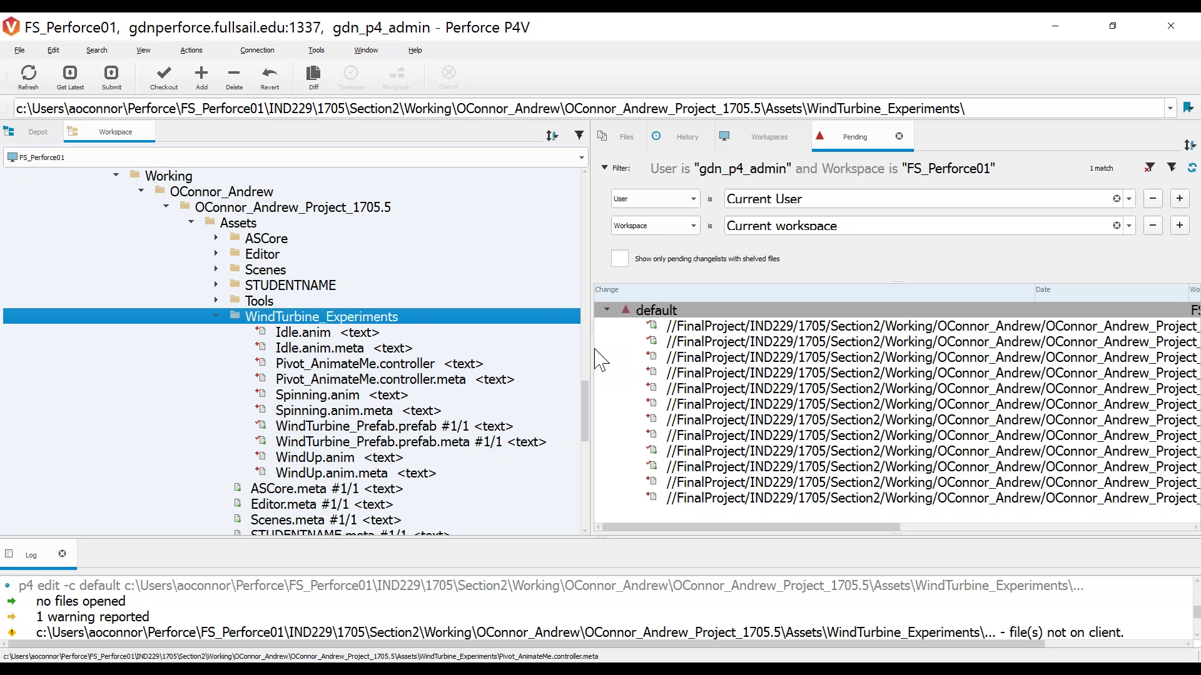
Submit the default pending changelist with the description "Created animations clips, half way through experiment 2 - wind turbine"
left_click_drag(593, 354, 387, 350)
left_click(454, 310)
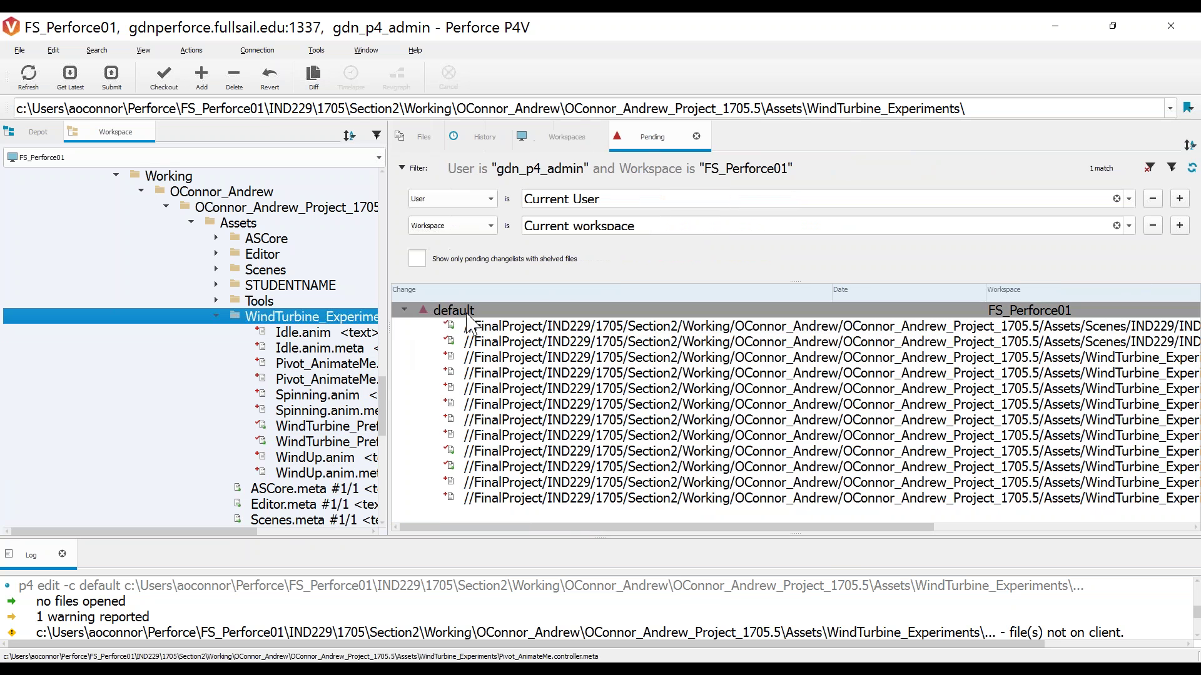
right_click(484, 321)
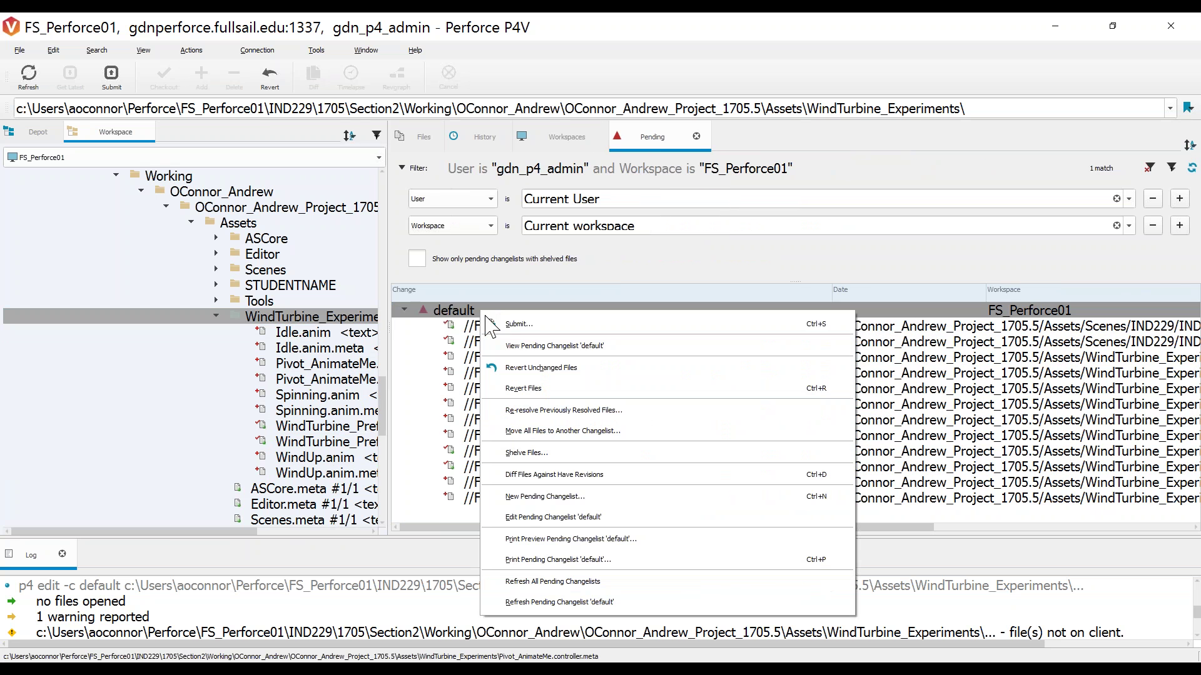
left_click(533, 326)
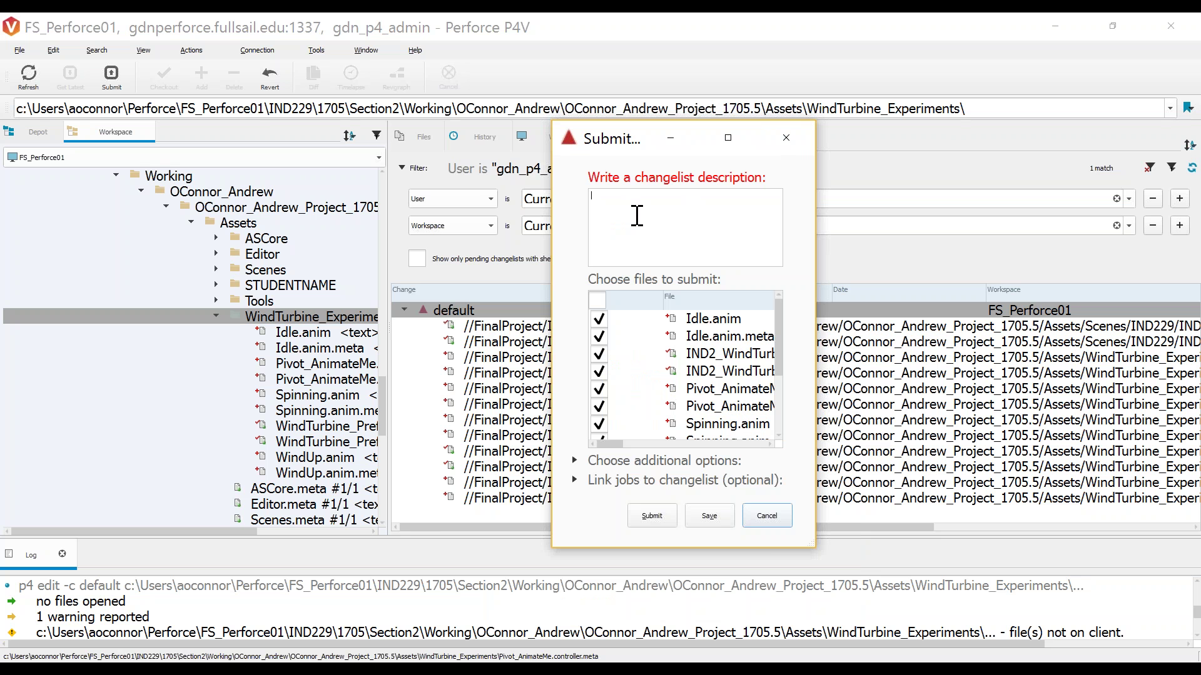
type("c")
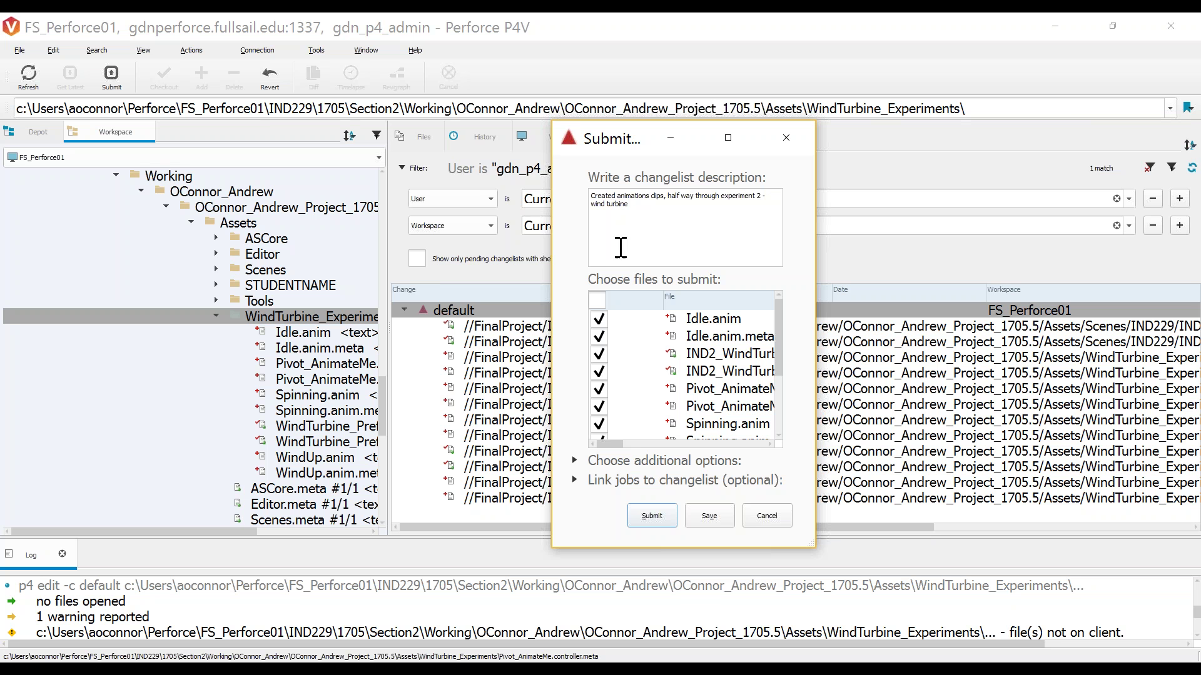
left_click(649, 515)
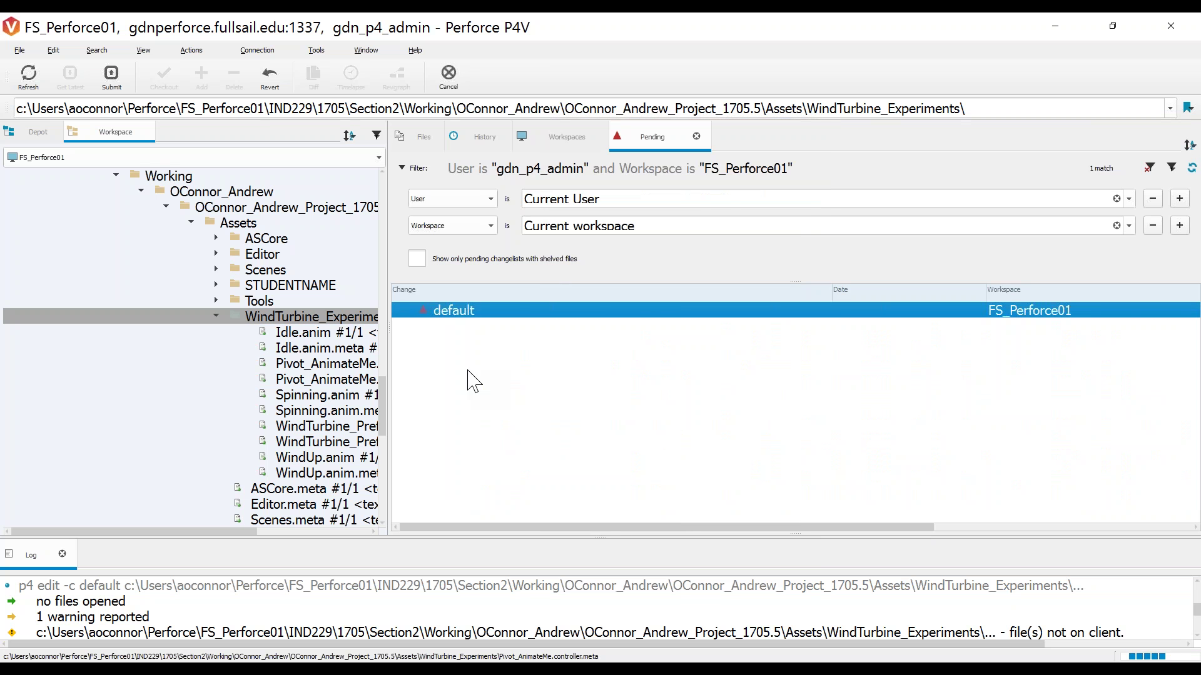
Check the workspace's WindTurbine_Experiments folder for unsubmitted changes with Reconcile Offline Work
left_click_drag(389, 326, 680, 324)
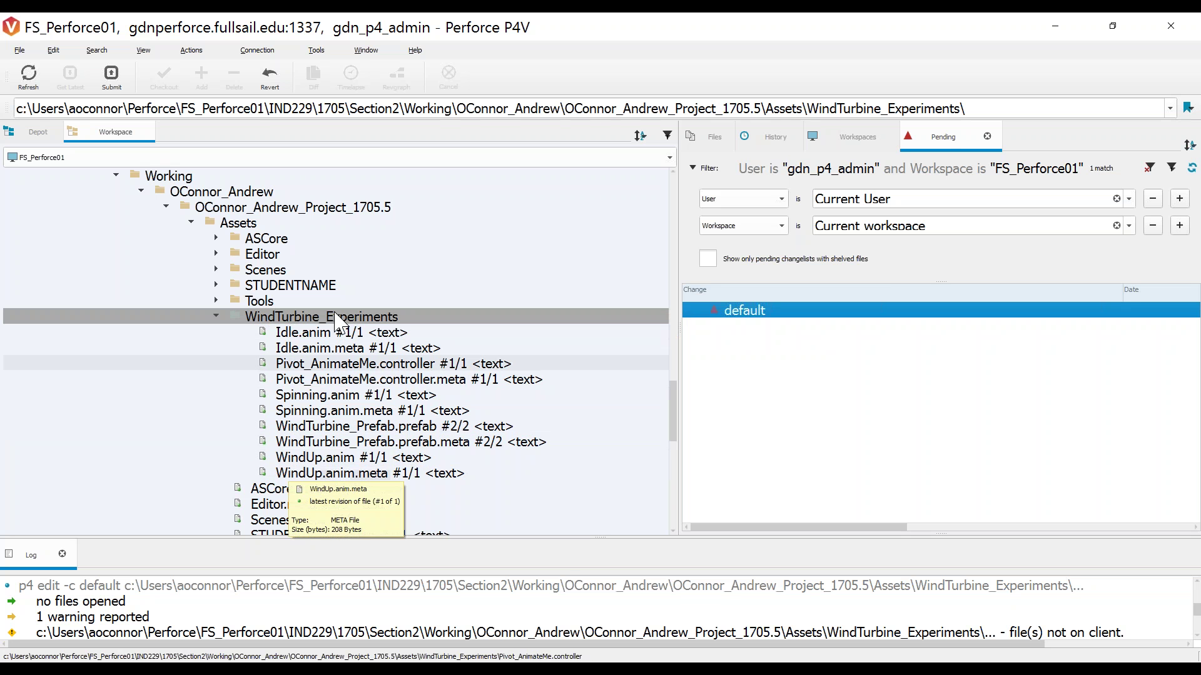
left_click(307, 316)
right_click(308, 316)
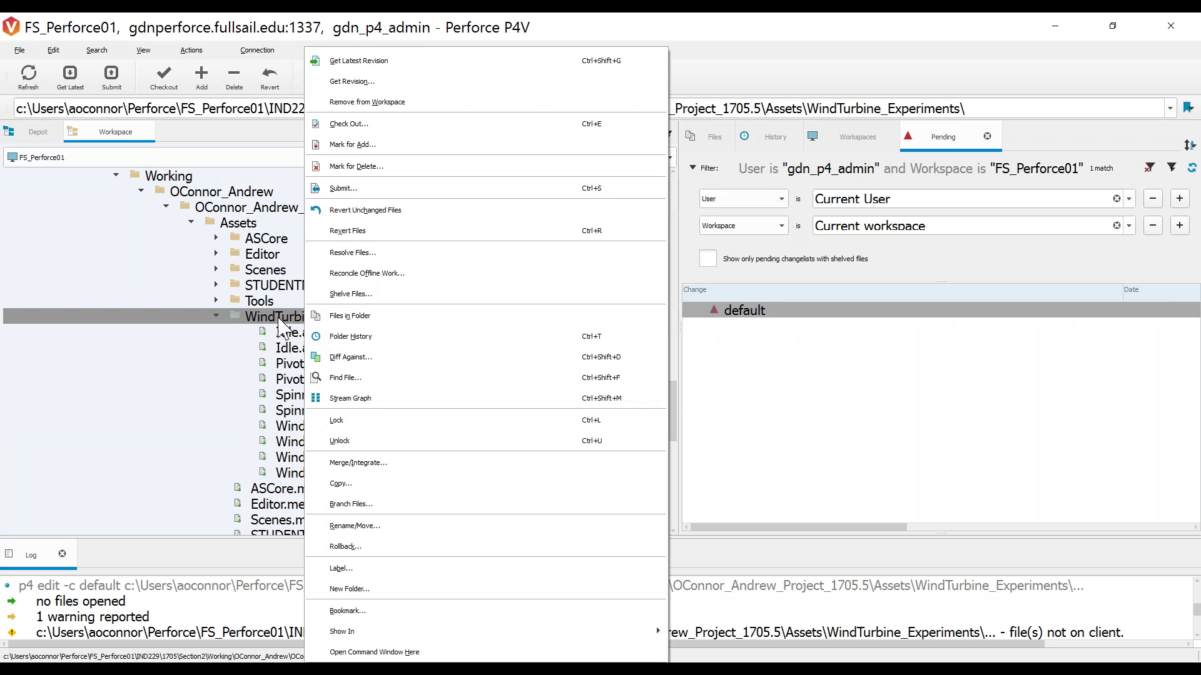
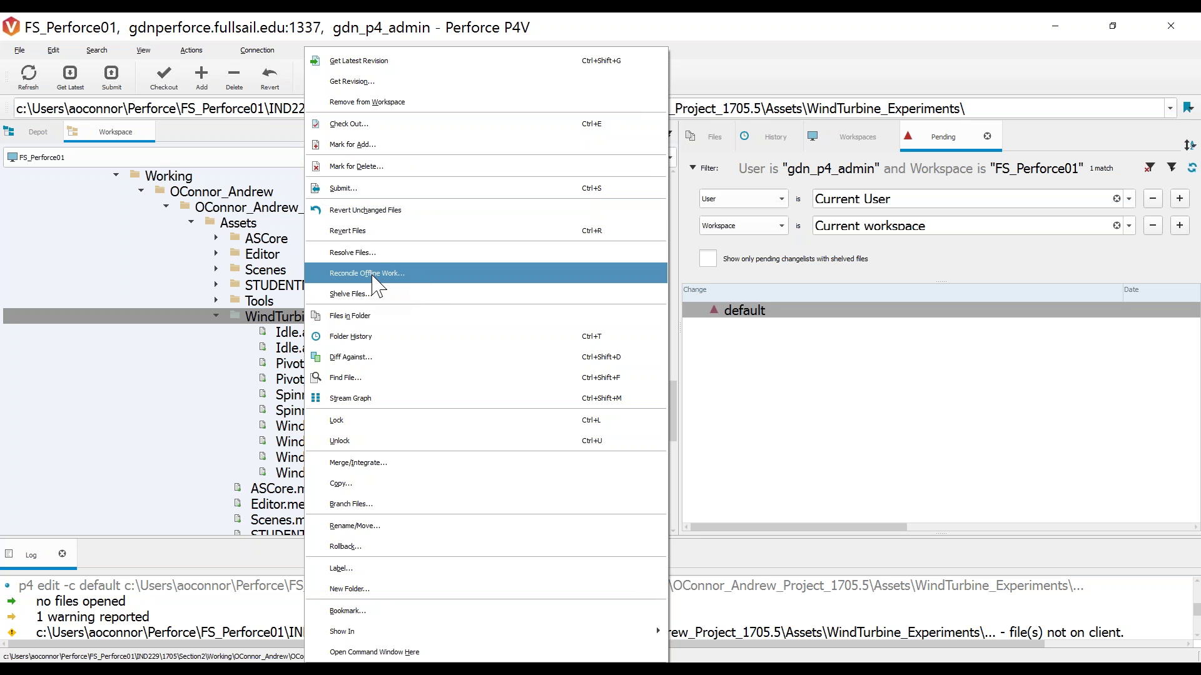
left_click(283, 330)
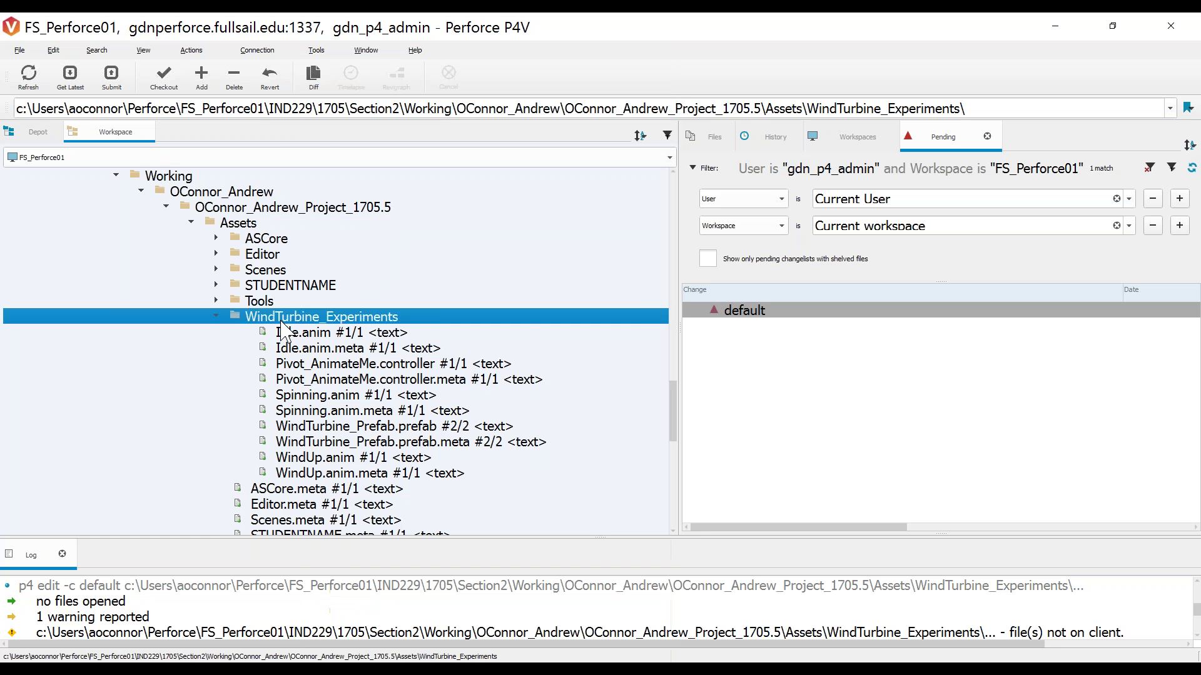
right_click(280, 322)
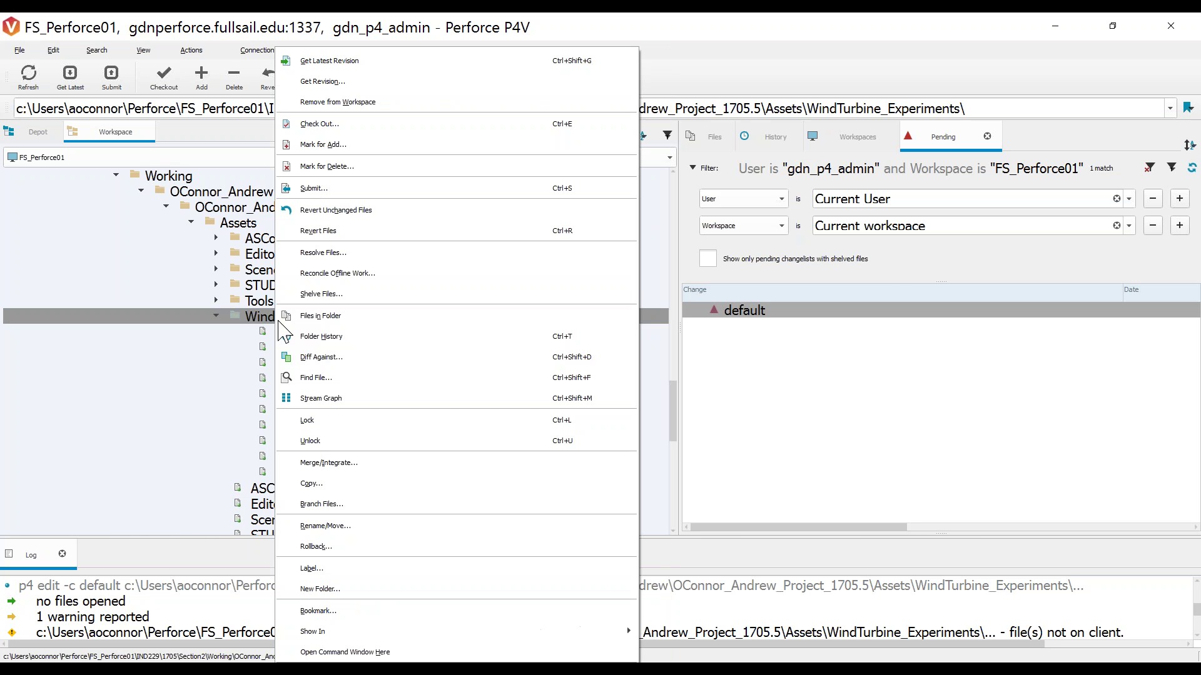
left_click(354, 275)
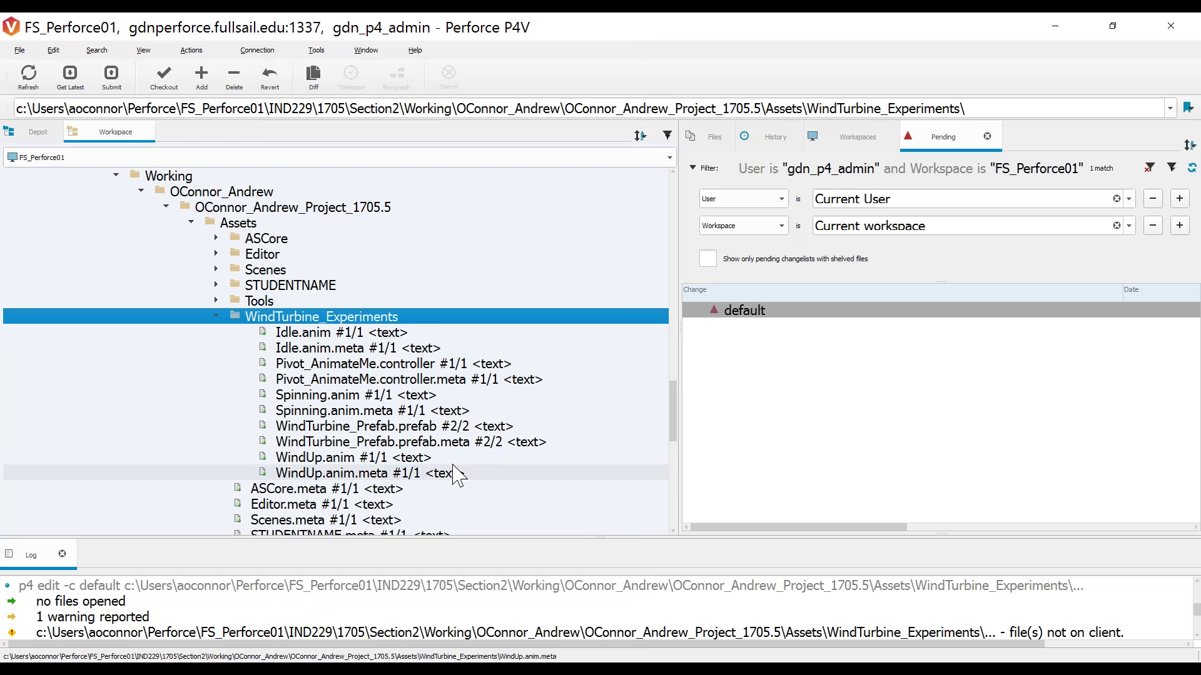
right_click(286, 320)
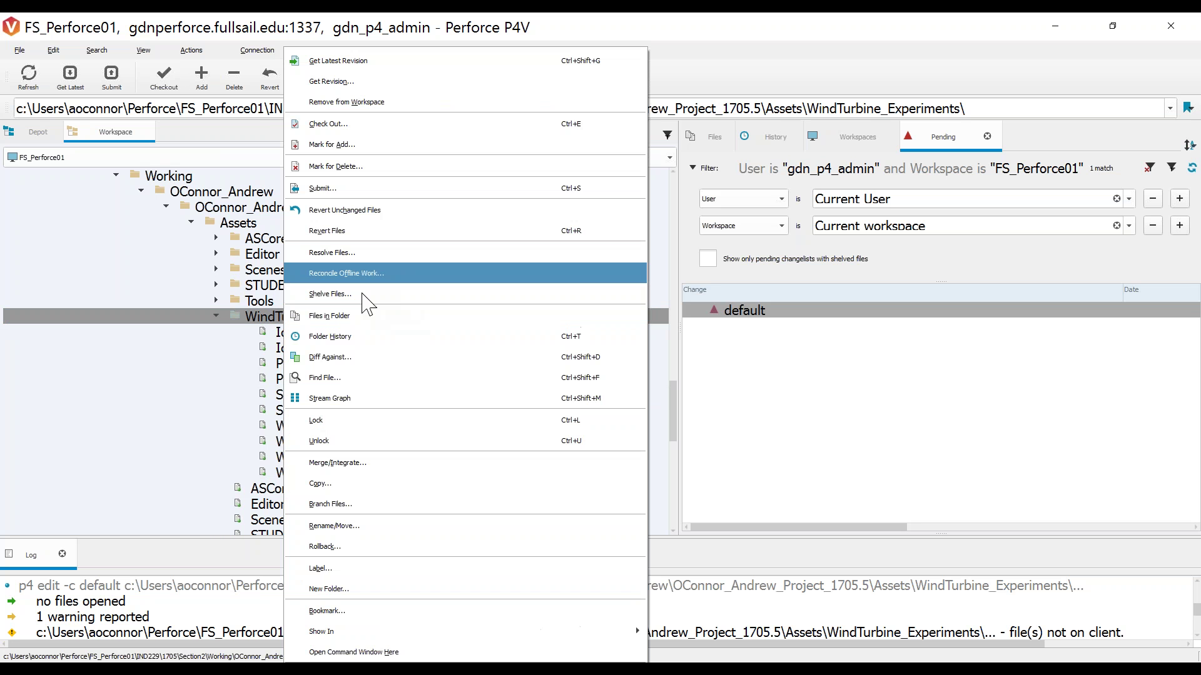
left_click(260, 326)
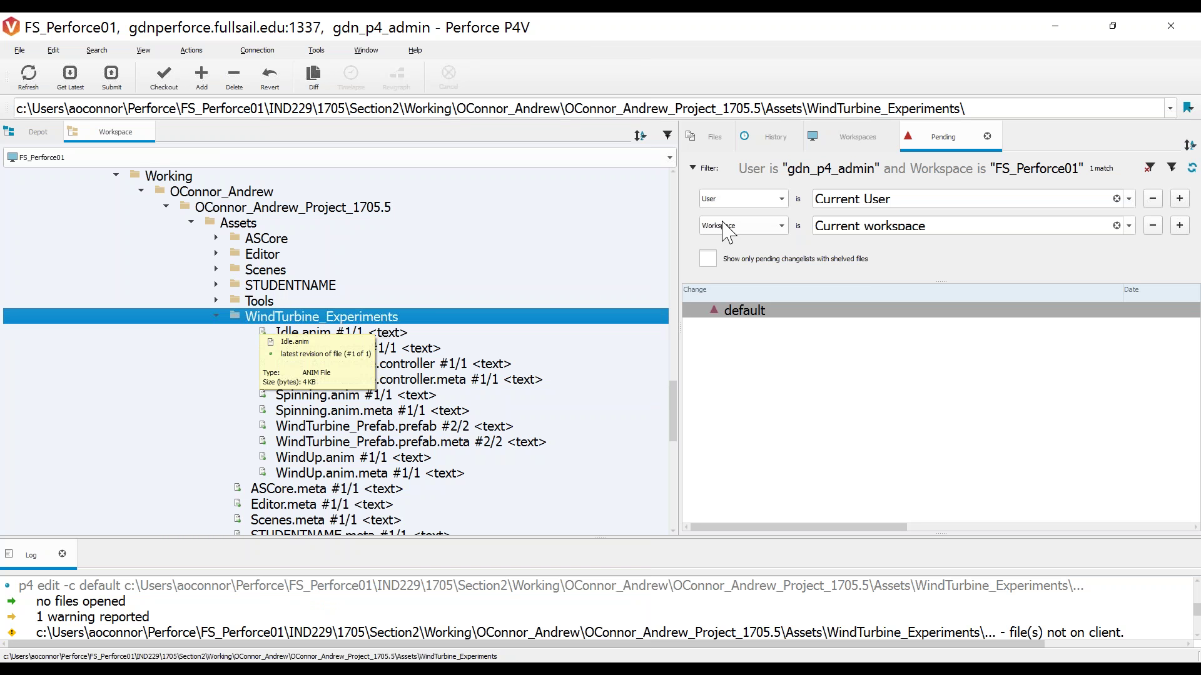
left_click_drag(679, 333, 576, 319)
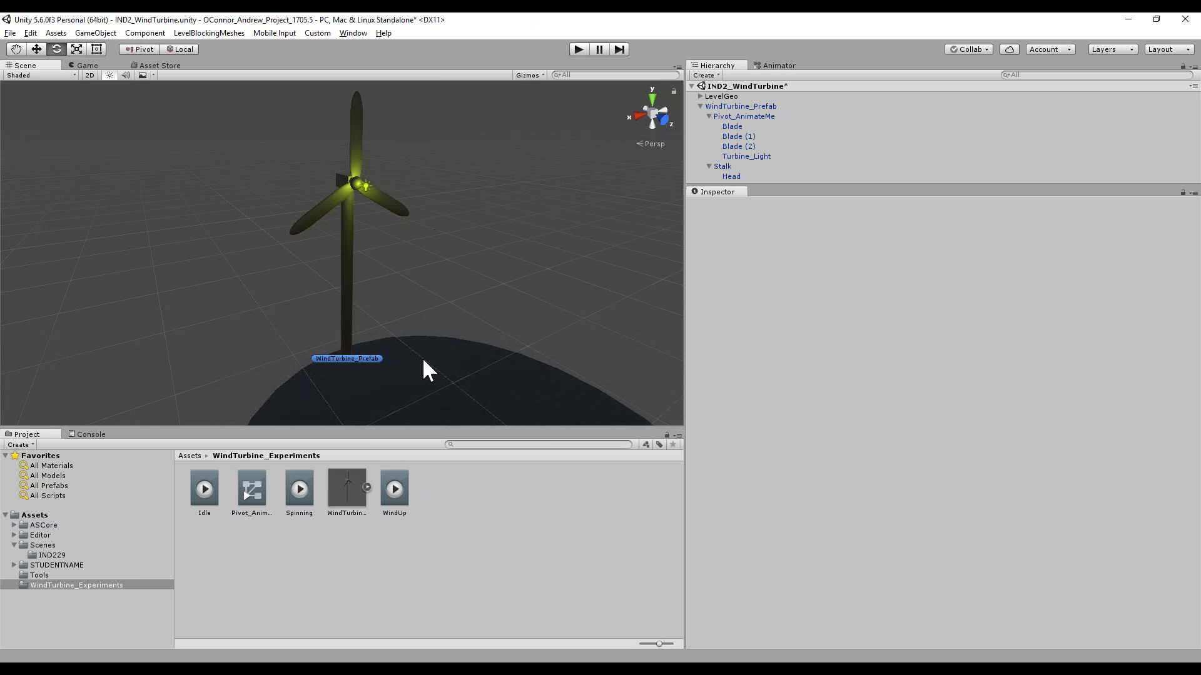
Show the Animator window, enlarge its graph area, and dock the Hierarchy alongside the Inspector beneath it
left_click(353, 33)
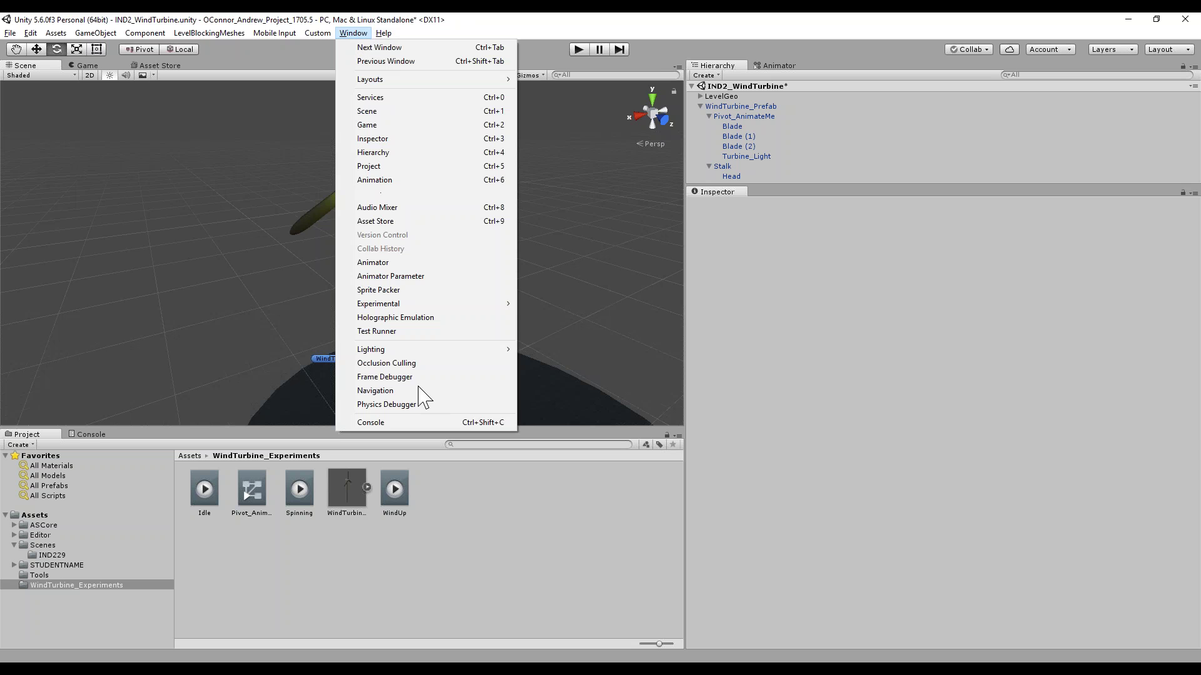
left_click(399, 263)
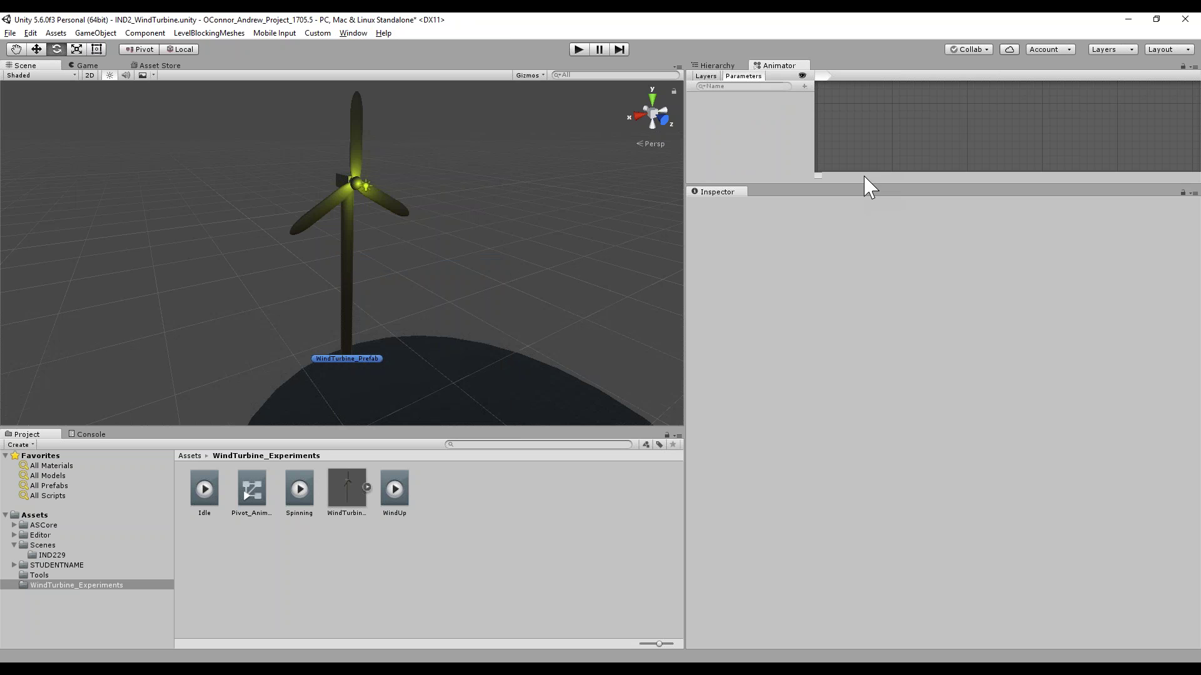
left_click_drag(859, 188, 813, 481)
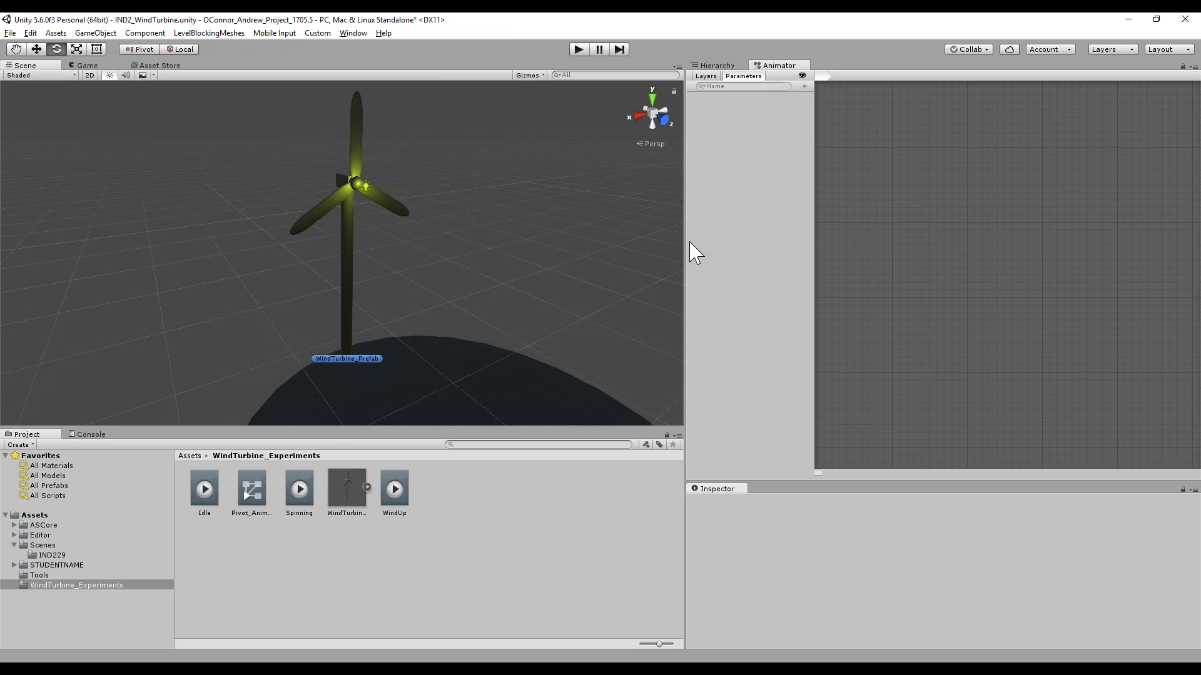
left_click_drag(685, 248, 506, 243)
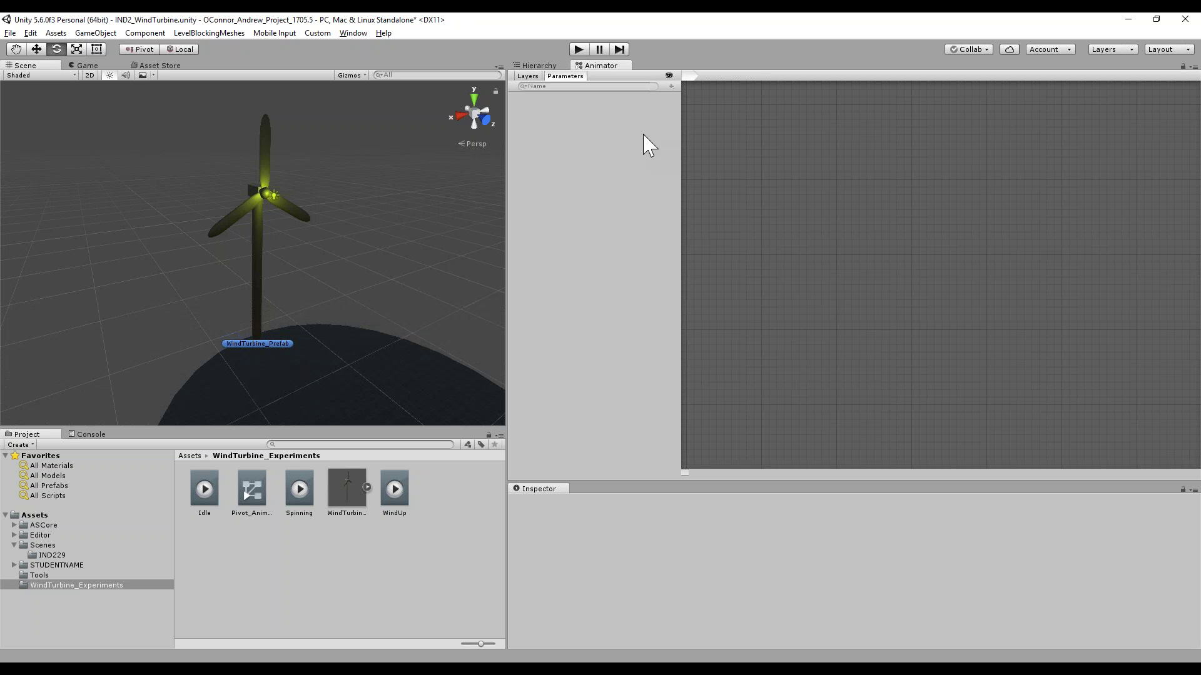
left_click_drag(545, 65, 710, 382)
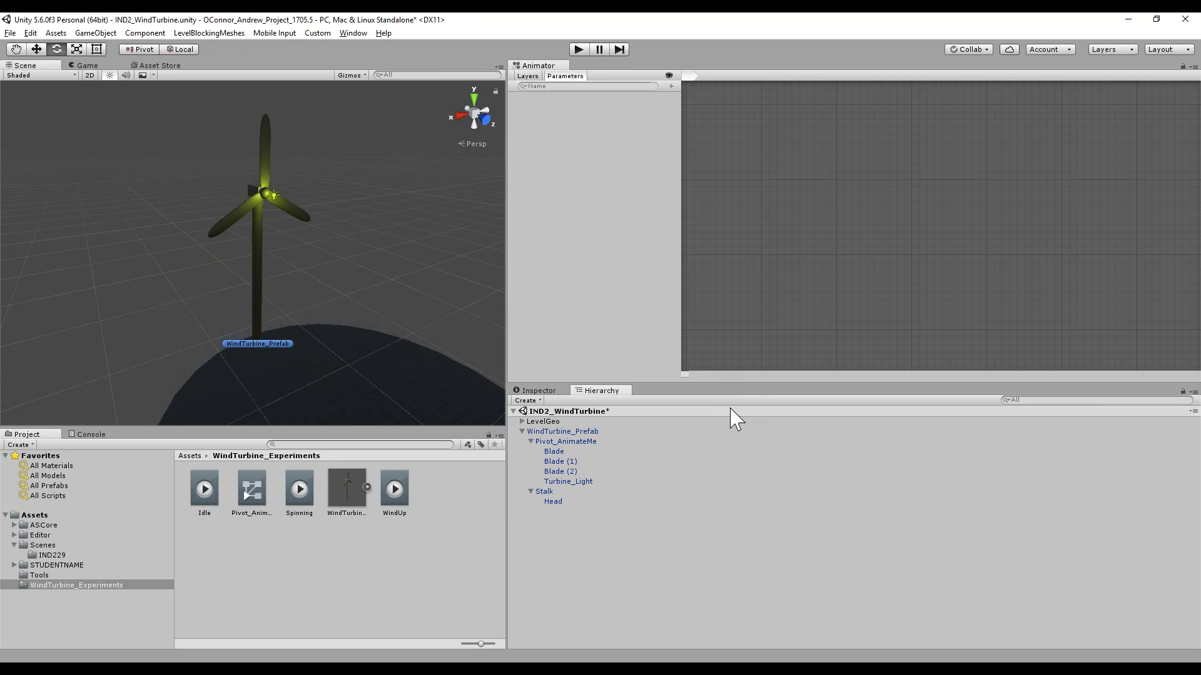
Show Pivot_AnimateMe's animator controller and stack the Entry, Idle and Spinning nodes in a column above WindUp
left_click(576, 442)
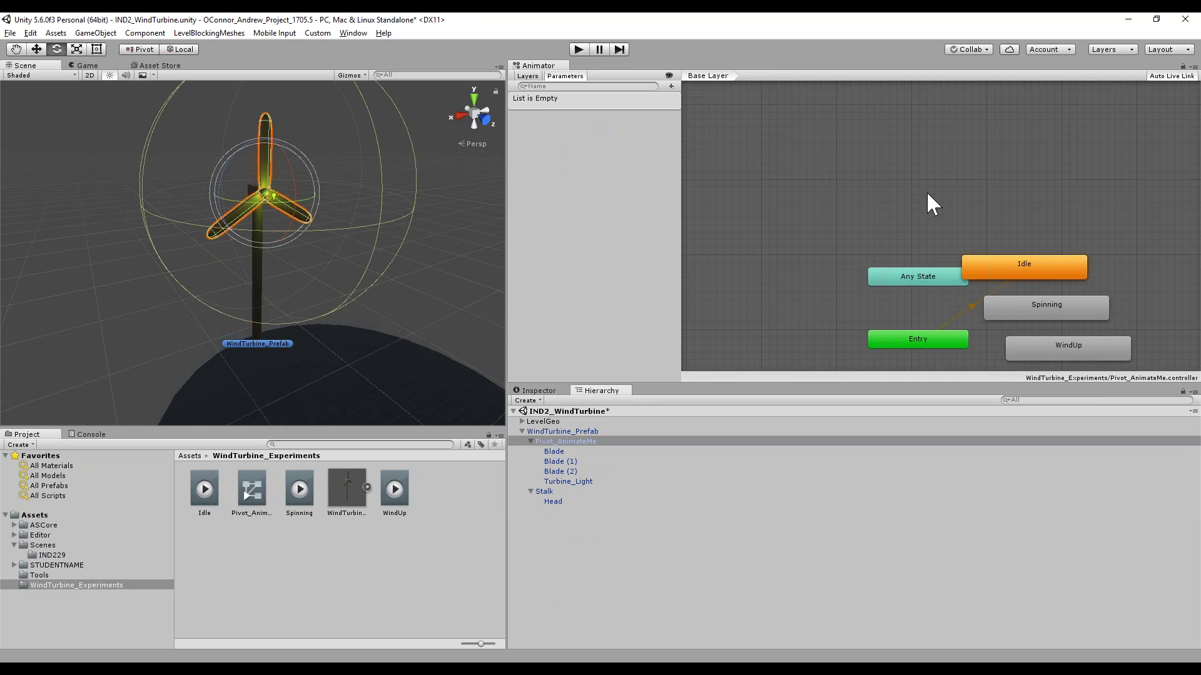
left_click_drag(813, 291, 924, 141)
left_click_drag(905, 215, 926, 194)
left_click_drag(938, 262, 941, 243)
Inspect the Idle state's properties and locate its assigned motion clip among the project assets
left_click(539, 390)
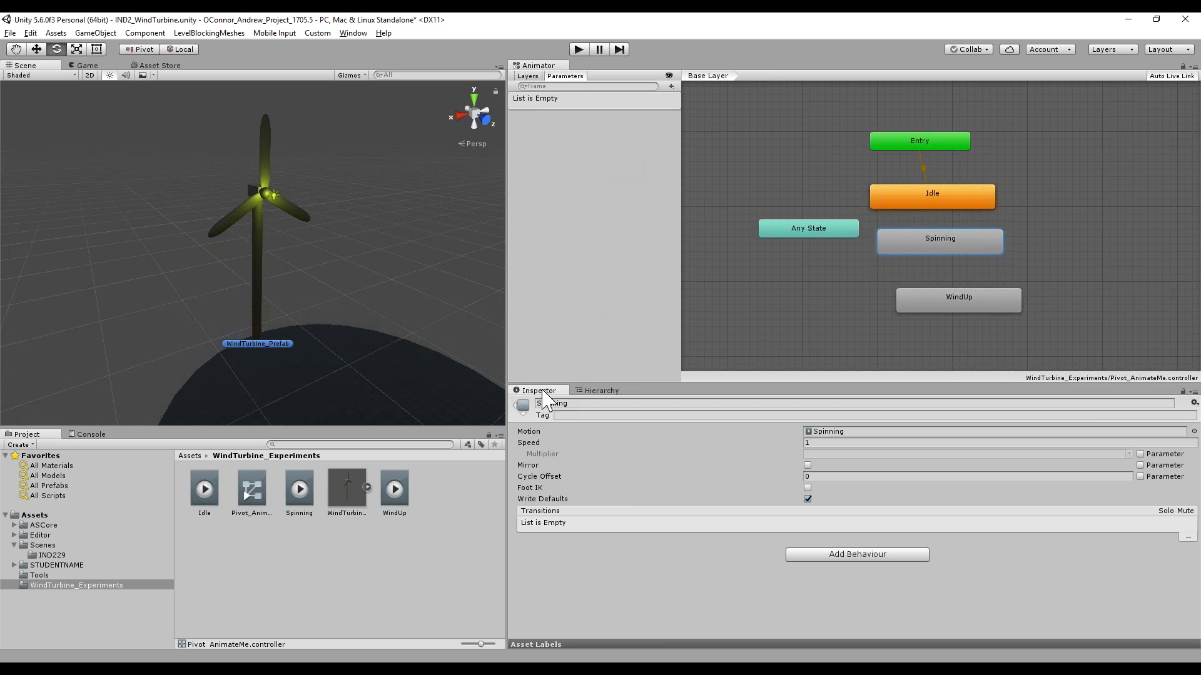
left_click(922, 192)
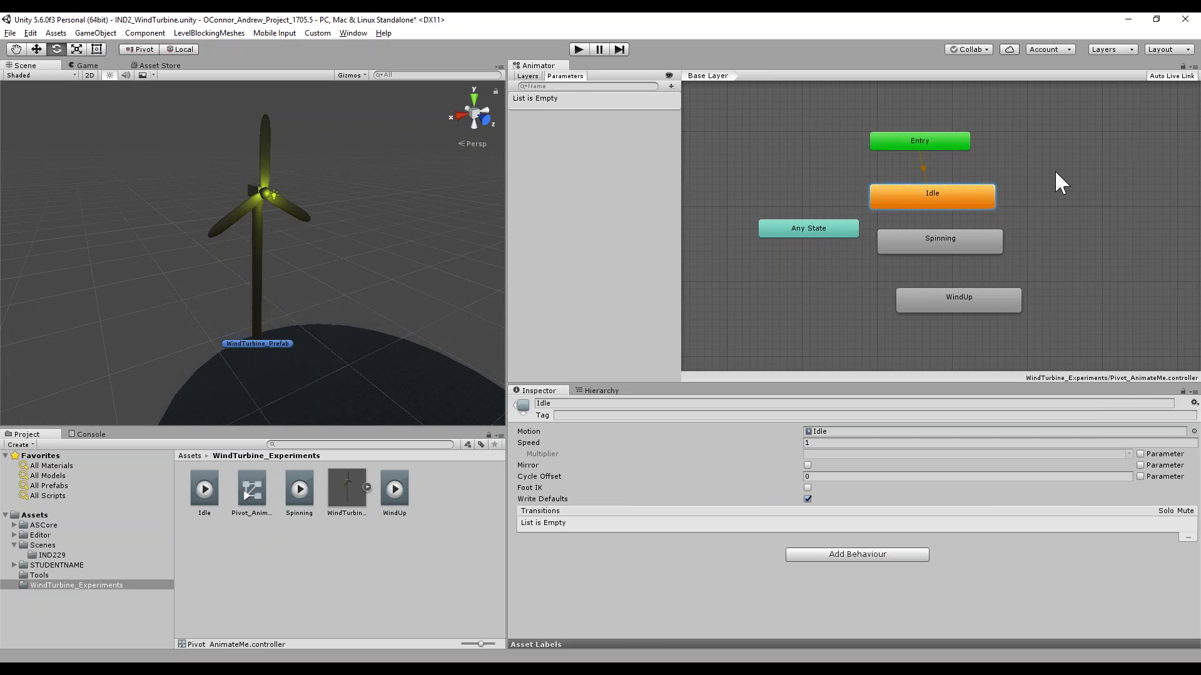
middle_click_drag(1065, 185, 1041, 177)
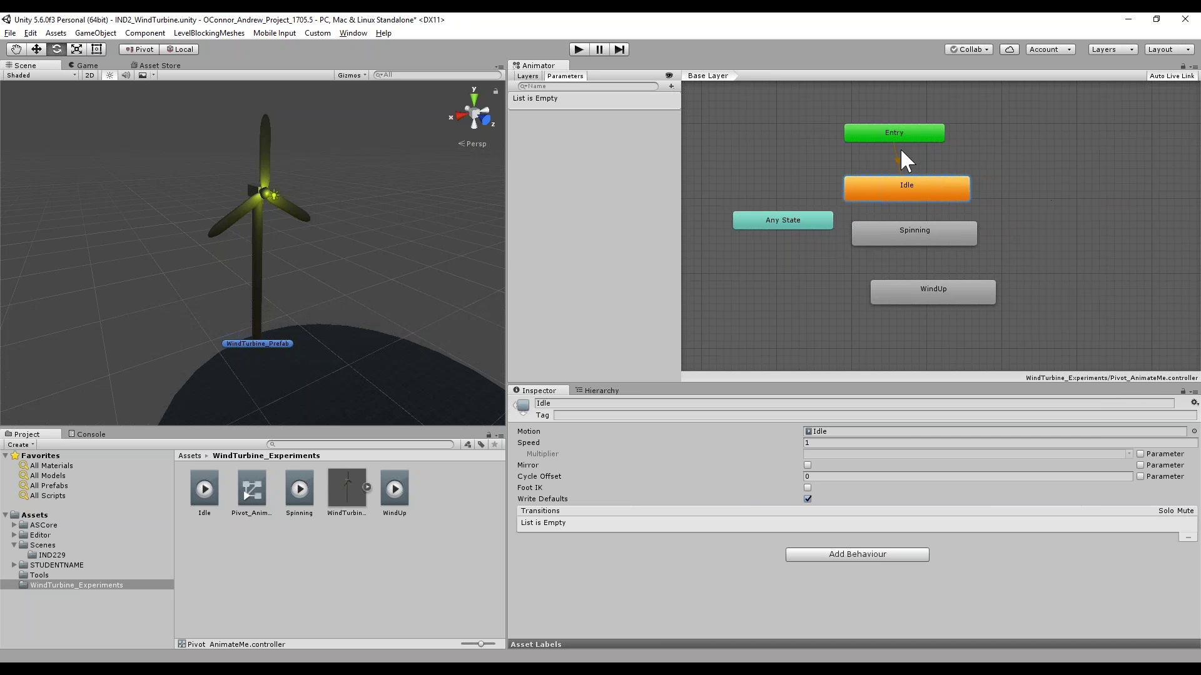
mouse_move(917, 185)
left_mouse_down()
mouse_move(956, 141)
mouse_move(894, 164)
mouse_move(918, 182)
left_mouse_up()
left_click(838, 432)
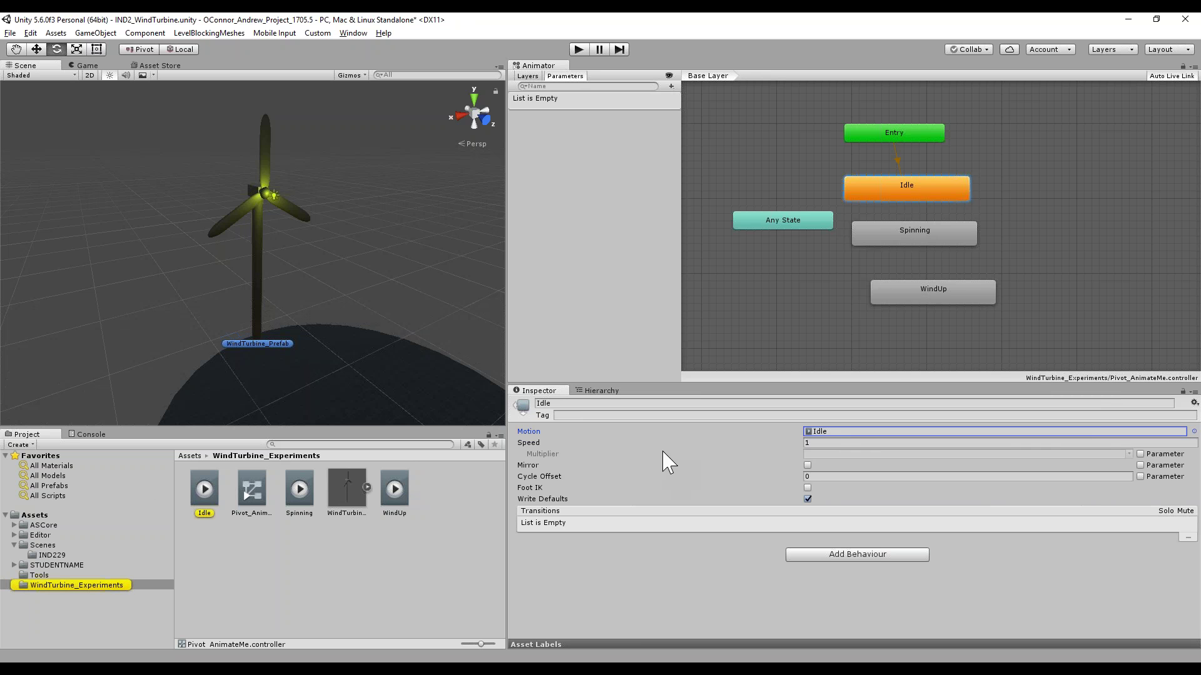
Add an empty state beside WindUp on the Base Layer and delete it again
right_click(768, 275)
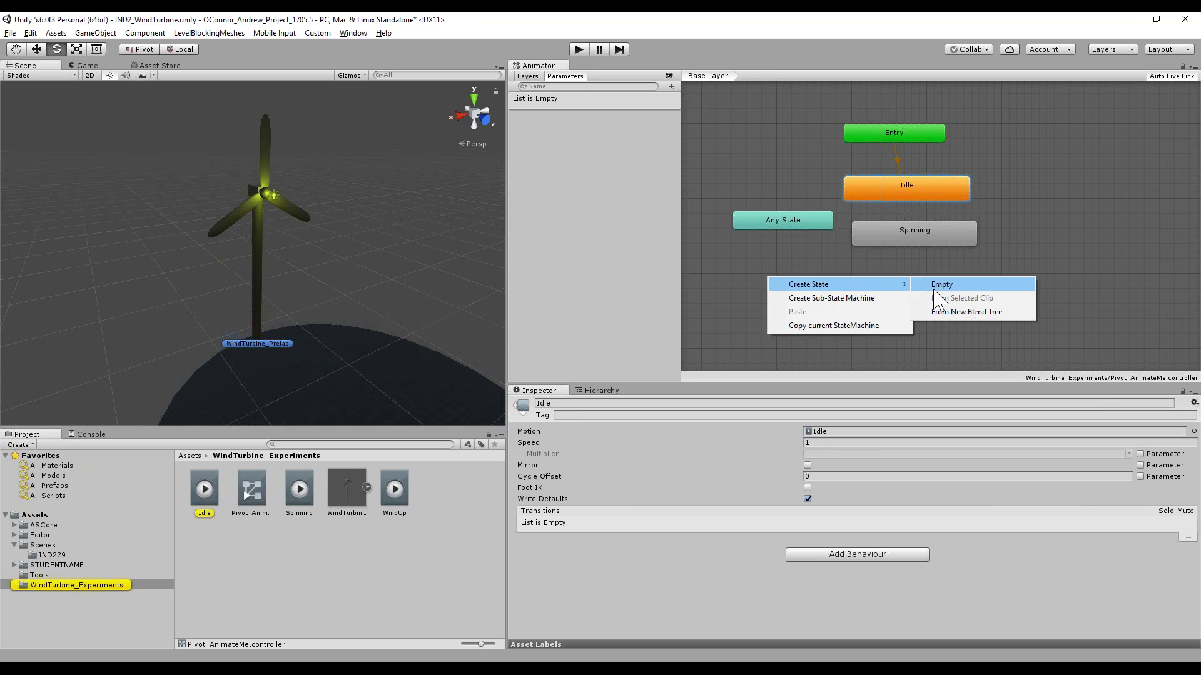
left_click(938, 285)
mouse_move(835, 295)
left_mouse_down()
mouse_move(752, 294)
mouse_move(816, 293)
left_mouse_up()
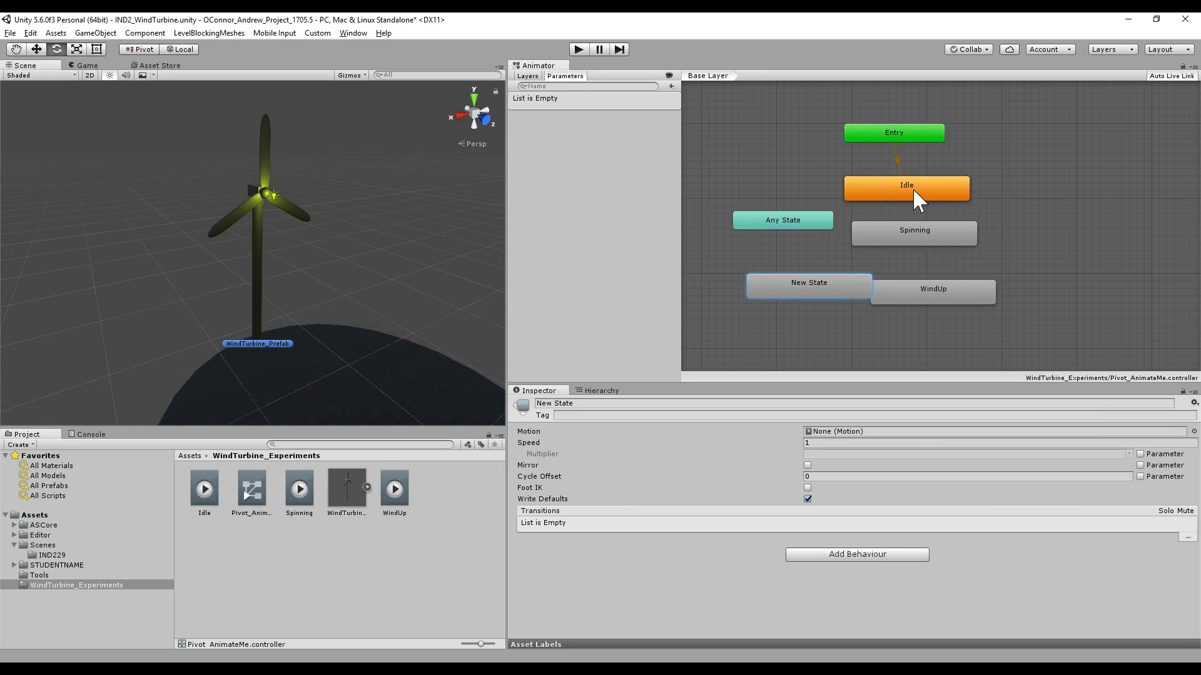
left_click_drag(791, 286, 775, 286)
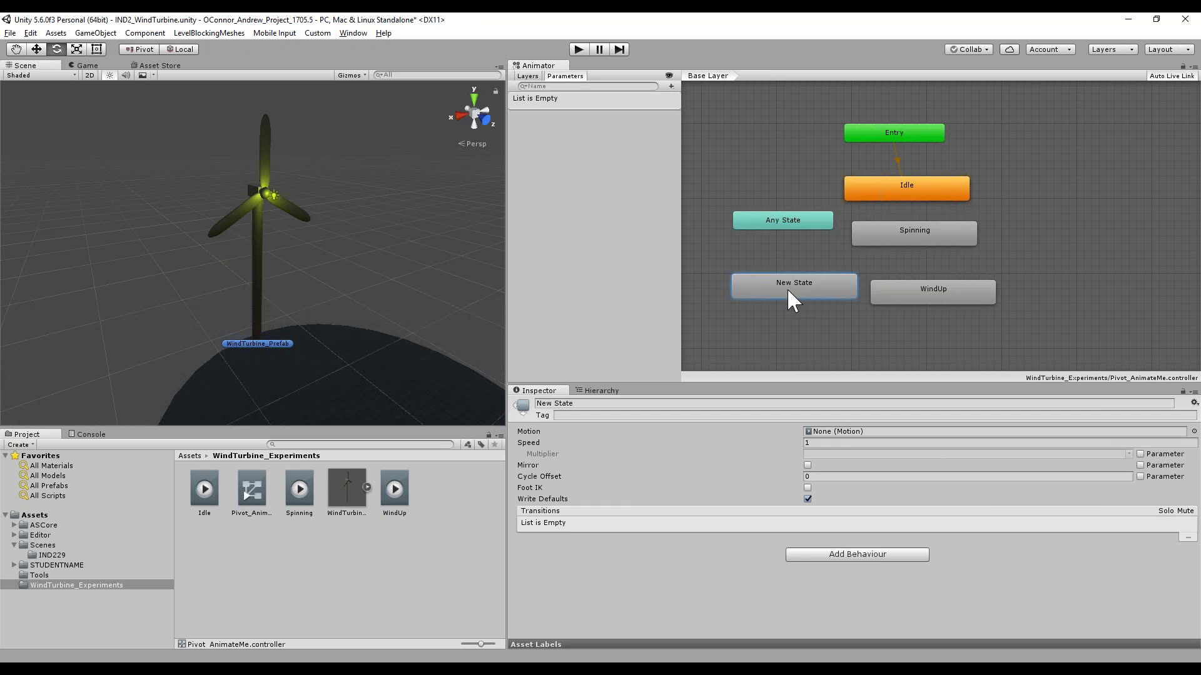
key("Delete")
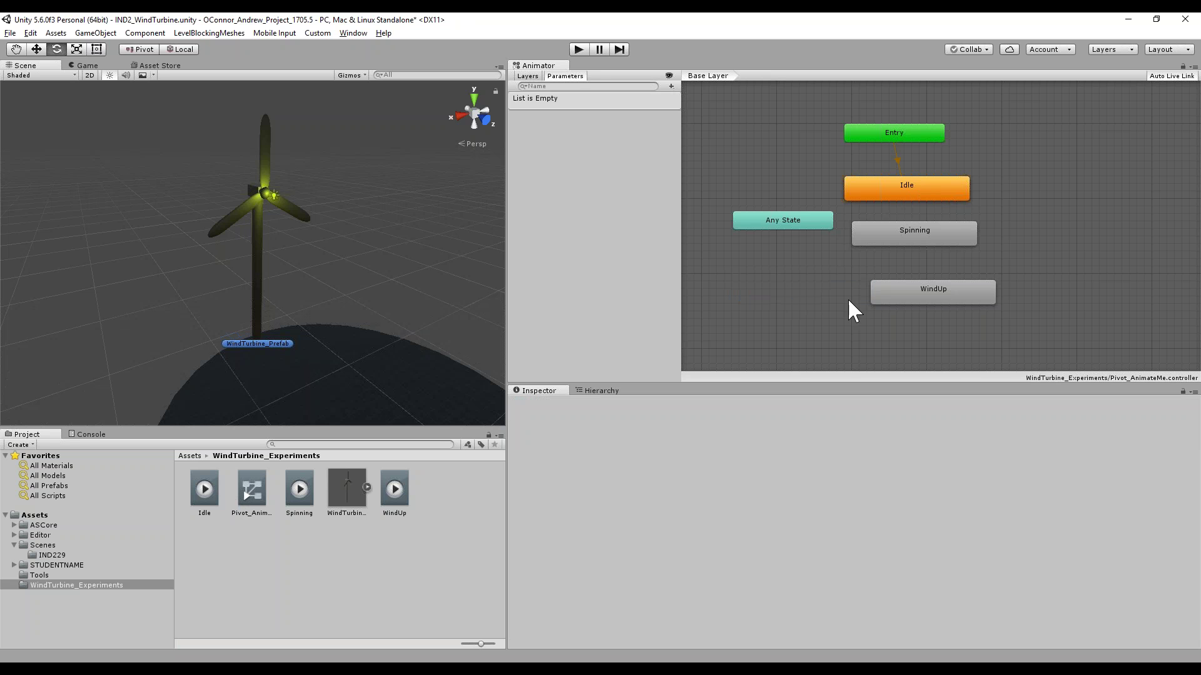
Bring the Exit node in beneath the WindUp state in the Base Layer graph
left_click(938, 235)
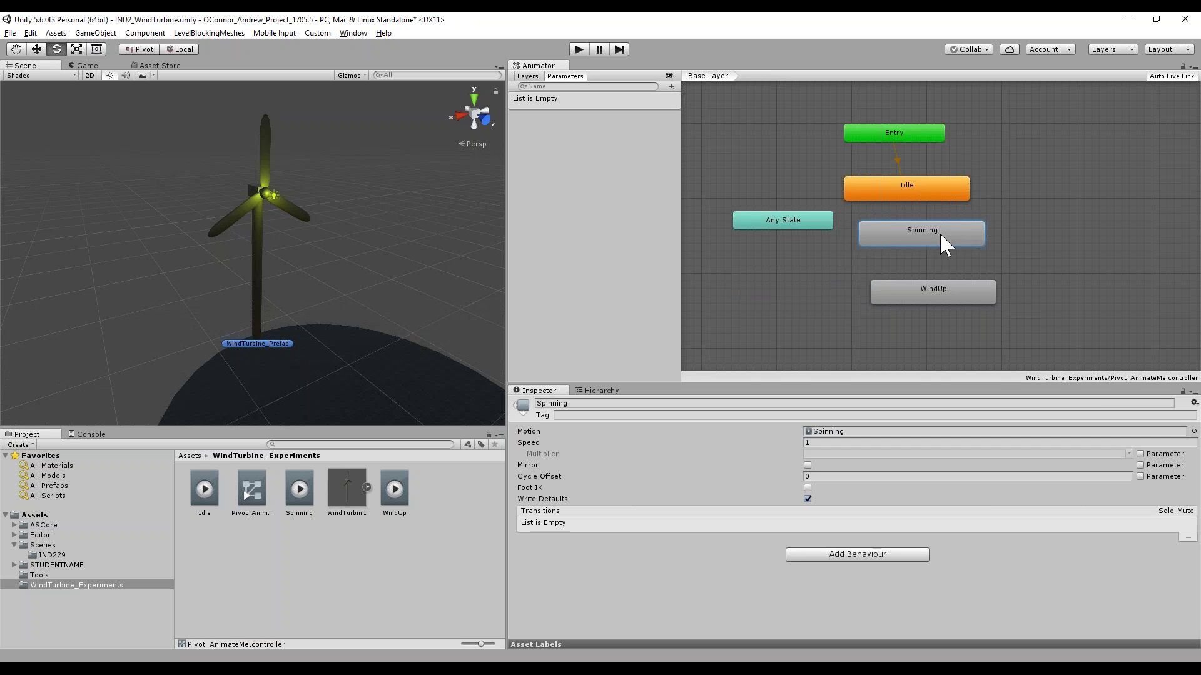
mouse_move(903, 129)
left_mouse_down()
mouse_move(925, 106)
mouse_move(911, 107)
mouse_move(922, 139)
mouse_move(906, 115)
mouse_move(905, 128)
left_mouse_up()
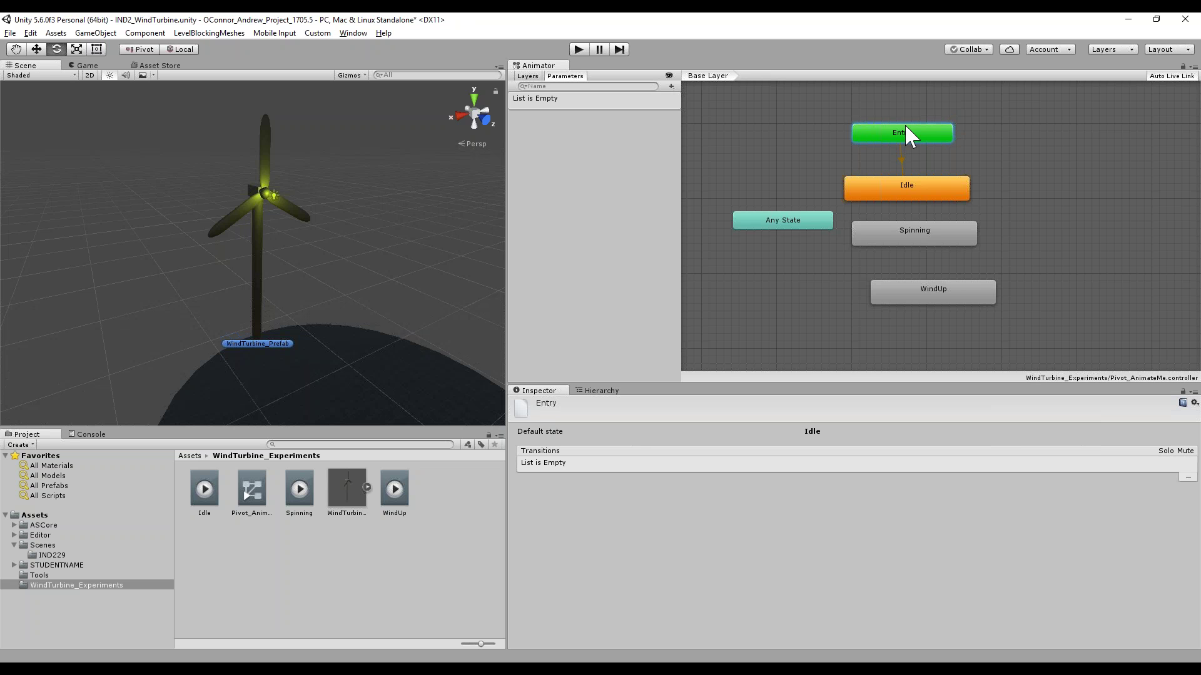
middle_click_drag(1093, 264, 1040, 228)
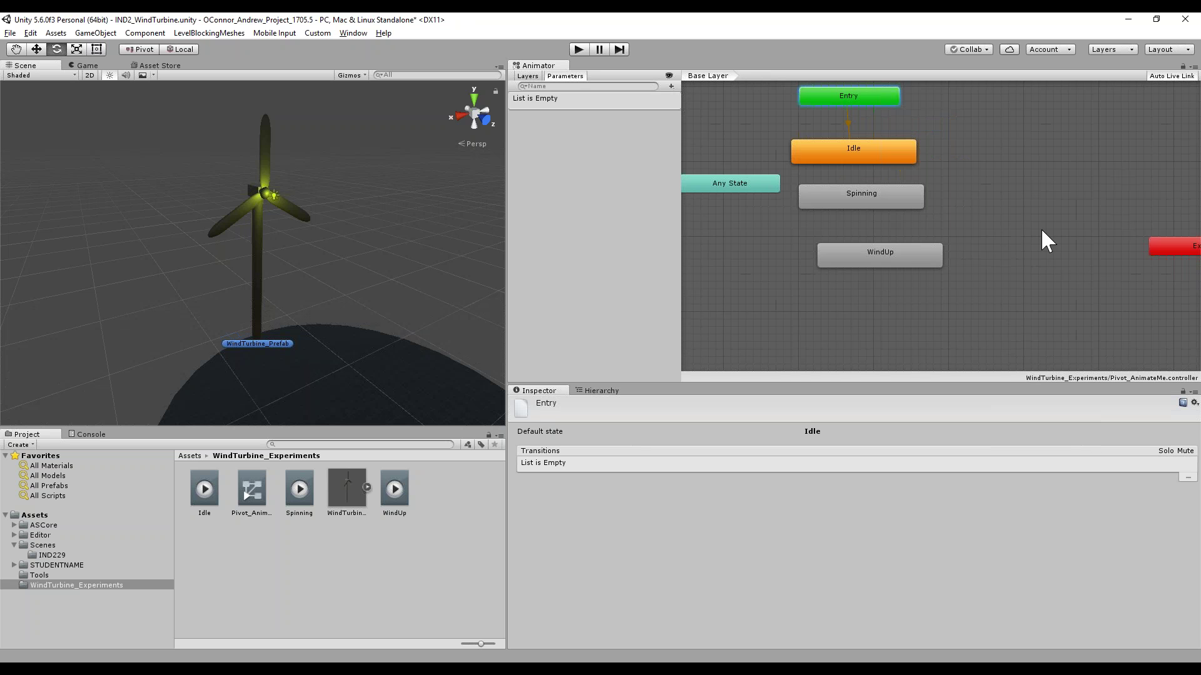
left_click_drag(1154, 246, 822, 321)
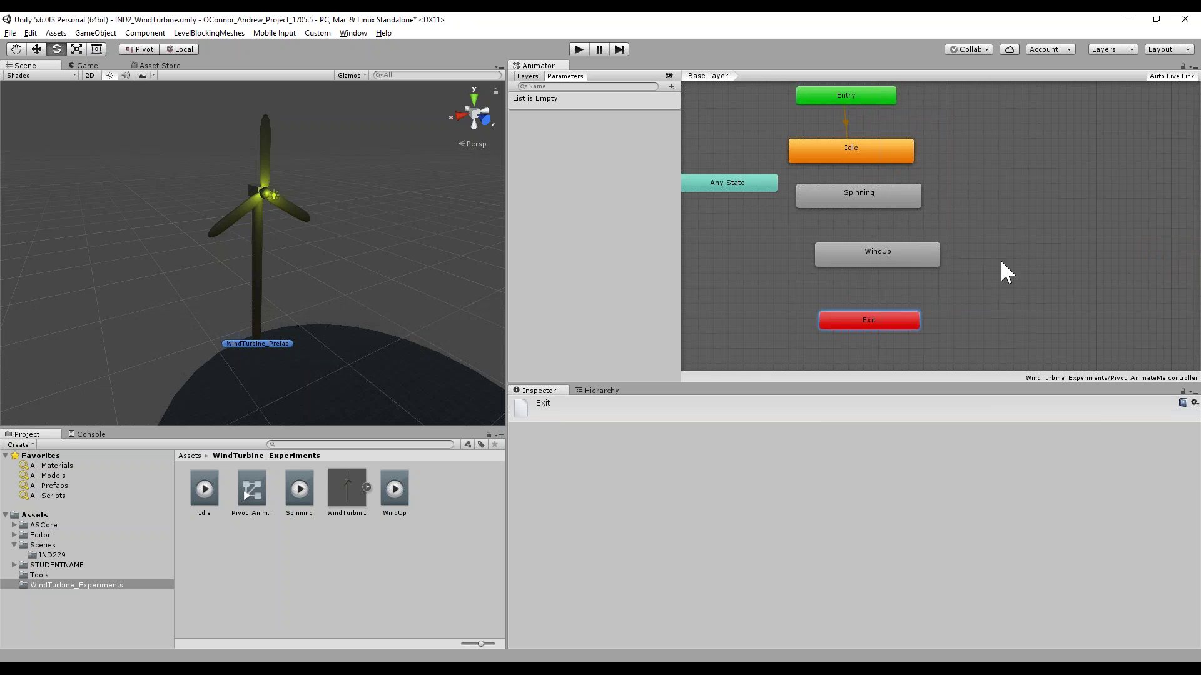
middle_click_drag(1088, 246, 25, 219)
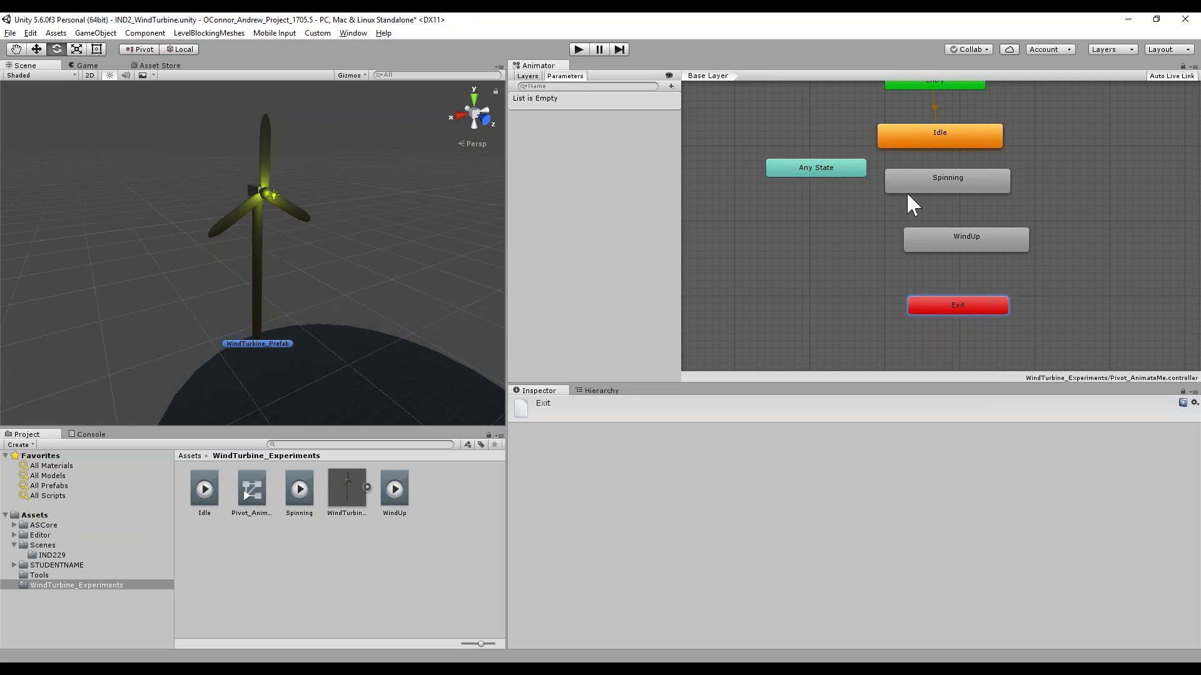
Line up Spinning, WindUp and Exit in a straight column under Idle, spacing Spinning evenly between Idle and WindUp
left_click_drag(951, 234, 929, 230)
left_click_drag(928, 186, 922, 189)
left_click_drag(951, 231, 943, 235)
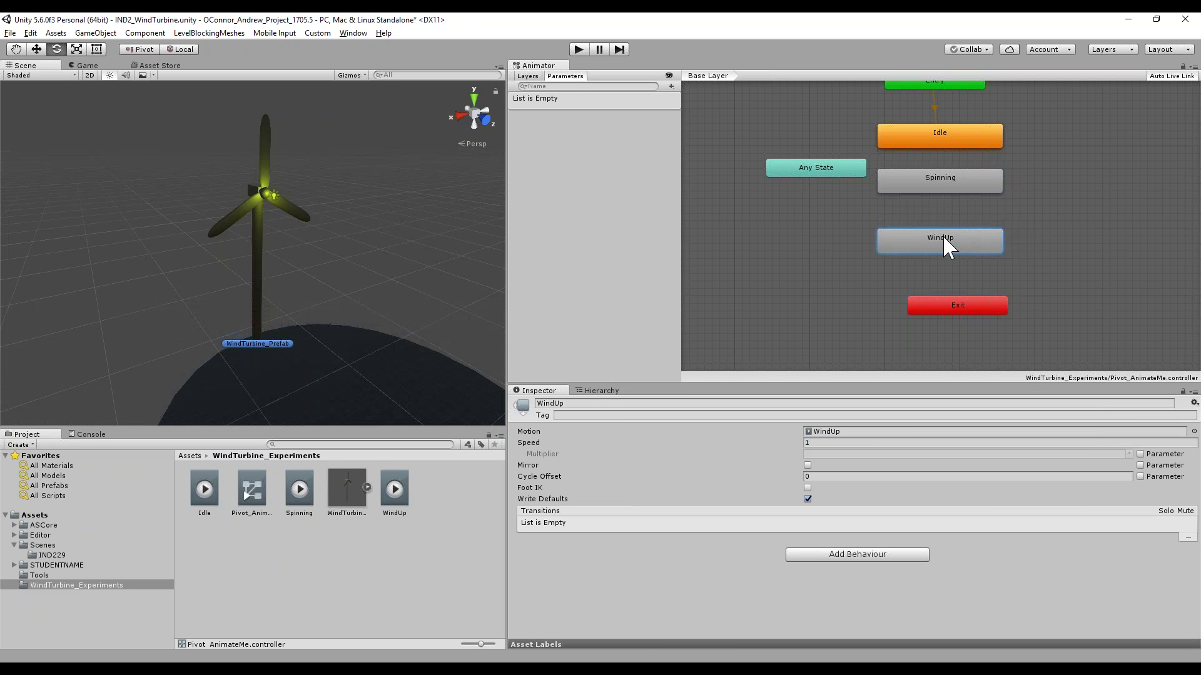
left_click(1027, 238)
middle_click_drag(936, 311, 932, 334)
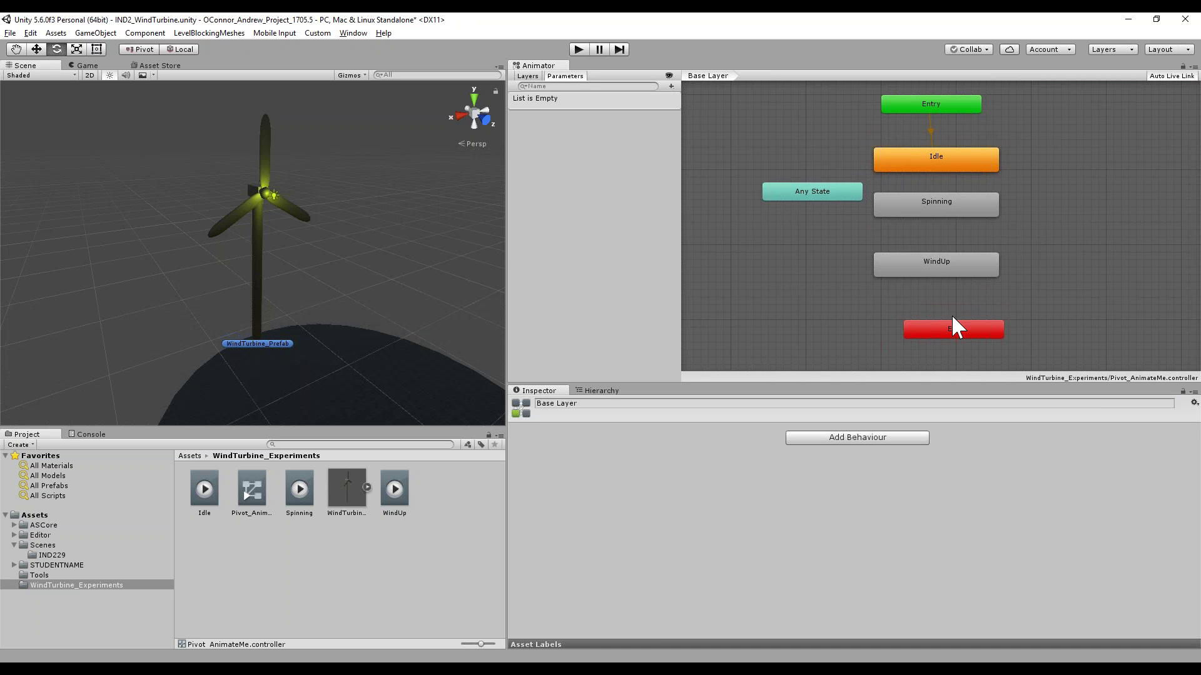
left_click_drag(953, 318, 934, 326)
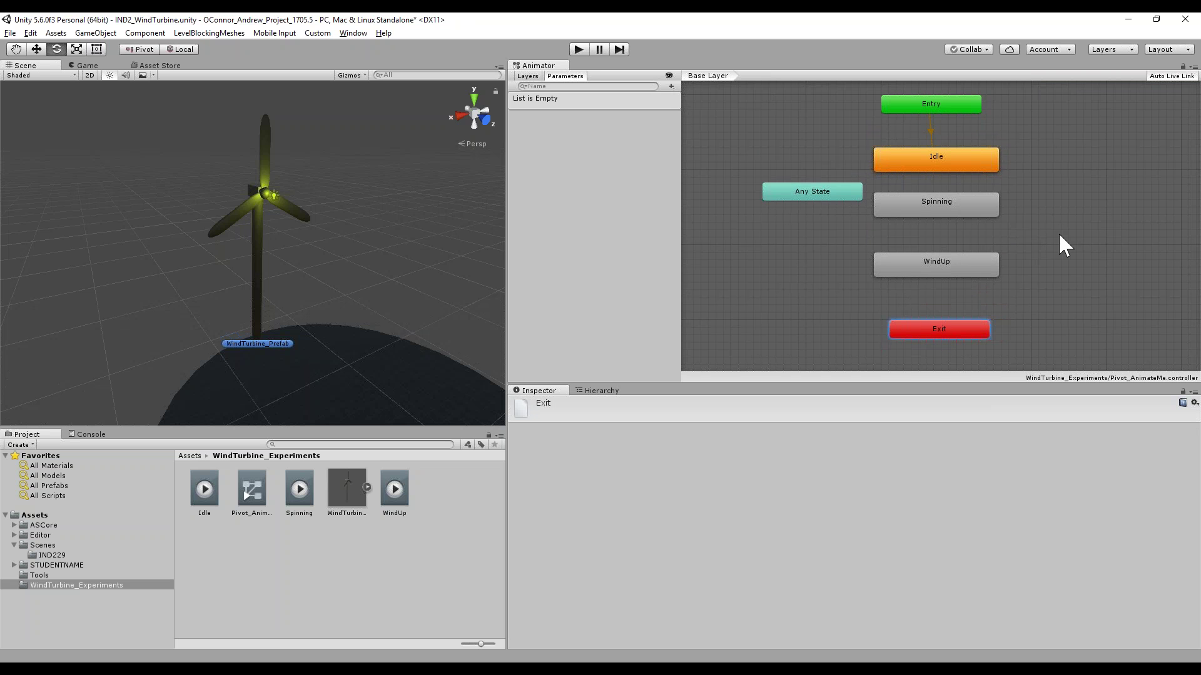
middle_click_drag(1059, 234, 1059, 248)
left_click(925, 222)
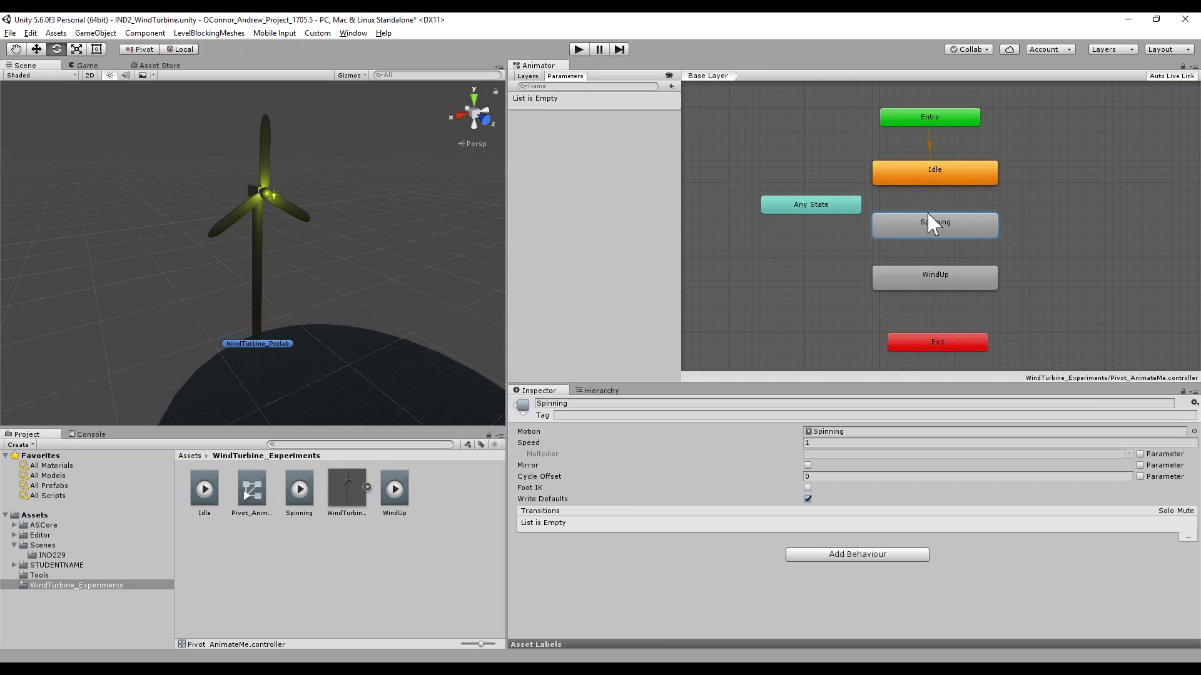
left_click(1007, 261)
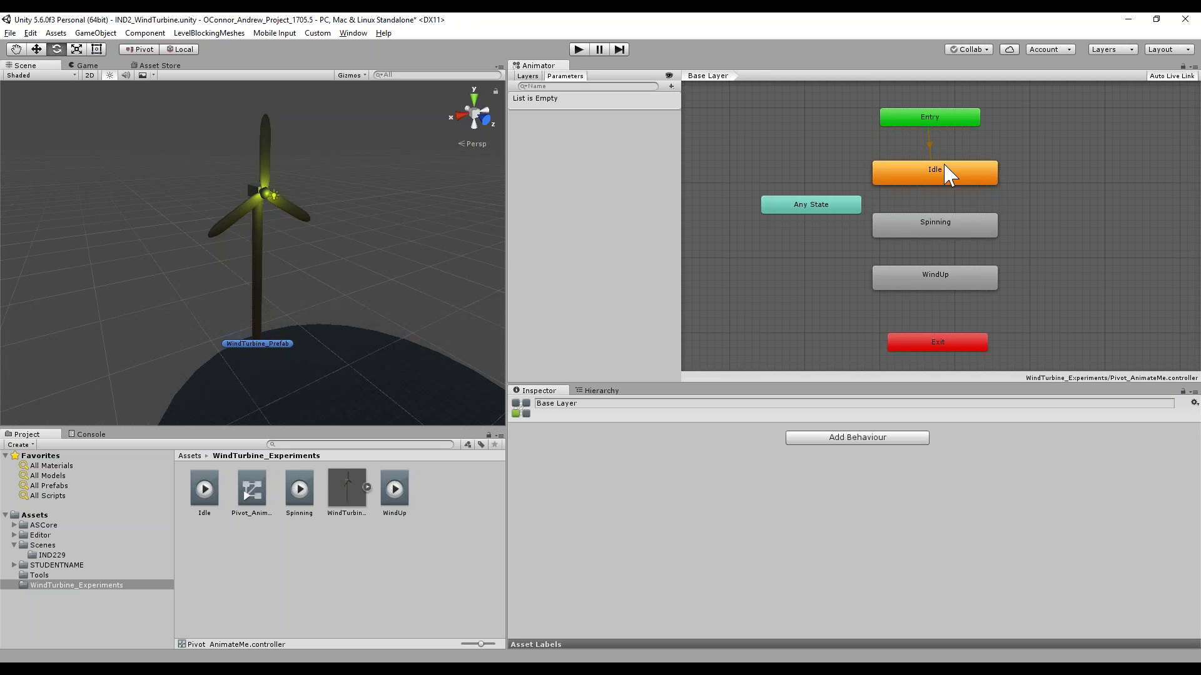
Move the Any State node farther from Idle and shift Spinning out of the column towards it
left_click_drag(838, 202, 785, 175)
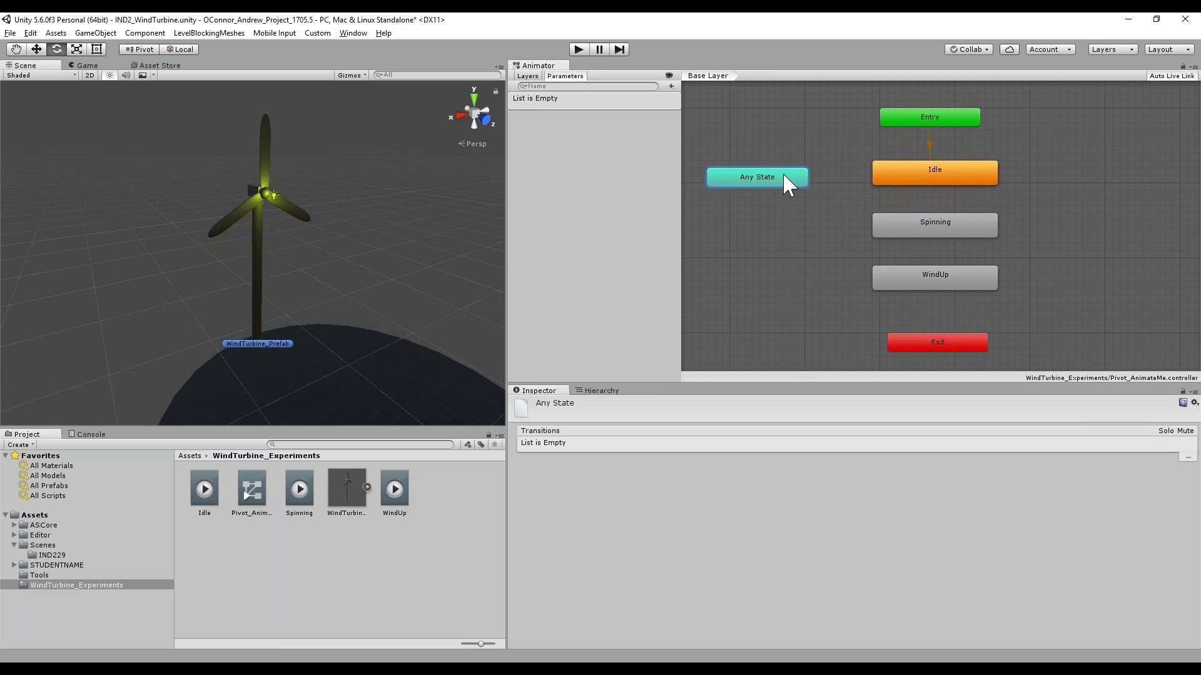
left_click_drag(893, 224, 800, 221)
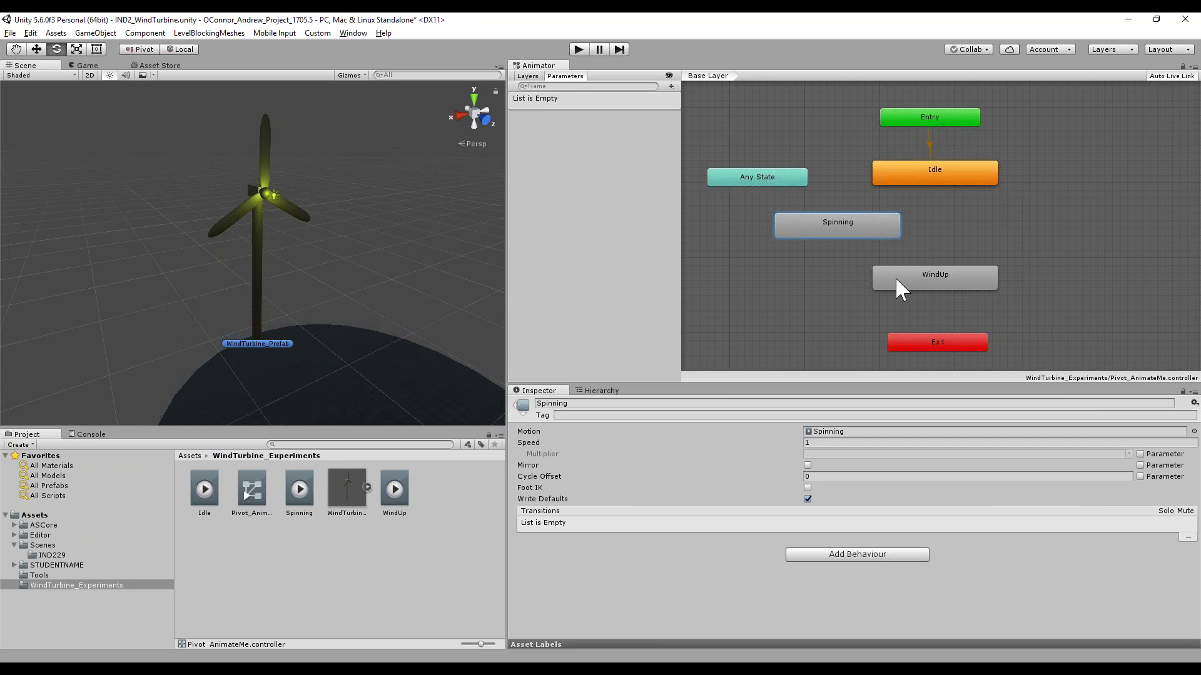
Try Spinning as the state machine's default state and restore Idle as the default
right_click(951, 117)
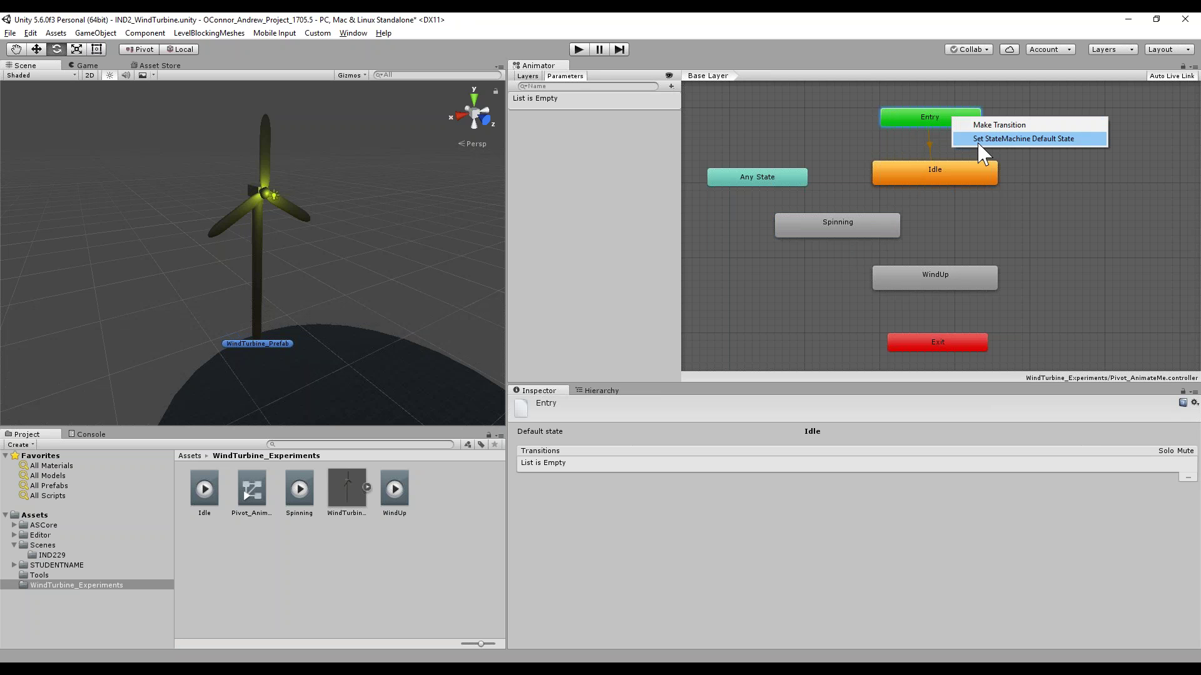
left_click(1036, 139)
left_click(820, 230)
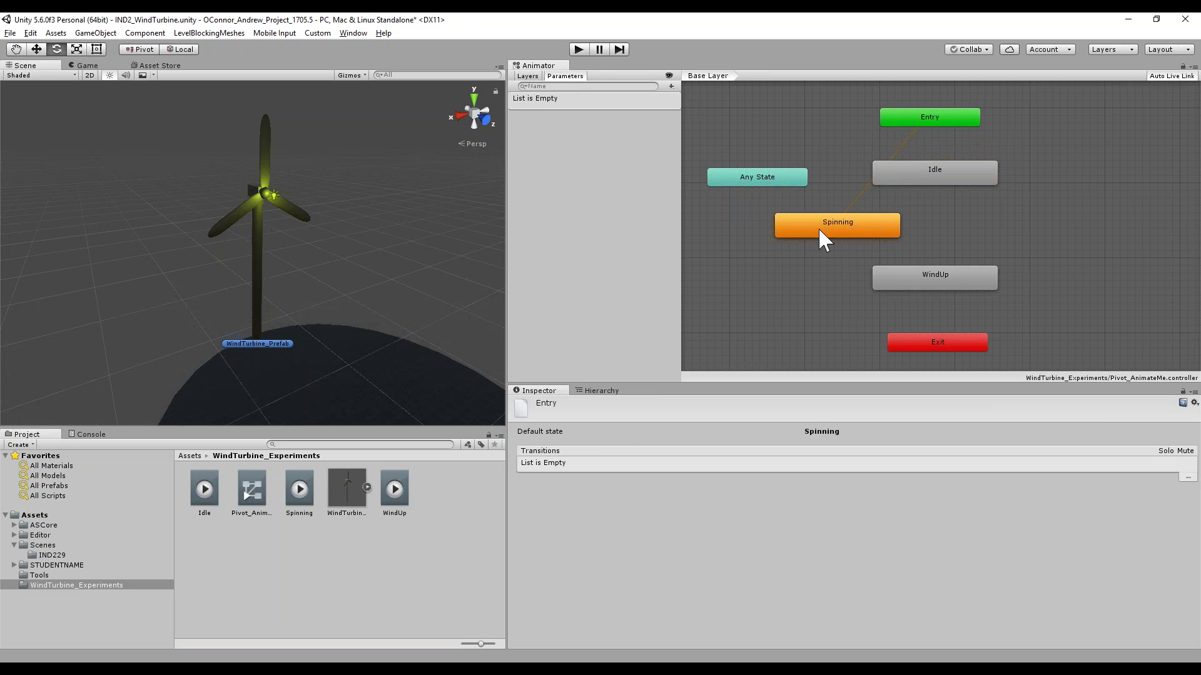
right_click(911, 125)
left_click(1037, 142)
left_click(964, 179)
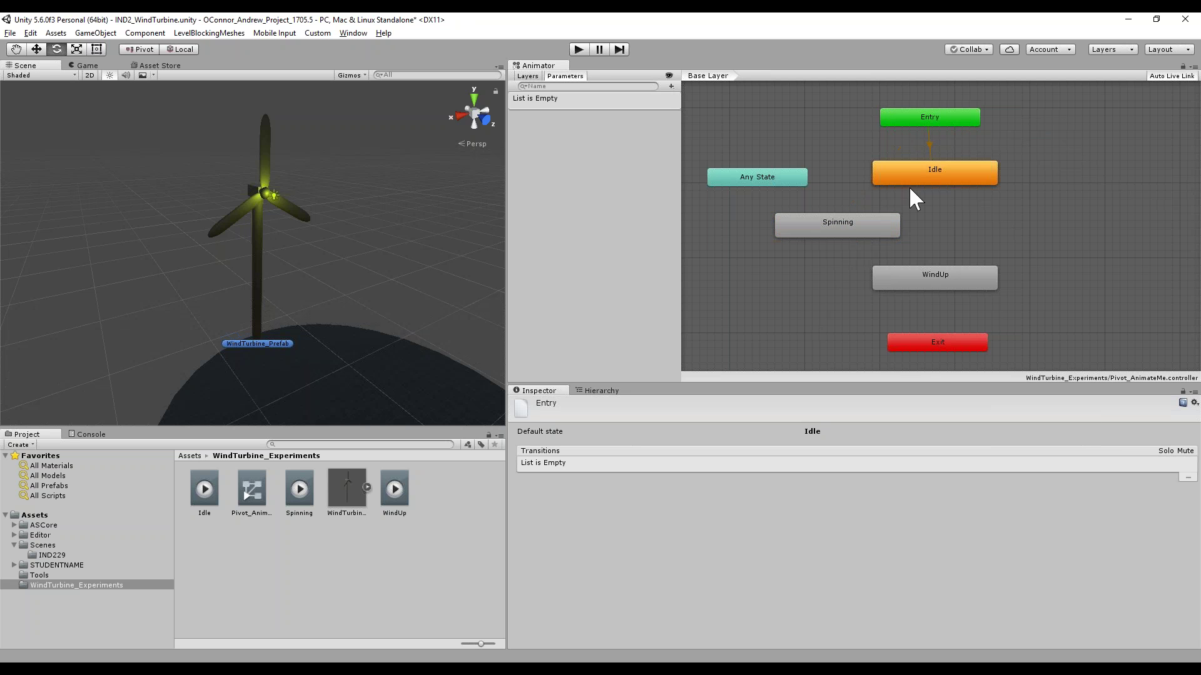
Move Idle slightly closer to Entry and make a transition from Idle to Spinning
mouse_move(906, 175)
left_mouse_down()
mouse_move(920, 188)
mouse_move(917, 166)
left_mouse_up()
left_click(1087, 242)
left_click(949, 225)
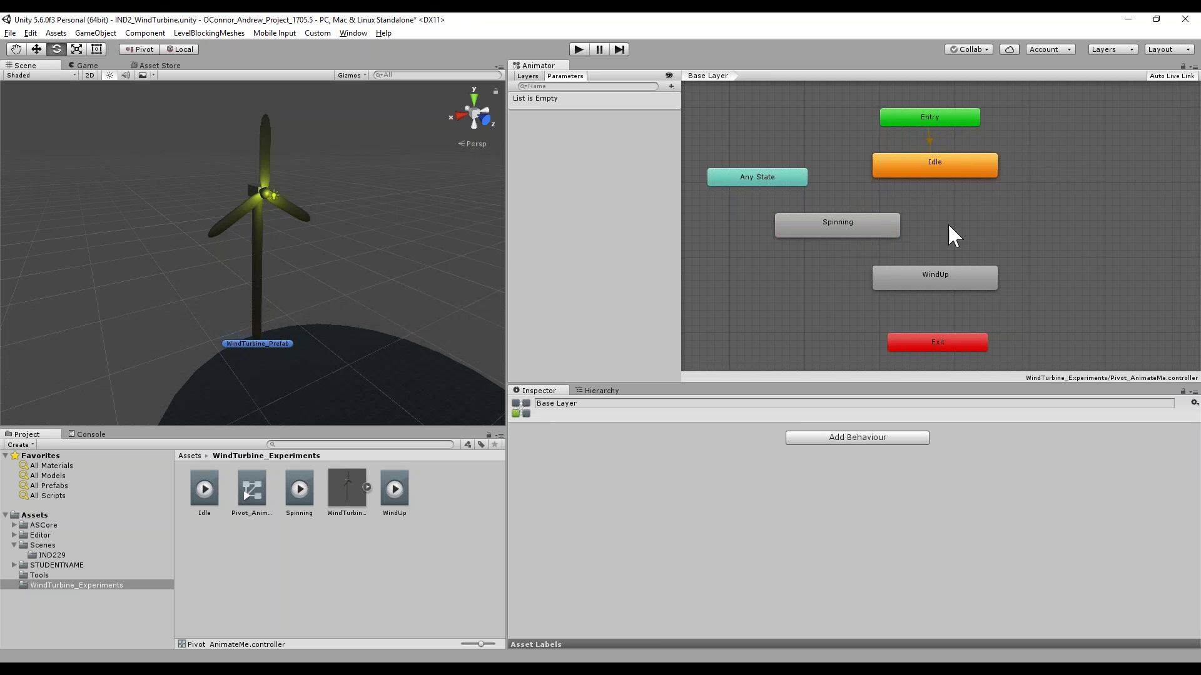
right_click(923, 162)
left_click(957, 171)
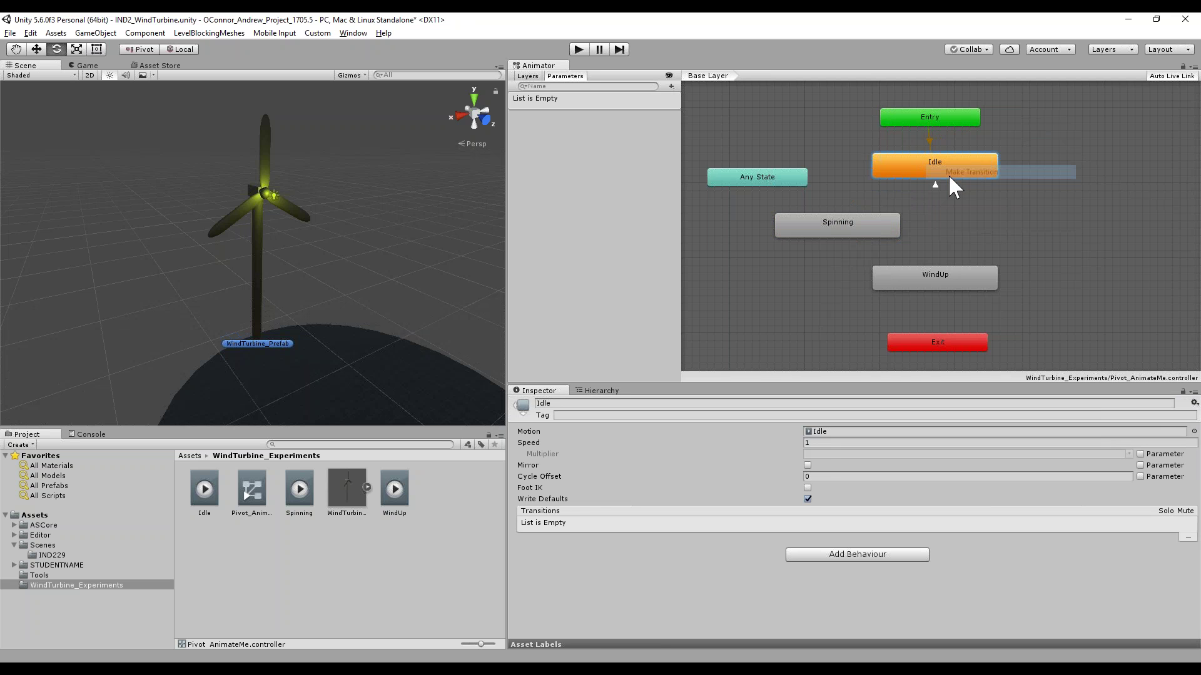
left_click(837, 222)
Make a transition from the Spinning state to the WindUp state
right_click(832, 224)
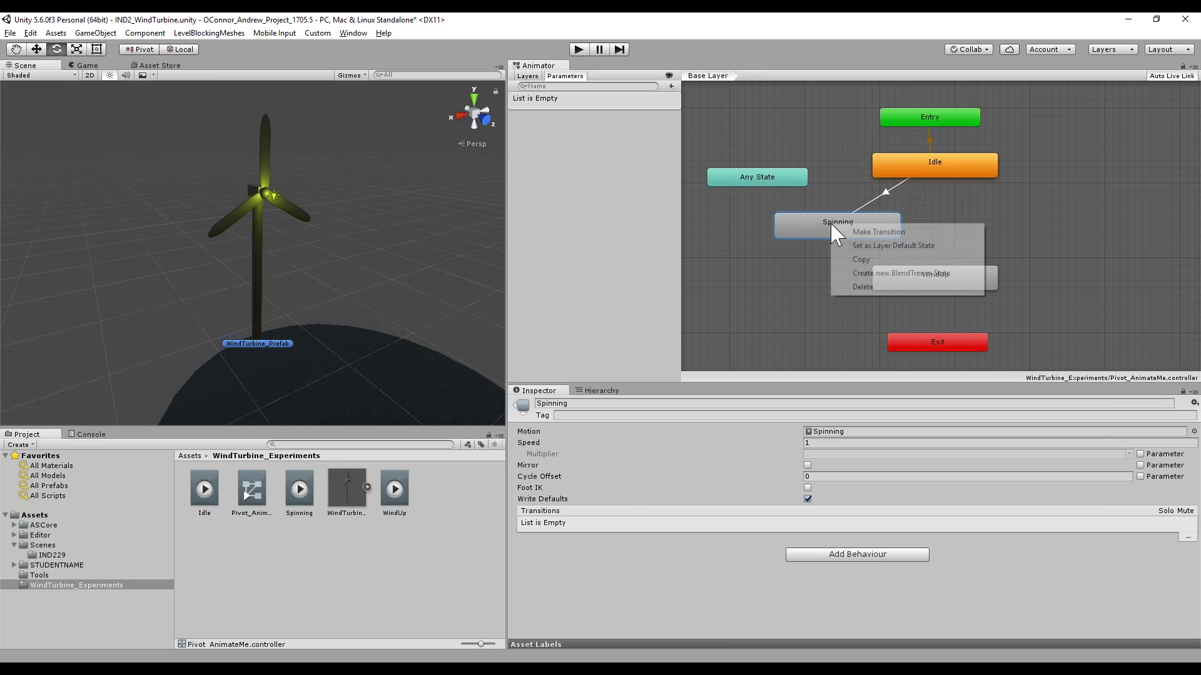
left_click(873, 234)
left_click(933, 284)
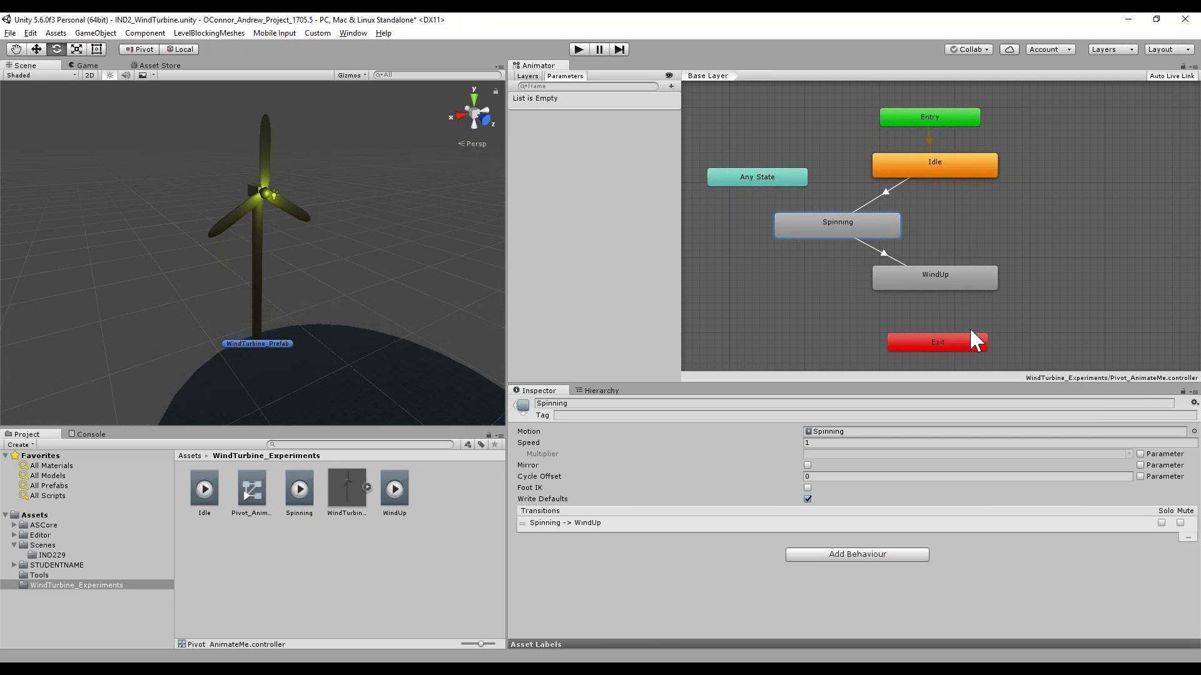
Move WindUp slightly lower and place Spinning on the opposite side of the column from Any State
left_click_drag(918, 280, 903, 287)
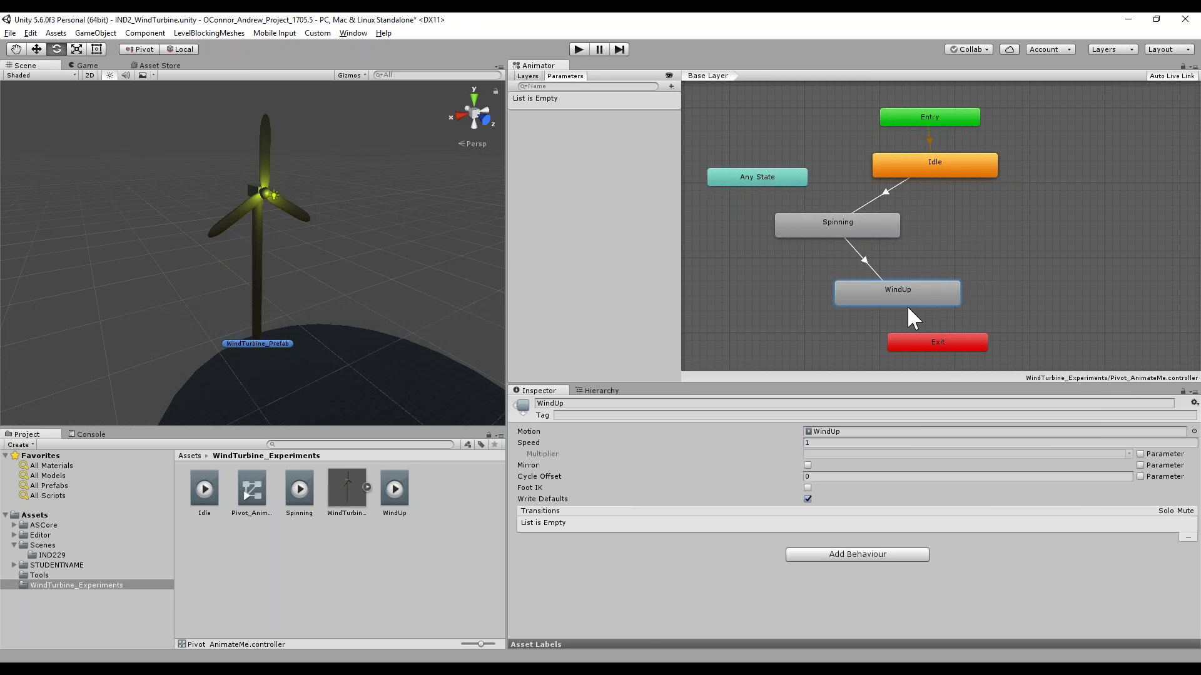
left_click_drag(855, 222, 1065, 238)
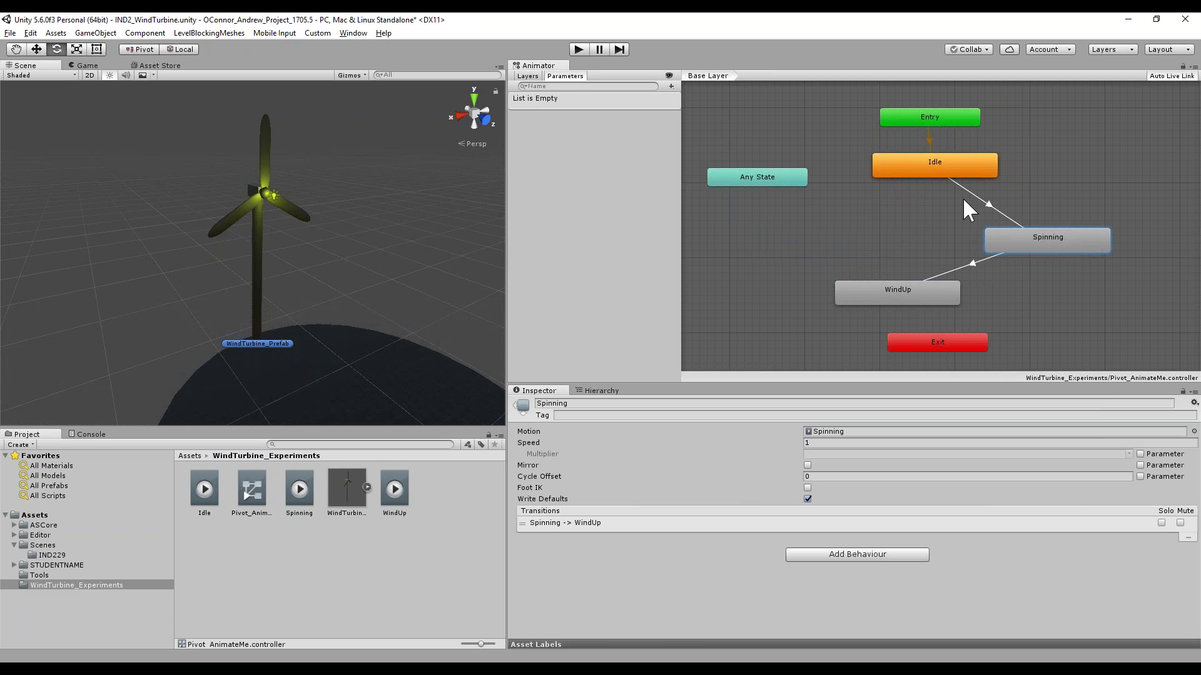
Place WindUp below Idle toward Any State, and move Spinning lower on the opposite side of the column
left_click_drag(909, 289, 912, 210)
left_click_drag(1076, 244, 1083, 304)
left_click_drag(903, 216, 849, 226)
Delete the transitions from Idle to Spinning and from Spinning to WindUp
left_click(966, 263)
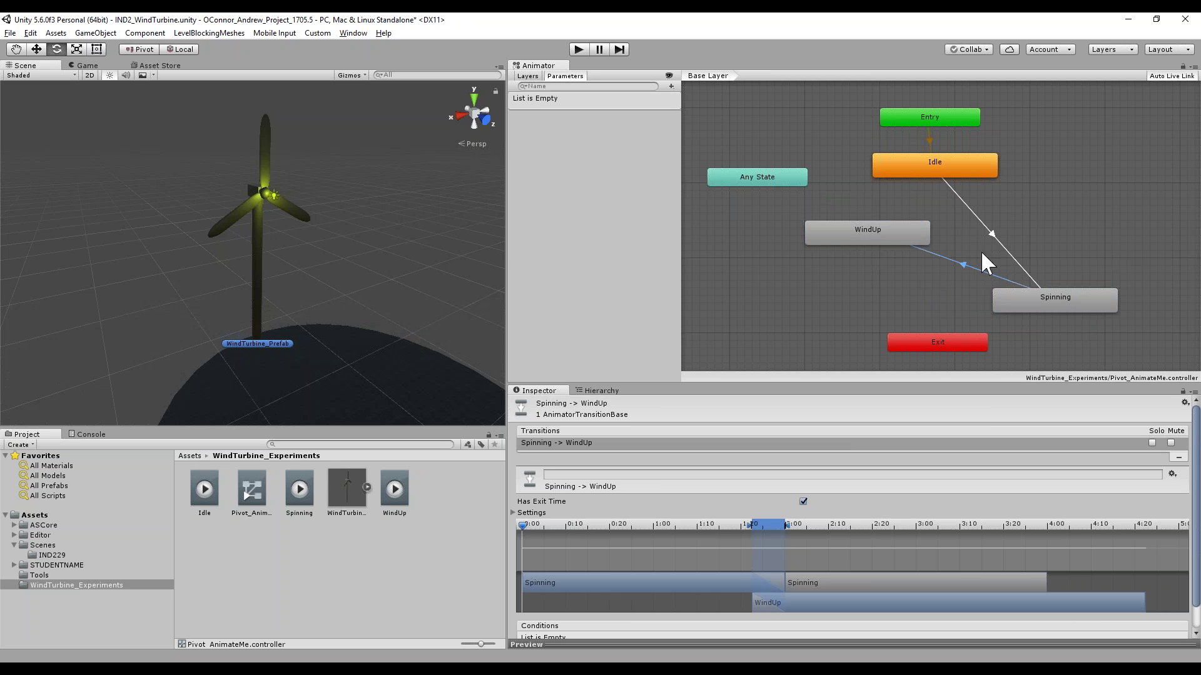
left_click(988, 232)
right_click(989, 232)
left_click(987, 226)
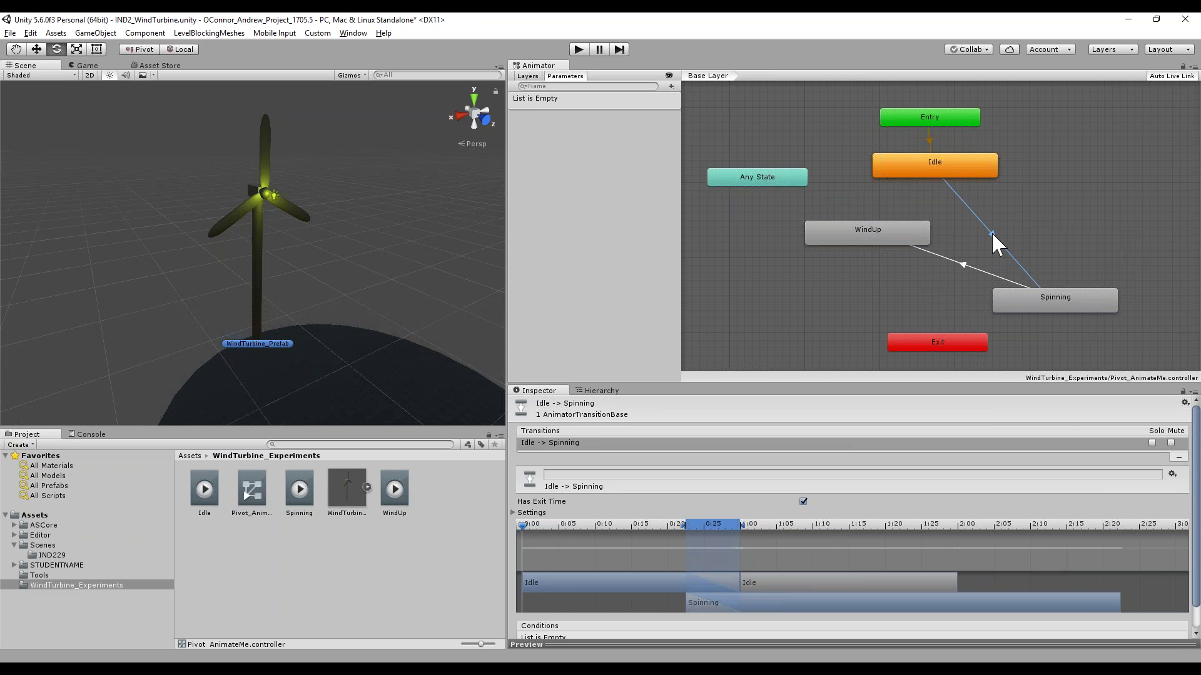
key("Delete")
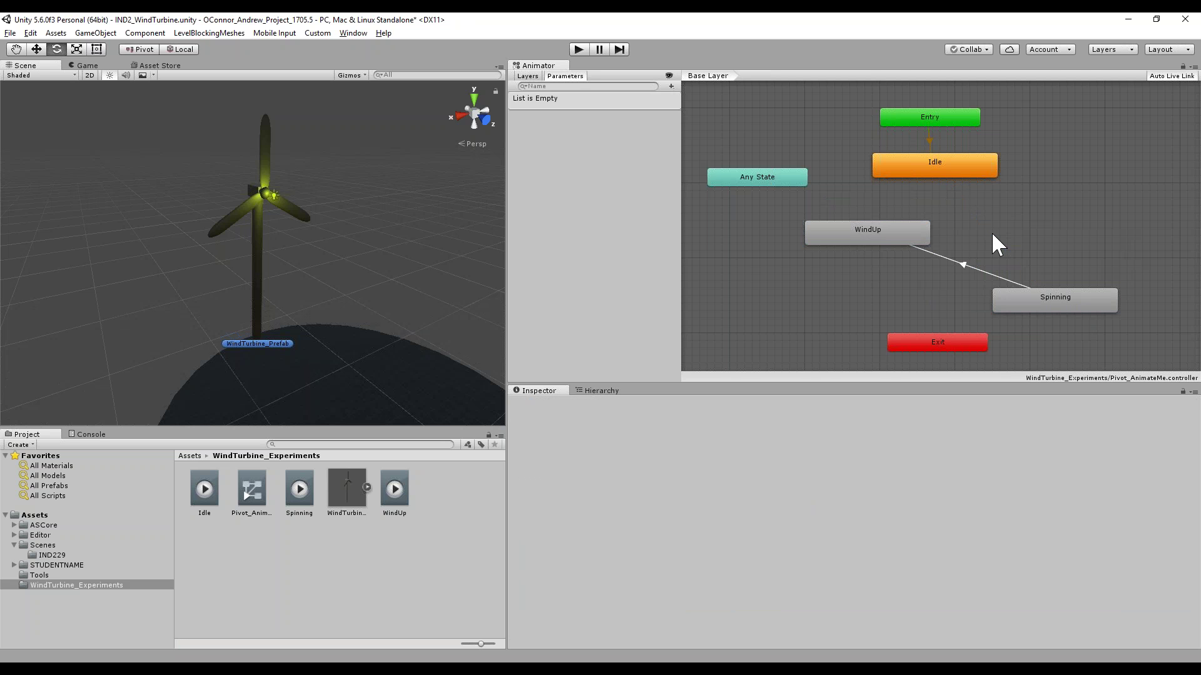
left_click(962, 262)
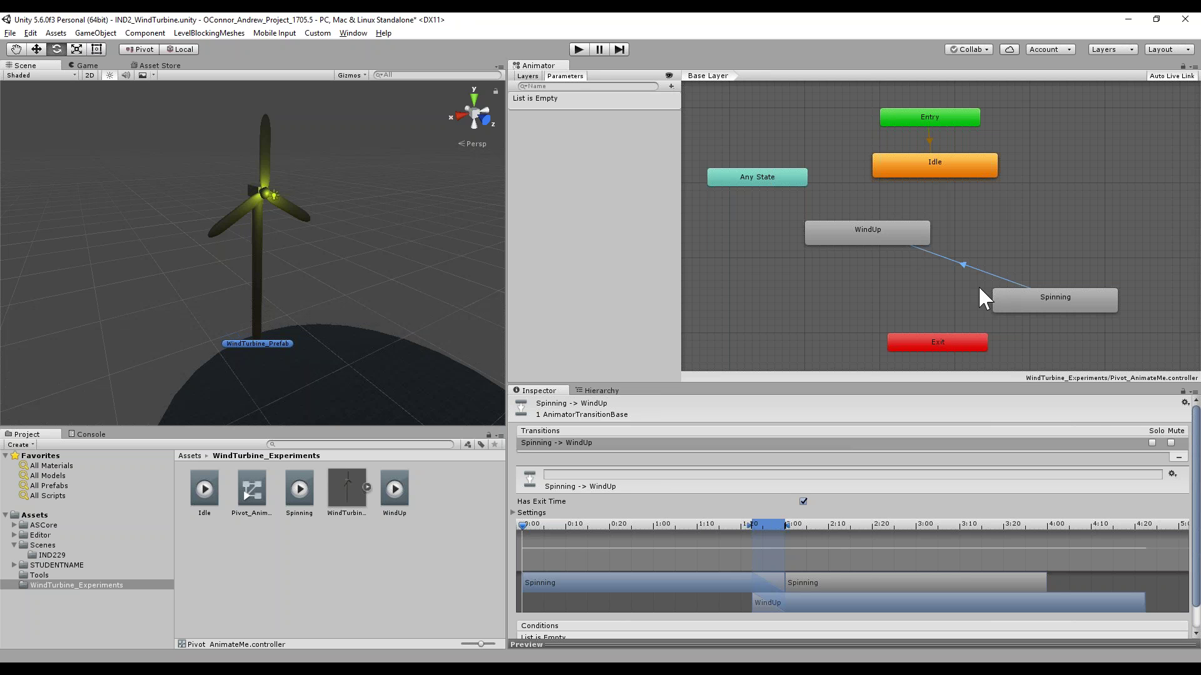
key("Delete")
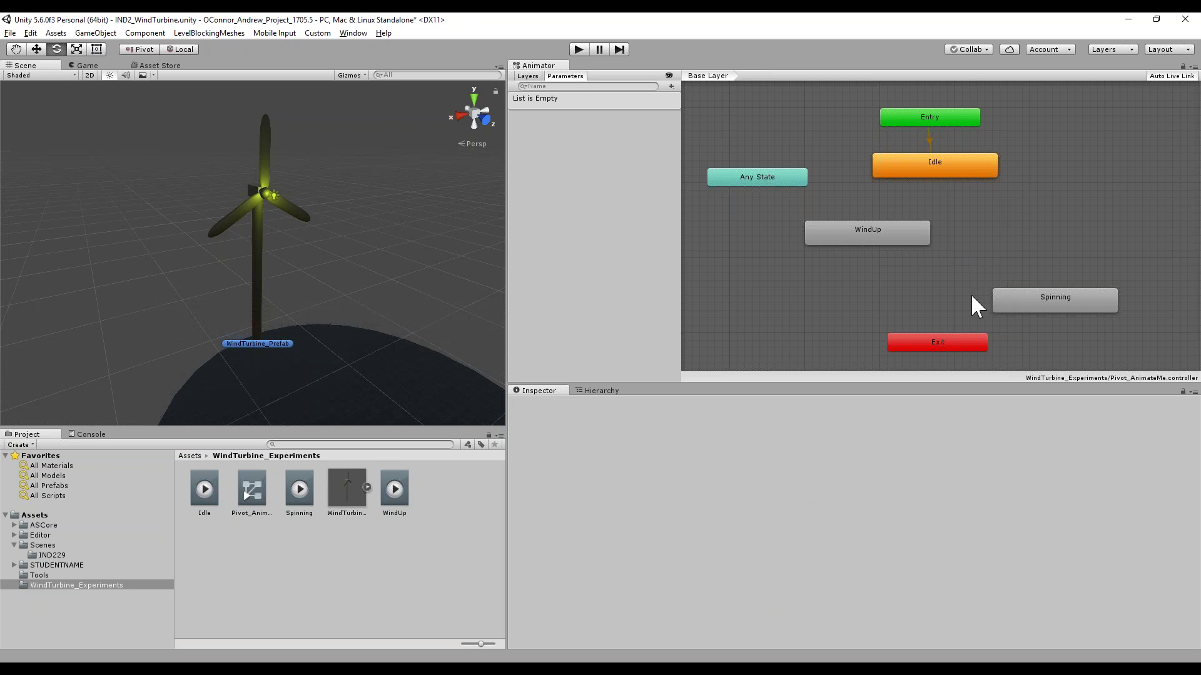
Move Spinning in line below Idle, and make transitions from Idle to WindUp and from WindUp to Spinning
left_click_drag(1028, 297, 939, 282)
right_click(930, 162)
left_click(954, 166)
left_click(868, 229)
left_click_drag(951, 295, 943, 295)
right_click(891, 230)
left_click(927, 245)
left_click(955, 300)
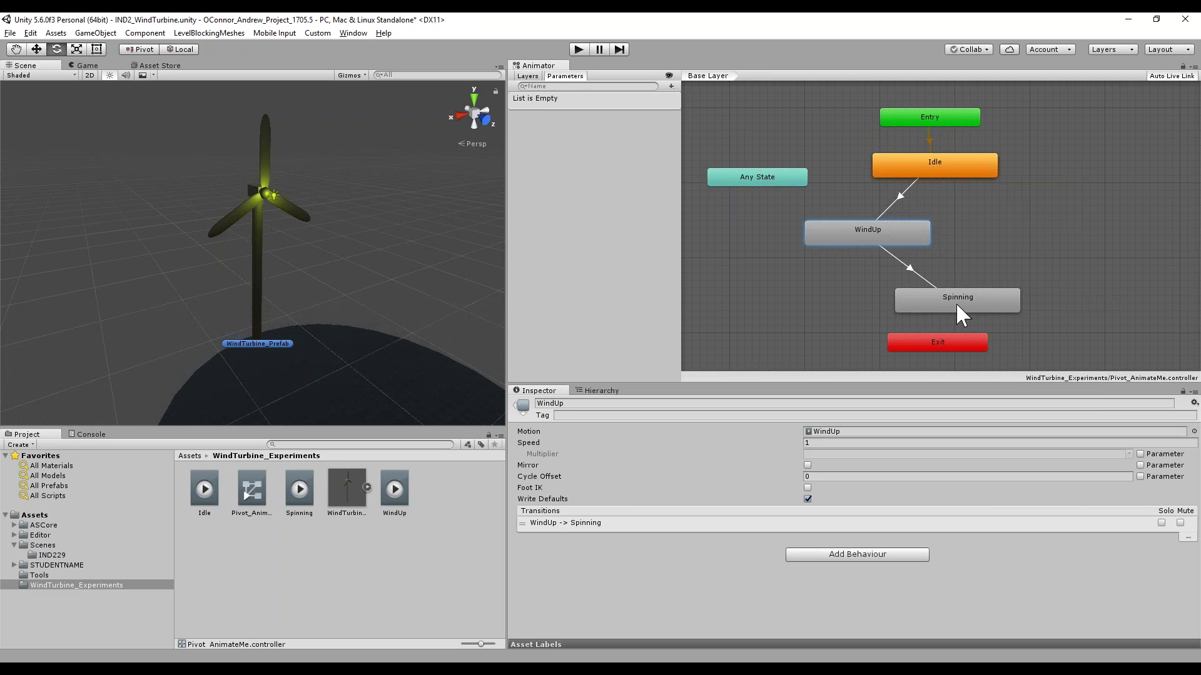
Make a transition from Spinning back to Idle and align the two states vertically
right_click(972, 304)
left_click(988, 311)
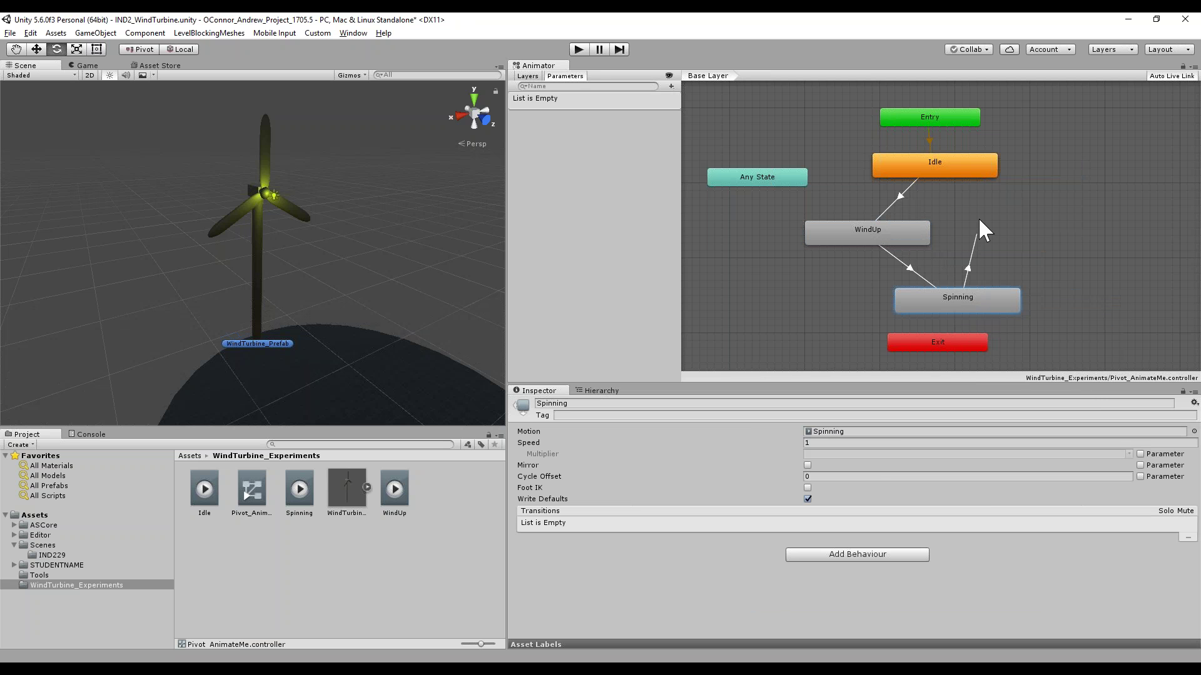
left_click(967, 165)
left_click(960, 161)
left_click_drag(962, 165, 968, 172)
left_click_drag(944, 291, 945, 295)
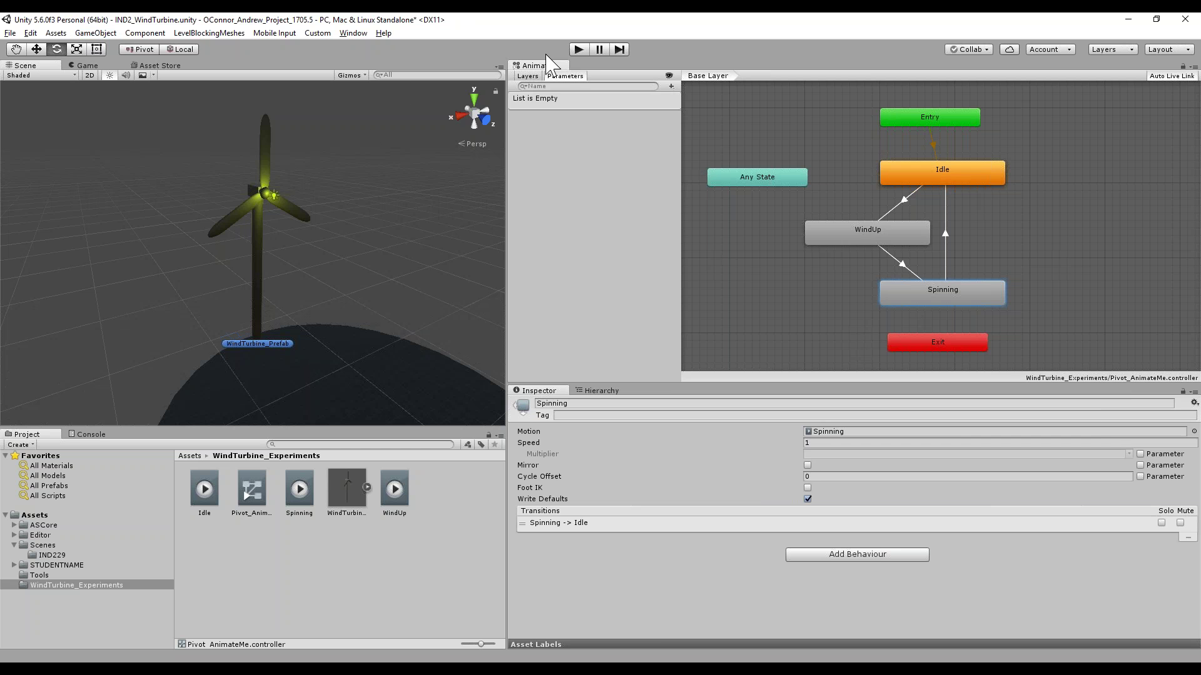
Run the scene in play mode and watch the turbine animation in the Scene view
left_click(570, 50)
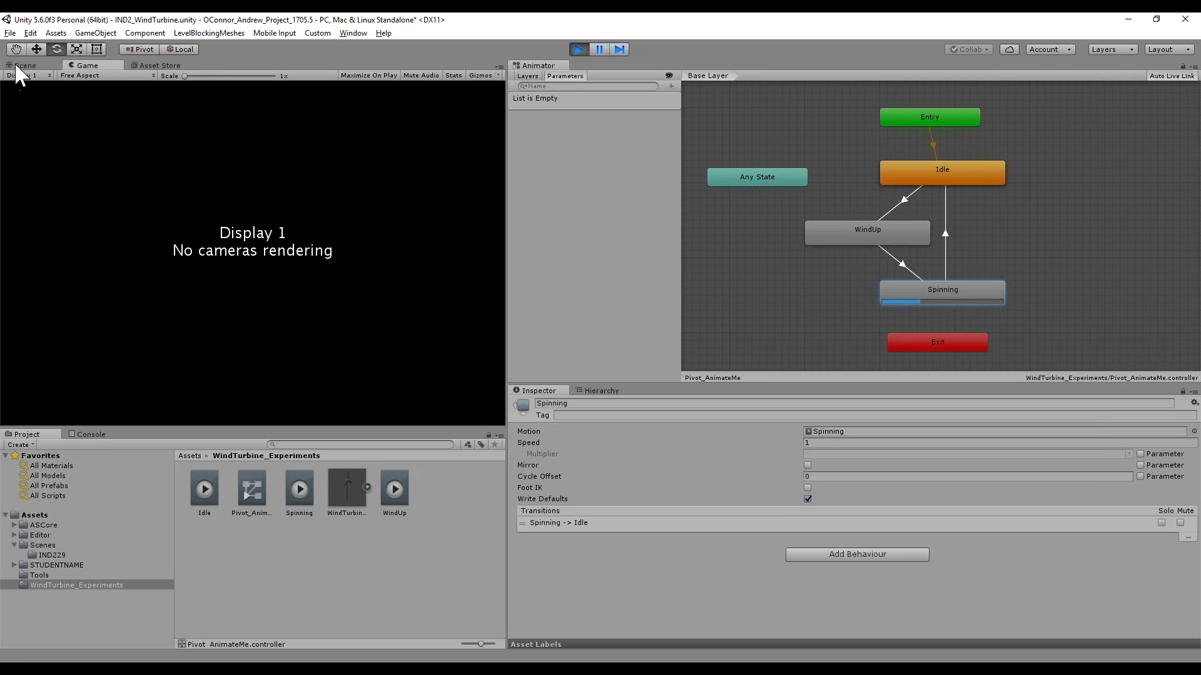
left_click(25, 66)
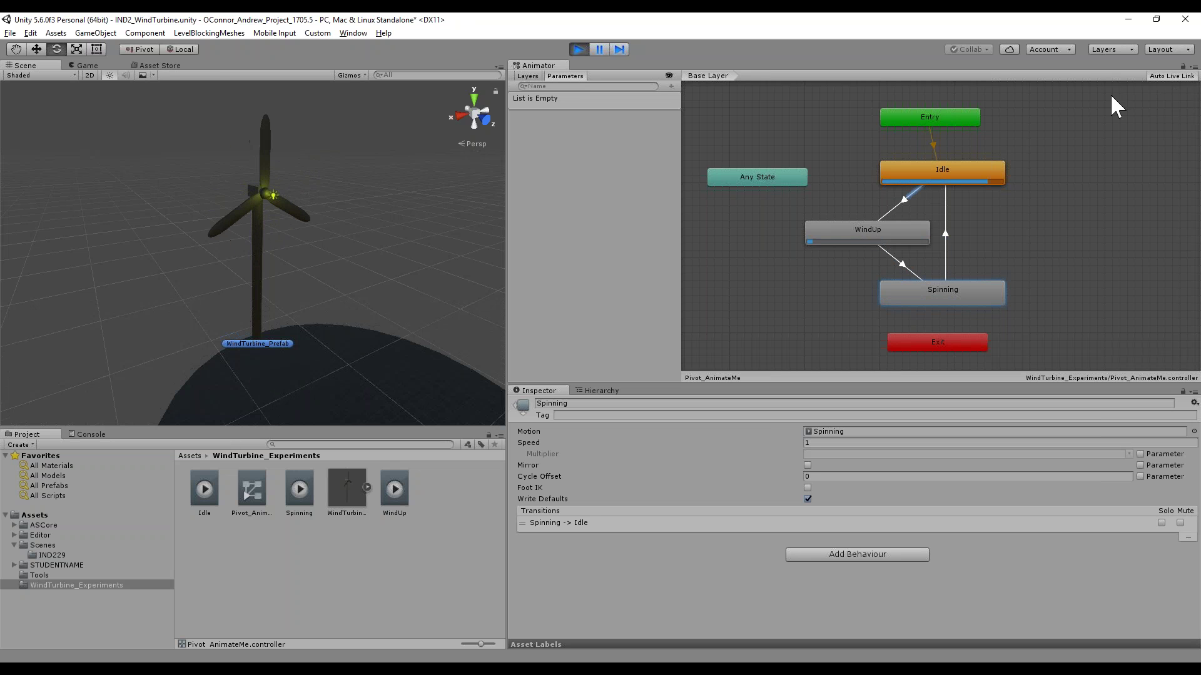
Close the docked Animator window and reopen it
right_click(544, 69)
left_click(569, 86)
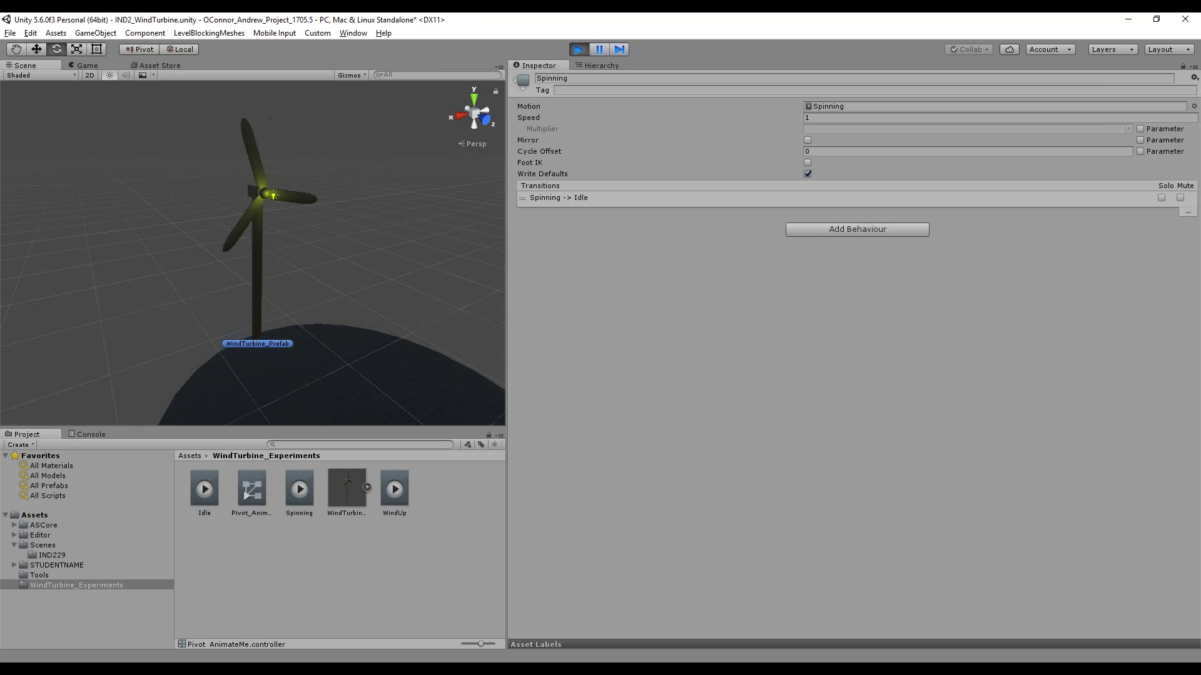
left_click(353, 33)
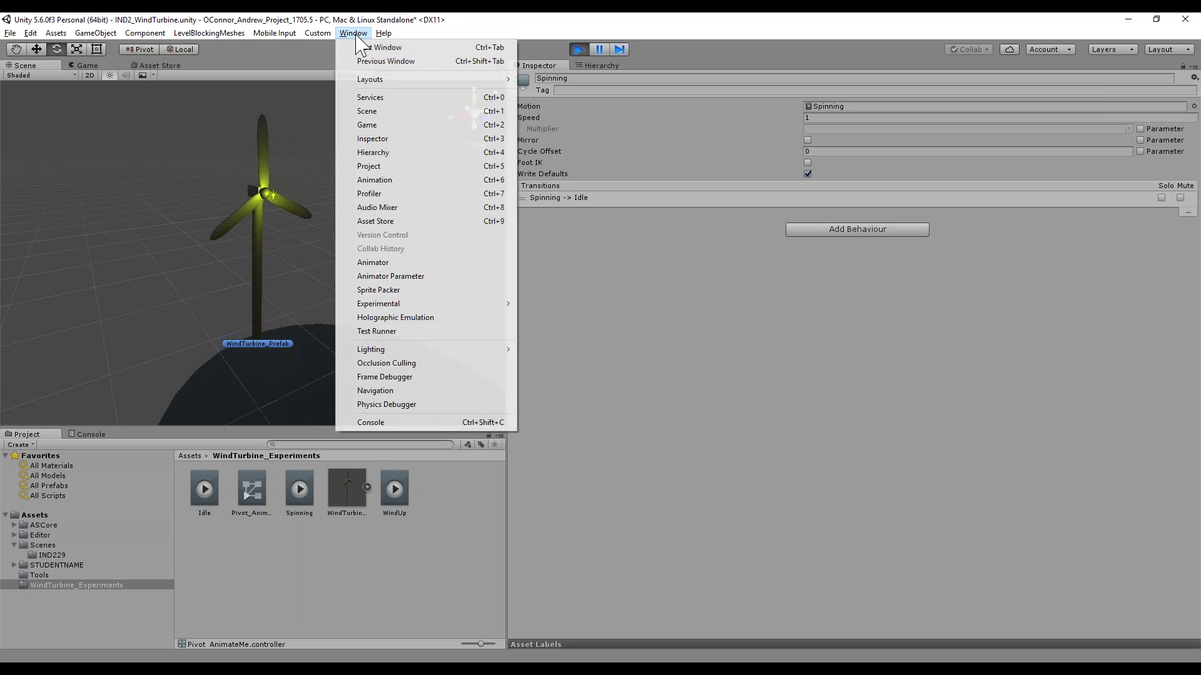
left_click(401, 263)
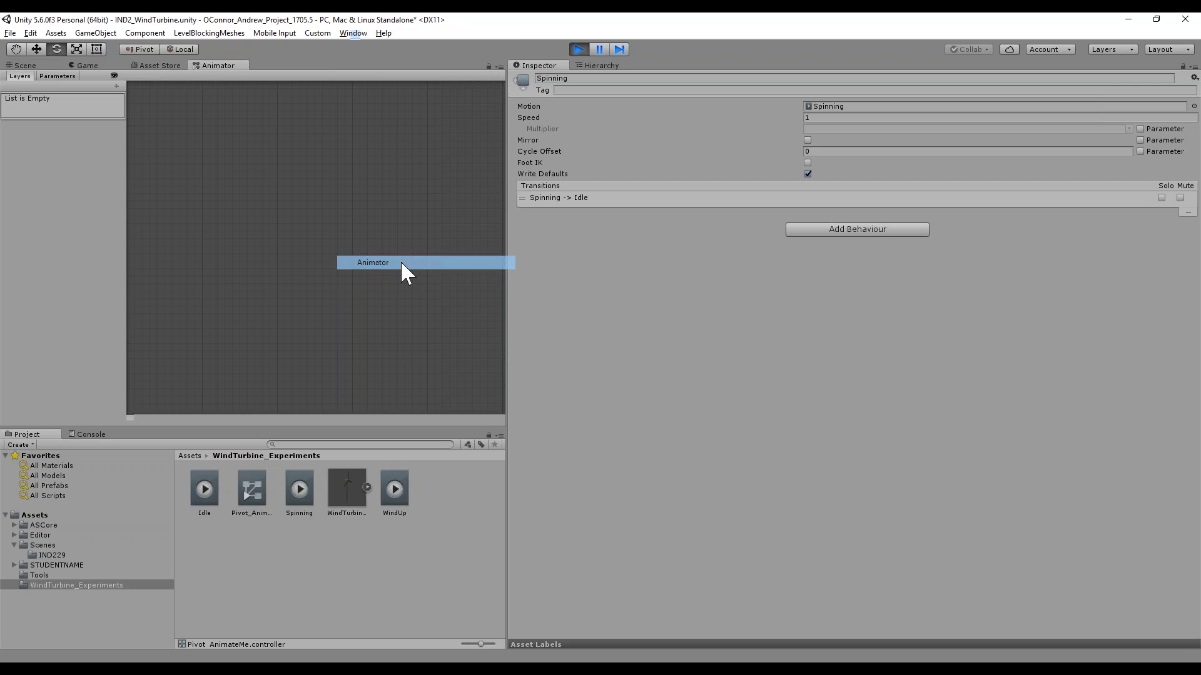
Select Pivot_AnimateMe, dock the Animator alongside the Inspector, and give the Hierarchy its own pane beneath them
left_click(606, 66)
left_click(566, 116)
left_click_drag(218, 66, 701, 65)
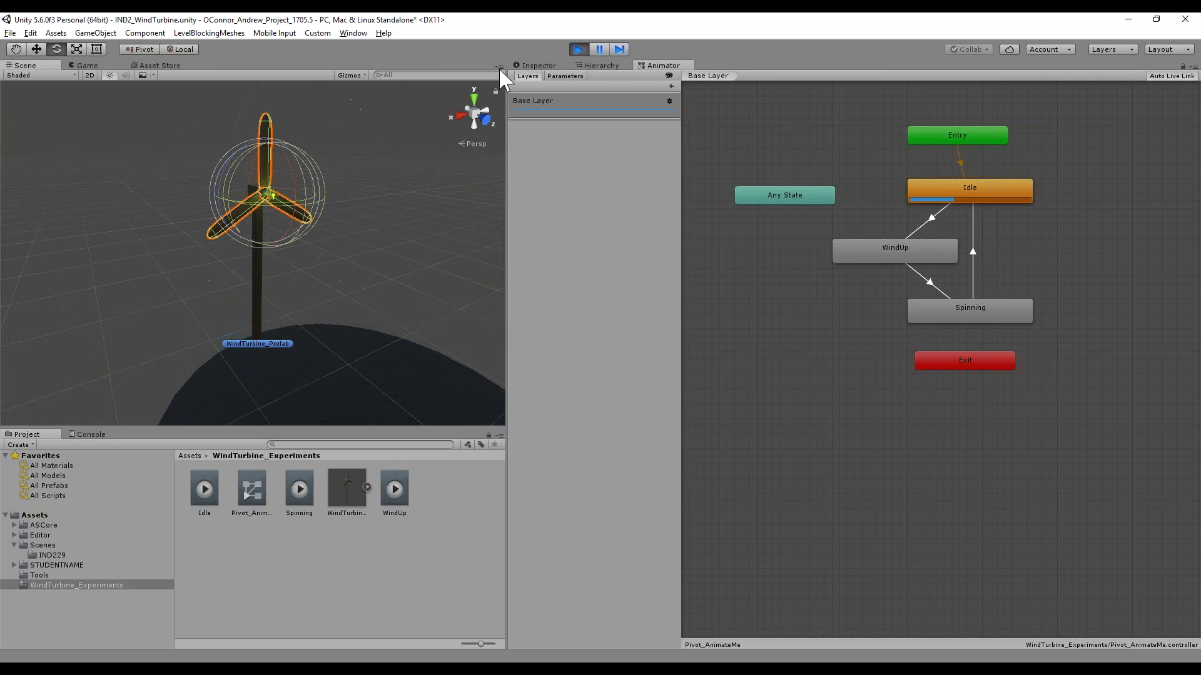
left_click_drag(601, 67, 711, 501)
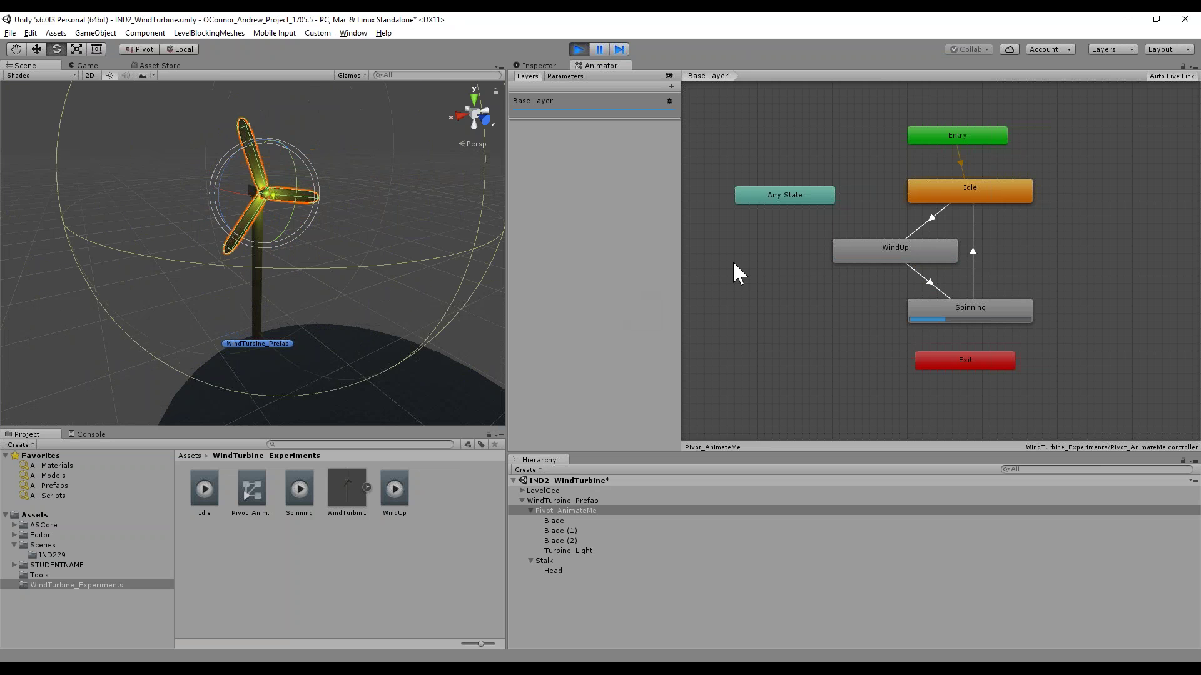
Clear the selection in the state graph and exit play mode
left_click(799, 264)
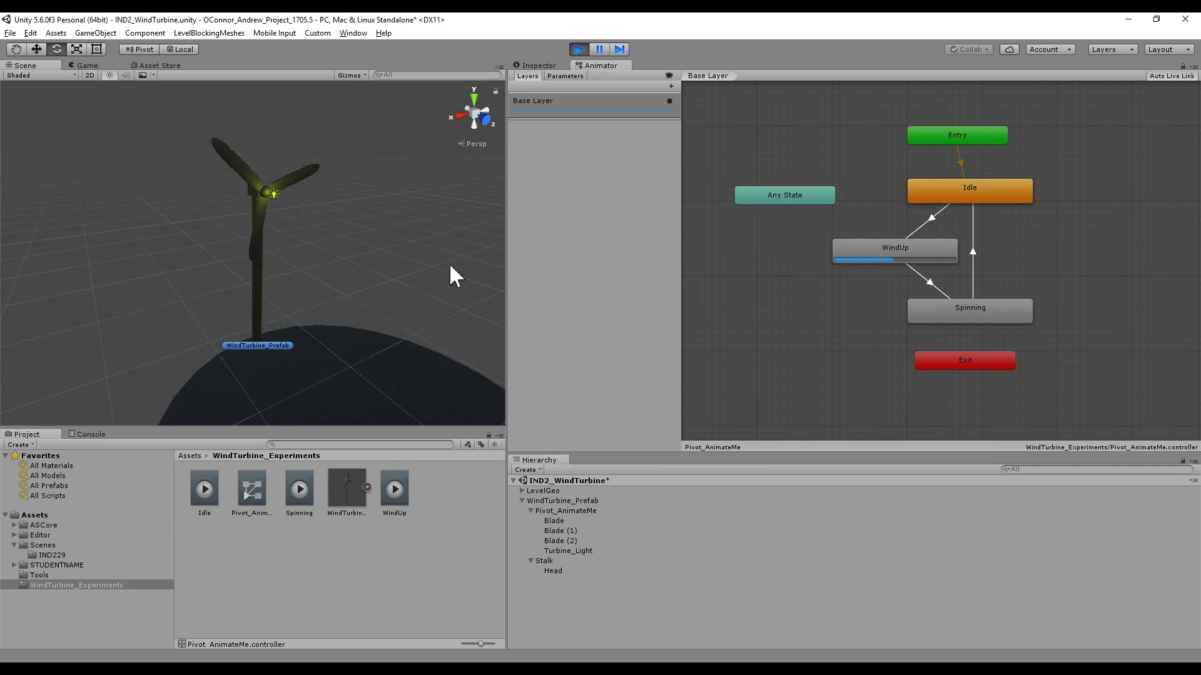
left_click(578, 49)
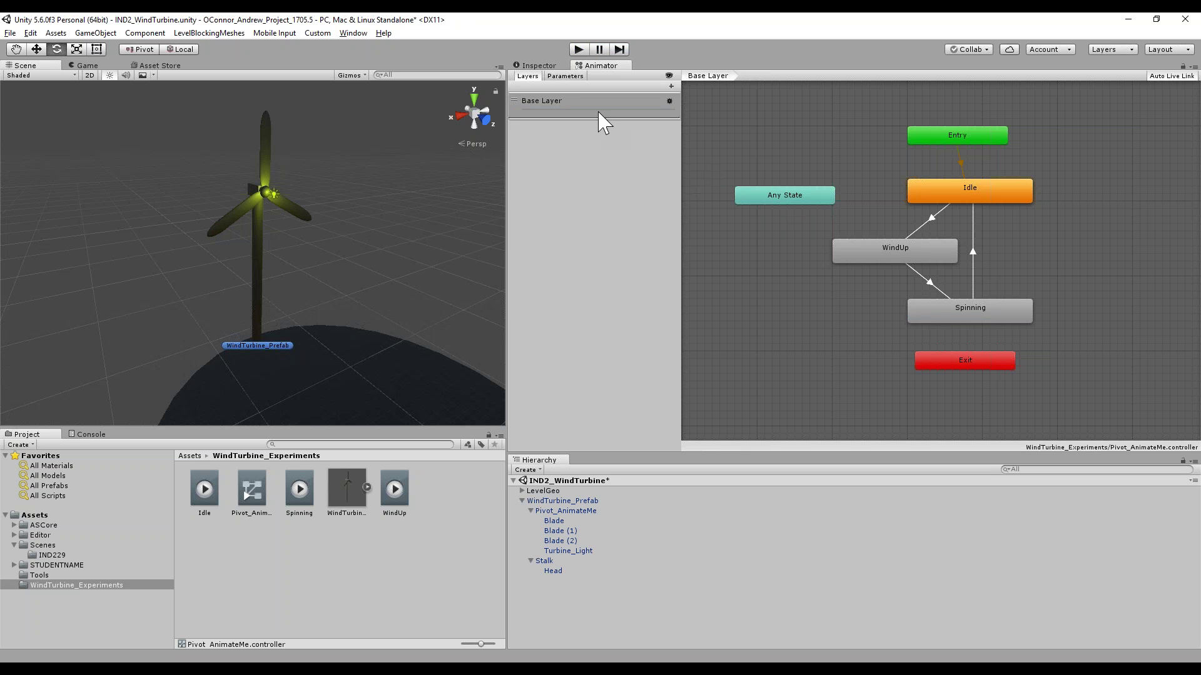
Add a Bool parameter named toggleSpin to the Animator controller
left_click(564, 76)
left_click(527, 75)
left_click(565, 76)
left_click(563, 76)
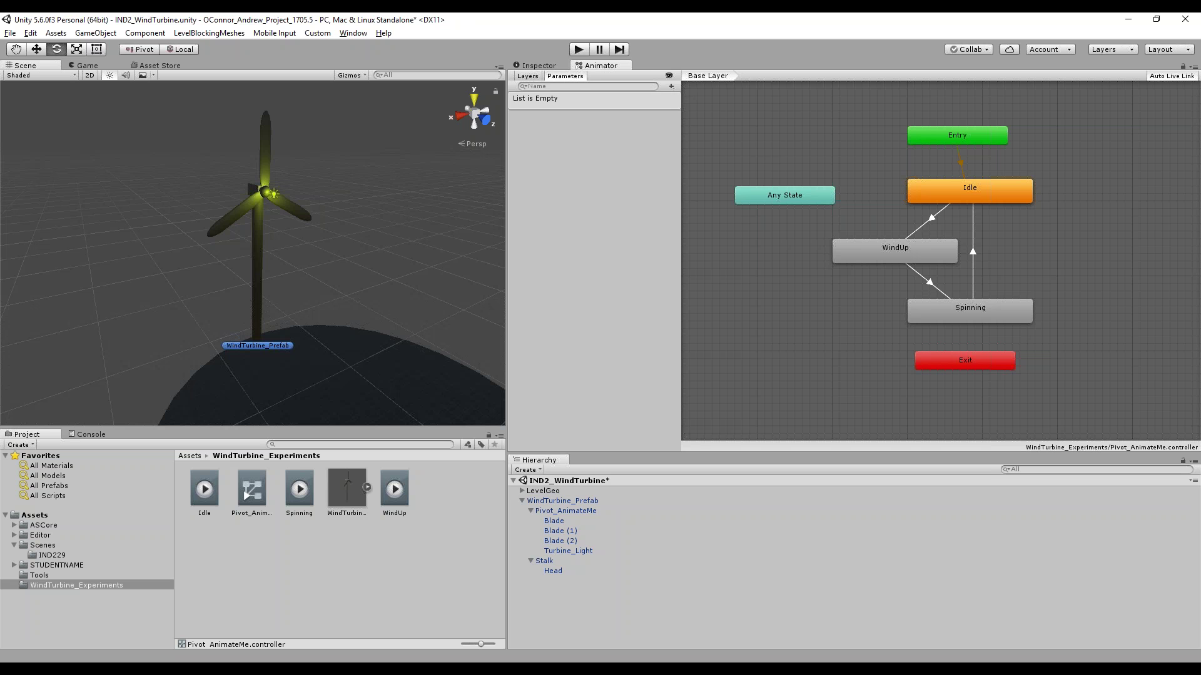
left_click(672, 87)
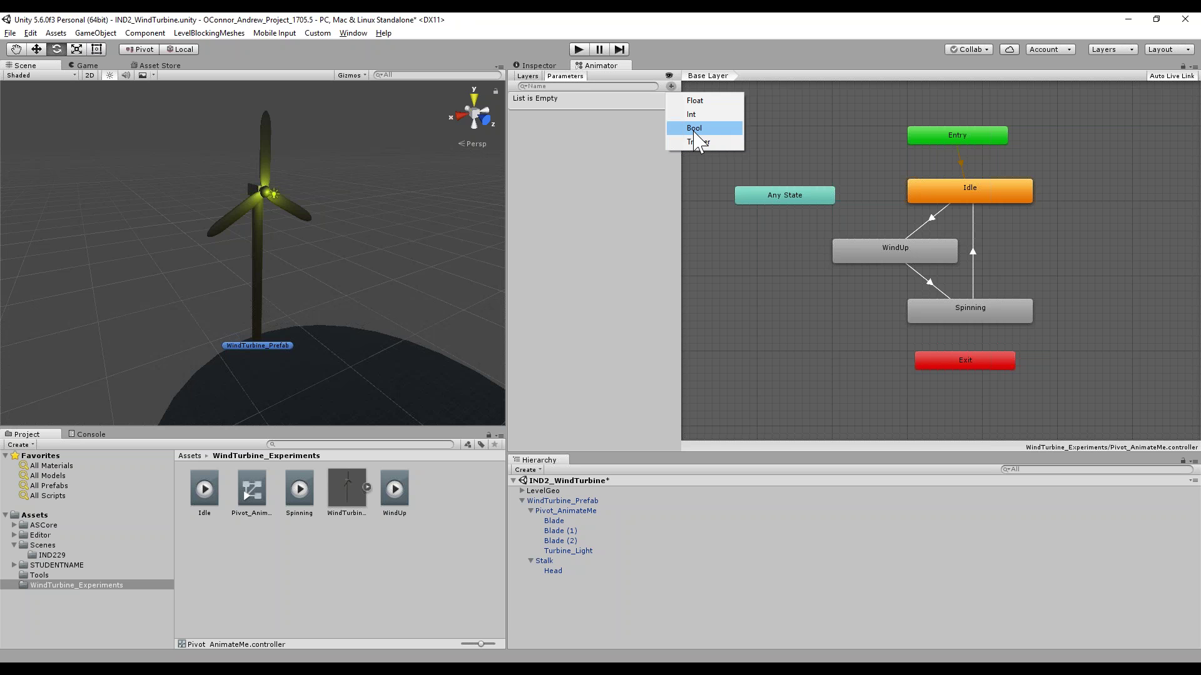
left_click(700, 128)
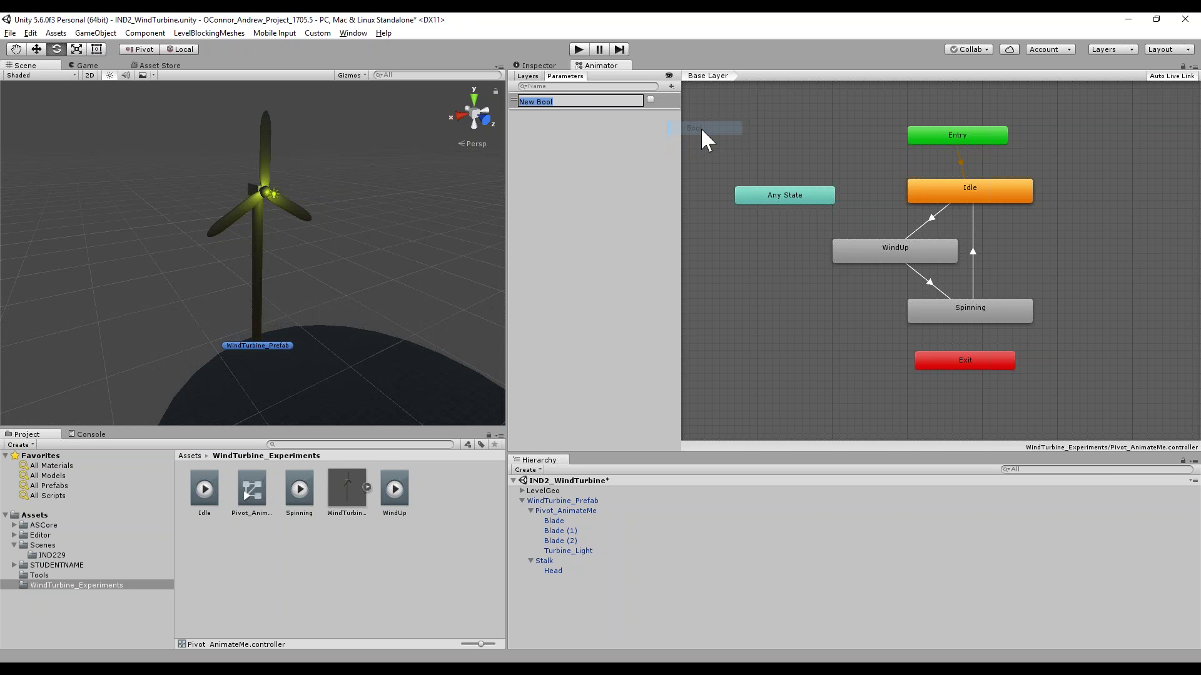
type("toggl")
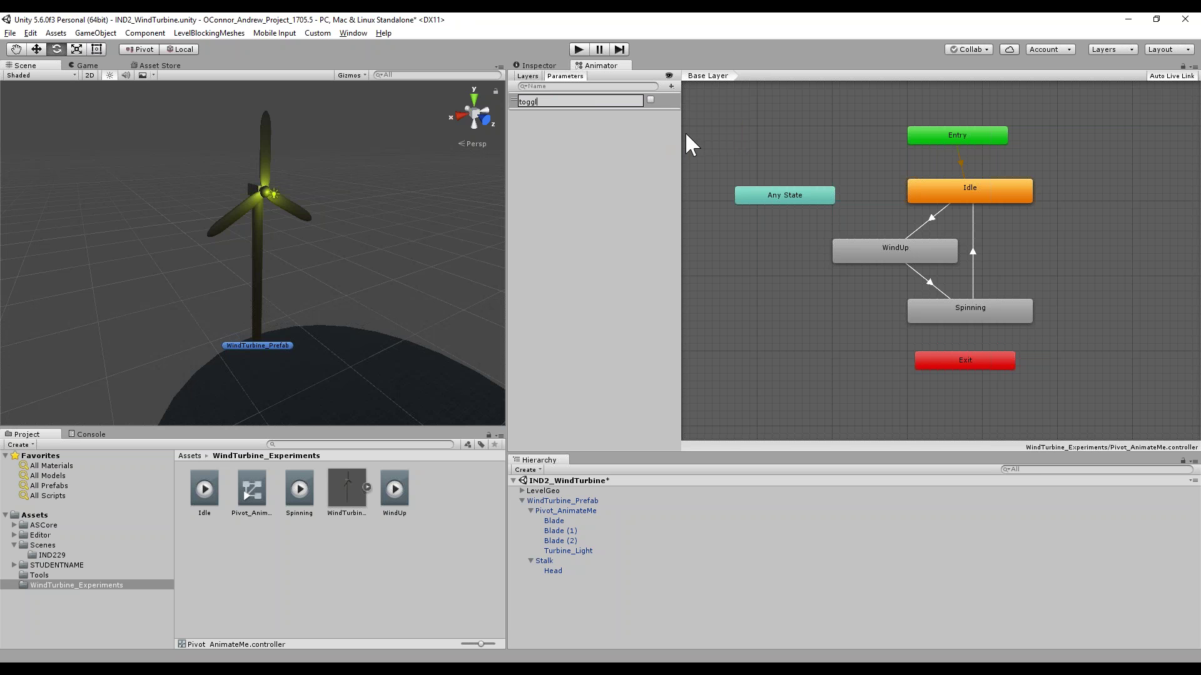
type("eSpin")
key("Return")
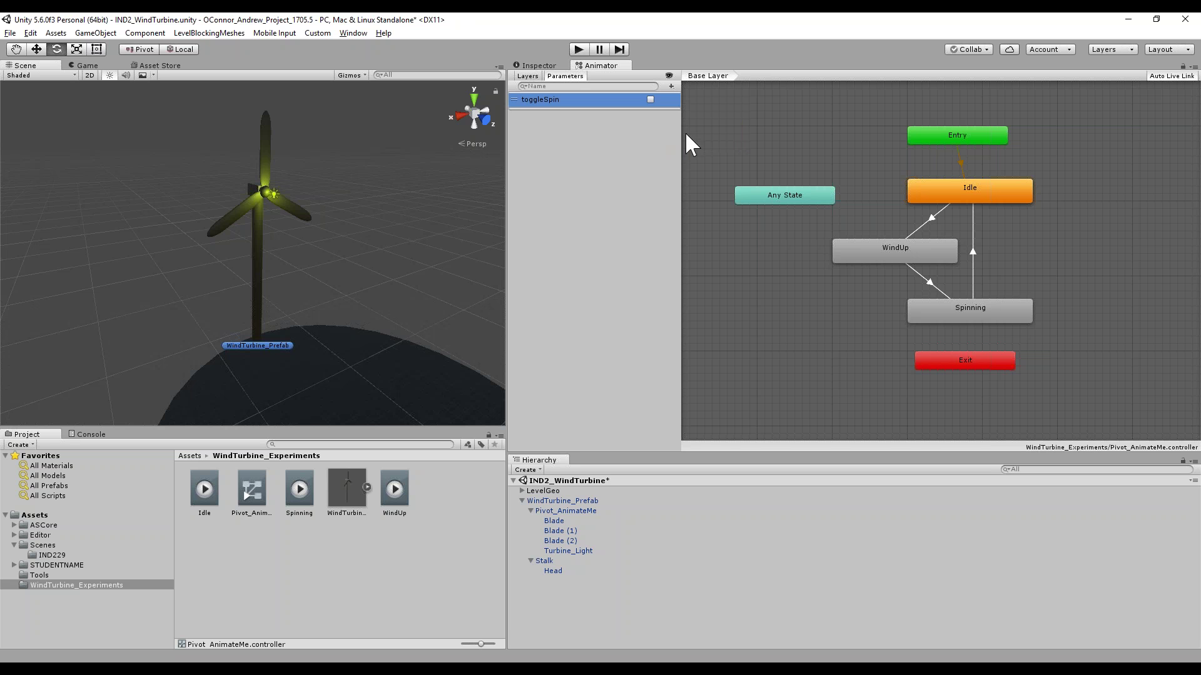
Move WindUp slightly toward the Any State side and try switching toggleSpin on and off
left_click_drag(883, 252, 868, 254)
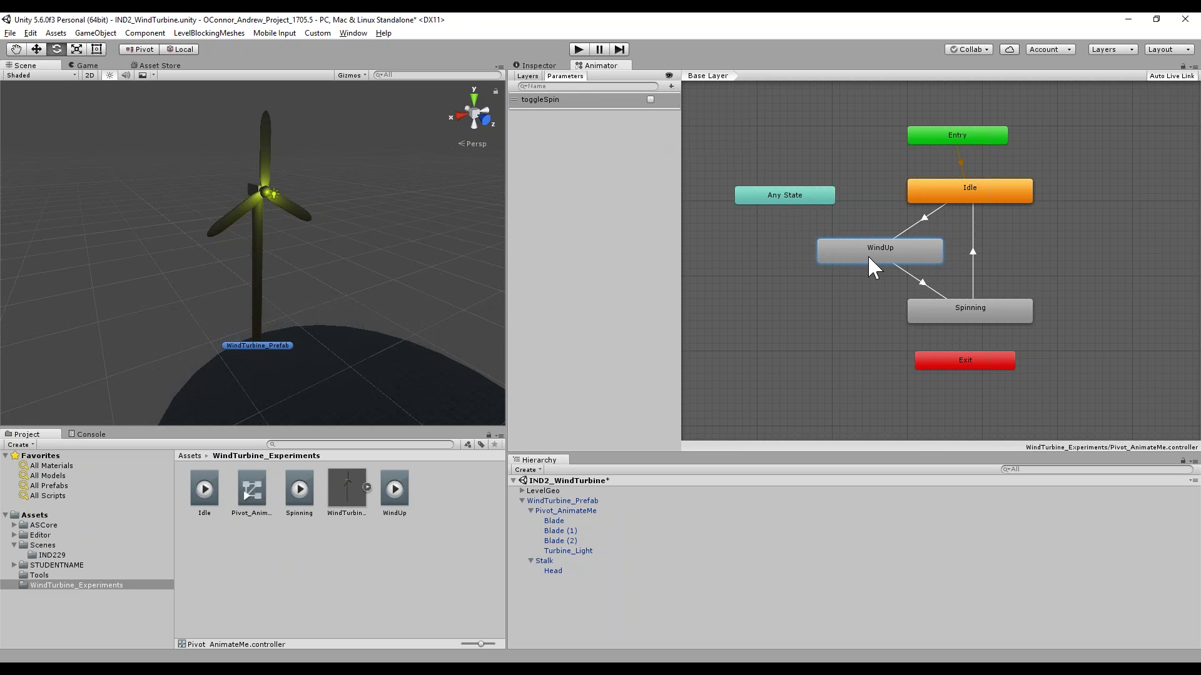
left_click(650, 99)
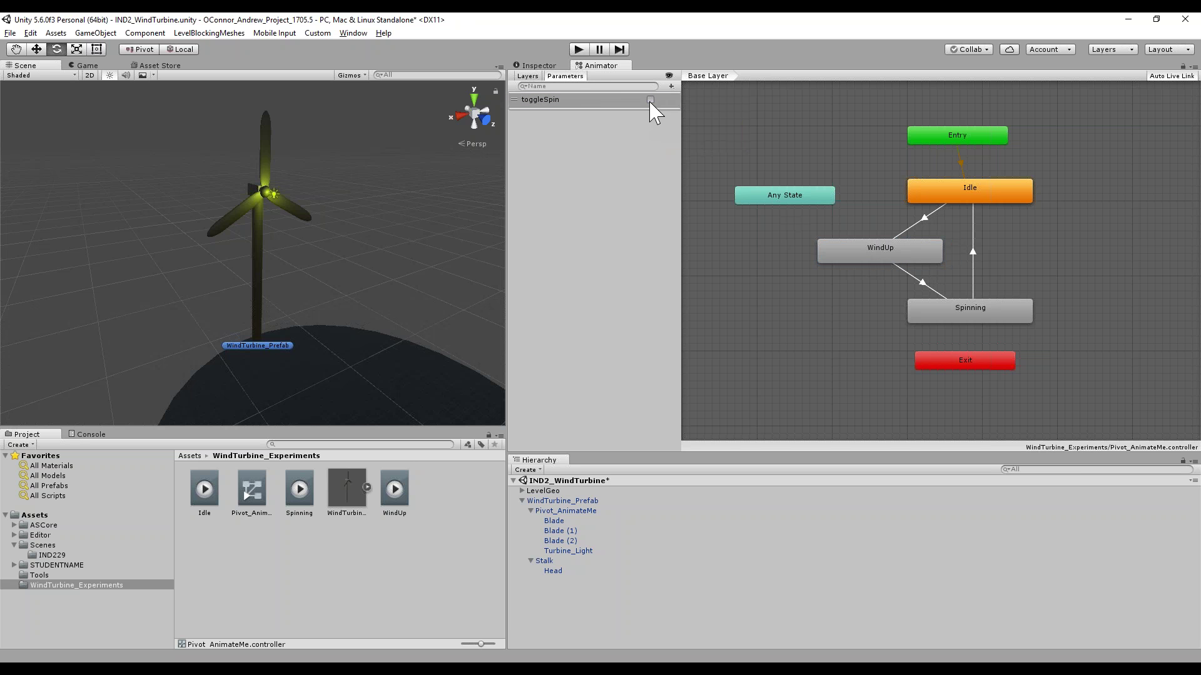
left_click(650, 99)
Dock the Inspector with the Hierarchy and enlarge their shared pane to fit the transition settings
left_click_drag(537, 66, 650, 461)
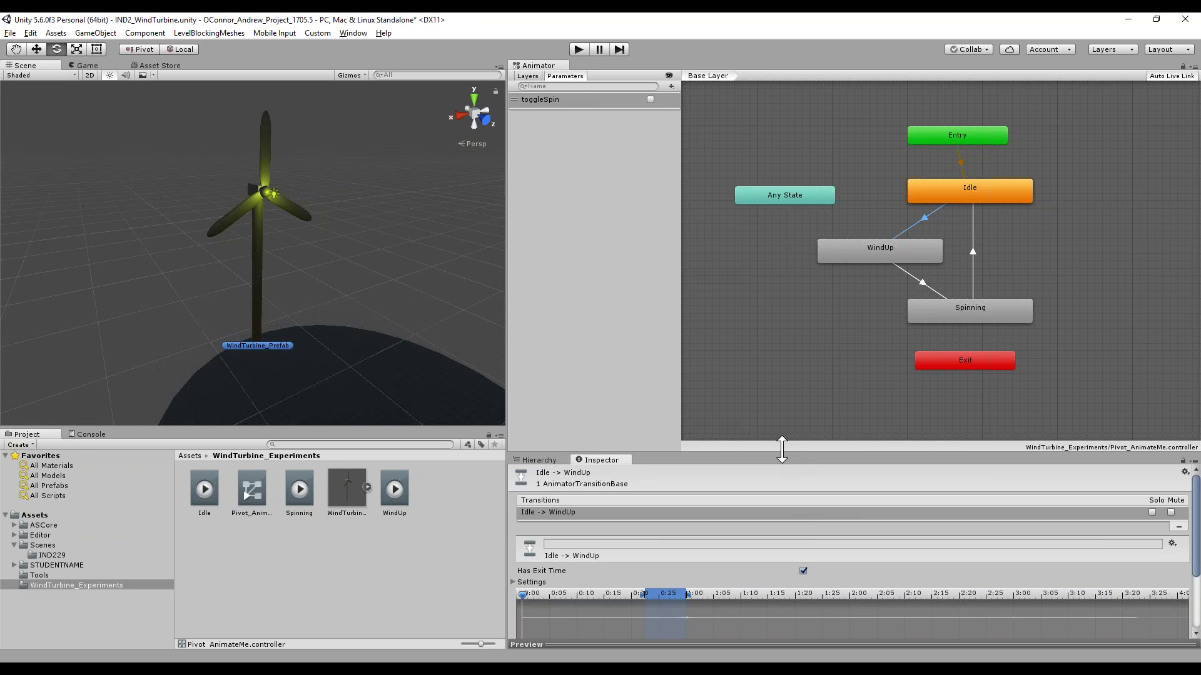
left_click_drag(781, 439, 794, 238)
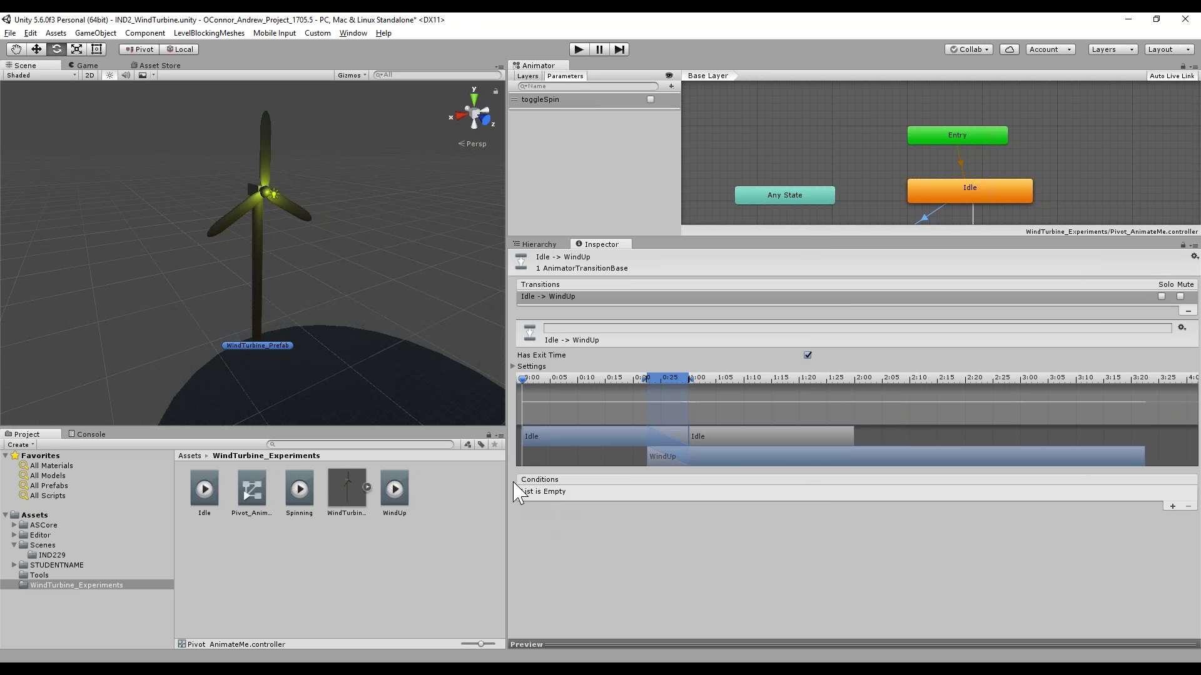
Add the condition toggleSpin is true to the Idle to WindUp transition
left_click(1173, 507)
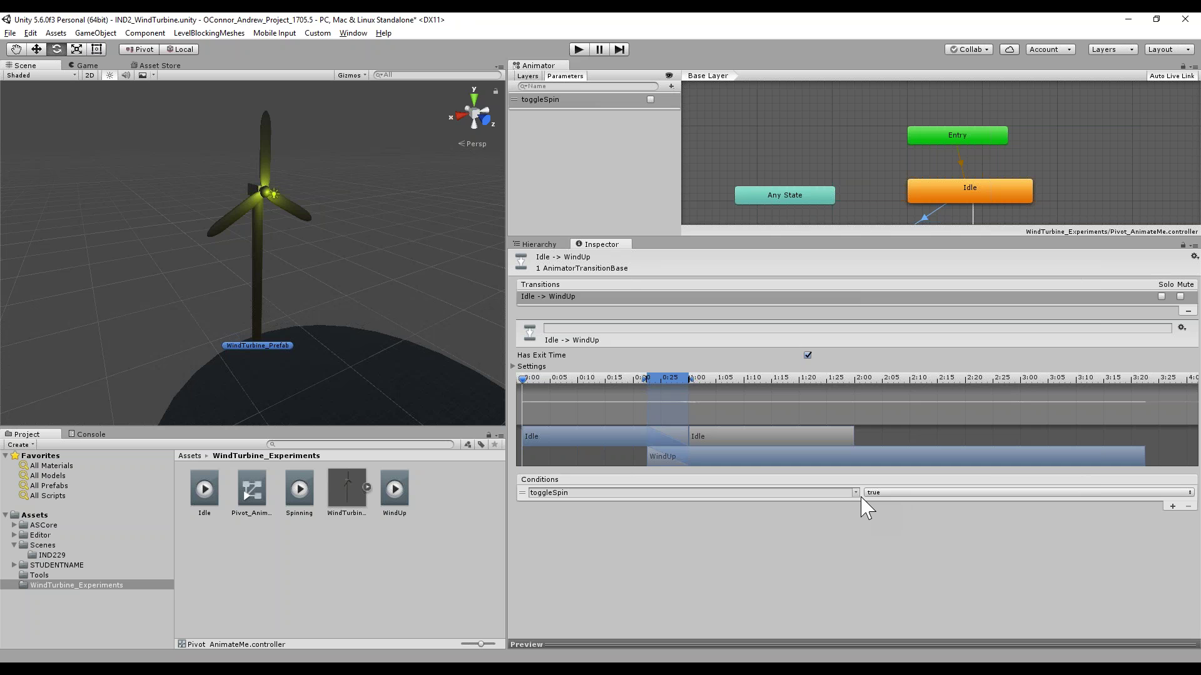
left_click(1034, 125)
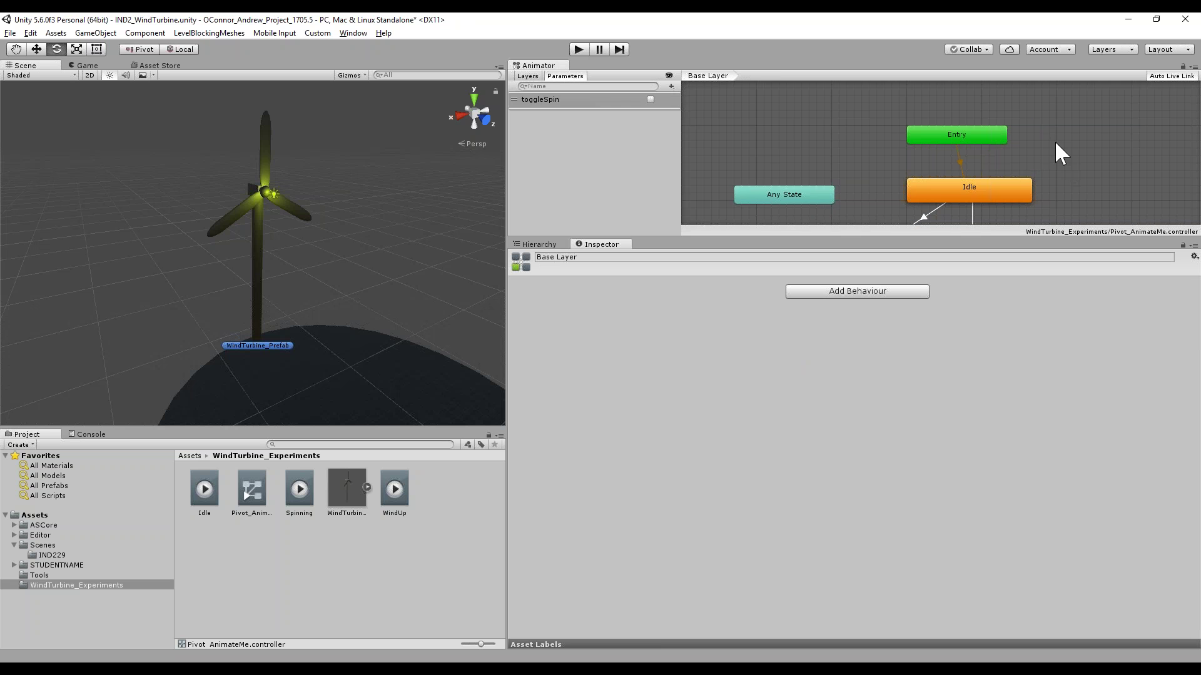
middle_click_drag(891, 176, 887, 132)
left_click(926, 167)
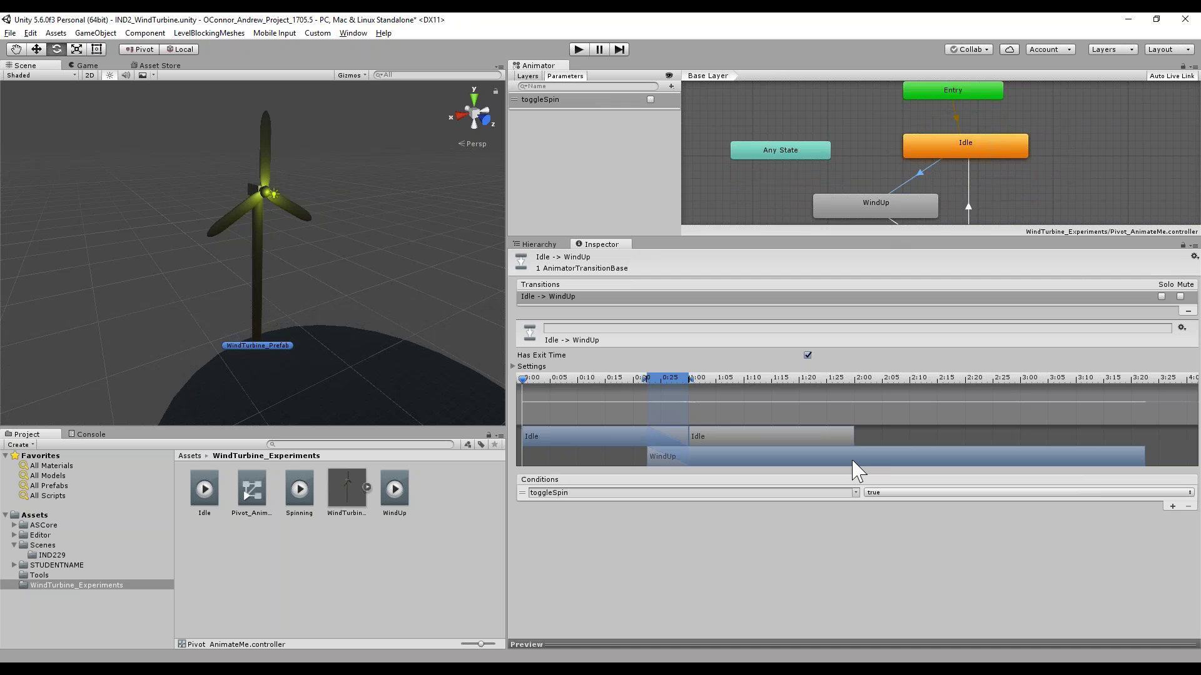
Review the settings of the WindUp to Spinning transition and of the Spinning state
middle_click_drag(1011, 167, 986, 96)
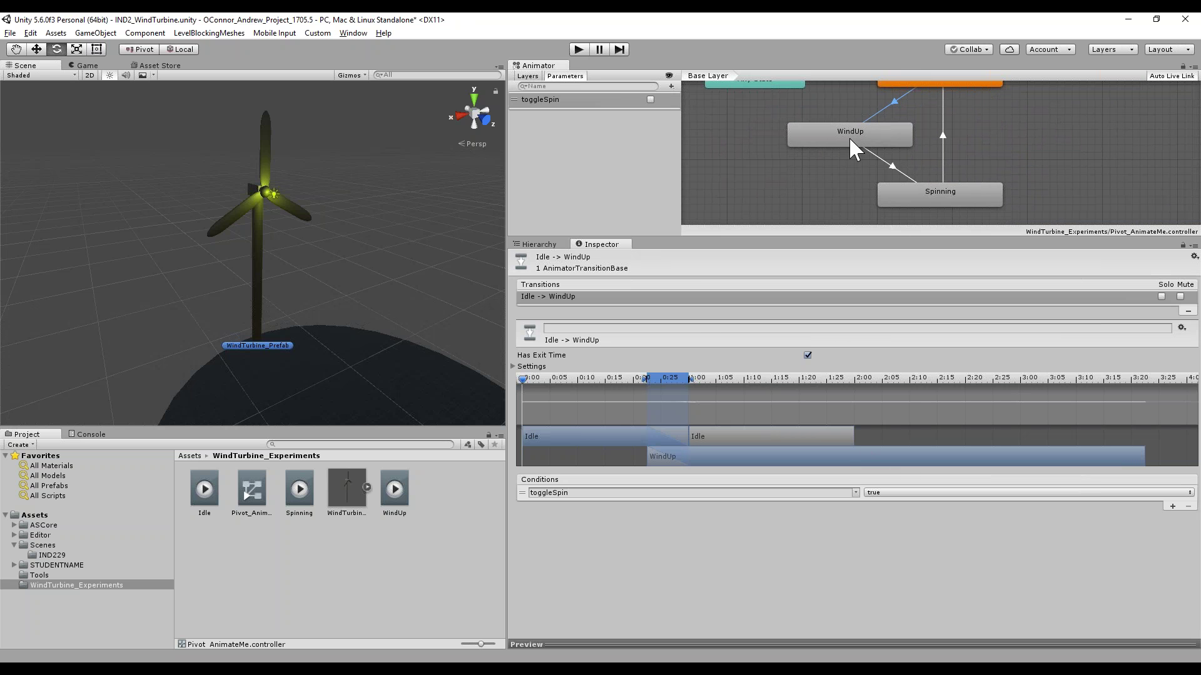
left_click(892, 176)
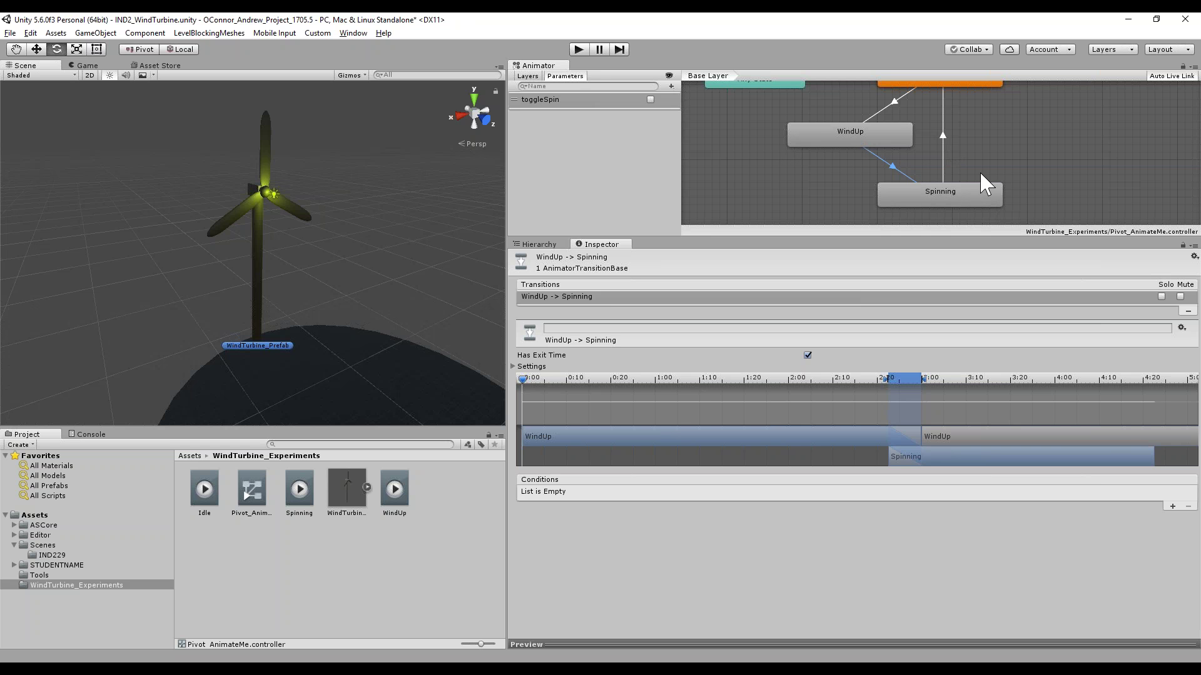
left_click(936, 199)
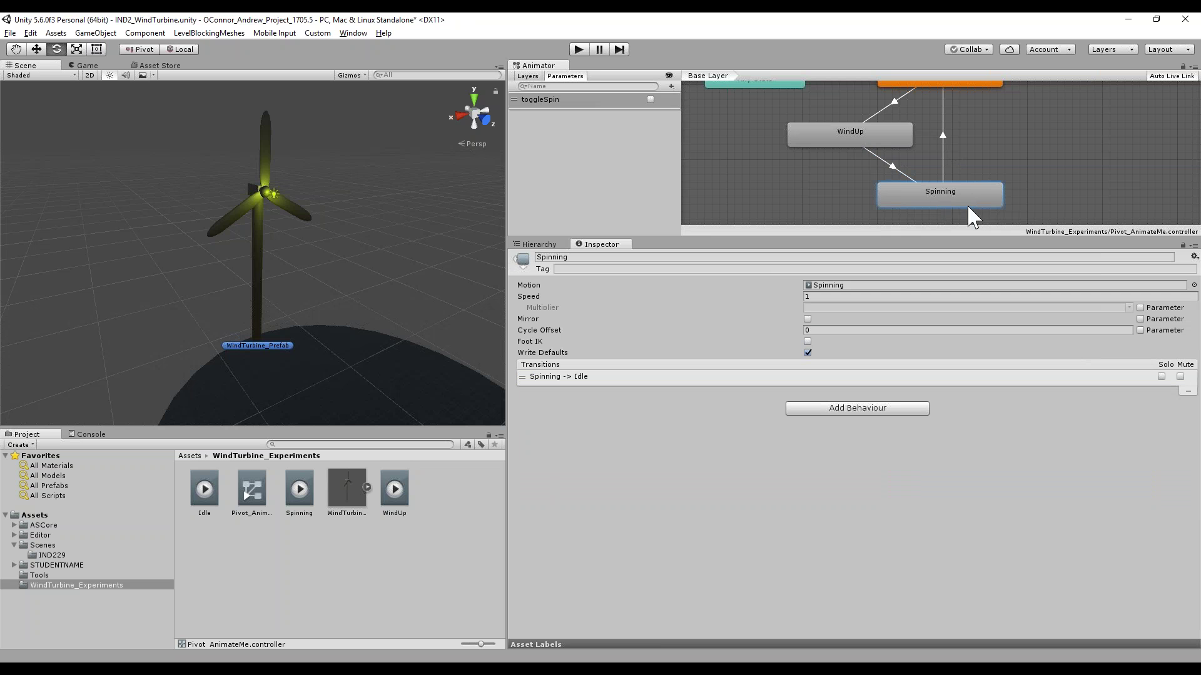
Add the condition toggleSpin is false to the Spinning to Idle transition
middle_click_drag(963, 190, 964, 229)
middle_click_drag(942, 125, 949, 152)
left_click(941, 125)
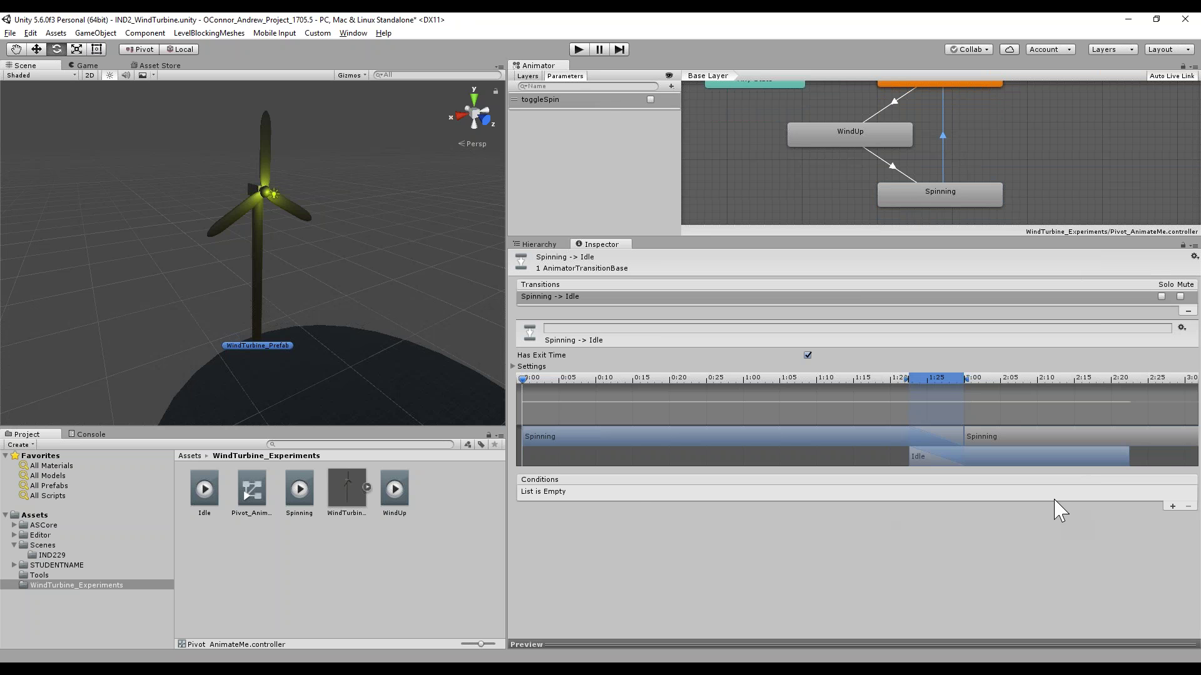
left_click(1172, 507)
left_click(930, 494)
left_click(923, 527)
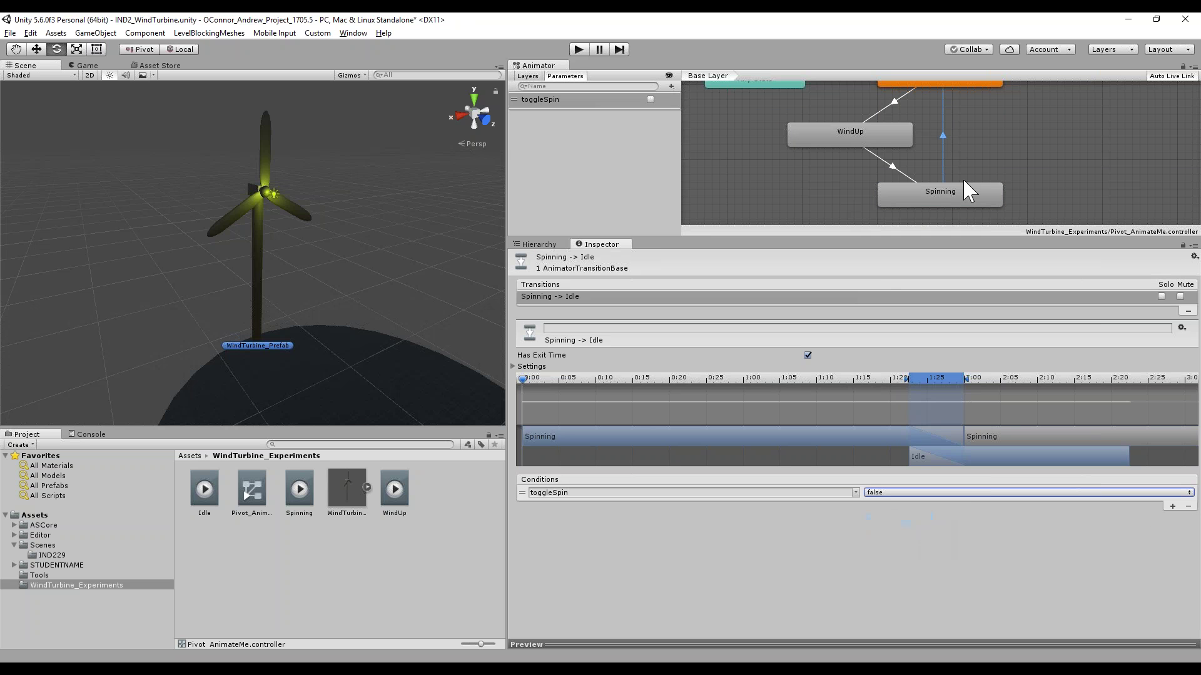
left_click(997, 140)
middle_click_drag(998, 123, 978, 141)
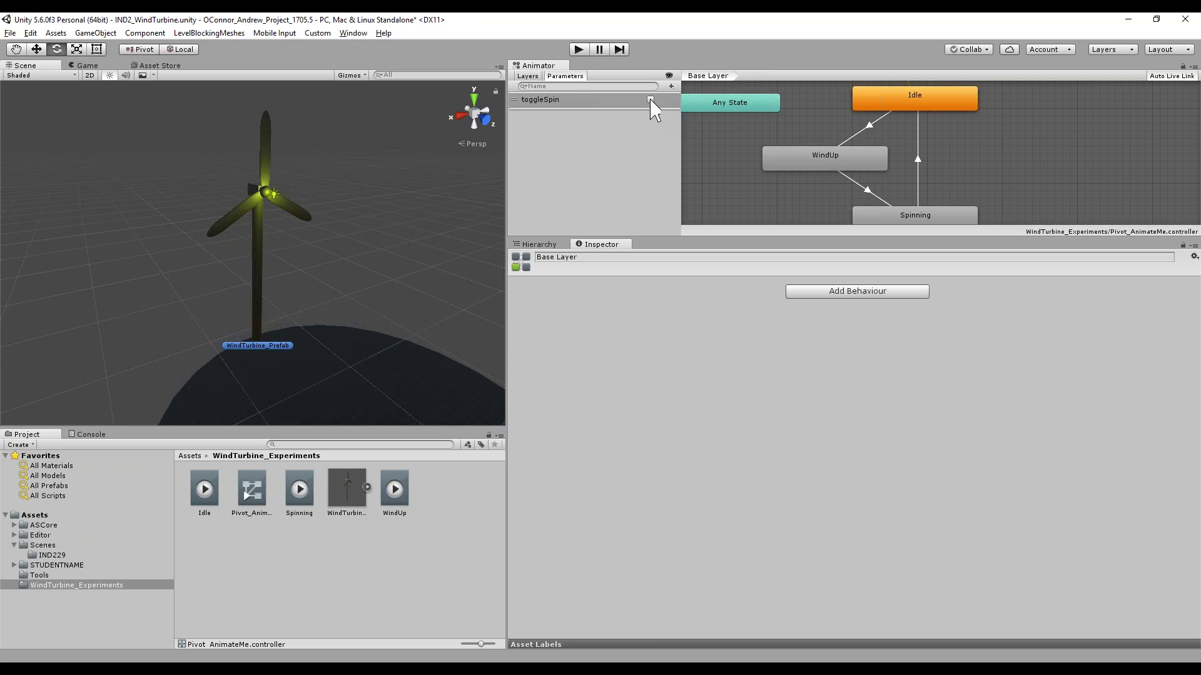
Select the Spinning to Idle transition and enlarge the Animator pane to show the whole state graph
left_click(671, 85)
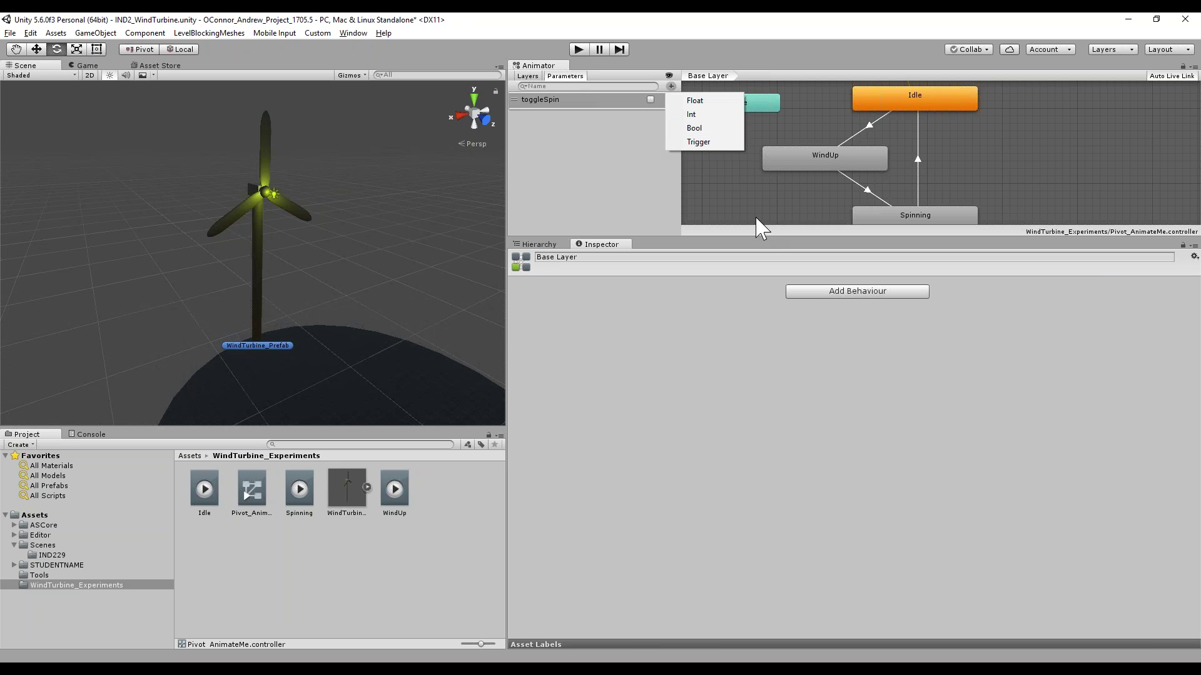
left_click(921, 160)
left_click(918, 162)
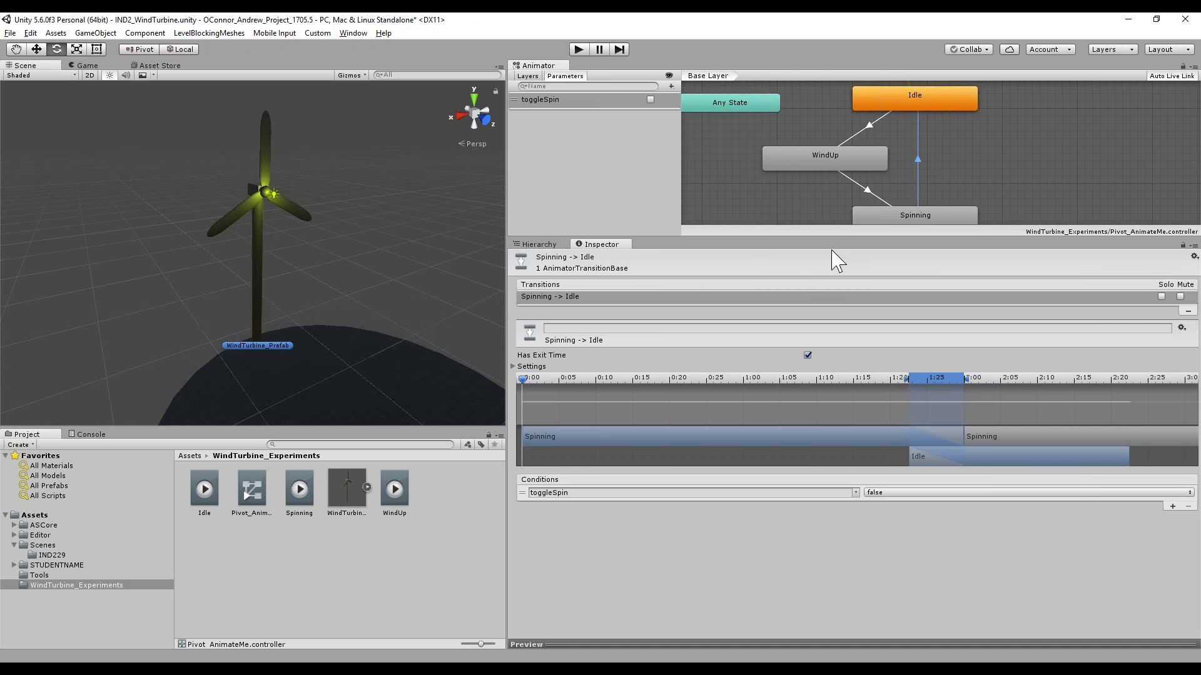
left_click_drag(834, 239, 834, 345)
Test the state transitions in play mode by switching toggleSpin on and off while watching the Scene view, and stop playback
left_click(577, 47)
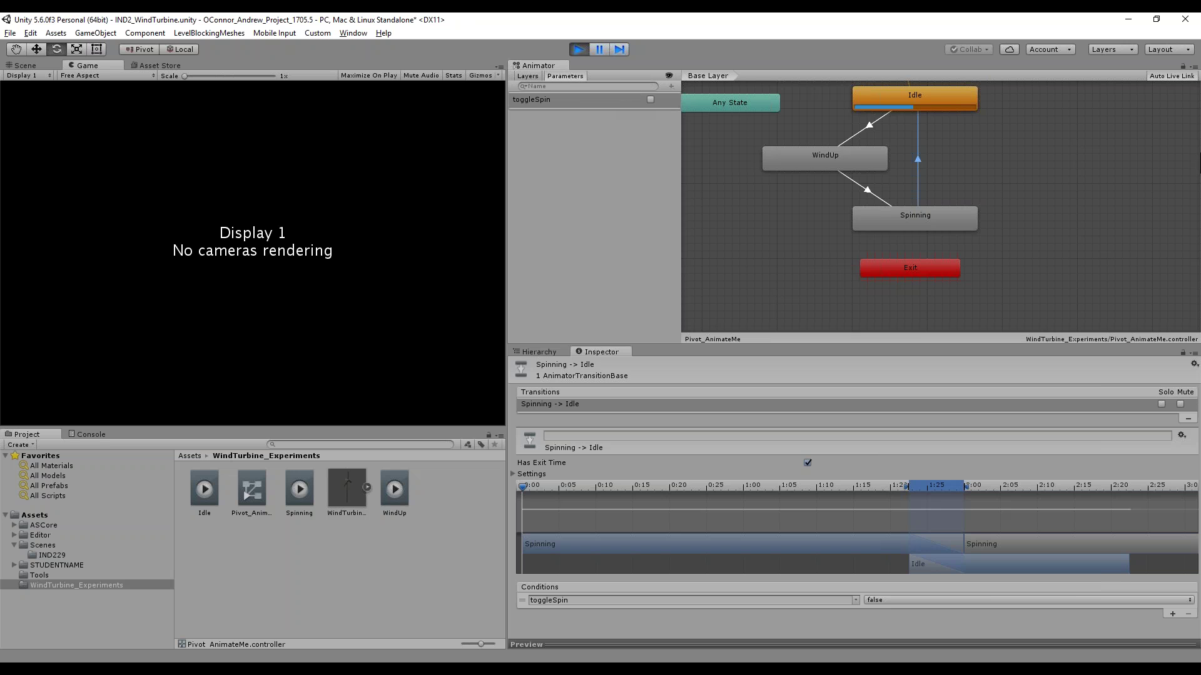
left_click(28, 65)
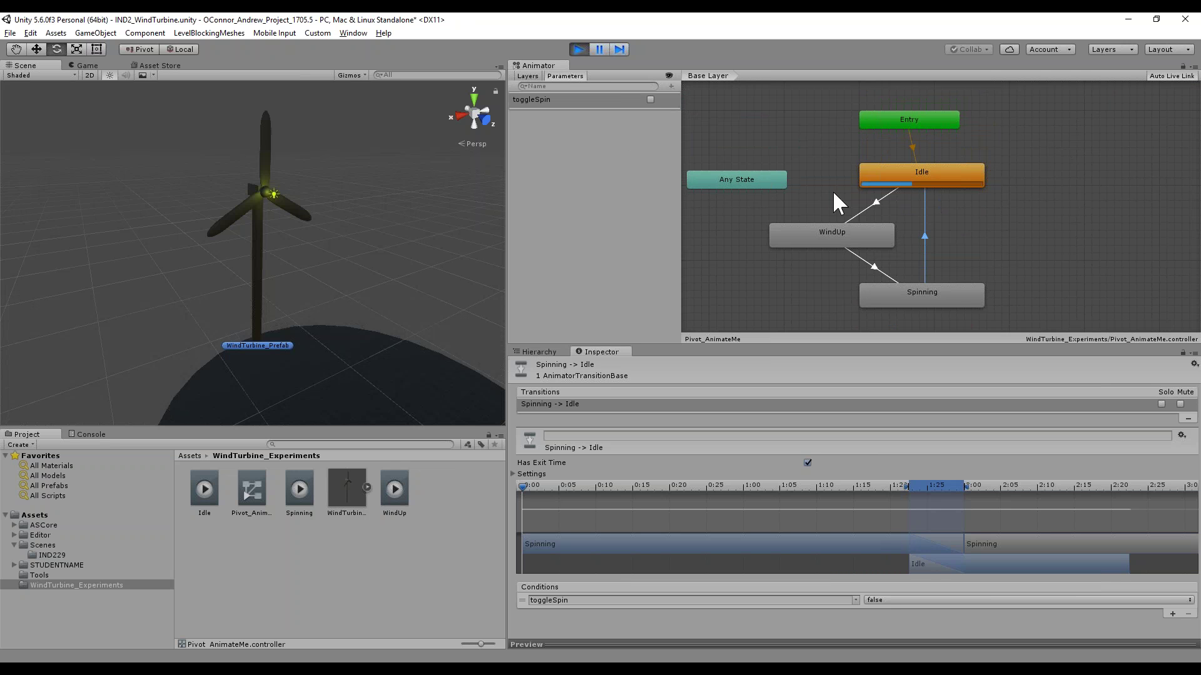
left_click(651, 100)
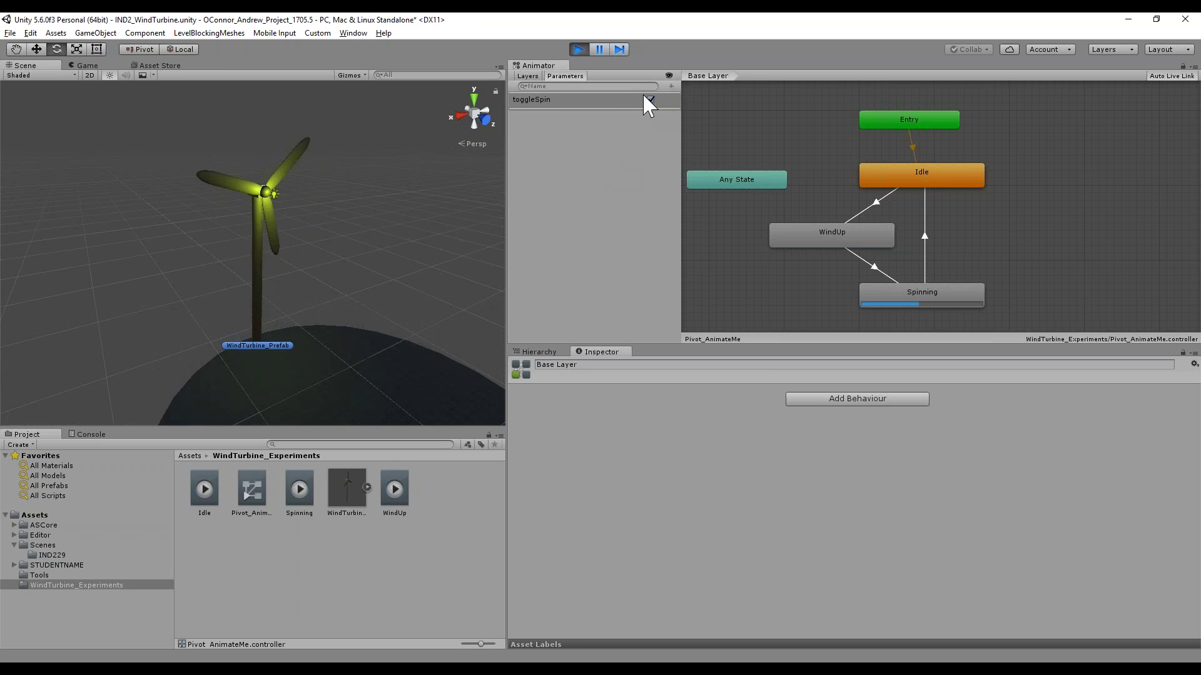
left_click(650, 100)
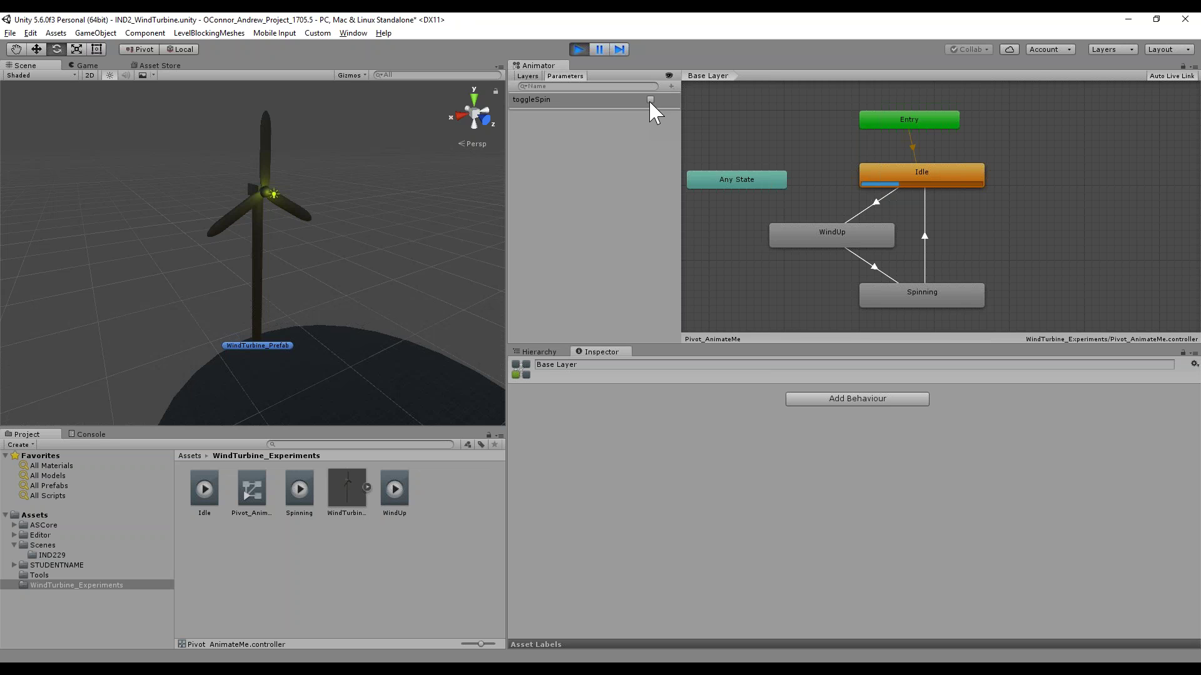
left_click(650, 100)
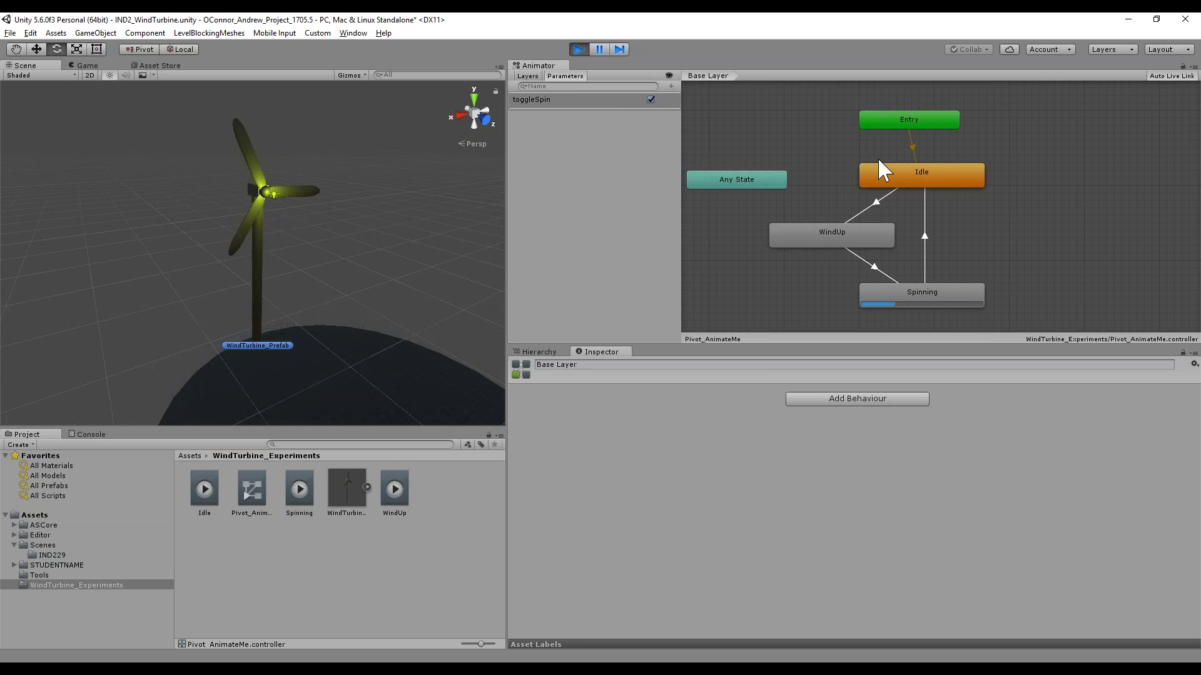
left_click(651, 99)
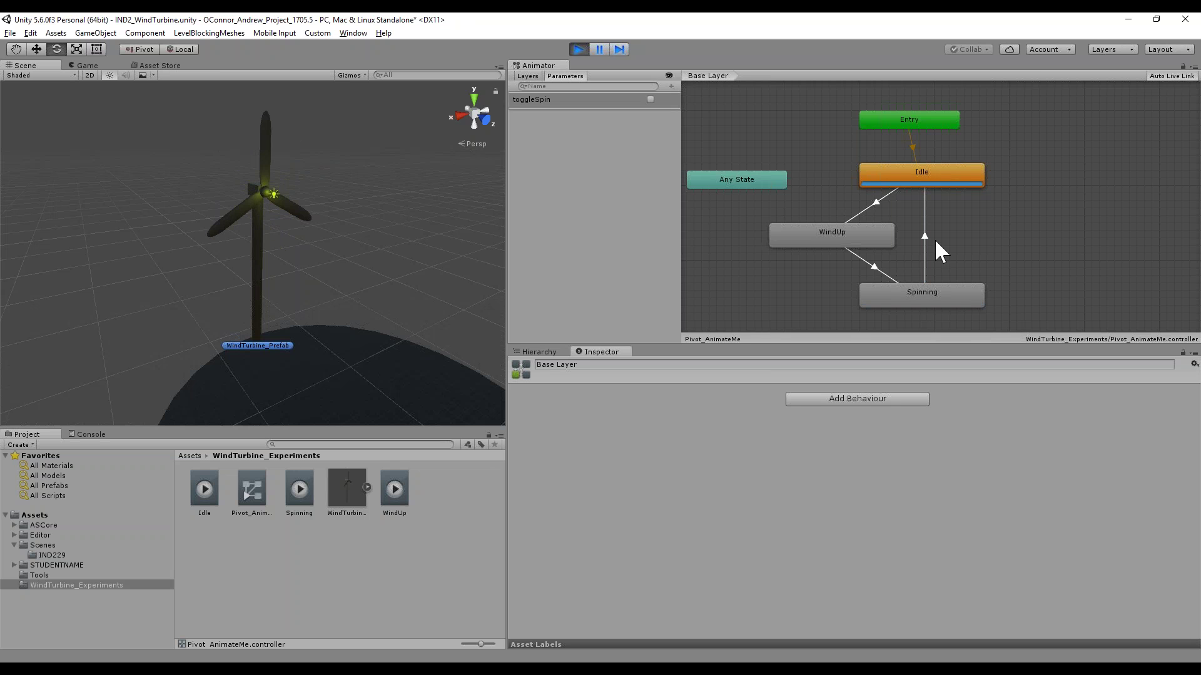
left_click(650, 99)
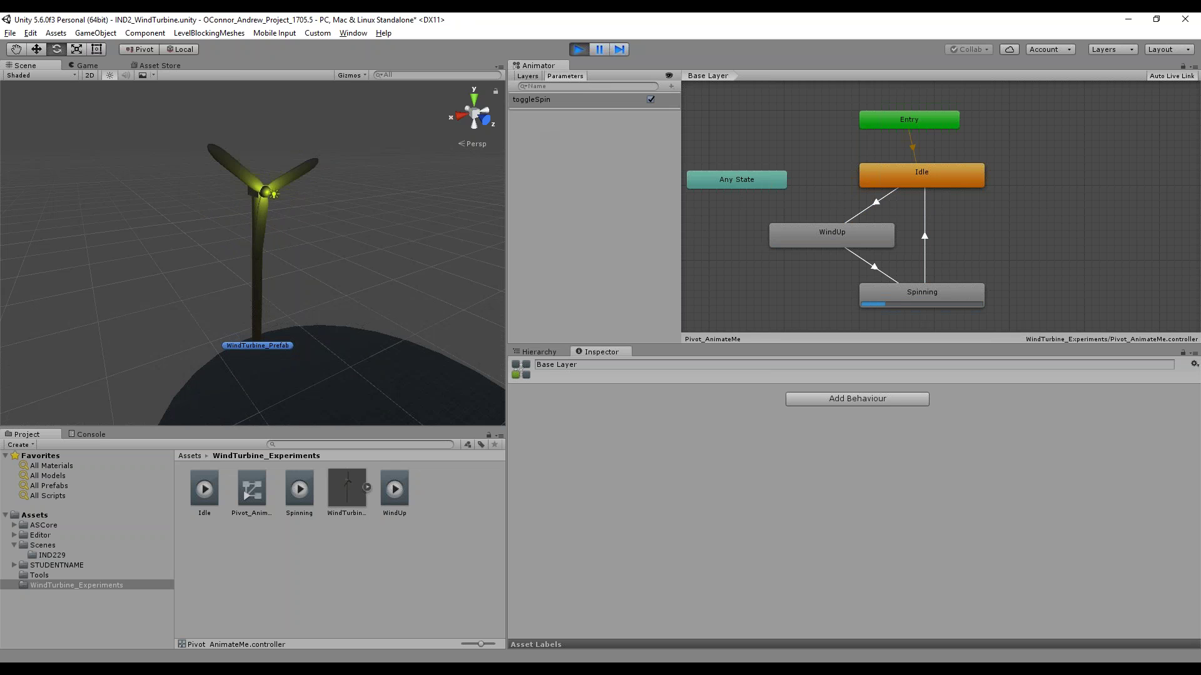
left_click(579, 50)
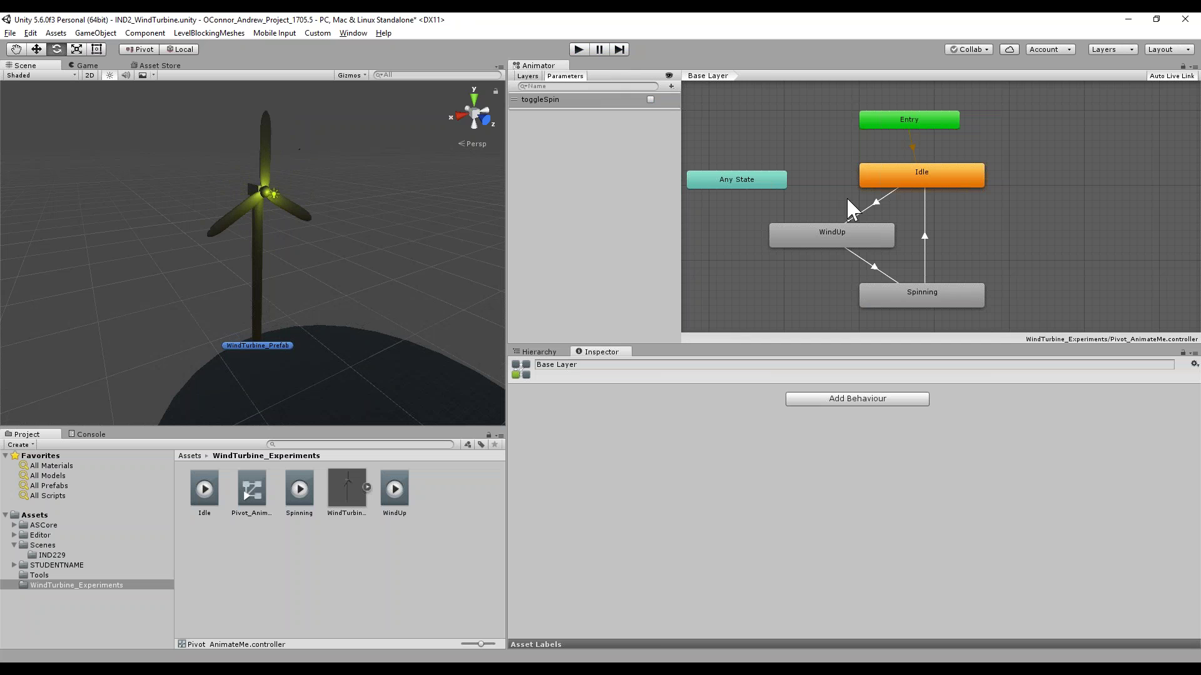
Try an earlier exit time on the Idle to WindUp transition, restore it to 0.75, and turn off Has Exit Time
left_click(876, 200)
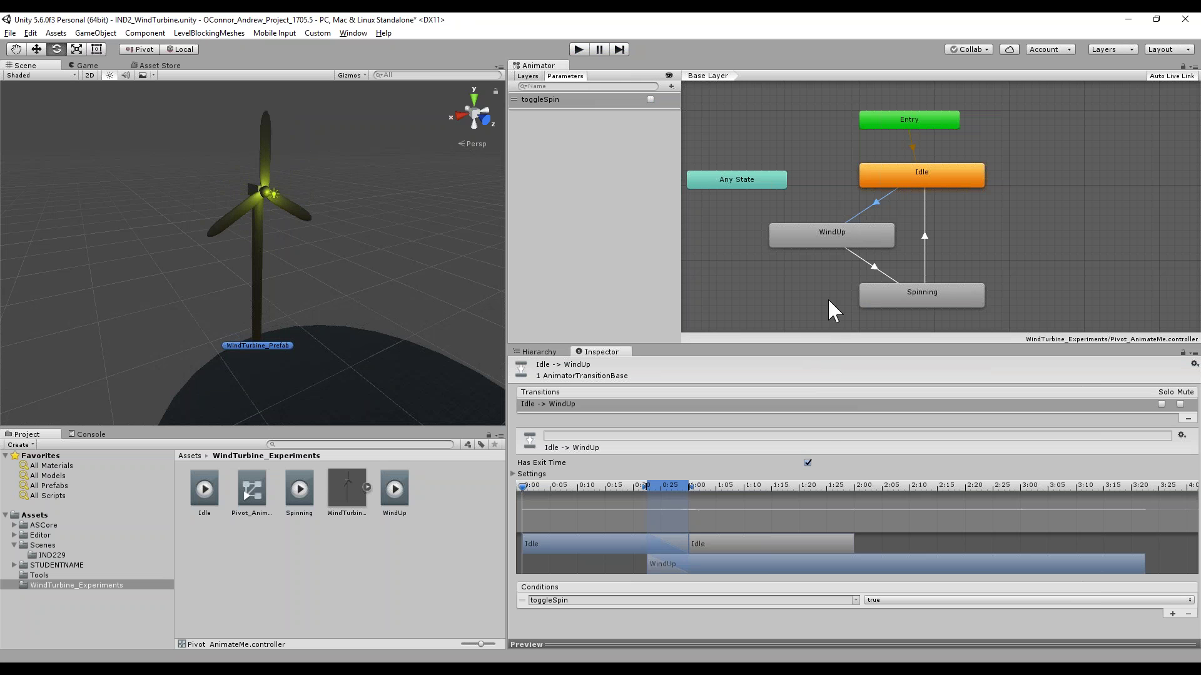
scroll(765, 509, "down", 1)
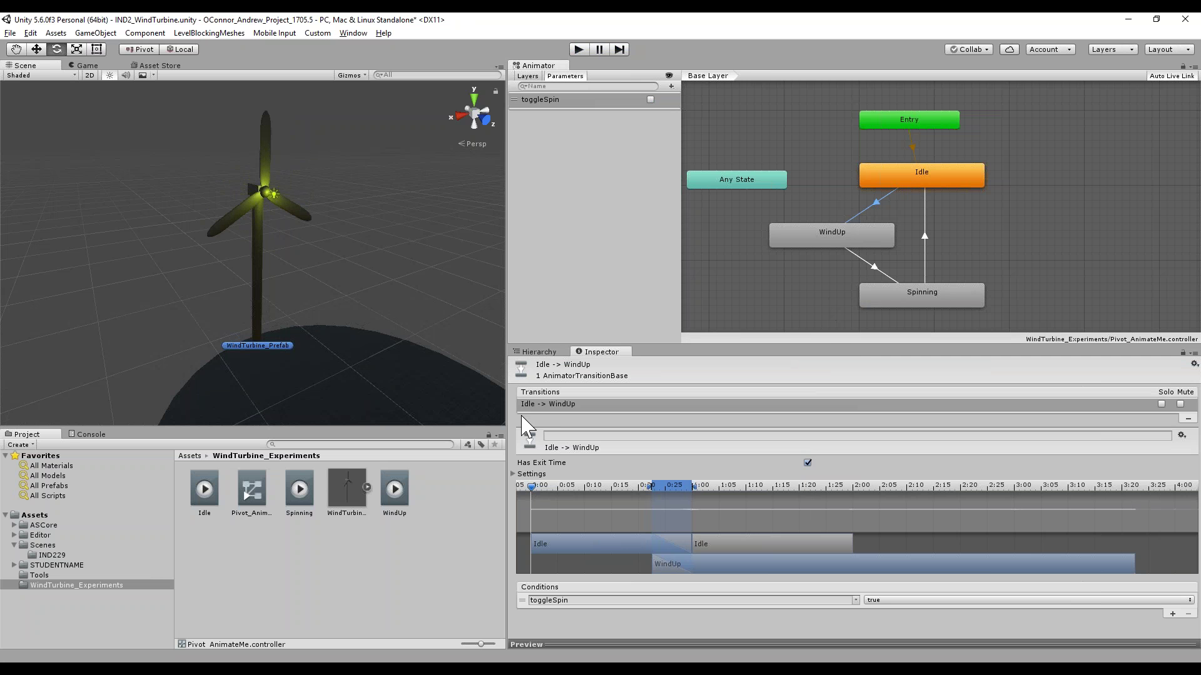
left_click(513, 475)
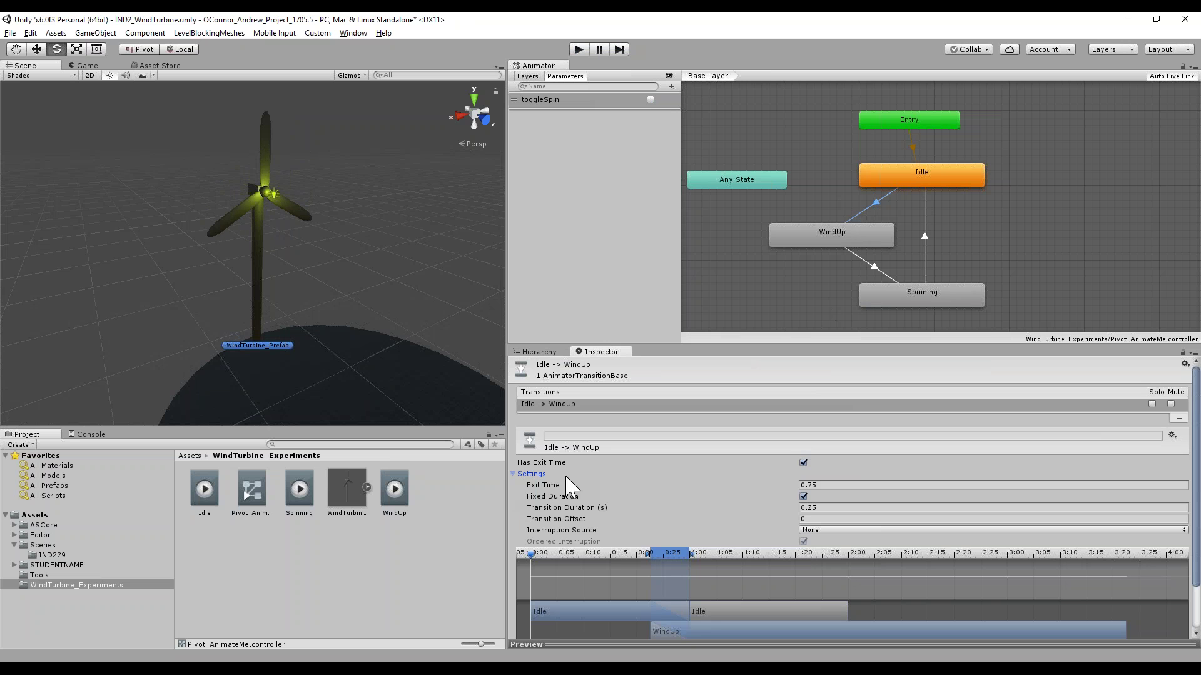
scroll(561, 487, "down", 3)
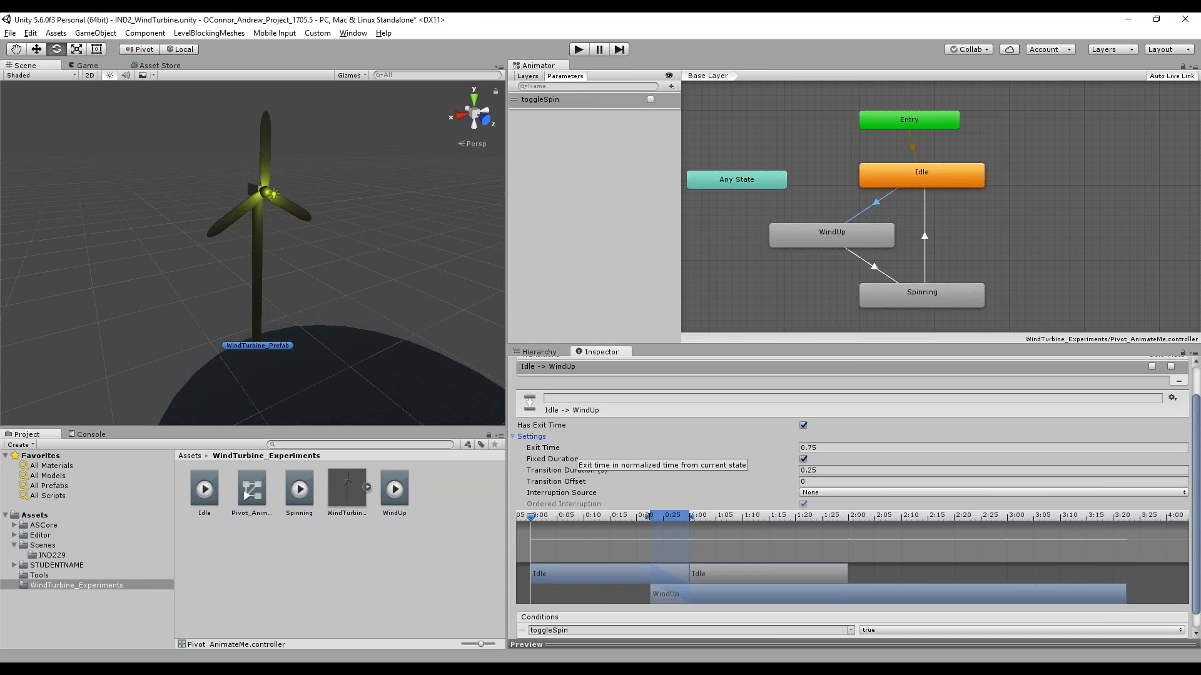
left_click_drag(560, 448, 551, 449)
left_click_drag(646, 515, 625, 516)
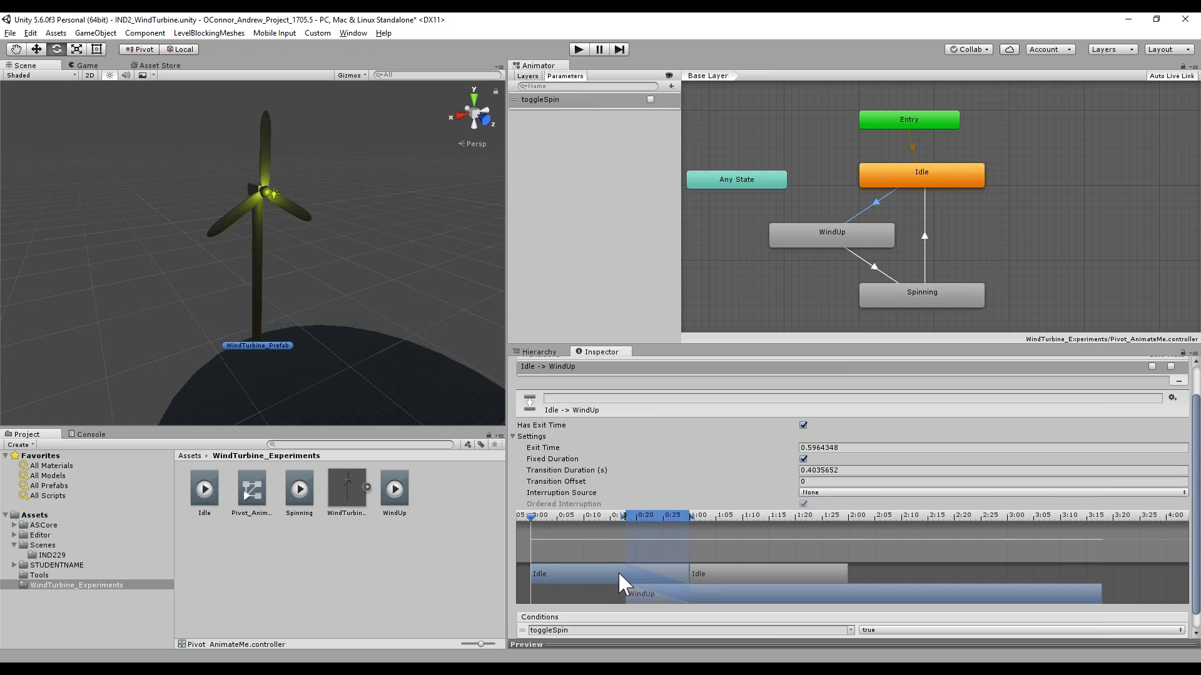
left_click_drag(625, 517, 650, 516)
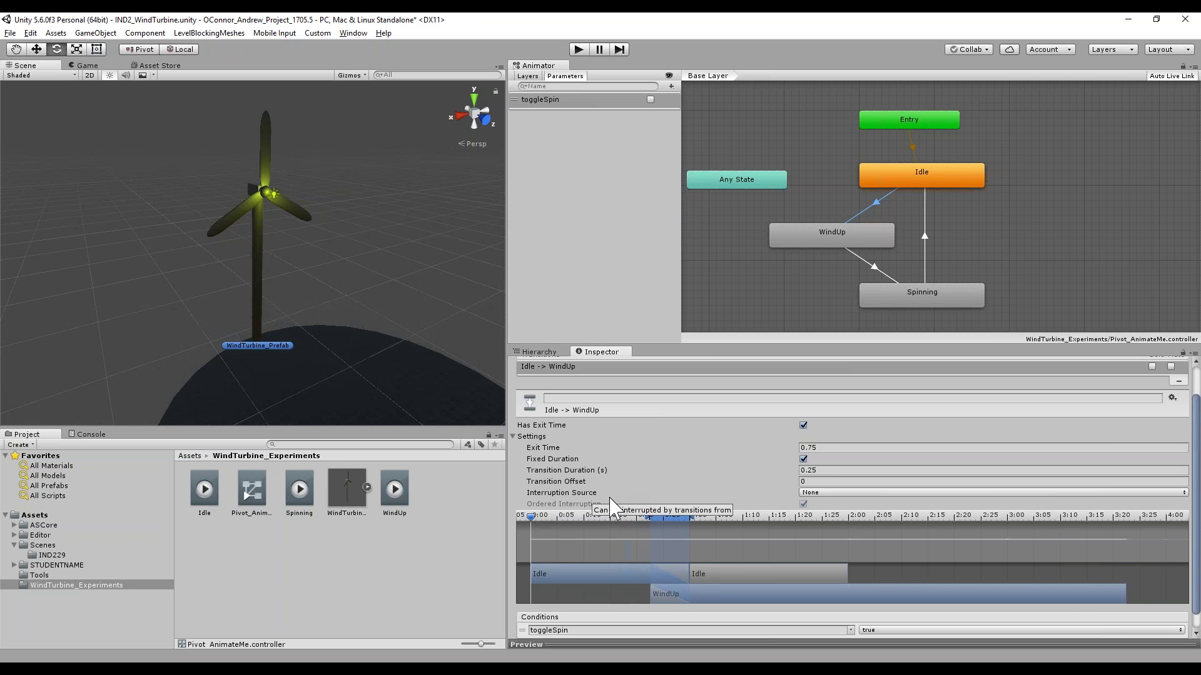
left_click(803, 425)
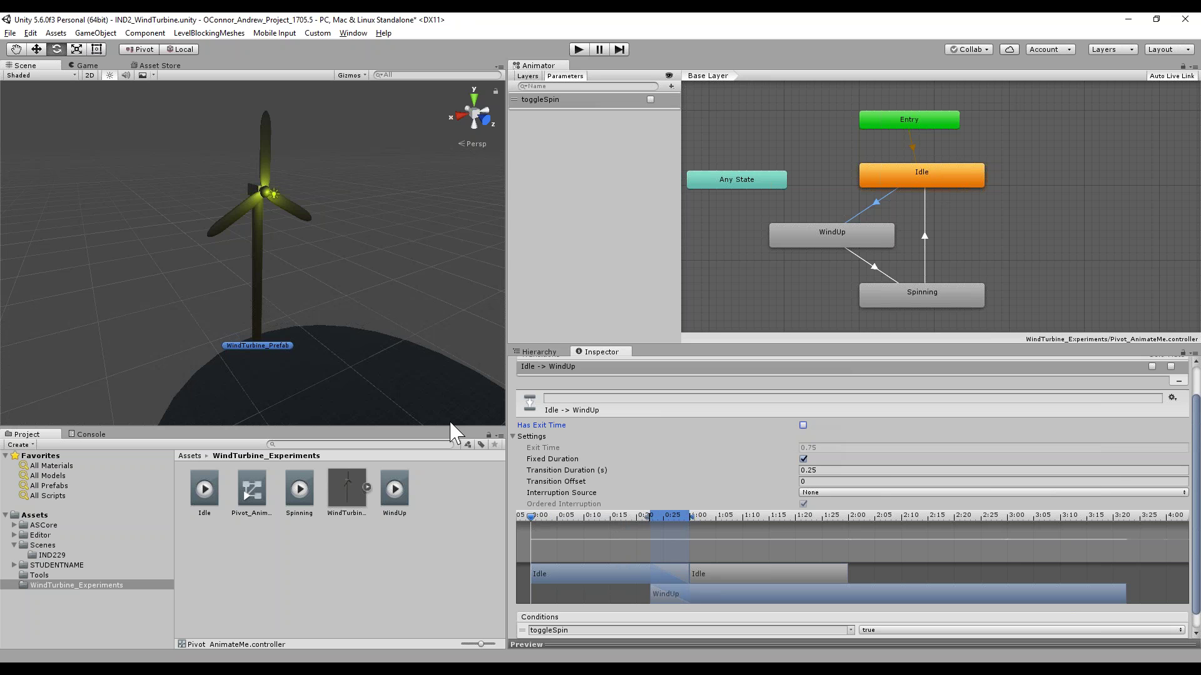
left_click(512, 437)
Play the scene again and switch toggleSpin repeatedly to test the Idle to WindUp transition without exit time, and stop playback
left_click(578, 49)
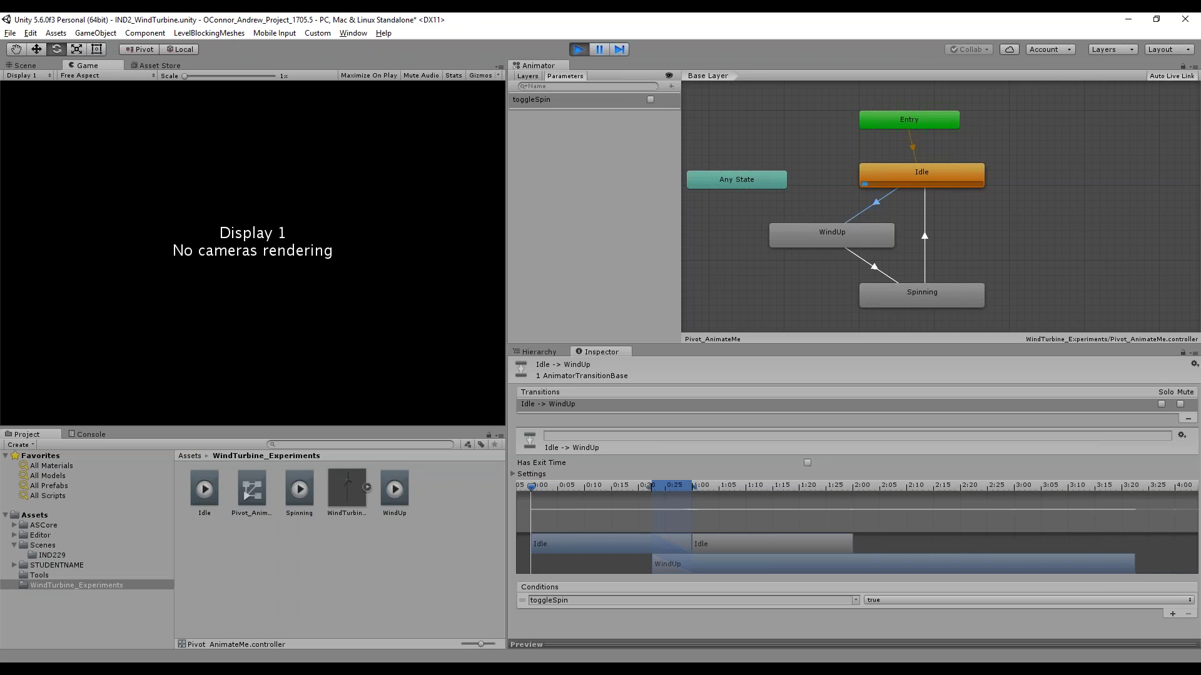
left_click(27, 65)
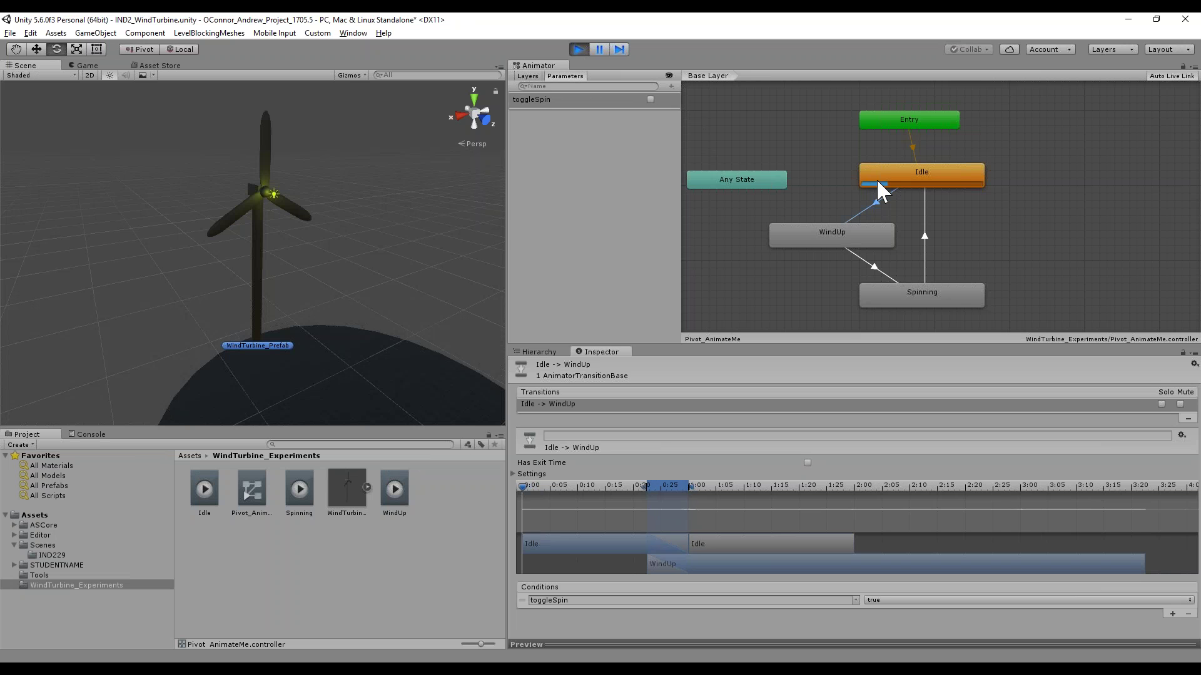
left_click(651, 99)
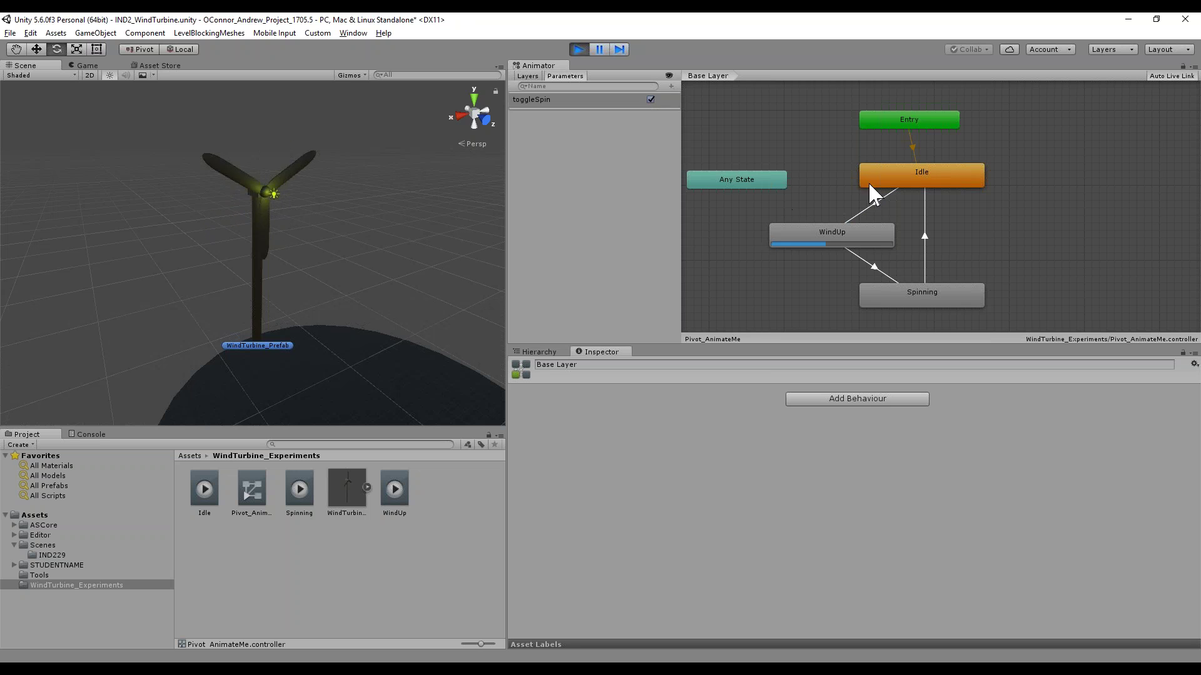
left_click(651, 98)
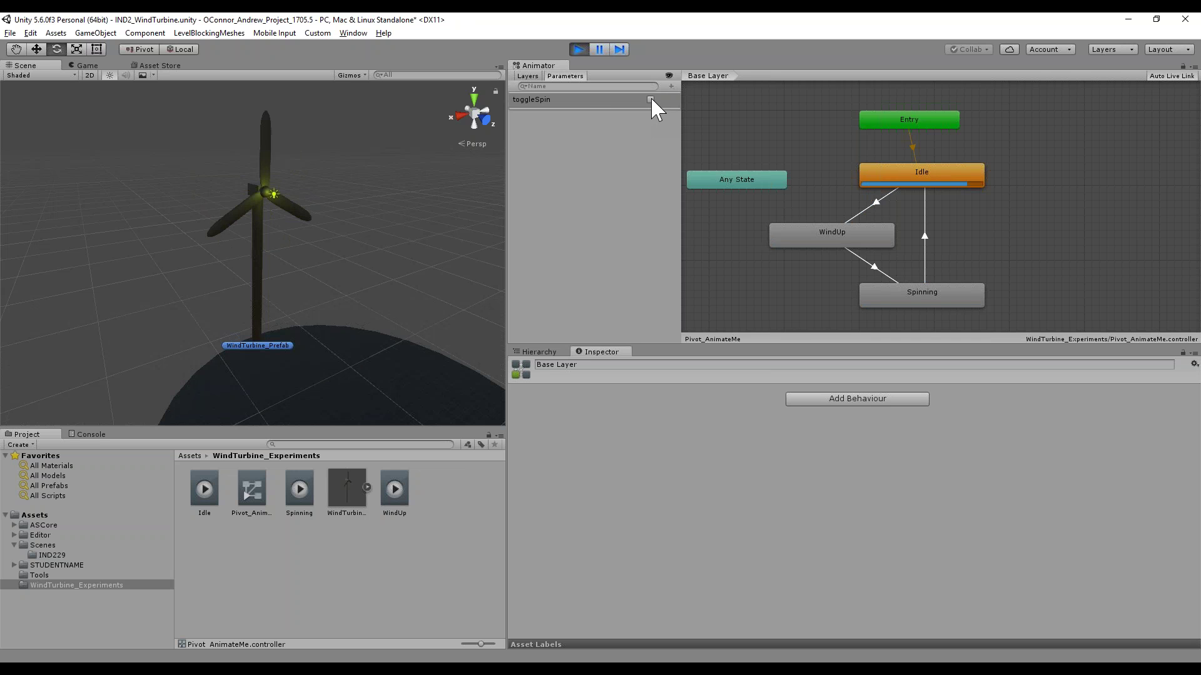
left_click(650, 99)
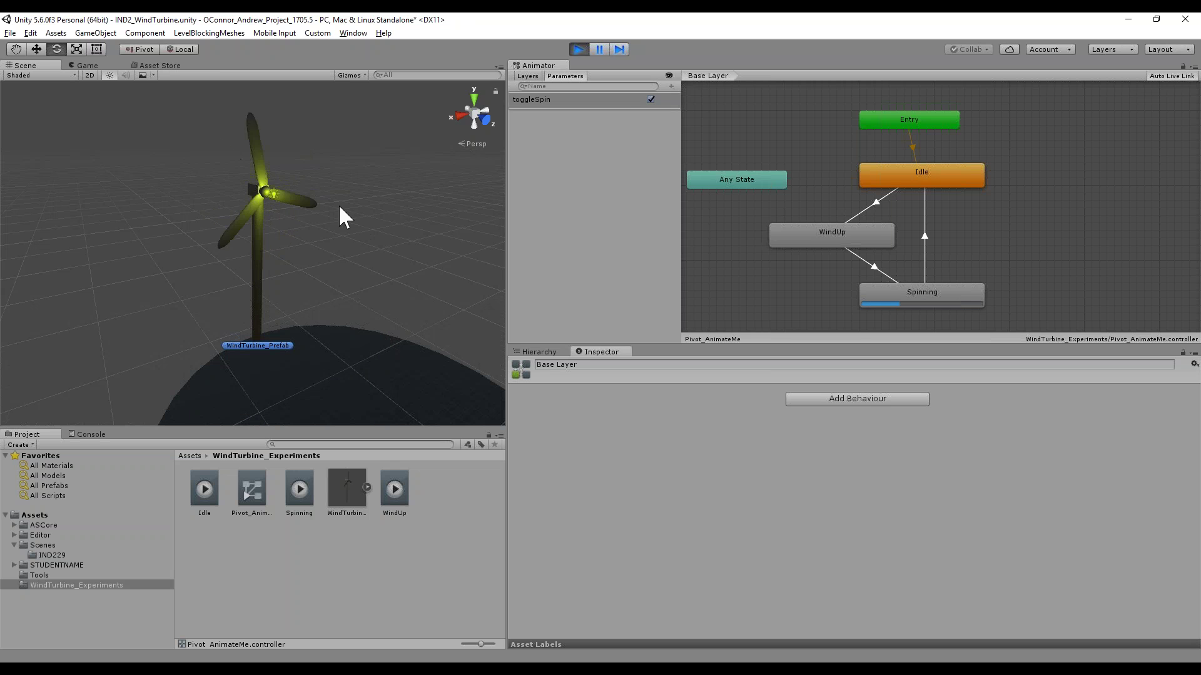
left_click(650, 99)
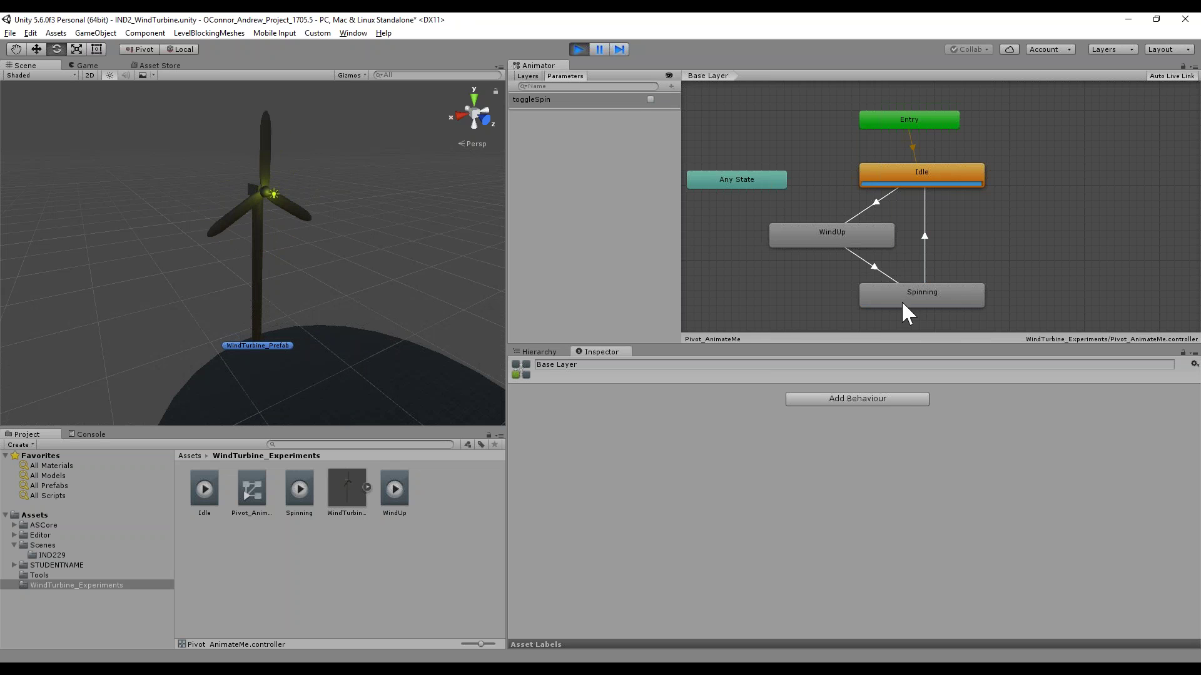
left_click(651, 100)
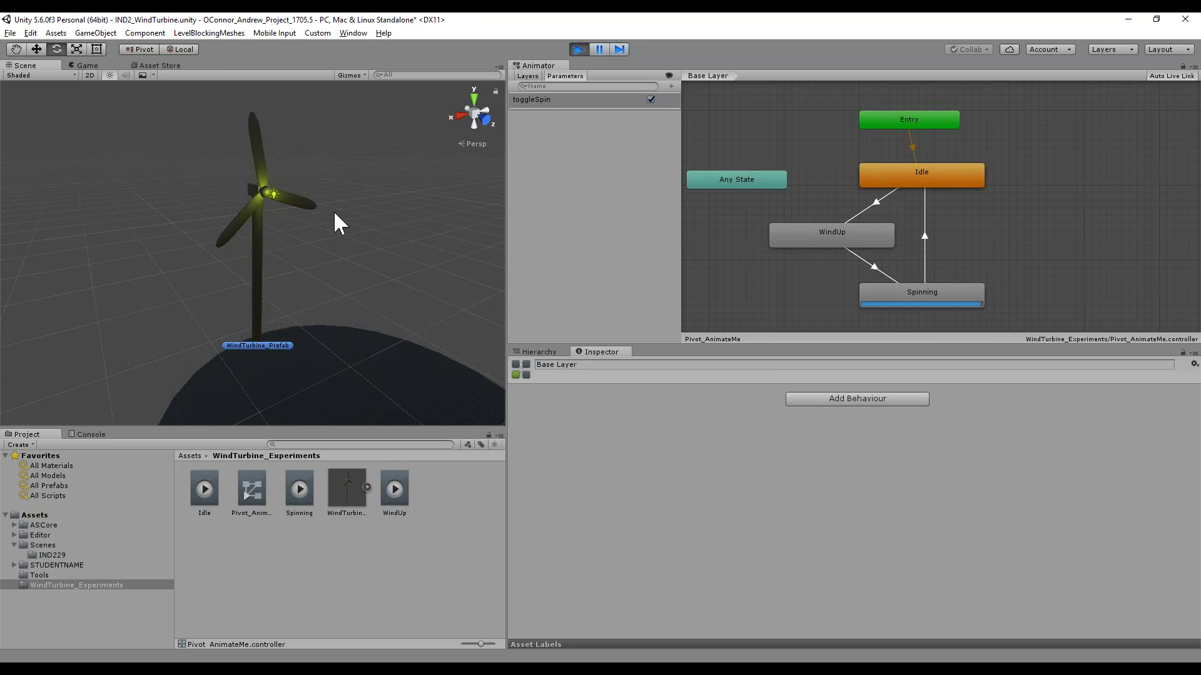
left_click(651, 99)
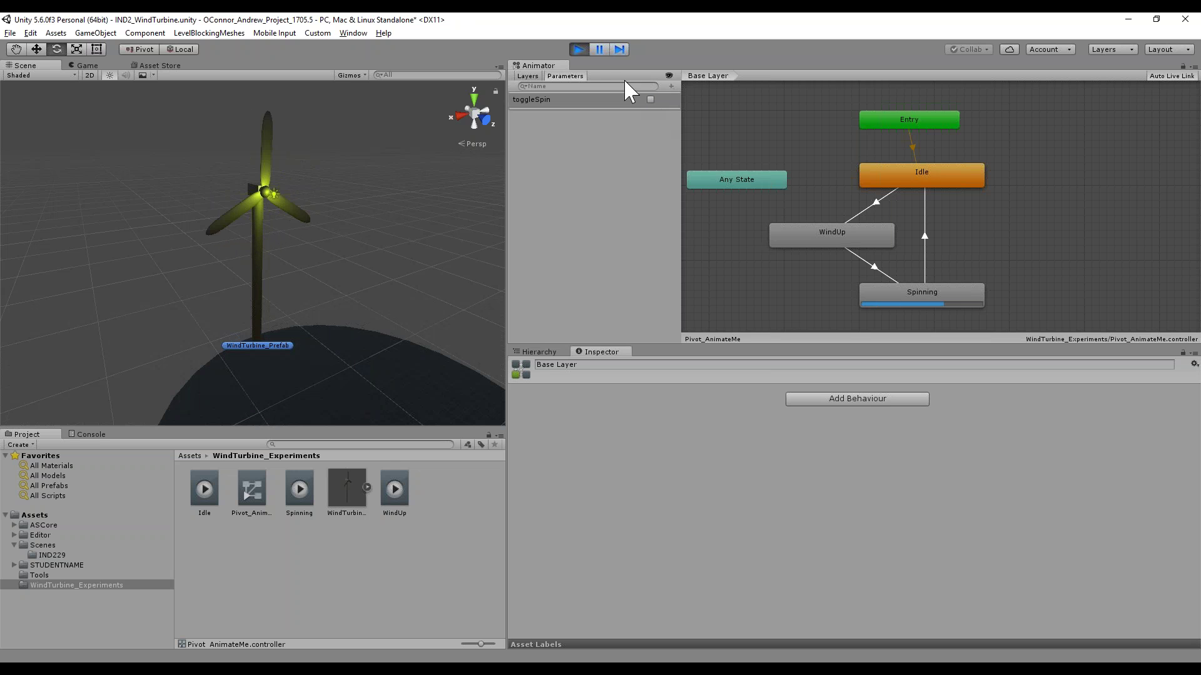
left_click(579, 49)
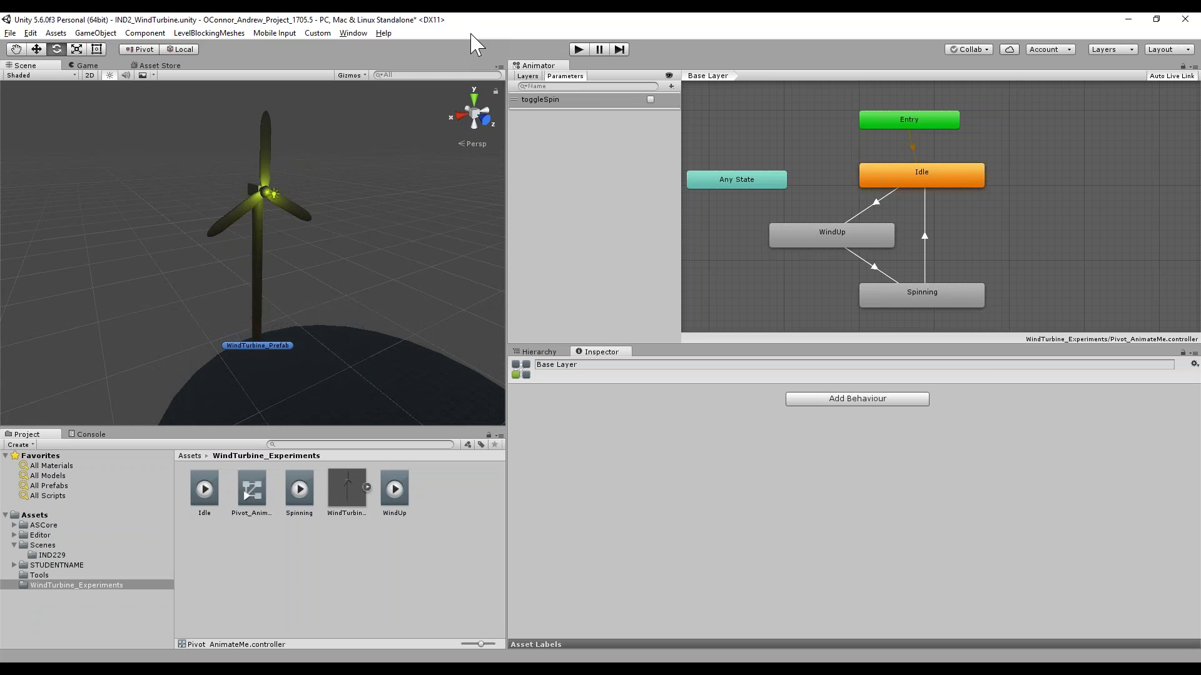
Open the Animation window and show the WindUp clip as curves
left_click(354, 33)
left_click(403, 180)
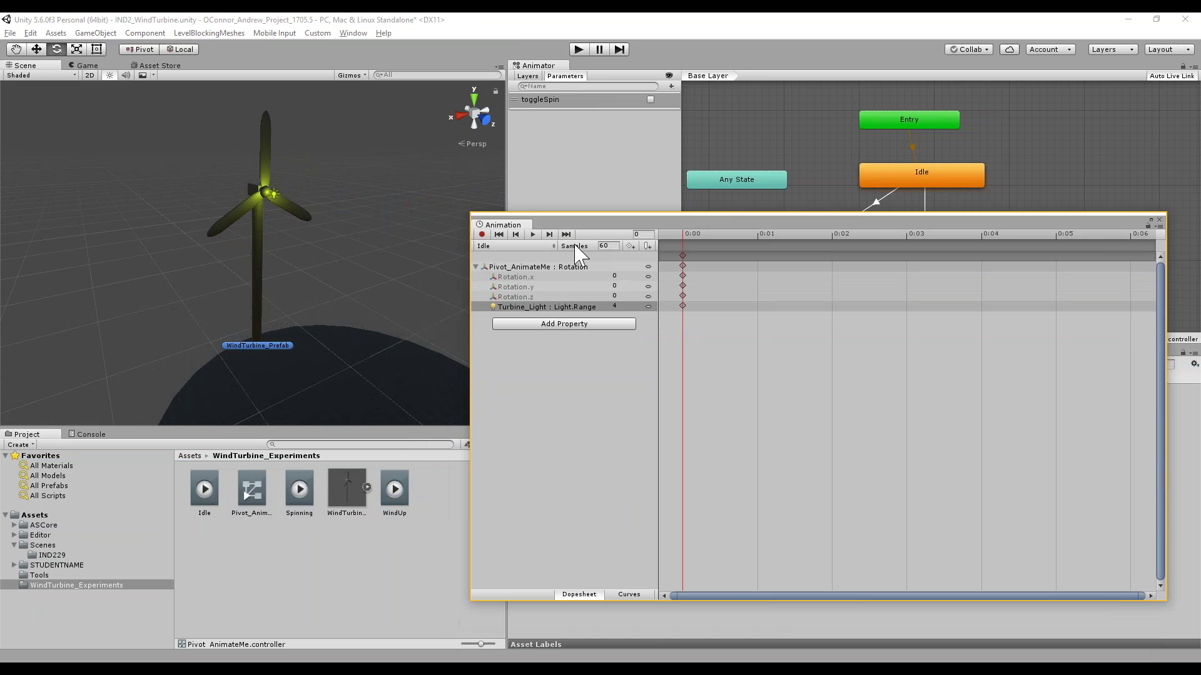
left_click(628, 595)
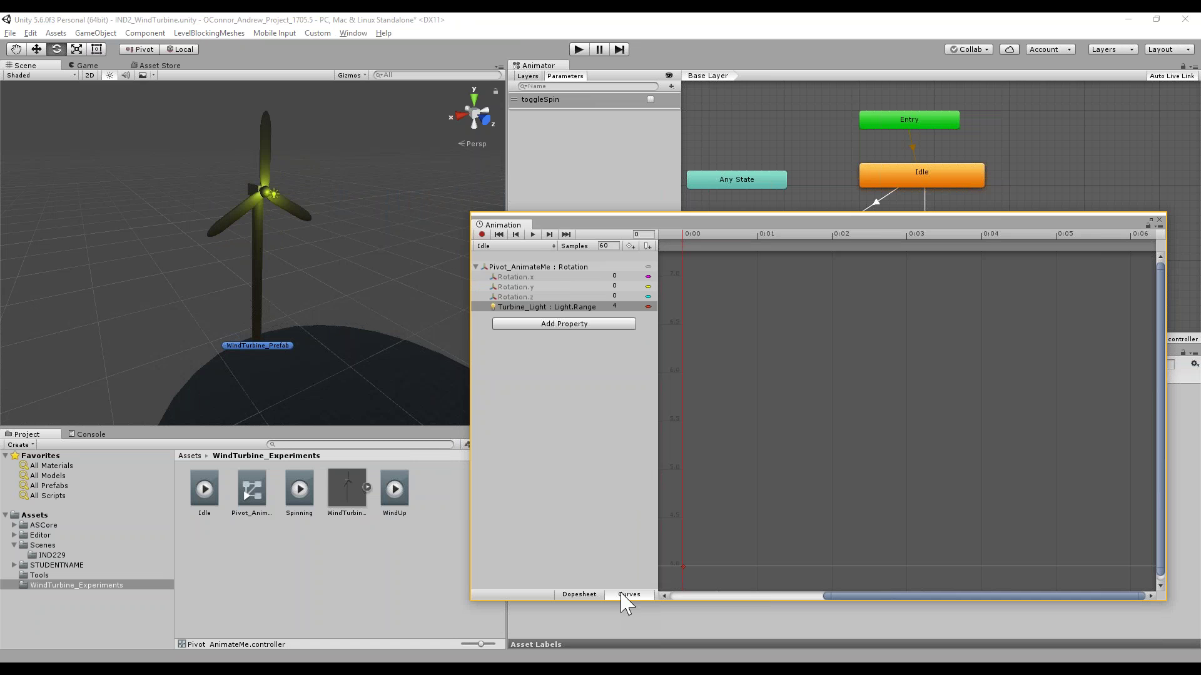
left_click(531, 236)
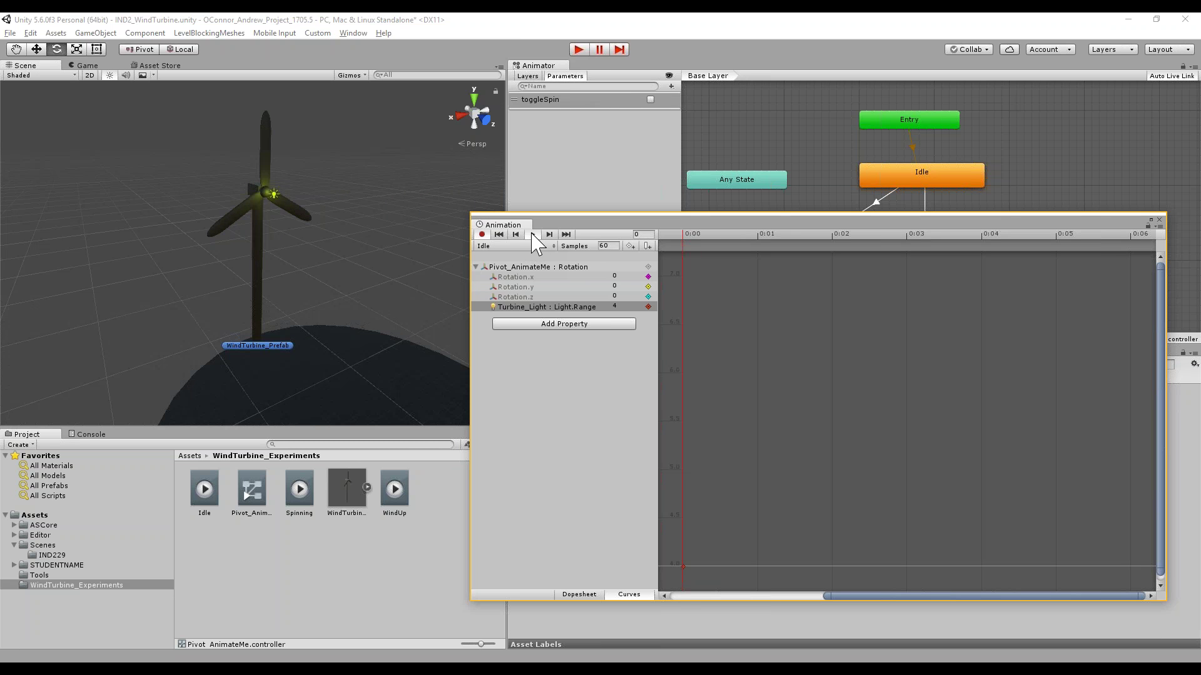
left_click(530, 246)
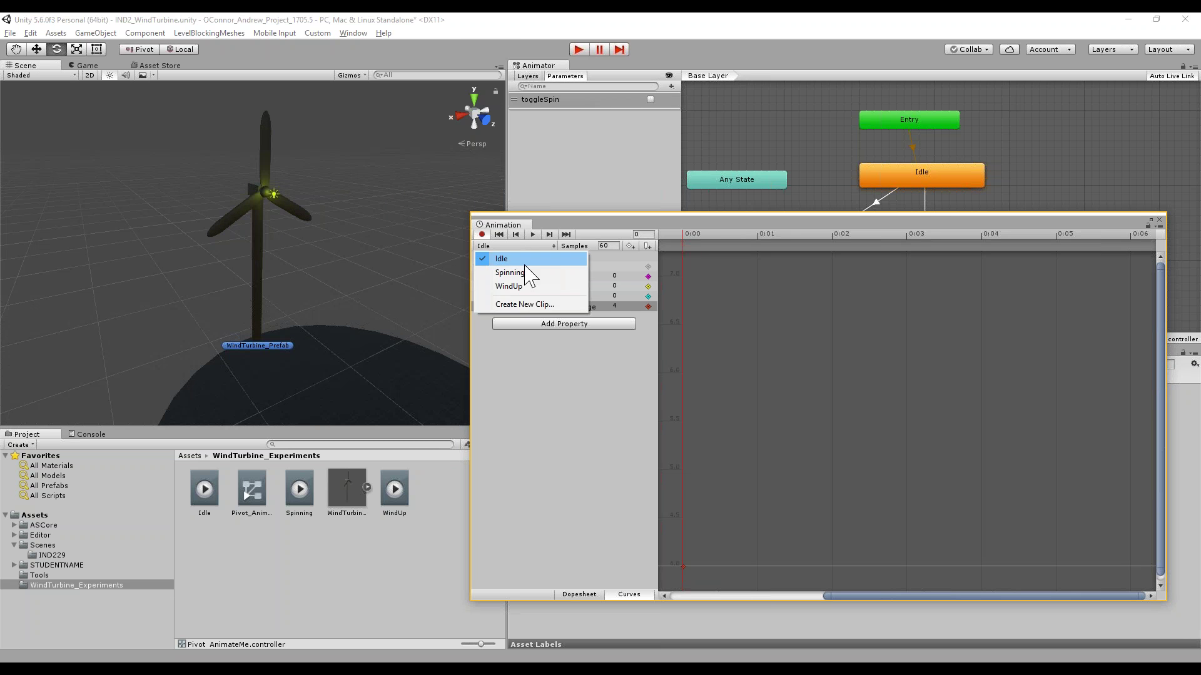
left_click(525, 289)
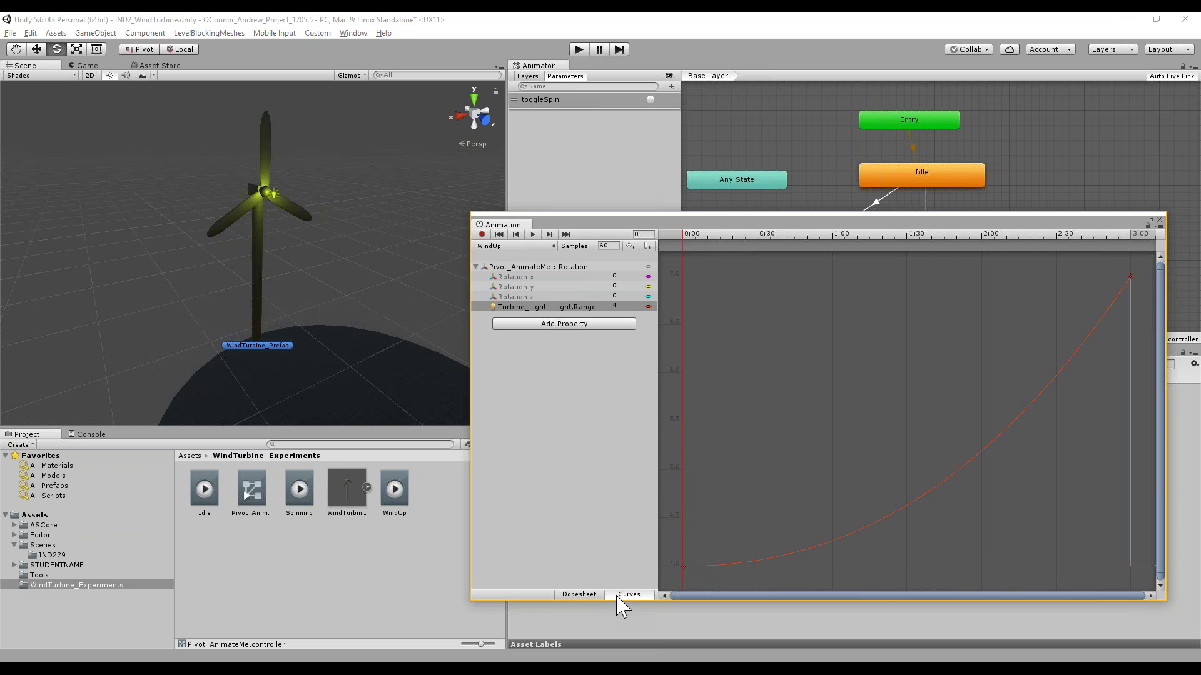
Frame the WindUp clip's Rotation.z curve and adjust the tangent of its last key for a straighter end
left_click(535, 296)
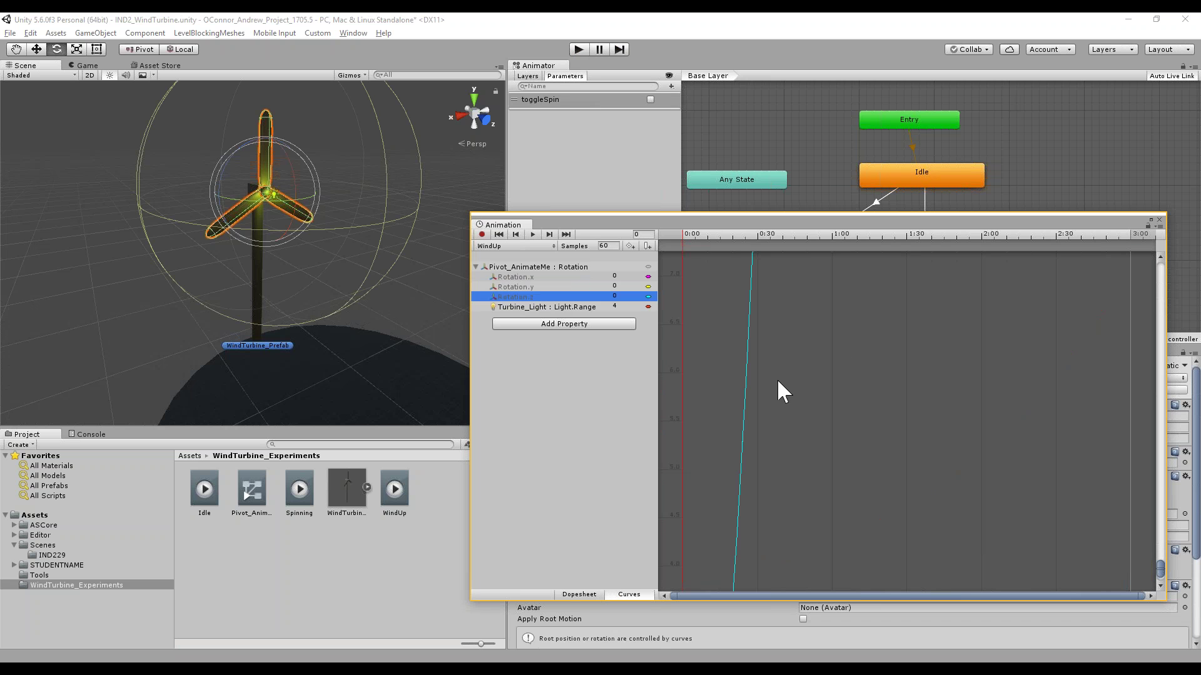
key("f")
left_click(1117, 278)
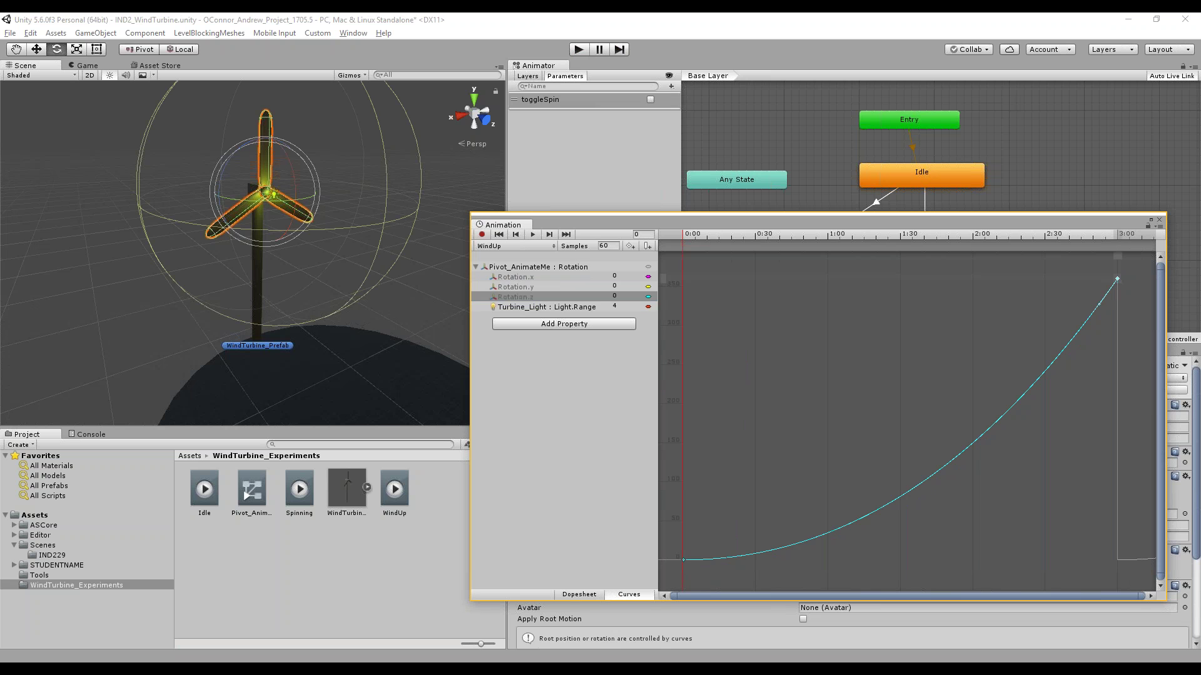
left_click_drag(1098, 304, 1091, 306)
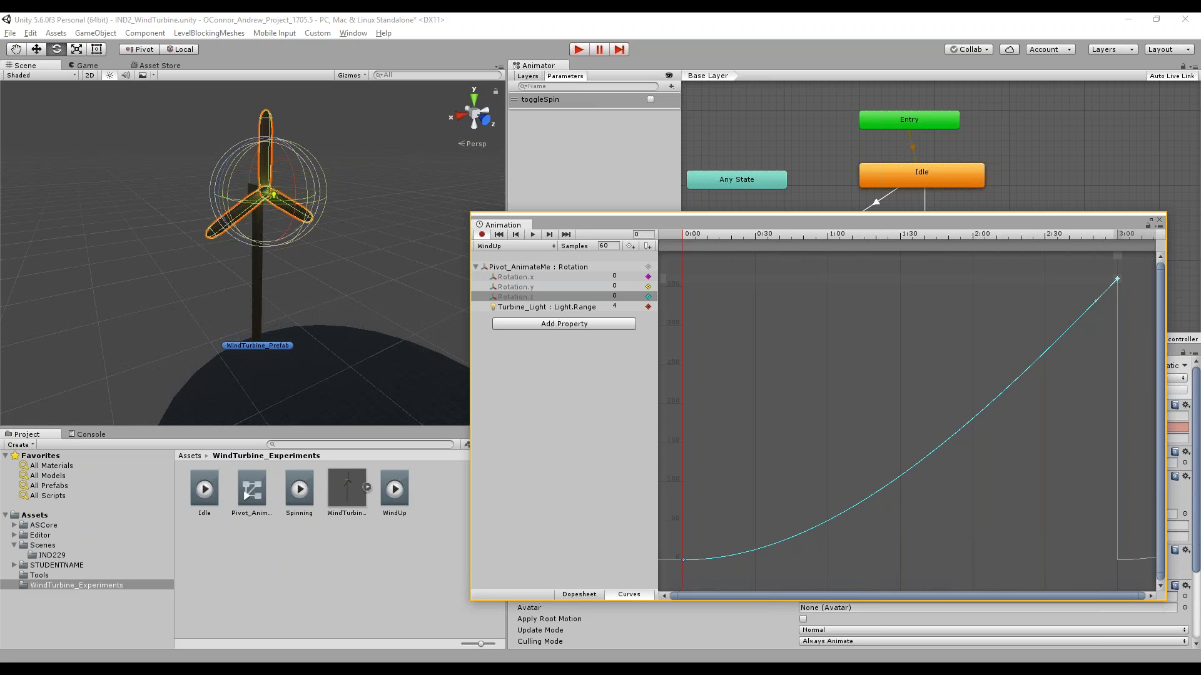
Play the scene in the Scene view, switch toggleSpin on, off and on again to test the WindUp motion, and stop playback
left_click(576, 309)
left_click_drag(776, 226, 475, 449)
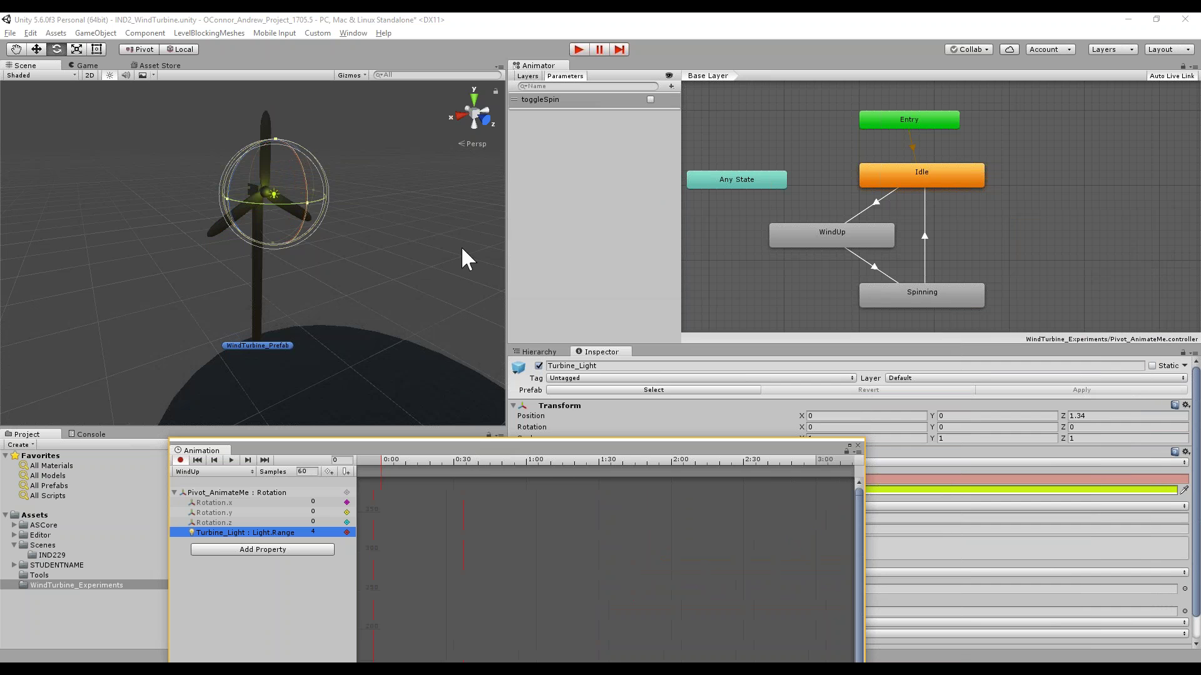
left_click(181, 461)
left_click(580, 49)
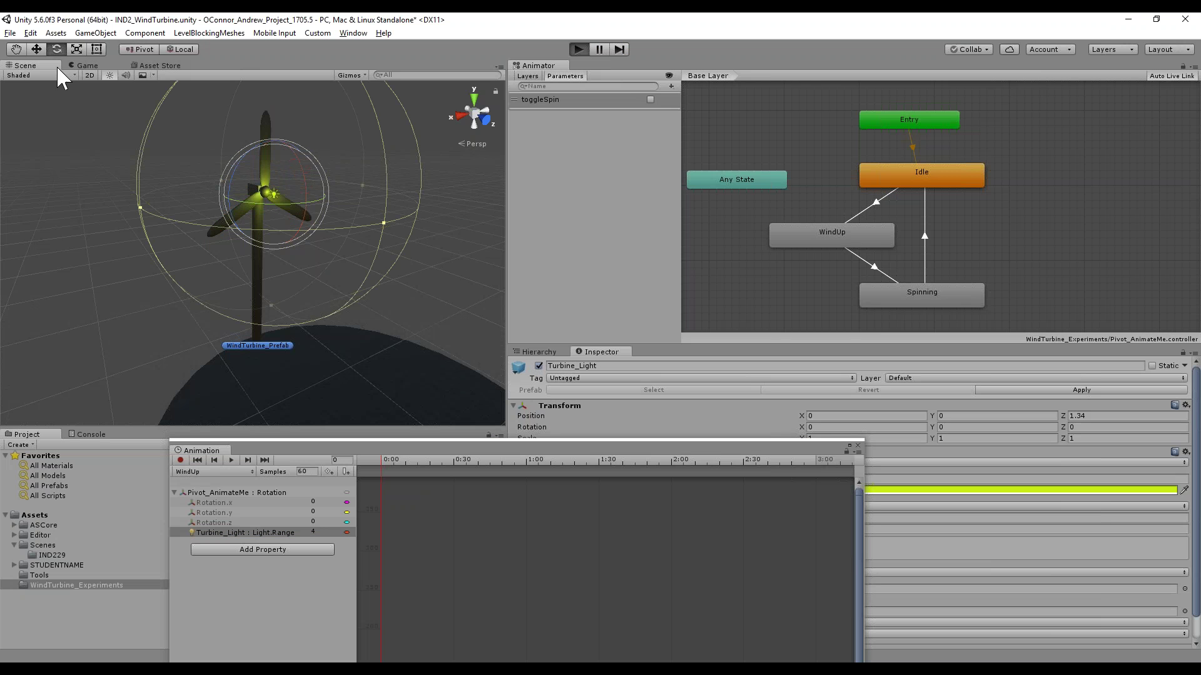
left_click(33, 65)
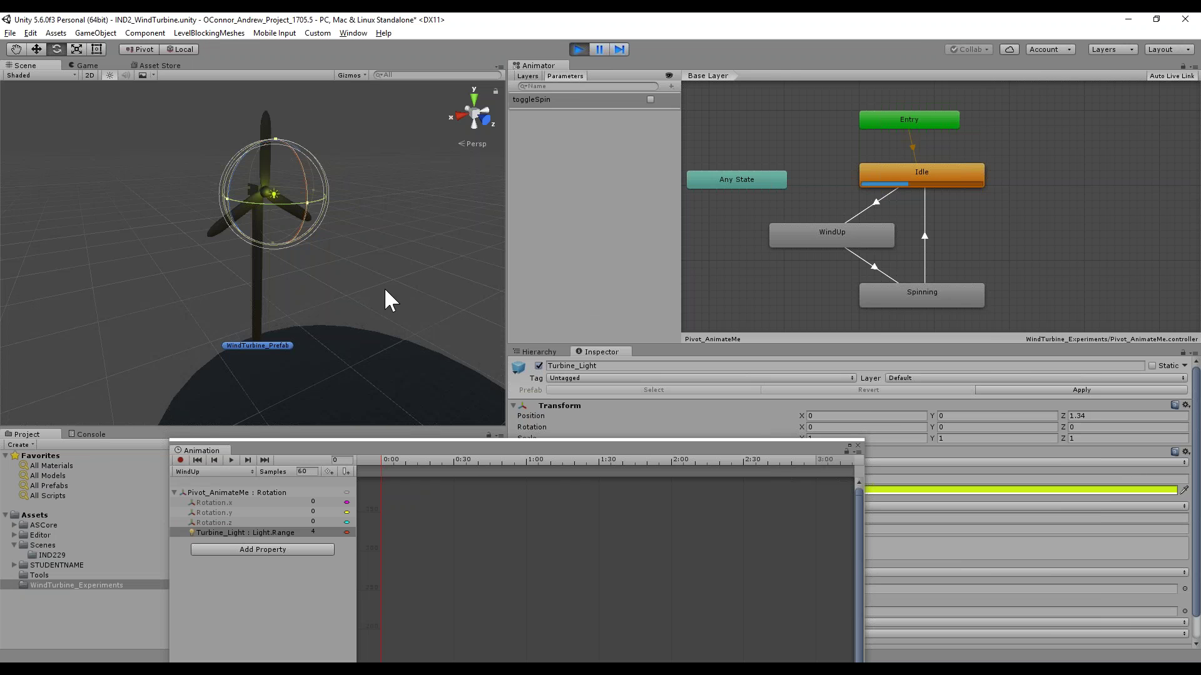
left_click(650, 99)
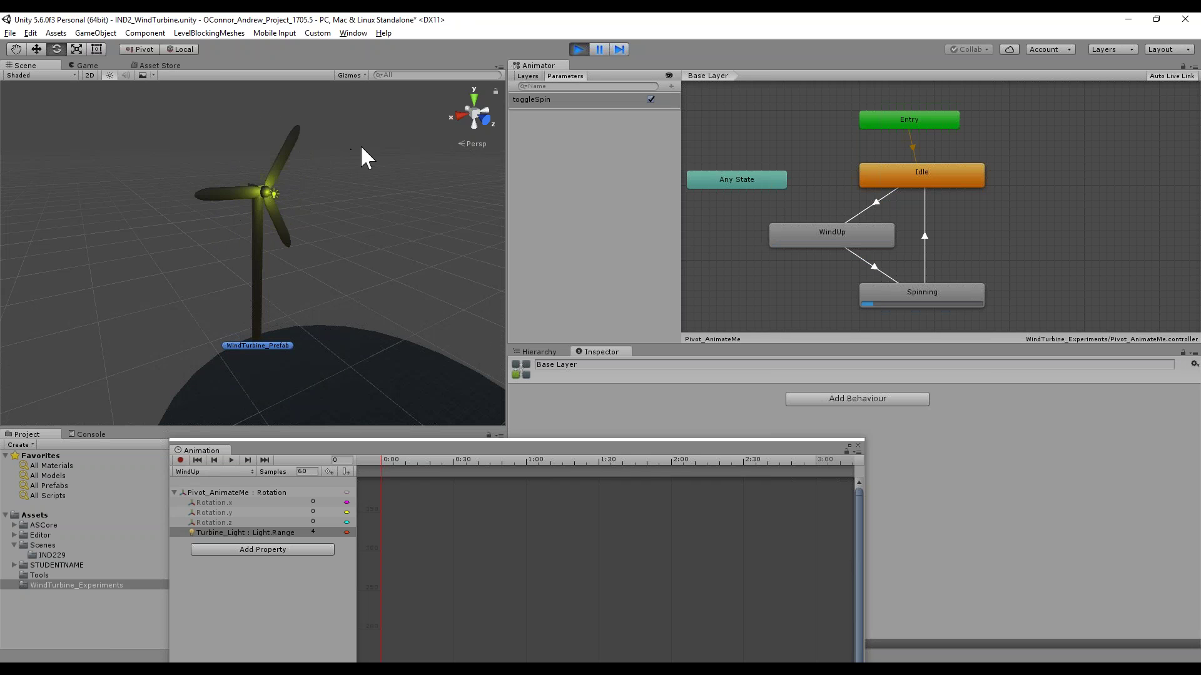
left_click(650, 98)
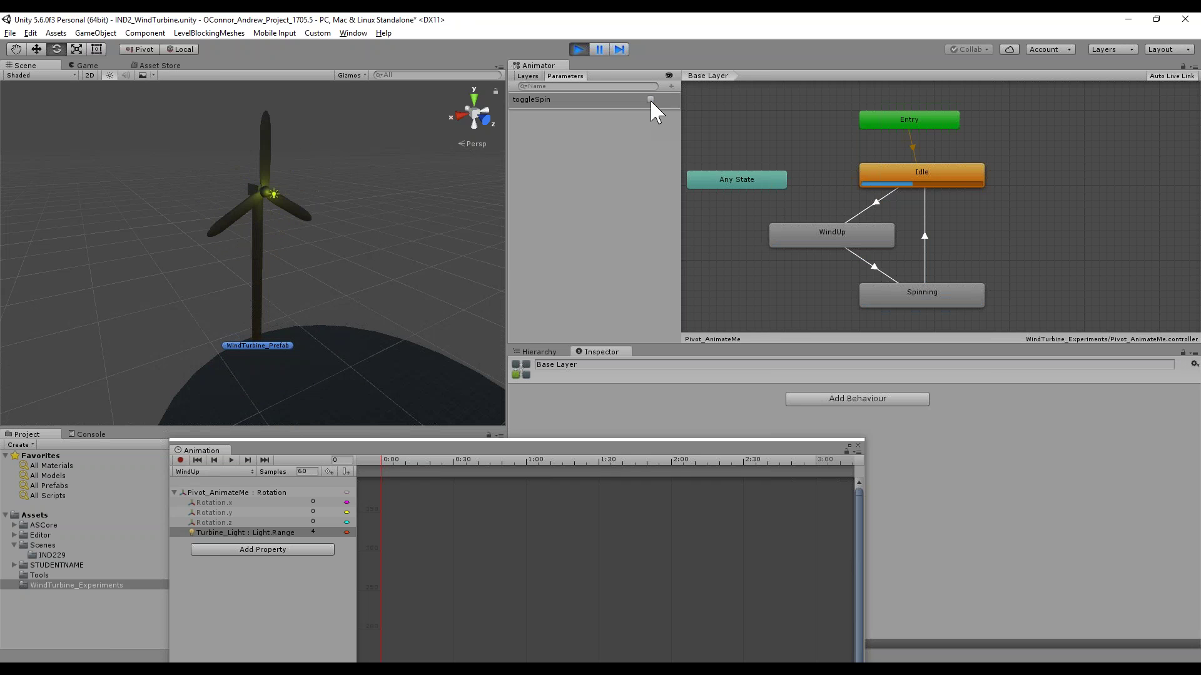
left_click(650, 99)
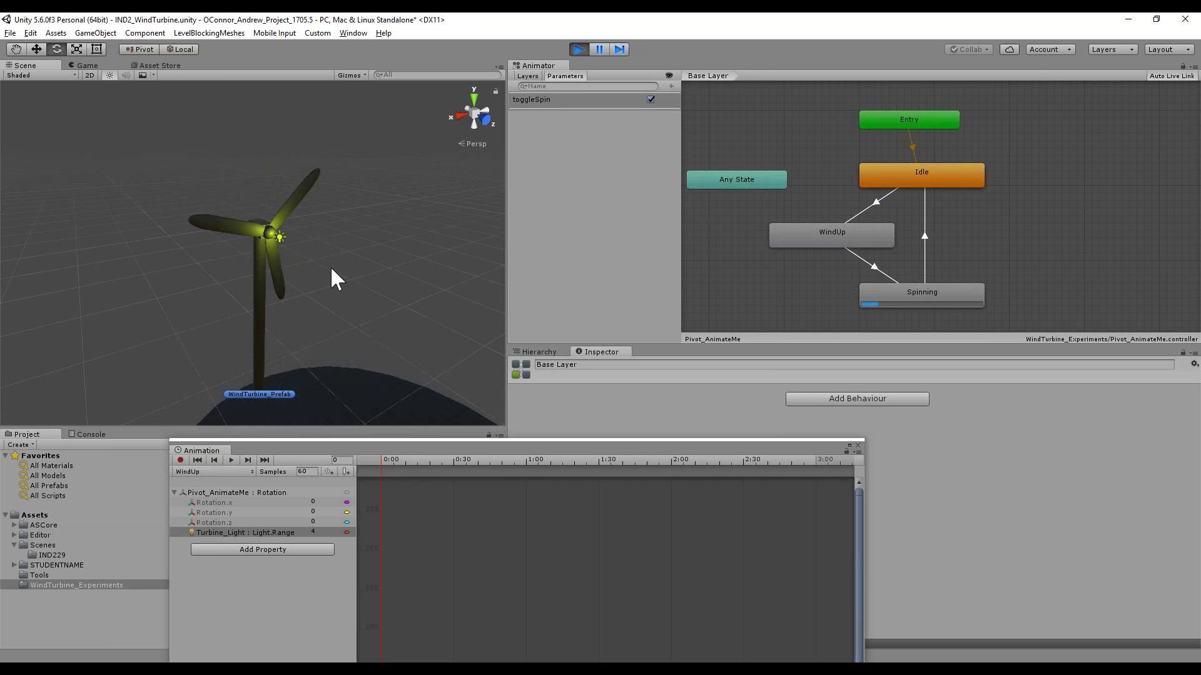
left_click(579, 49)
Show the WindUp clip's Rotation.z curve again and fine-tune the tangent of its last key at 3:00
left_click_drag(544, 452, 750, 237)
left_click(469, 606)
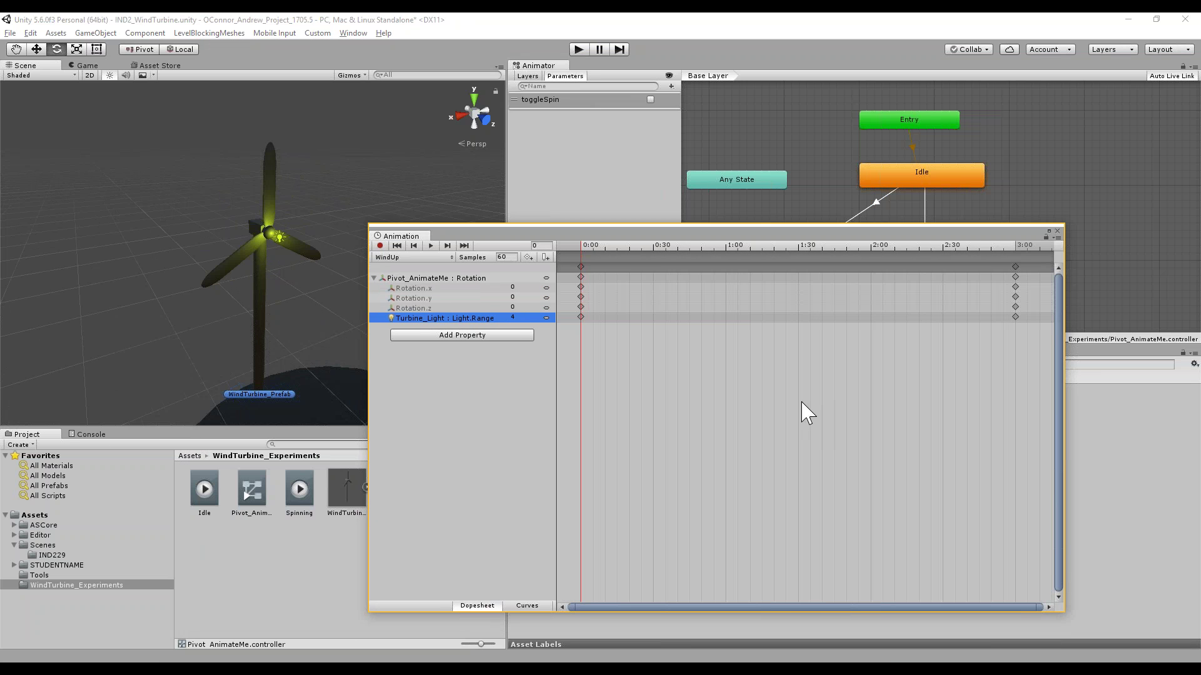
left_click(462, 309)
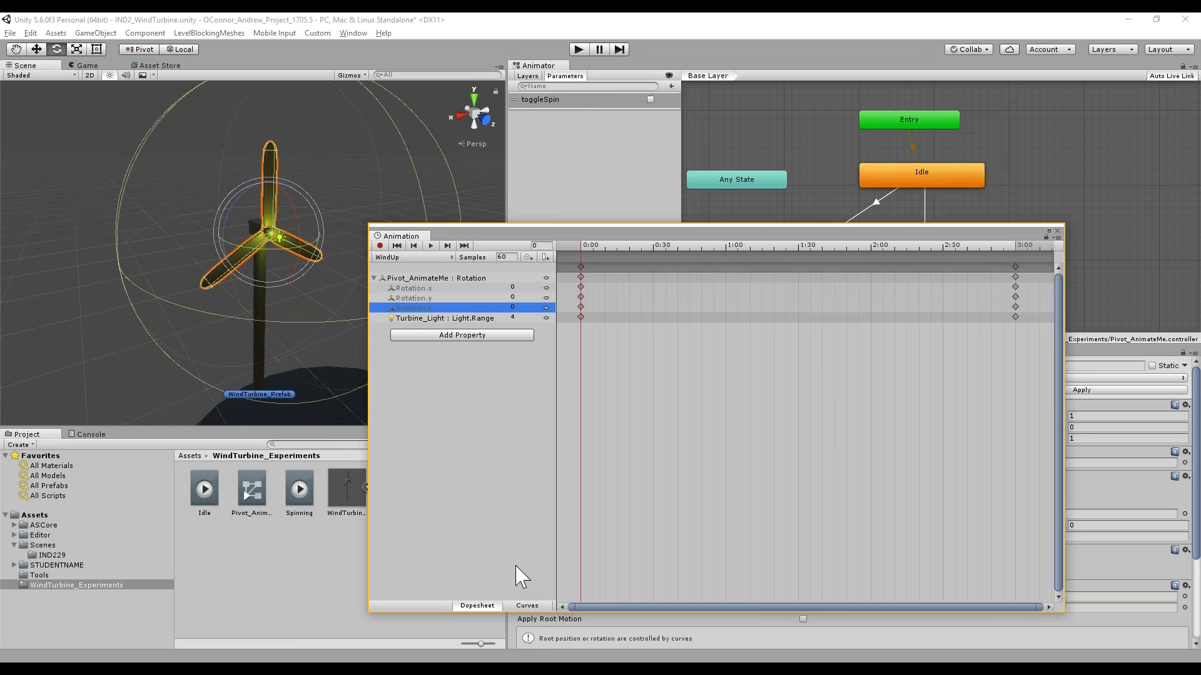
left_click(527, 606)
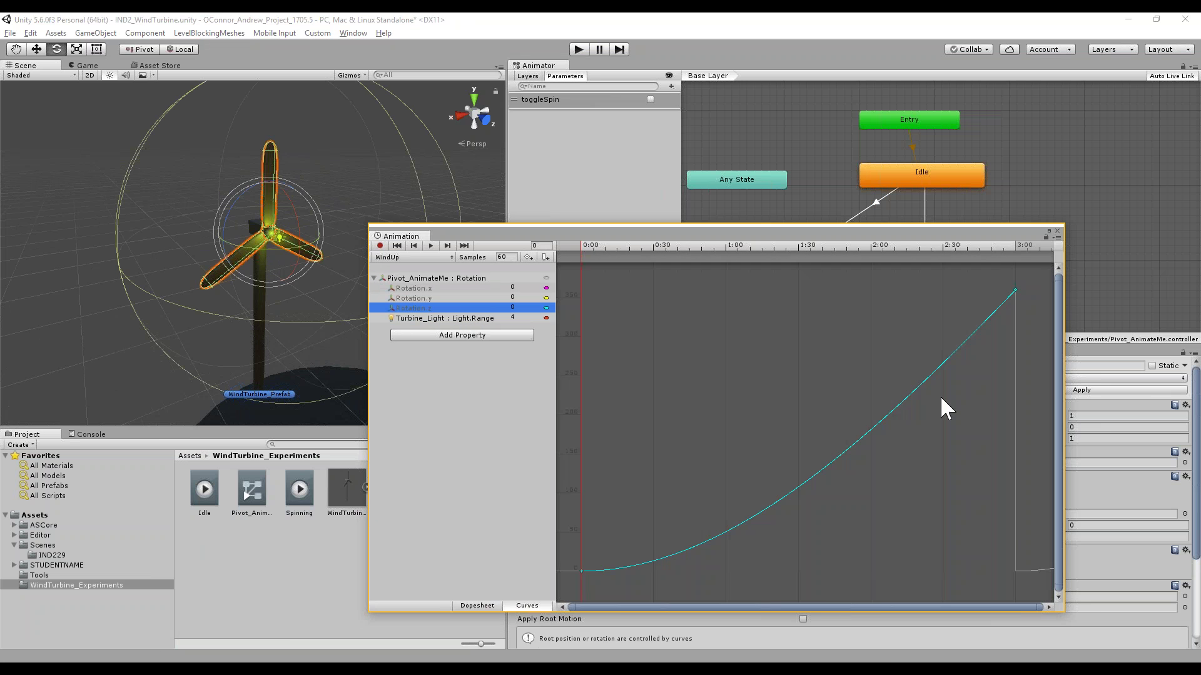
left_click(1016, 290)
key("ctrl+p")
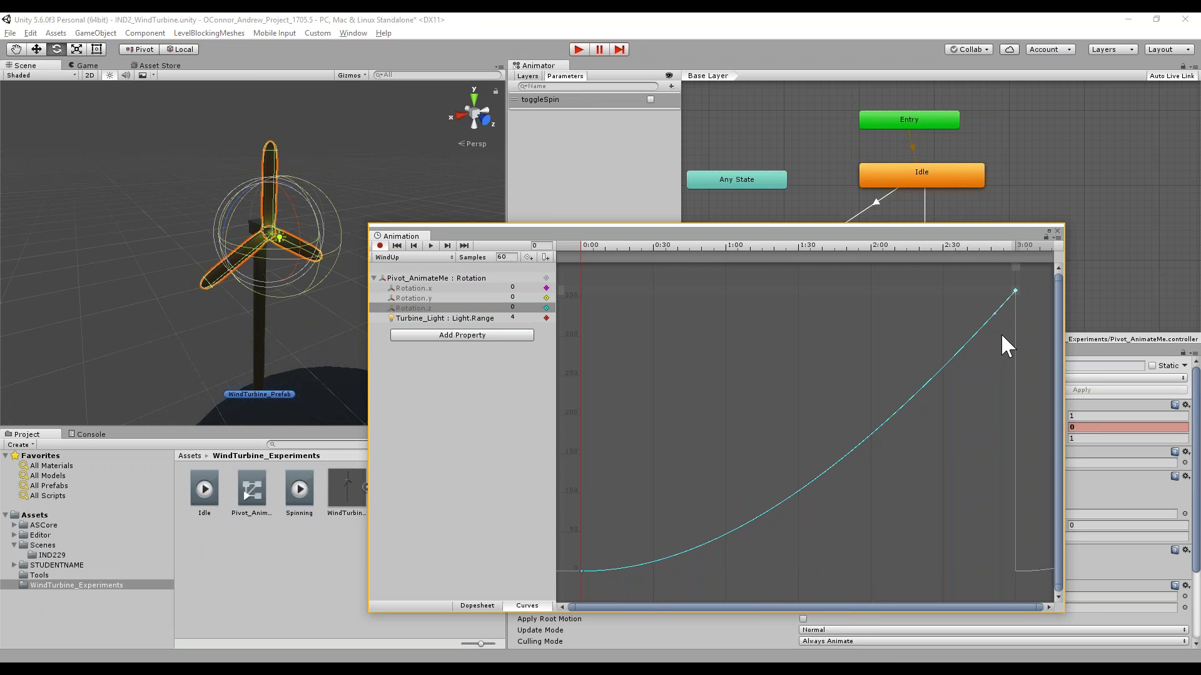
Close the Animation window, play the scene, switch toggleSpin on and off to test the refined curve, and stop playback
left_click(1057, 231)
key("ctrl+p")
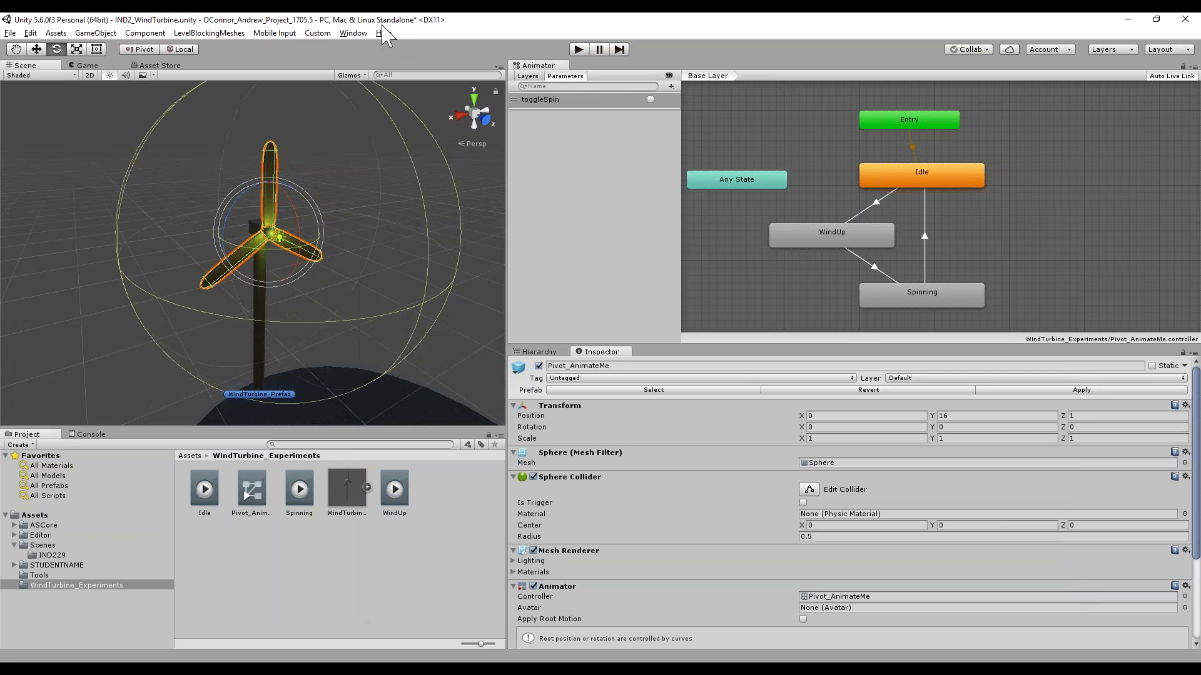
left_click(581, 50)
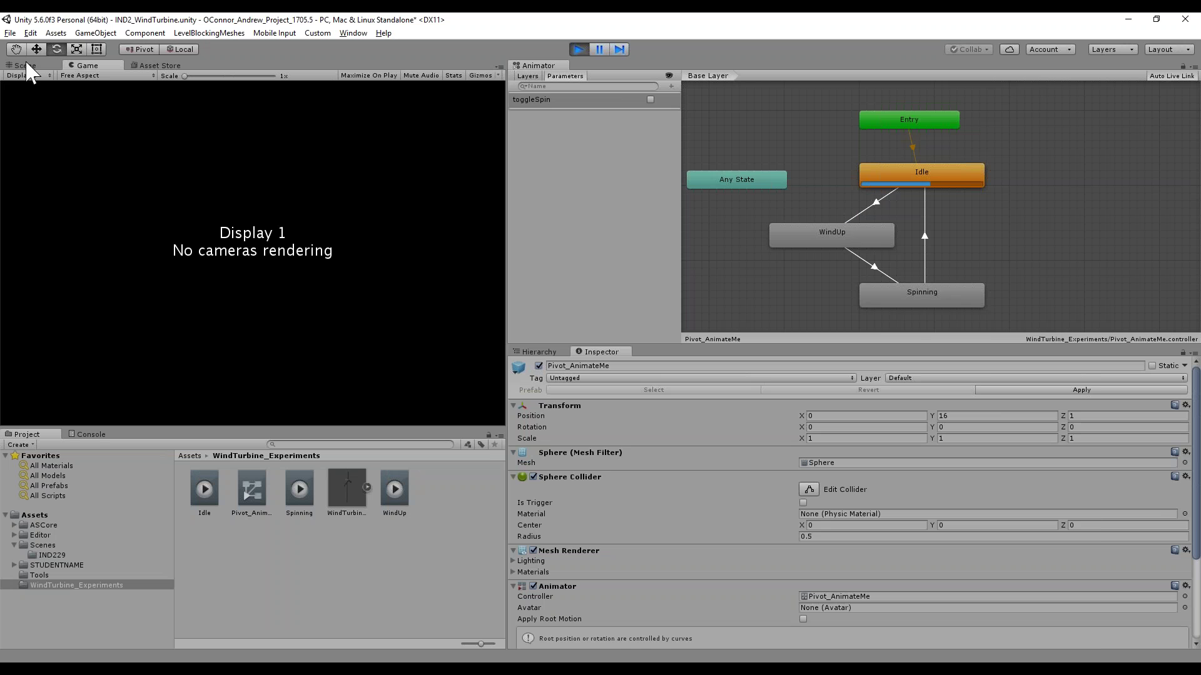
left_click(651, 99)
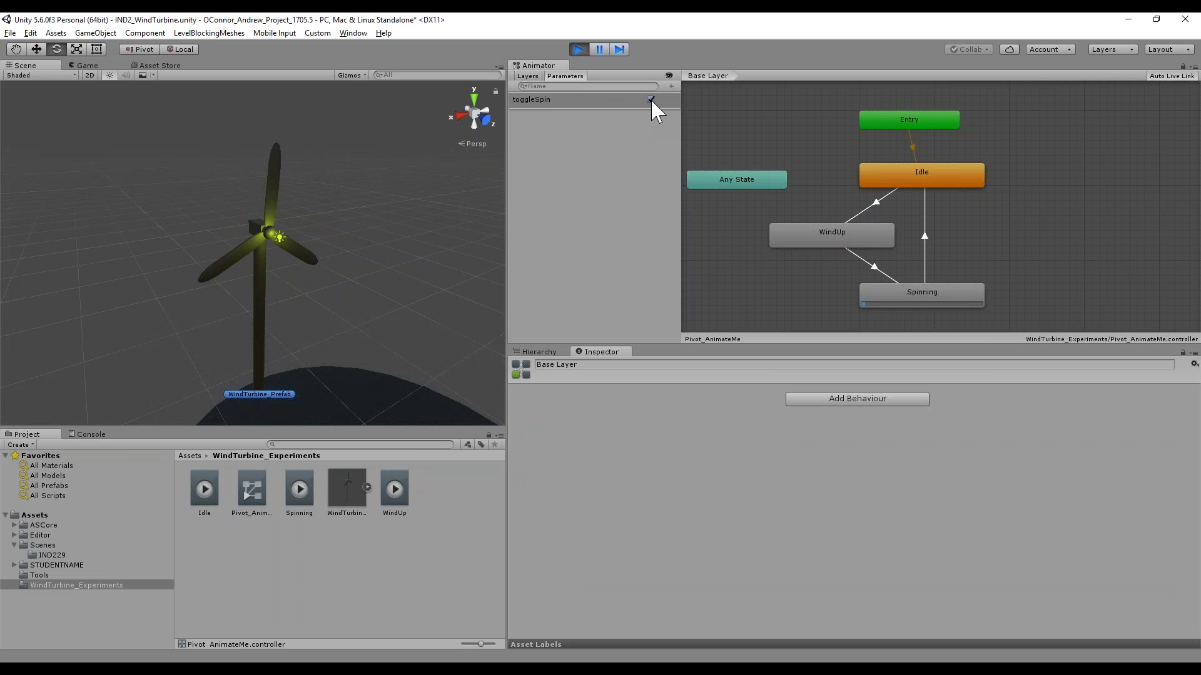
left_click(651, 100)
left_click(576, 47)
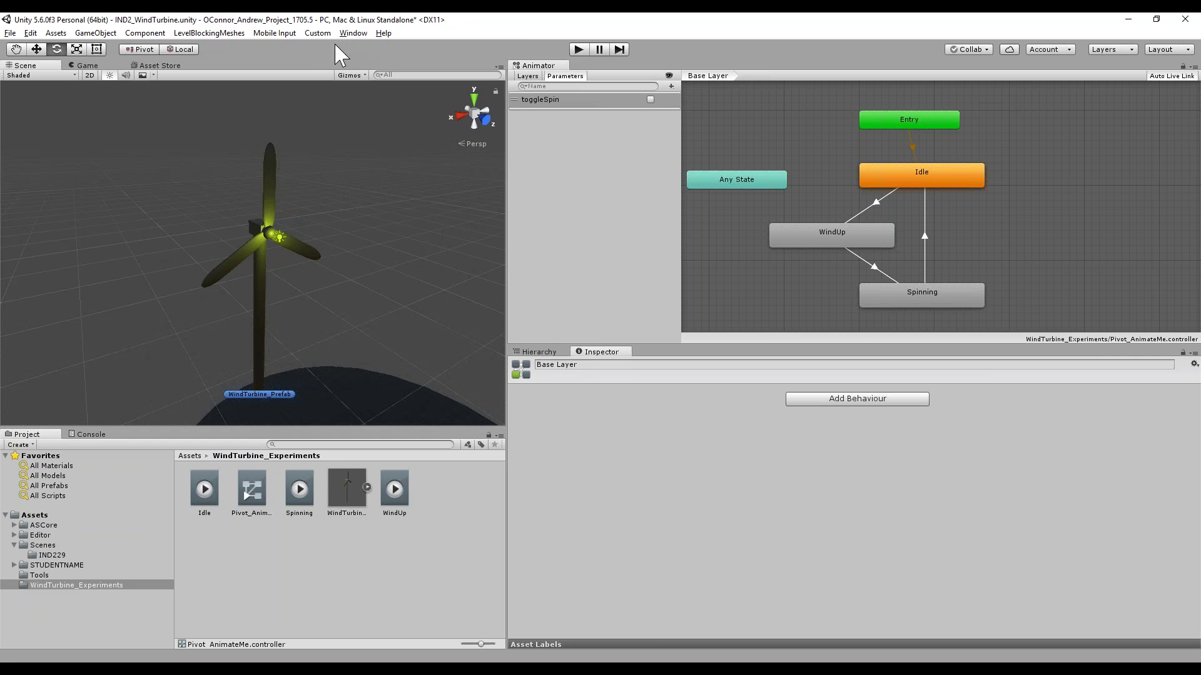
Reopen the Animation window with Pivot_AnimateMe selected so that its clips can be edited
left_click(353, 33)
left_click(400, 185)
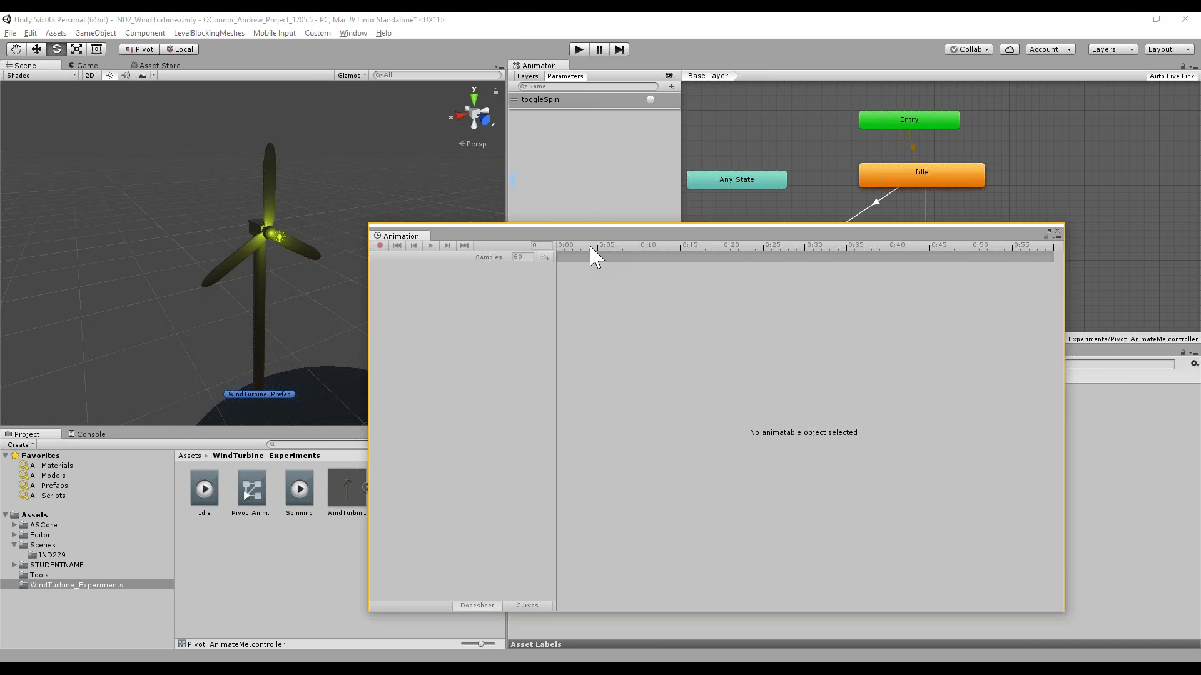
left_click_drag(523, 236, 551, 238)
left_click_drag(635, 244, 362, 474)
left_click(590, 403)
left_click_drag(523, 439, 870, 209)
In the Spinning clip, move the last keys to 1:30 and the middle light range key to about 0:45, and preview it
left_click(500, 235)
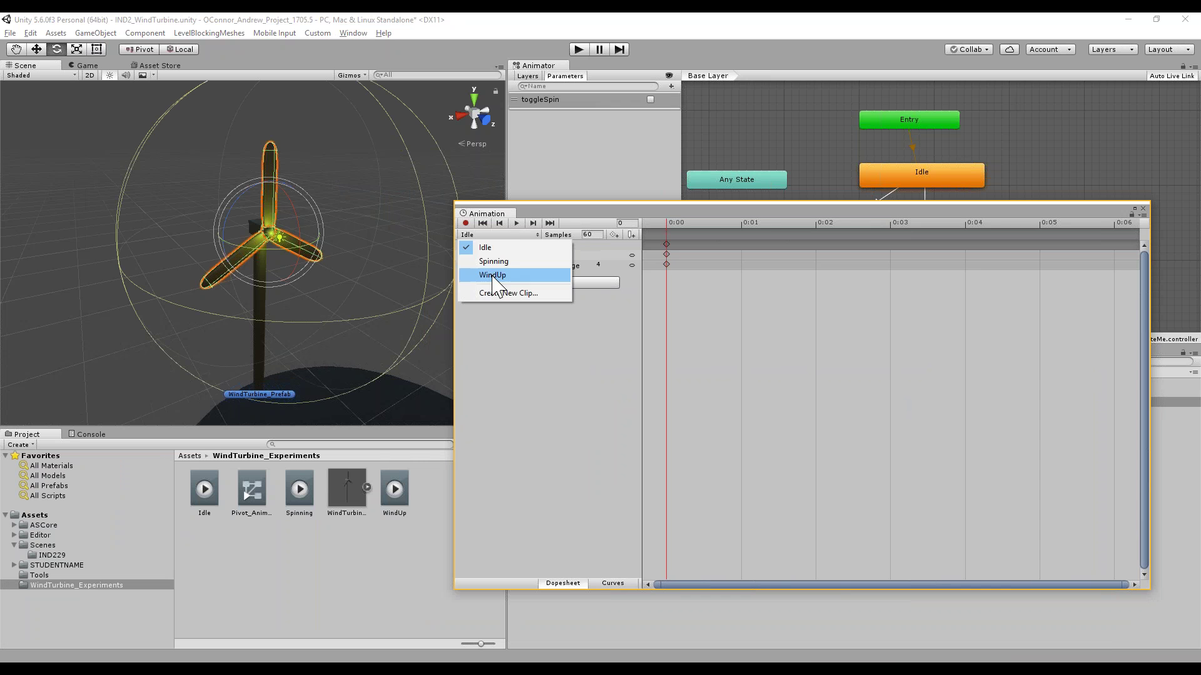
left_click(494, 261)
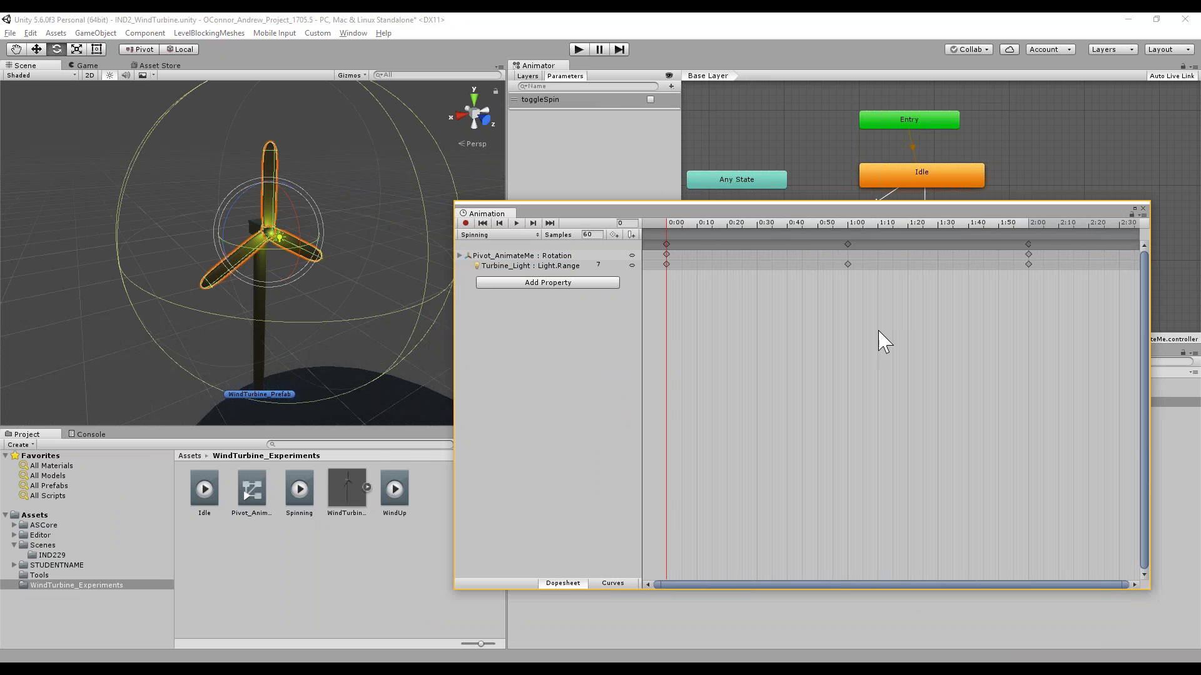
scroll(1104, 331, "down", 1)
left_click_drag(978, 244, 900, 244)
left_click_drag(822, 245, 785, 242)
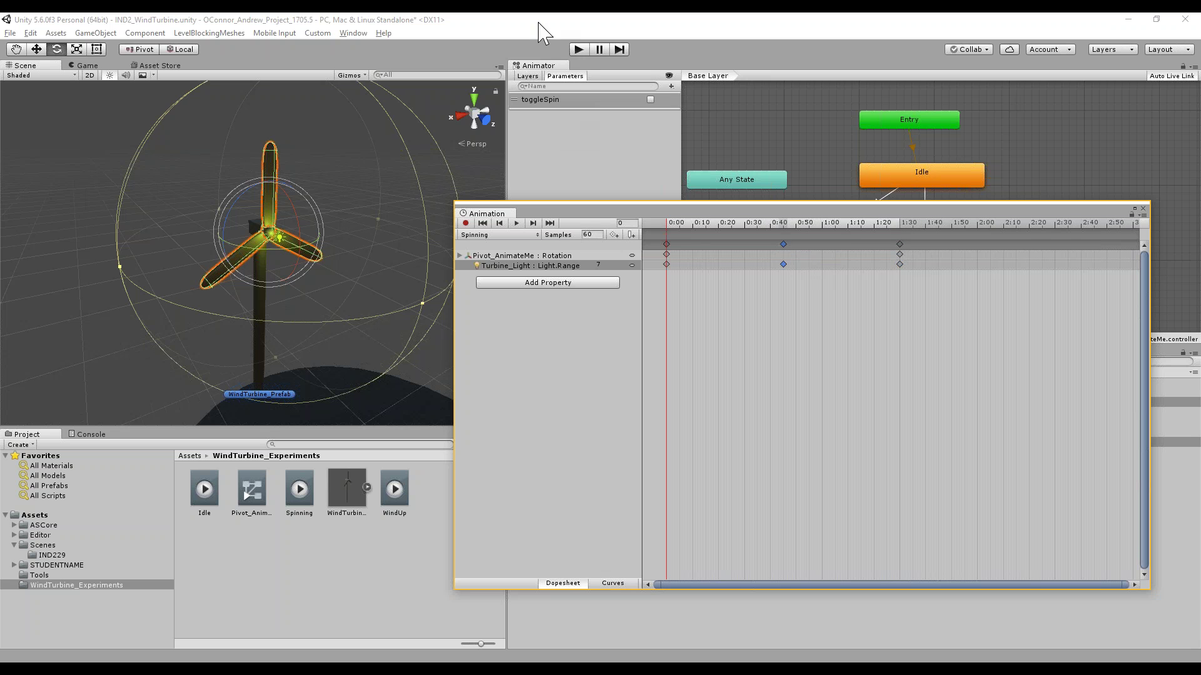
left_click(516, 223)
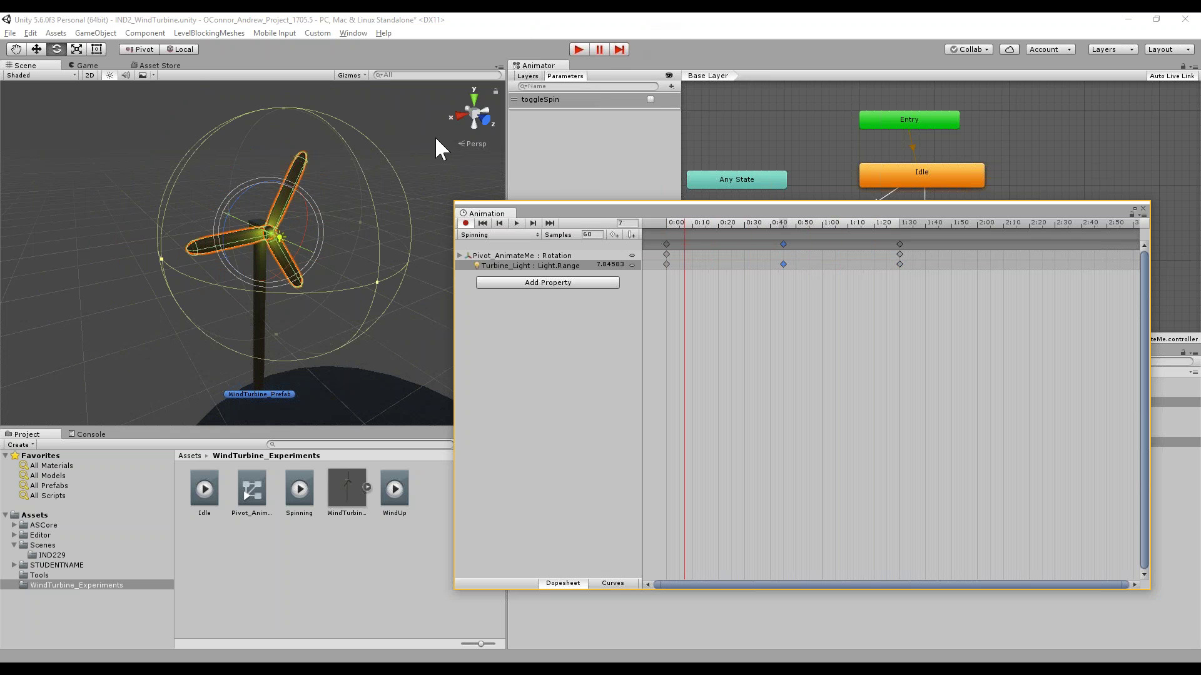
Close the Animation window, play the scene, switch toggleSpin on and off to test the shortened Spinning clip, and stop playback
left_click(1144, 209)
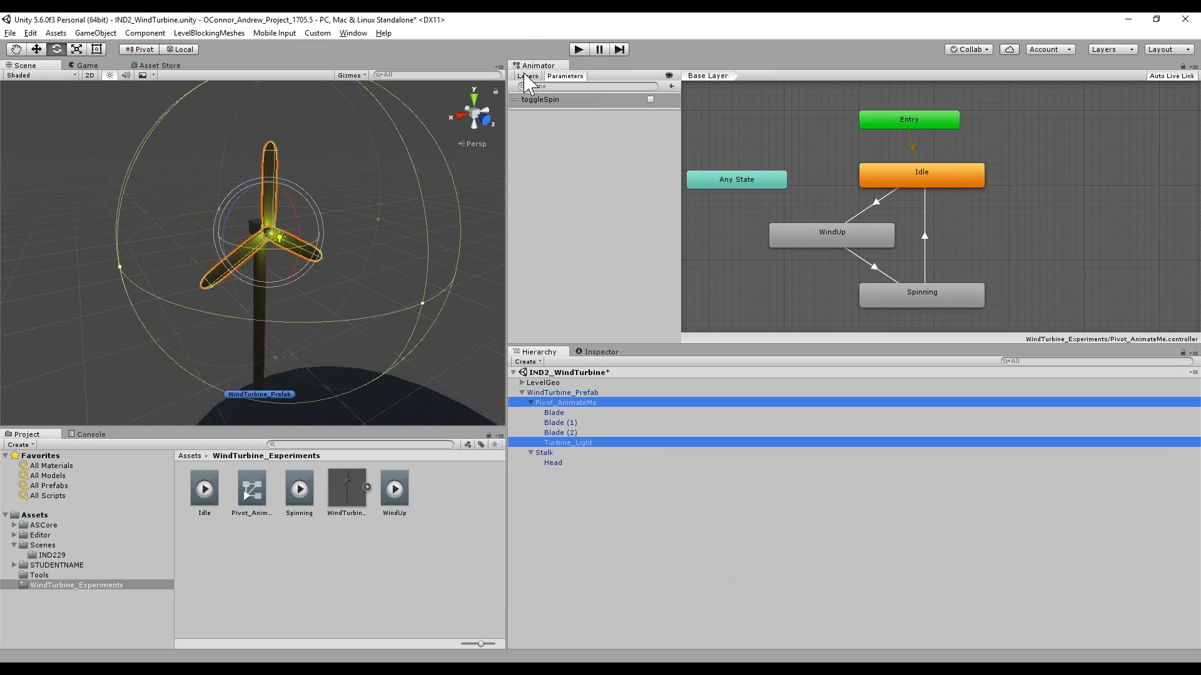
left_click(579, 49)
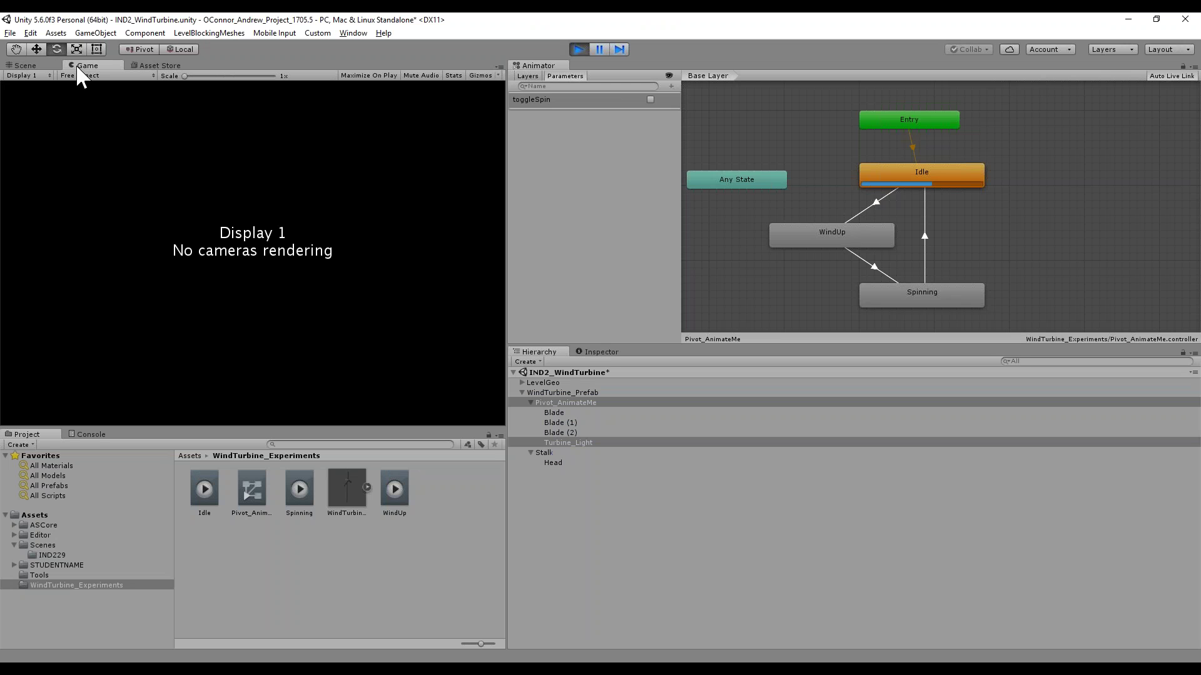
left_click(37, 66)
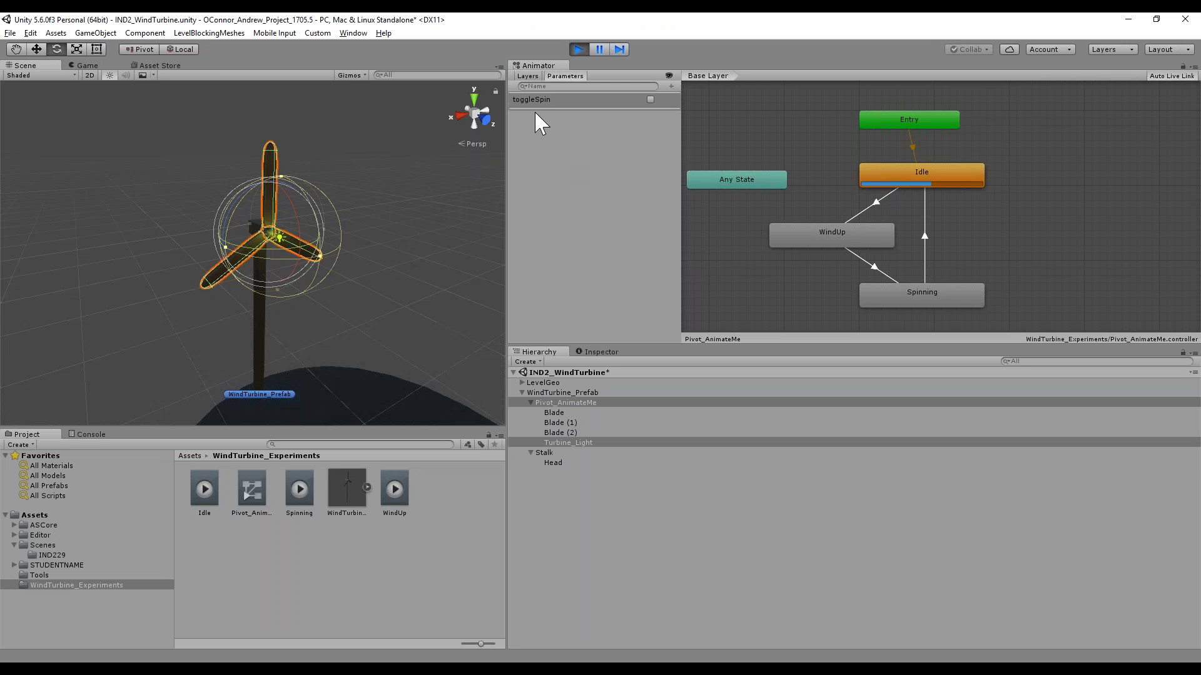
left_click(650, 100)
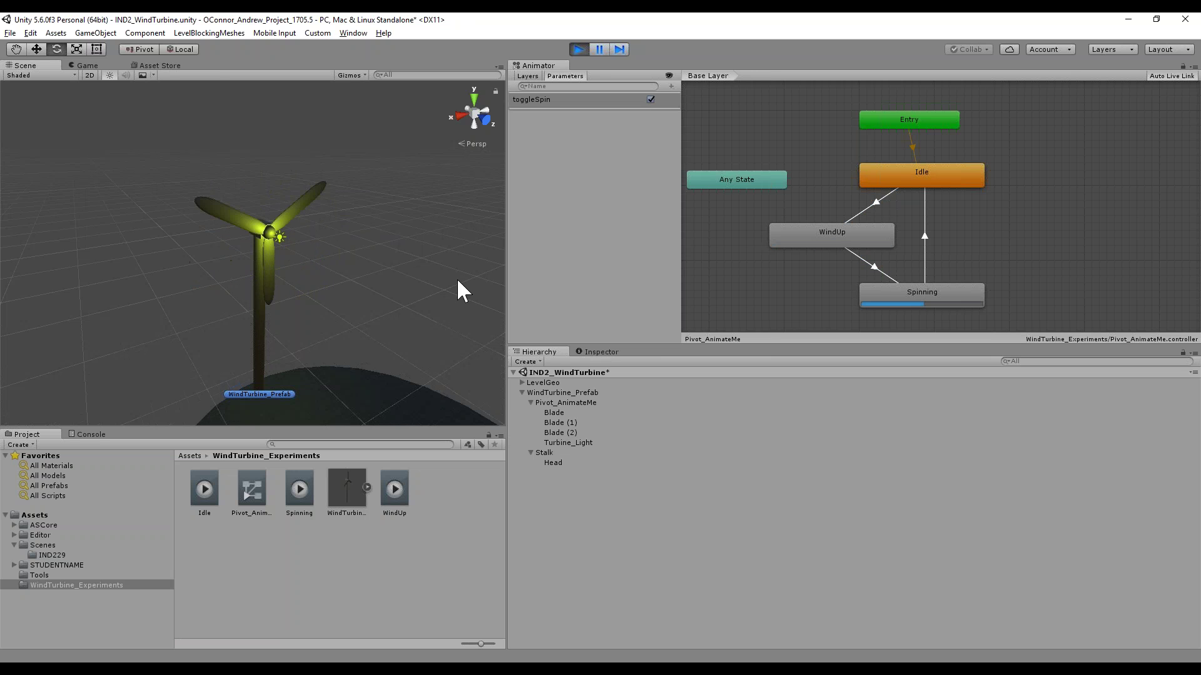
left_click(650, 99)
left_click(578, 50)
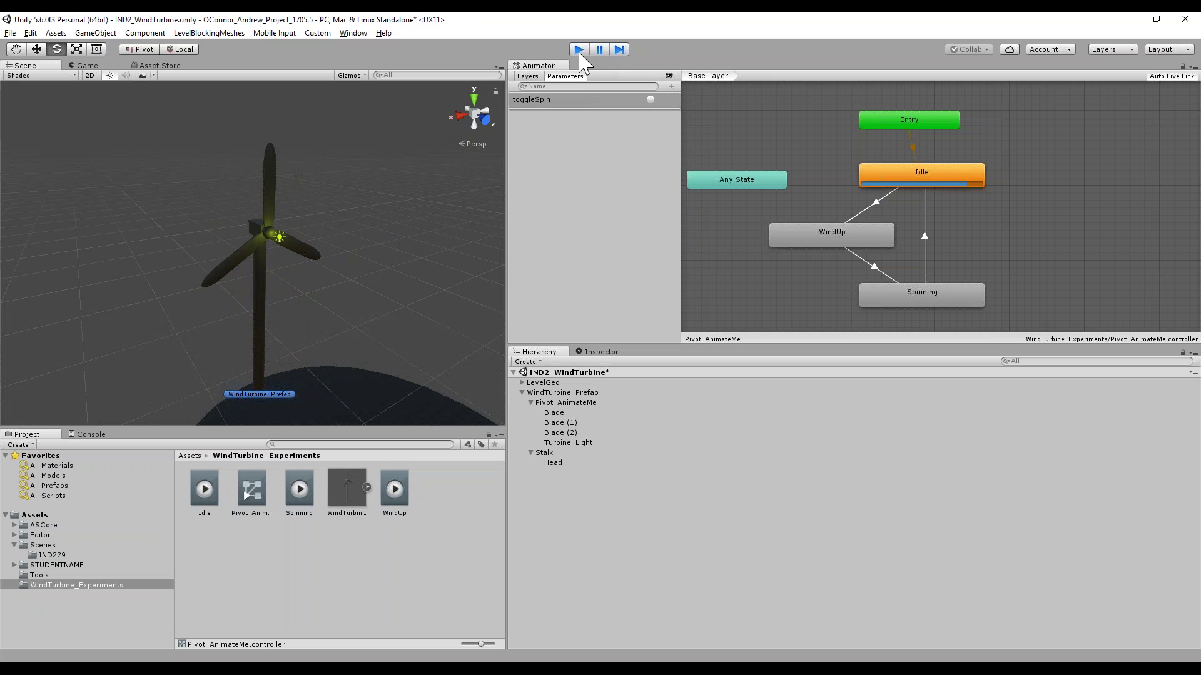
Select the turbine's root object WindTurbine_Prefab and apply its changes to the prefab
left_click(13, 34)
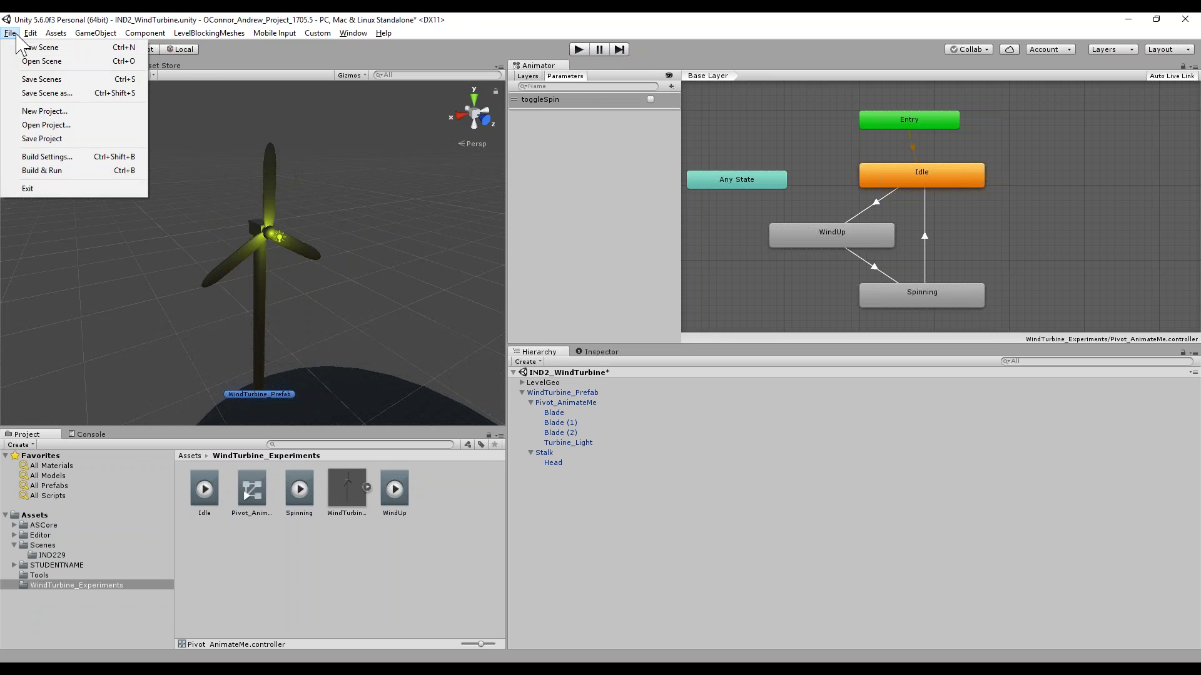
left_click(324, 195)
left_click_drag(324, 195, 341, 270, "alt")
key("e")
left_click(871, 393)
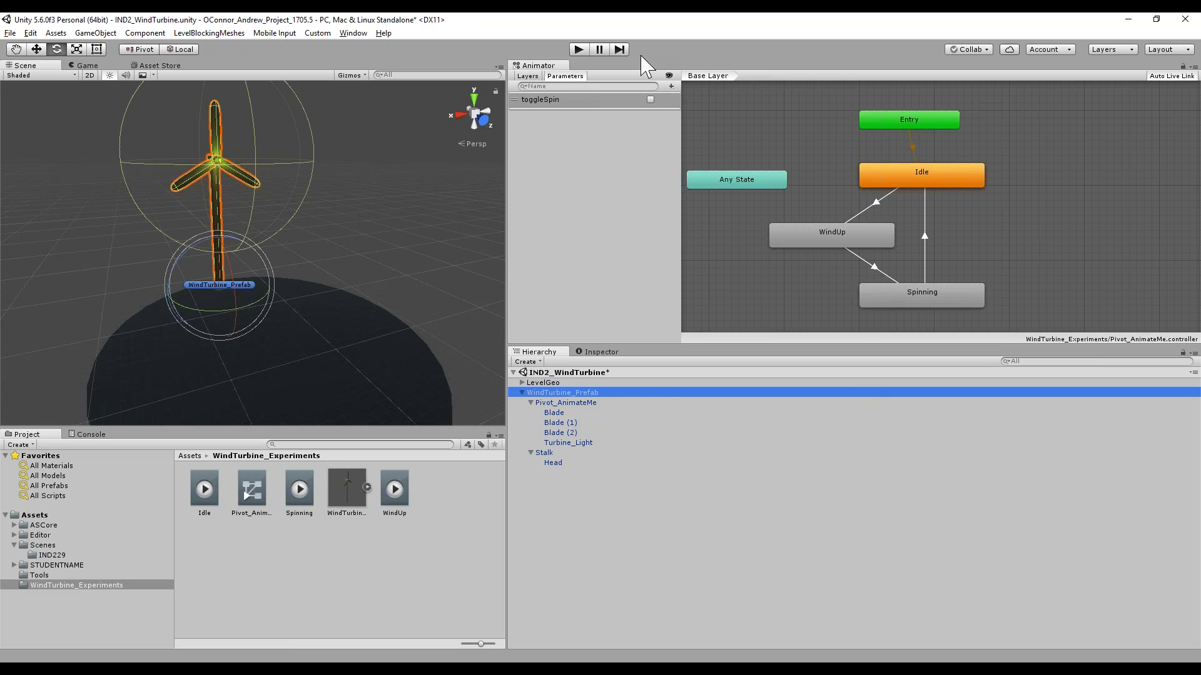
left_click(602, 353)
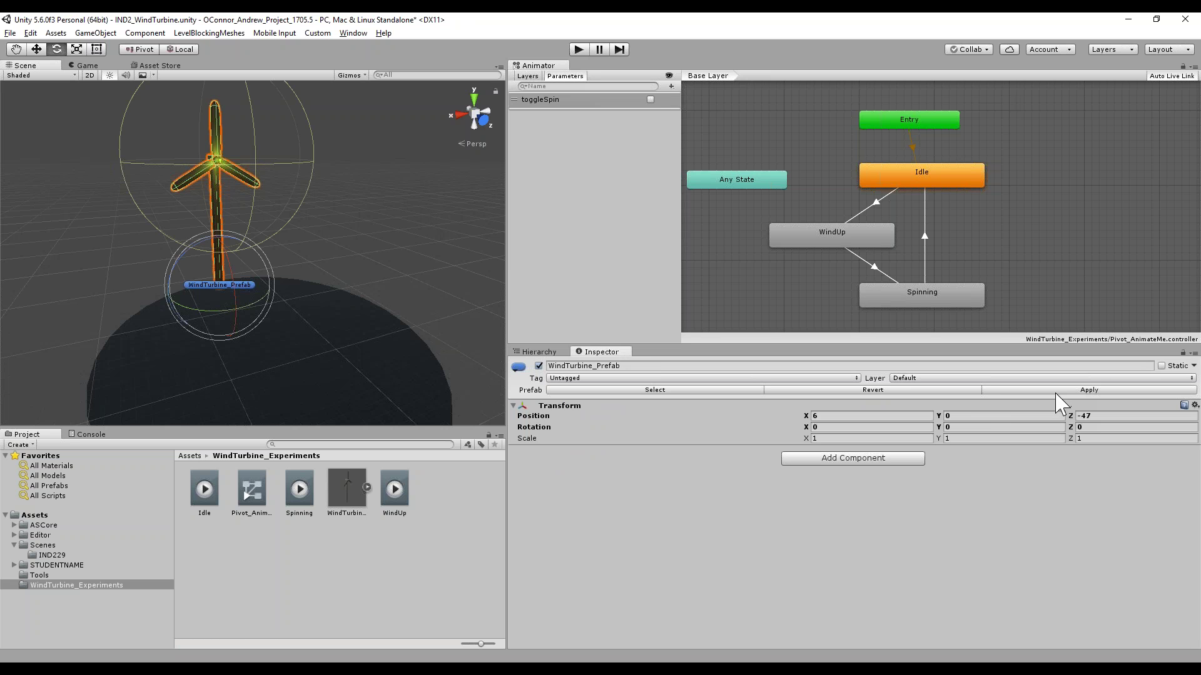
left_click(1053, 391)
Place two more WindTurbine_Prefab instances around the round platform and rotate both to face outward on opposite sides
left_click_drag(185, 241, 288, 313, "alt")
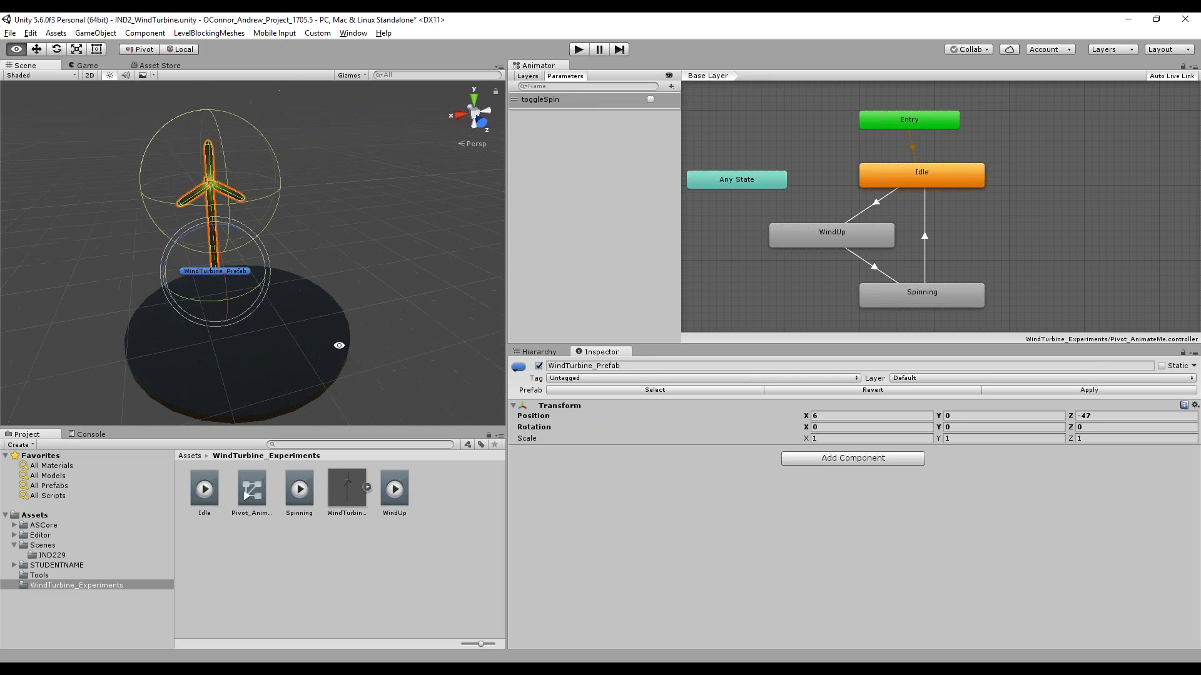
left_click_drag(346, 490, 476, 310)
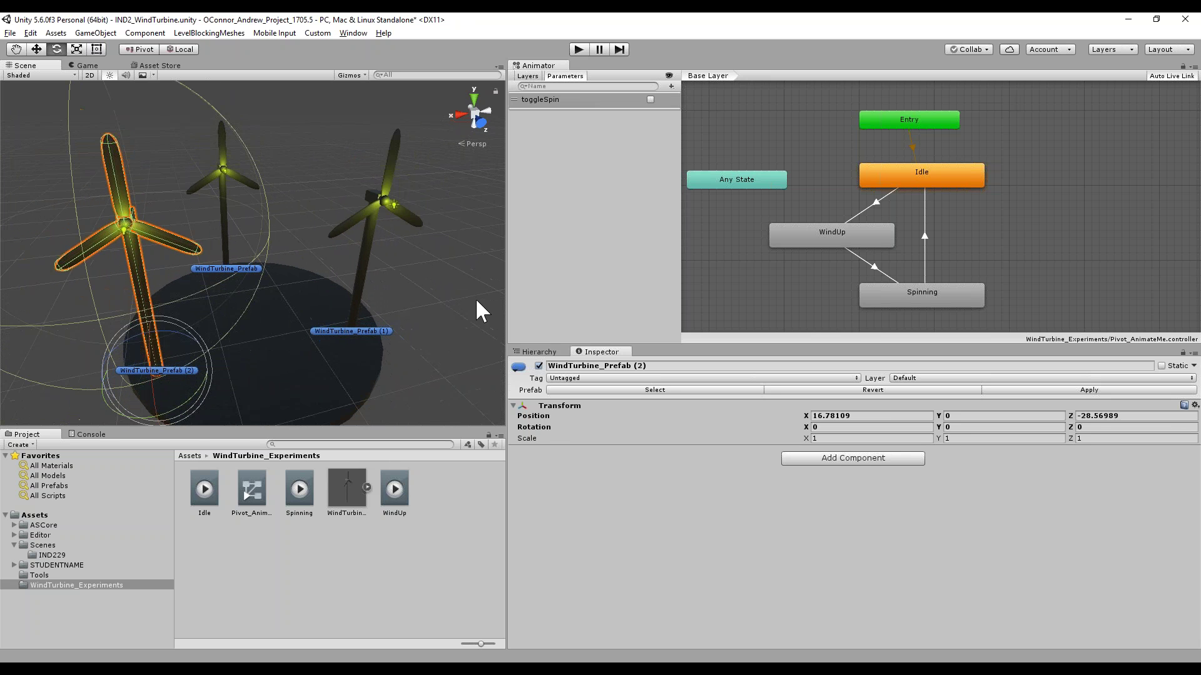
left_click(540, 352)
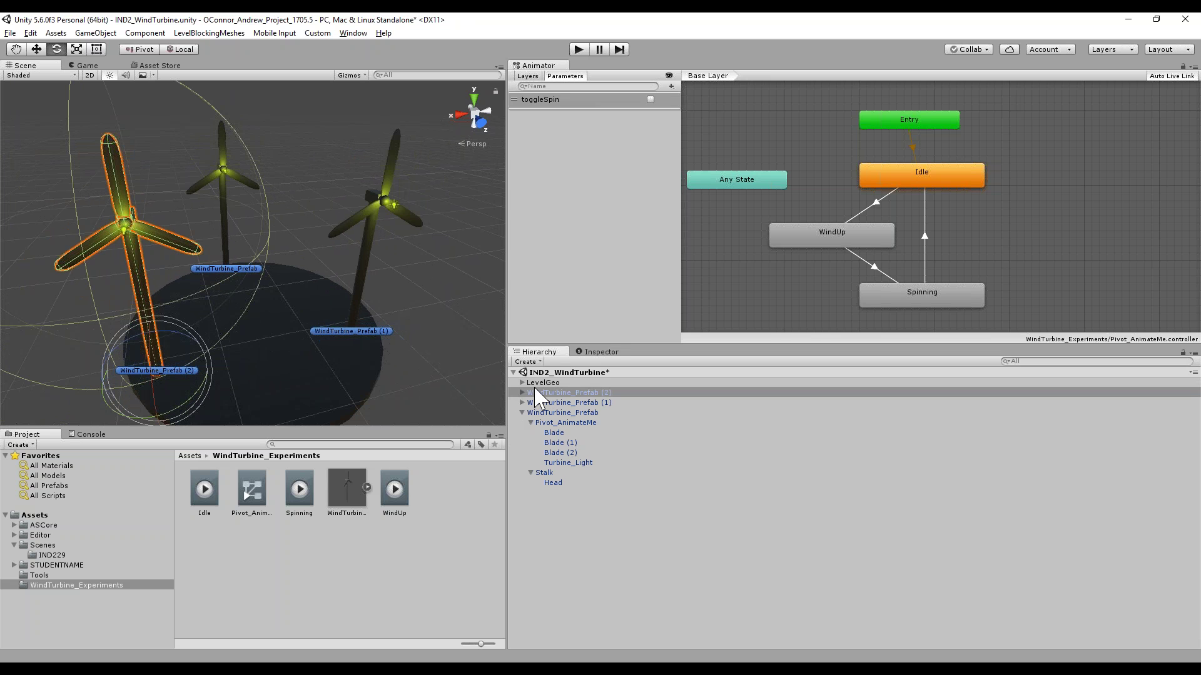
left_click(563, 394)
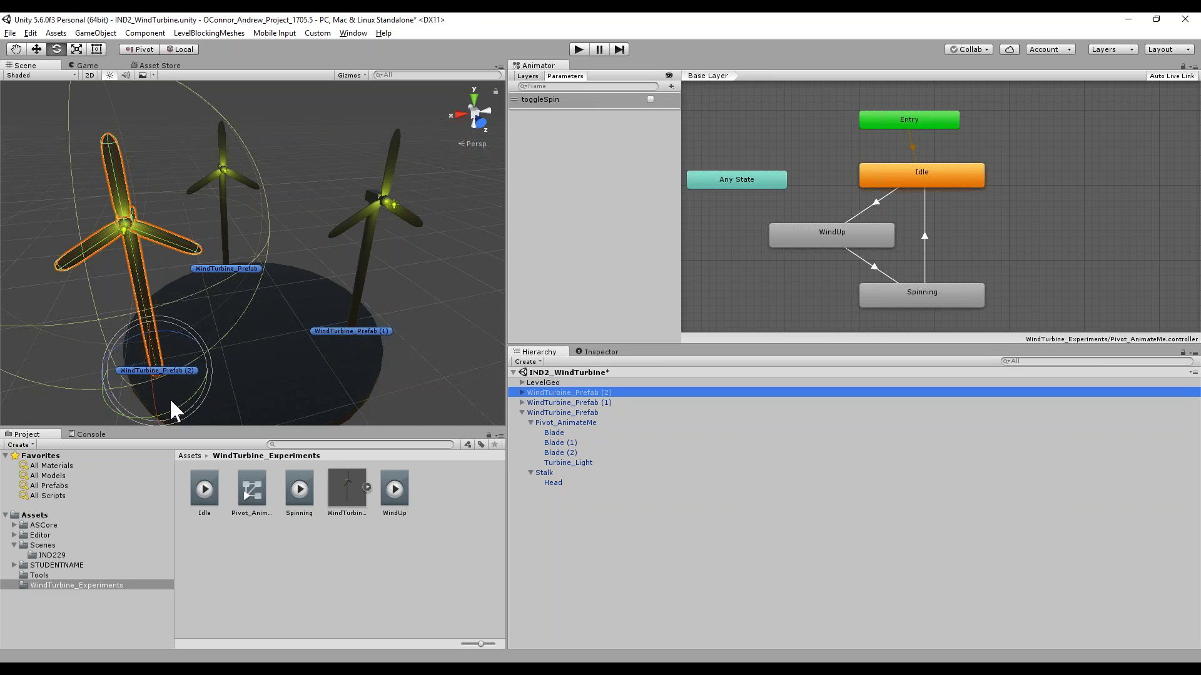
left_click_drag(186, 399, 45, 432)
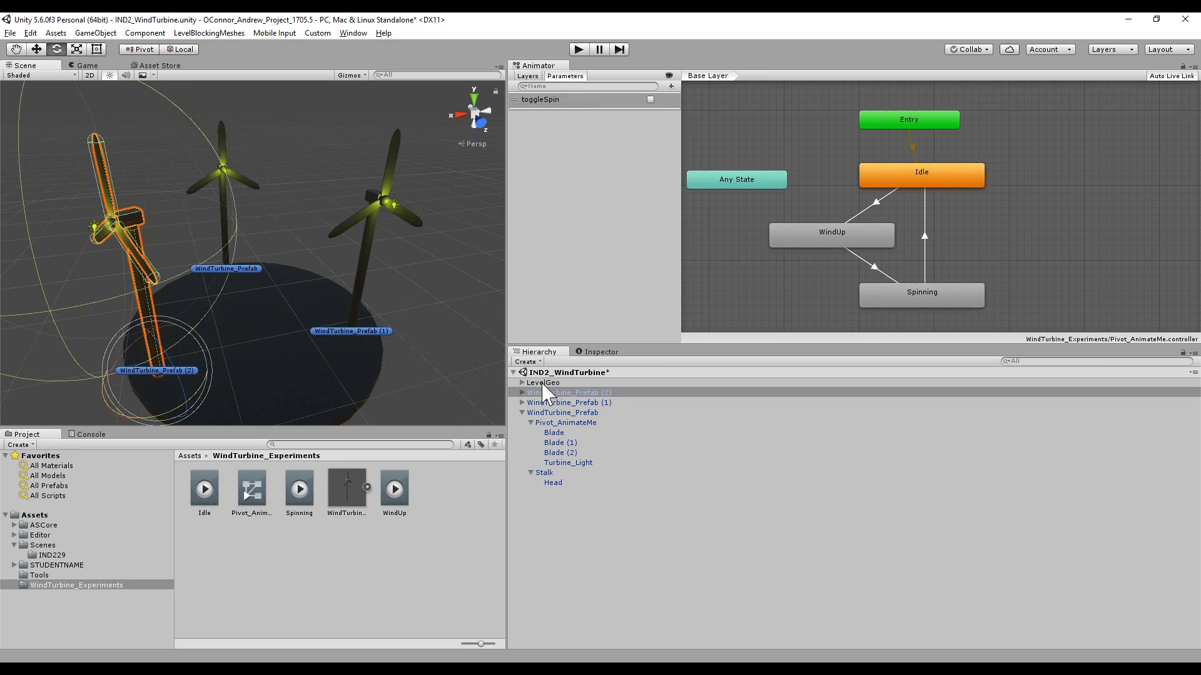
left_click(560, 403)
left_click_drag(365, 369, 475, 376)
left_click_drag(281, 251, 200, 250, "alt")
left_click(422, 366)
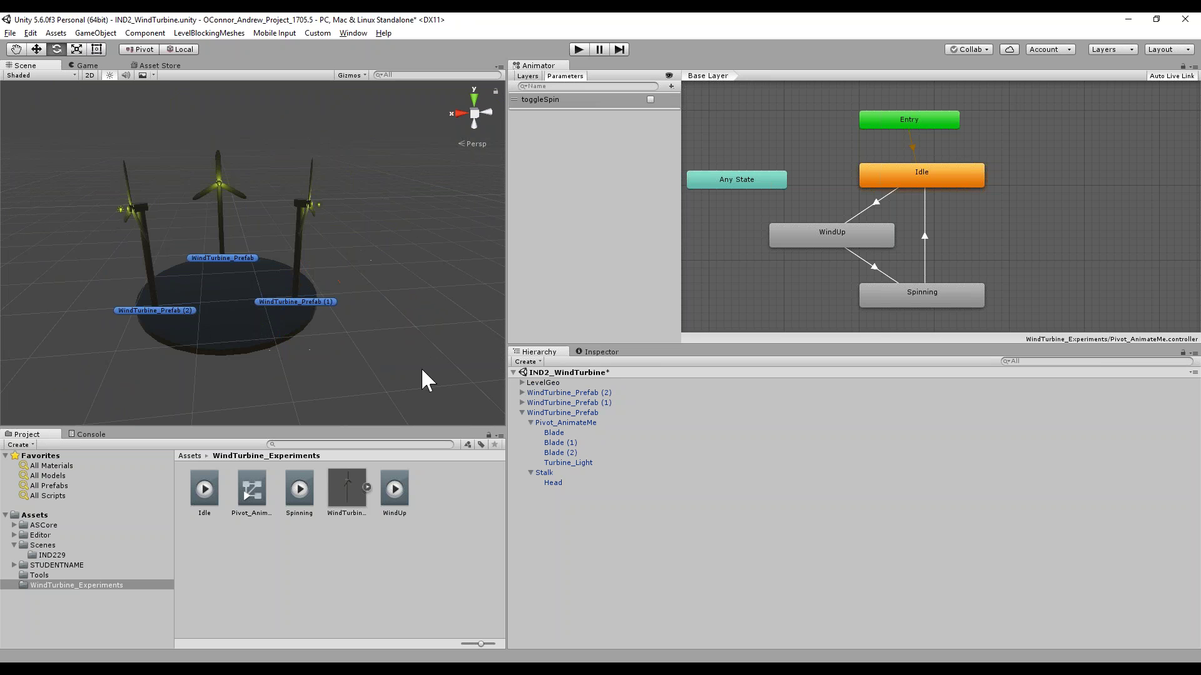
Play the scene, return to the Scene view, and switch on toggleSpin for the original turbine's Pivot_AnimateMe
left_click(578, 50)
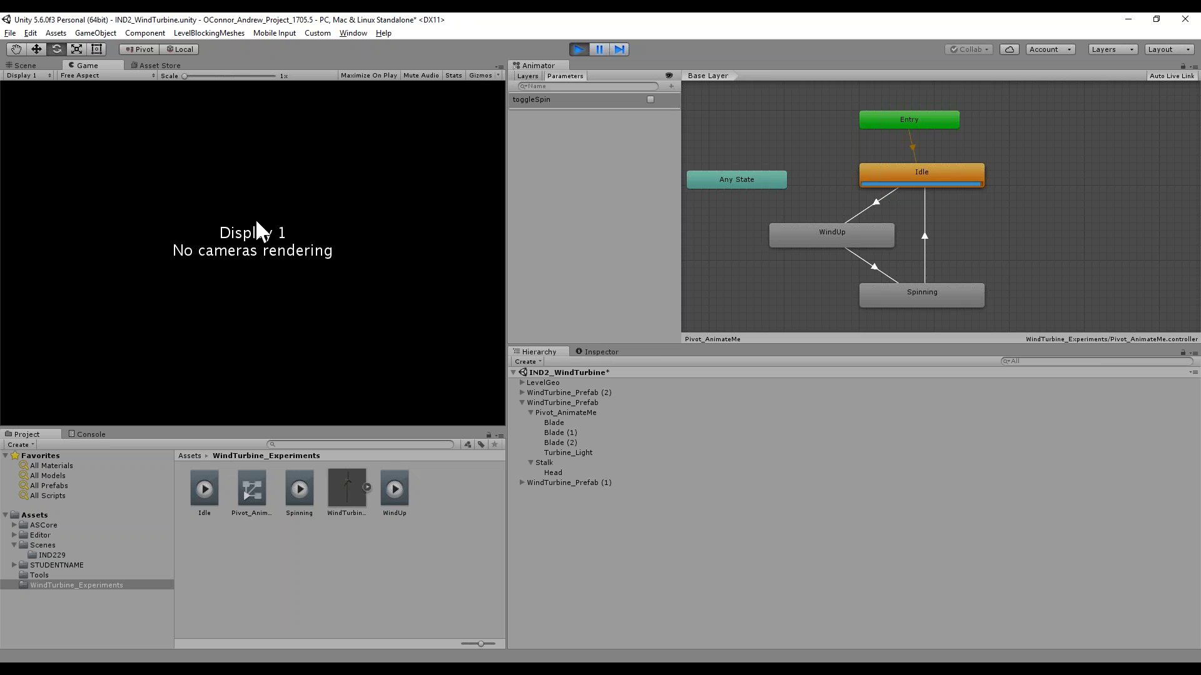
left_click(28, 65)
left_click_drag(250, 238, 250, 262, "alt")
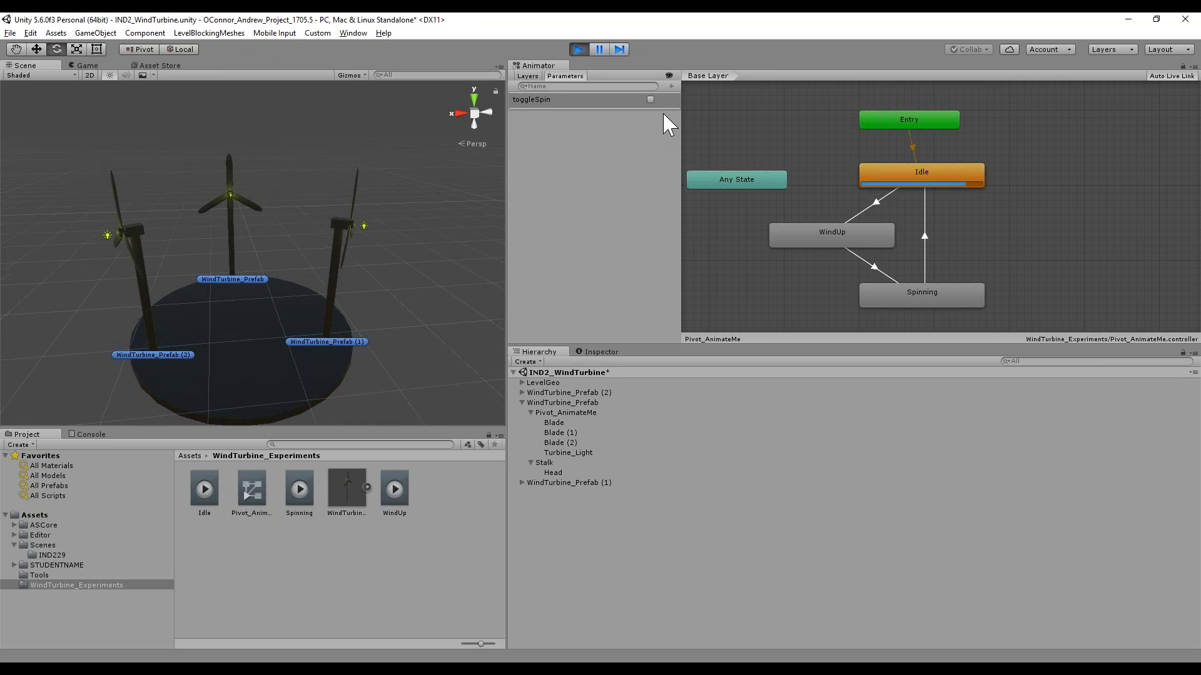
left_click(650, 99)
left_click(579, 411)
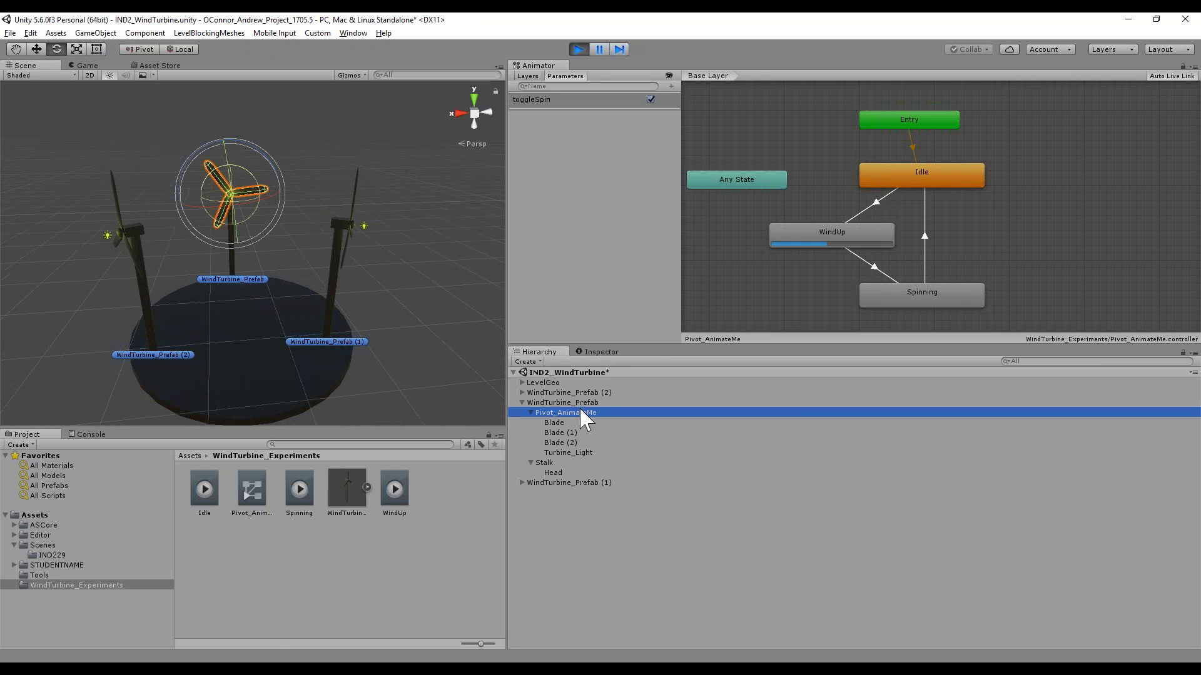
Switch on toggleSpin for the Pivot_AnimateMe objects of WindTurbine_Prefab (2) and WindTurbine_Prefab (1) during playback
left_click(523, 392)
left_click(570, 403)
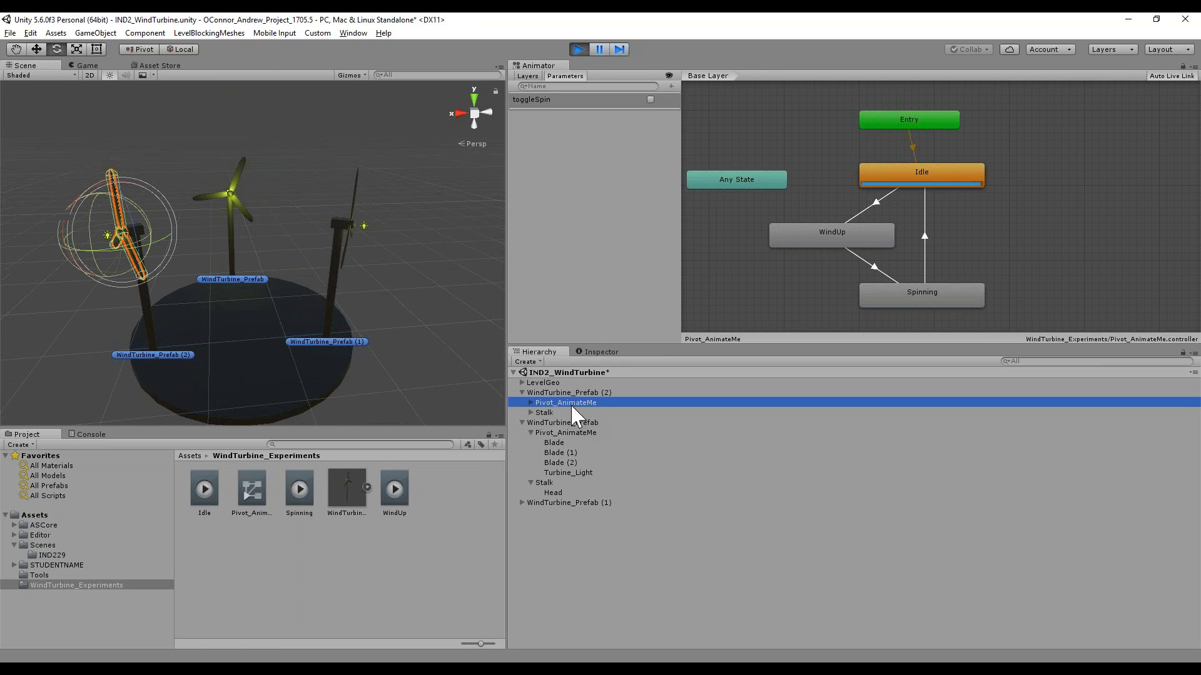
left_click(650, 99)
left_click(522, 503)
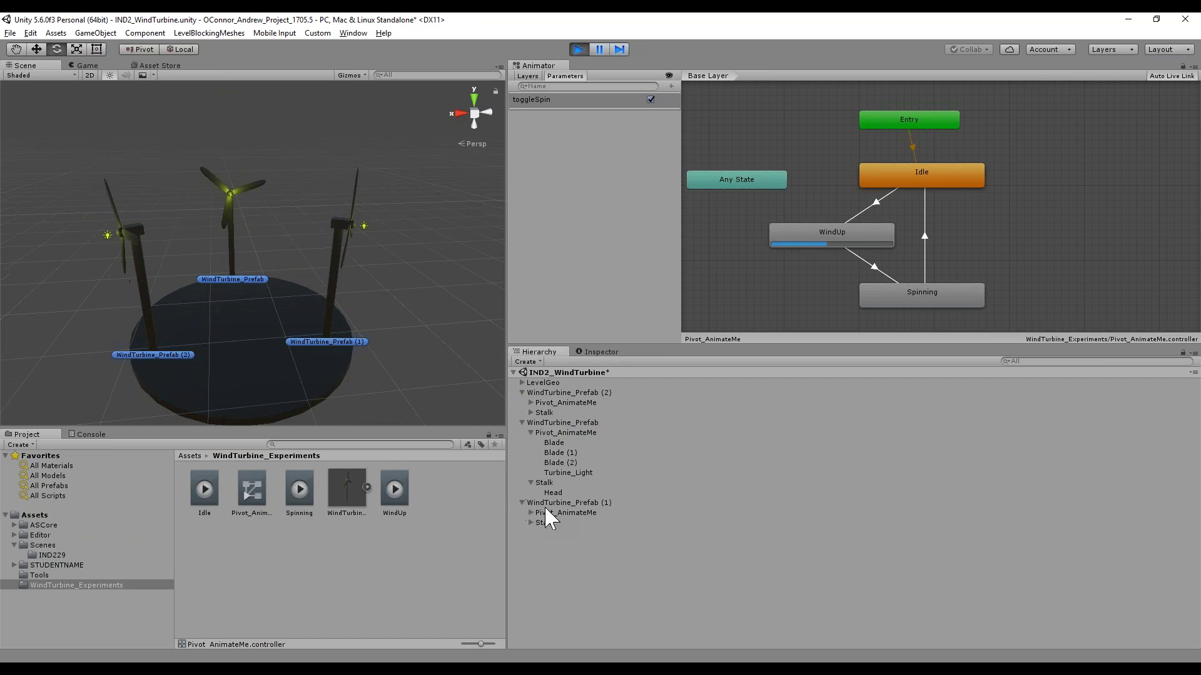
left_click(550, 512)
left_click(531, 512)
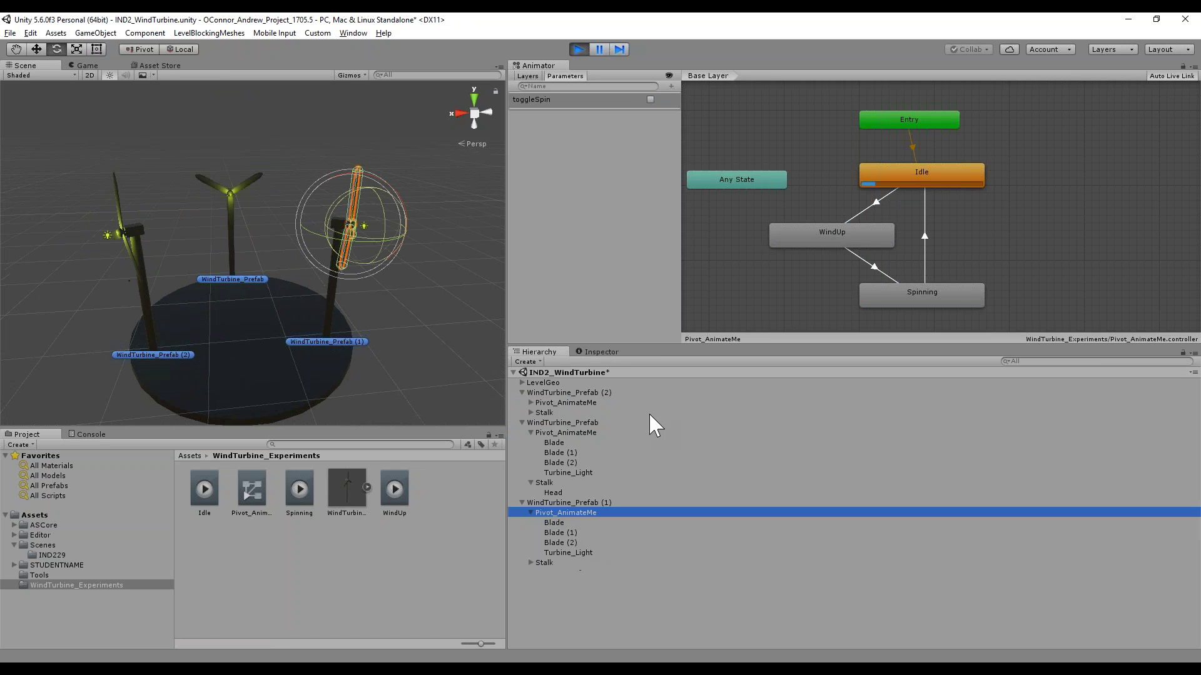
left_click(651, 99)
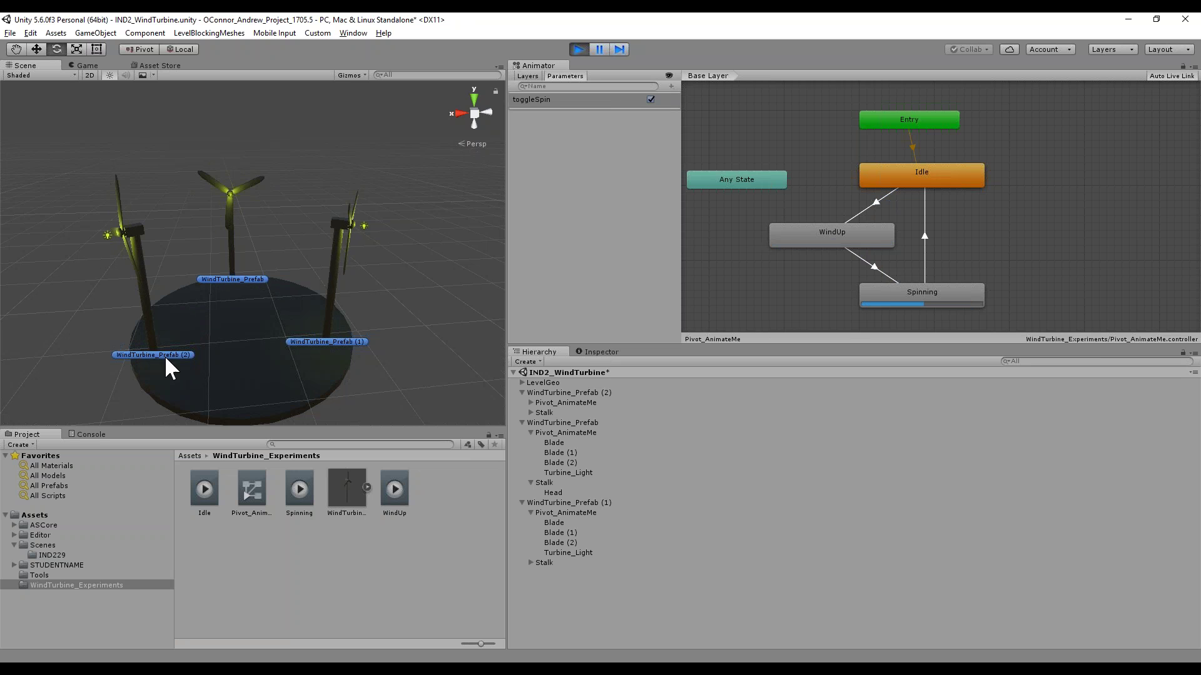
Examine the three turbines running together from several angles, select the original turbine's root, and stop playback
left_click_drag(155, 354, 375, 387, "alt")
left_click(574, 393)
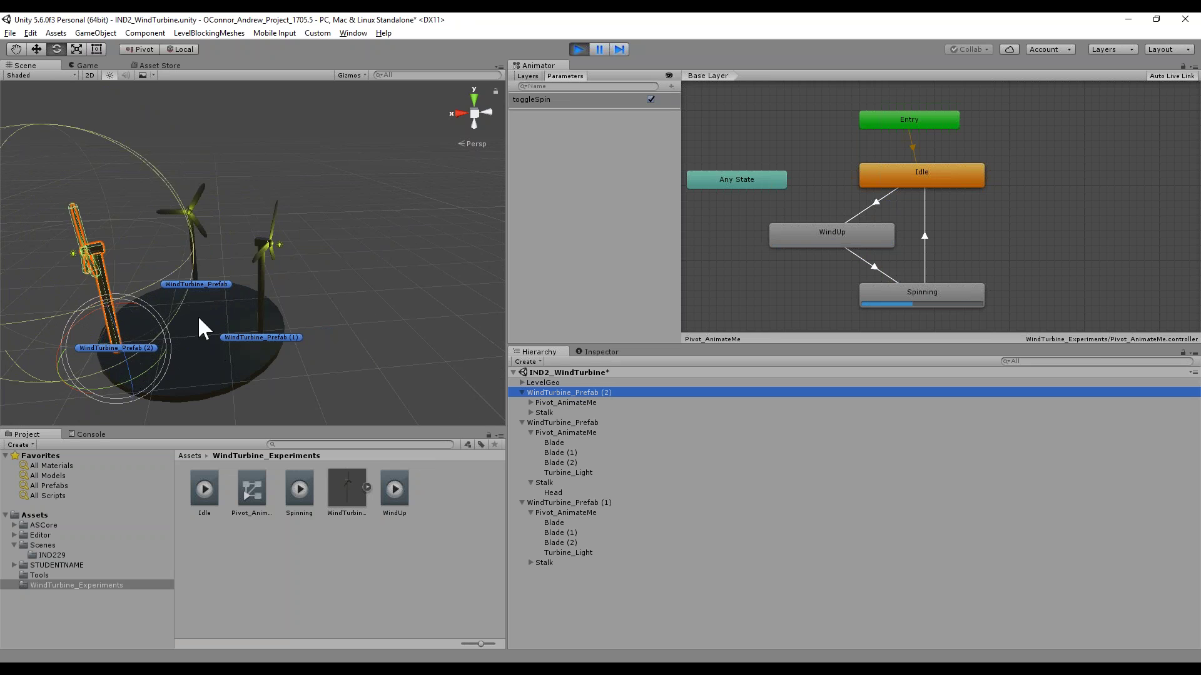
left_click(342, 344)
left_click_drag(334, 346, 270, 298, "alt")
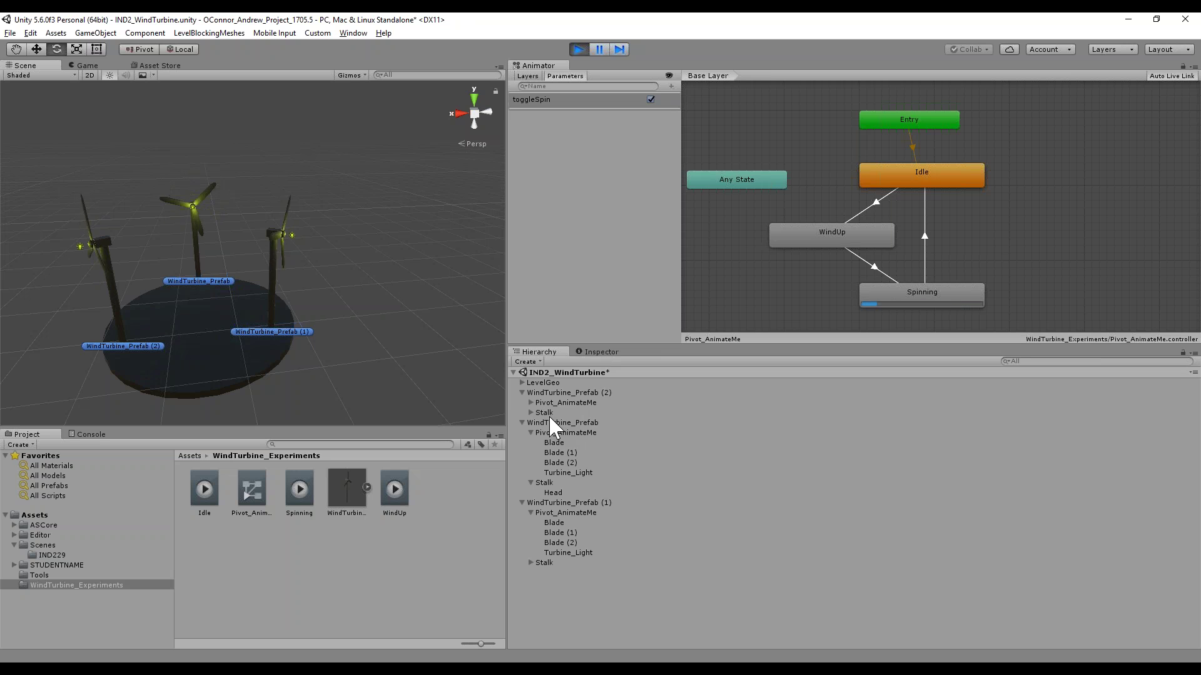
double_click(576, 423)
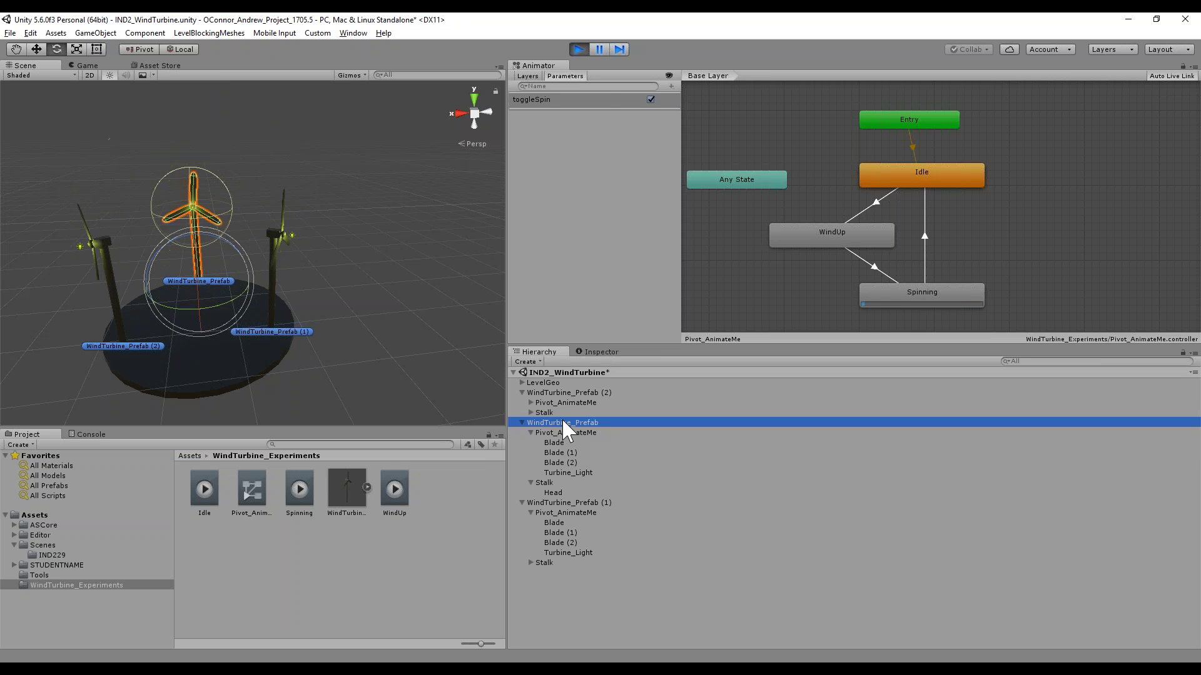
left_click(578, 51)
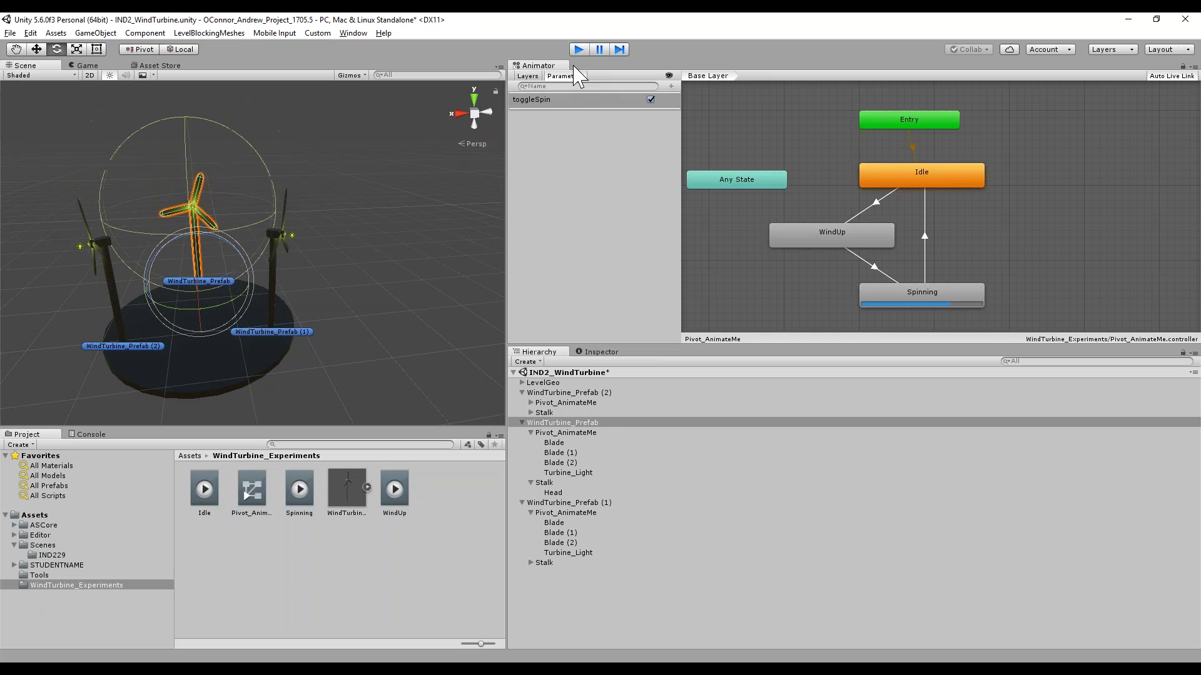
Delete the instances WindTurbine_Prefab (2) and WindTurbine_Prefab (1), and inspect the remaining WindTurbine_Prefab object
left_click(570, 392)
left_click(582, 504, "ctrl")
key("Delete")
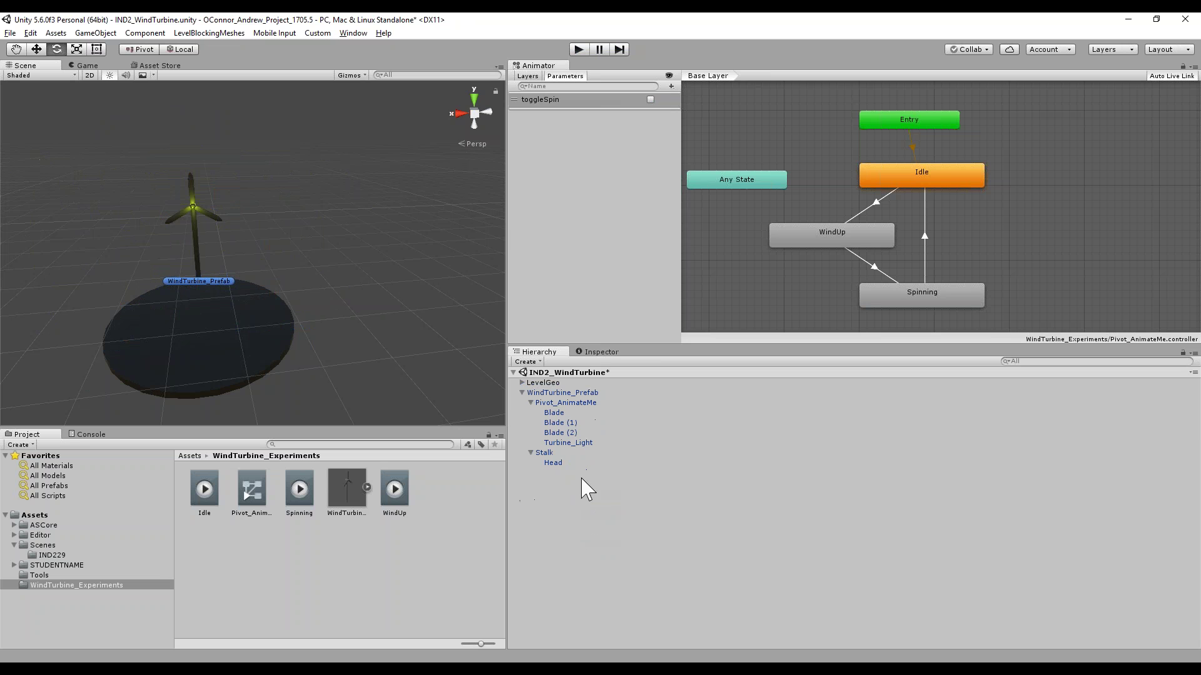
left_click(586, 394)
left_click_drag(325, 331, 386, 327, "alt")
left_click(601, 352)
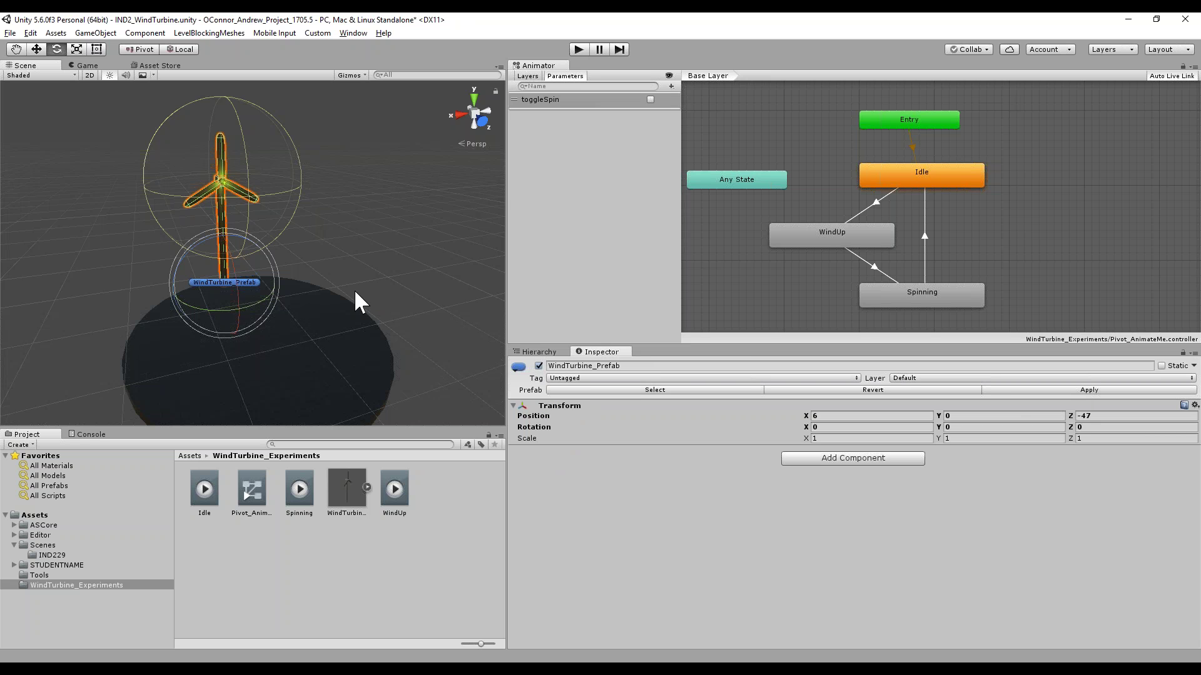
Save the Unity project and the open scene
left_click(10, 34)
left_click(42, 139)
left_click(30, 33)
left_click(41, 80)
Switch to Perforce P4V and reconcile WindTurbine_Experiments, checking out Pivot_AnimateMe.controller, Spinning.anim and WindUp.anim to the default changelist
key("alt+Tab")
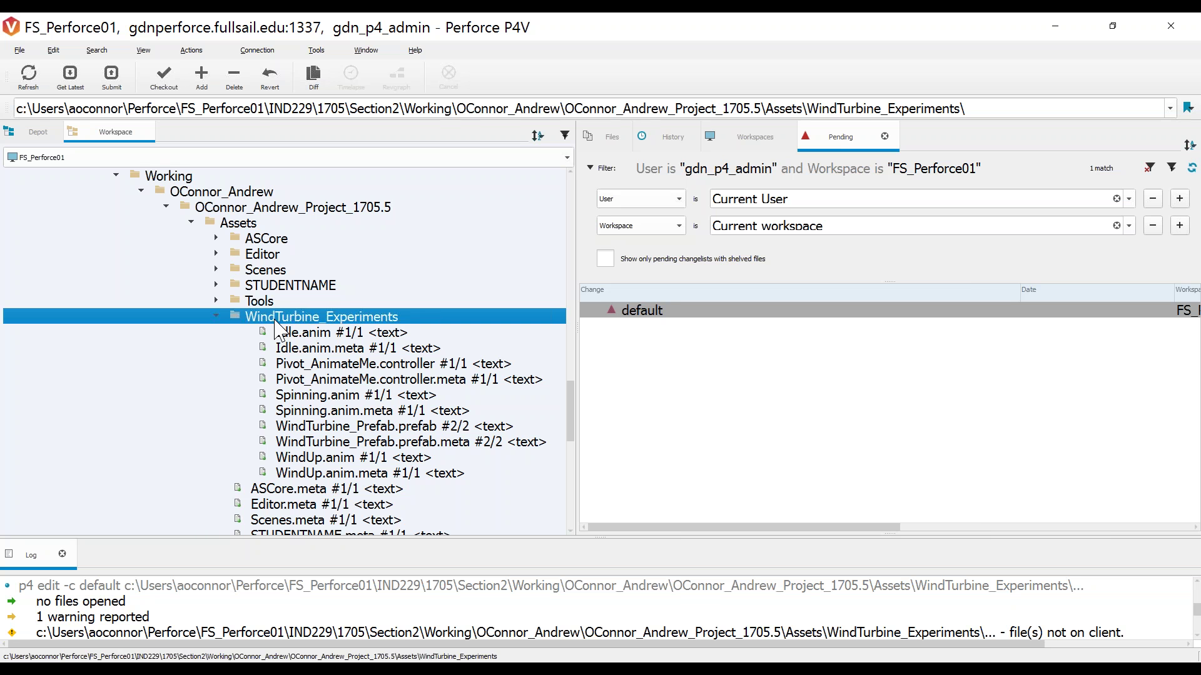
right_click(241, 317)
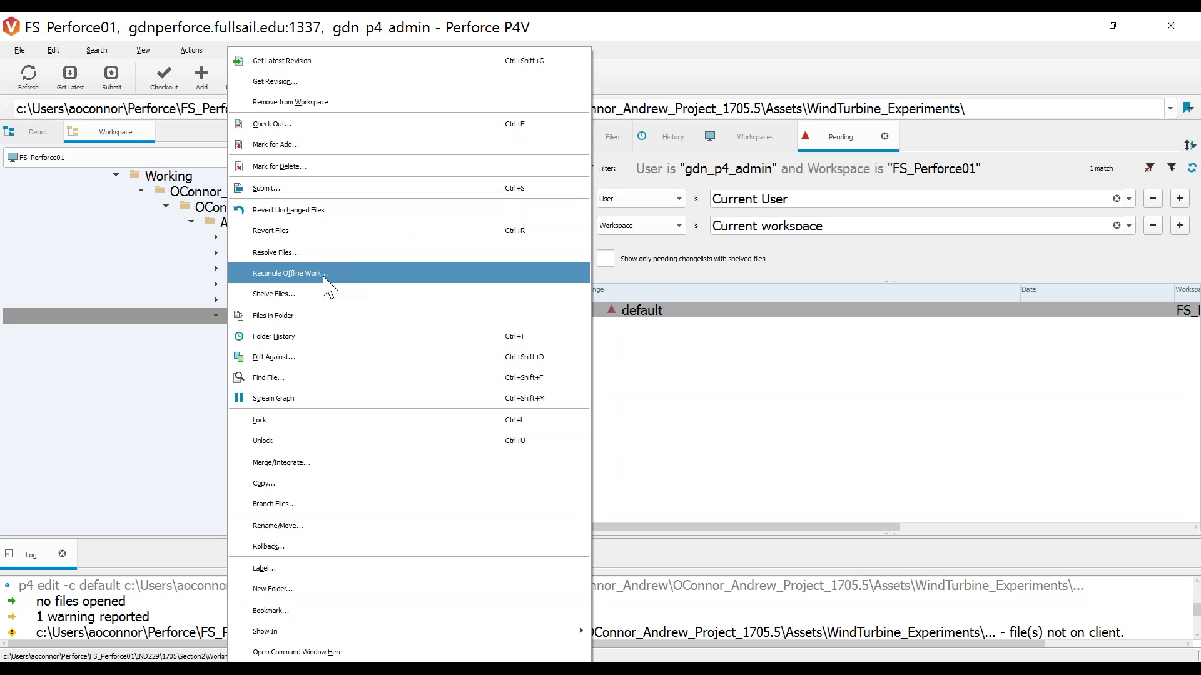
left_click(187, 324)
left_click(217, 317)
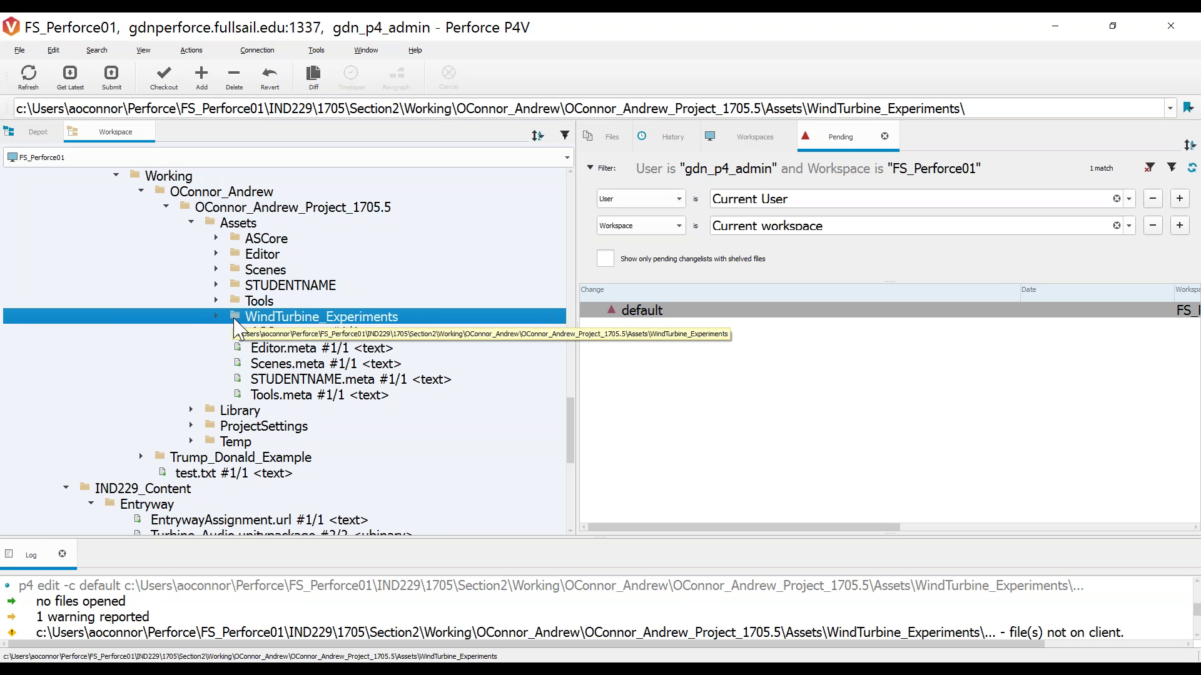
right_click(278, 316)
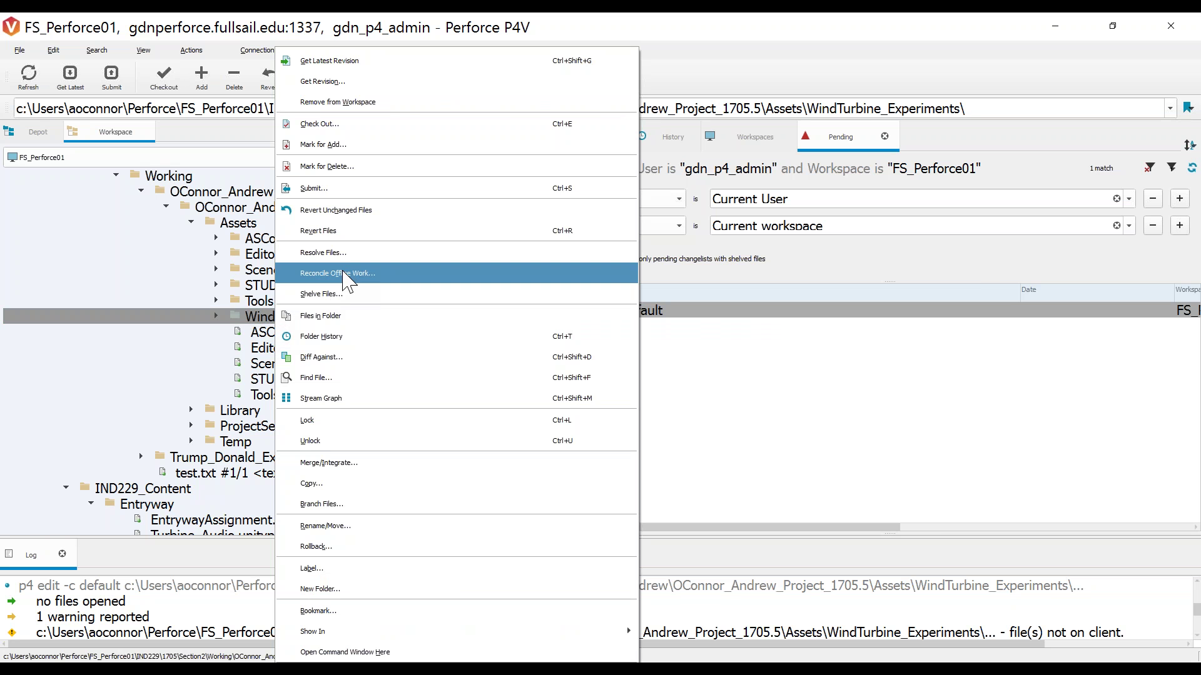
left_click(347, 273)
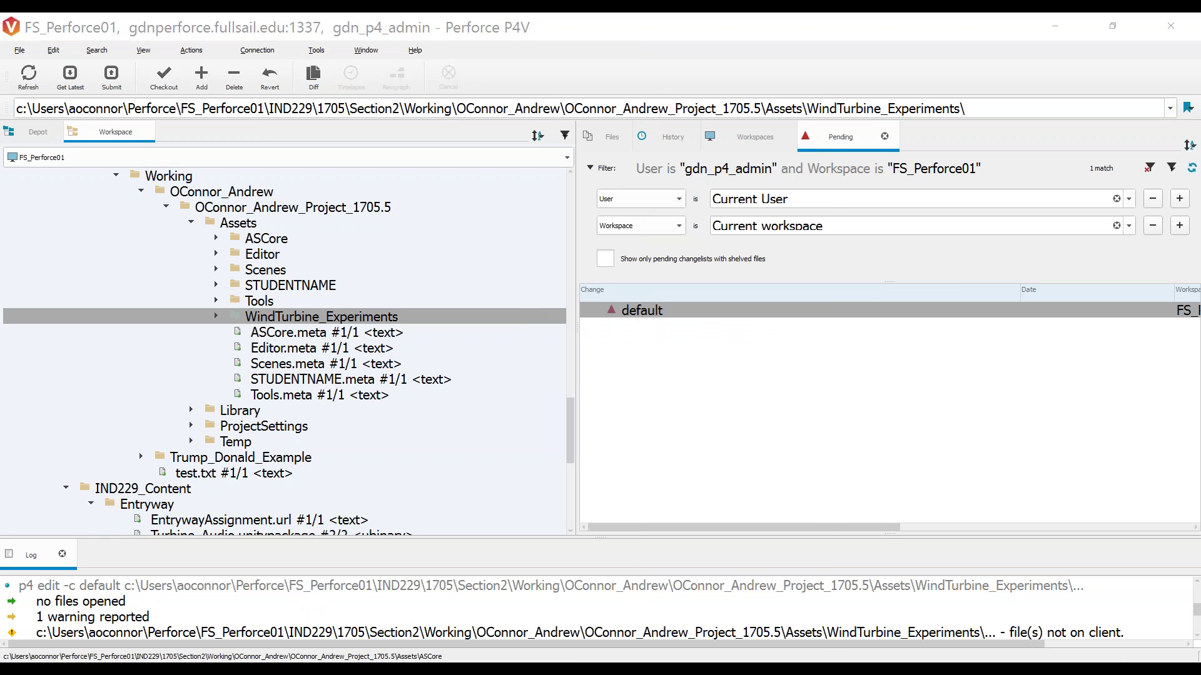
left_click_drag(657, 59, 389, 57)
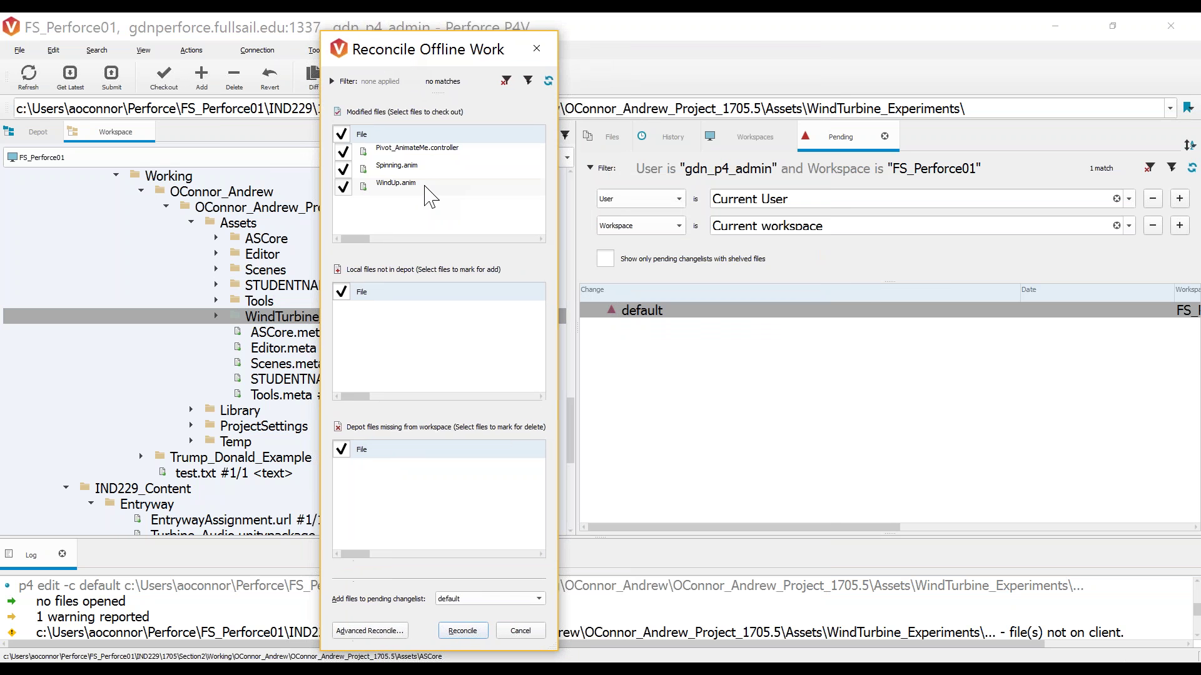
left_click_drag(556, 250, 819, 250)
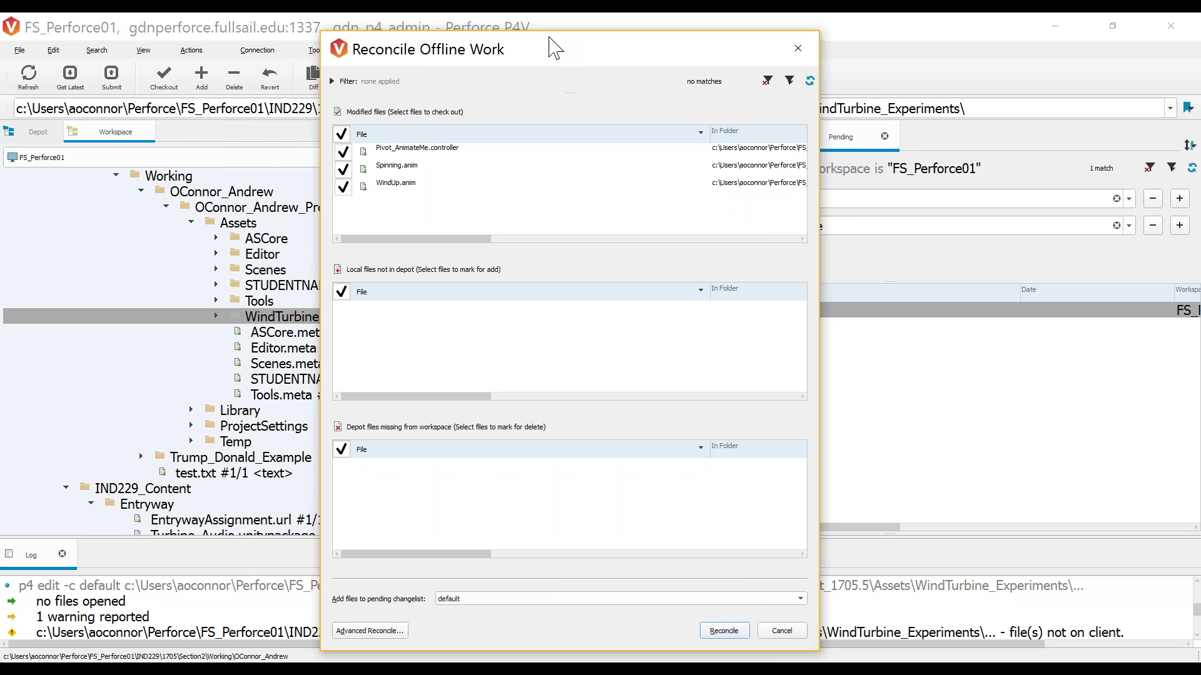
mouse_move(555, 47)
left_mouse_down()
mouse_move(555, 107)
mouse_move(550, 58)
left_mouse_up()
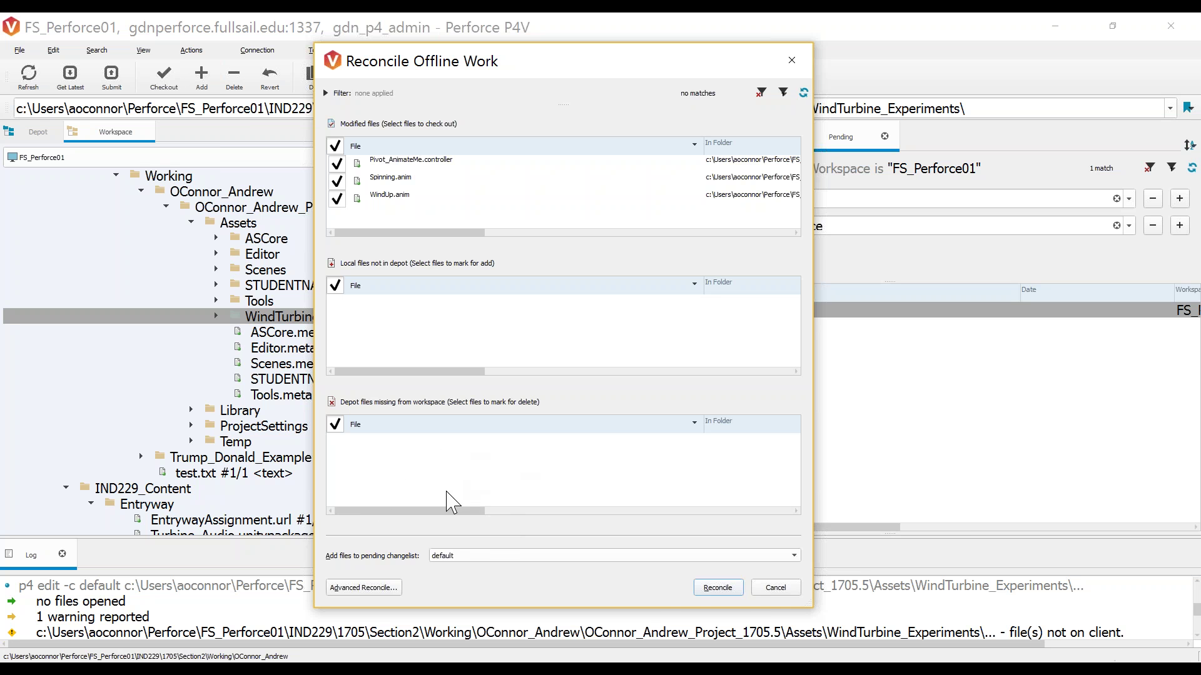
left_click(717, 589)
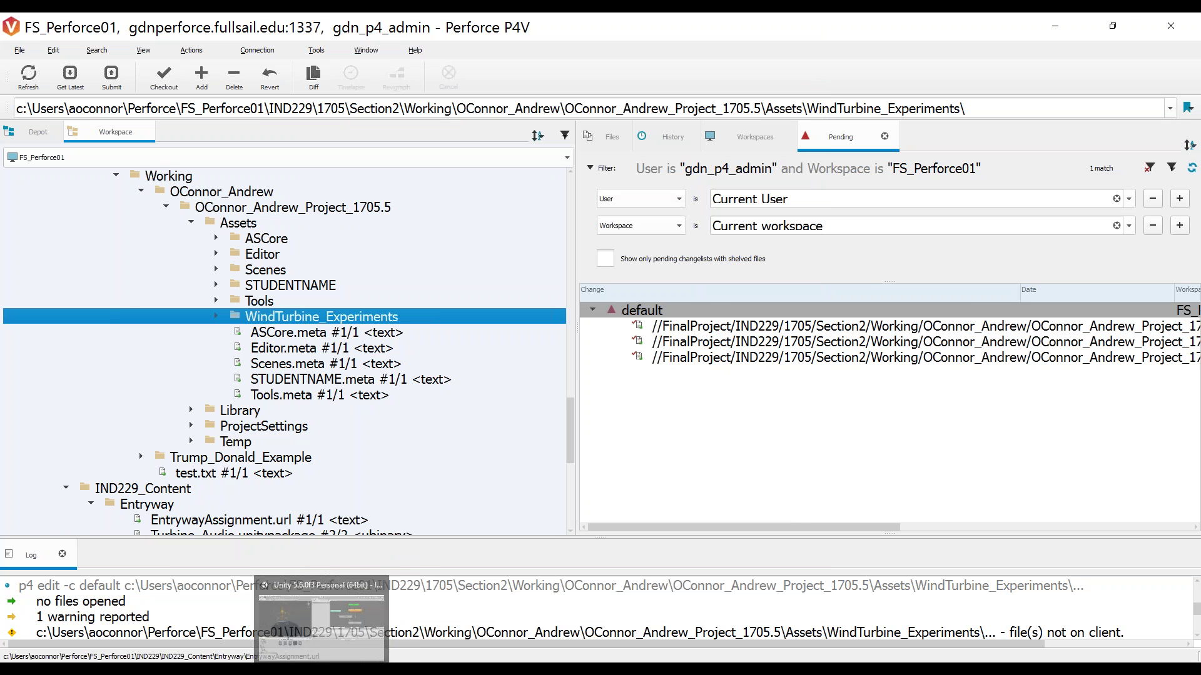
Switch to Unity and create a material named Reconcile_Test in the WindTurbine_Experiments folder
key("alt+Tab")
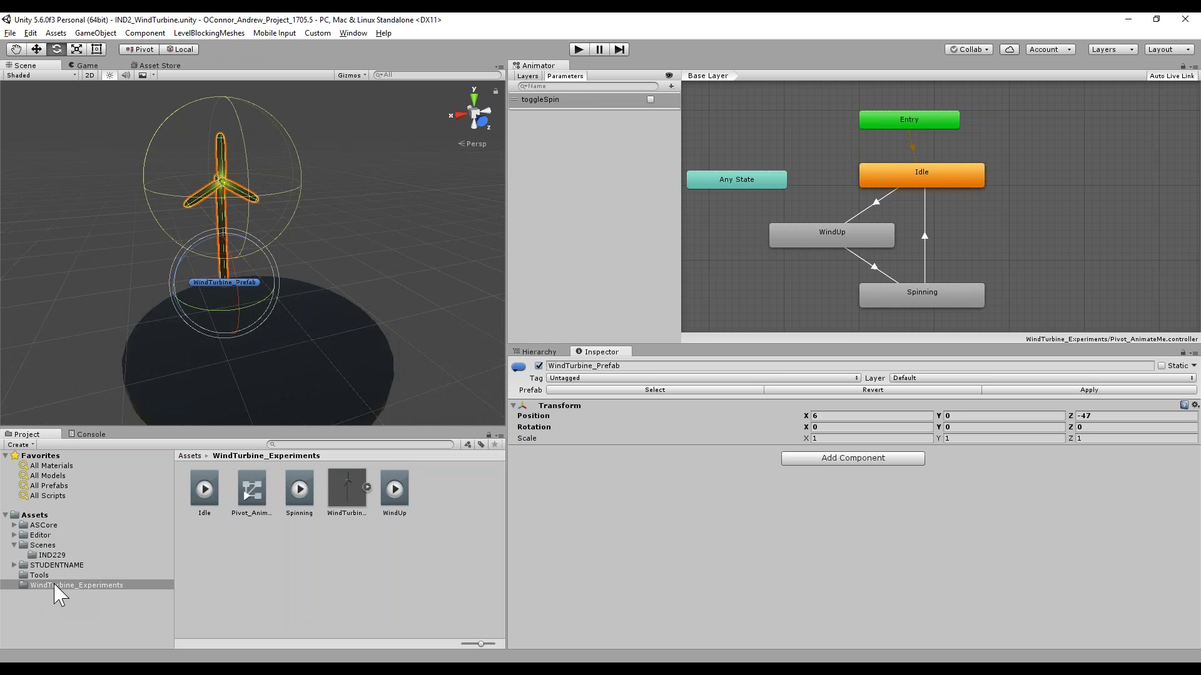
right_click(270, 555)
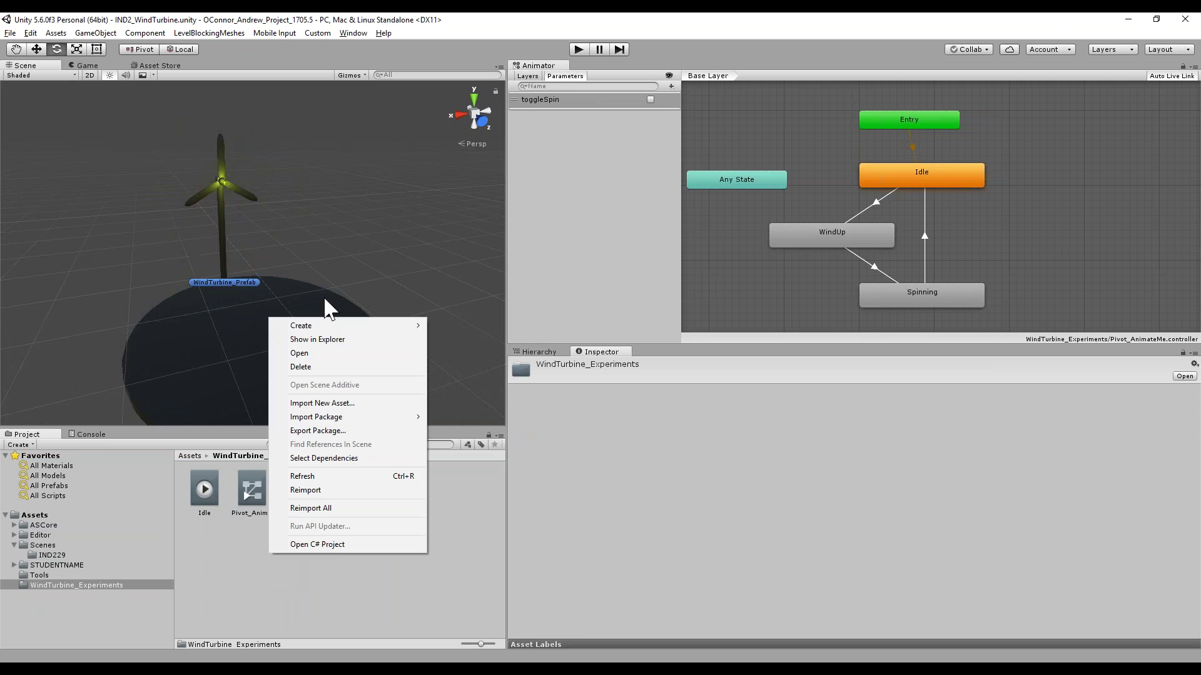
mouse_move(337, 329)
left_click(500, 453)
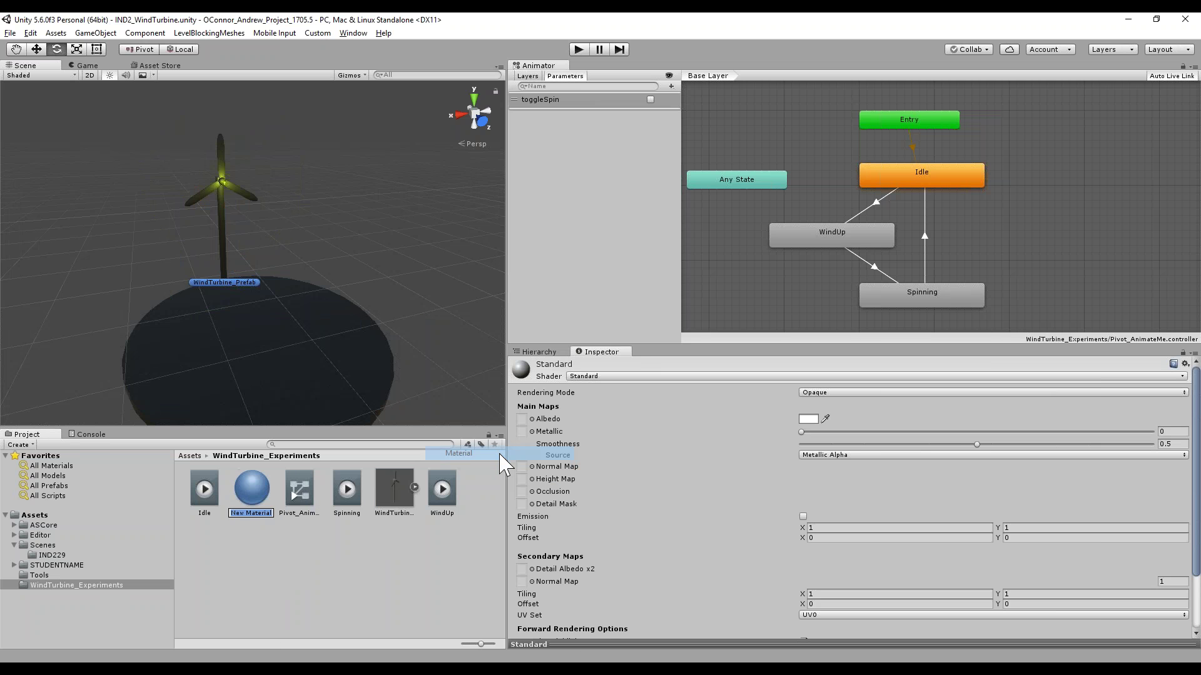
type("Reconcile")
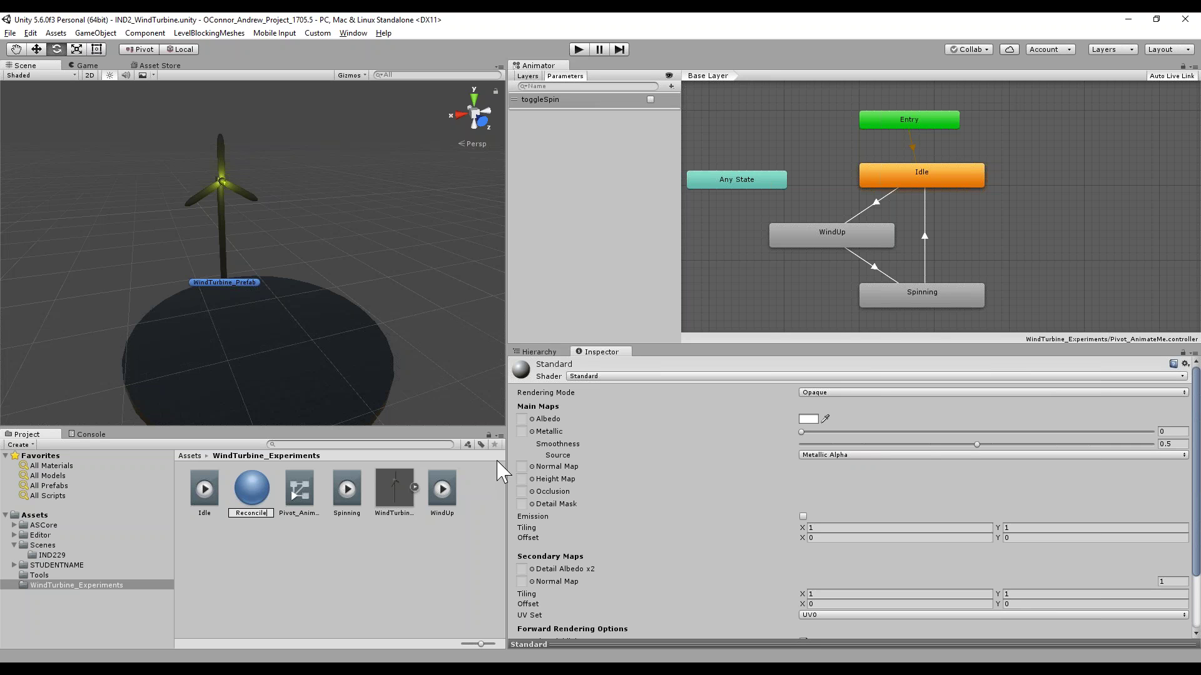
type("_Test")
key("Return")
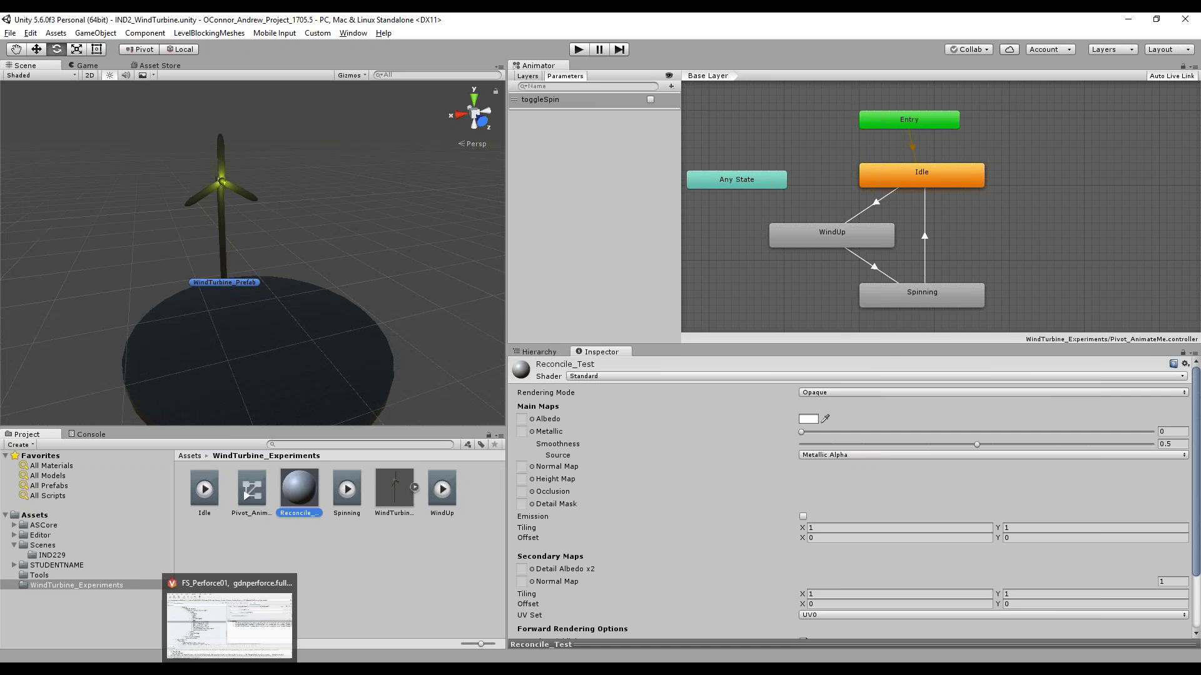
Switch to Perforce P4V and reconcile WindTurbine_Experiments again, adding Reconcile_Test.mat and its meta file to the default changelist
left_click(256, 631)
right_click(280, 322)
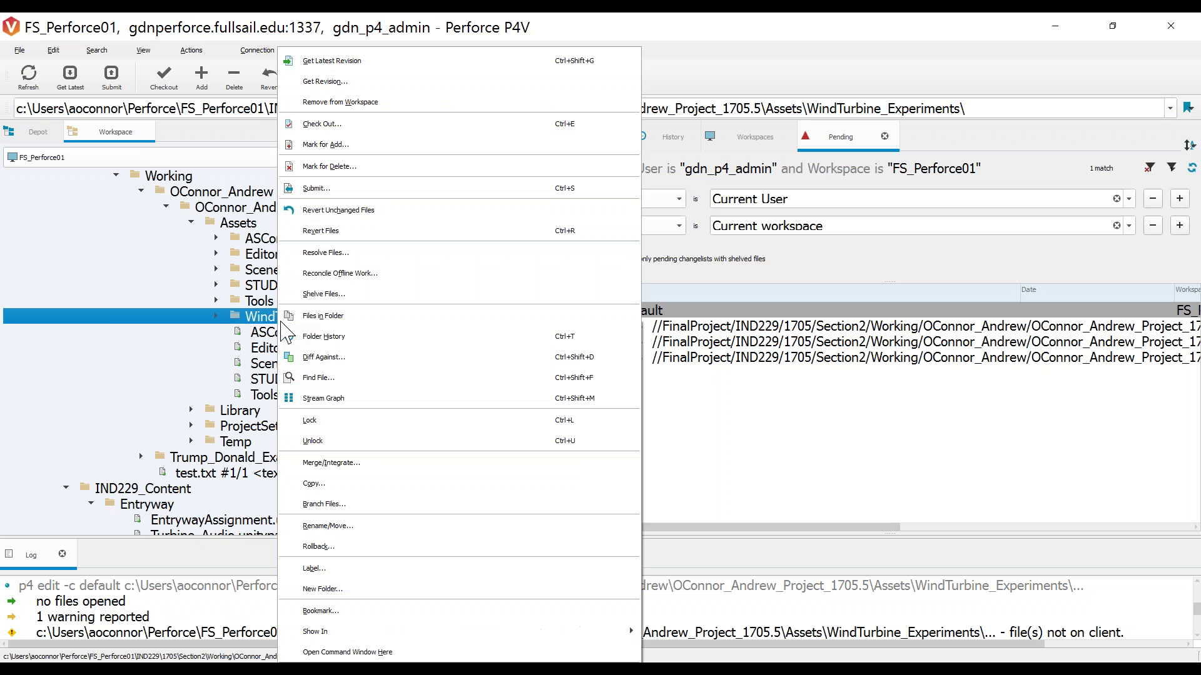
left_click(361, 276)
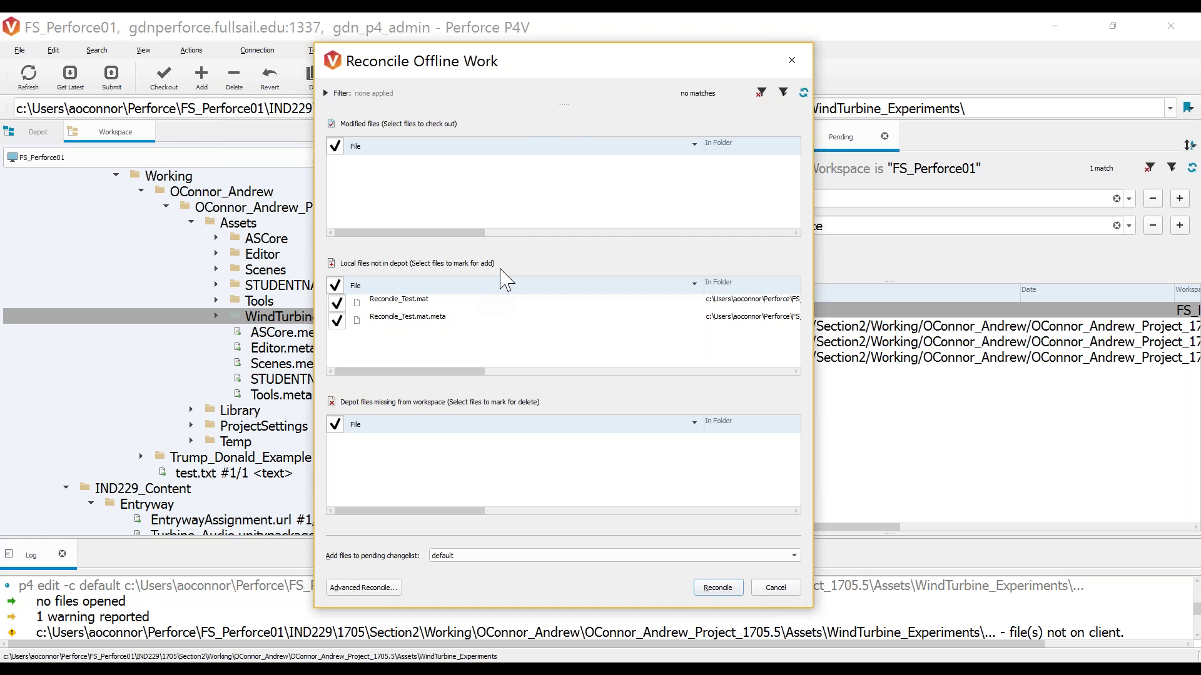
left_click(717, 587)
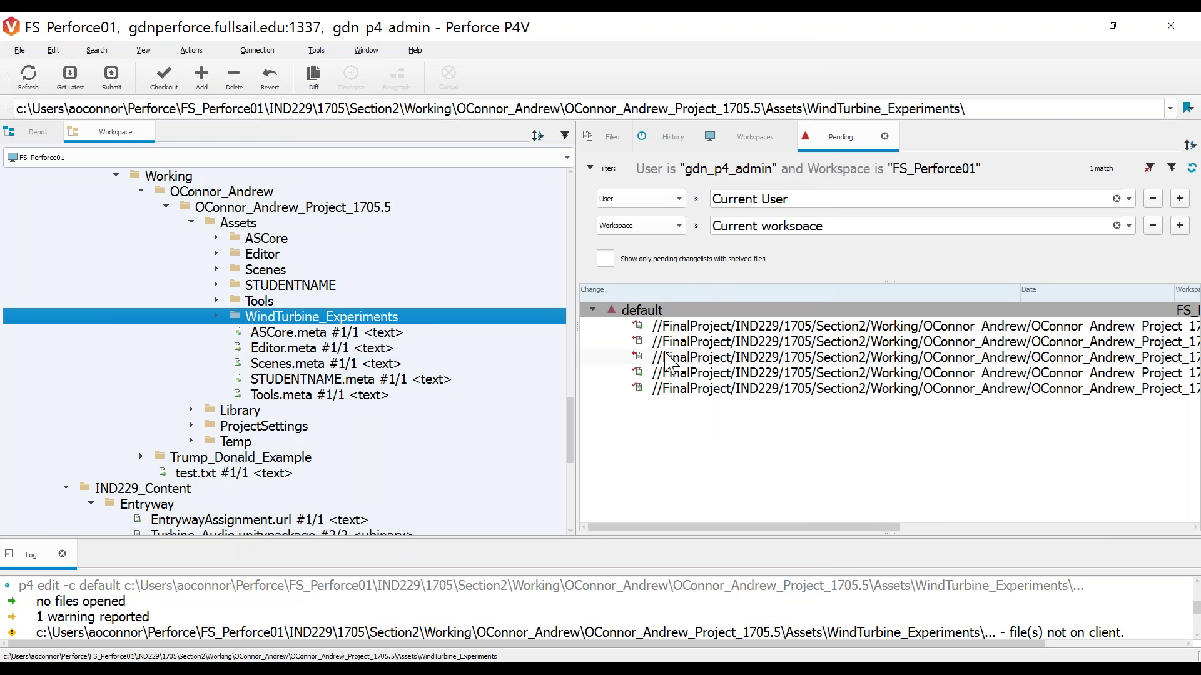
left_click(191, 224)
left_click(216, 213)
right_click(215, 215)
left_click(207, 216)
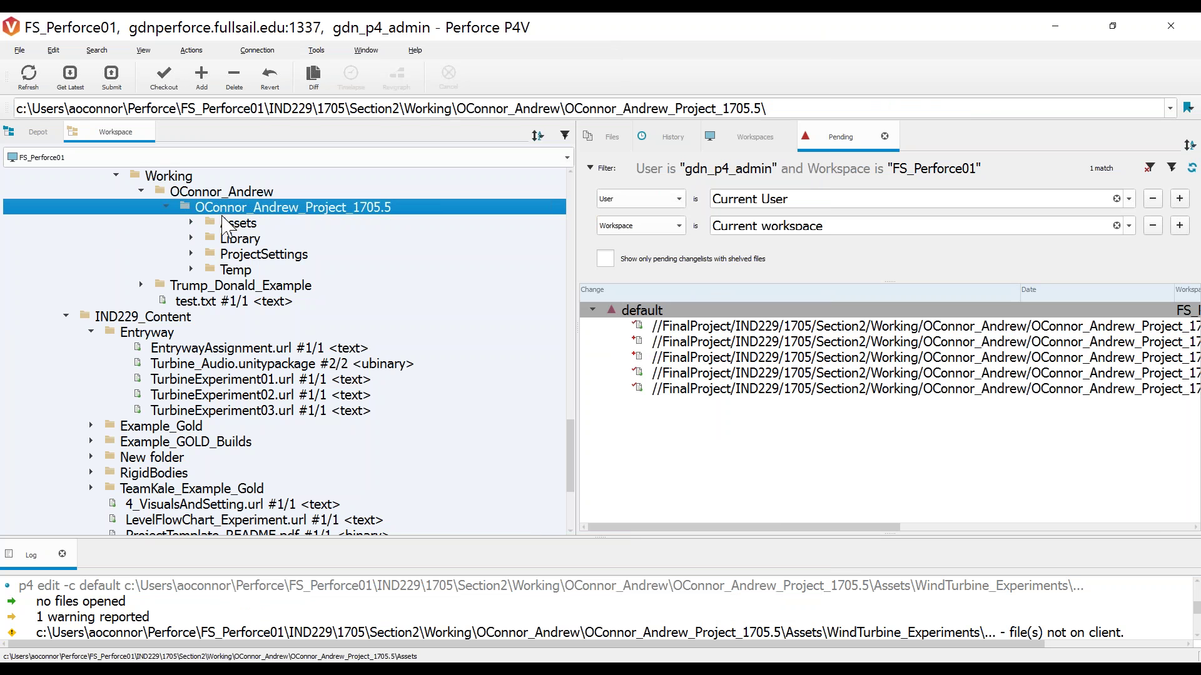
right_click(227, 212)
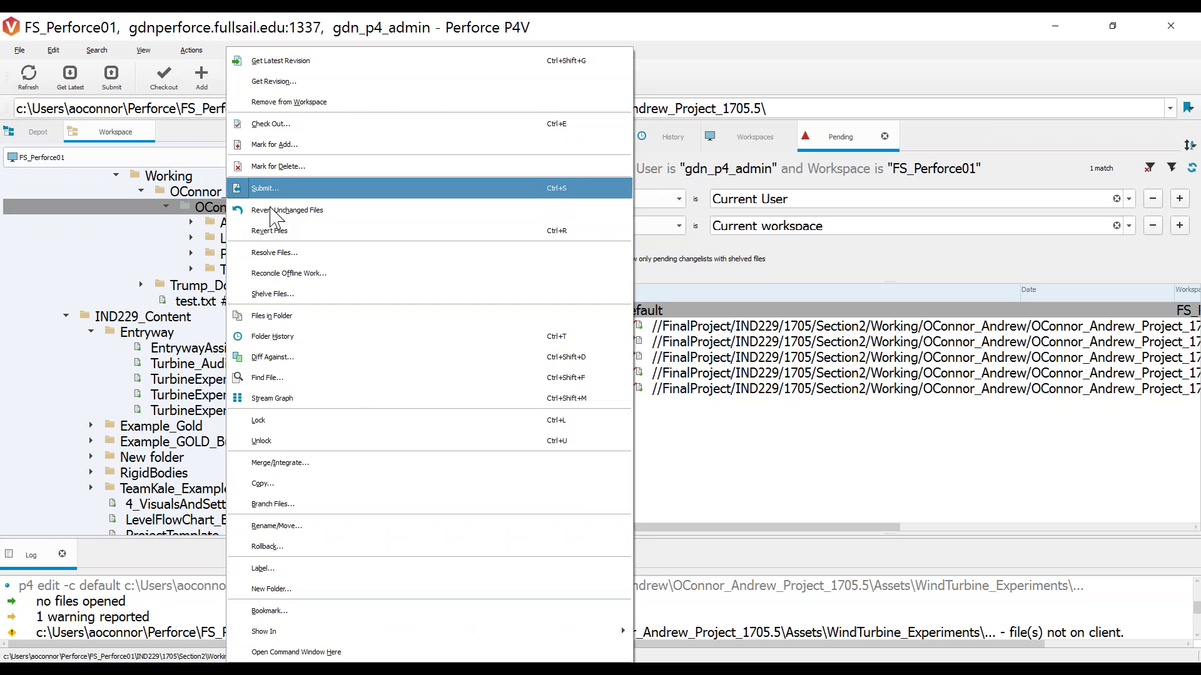
left_click(213, 213)
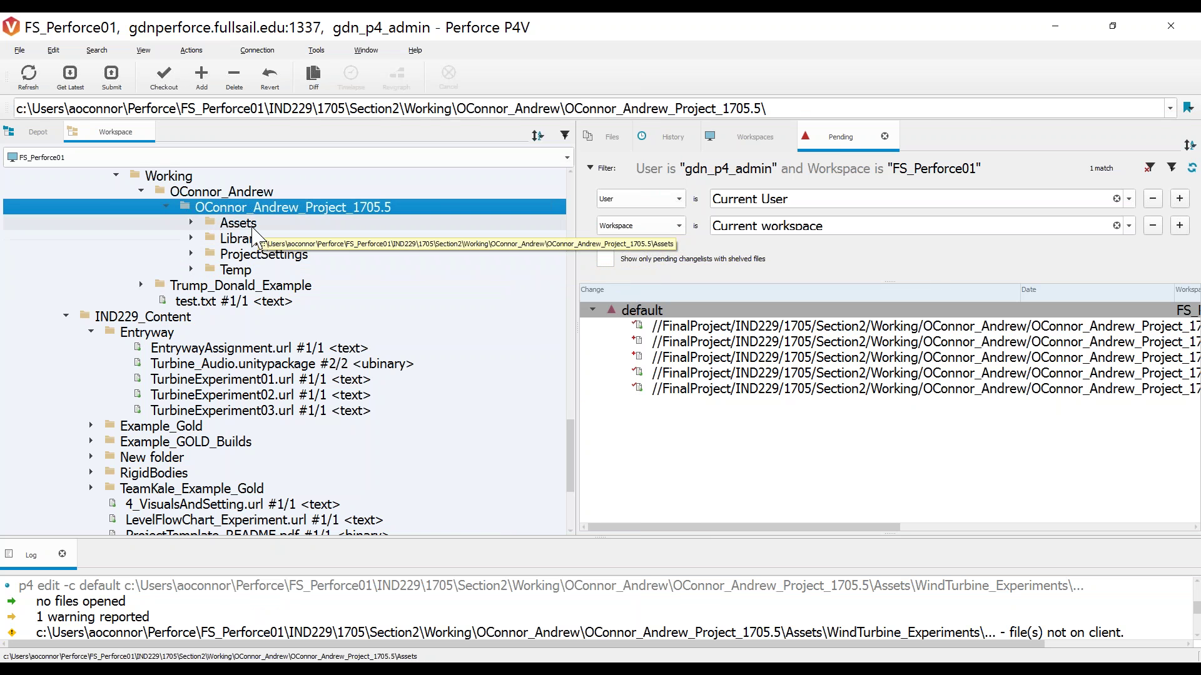
Reconcile offline work for the project's Assets folder, adding WindTurbine_Experiments.meta to the default changelist
right_click(239, 225)
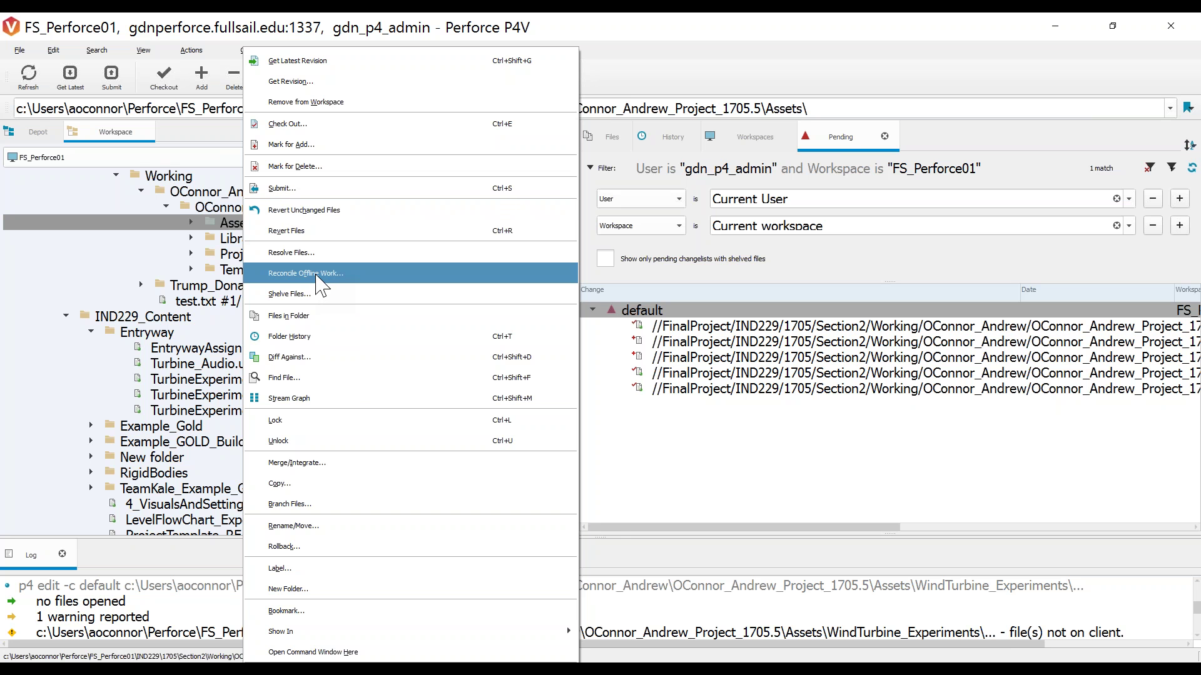
left_click(317, 275)
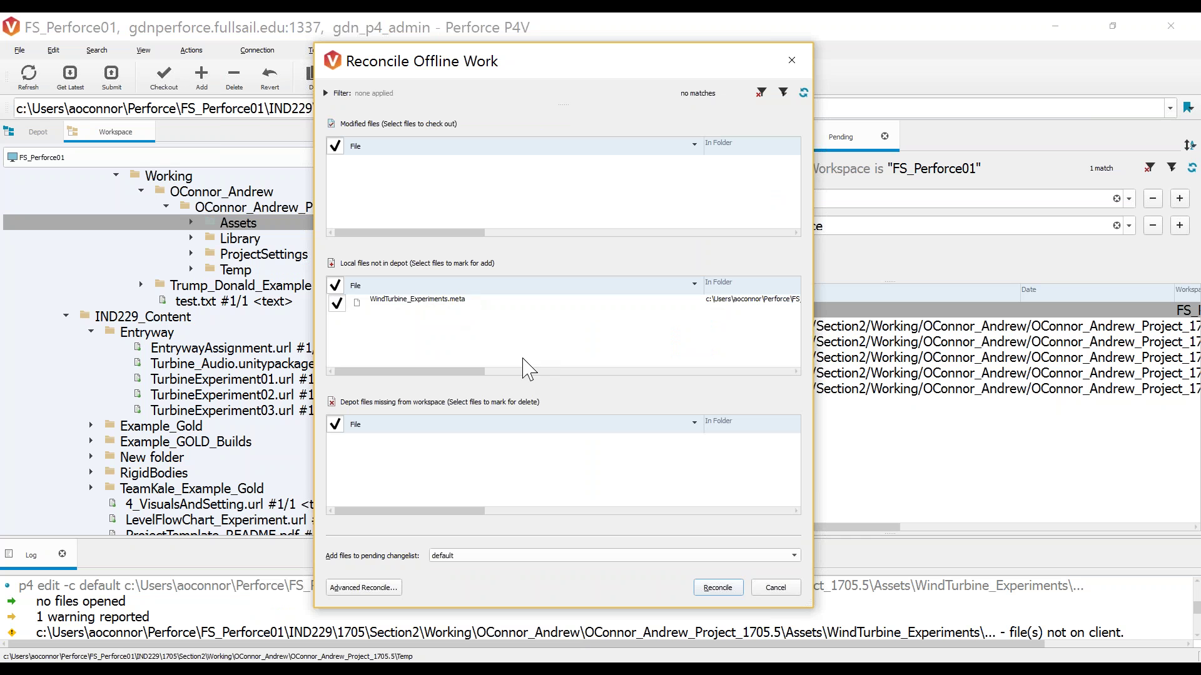
left_click(718, 587)
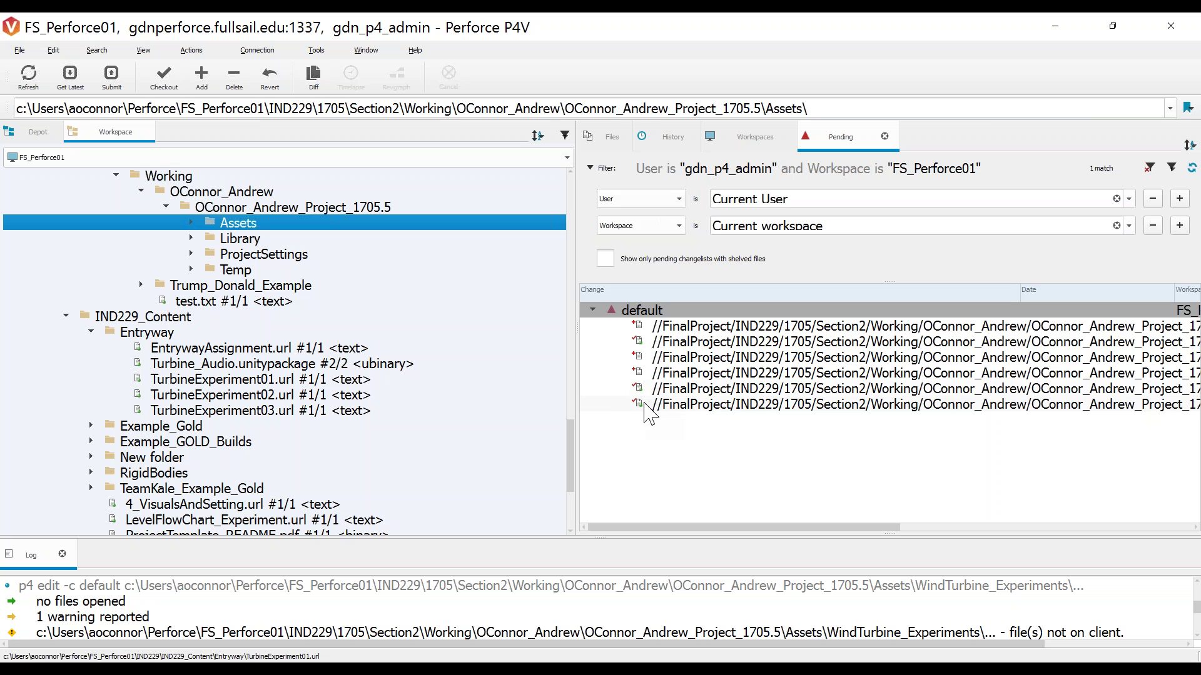
Widen the pending changelists pane to show more of the files' depot paths
left_click_drag(578, 325, 483, 322)
left_click_drag(641, 529, 680, 528)
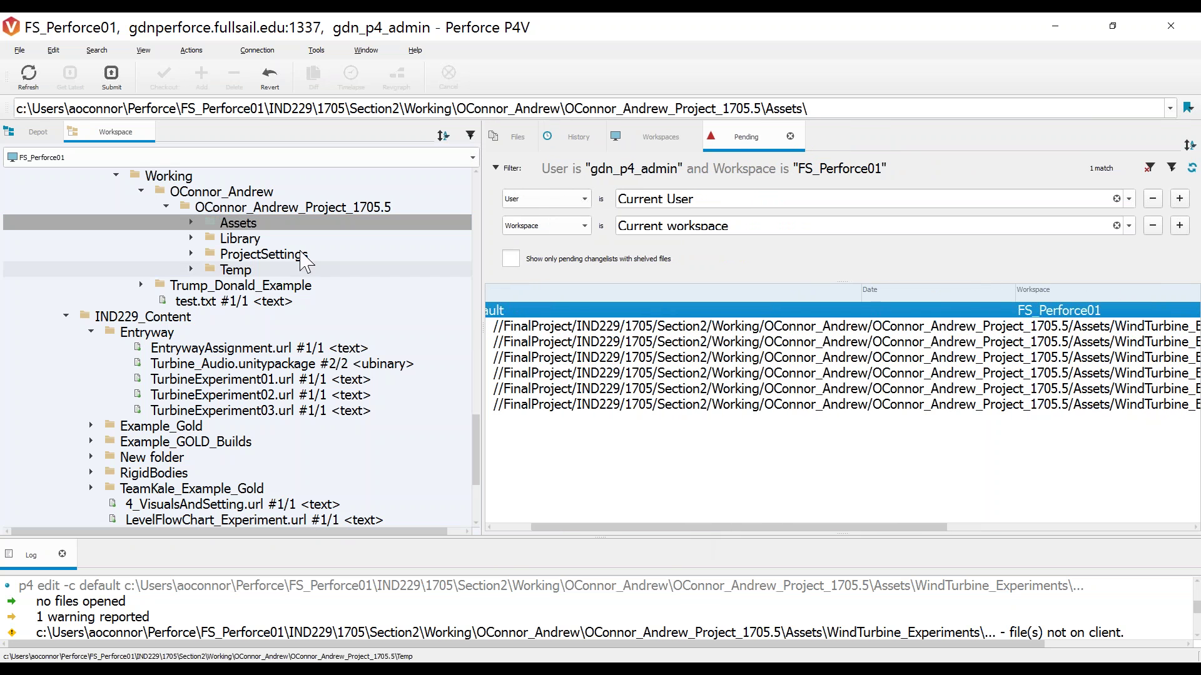
left_click(238, 228)
right_click(238, 228)
key("Escape")
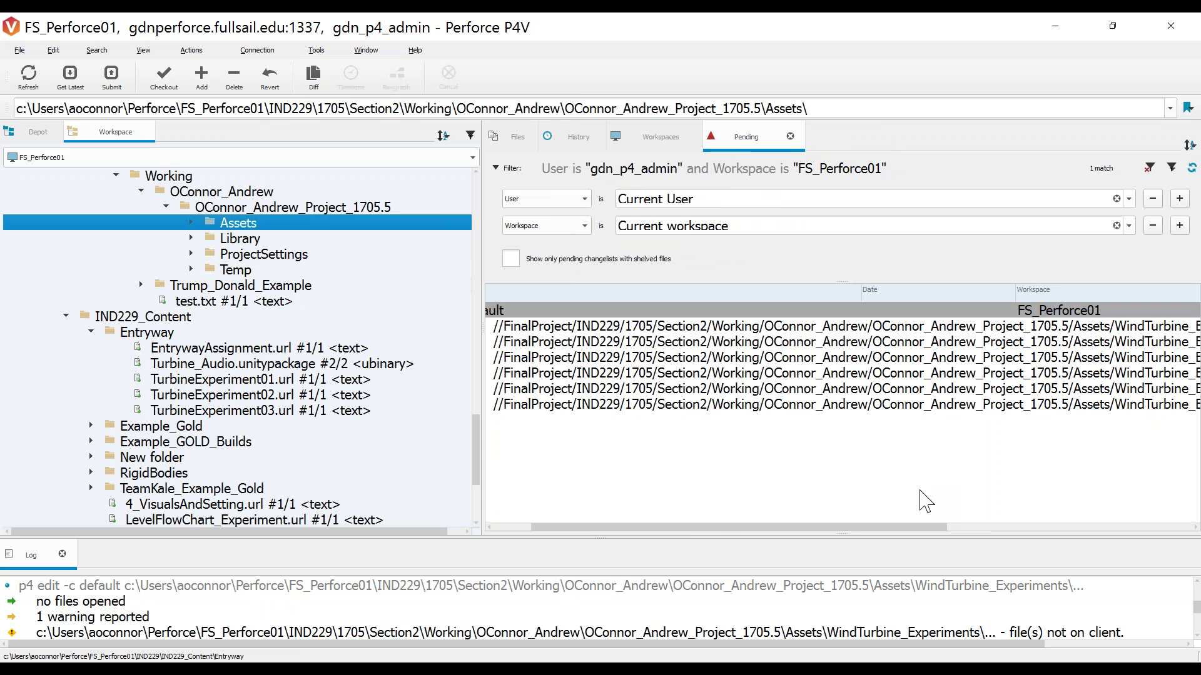
Submit all files in the default changelist with the description "Completed Wind Turbine Experiment 02 Created all animations clips and set up transitions in the animator"
left_click_drag(742, 527, 682, 531)
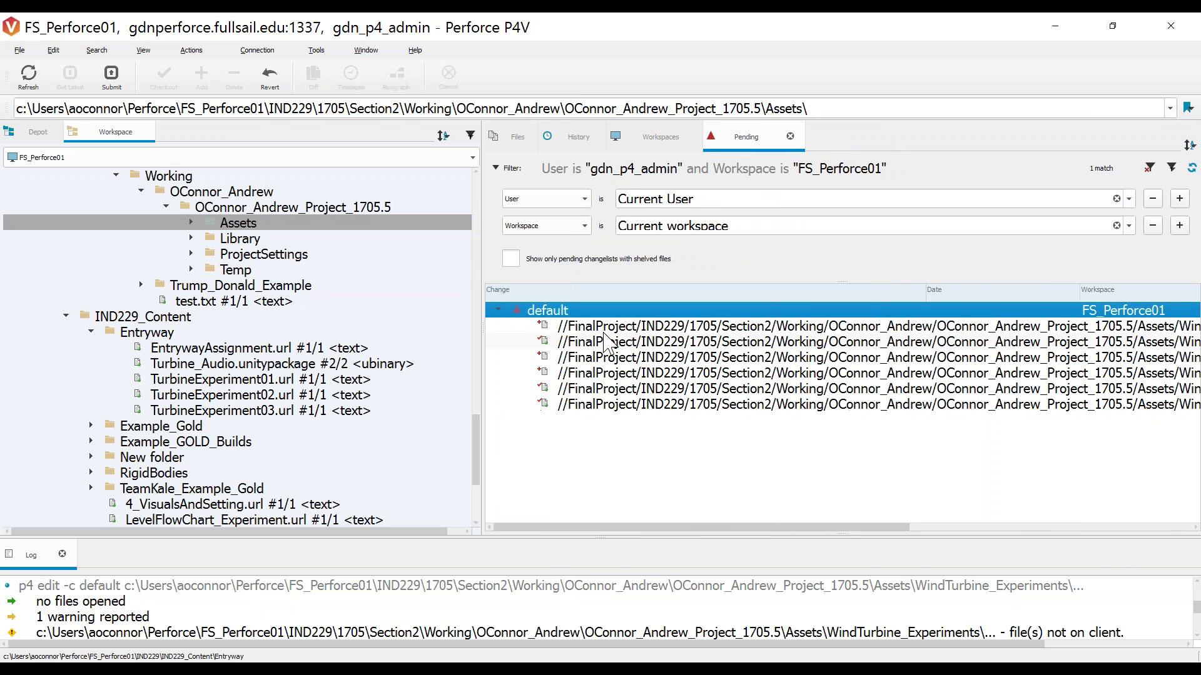
right_click(545, 313)
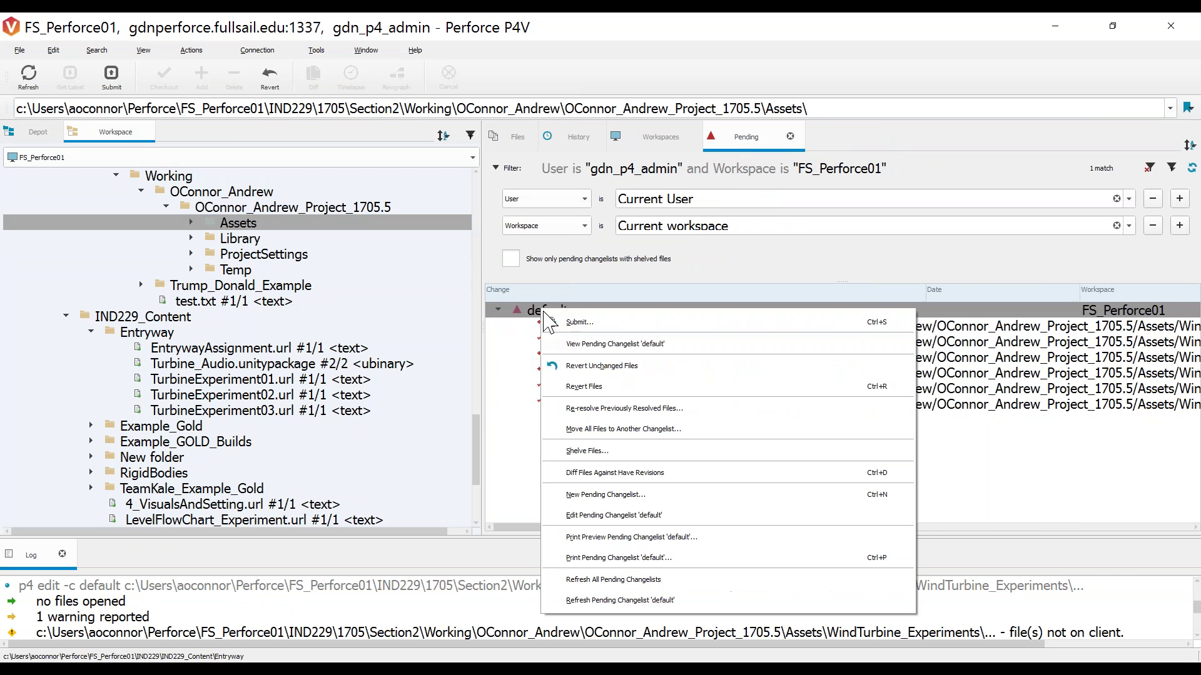
left_click(579, 322)
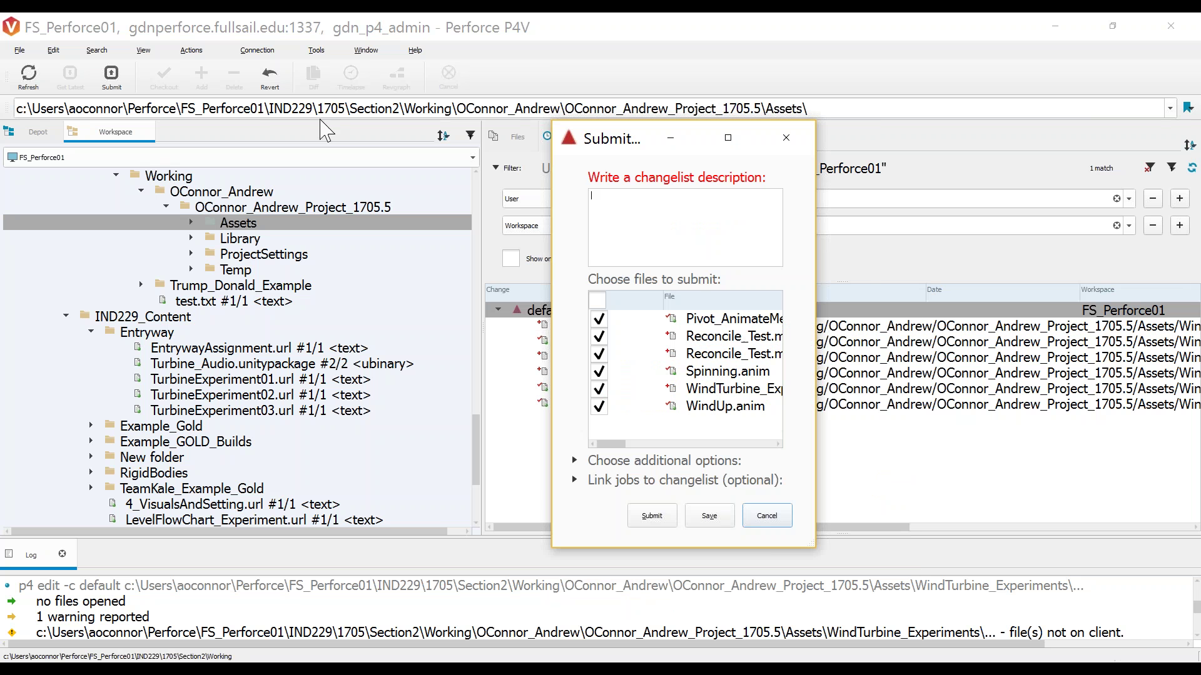
type("Com")
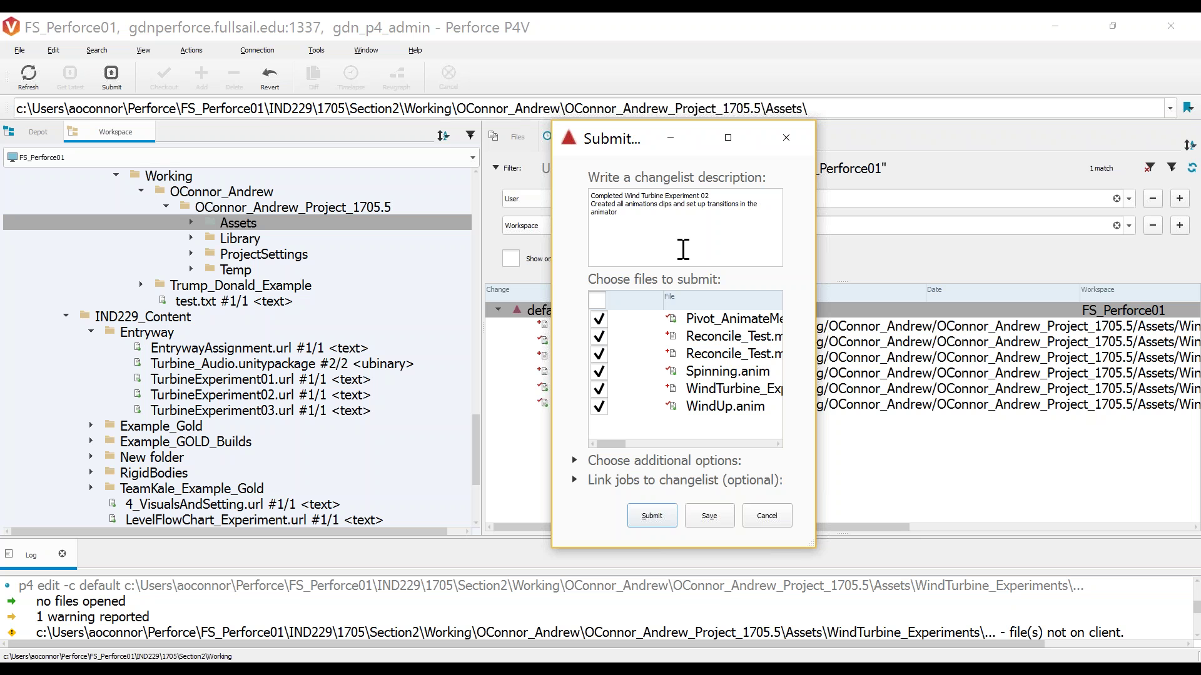
left_click(652, 519)
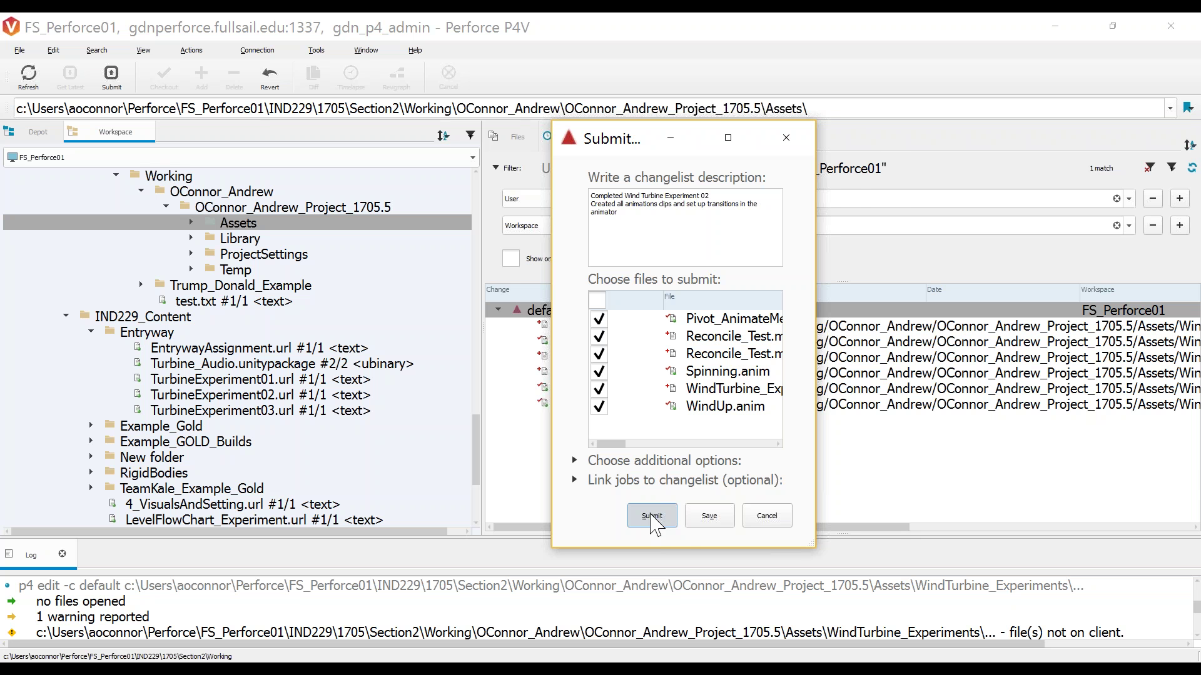